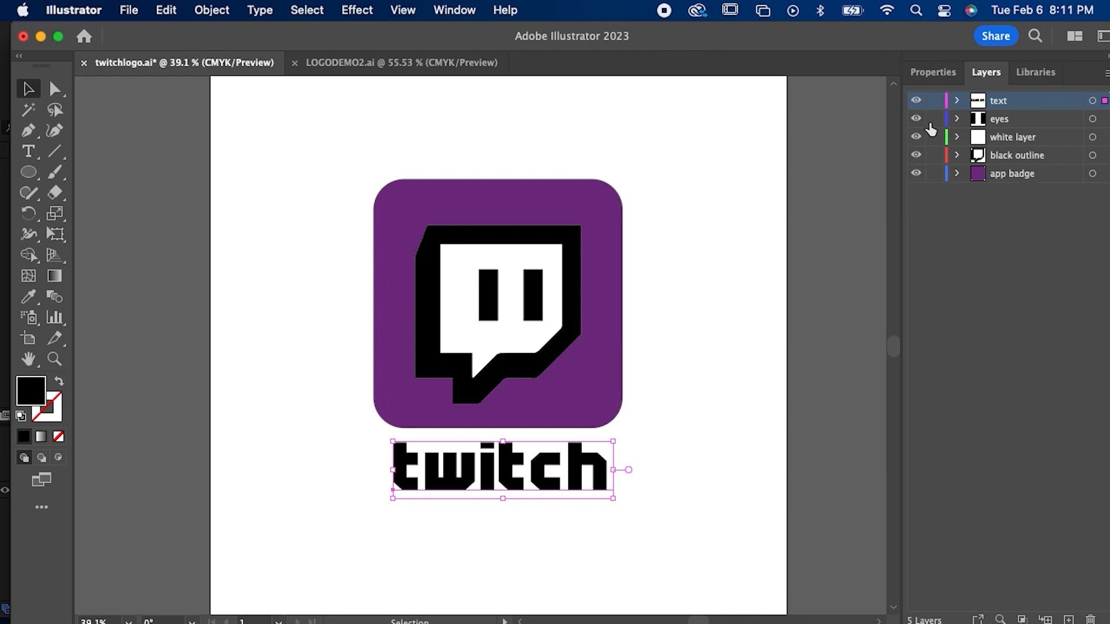
Step: Toggle the visibility of the text, eyes, white layer, black outline and app badge layers to check what each contains
{"action": "left_click", "coordinate": [916, 102]}
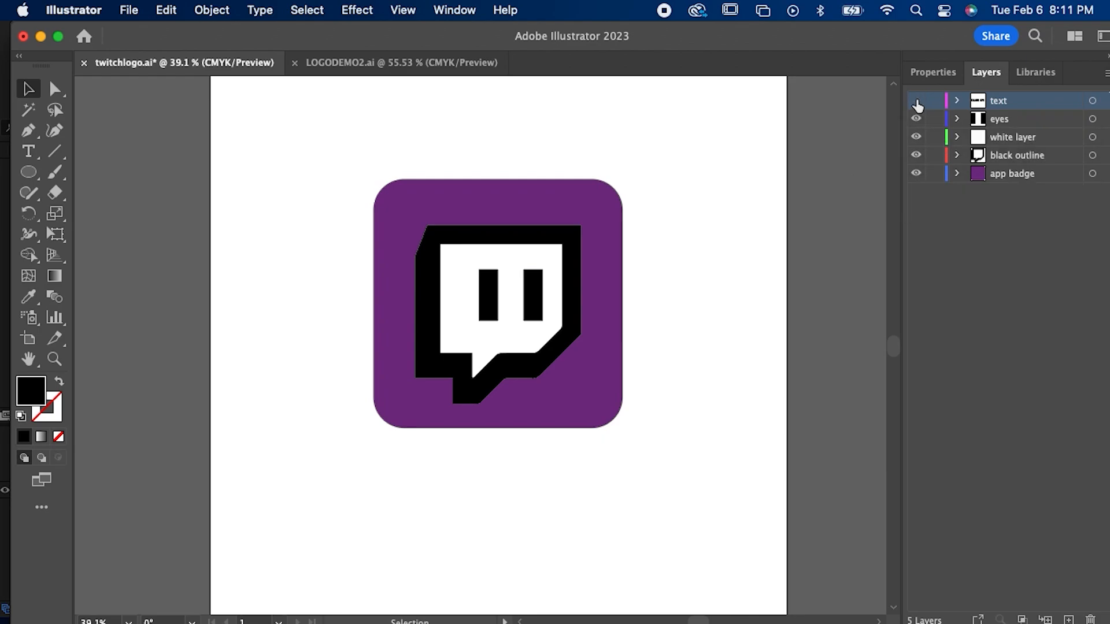
{"action": "left_click", "coordinate": [917, 102]}
{"action": "left_click", "coordinate": [916, 118]}
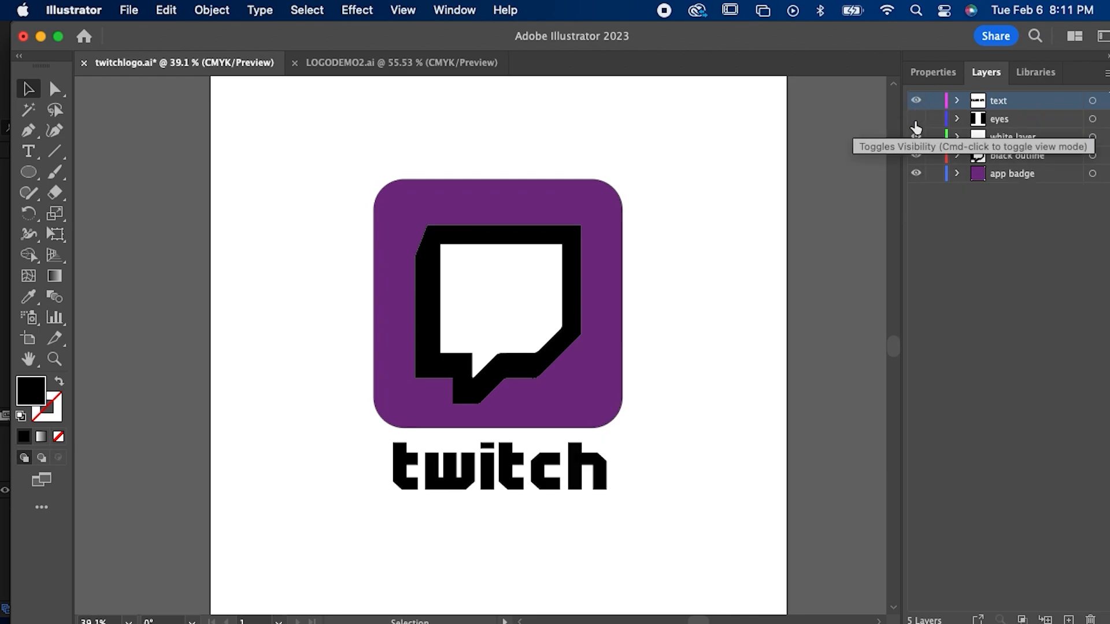
{"action": "left_click", "coordinate": [916, 118]}
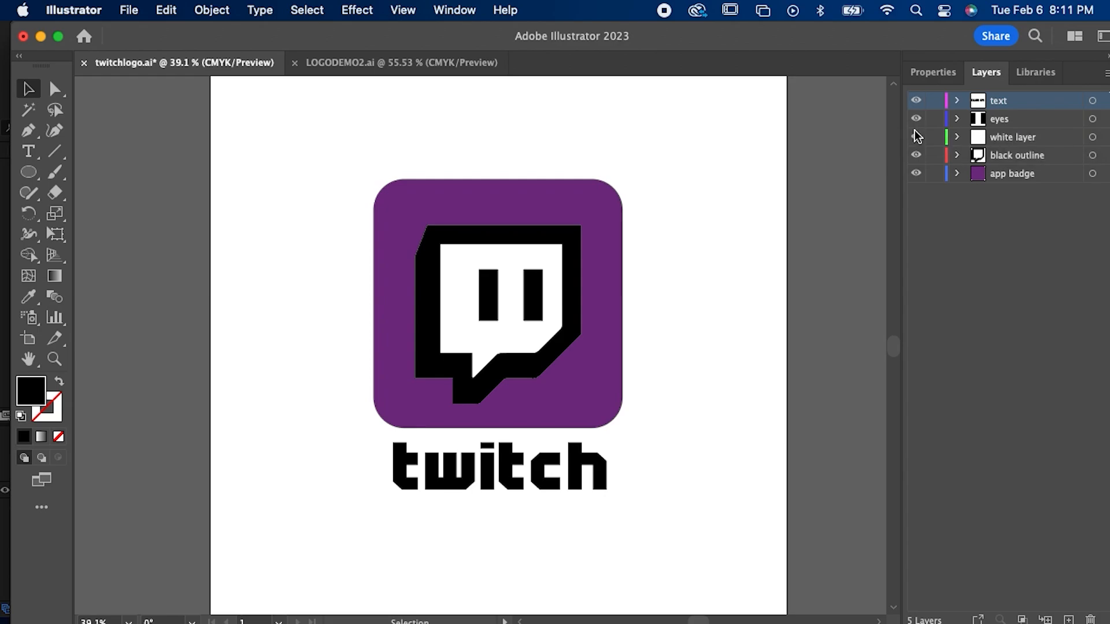
{"action": "left_click", "coordinate": [916, 137]}
{"action": "left_click", "coordinate": [916, 142]}
{"action": "left_click", "coordinate": [917, 156]}
{"action": "left_click", "coordinate": [916, 156]}
{"action": "left_click", "coordinate": [916, 174]}
{"action": "left_click", "coordinate": [916, 173]}
{"action": "left_click", "coordinate": [915, 173]}
{"action": "left_click", "coordinate": [916, 173]}
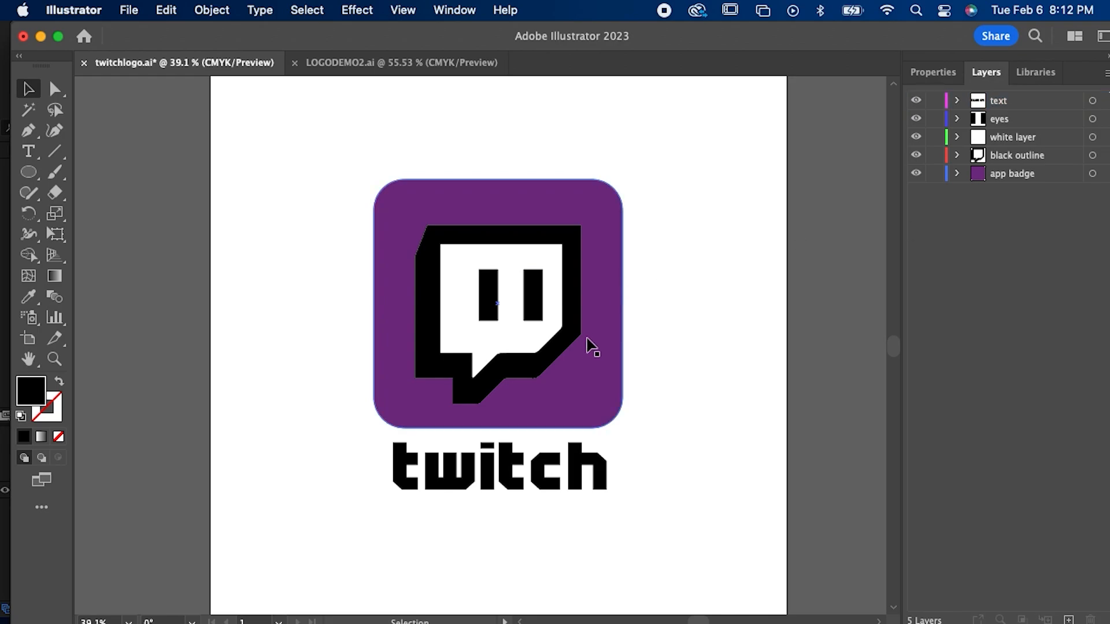
Step: Try moving the black outline, white shape and eyes together down off the purple badge and back onto it
{"action": "left_click", "coordinate": [537, 365]}
{"action": "left_click", "coordinate": [525, 347], "text": "shift"}
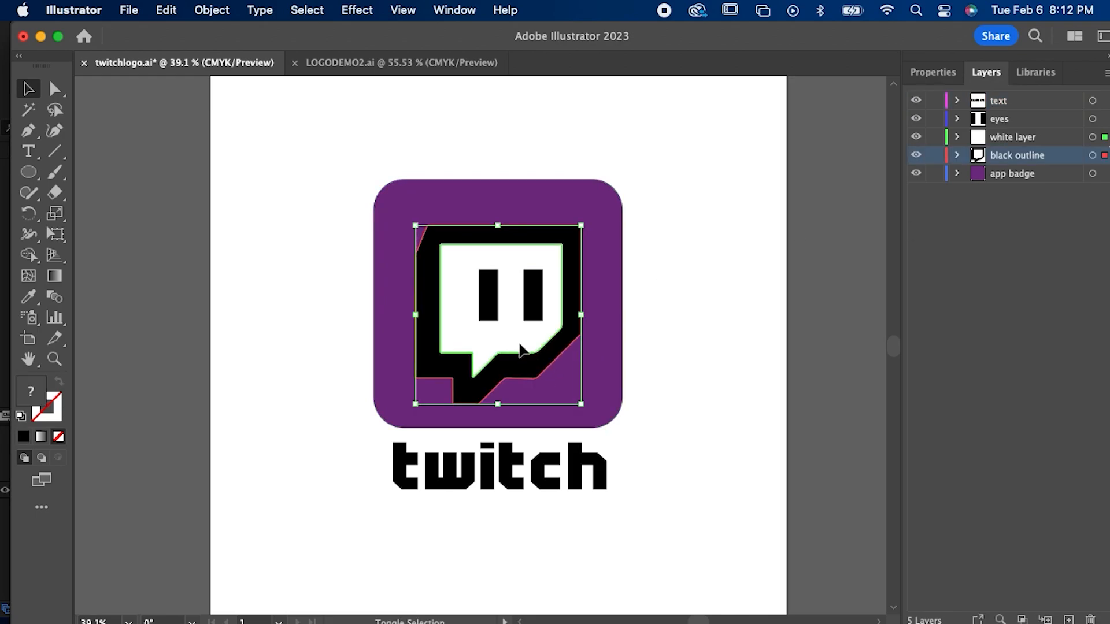
{"action": "left_click", "coordinate": [533, 309], "text": "shift"}
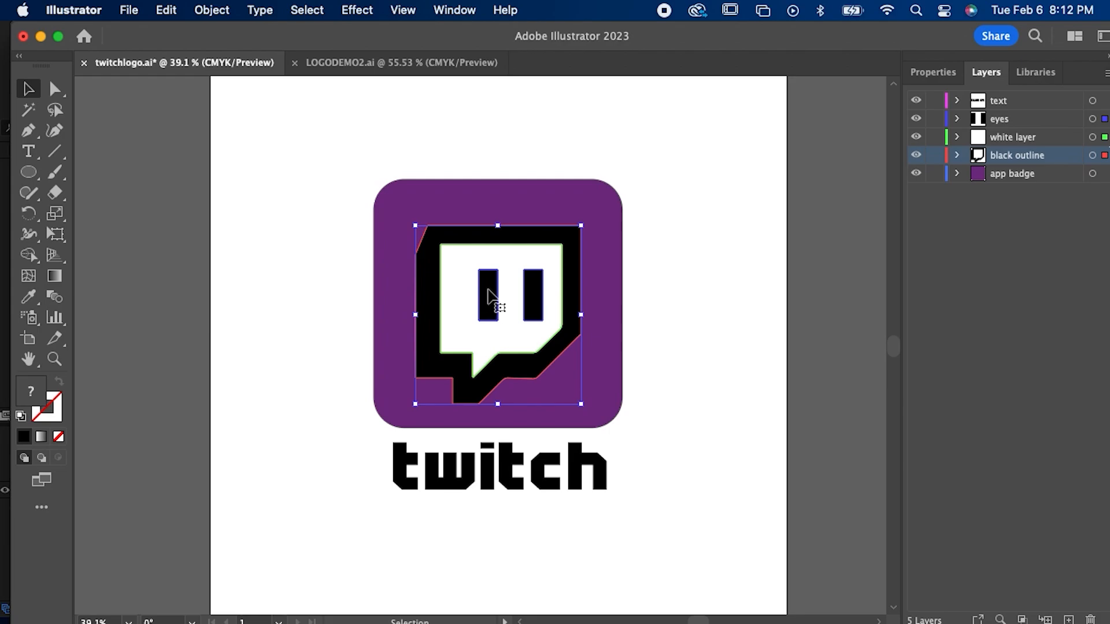
{"action": "left_click_drag", "start_coordinate": [492, 298], "coordinate": [487, 506]}
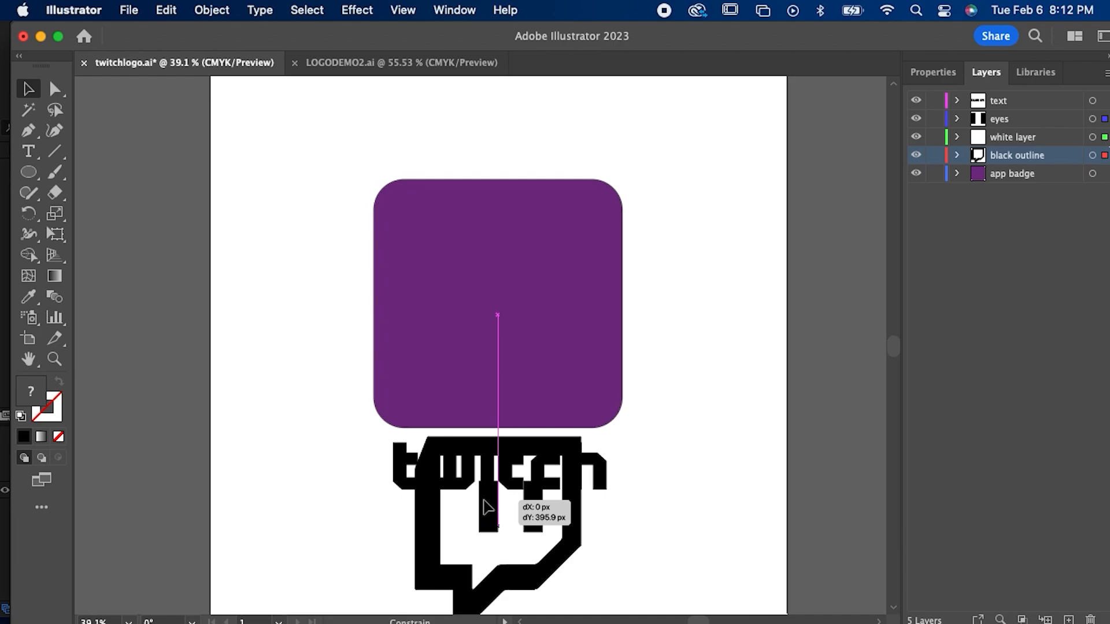
{"action": "left_click_drag", "start_coordinate": [488, 507], "coordinate": [485, 280]}
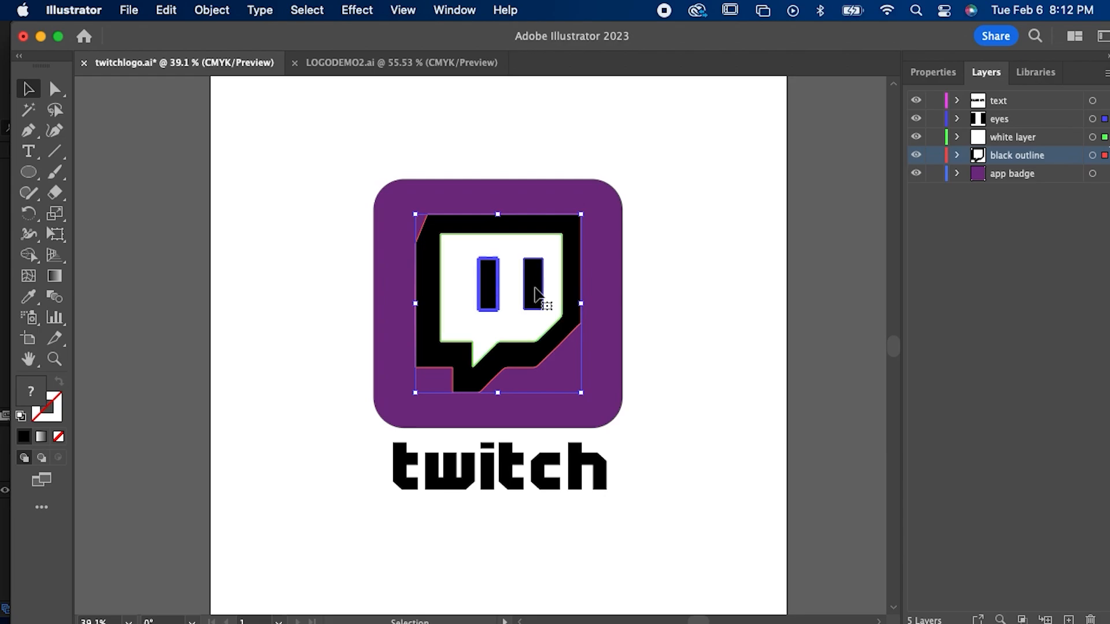
{"action": "left_click", "coordinate": [695, 414]}
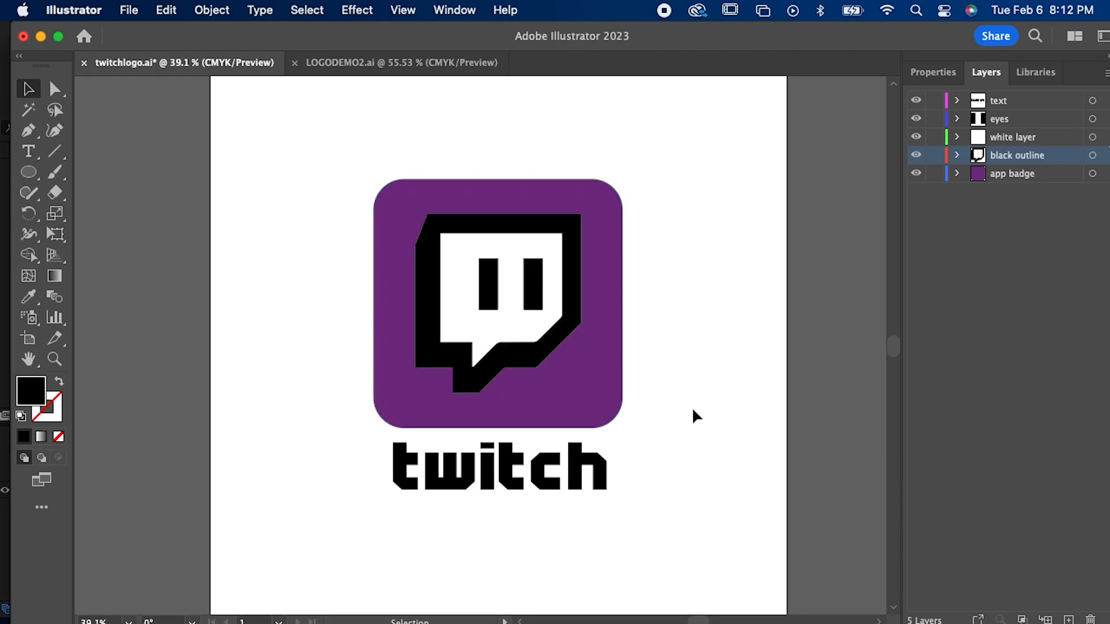
Step: Undo the move of the outline, white shape and eyes, and clear the selection
{"action": "left_click", "coordinate": [429, 479]}
{"action": "left_click", "coordinate": [580, 510]}
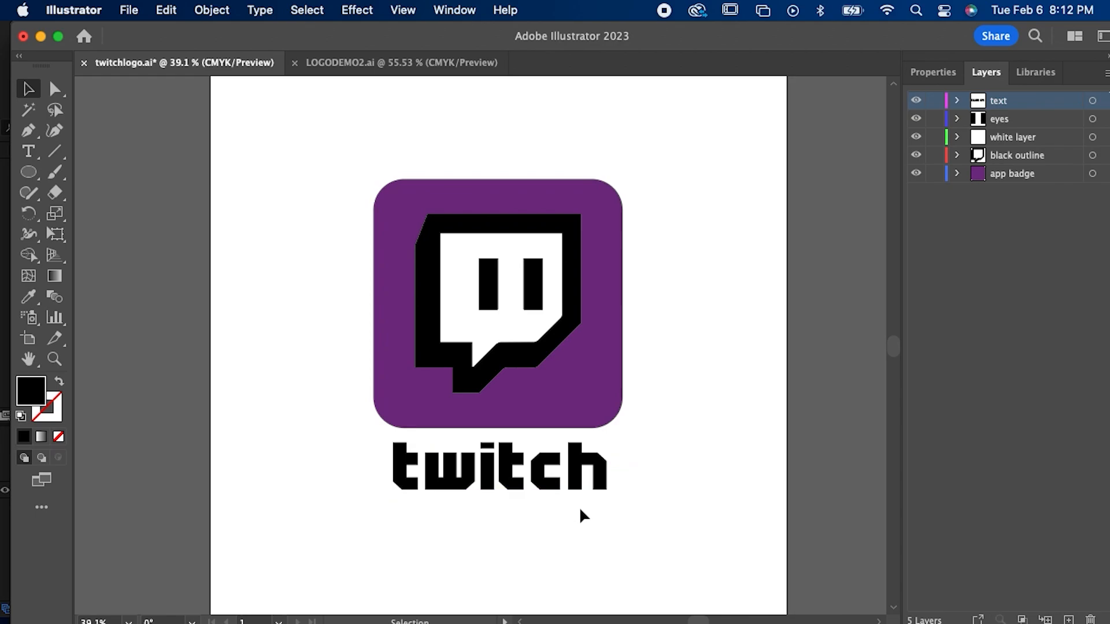
{"action": "key", "text": "super+a"}
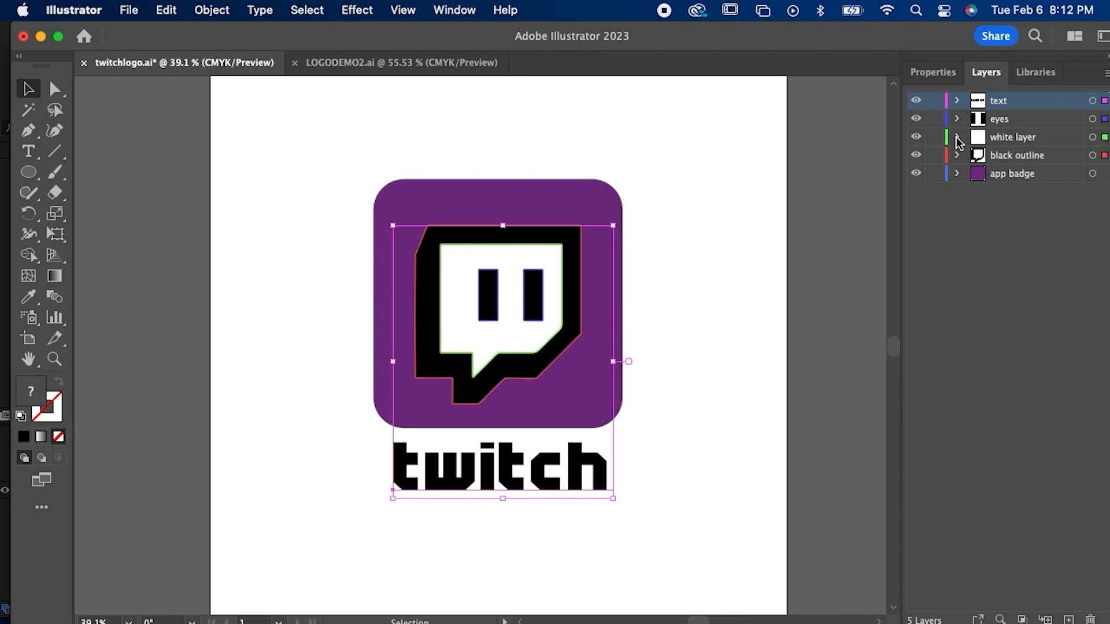
{"action": "left_click", "coordinate": [1021, 301]}
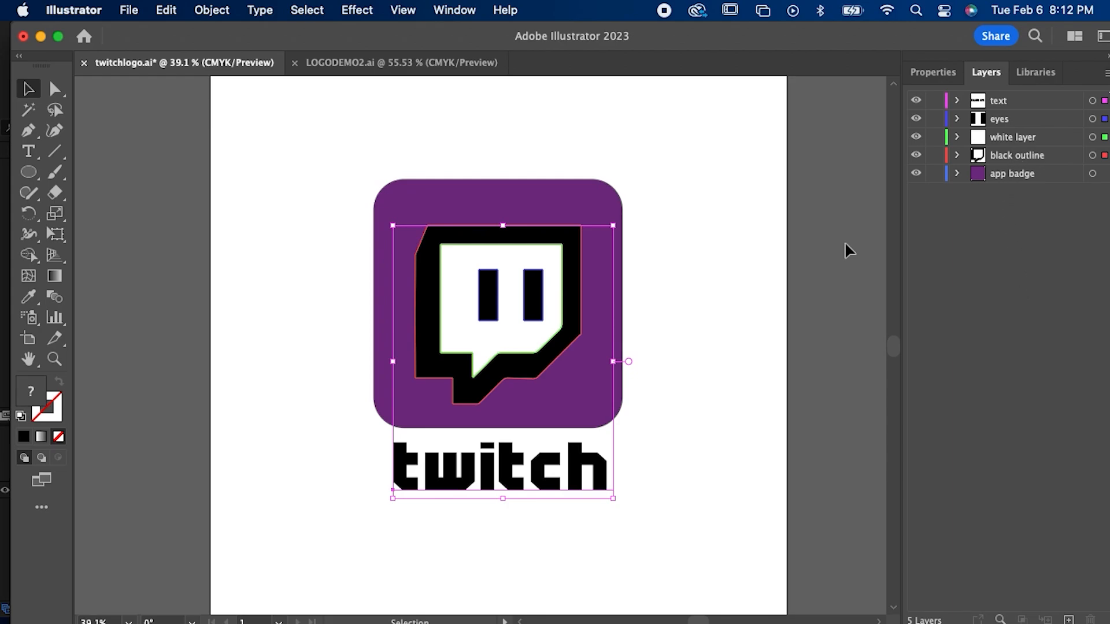
{"action": "left_click", "coordinate": [761, 339]}
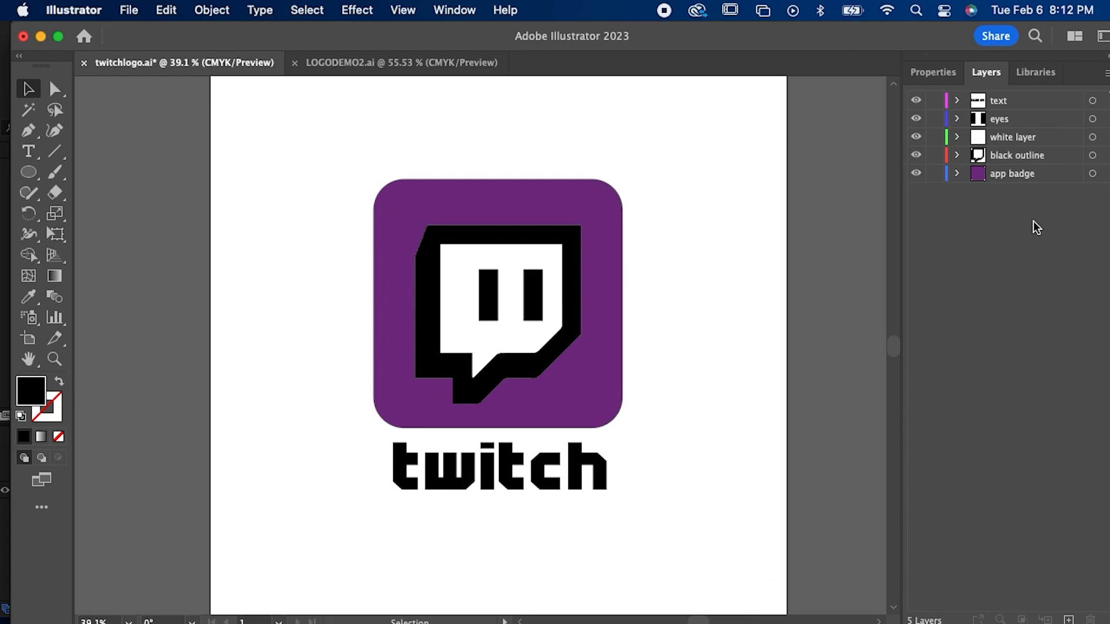
Step: Check the layer separation from the app badge up to the text by hiding and reshowing the layers
{"action": "left_click", "coordinate": [1005, 176]}
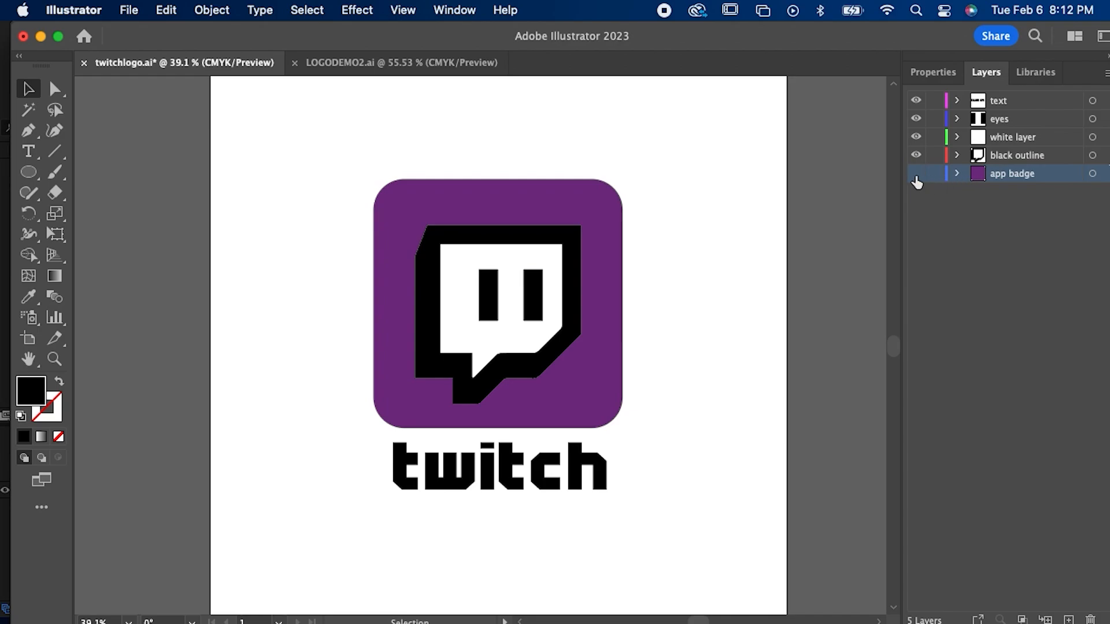
{"action": "left_click", "coordinate": [916, 155]}
{"action": "left_click", "coordinate": [916, 155]}
{"action": "left_click", "coordinate": [916, 137]}
{"action": "left_click", "coordinate": [916, 137]}
{"action": "left_click", "coordinate": [916, 118]}
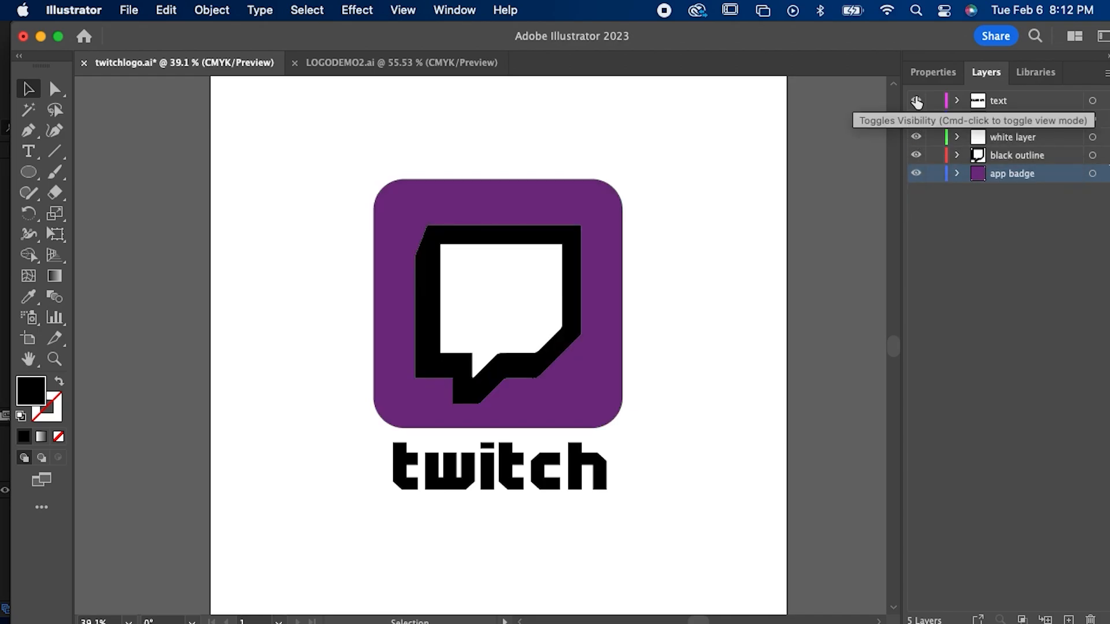
{"action": "left_click", "coordinate": [916, 100]}
{"action": "left_click", "coordinate": [916, 119]}
{"action": "left_click", "coordinate": [916, 101]}
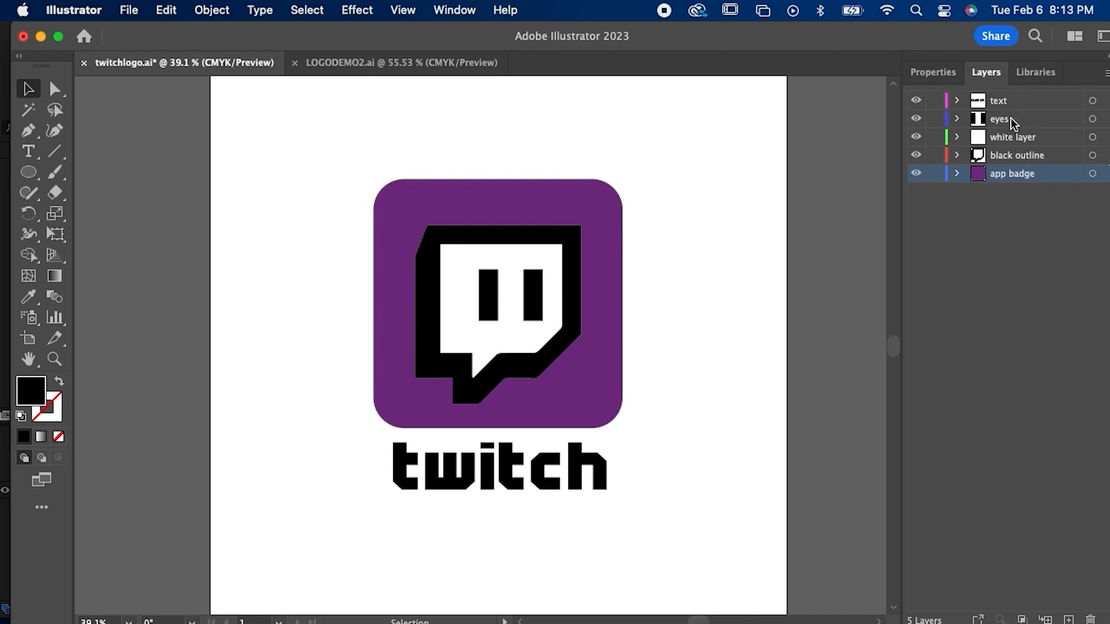
Step: Save the layered logo document twitchlogo.ai
{"action": "left_click", "coordinate": [127, 11]}
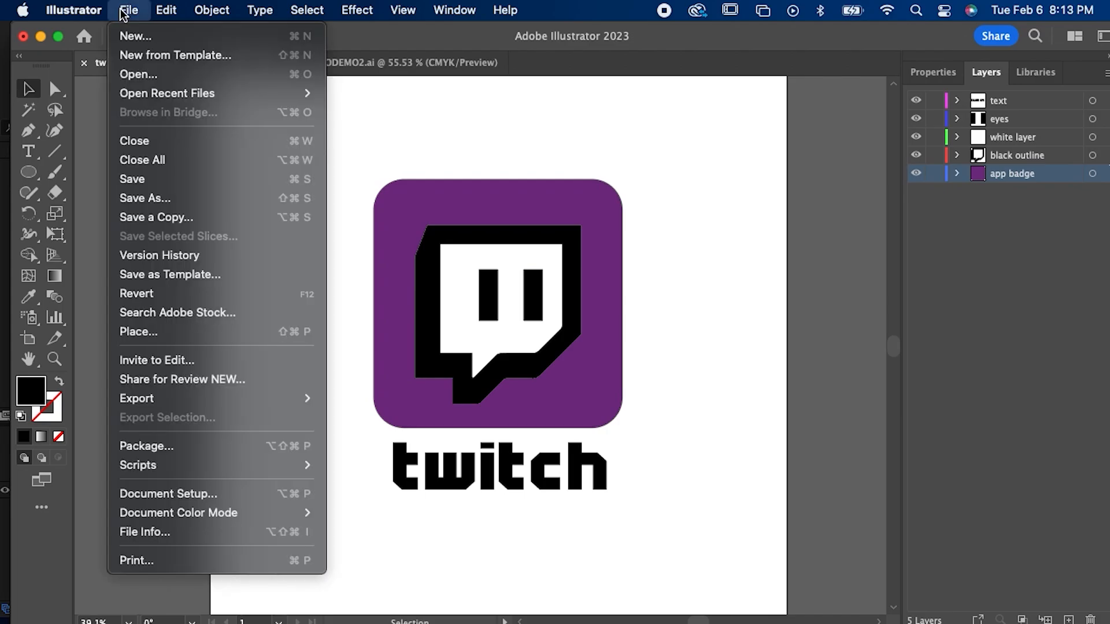
{"action": "left_click", "coordinate": [160, 179]}
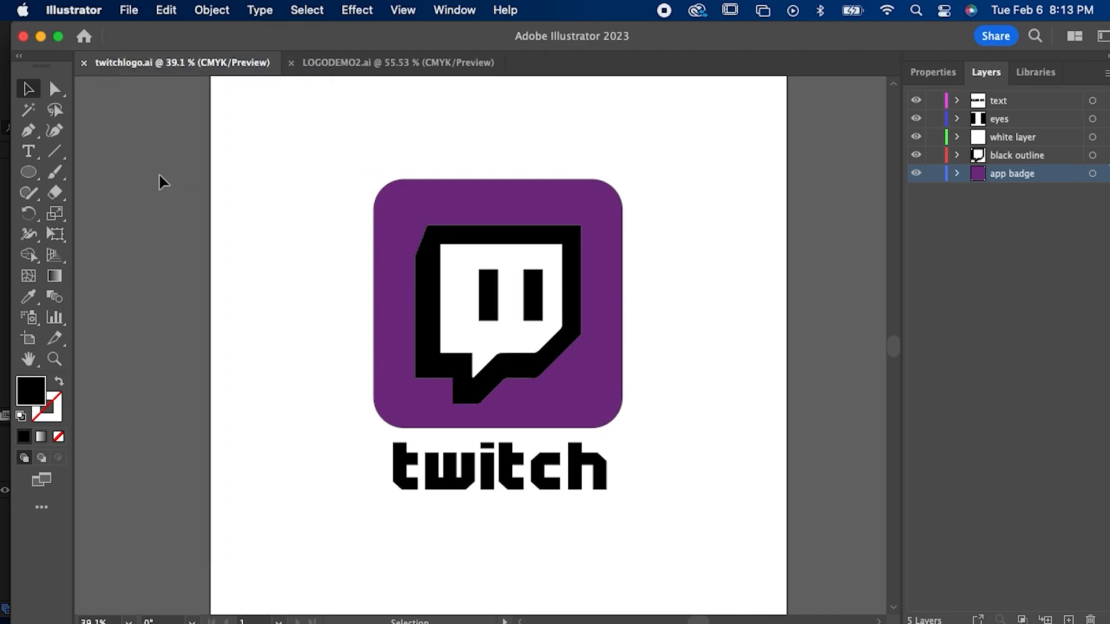
{"action": "left_click", "coordinate": [131, 12]}
{"action": "left_click", "coordinate": [147, 198]}
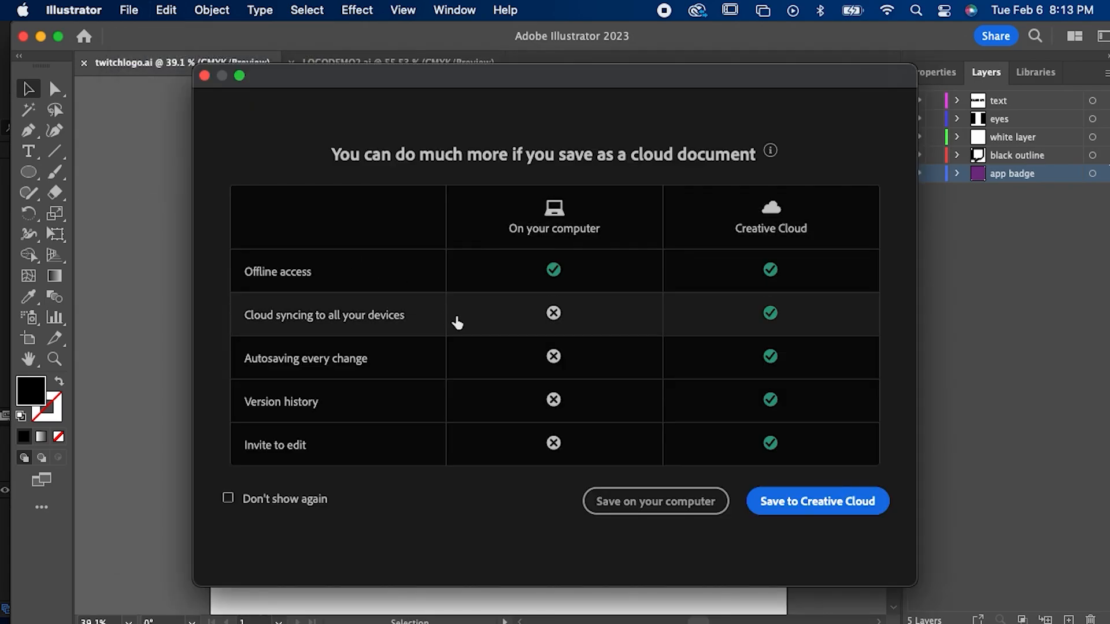
{"action": "left_click", "coordinate": [685, 501]}
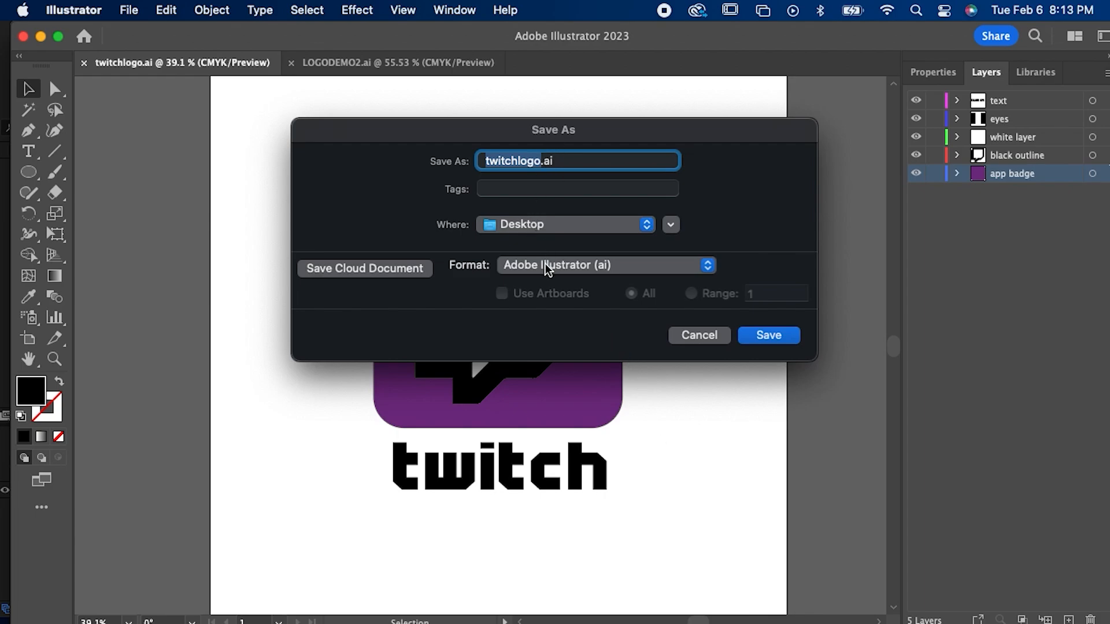
{"action": "left_click", "coordinate": [681, 334]}
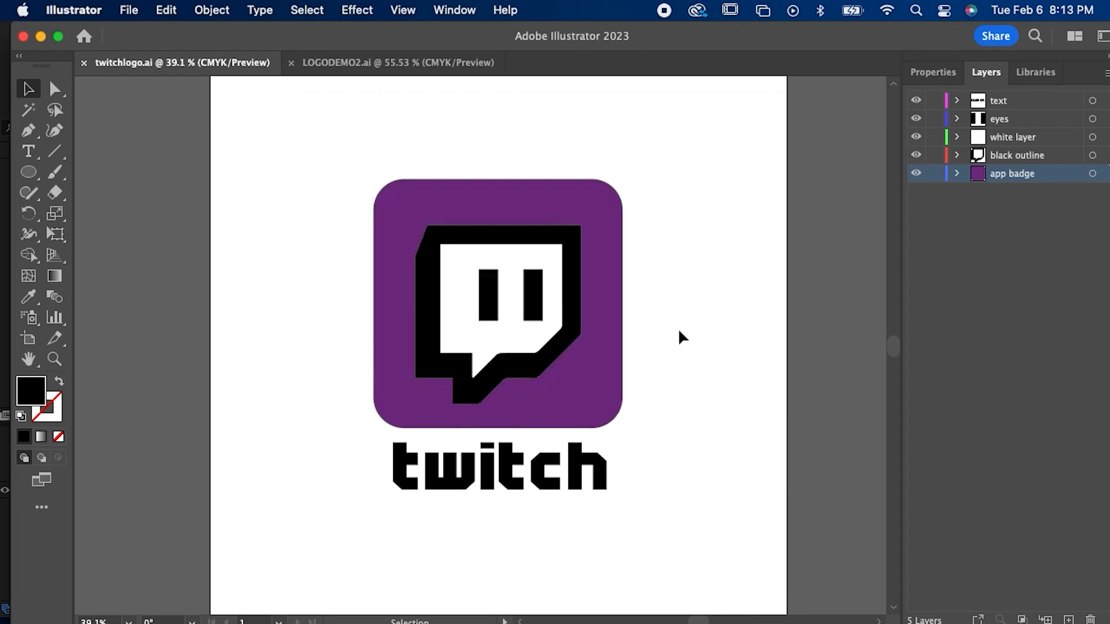
Step: Switch to After Effects and start a new composition named logoanimation
{"action": "left_click", "coordinate": [653, 600]}
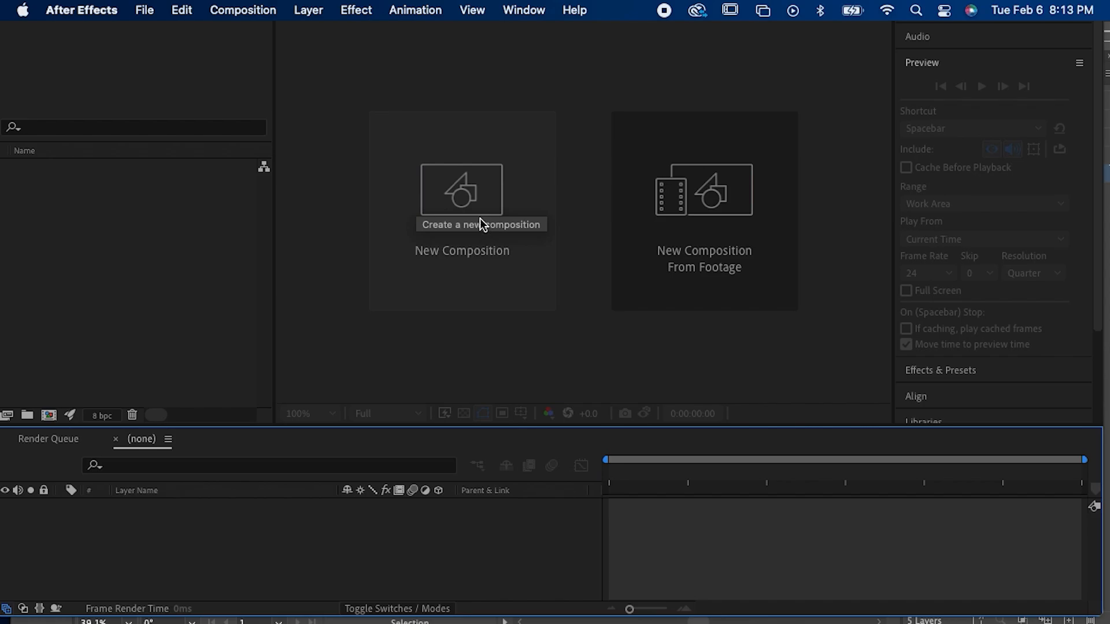
{"action": "left_click", "coordinate": [476, 182]}
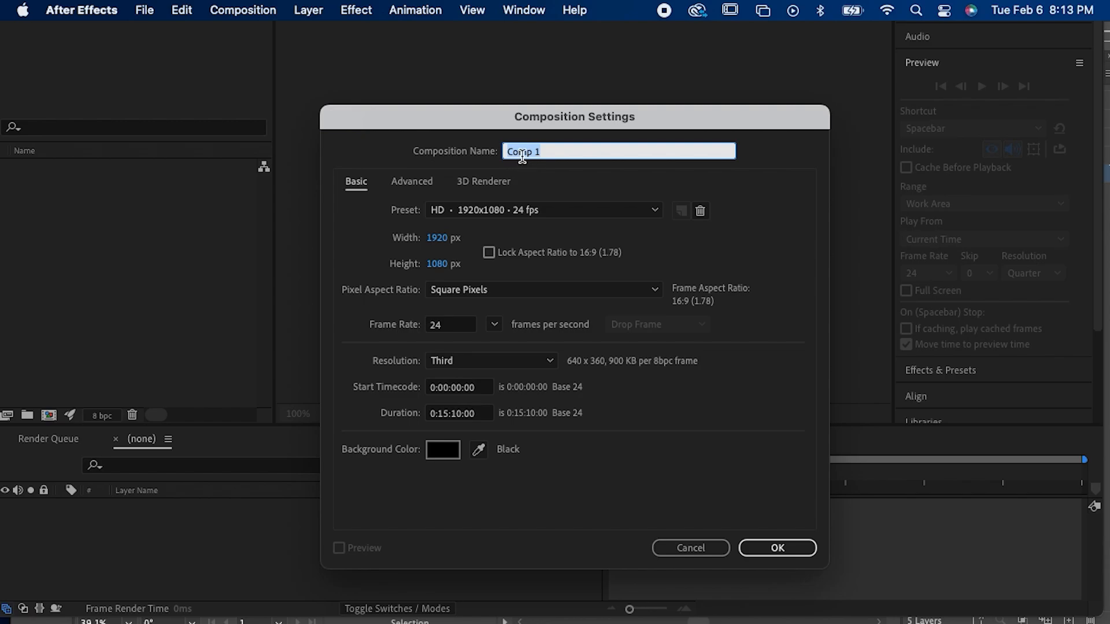
{"action": "type", "text": "lo"}
{"action": "key", "text": "BackSpace"}
{"action": "type", "text": "ogoanimation"}
Step: Set the composition width to 1080 px and the duration to 0:00:10:00, and create it
{"action": "left_click", "coordinate": [444, 238]}
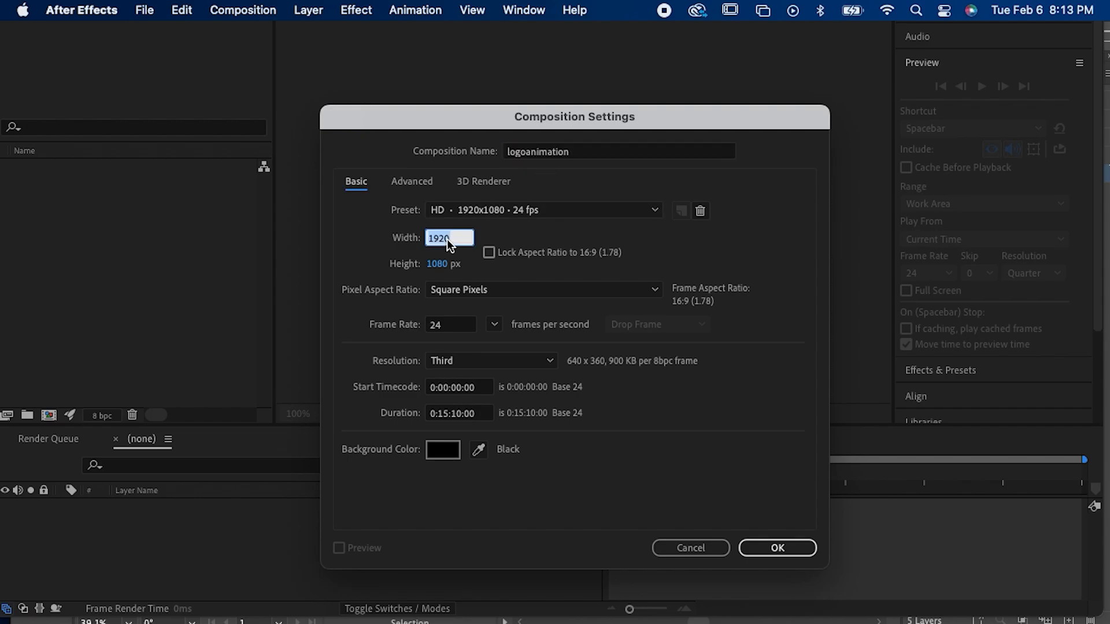
{"action": "type", "text": "1080"}
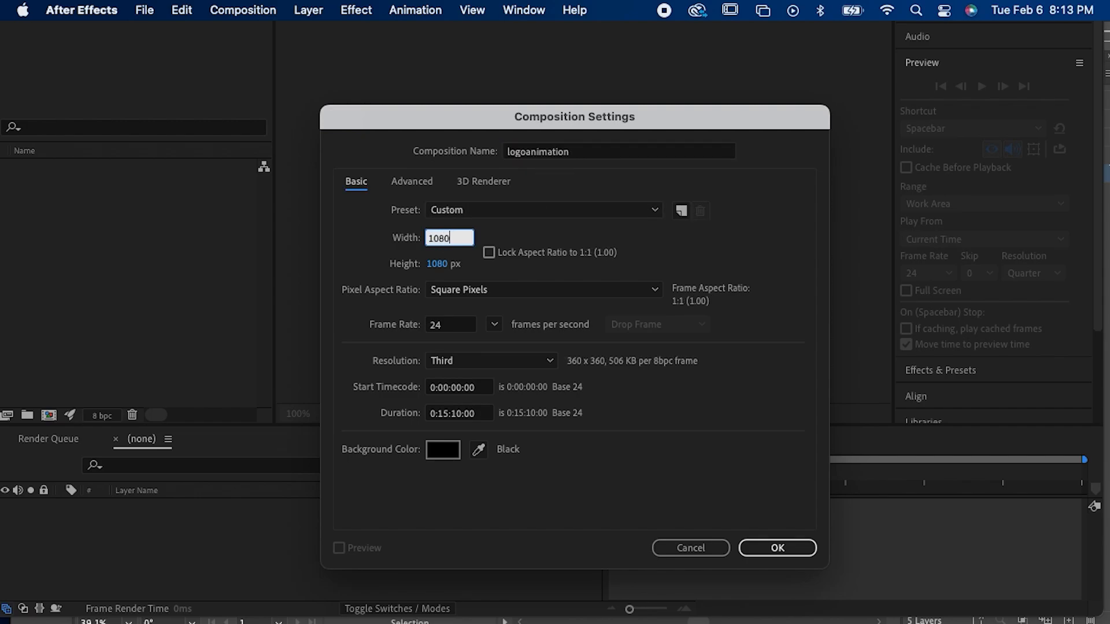
{"action": "left_click", "coordinate": [397, 306]}
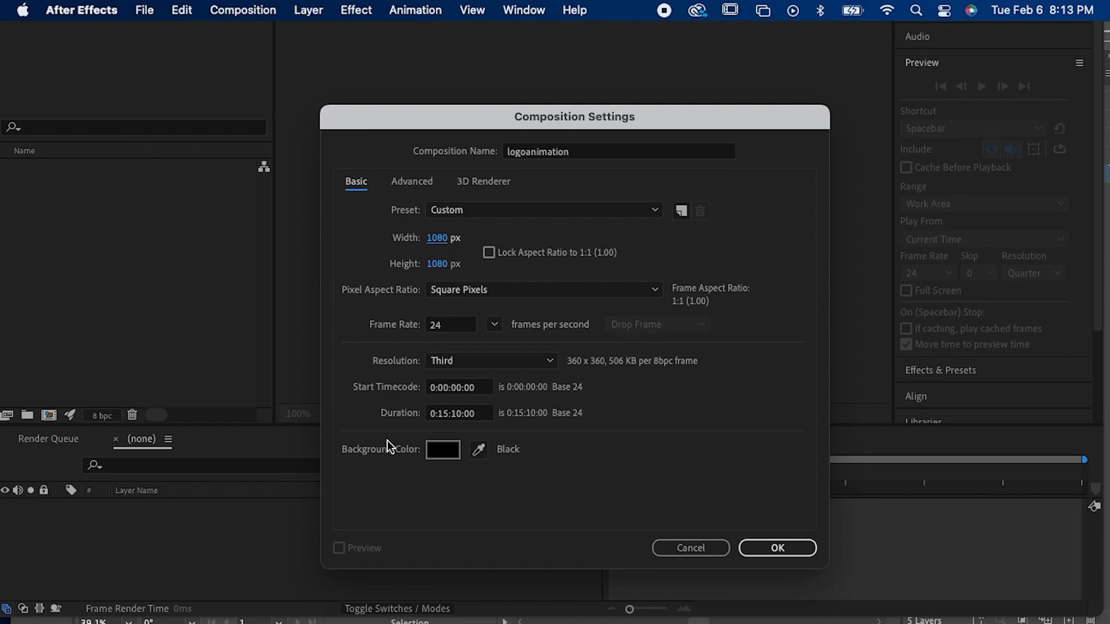
{"action": "left_click", "coordinate": [446, 415]}
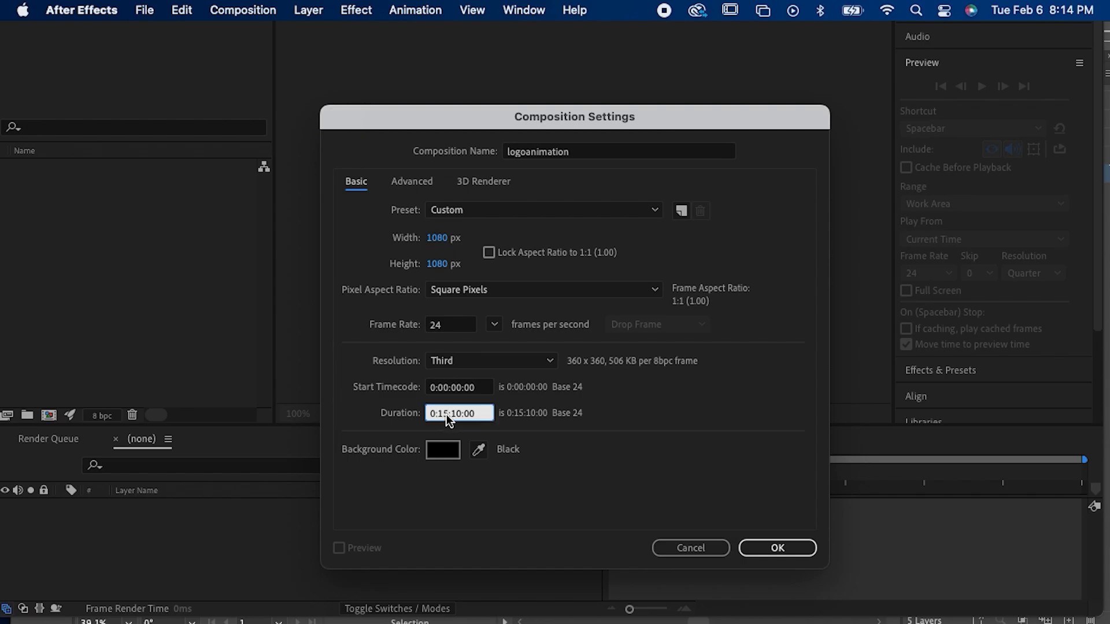
{"action": "key", "text": "BackSpace"}
{"action": "type", "text": "00:"}
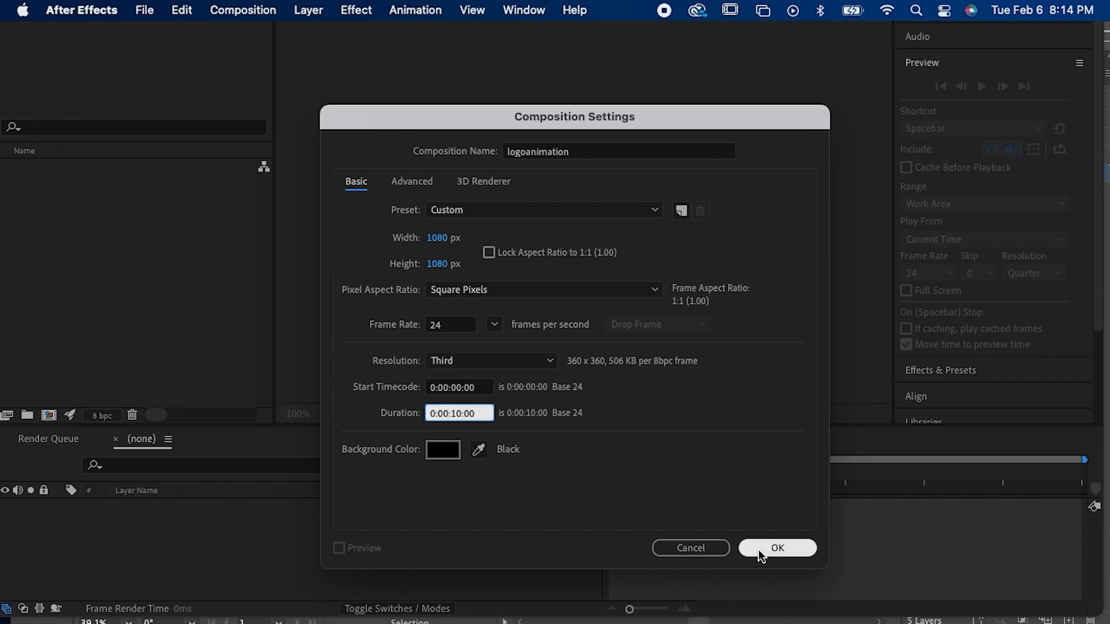
{"action": "left_click", "coordinate": [758, 550]}
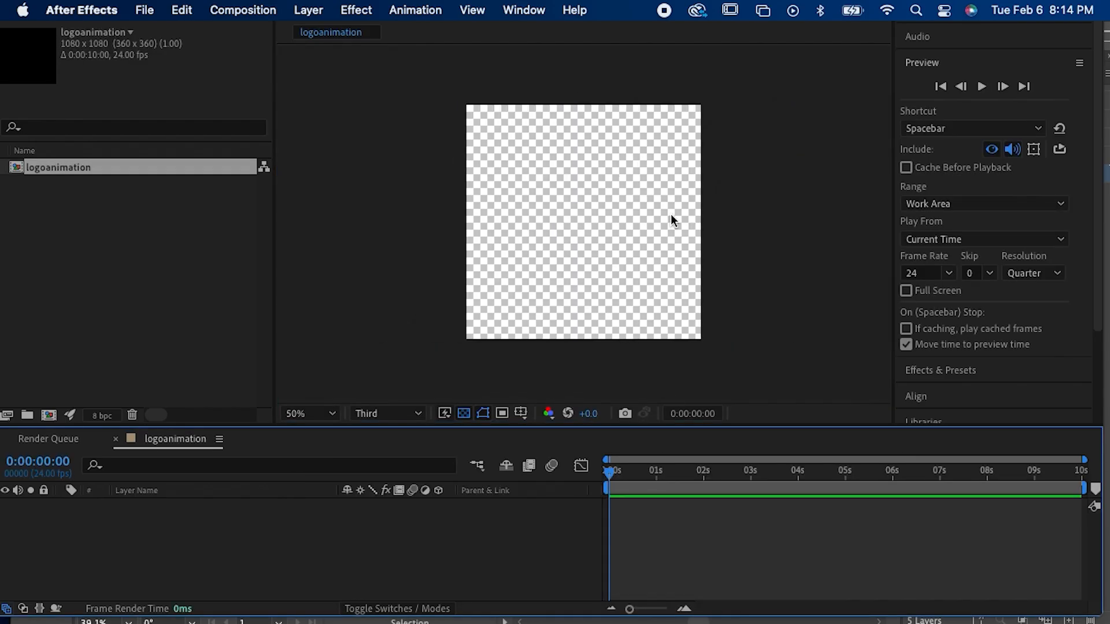
{"action": "left_click_drag", "start_coordinate": [623, 474], "coordinate": [560, 497]}
{"action": "scroll", "coordinate": [293, 412], "scroll_direction": "down", "scroll_amount": 2}
{"action": "left_click", "coordinate": [199, 353]}
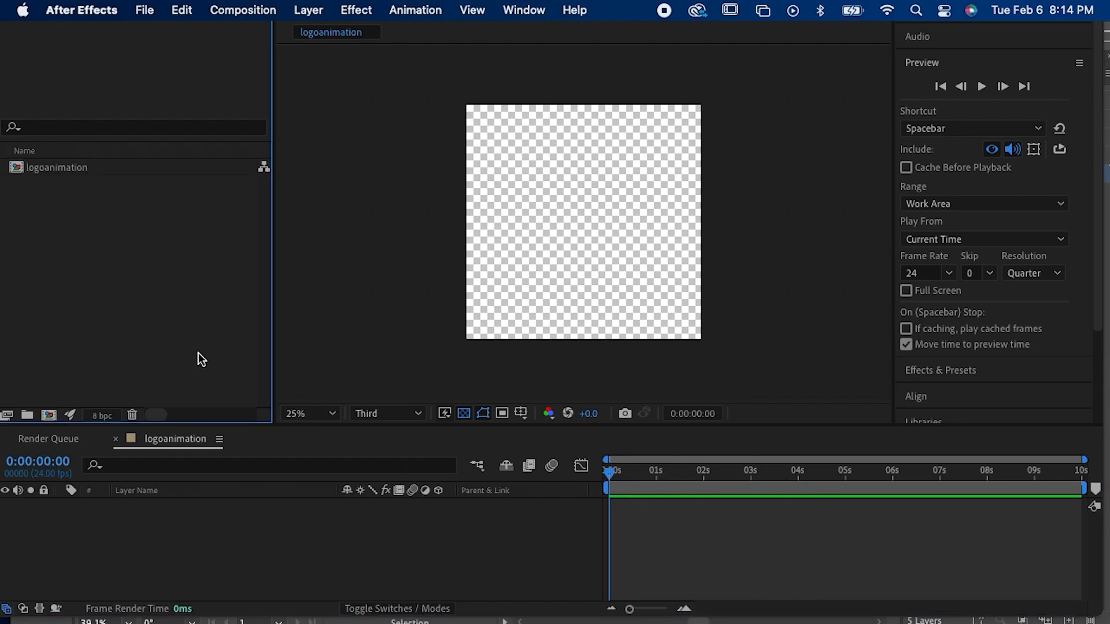
{"action": "double_click", "coordinate": [199, 317]}
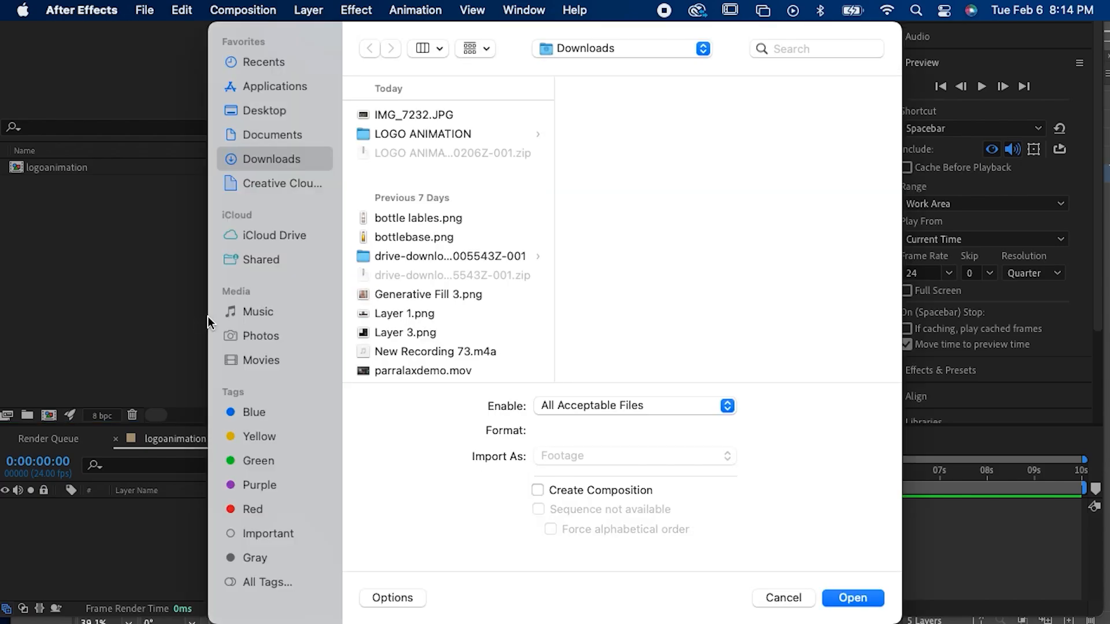
{"action": "left_click", "coordinate": [774, 599]}
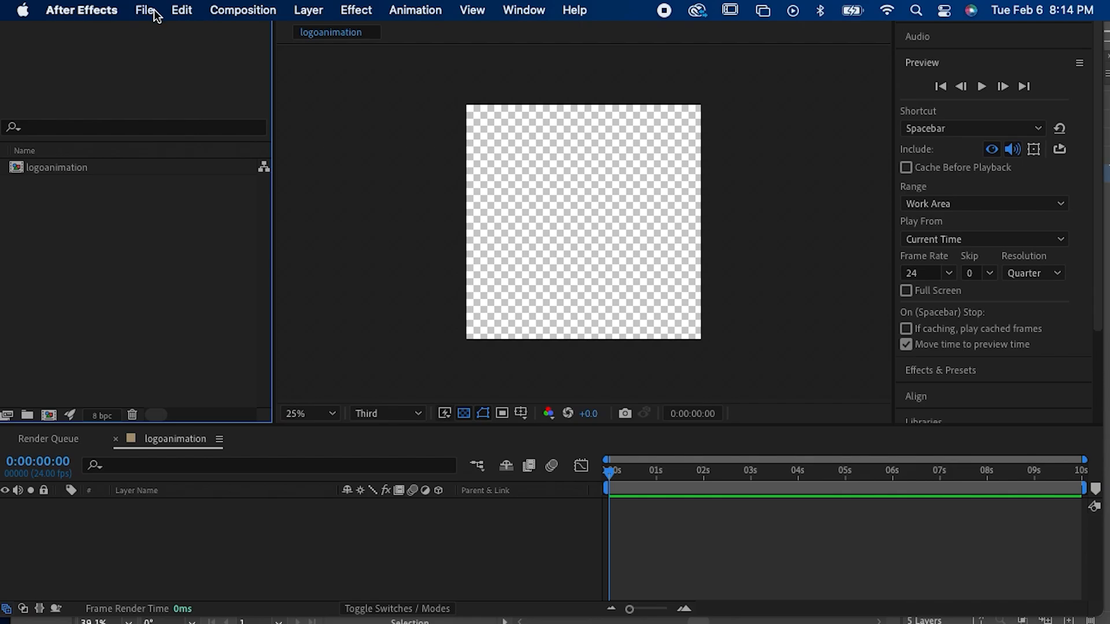
Step: Choose twitchlogo.ai from the Desktop as the file to import
{"action": "left_click", "coordinate": [144, 10]}
{"action": "mouse_move", "coordinate": [165, 264]}
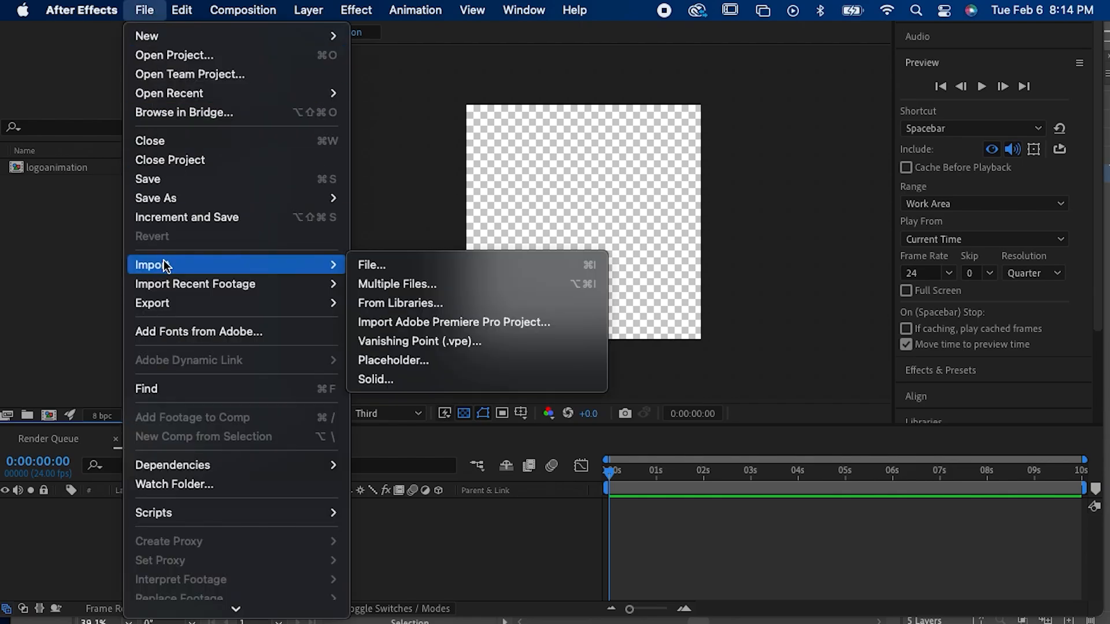
{"action": "left_click", "coordinate": [366, 265]}
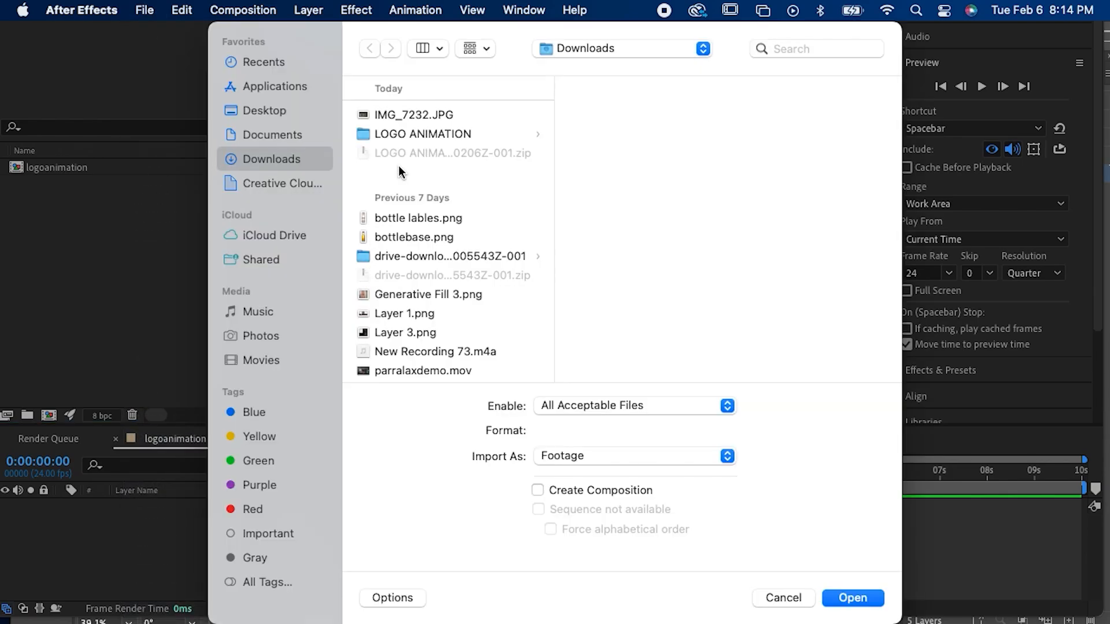
{"action": "left_click", "coordinate": [268, 104]}
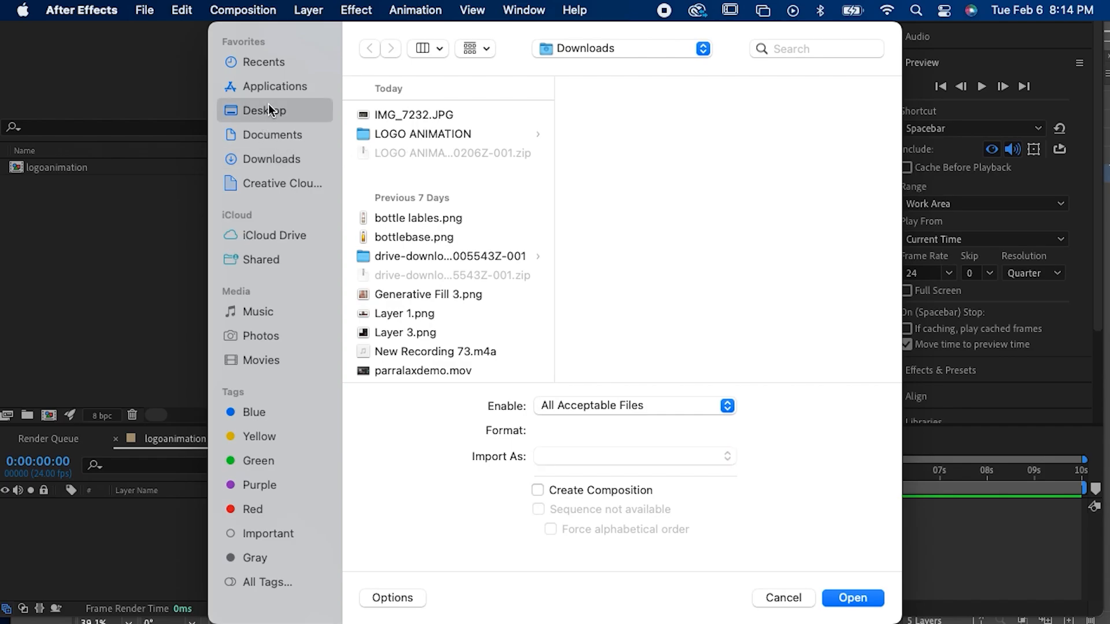
{"action": "left_click", "coordinate": [414, 115]}
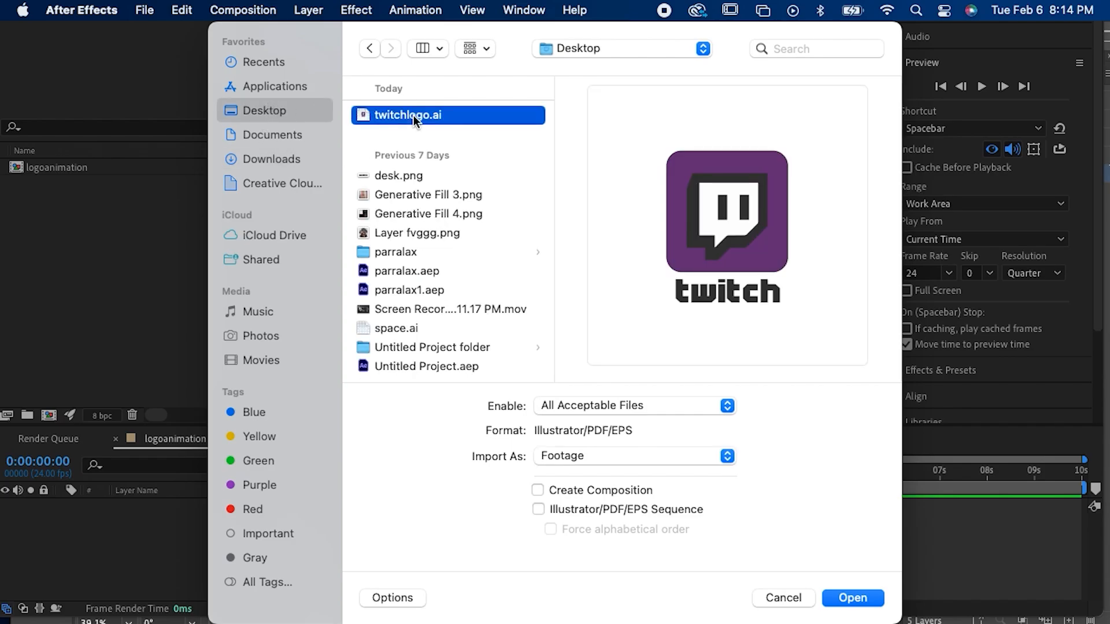
{"action": "double_click", "coordinate": [414, 115]}
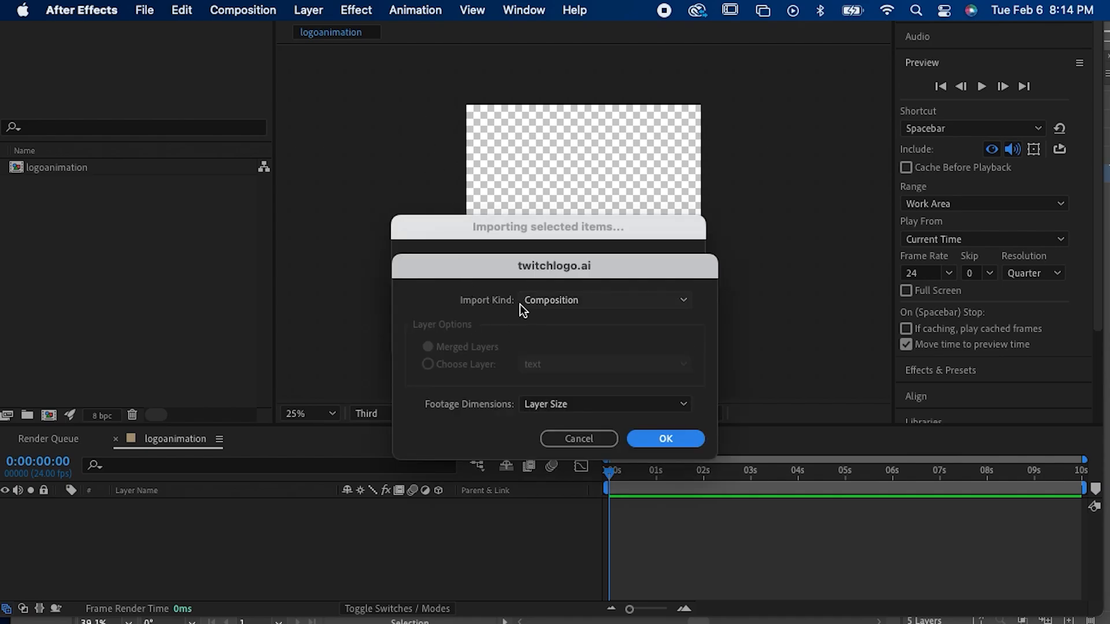
Step: Import the logo file as a Composition with its footage dimensions set to Layer Size
{"action": "left_click", "coordinate": [561, 300]}
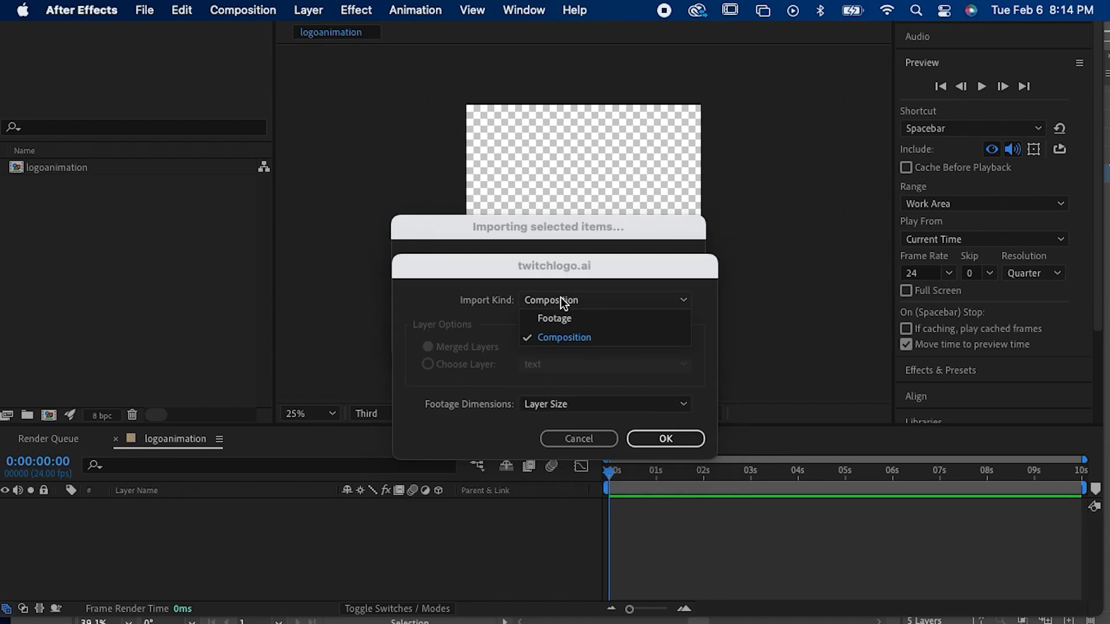
{"action": "left_click", "coordinate": [558, 335]}
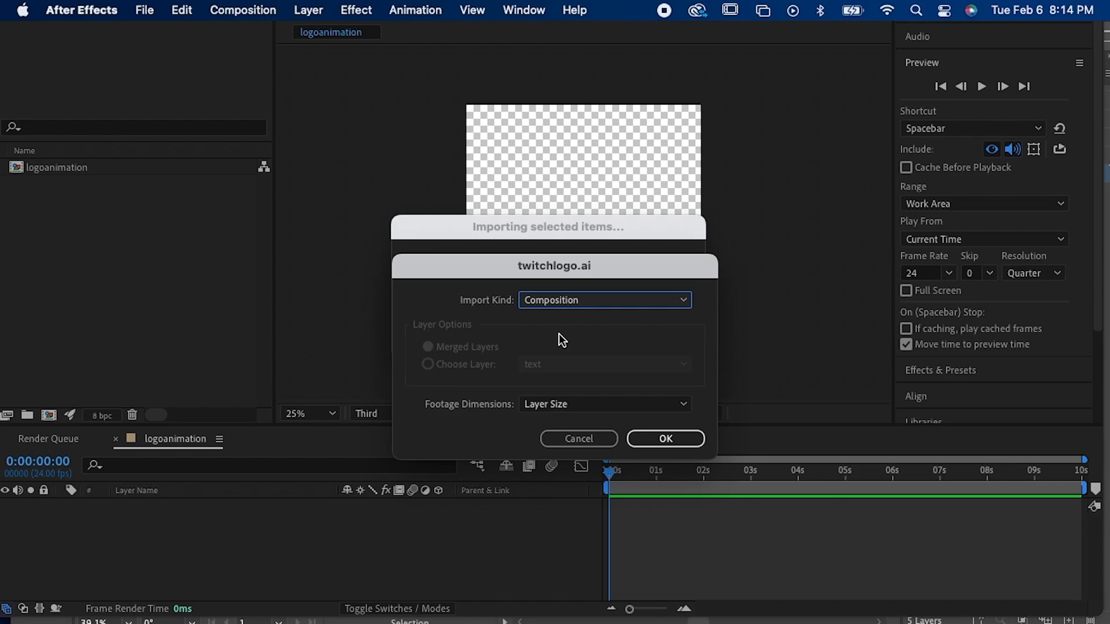
{"action": "left_click", "coordinate": [556, 407]}
{"action": "left_click", "coordinate": [460, 435]}
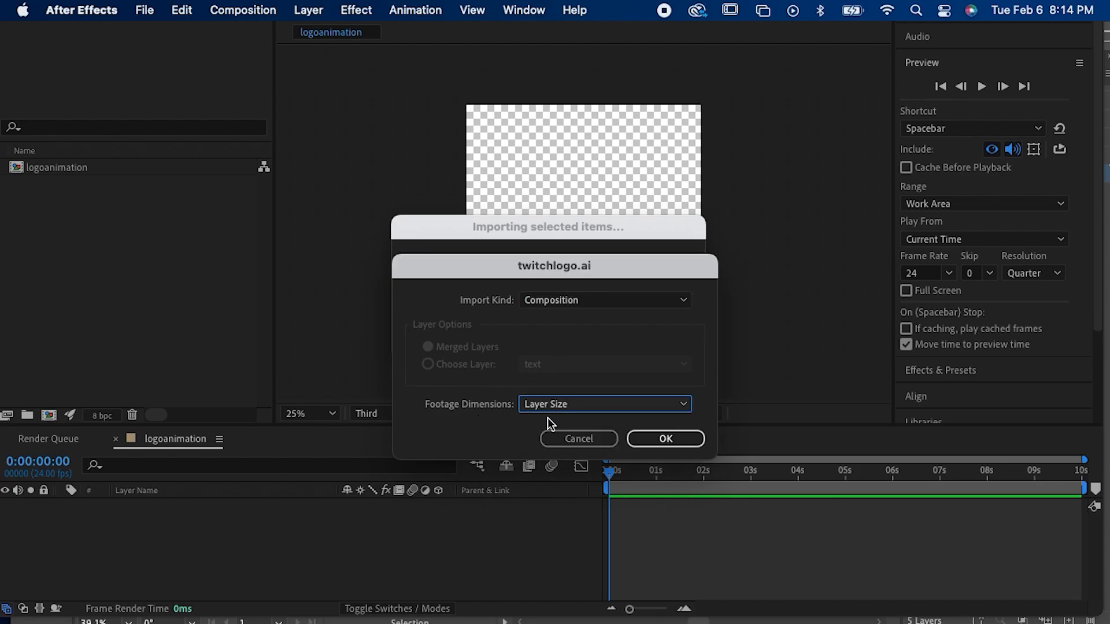
{"action": "left_click", "coordinate": [646, 439]}
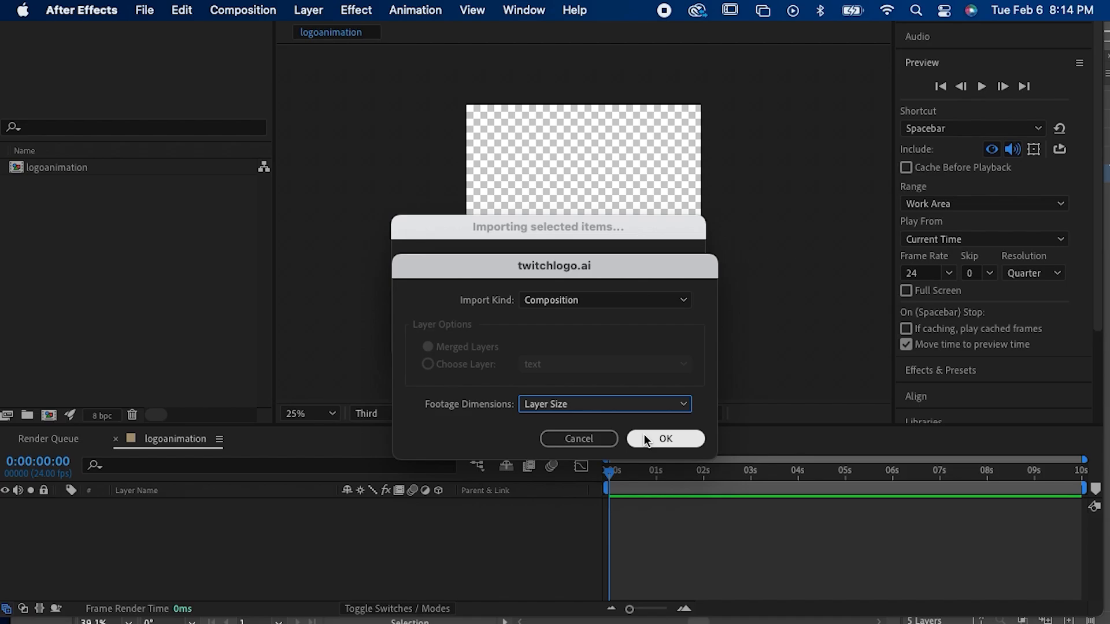
{"action": "left_click", "coordinate": [644, 437]}
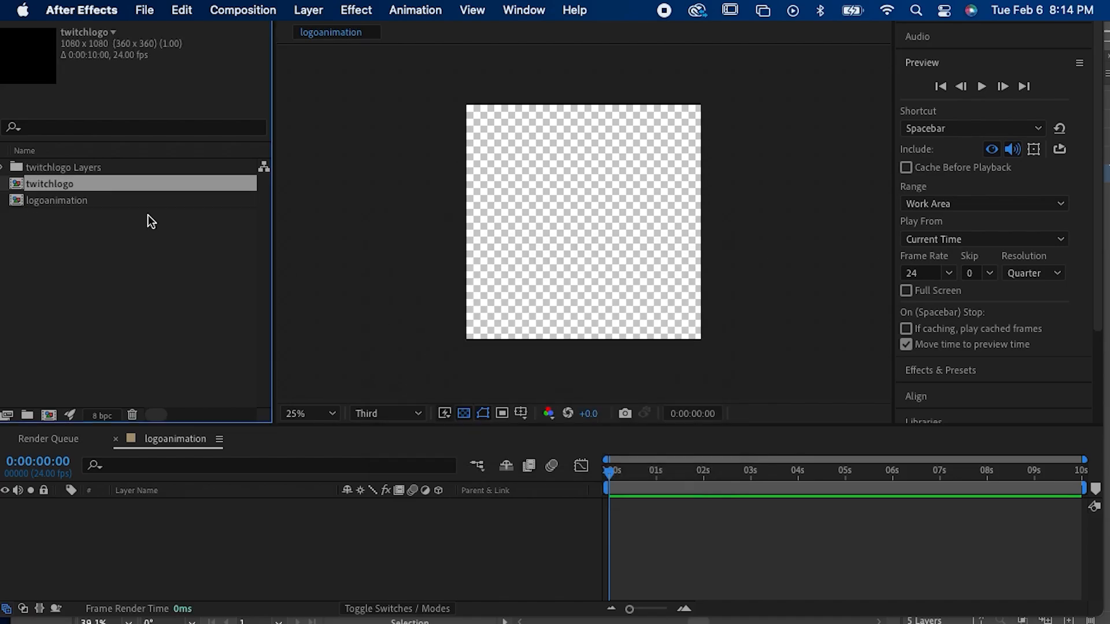
Step: Open the imported twitchlogo composition and inspect the logo's colours up close
{"action": "double_click", "coordinate": [68, 186]}
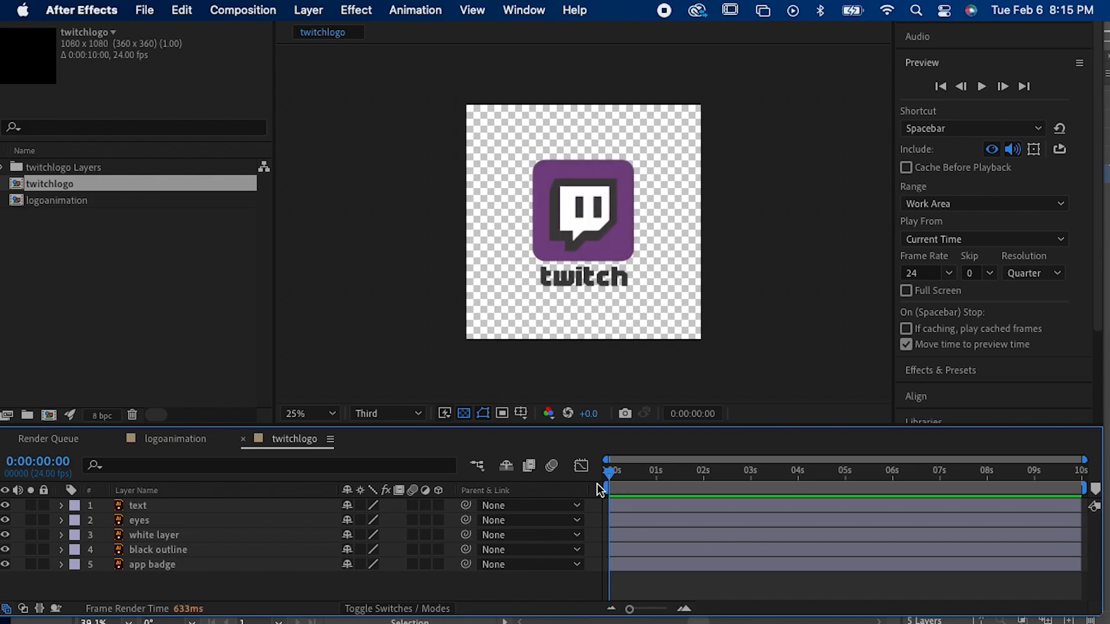
{"action": "left_click_drag", "start_coordinate": [610, 471], "coordinate": [585, 483]}
{"action": "scroll", "coordinate": [567, 265], "scroll_direction": "up", "scroll_amount": 3}
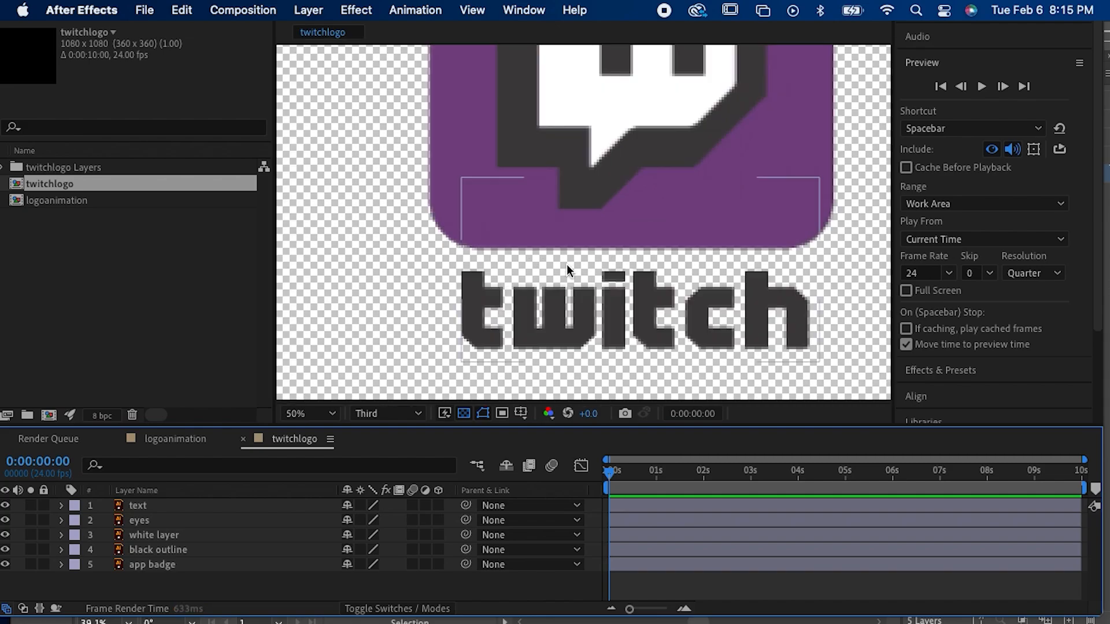
{"action": "scroll", "coordinate": [567, 264], "scroll_direction": "down", "scroll_amount": 3}
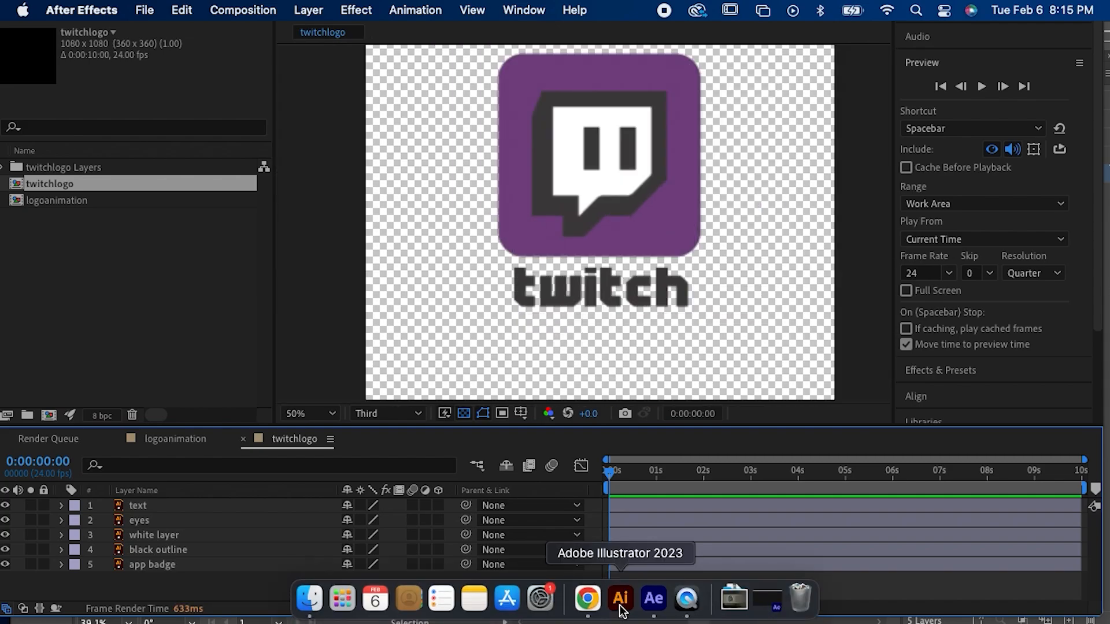
Step: Switch to Illustrator and compare the original logo artwork's colours with the imported version
{"action": "left_click", "coordinate": [620, 601]}
{"action": "left_click", "coordinate": [661, 602]}
{"action": "left_click", "coordinate": [620, 601]}
{"action": "left_click", "coordinate": [654, 607]}
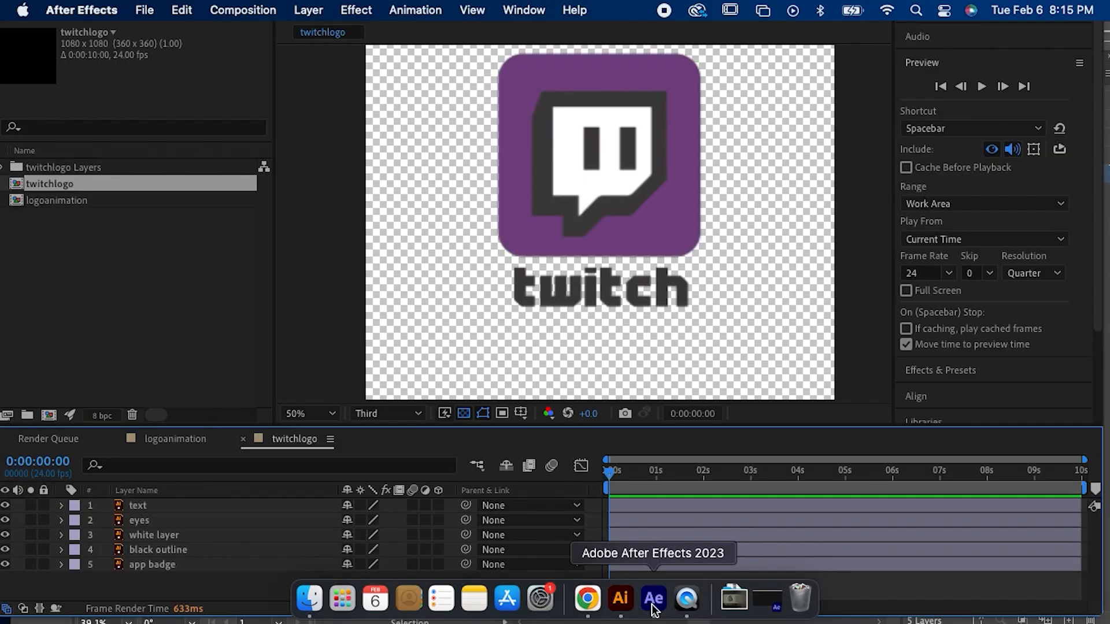
{"action": "left_click", "coordinate": [620, 601]}
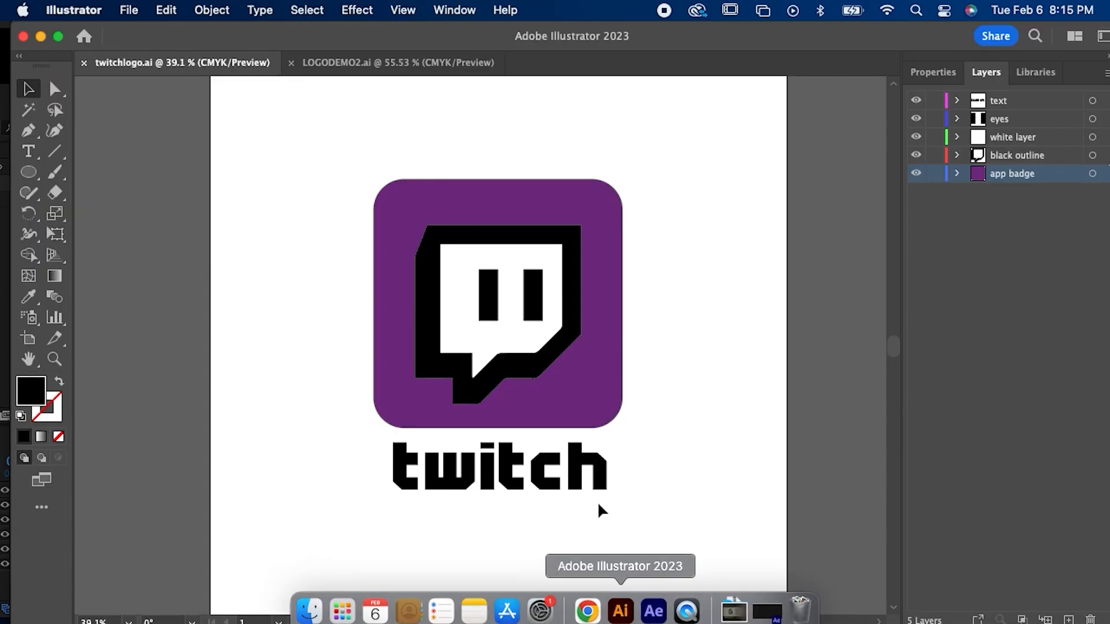
{"action": "left_click", "coordinate": [542, 409]}
{"action": "left_click", "coordinate": [636, 504]}
{"action": "left_click_drag", "start_coordinate": [653, 513], "coordinate": [427, 309]}
{"action": "left_click", "coordinate": [314, 299]}
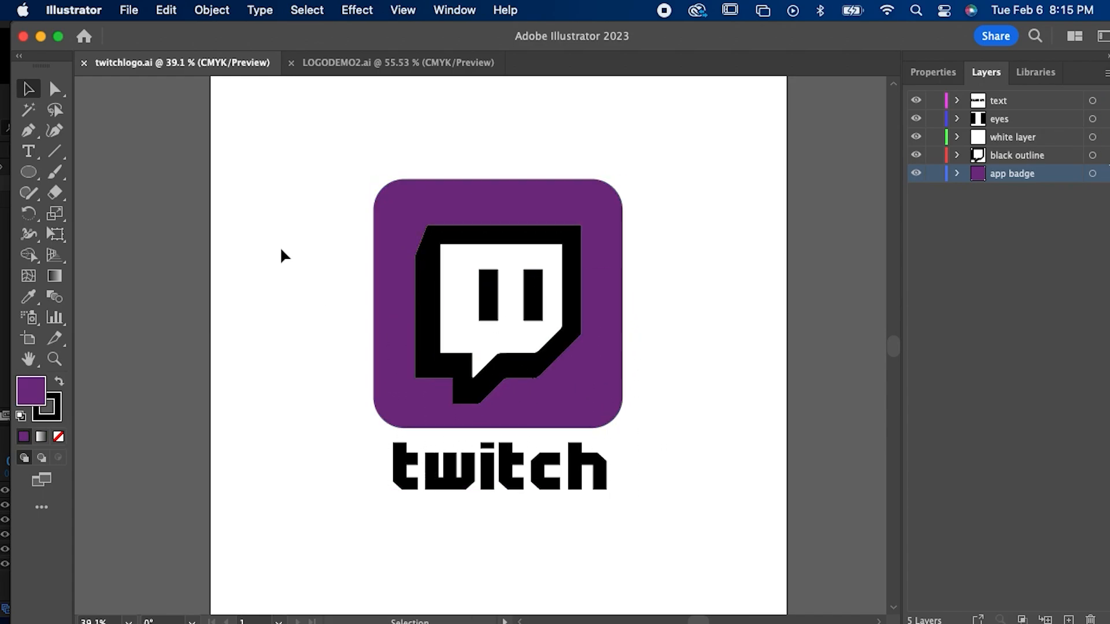
Step: Convert the twitchlogo.ai document's colour mode to RGB Color and save the file
{"action": "left_click", "coordinate": [131, 13]}
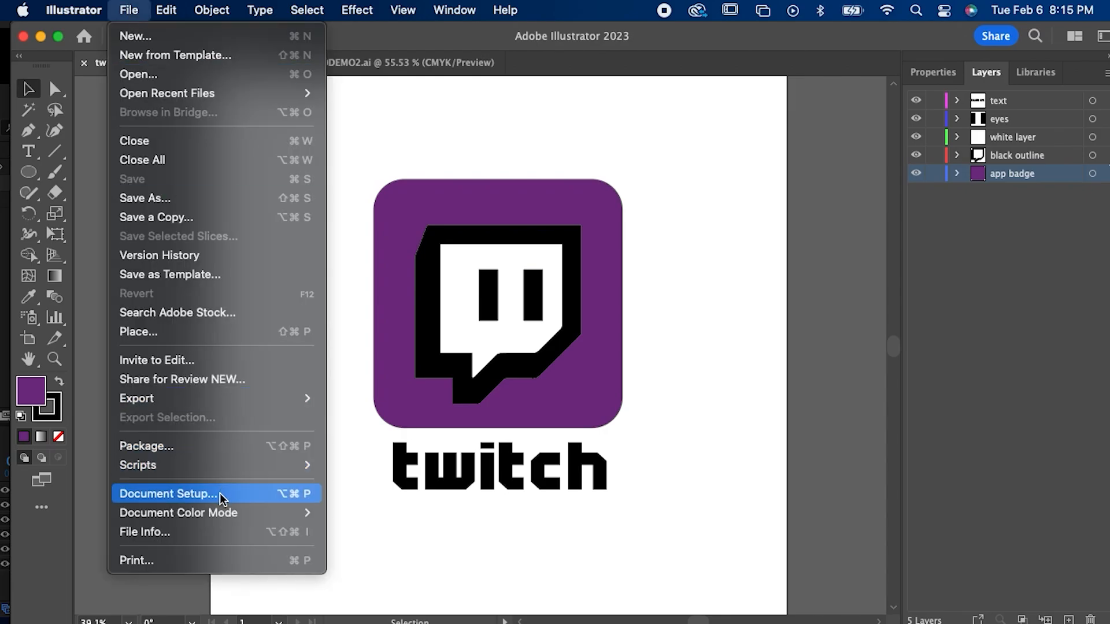
{"action": "mouse_move", "coordinate": [221, 516]}
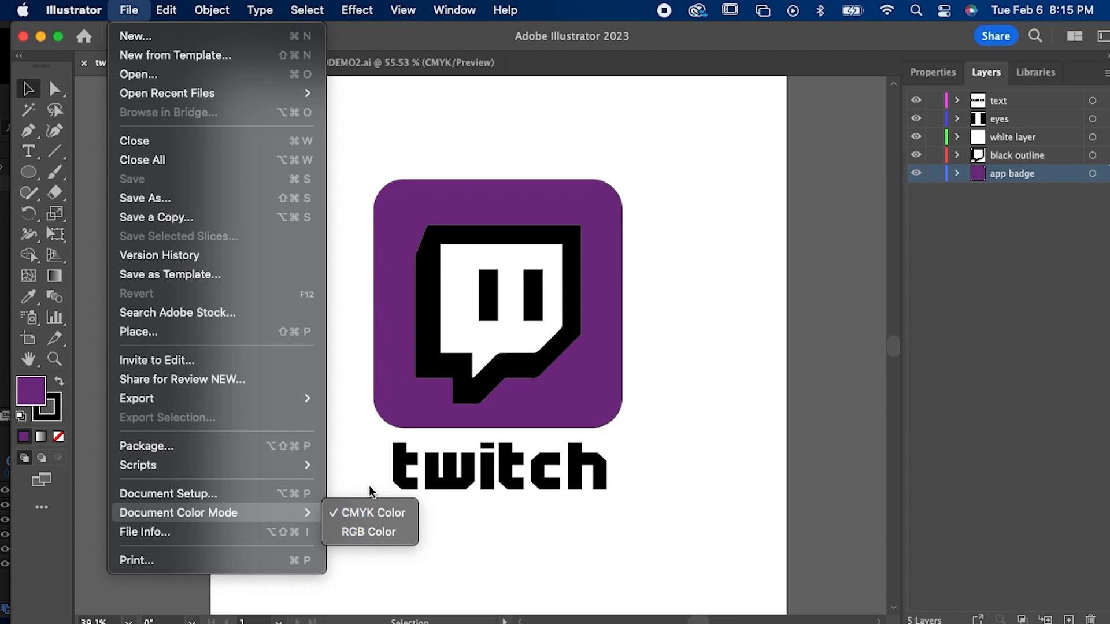
{"action": "left_click", "coordinate": [358, 538]}
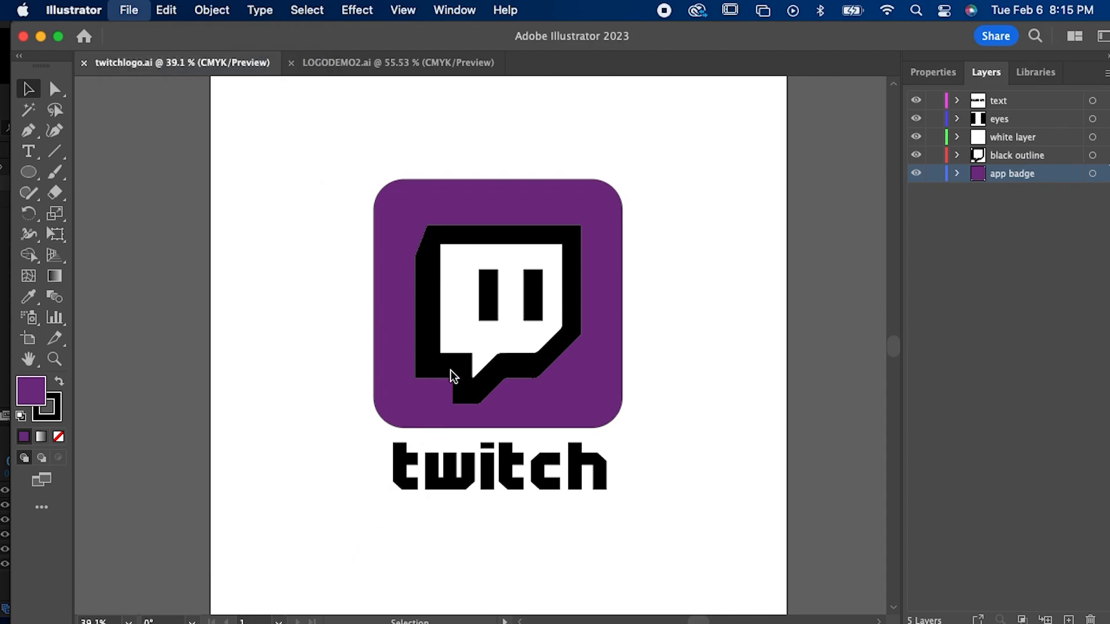
{"action": "left_click", "coordinate": [130, 10]}
{"action": "left_click", "coordinate": [164, 179]}
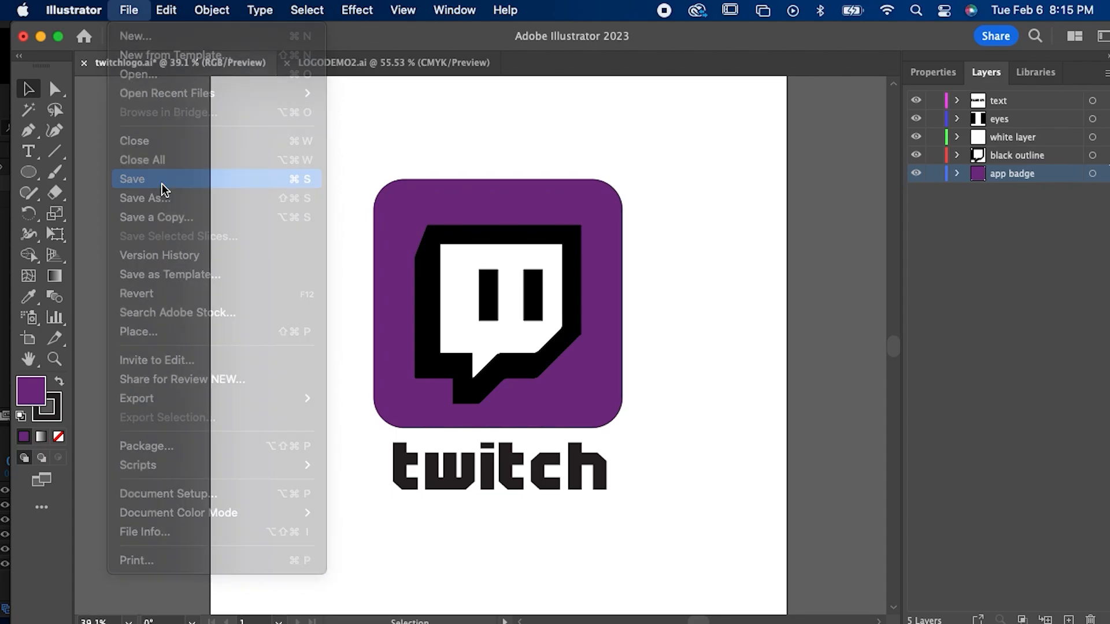
Step: Switch to After Effects, undo the first logo import, and reimport twitchlogo.ai as a Composition with Layer Size footage dimensions
{"action": "left_click", "coordinate": [653, 599]}
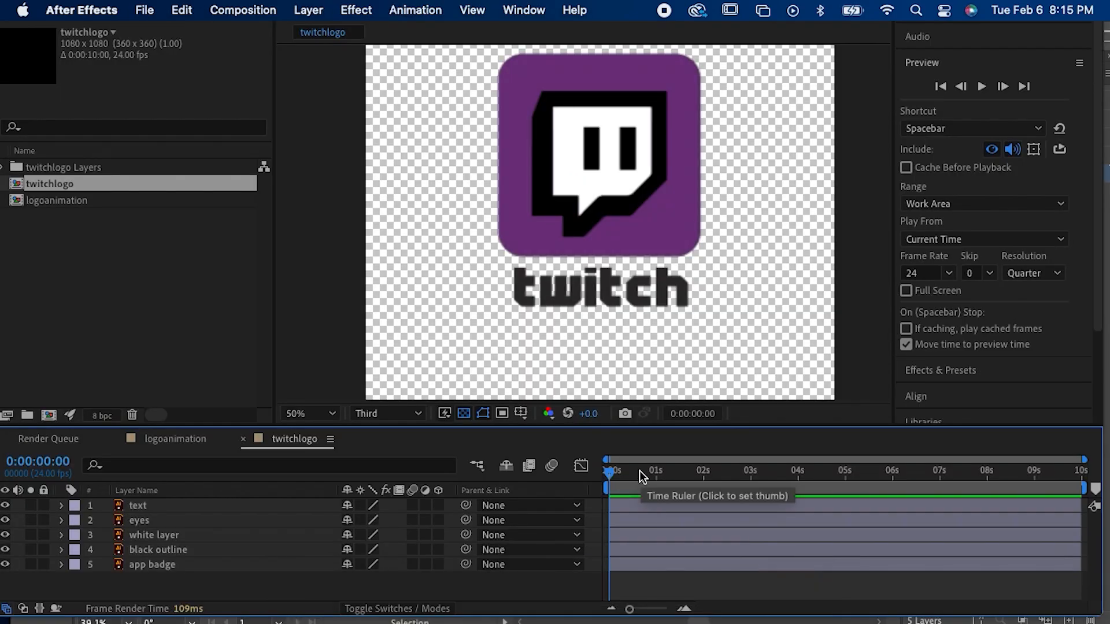
{"action": "key", "text": "super+z"}
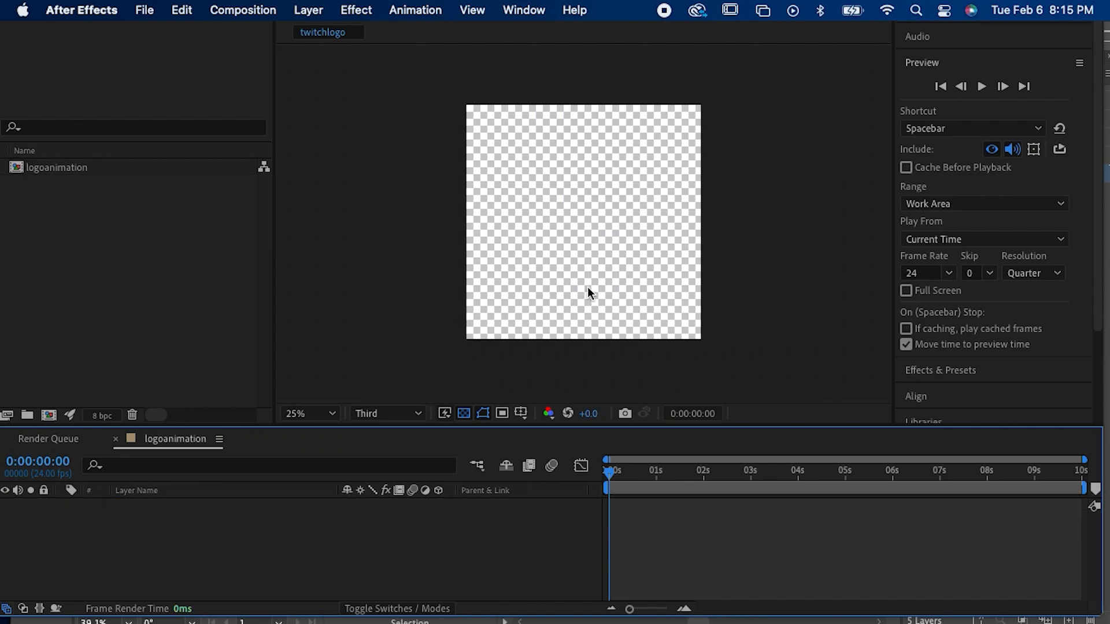
{"action": "left_click", "coordinate": [157, 10]}
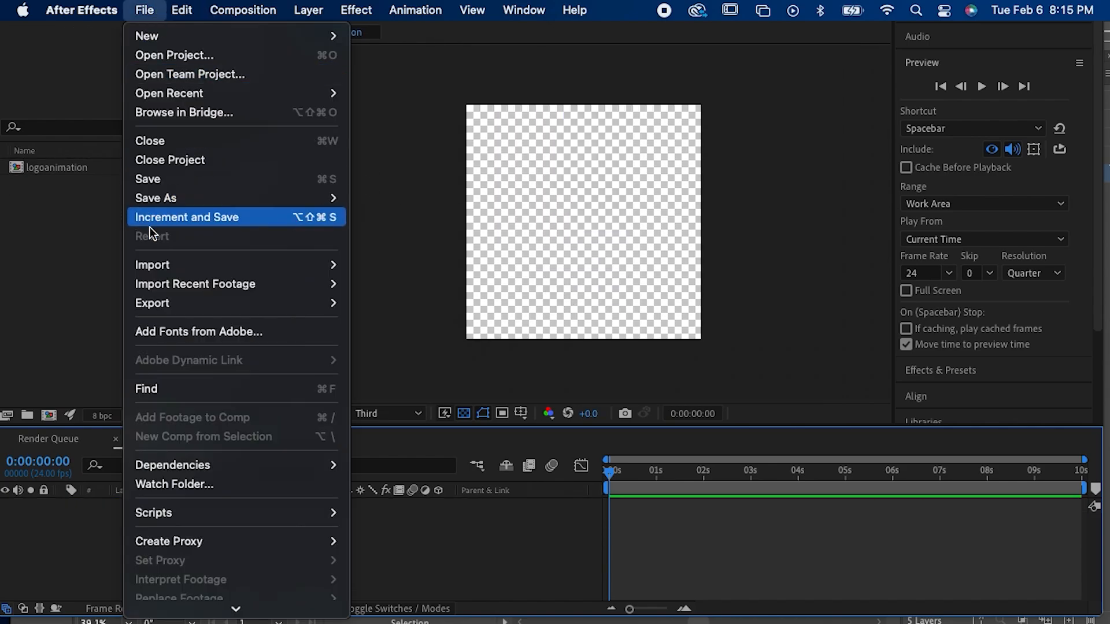
{"action": "mouse_move", "coordinate": [308, 270]}
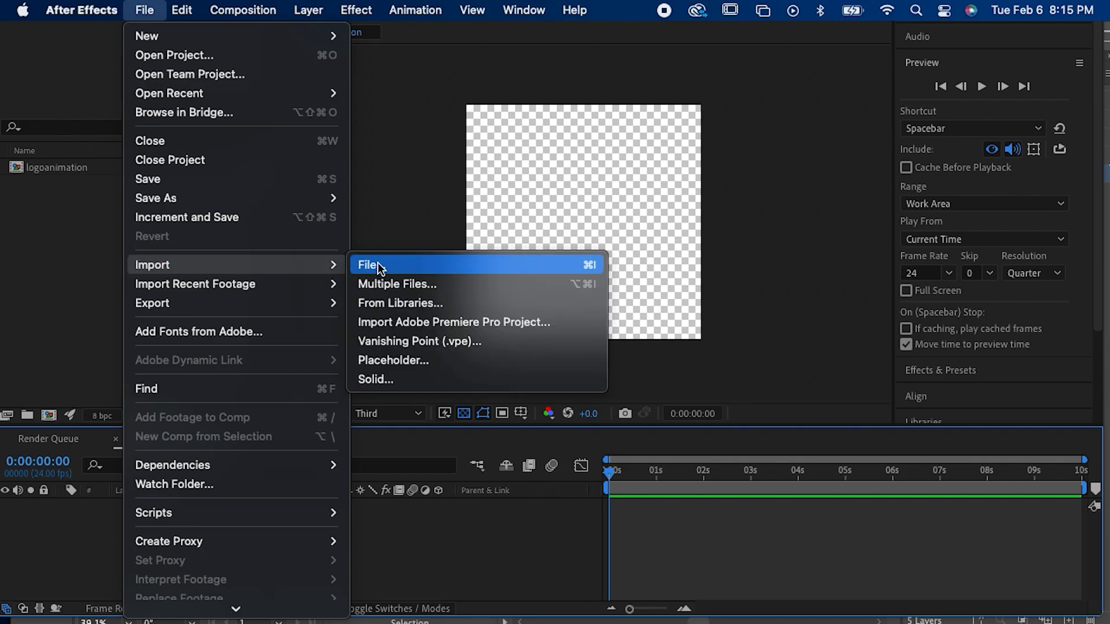
{"action": "left_click", "coordinate": [376, 263]}
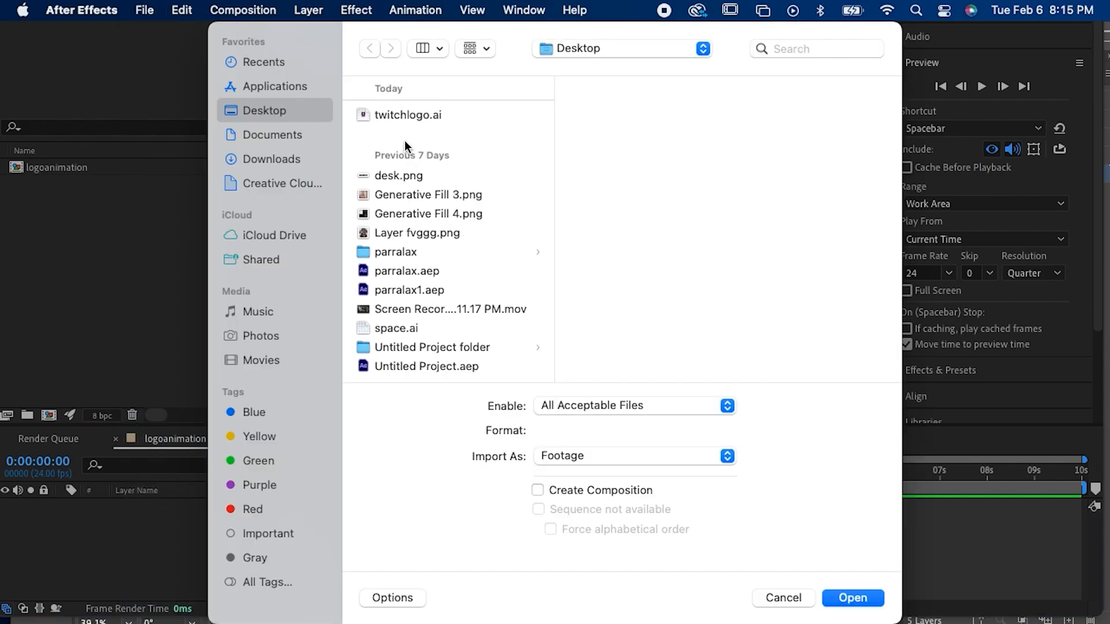
{"action": "double_click", "coordinate": [408, 119]}
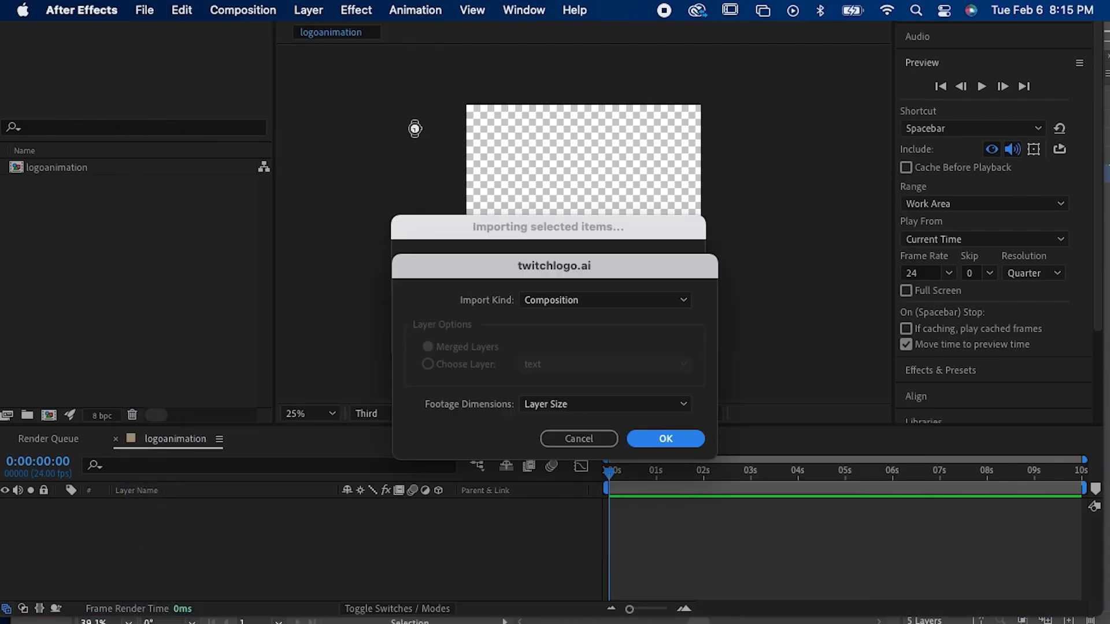
{"action": "left_click", "coordinate": [644, 438]}
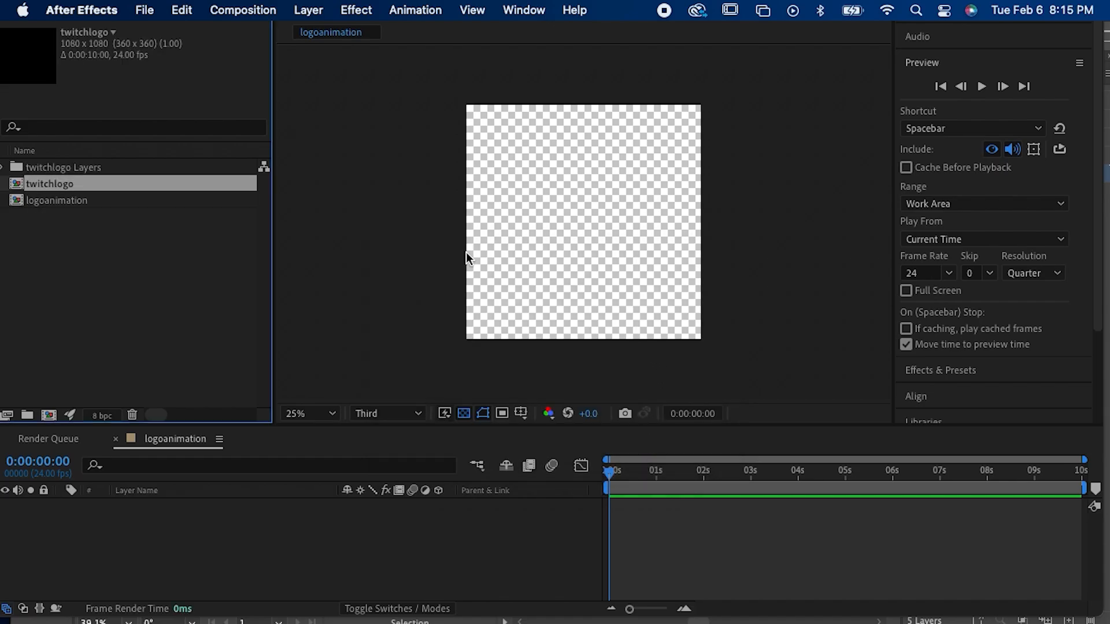
Step: Open the reimported twitchlogo composition and check the logo's colours up close
{"action": "double_click", "coordinate": [47, 185]}
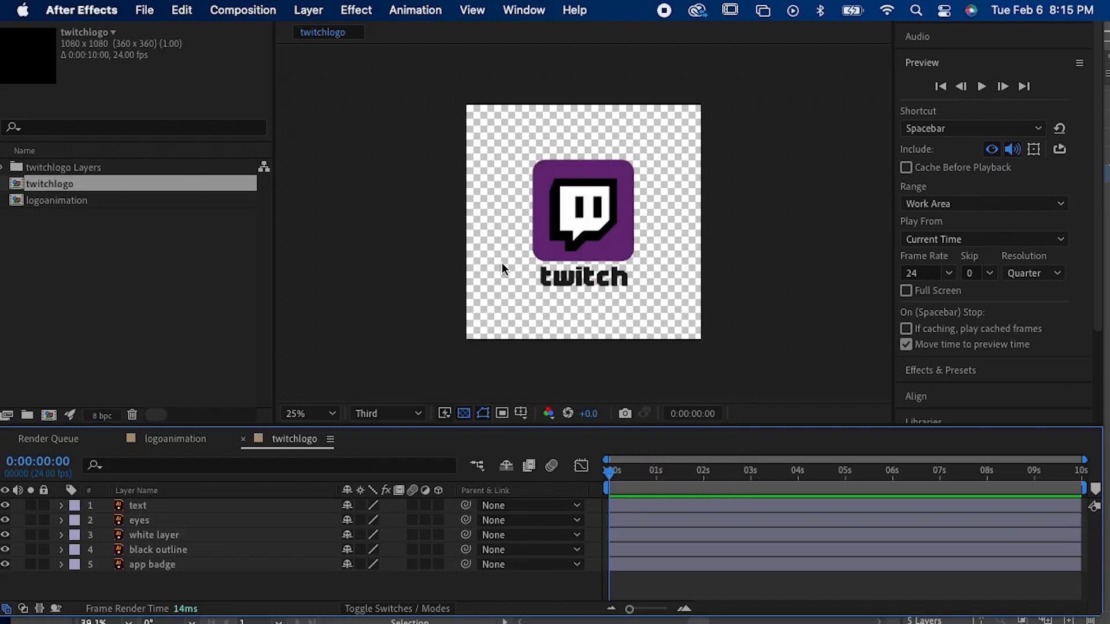
{"action": "left_click", "coordinate": [565, 242]}
{"action": "key", "text": "z"}
{"action": "left_click", "coordinate": [567, 243]}
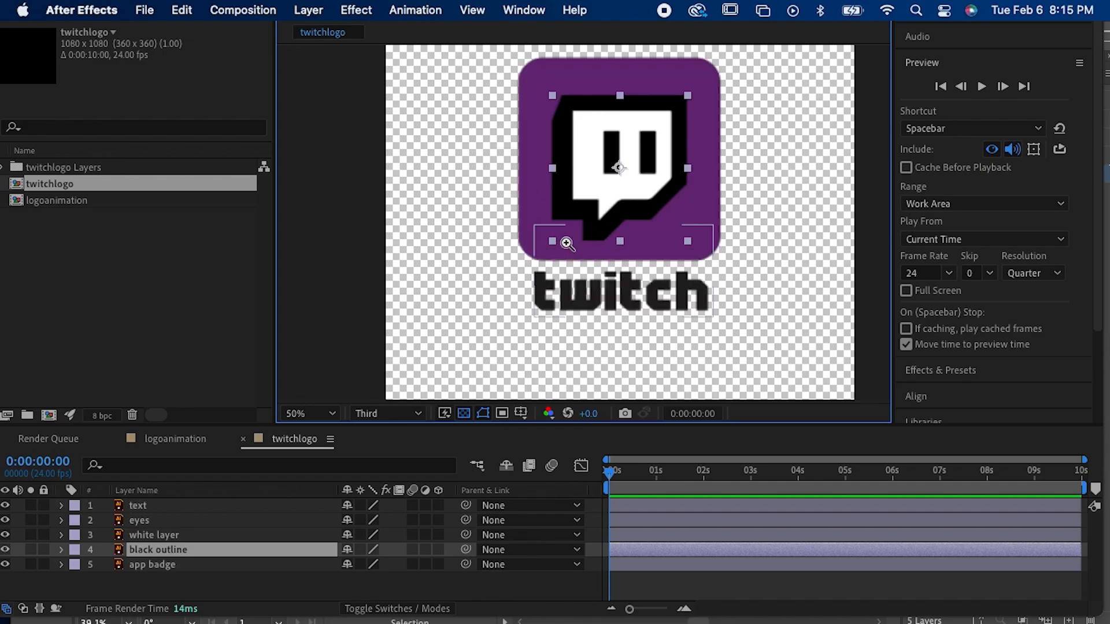
{"action": "left_click", "coordinate": [417, 269]}
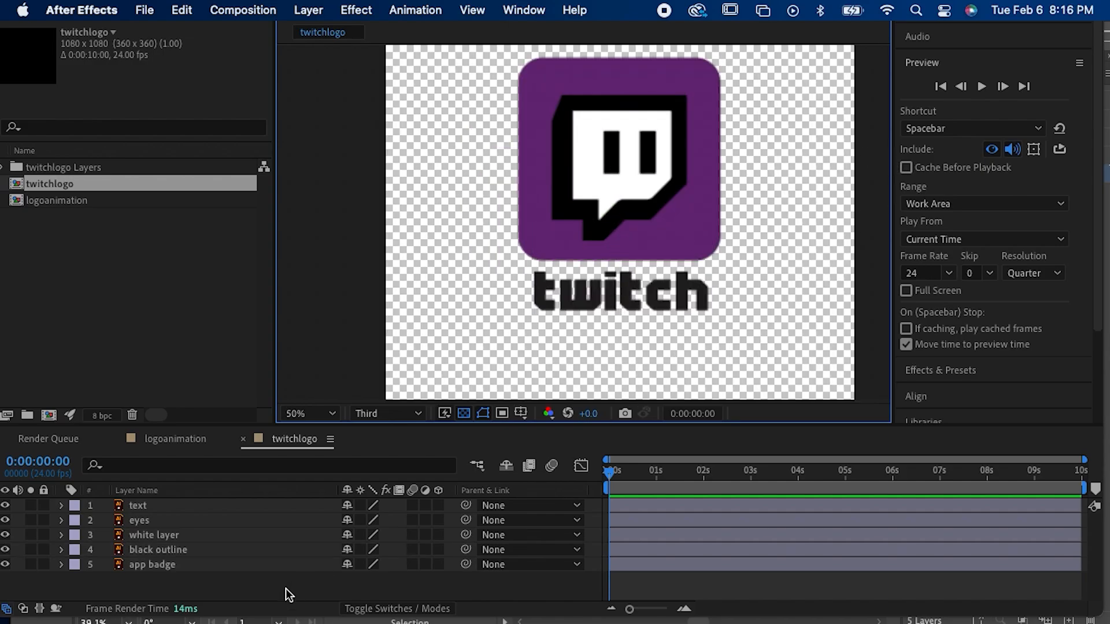
{"action": "left_click", "coordinate": [155, 566]}
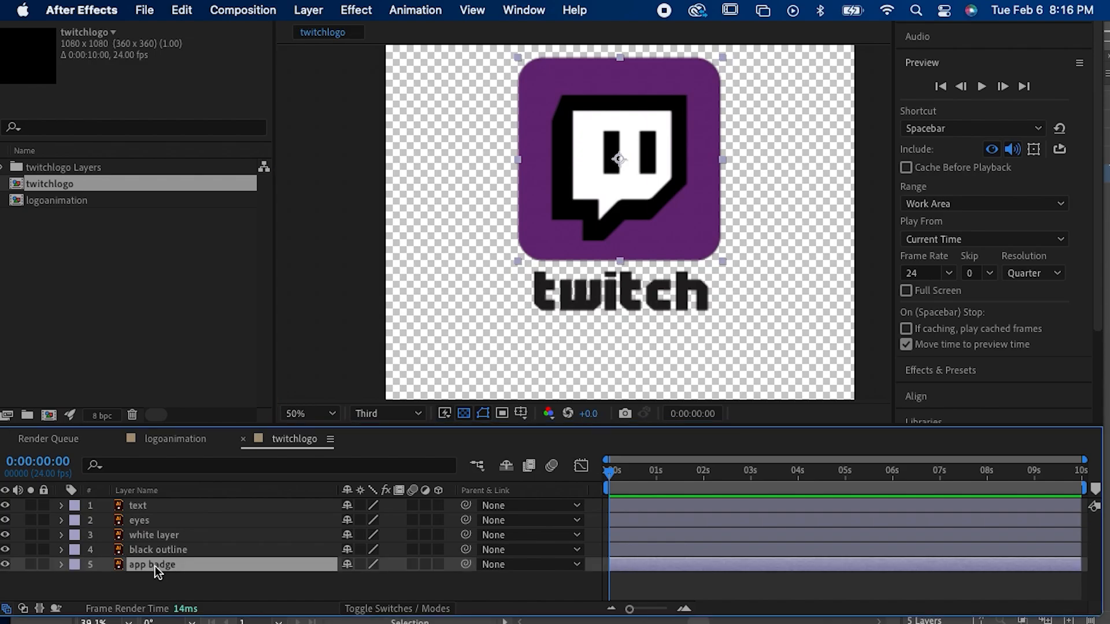
{"action": "key", "text": "Page_Up"}
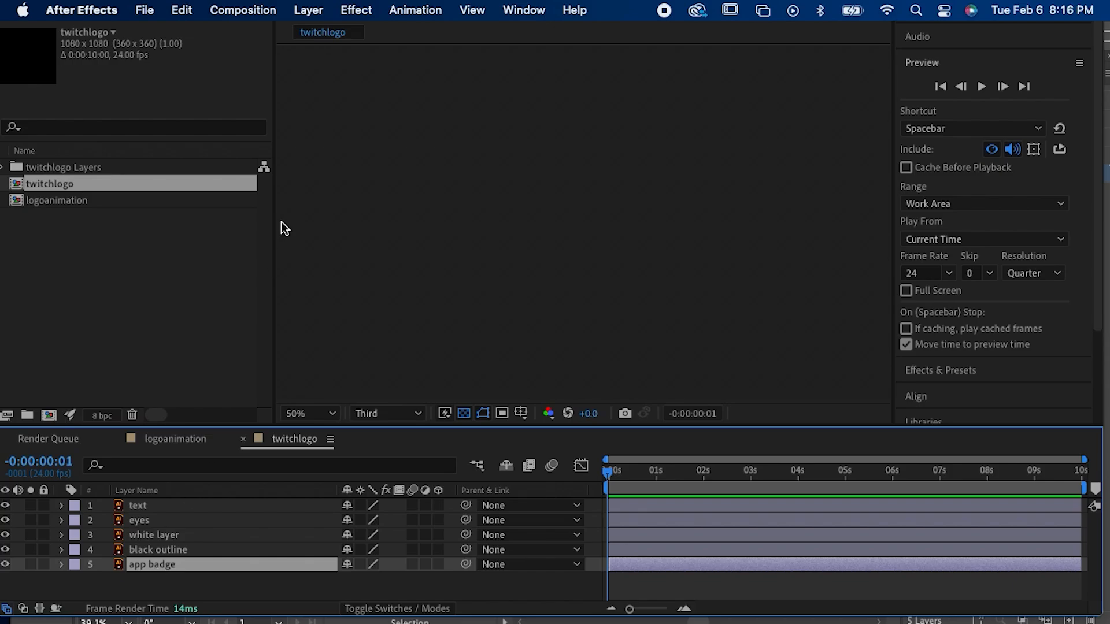
{"action": "left_click", "coordinate": [191, 439]}
{"action": "left_click", "coordinate": [273, 439]}
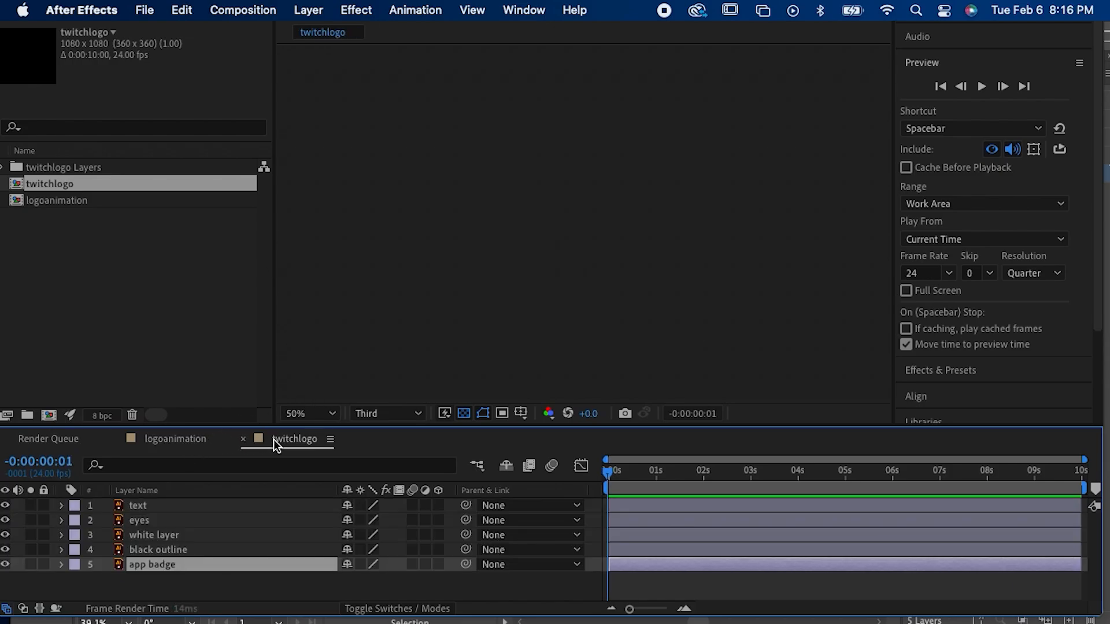
{"action": "left_click", "coordinate": [664, 221]}
{"action": "scroll", "coordinate": [664, 220], "scroll_direction": "down", "scroll_amount": 8}
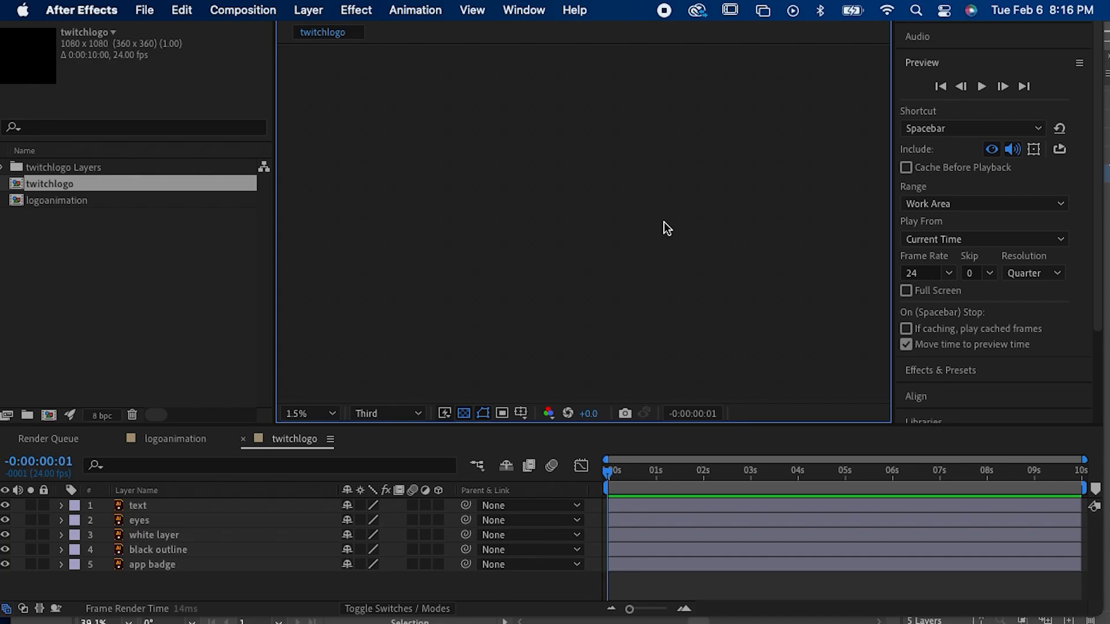
Step: Fit the twitchlogo composition in the viewer at time 0:00:01:19 and select the app badge layer
{"action": "left_click", "coordinate": [321, 416]}
{"action": "left_click", "coordinate": [355, 127]}
{"action": "left_click_drag", "start_coordinate": [691, 471], "coordinate": [692, 474]}
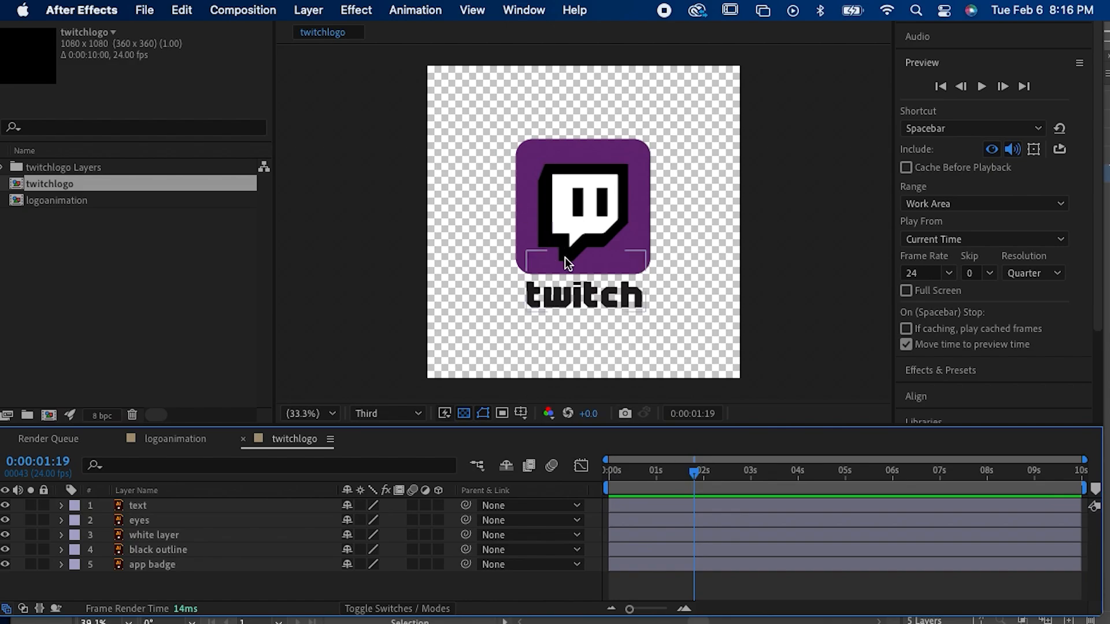
{"action": "left_click", "coordinate": [175, 561]}
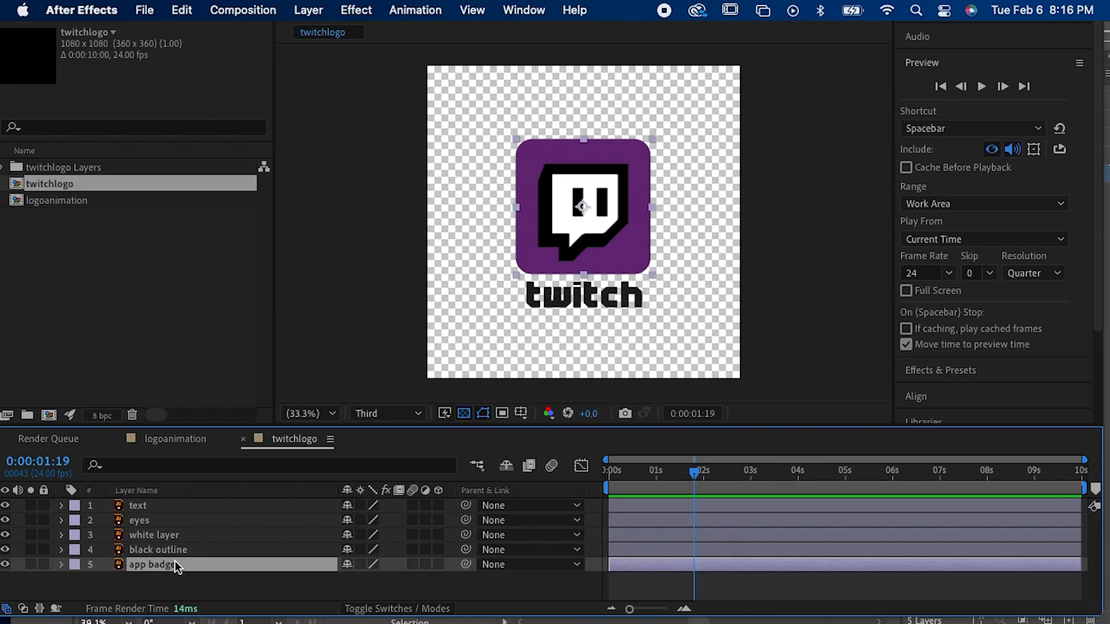
Step: Select the eyes, text and white layer in turn and examine each part of the logo up close
{"action": "left_click", "coordinate": [165, 525]}
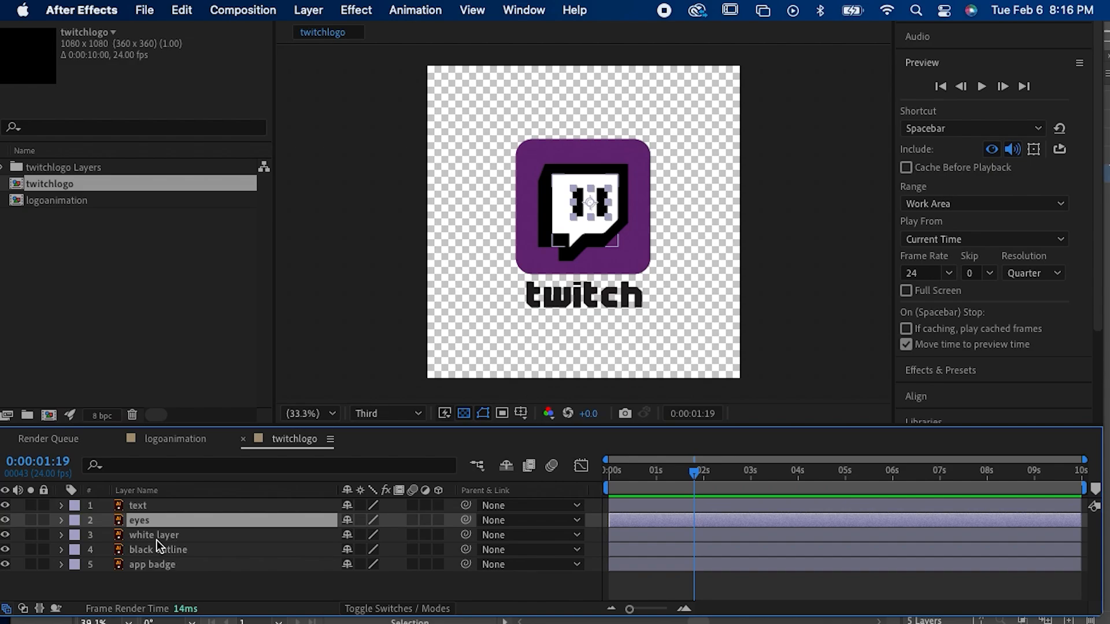
{"action": "left_click", "coordinate": [180, 504]}
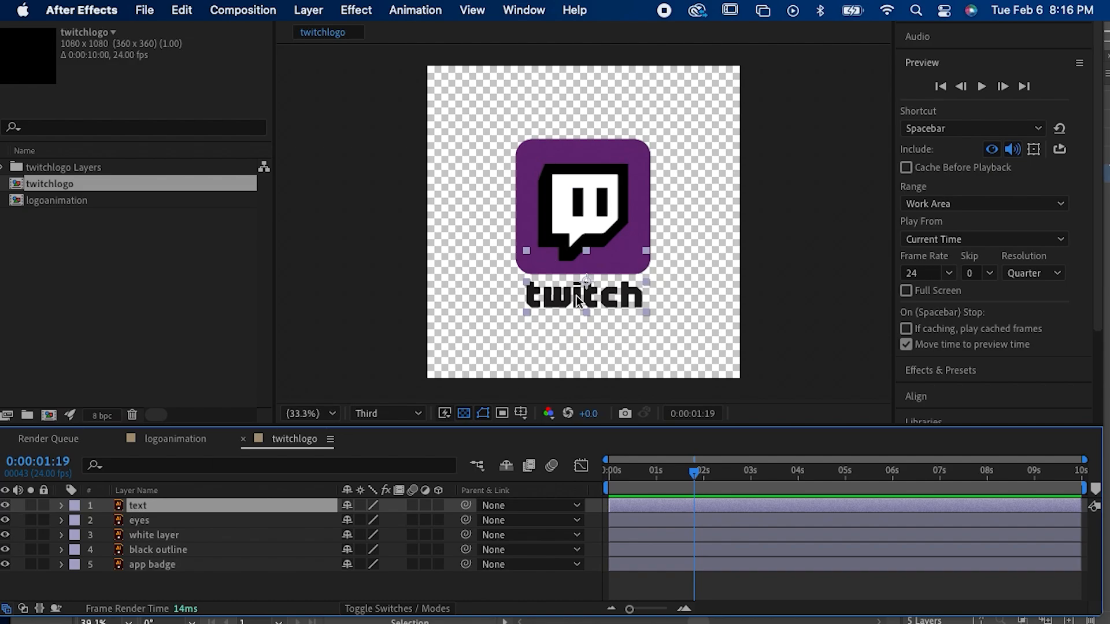
{"action": "key", "text": "z"}
{"action": "double_click", "coordinate": [582, 219]}
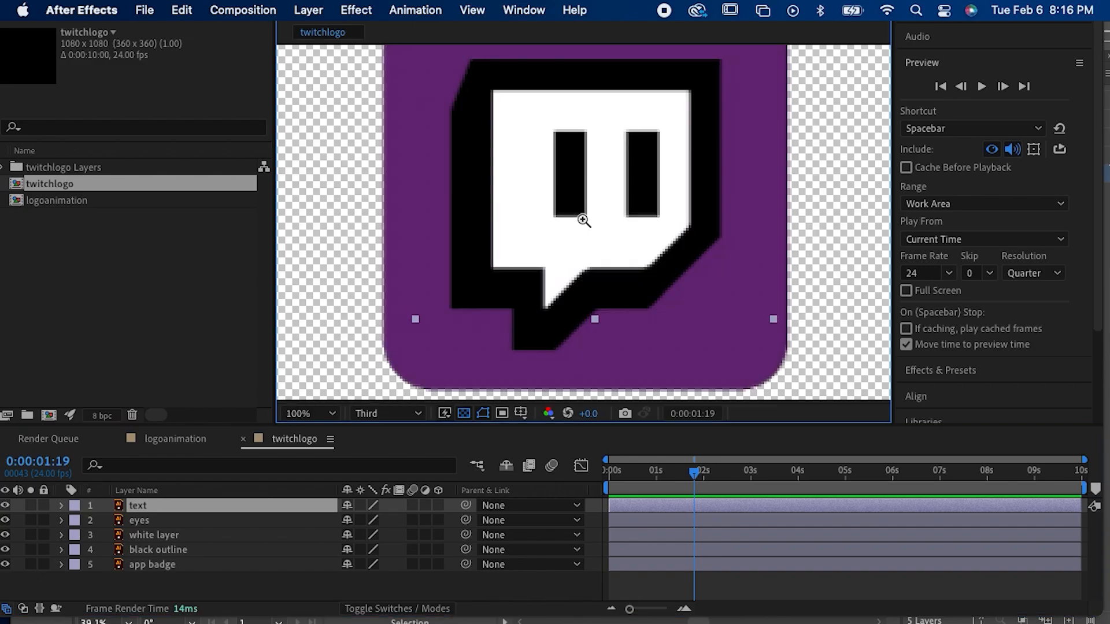
{"action": "key", "text": "v"}
{"action": "left_click", "coordinate": [579, 299]}
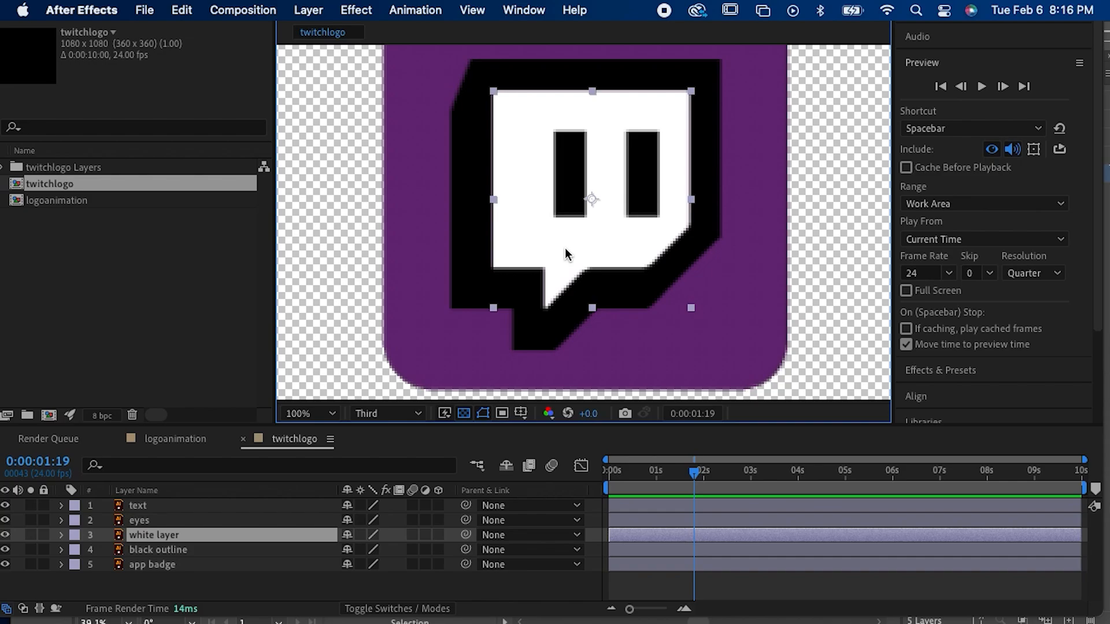
Step: Reveal the white layer's Rotation property and try rotating the layer around its anchor point
{"action": "key", "text": "r"}
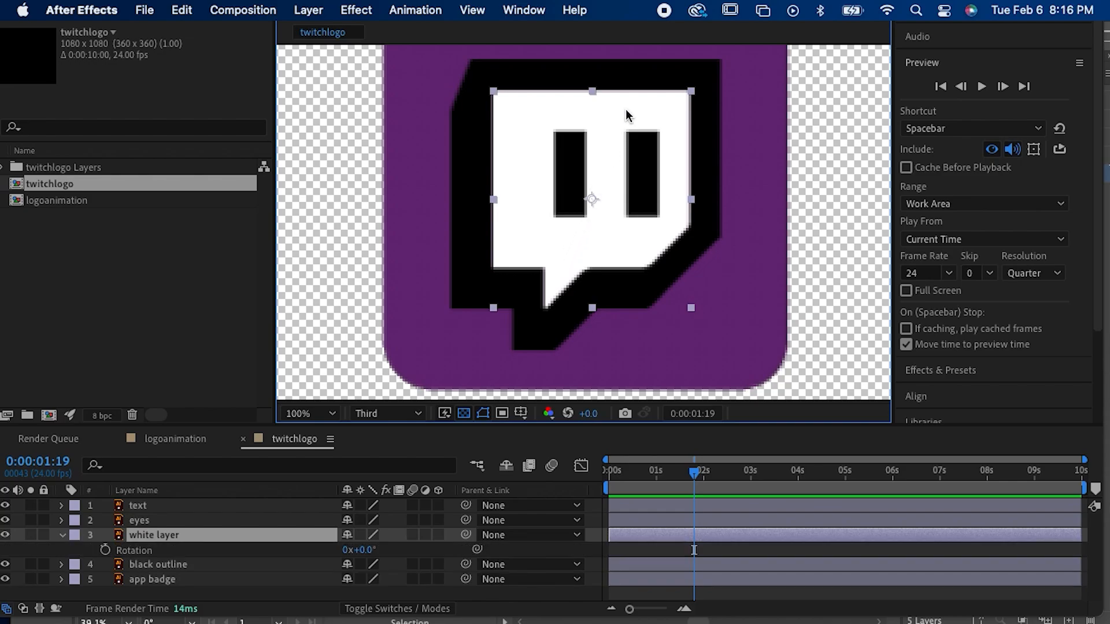
{"action": "key", "text": "w"}
{"action": "left_click_drag", "start_coordinate": [632, 112], "coordinate": [589, 197]}
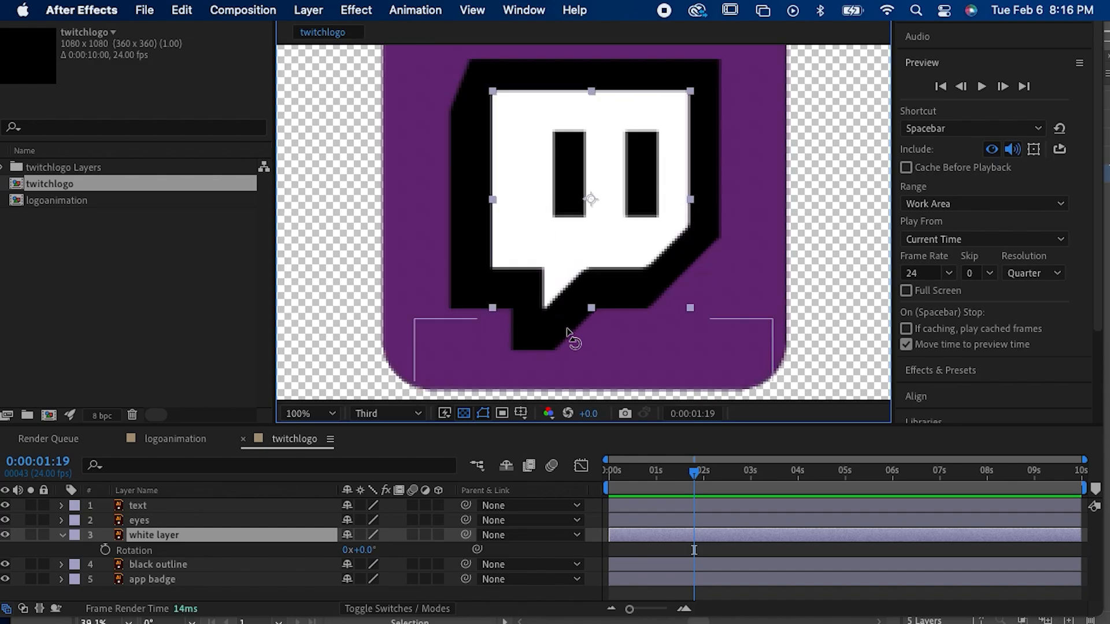
Step: Select the text and app badge in the composition view to examine the logo's separate parts
{"action": "left_click", "coordinate": [535, 334]}
{"action": "key", "text": "comma"}
{"action": "key", "text": "comma"}
{"action": "key", "text": "comma"}
{"action": "key", "text": "comma"}
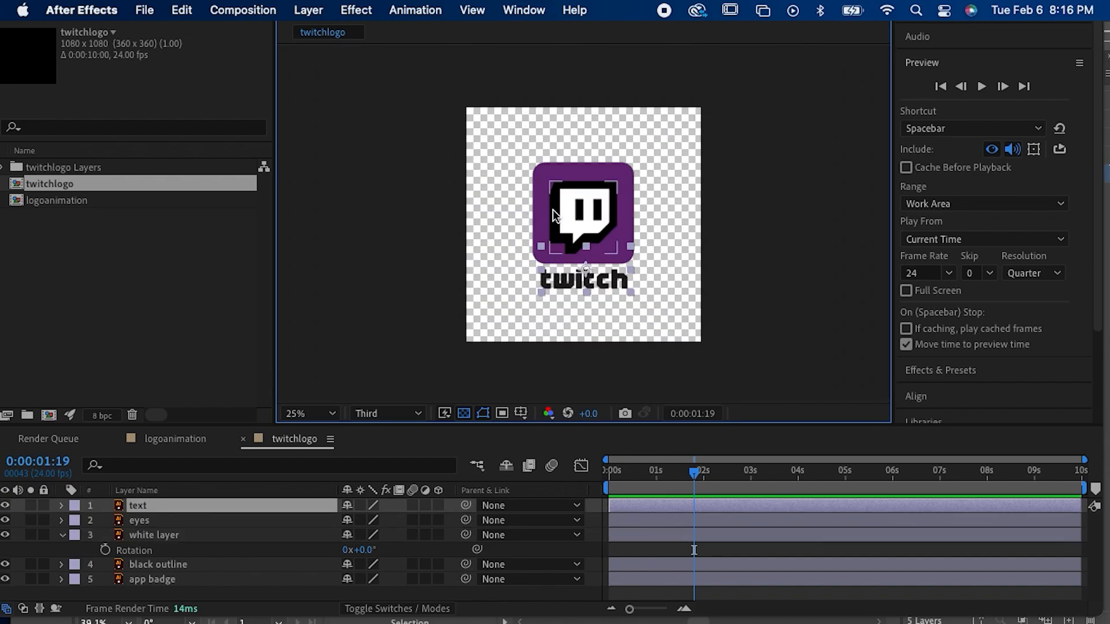
{"action": "left_click", "coordinate": [543, 190]}
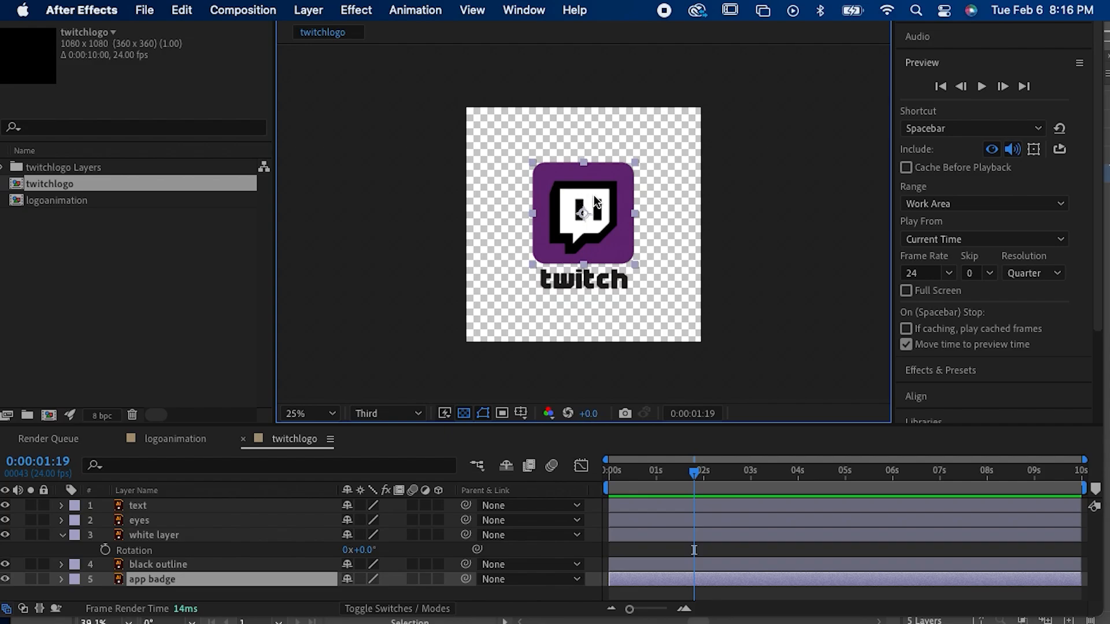
{"action": "left_click", "coordinate": [747, 236]}
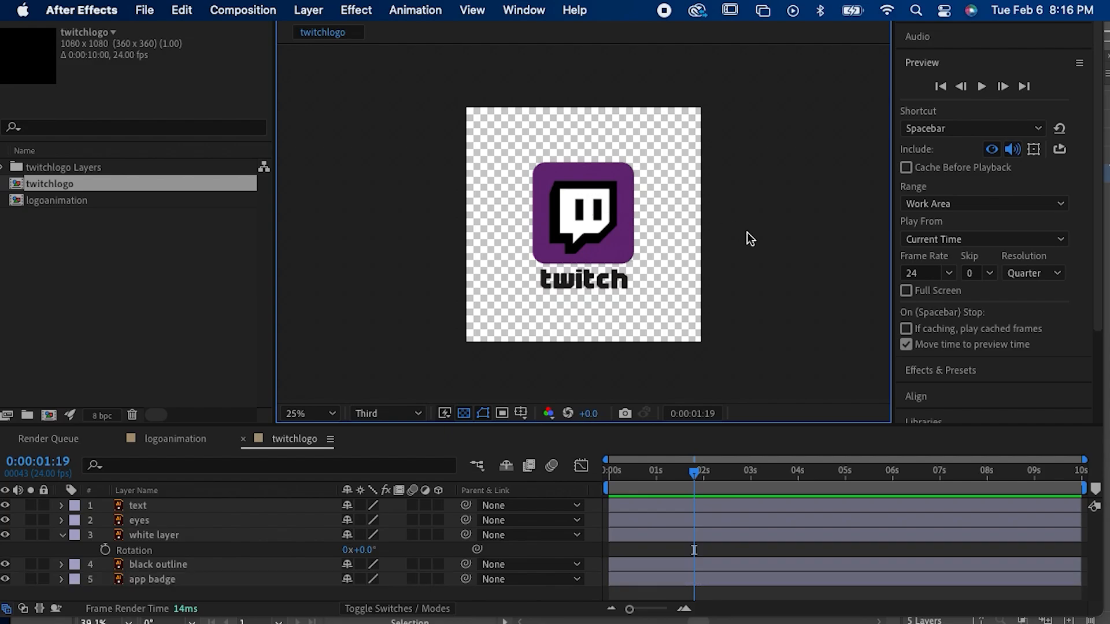
{"action": "left_click", "coordinate": [612, 289]}
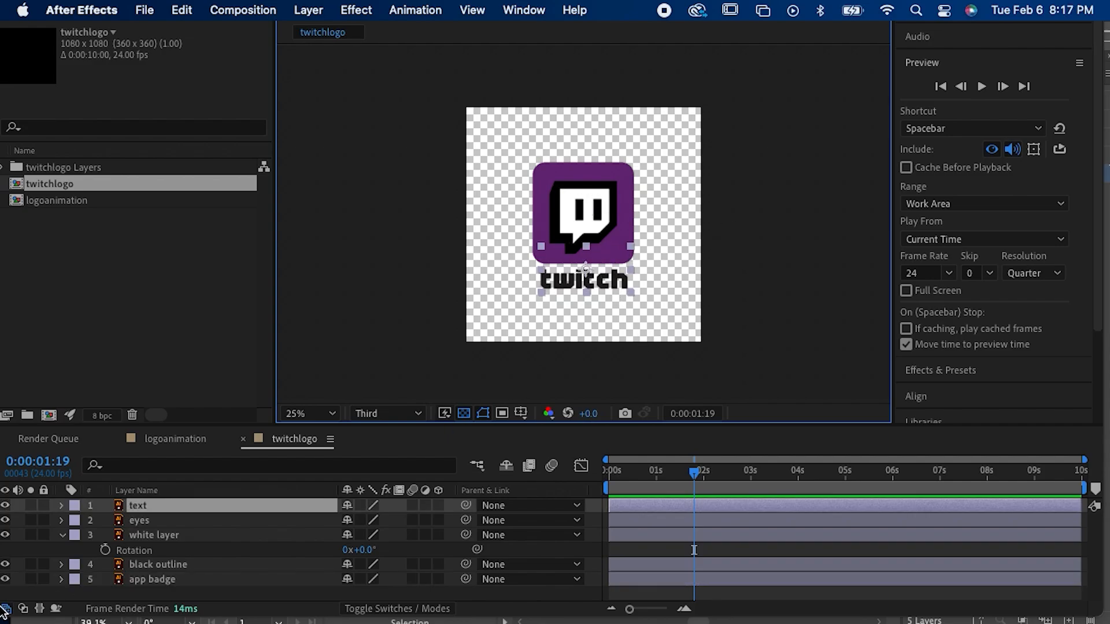
Step: Hide the text, eyes, white layer and black outline layers, leaving only the app badge visible
{"action": "left_click", "coordinate": [6, 506]}
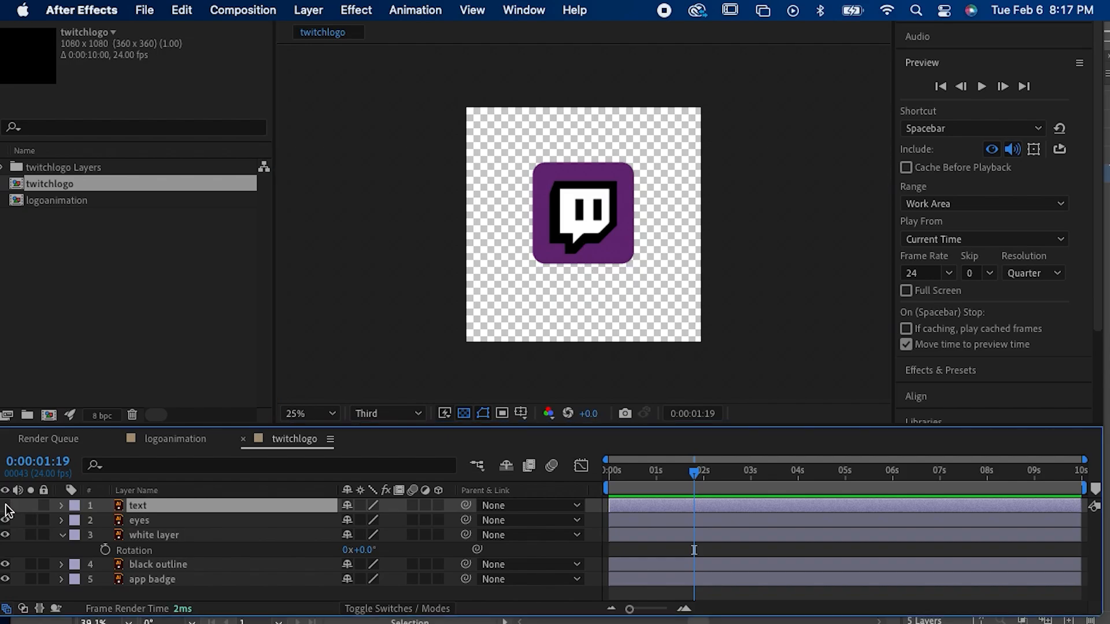
{"action": "scroll", "coordinate": [580, 207], "scroll_direction": "up", "scroll_amount": 2}
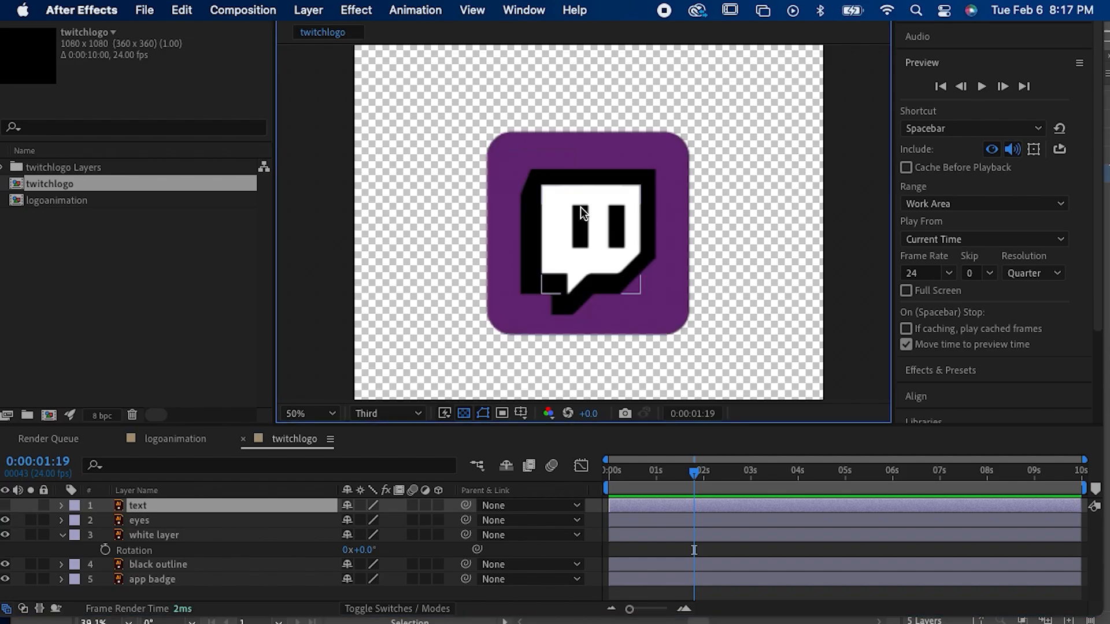
{"action": "left_click", "coordinate": [6, 521]}
{"action": "left_click", "coordinate": [5, 535]}
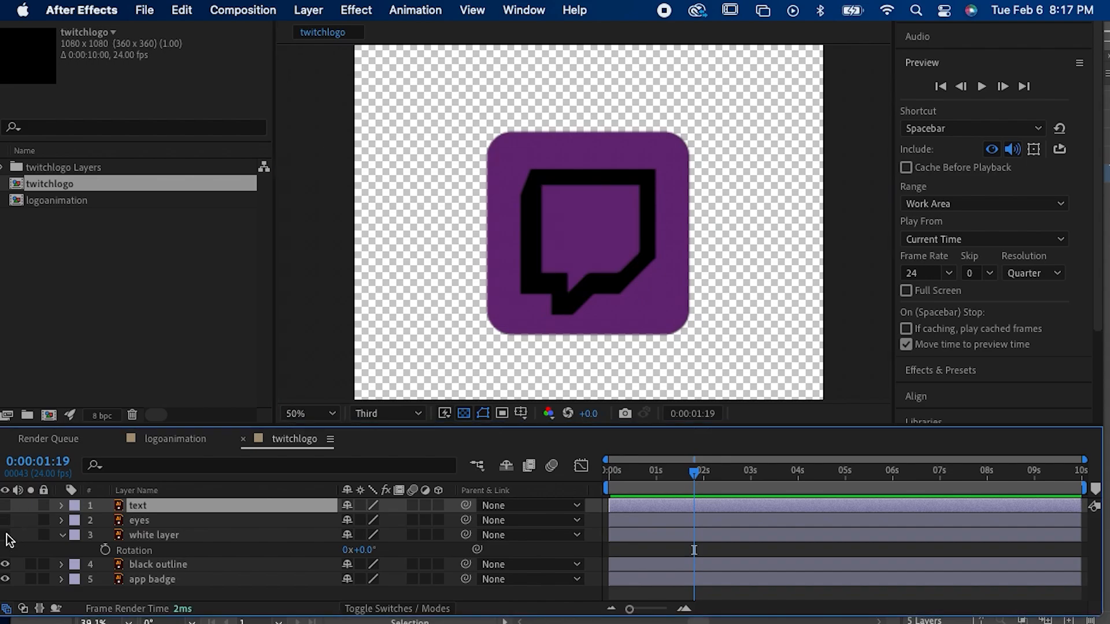
{"action": "left_click", "coordinate": [5, 564]}
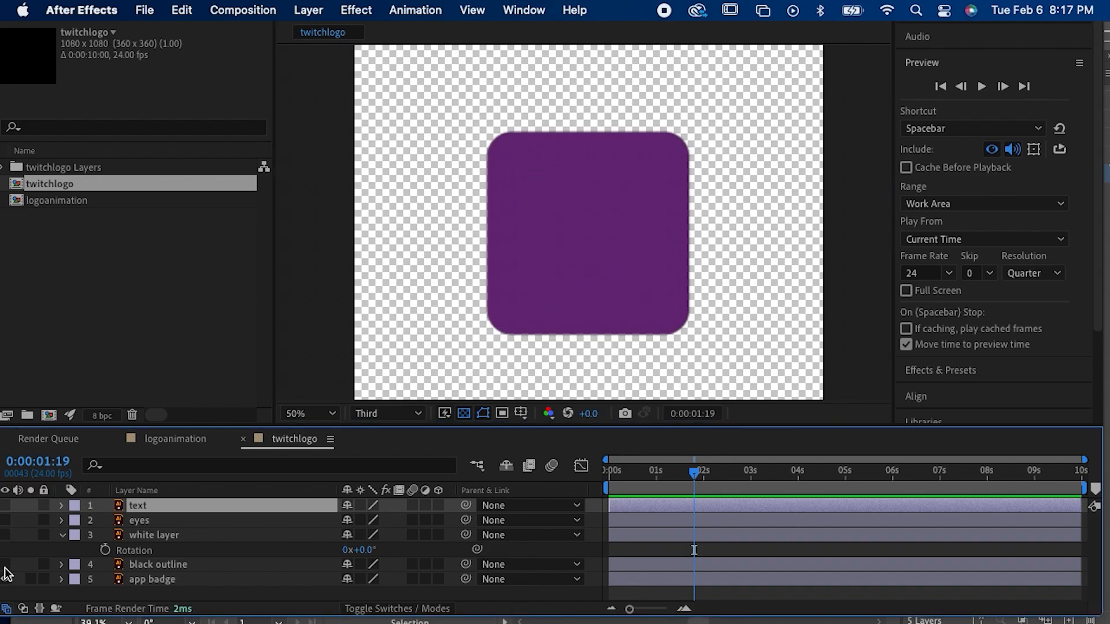
Step: Select the app badge, keep its anchor point at the badge's centre, and reveal its Scale property
{"action": "left_click", "coordinate": [562, 291]}
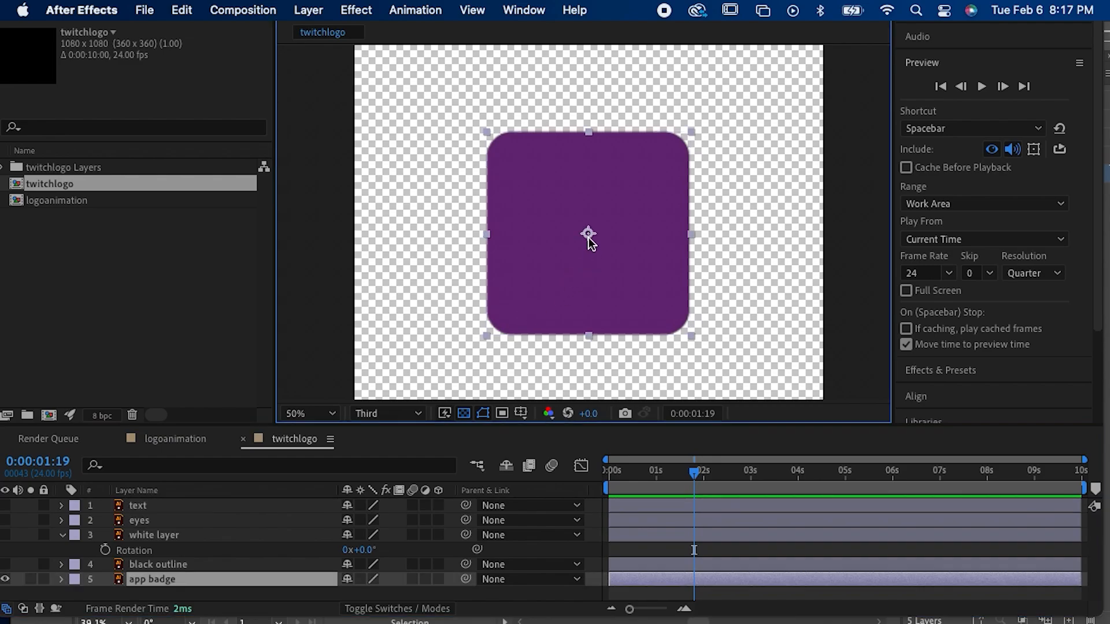
{"action": "key", "text": "y"}
{"action": "mouse_move", "coordinate": [584, 229]}
{"action": "left_mouse_down"}
{"action": "mouse_move", "coordinate": [603, 242]}
{"action": "mouse_move", "coordinate": [588, 234]}
{"action": "left_mouse_up"}
{"action": "key", "text": "s"}
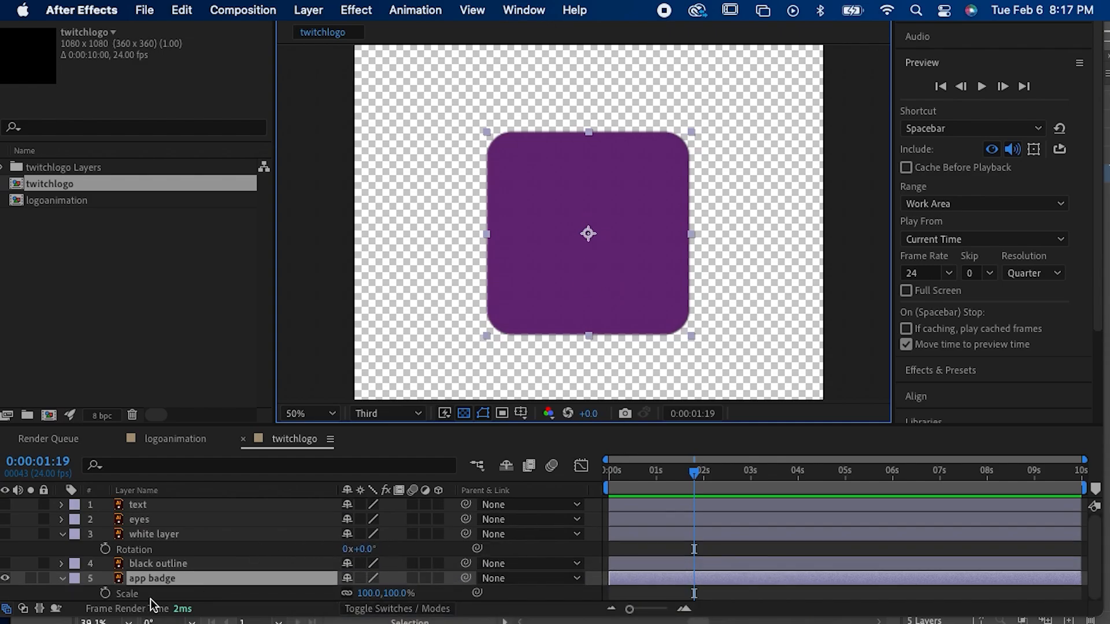
Step: Try scaling the app badge from its centred anchor point and from an off-centre one, and undo the changes
{"action": "mouse_move", "coordinate": [370, 594]}
{"action": "left_mouse_down"}
{"action": "mouse_move", "coordinate": [319, 601]}
{"action": "mouse_move", "coordinate": [382, 595]}
{"action": "left_mouse_up"}
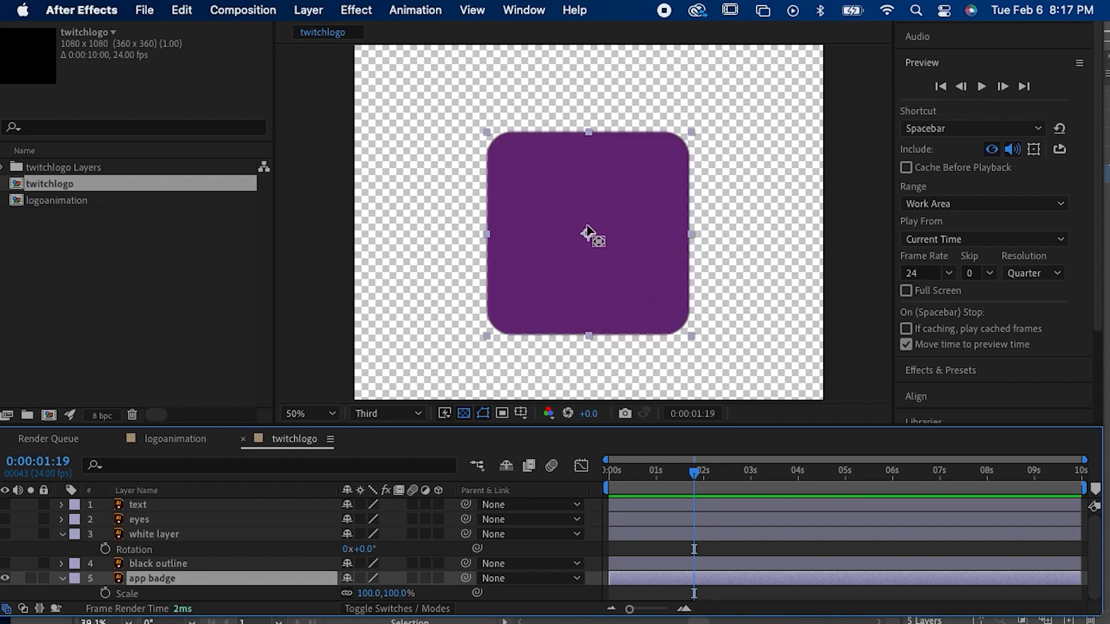
{"action": "left_click_drag", "start_coordinate": [588, 233], "coordinate": [643, 243]}
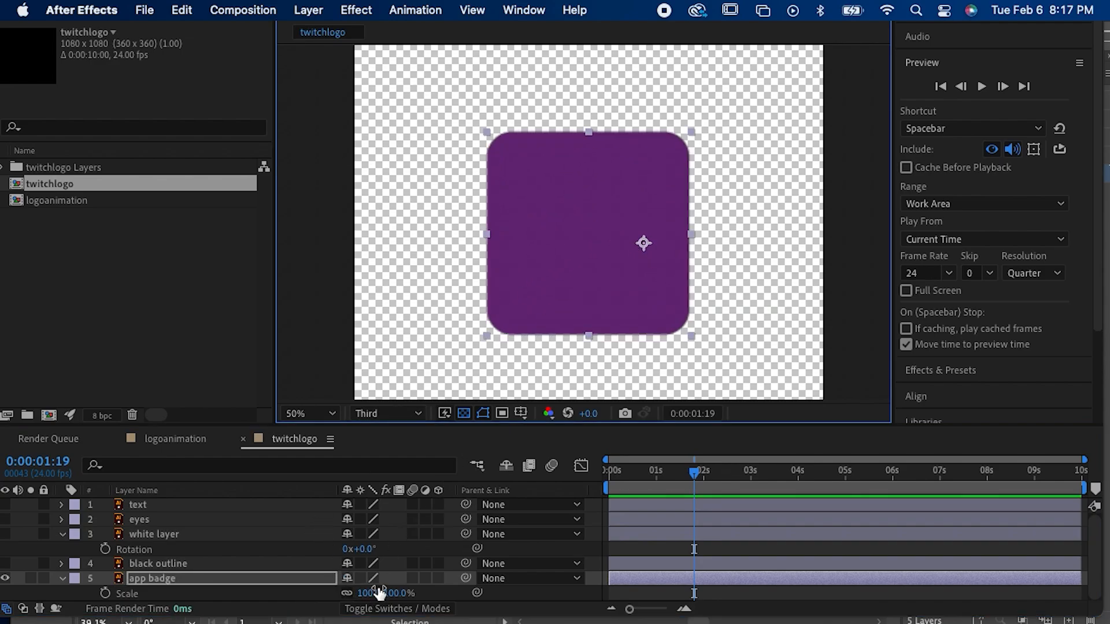
{"action": "left_click_drag", "start_coordinate": [374, 593], "coordinate": [364, 594]}
{"action": "key", "text": "super+z"}
{"action": "key", "text": "super+z"}
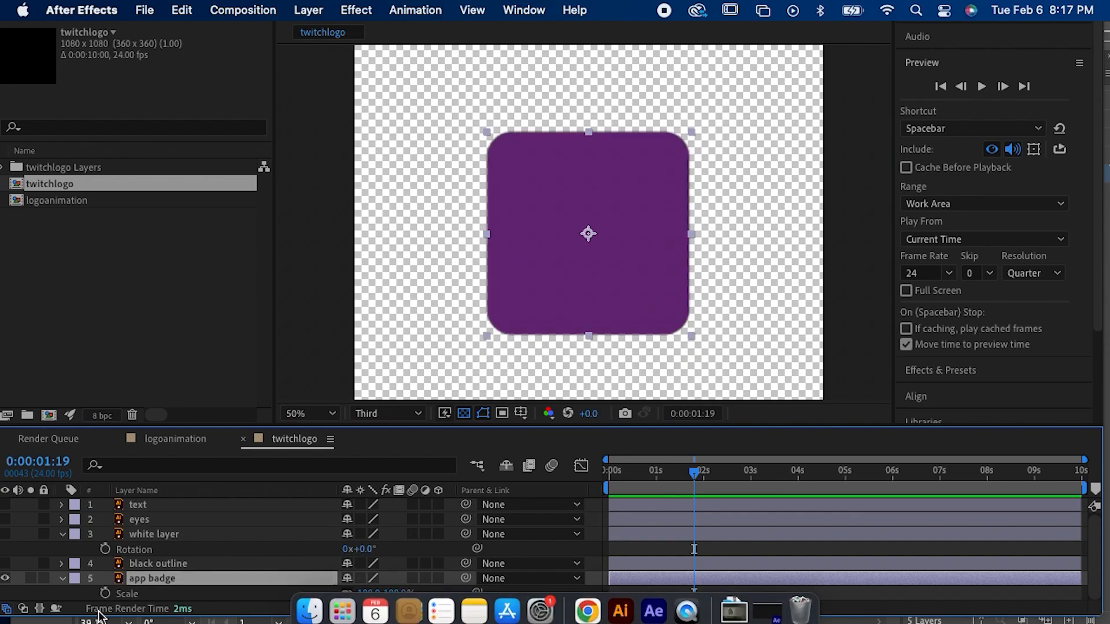
Step: Add a Scale keyframe of 100% to the app badge layer at 0:00:01:00
{"action": "left_click_drag", "start_coordinate": [619, 473], "coordinate": [578, 476]}
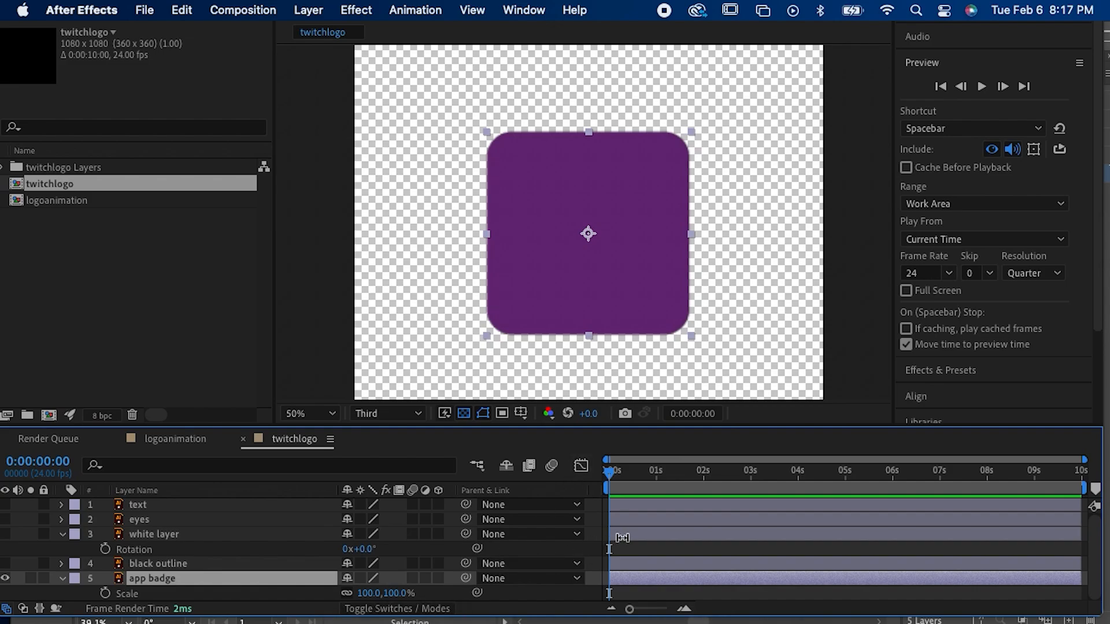
{"action": "key", "text": "s"}
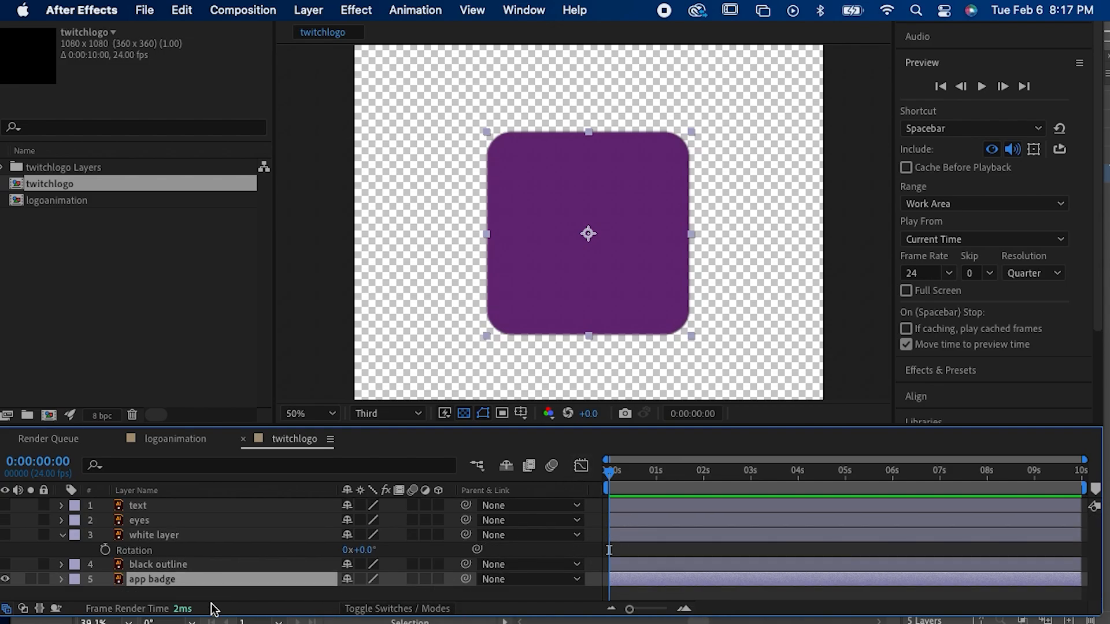
{"action": "key", "text": "s"}
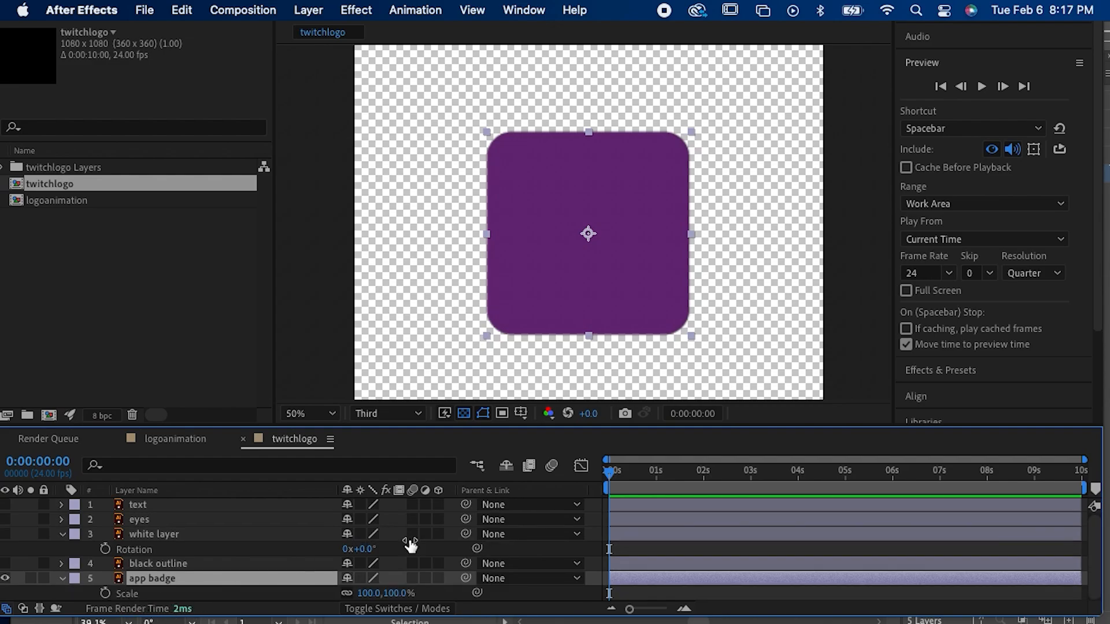
{"action": "left_click_drag", "start_coordinate": [702, 472], "coordinate": [657, 484]}
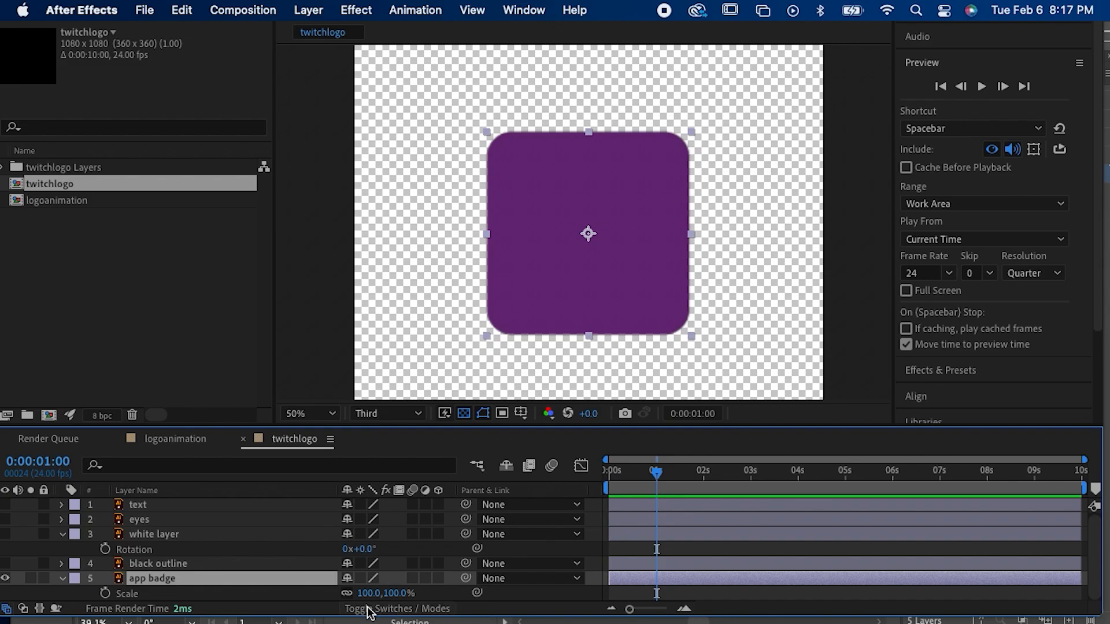
{"action": "left_click", "coordinate": [105, 593]}
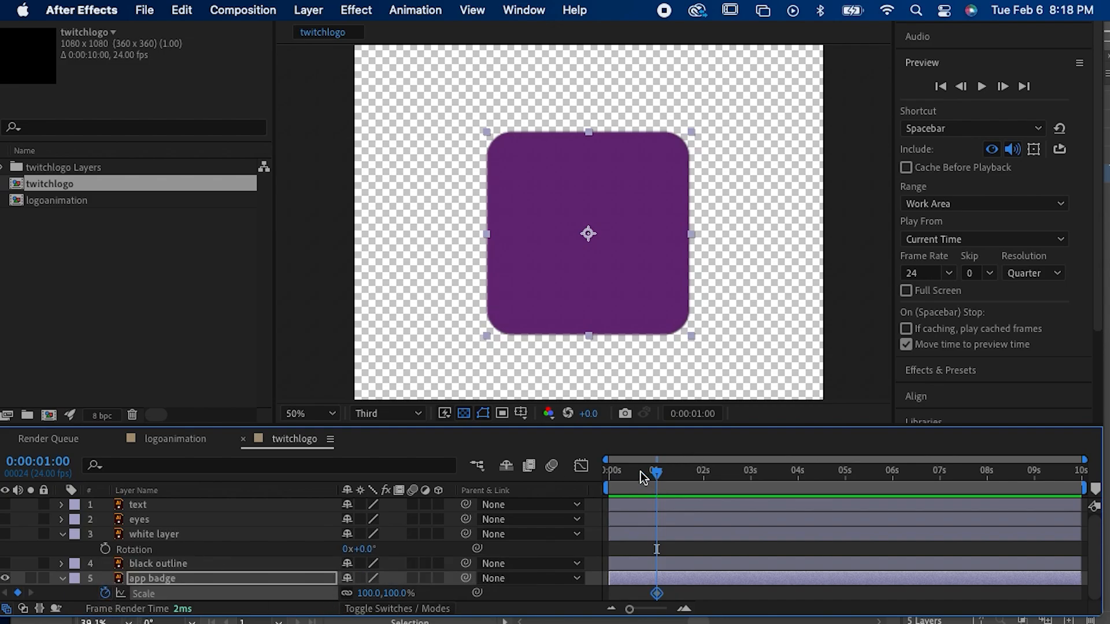
Step: Set the app badge's Scale to 0% at 0:00:00:00 and preview the grow-in animation
{"action": "key", "text": "Home"}
{"action": "left_click", "coordinate": [370, 593]}
{"action": "type", "text": "0"}
{"action": "key", "text": "Return"}
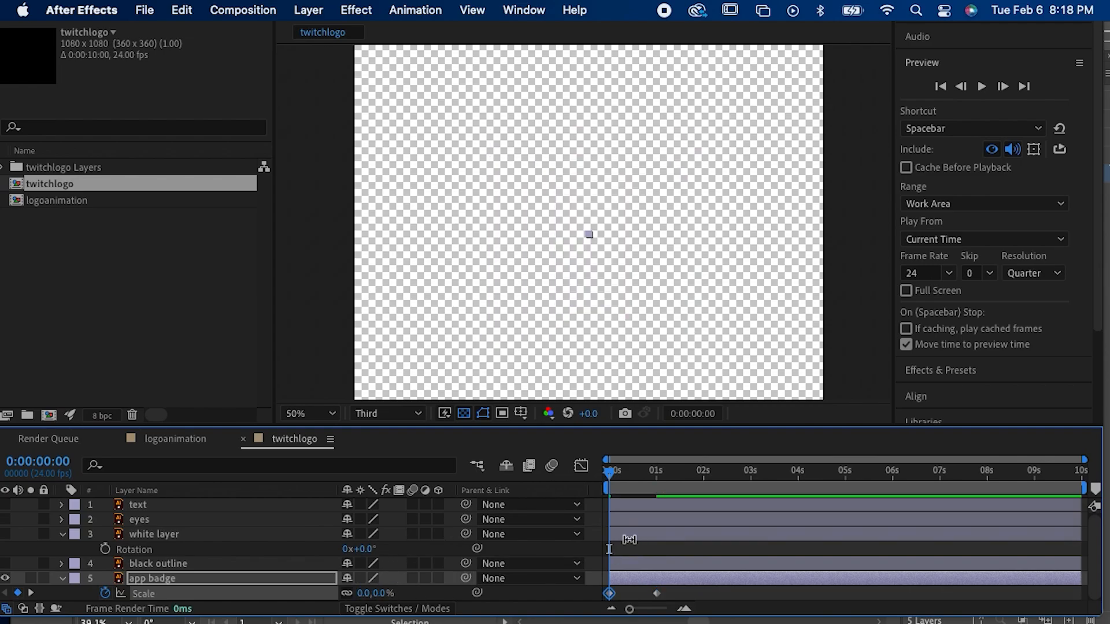
{"action": "key", "text": "space"}
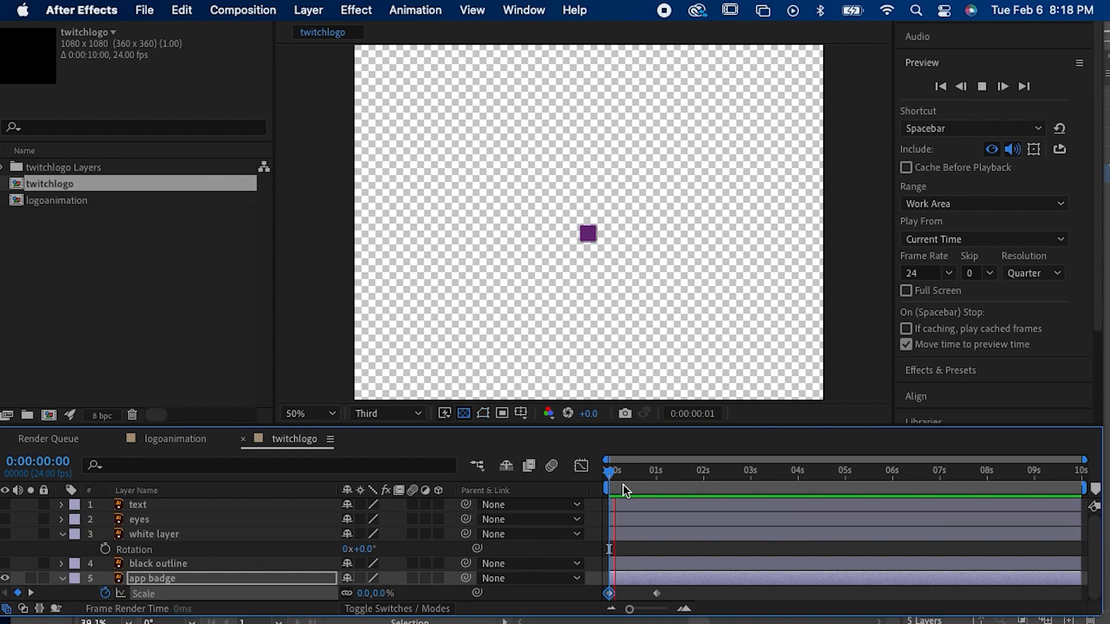
{"action": "key", "text": "space"}
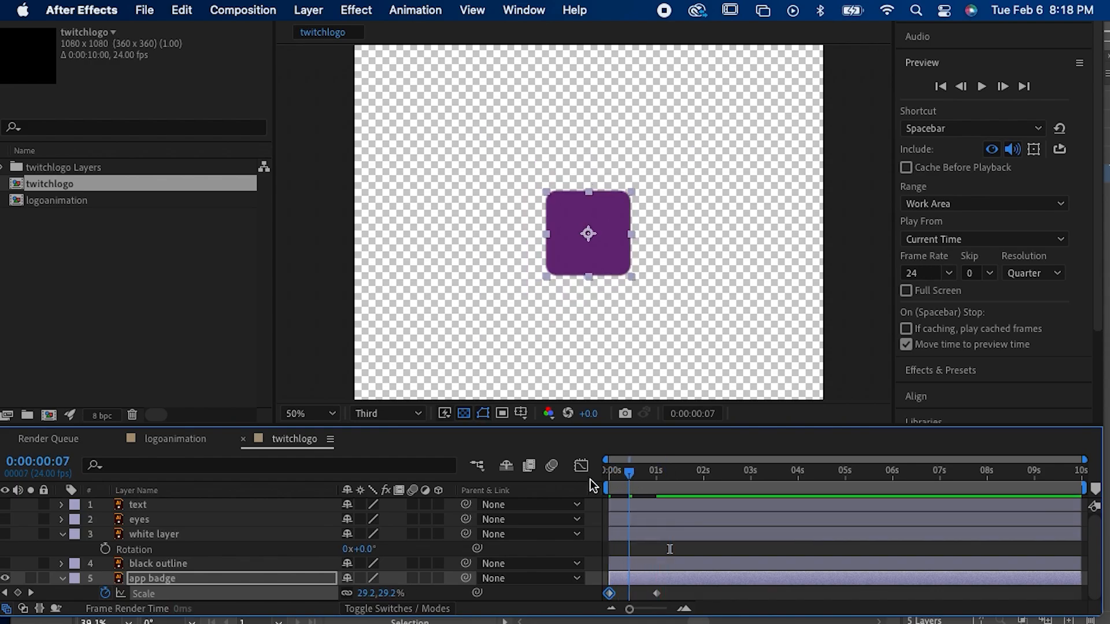
{"action": "key", "text": "space"}
{"action": "key", "text": "space"}
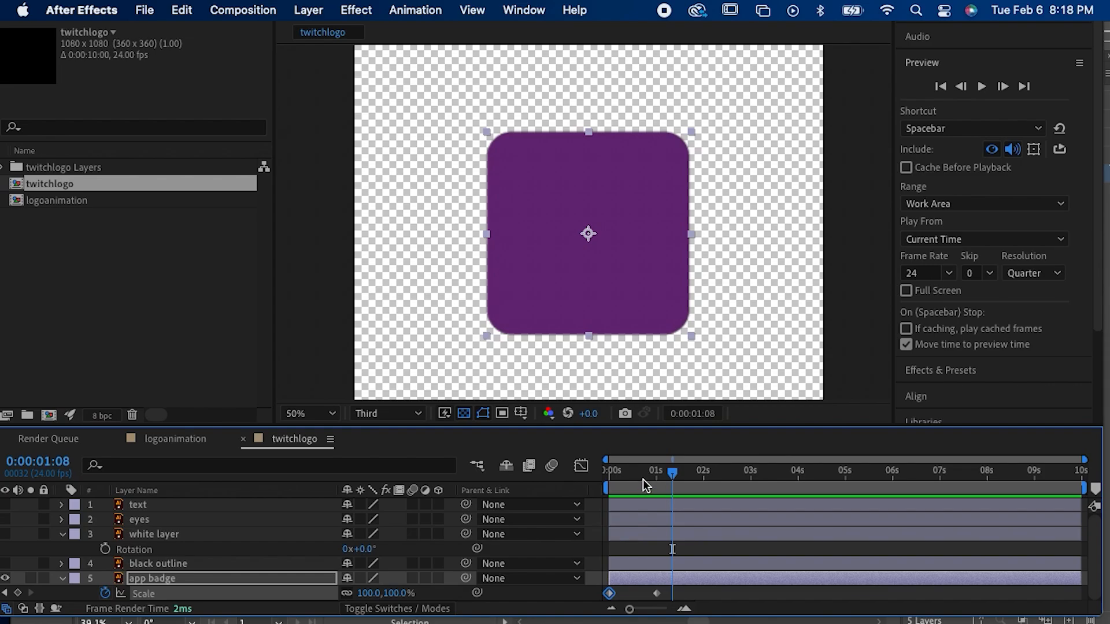
Step: Set the app badge's Scale keyframe at 0:00:01:00 to 105%
{"action": "left_click_drag", "start_coordinate": [643, 480], "coordinate": [657, 479]}
{"action": "left_click_drag", "start_coordinate": [366, 598], "coordinate": [366, 601]}
{"action": "type", "text": "105"}
{"action": "key", "text": "Return"}
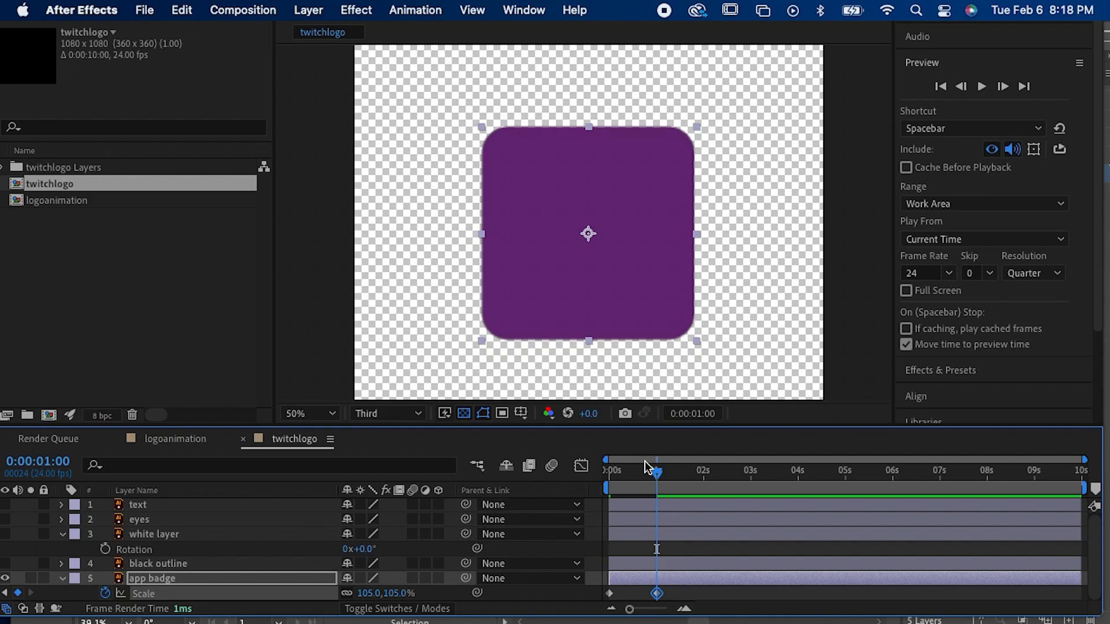
Step: Move the time four frames past one second to 0:00:01:04 and set the app badge's Scale to 100%
{"action": "key", "text": "End"}
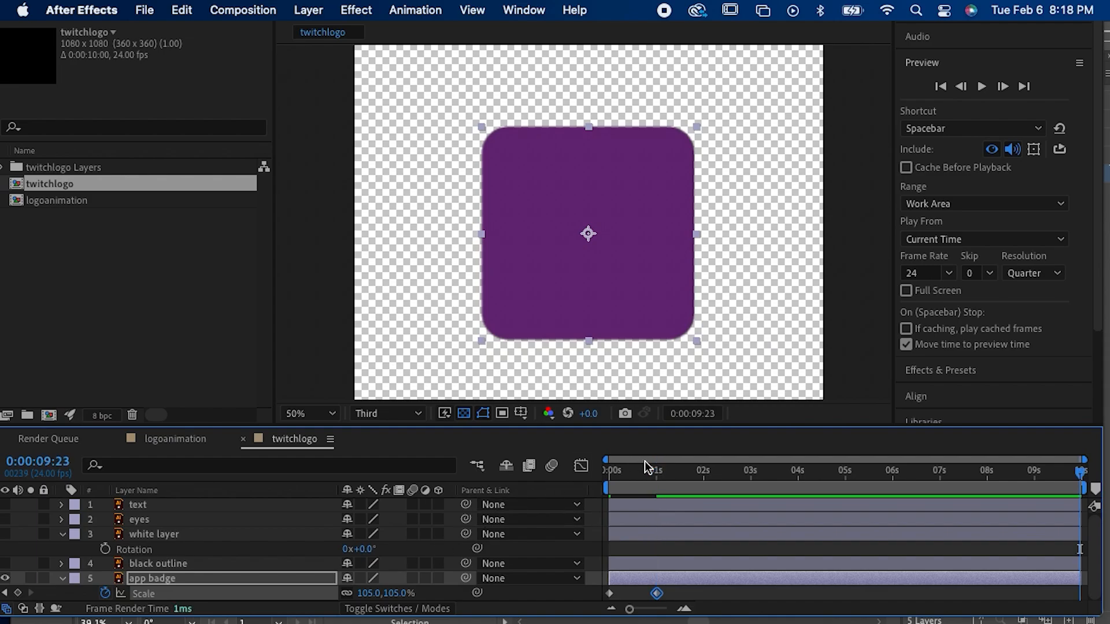
{"action": "left_click_drag", "start_coordinate": [645, 461], "coordinate": [657, 477]}
{"action": "key", "text": "Page_Down"}
{"action": "key", "text": "Page_Down"}
{"action": "key", "text": "Page_Down"}
{"action": "key", "text": "Page_Down"}
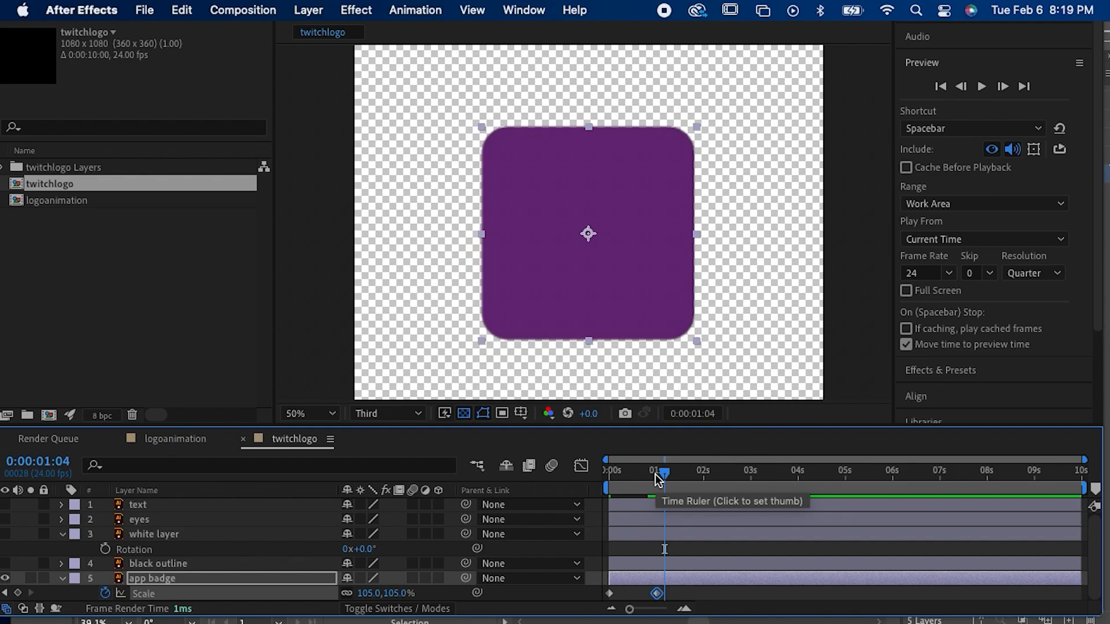
{"action": "left_click", "coordinate": [370, 593]}
{"action": "type", "text": "100"}
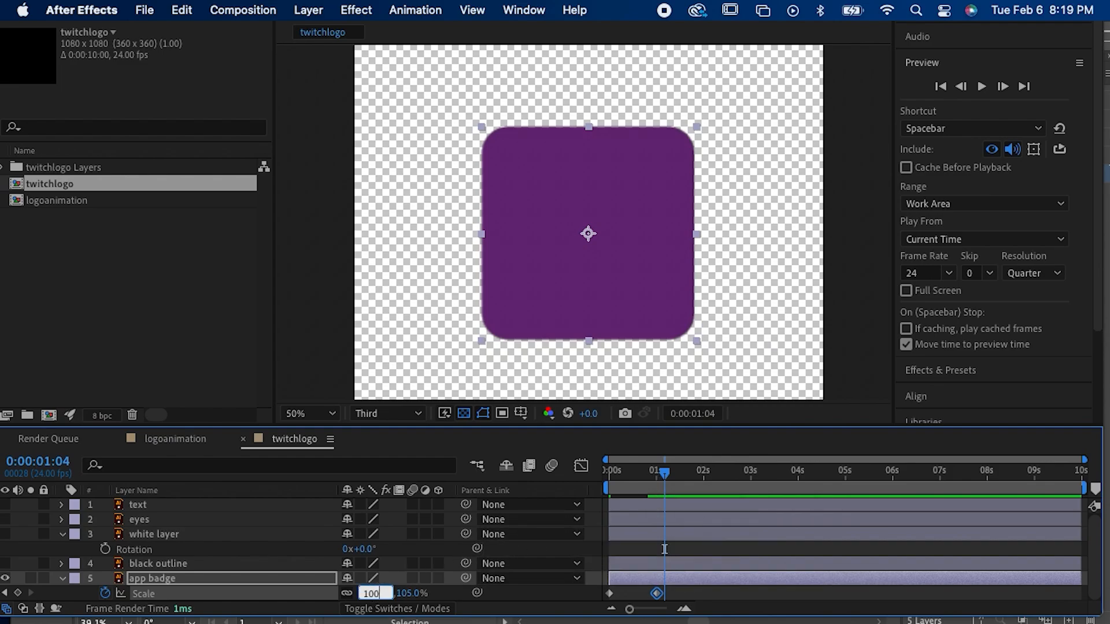
{"action": "key", "text": "Return"}
Step: Preview the app badge's scale animation from the start and return the time to the 0:00:01:00 keyframe
{"action": "left_click_drag", "start_coordinate": [616, 474], "coordinate": [567, 469]}
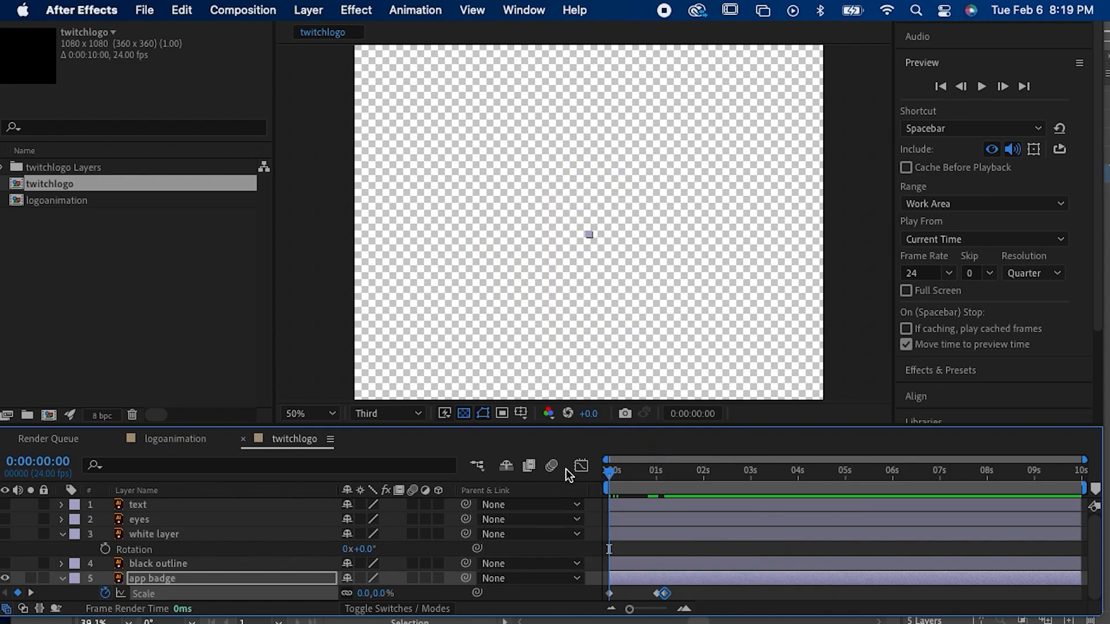
{"action": "key", "text": "space"}
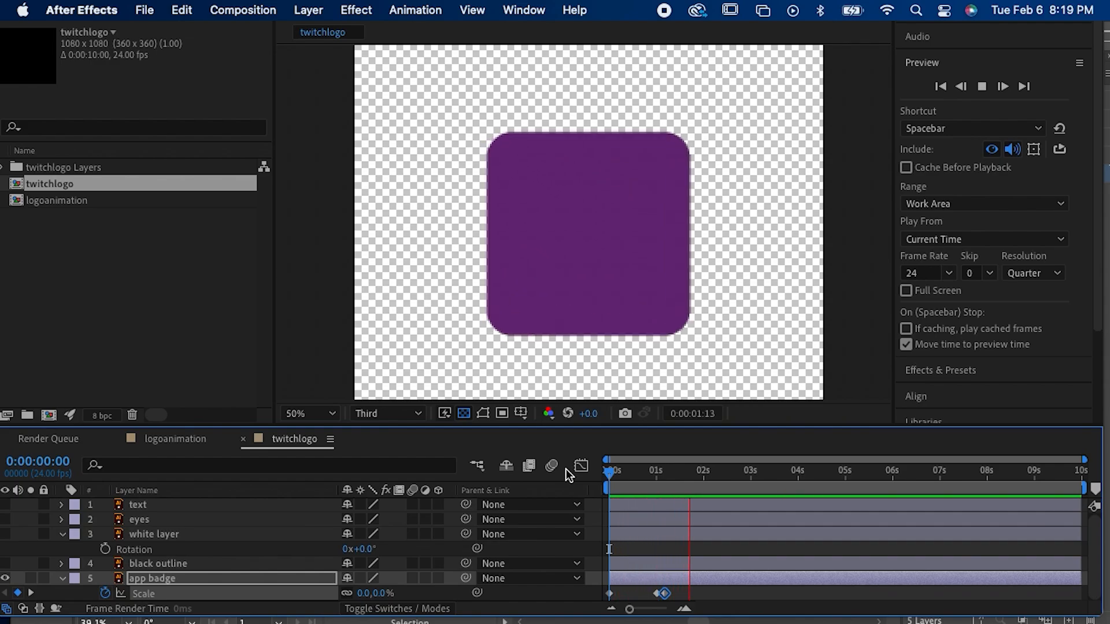
{"action": "left_click", "coordinate": [645, 470]}
{"action": "left_click_drag", "start_coordinate": [646, 473], "coordinate": [658, 491]}
{"action": "left_click", "coordinate": [682, 595]}
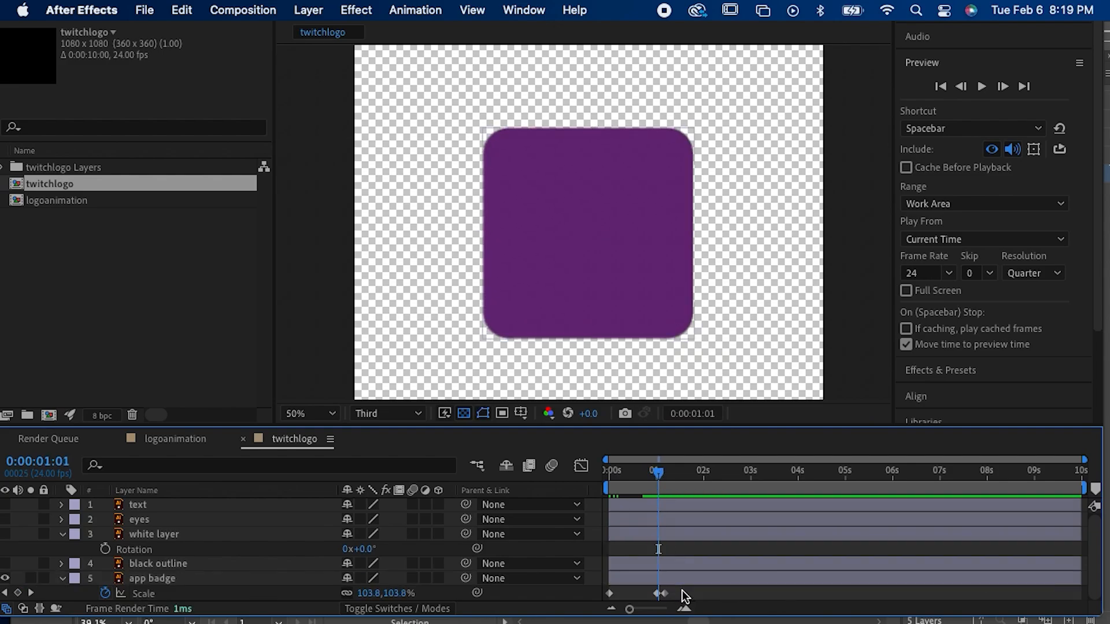
{"action": "left_click", "coordinate": [657, 473]}
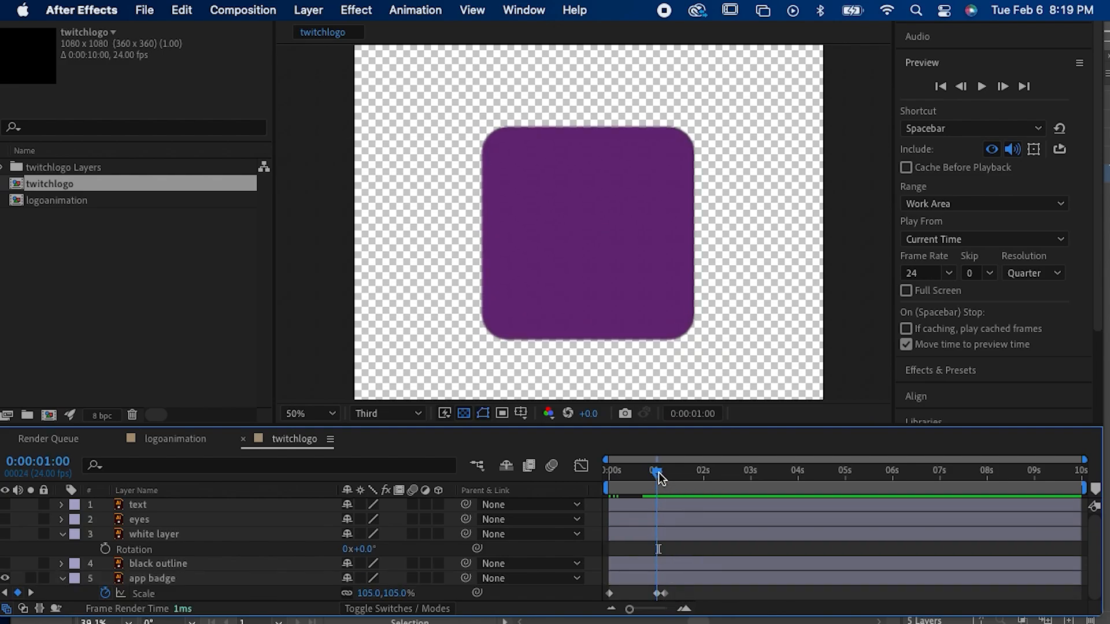
Step: Raise the overshoot by setting the app badge's Scale keyframe at 0:00:01:00 to 110%
{"action": "left_click", "coordinate": [371, 594]}
{"action": "type", "text": "110"}
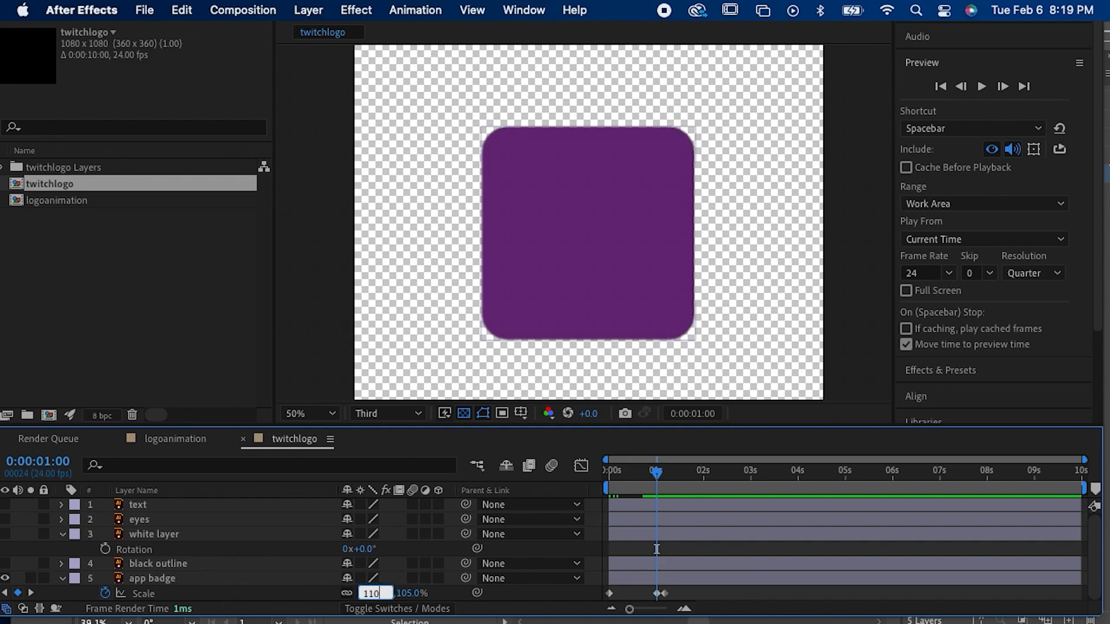
{"action": "key", "text": "Return"}
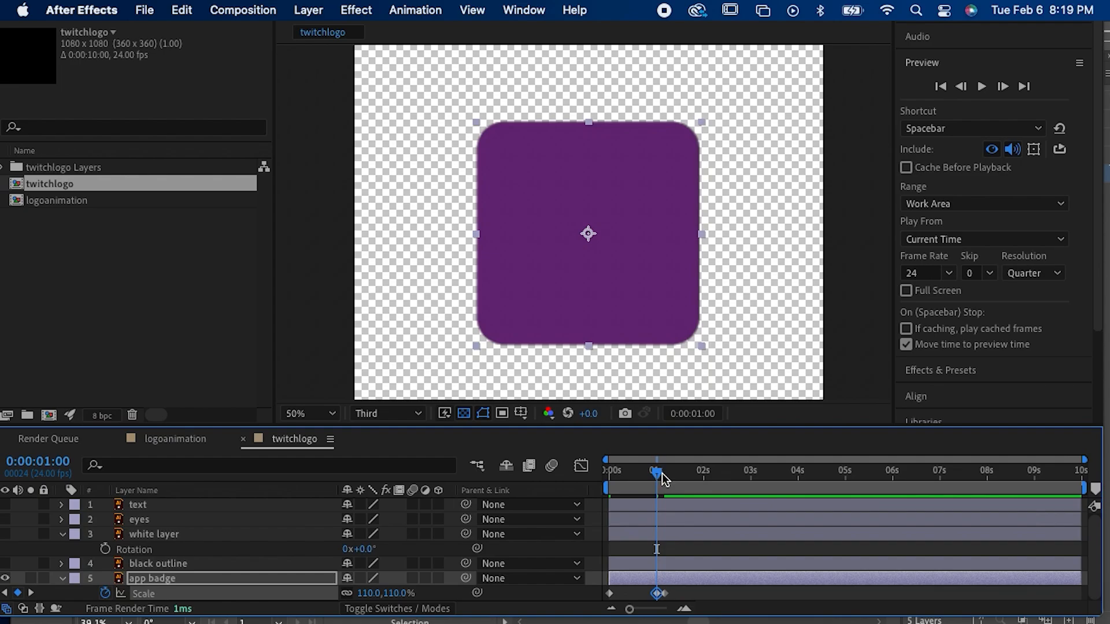
Step: Move the app badge's final 100% Scale keyframe about four frames later and preview the scale animation
{"action": "left_click_drag", "start_coordinate": [663, 479], "coordinate": [670, 483]}
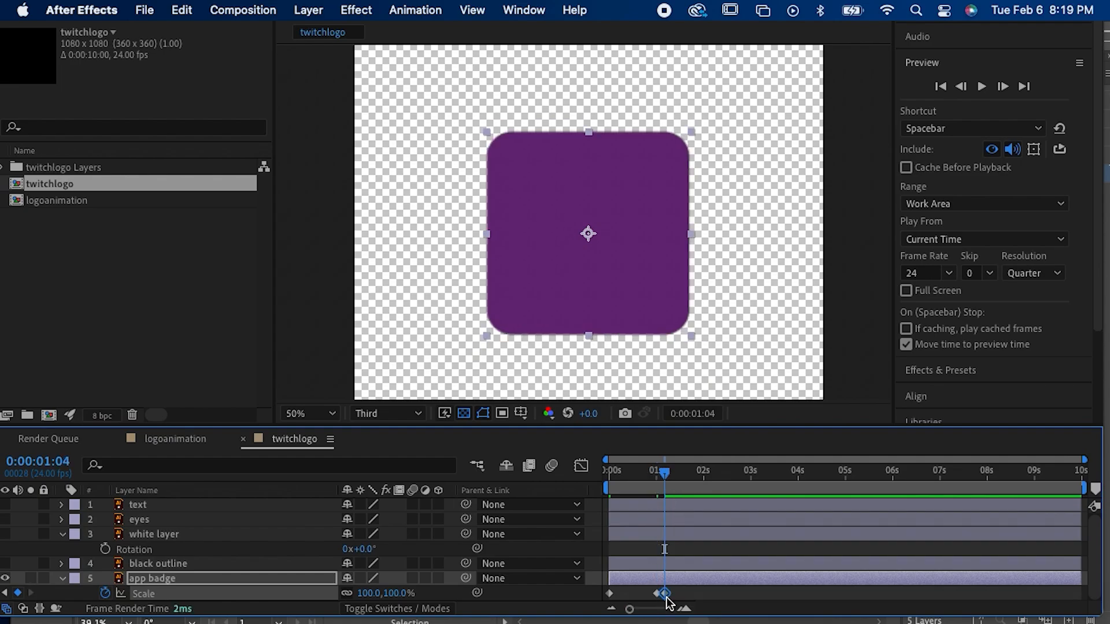
{"action": "left_click_drag", "start_coordinate": [666, 595], "coordinate": [674, 597]}
{"action": "left_click", "coordinate": [639, 474]}
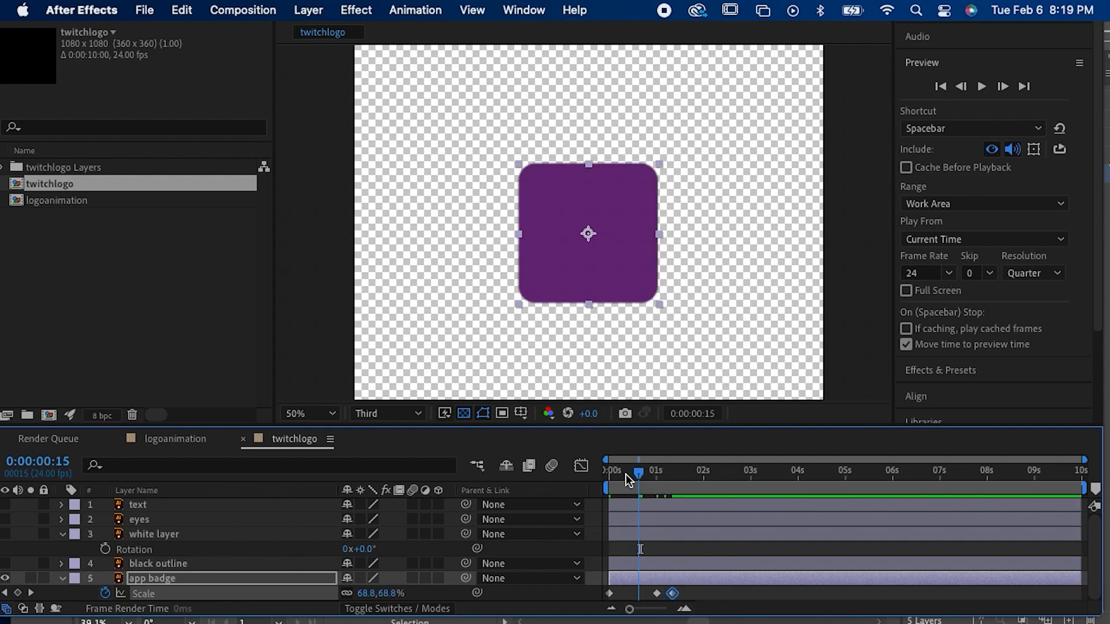
{"action": "key", "text": "space"}
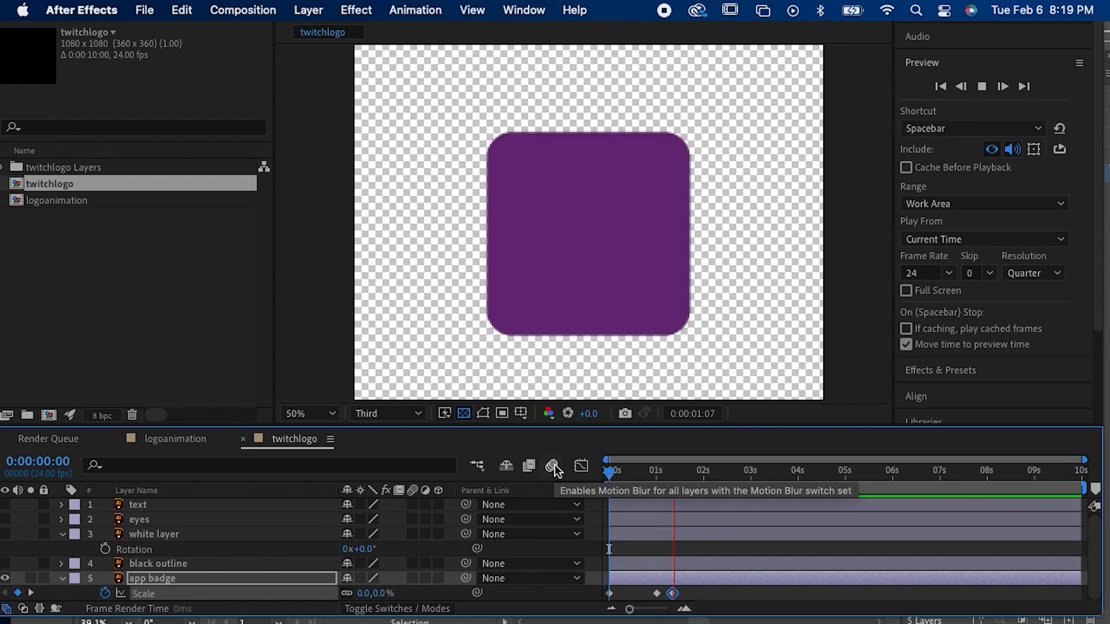
{"action": "left_click", "coordinate": [636, 469]}
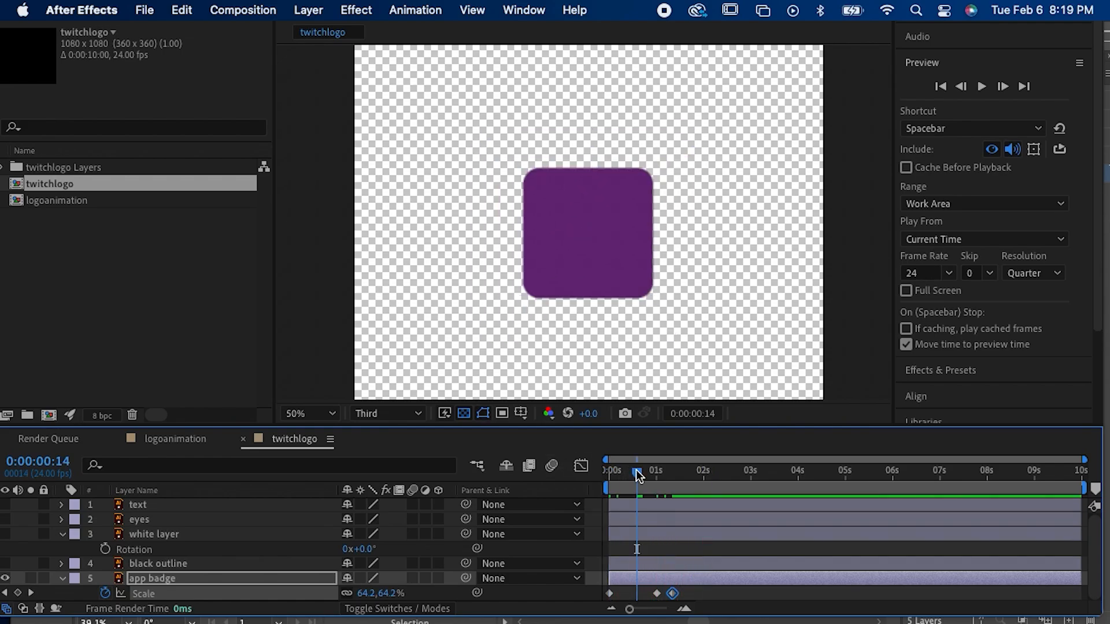
{"action": "key", "text": "space"}
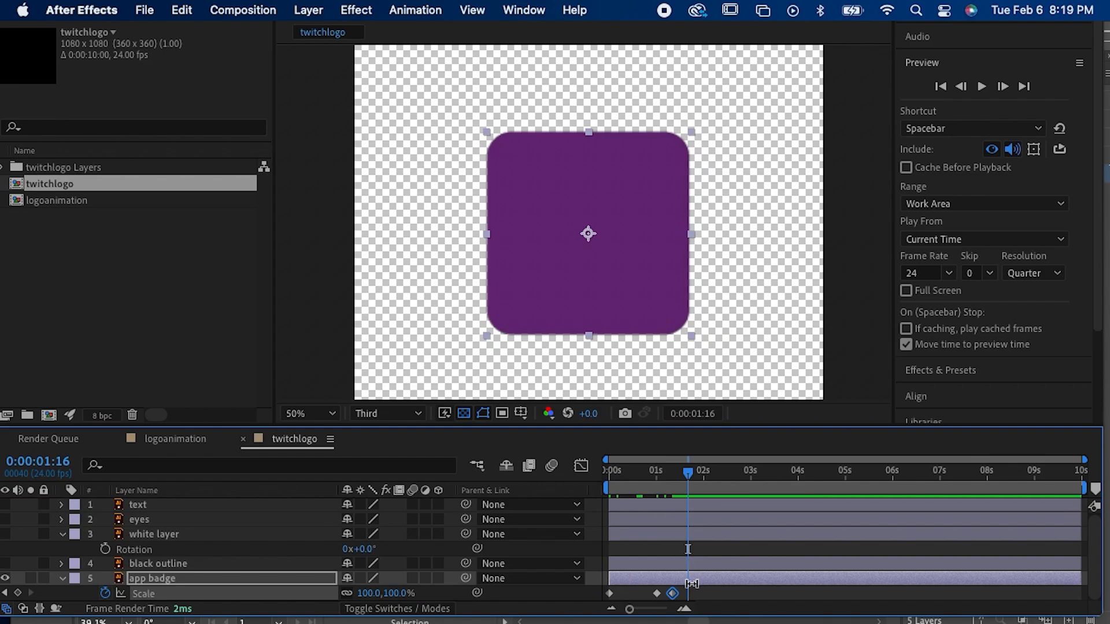
Step: Apply Easy Ease to all three of the app badge's Scale keyframes and preview the animation
{"action": "left_click_drag", "start_coordinate": [704, 606], "coordinate": [583, 595]}
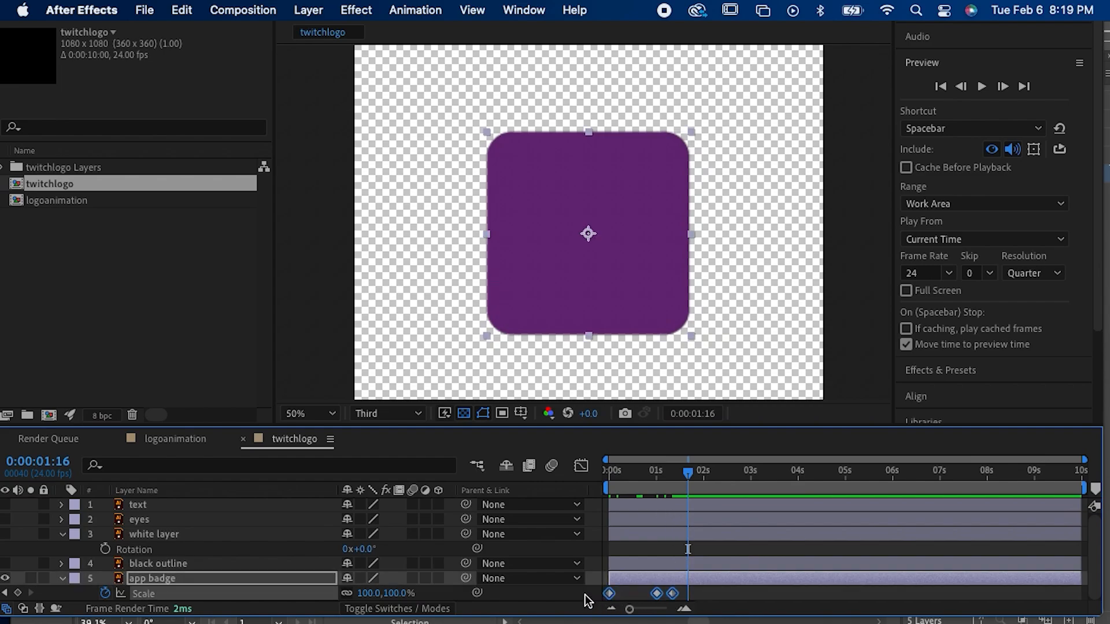
{"action": "right_click", "coordinate": [656, 595]}
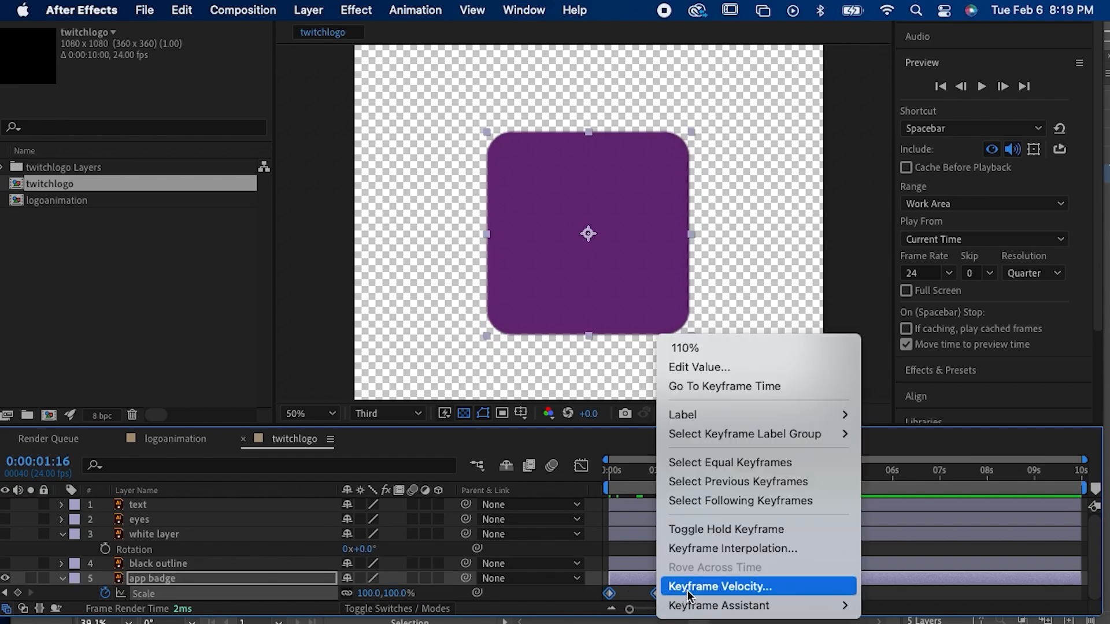
{"action": "mouse_move", "coordinate": [689, 604]}
{"action": "left_click", "coordinate": [490, 491]}
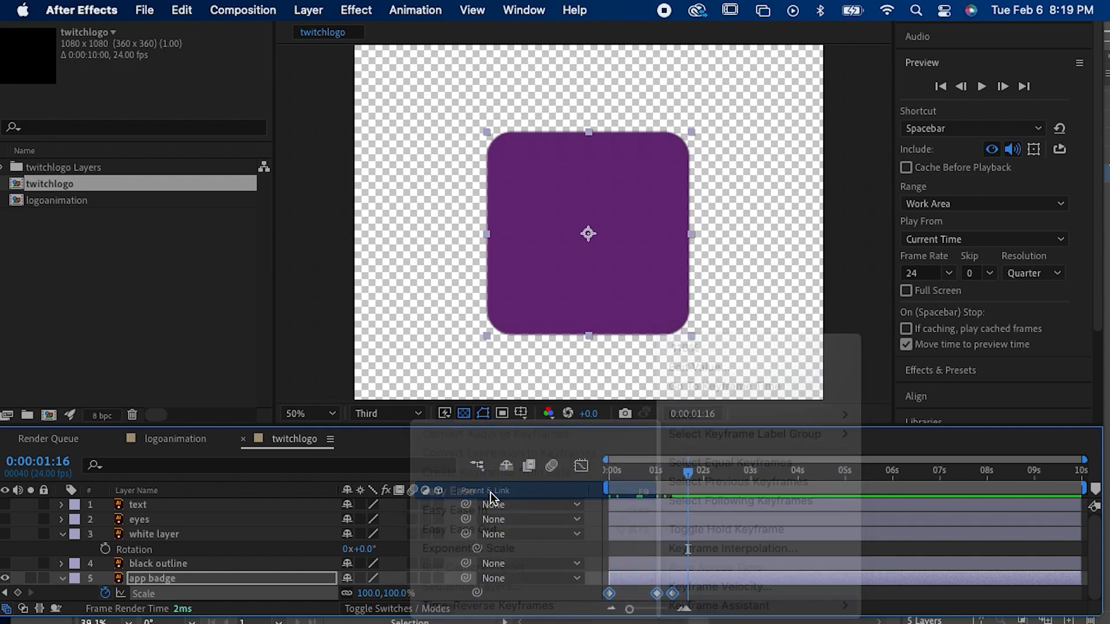
{"action": "key", "text": "space"}
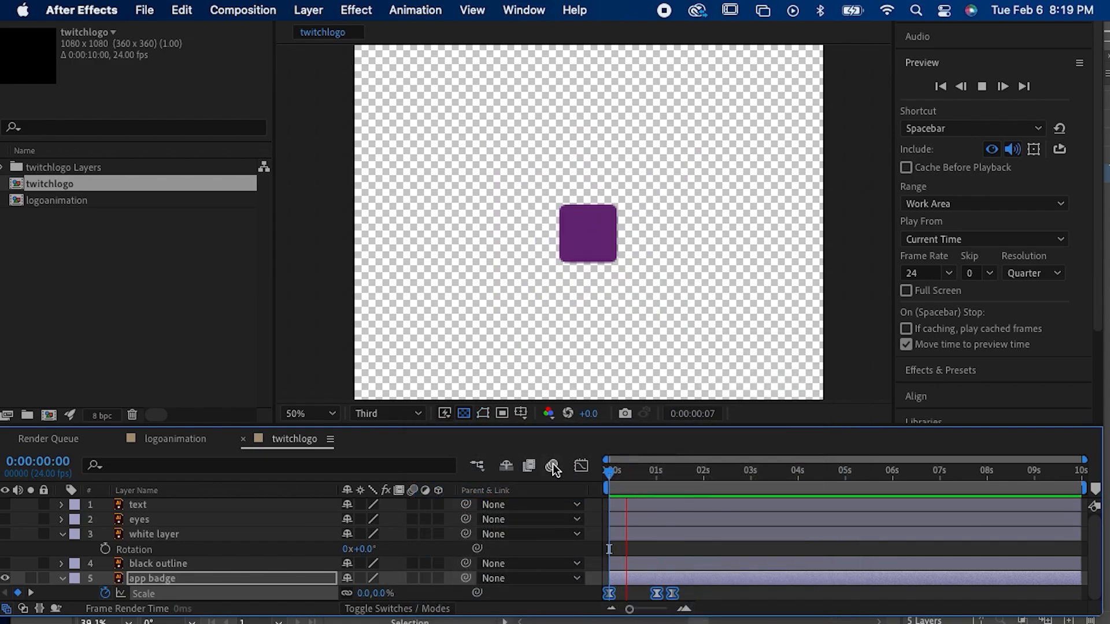
{"action": "key", "text": "space"}
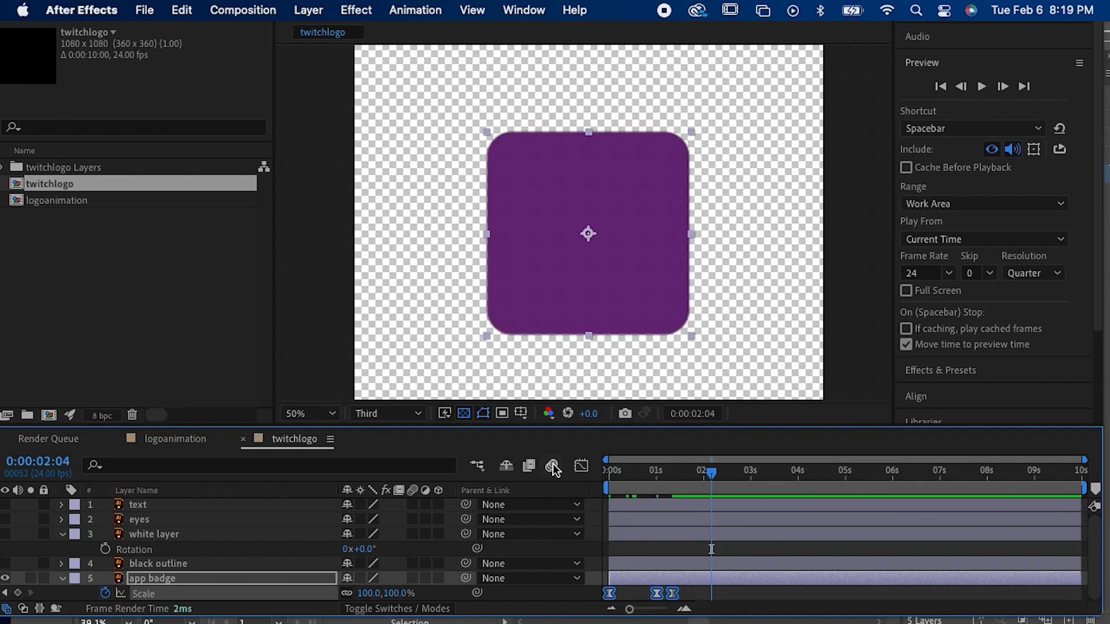
Step: Show the eased Scale speed curve in the Graph Editor and undo the Easy Ease
{"action": "left_click_drag", "start_coordinate": [630, 467], "coordinate": [558, 463]}
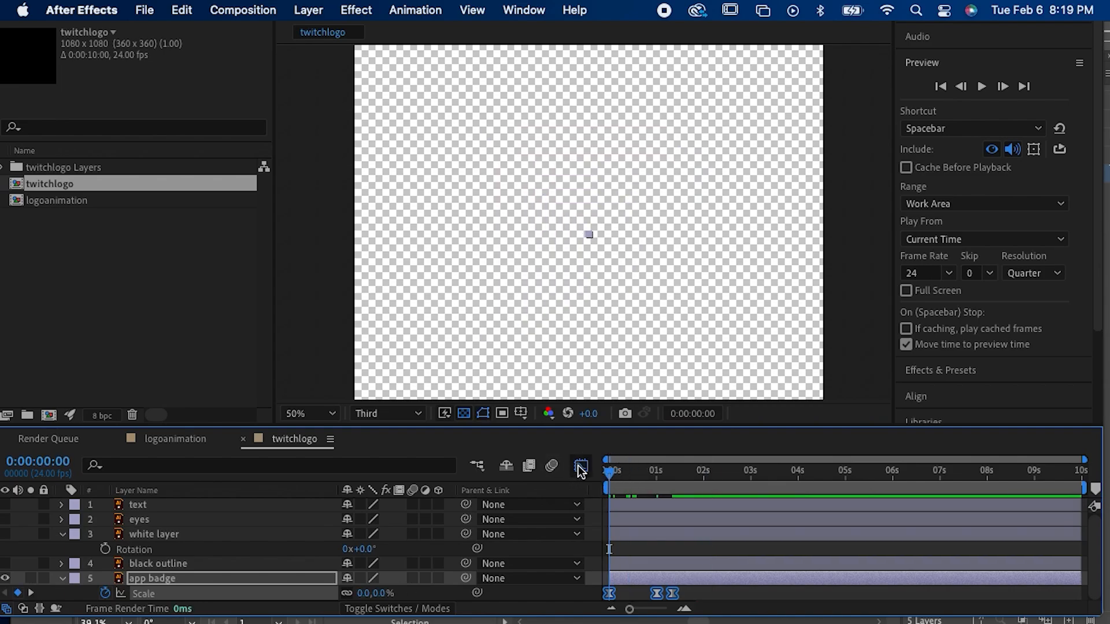
{"action": "left_click", "coordinate": [580, 466]}
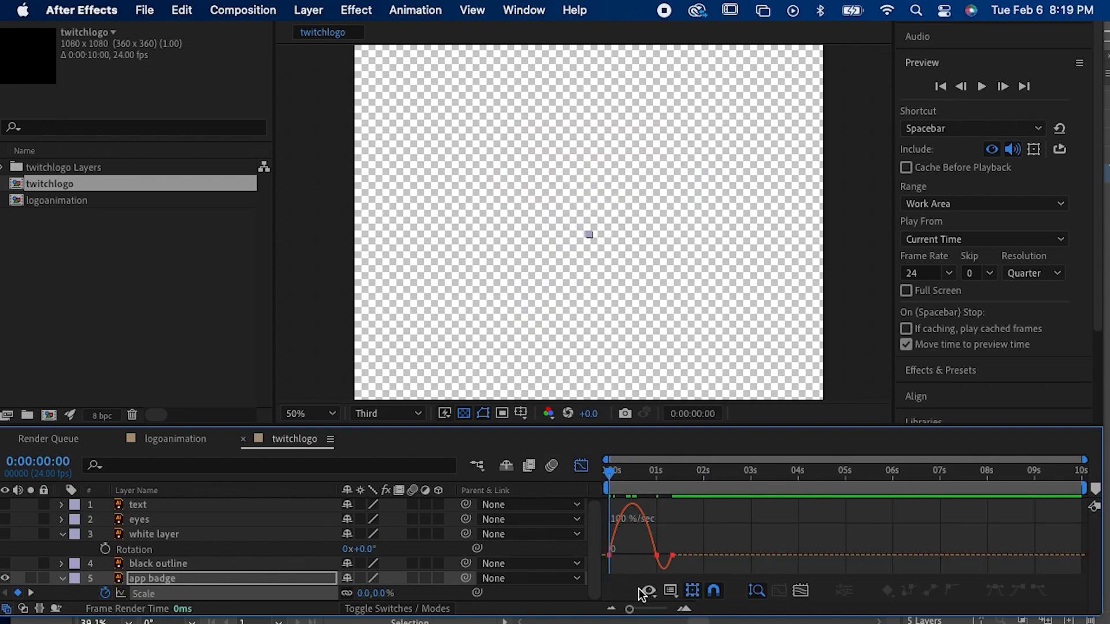
{"action": "left_click_drag", "start_coordinate": [629, 609], "coordinate": [644, 610]}
{"action": "key", "text": "super+z"}
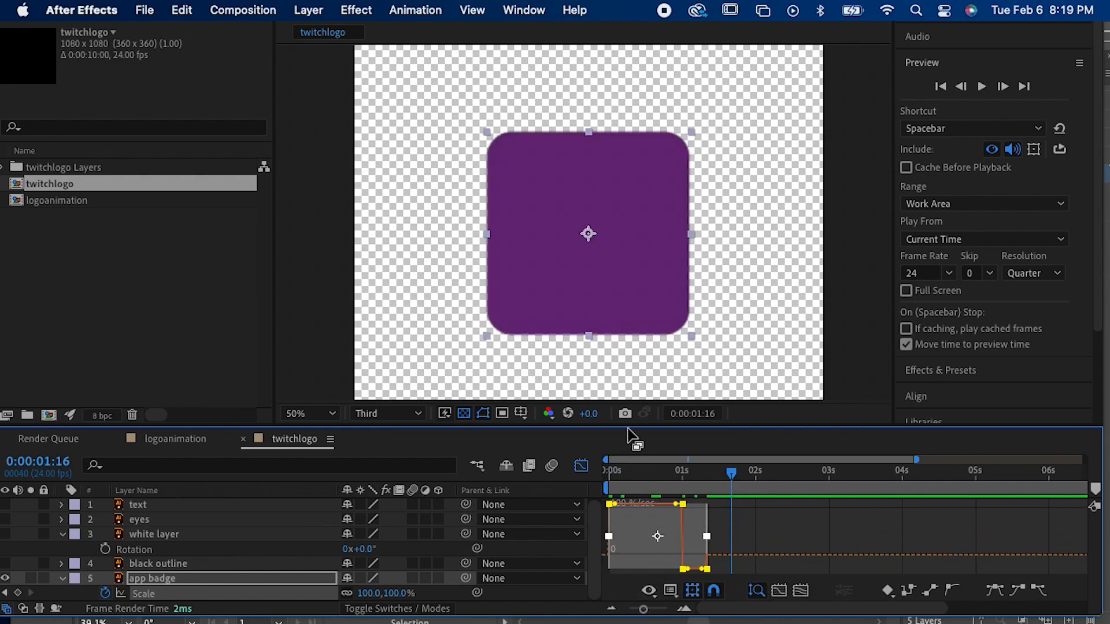
Step: Make the timeline area taller, check the linear Scale speed graph up to 0:00:01:00, and leave the Graph Editor
{"action": "left_click_drag", "start_coordinate": [630, 429], "coordinate": [636, 369]}
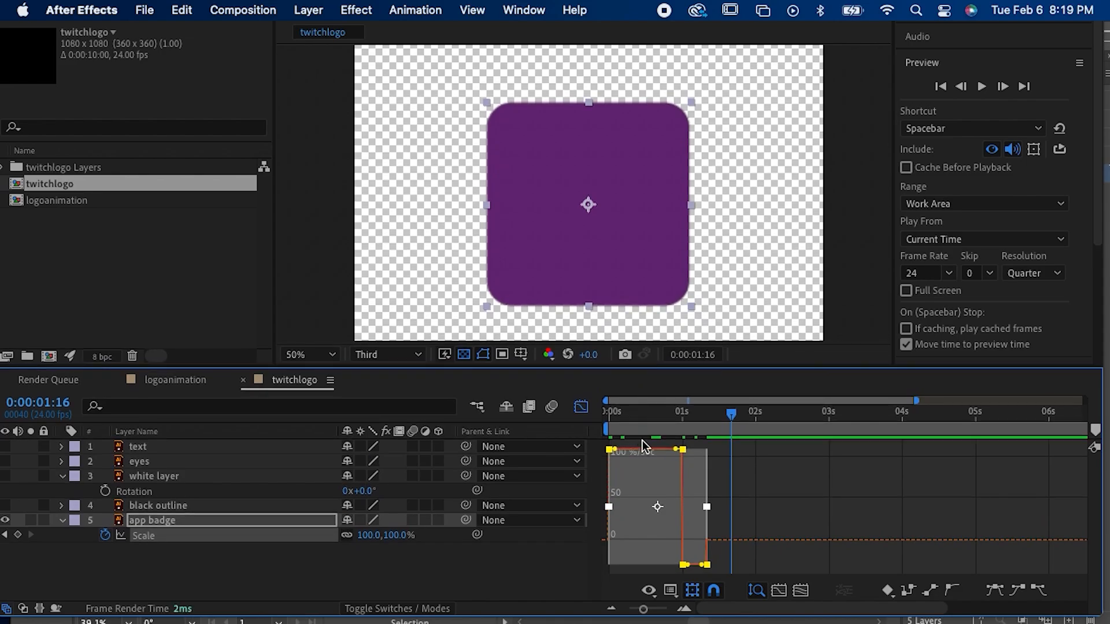
{"action": "left_click_drag", "start_coordinate": [634, 411], "coordinate": [670, 427]}
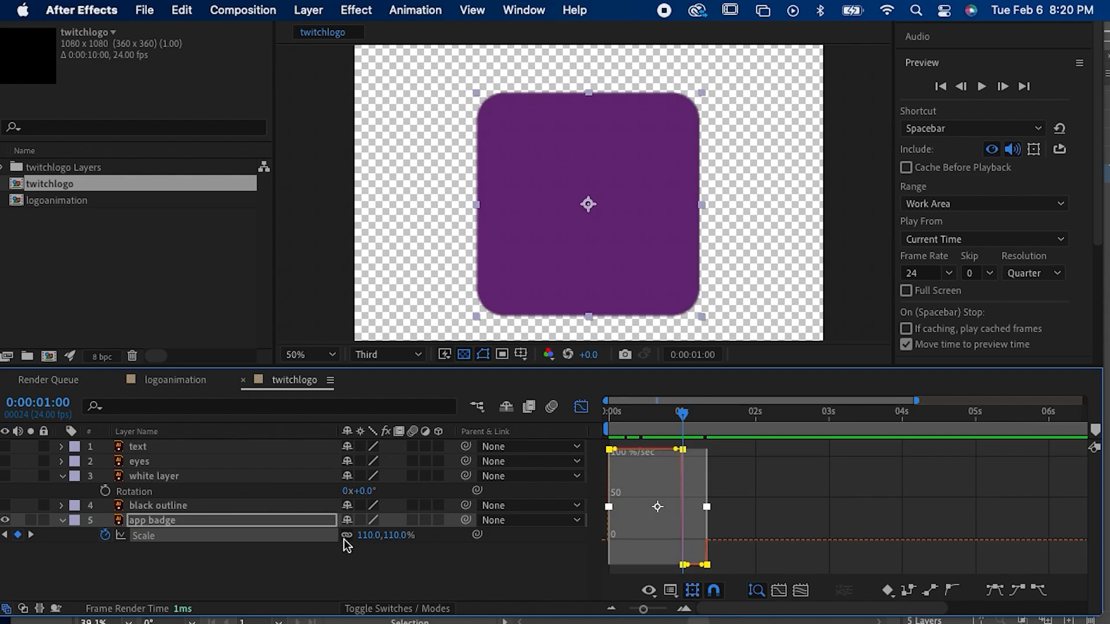
{"action": "left_click", "coordinate": [581, 406]}
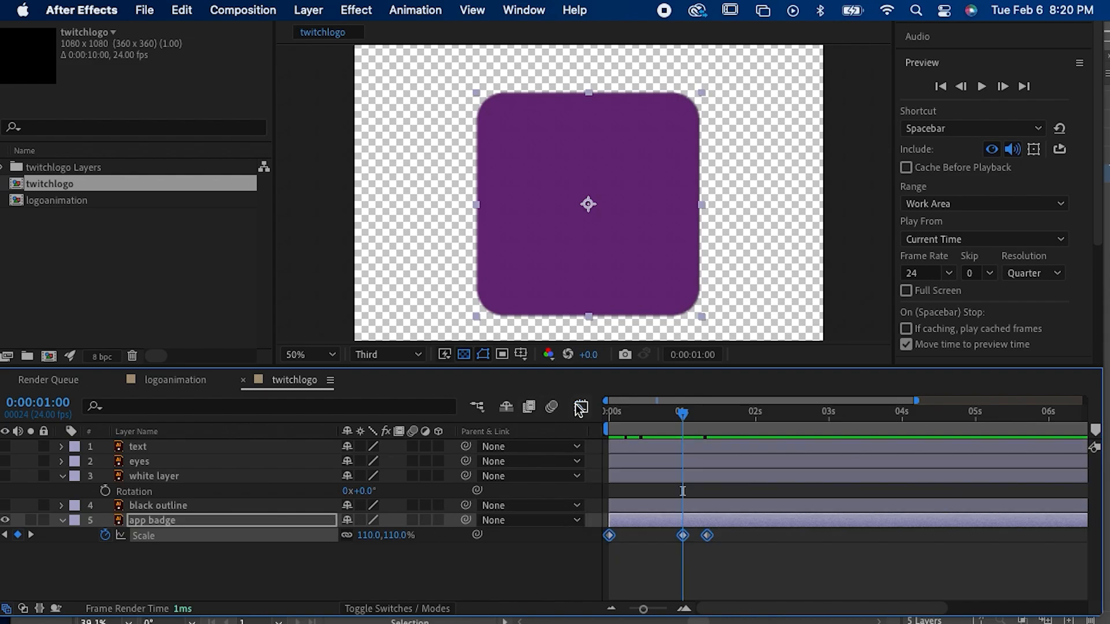
Step: Apply Easy Ease to the three Scale keyframes again and scrub the eased speed curve in the Graph Editor
{"action": "right_click", "coordinate": [682, 535]}
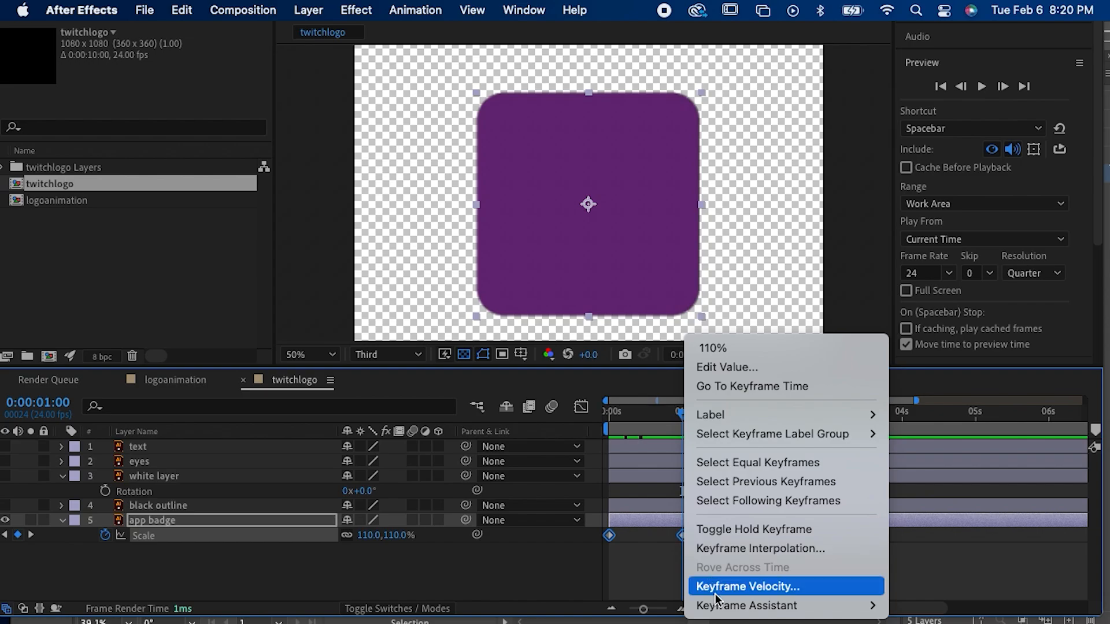
{"action": "mouse_move", "coordinate": [745, 605]}
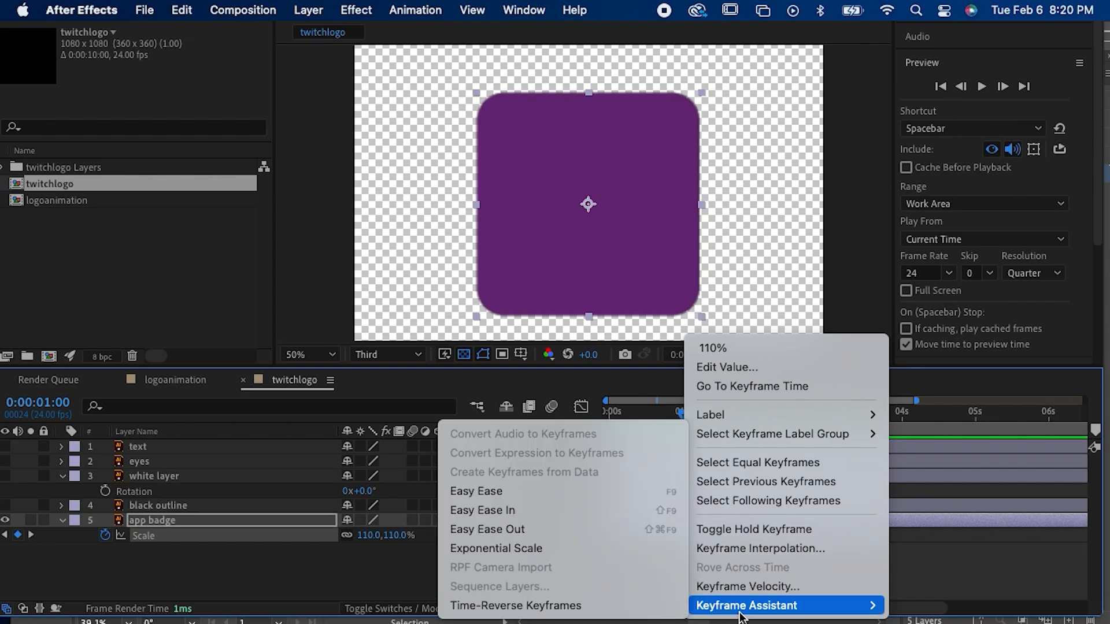
{"action": "left_click", "coordinate": [529, 491]}
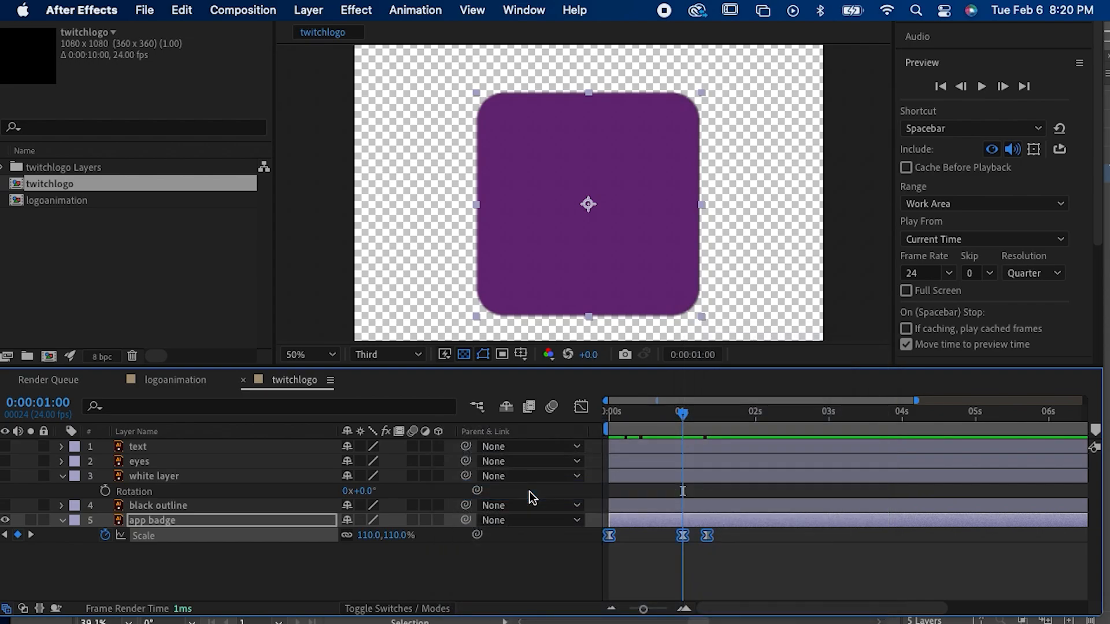
{"action": "left_click", "coordinate": [591, 411]}
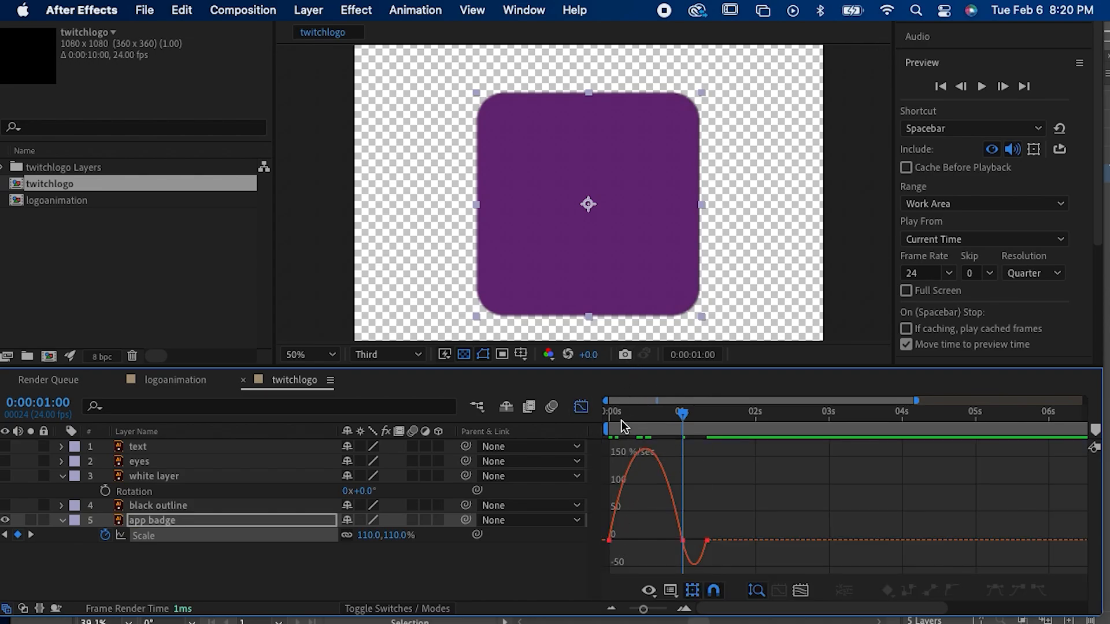
{"action": "left_click_drag", "start_coordinate": [622, 421], "coordinate": [693, 478]}
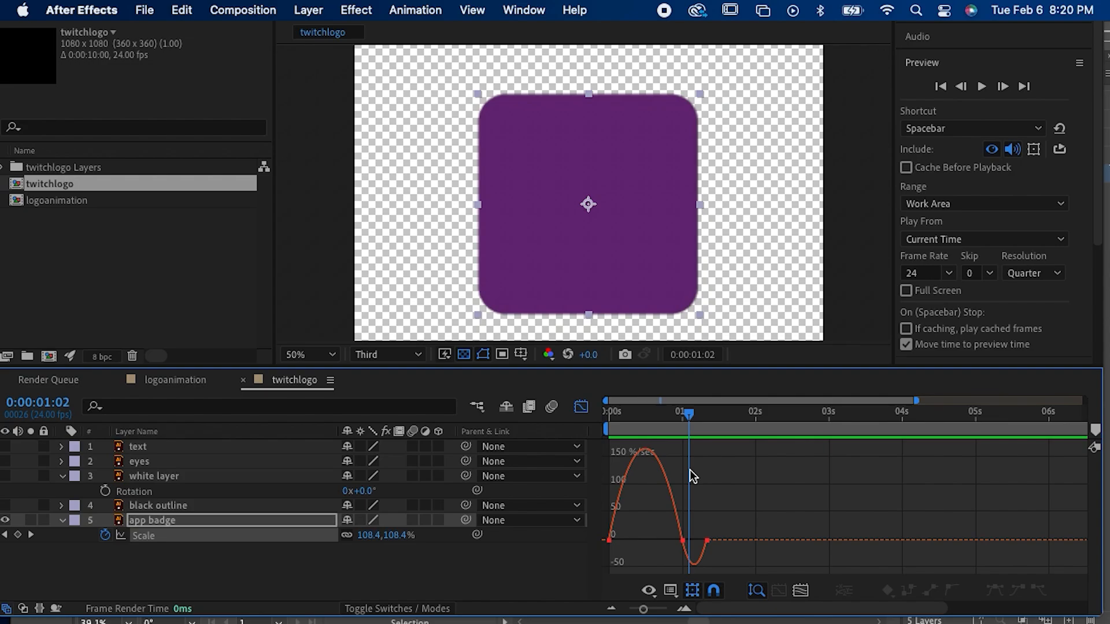
Step: Undo the second Easy Ease and preview the app badge's linear scale animation from the start
{"action": "key", "text": "super+z"}
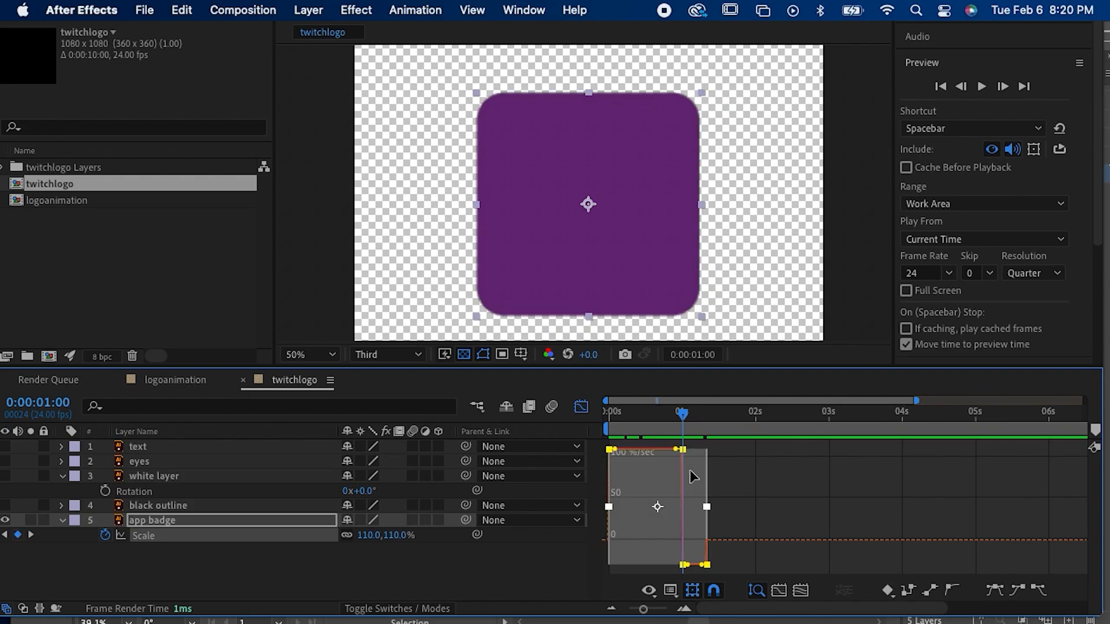
{"action": "left_click_drag", "start_coordinate": [633, 411], "coordinate": [506, 404]}
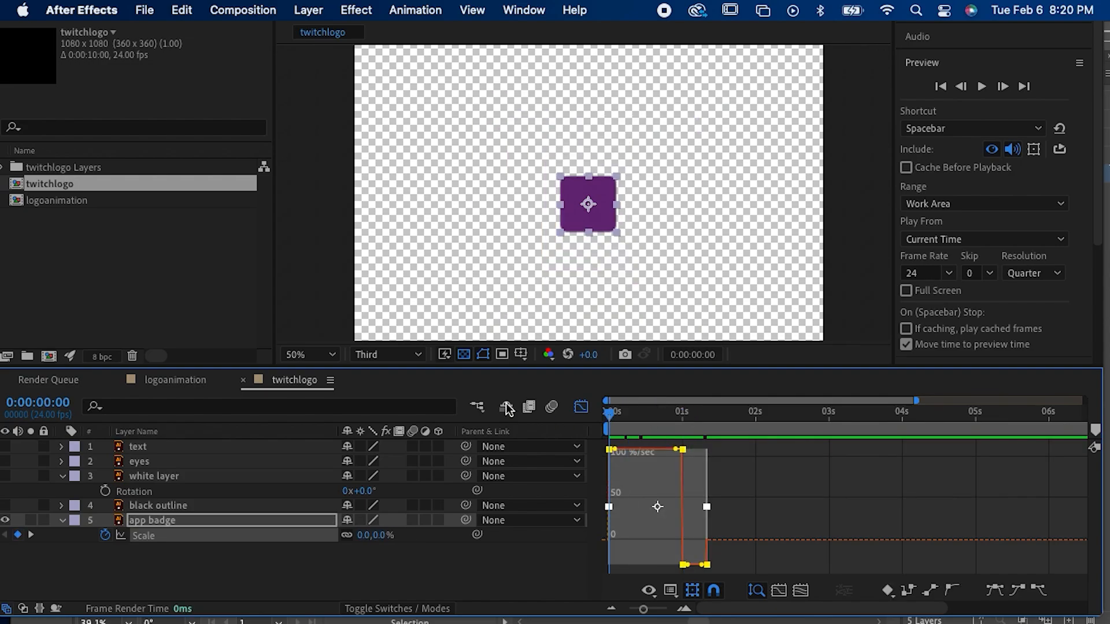
{"action": "key", "text": "space"}
{"action": "key", "text": "space"}
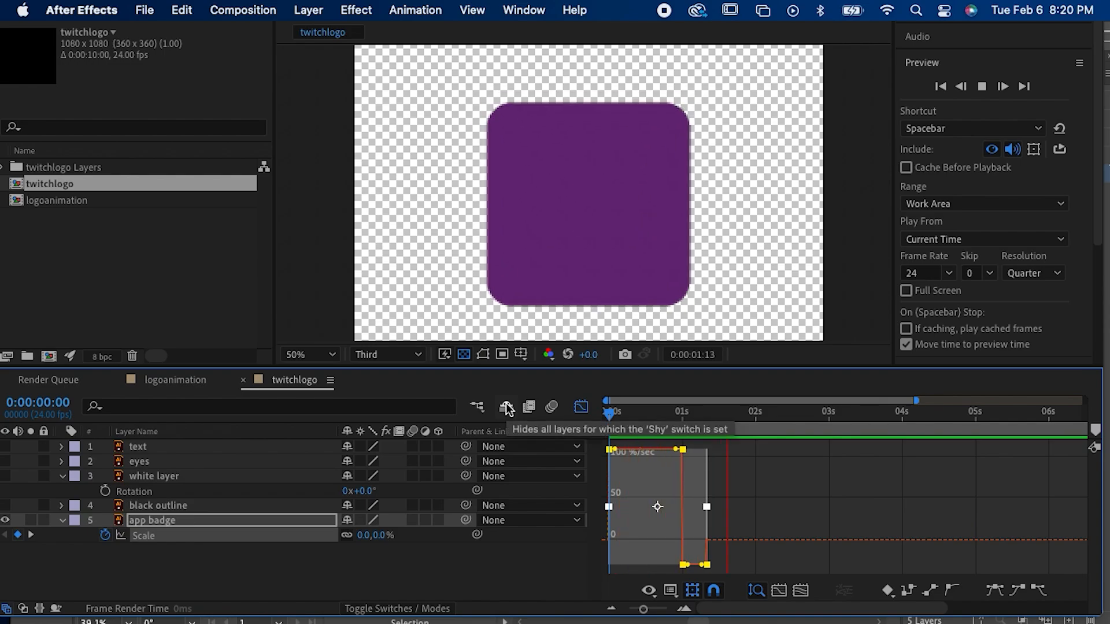
Step: Leave the Graph Editor, apply Easy Ease to the app badge's three Scale keyframes, and preview from the start
{"action": "left_click", "coordinate": [581, 408]}
{"action": "right_click", "coordinate": [683, 536]}
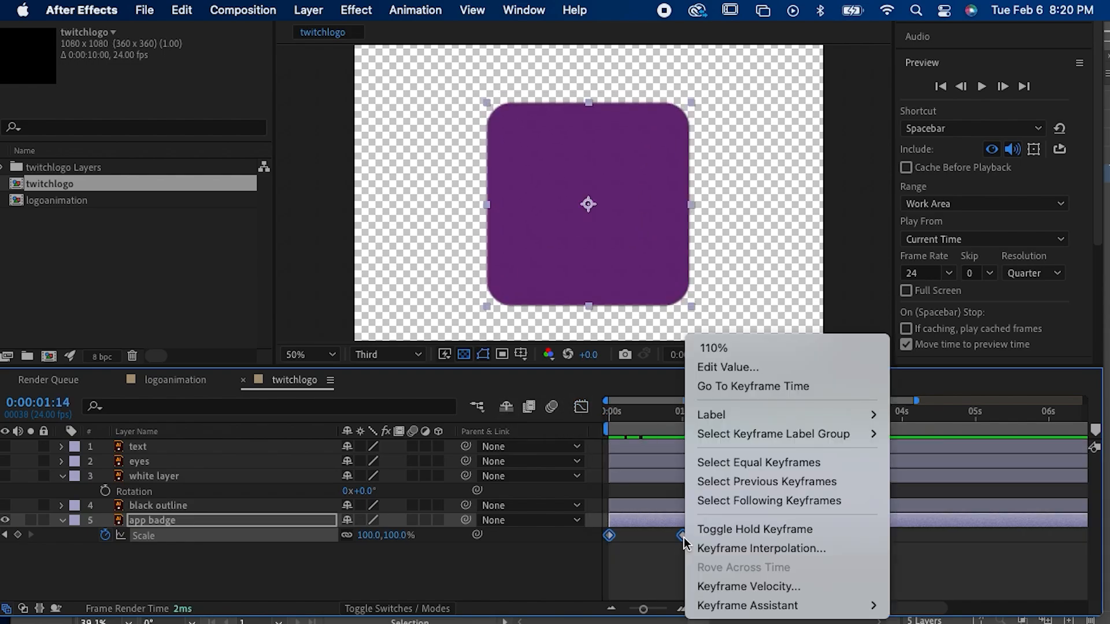
{"action": "mouse_move", "coordinate": [746, 605]}
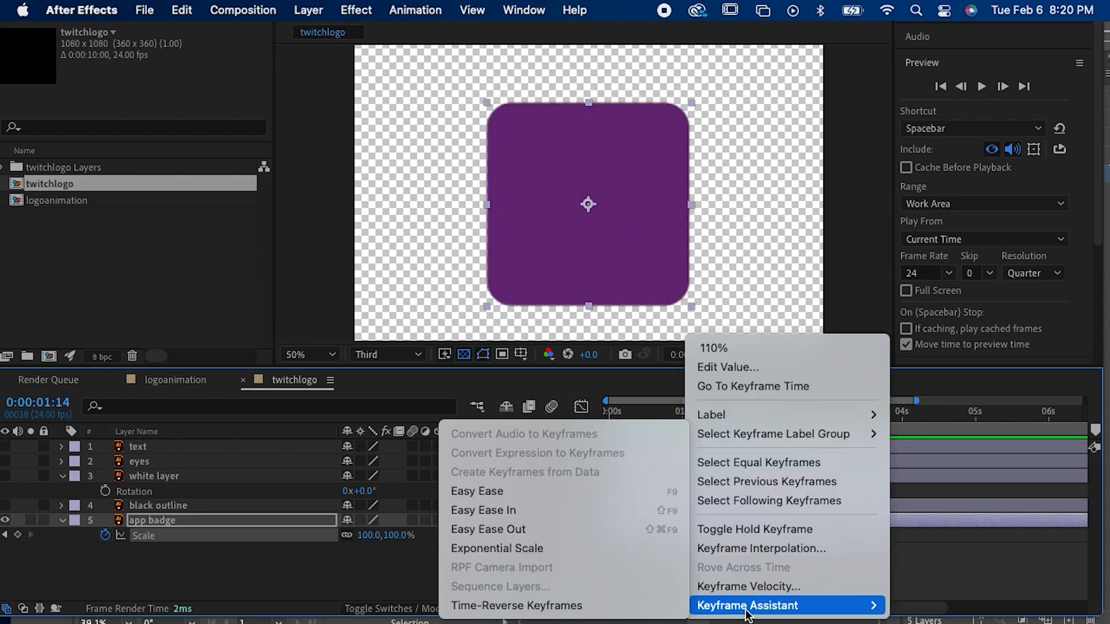
{"action": "left_click", "coordinate": [559, 491]}
{"action": "key", "text": "Home"}
{"action": "key", "text": "space"}
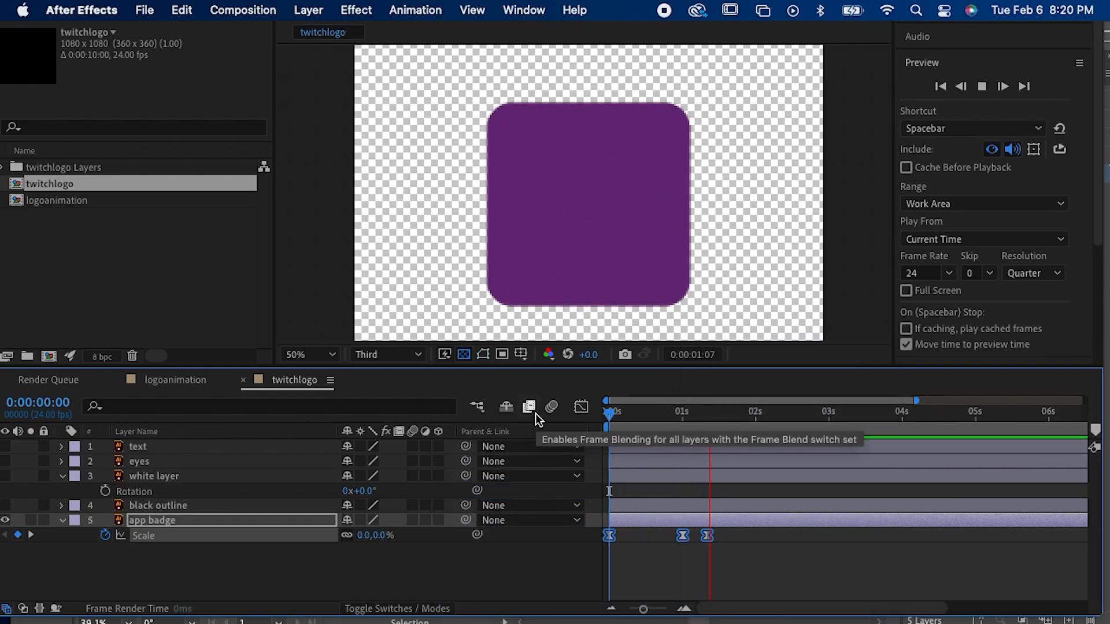
{"action": "key", "text": "space"}
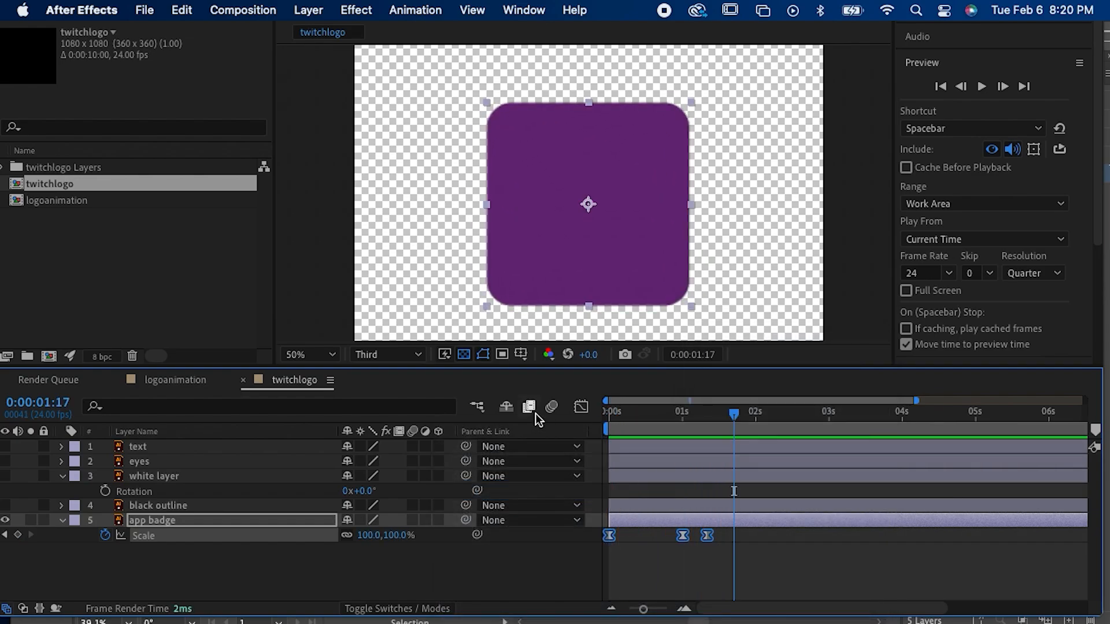
Step: Shift the app badge's last two Scale keyframes together about five frames earlier and preview from the start
{"action": "left_click_drag", "start_coordinate": [736, 567], "coordinate": [668, 536]}
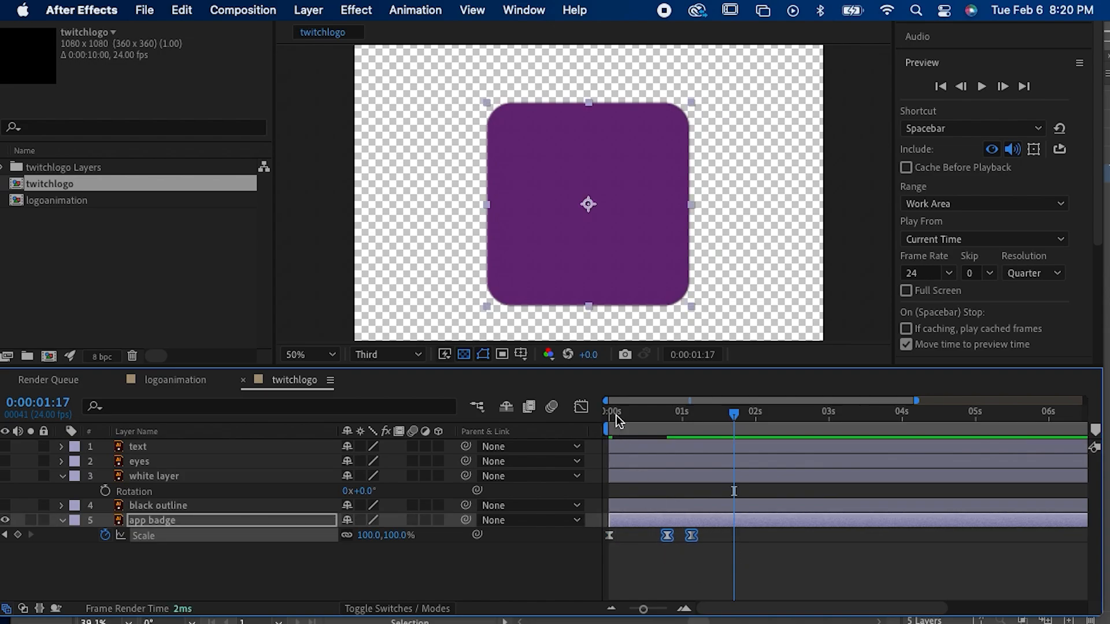
{"action": "key", "text": "Home"}
{"action": "key", "text": "space"}
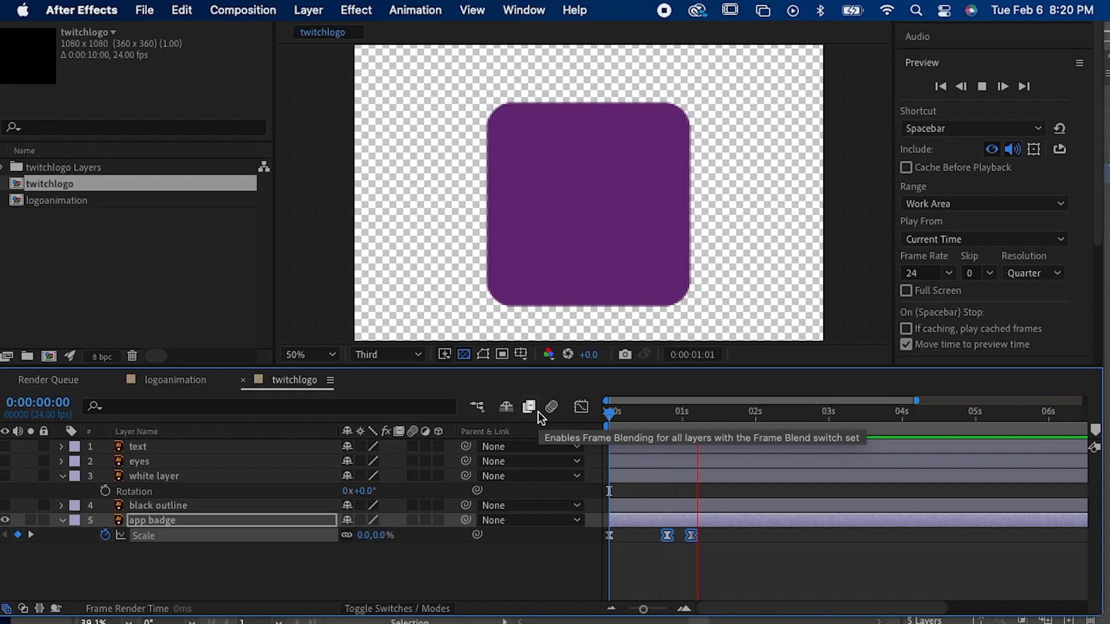
{"action": "key", "text": "space"}
Step: Turn on the visibility of the black outline, white layer and eyes layers
{"action": "left_click", "coordinate": [174, 505]}
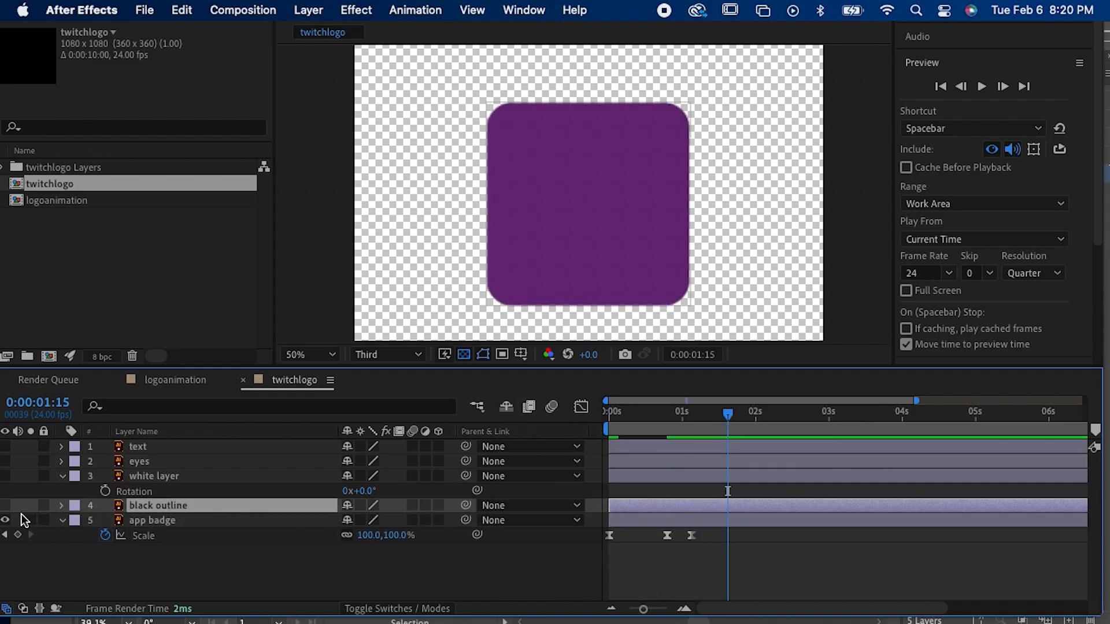
{"action": "left_click", "coordinate": [5, 505]}
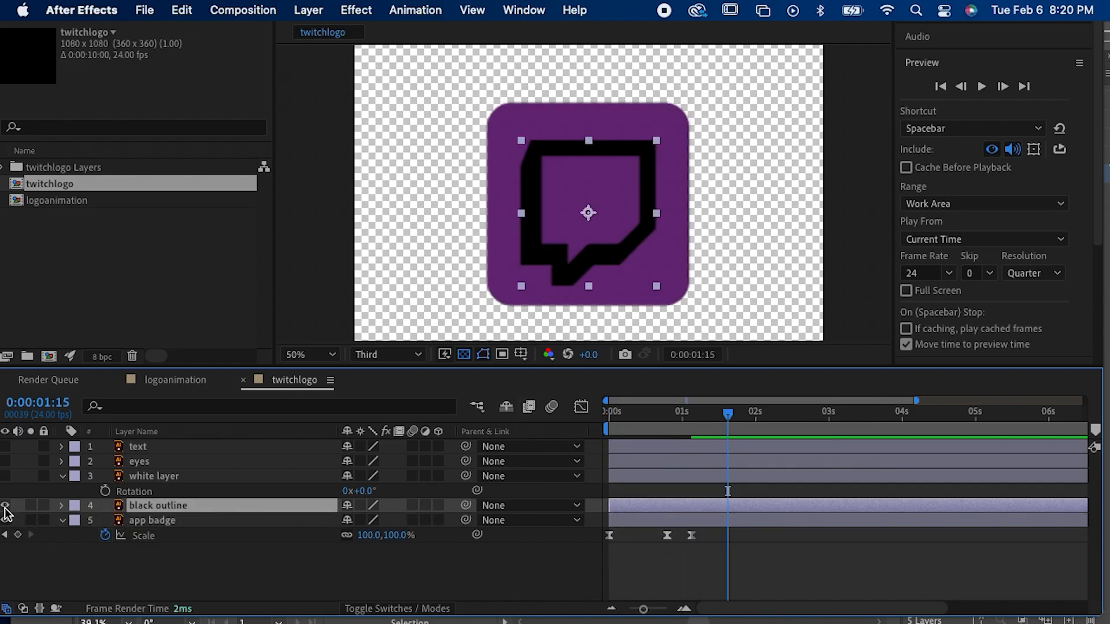
{"action": "left_click", "coordinate": [5, 476]}
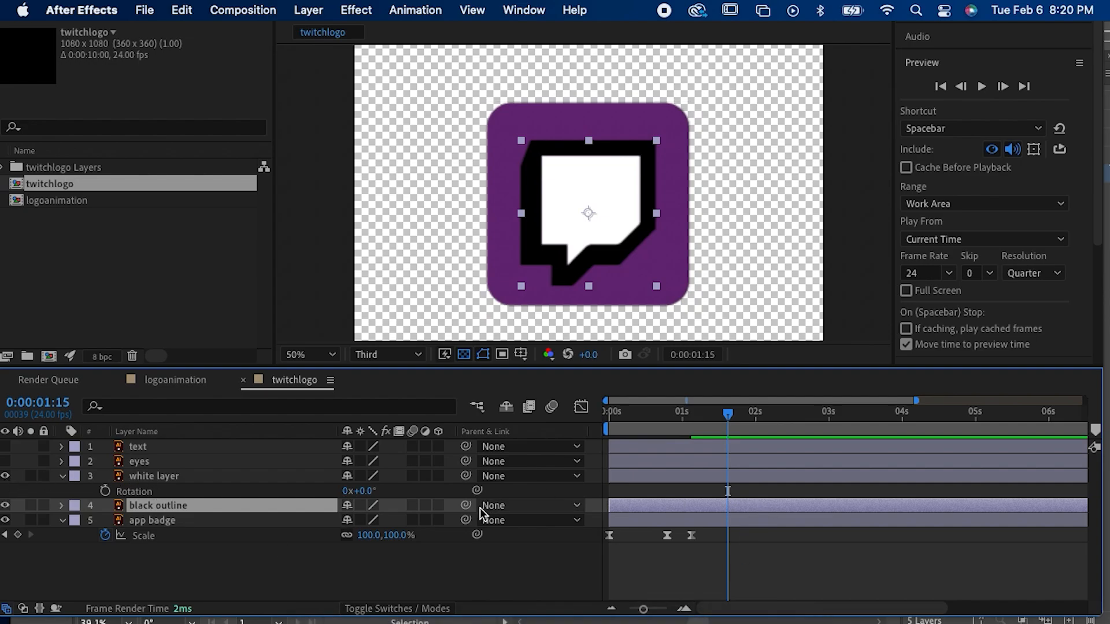
{"action": "left_click", "coordinate": [5, 461]}
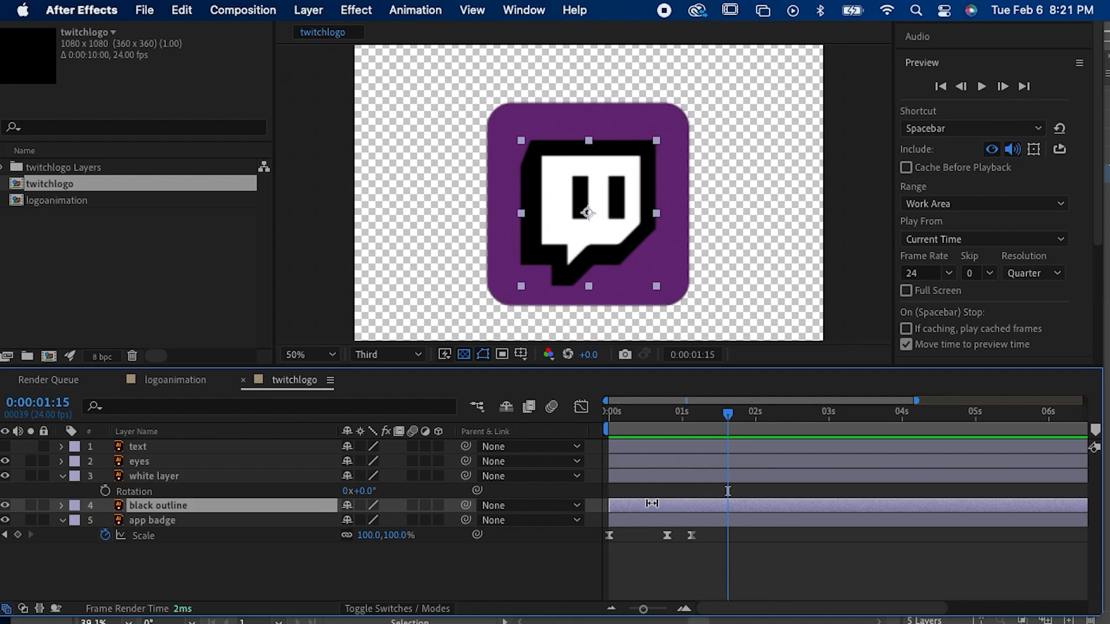
Step: Try moving the black outline, white layer and eyes separately in the composition, undoing each move
{"action": "left_click", "coordinate": [642, 481]}
{"action": "left_click", "coordinate": [619, 505]}
{"action": "left_click_drag", "start_coordinate": [523, 291], "coordinate": [526, 266]}
{"action": "key", "text": "super+z"}
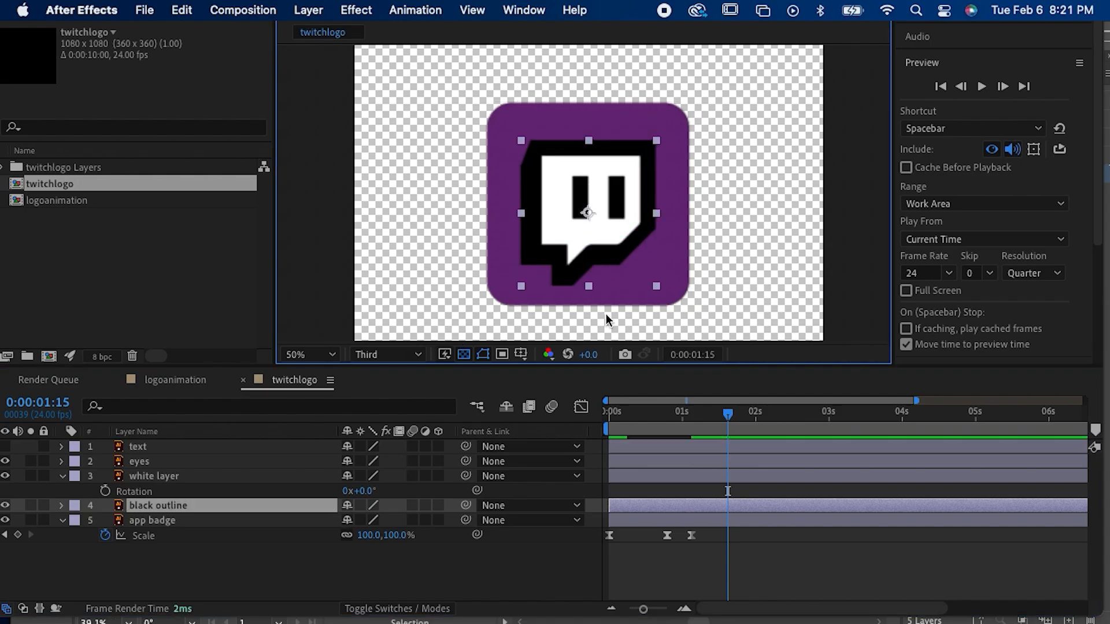
{"action": "left_click", "coordinate": [682, 477]}
{"action": "left_click_drag", "start_coordinate": [564, 201], "coordinate": [601, 196]}
{"action": "key", "text": "super+z"}
{"action": "left_click", "coordinate": [651, 461]}
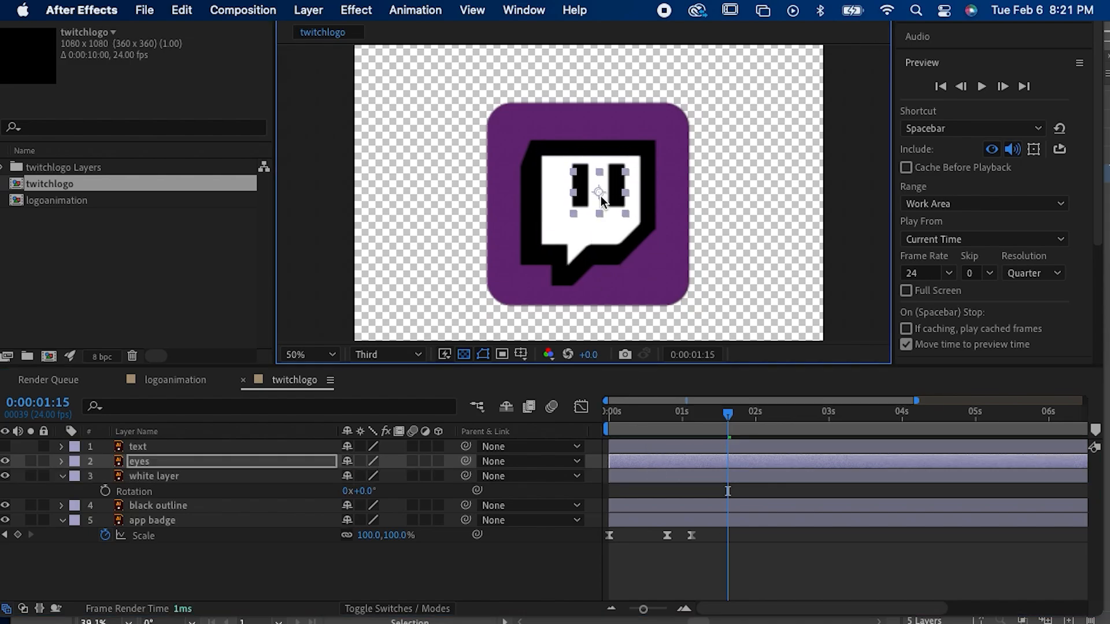
{"action": "key", "text": "super+z"}
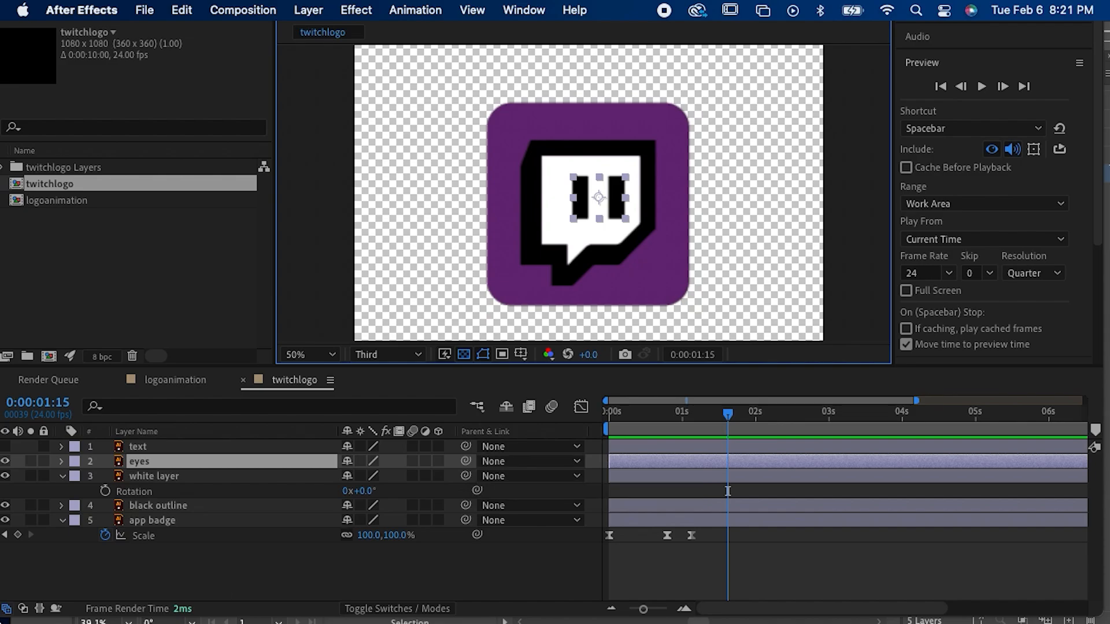
Step: Collapse and re-expand the timeline's Layer Switches pane, and toggle the Transfer Controls pane on and off
{"action": "left_click", "coordinate": [8, 612]}
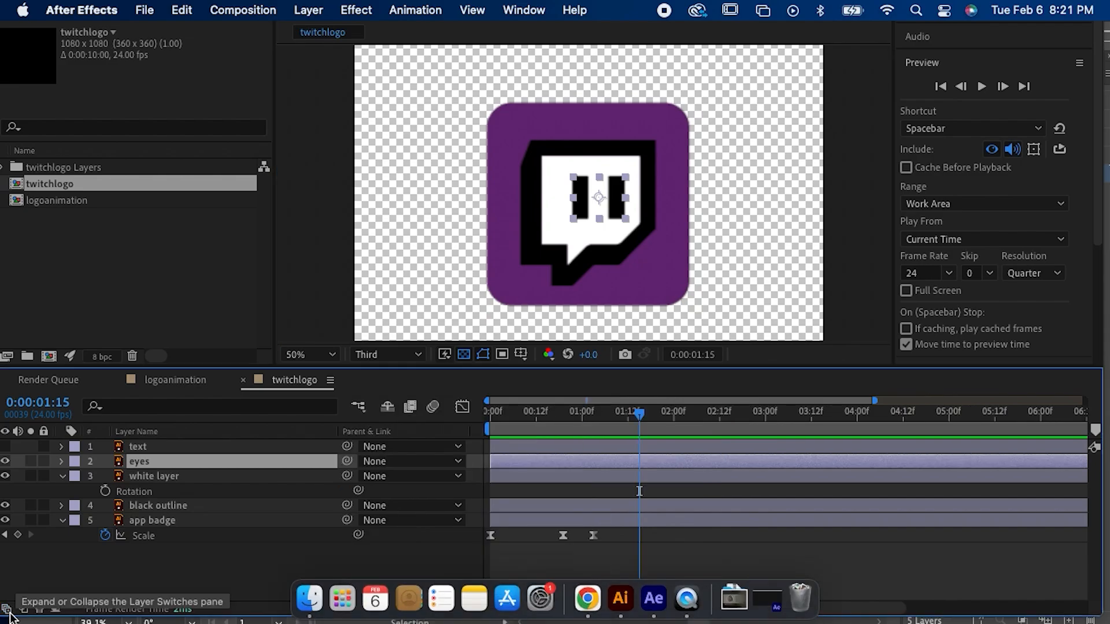
{"action": "left_click", "coordinate": [9, 612]}
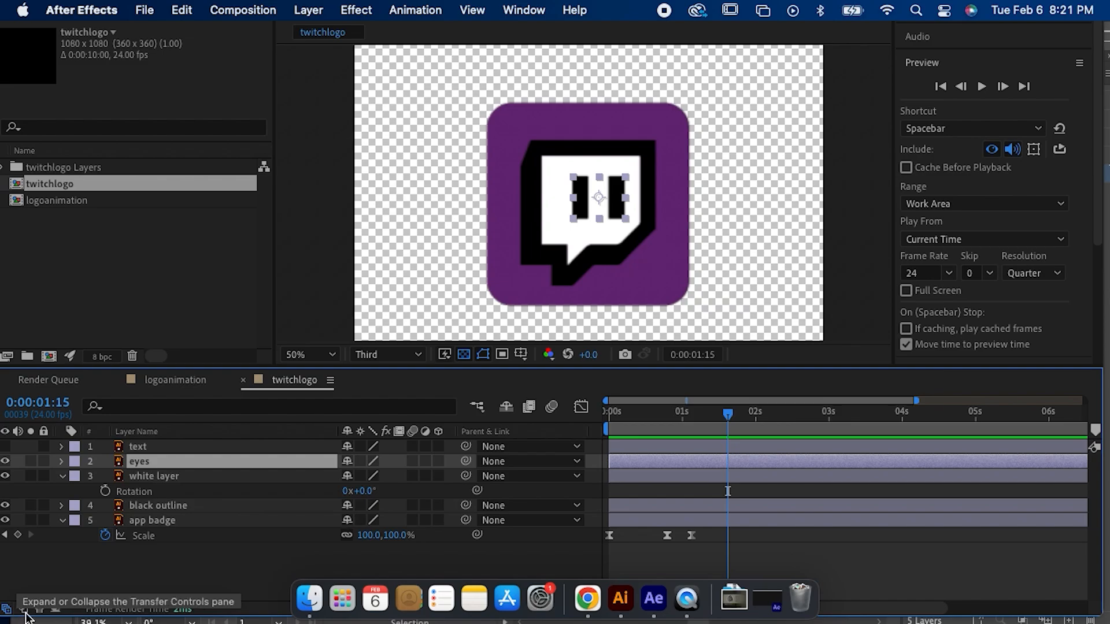
{"action": "left_click", "coordinate": [24, 612]}
{"action": "left_click", "coordinate": [21, 610]}
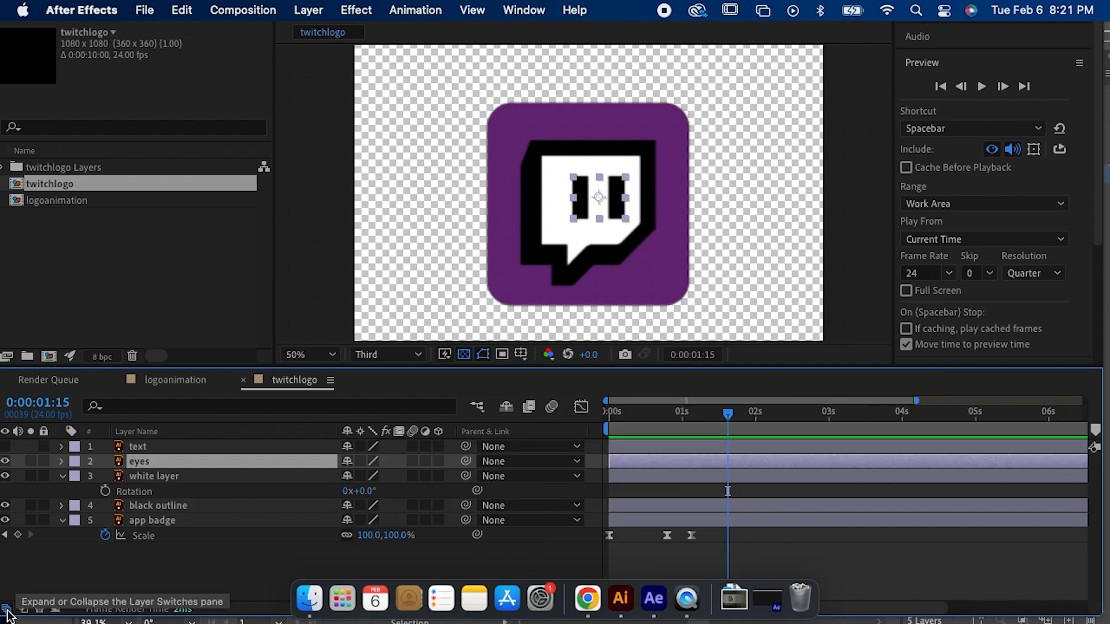
Step: Parent both the white layer and the eyes layer to the black outline layer
{"action": "left_click", "coordinate": [490, 462]}
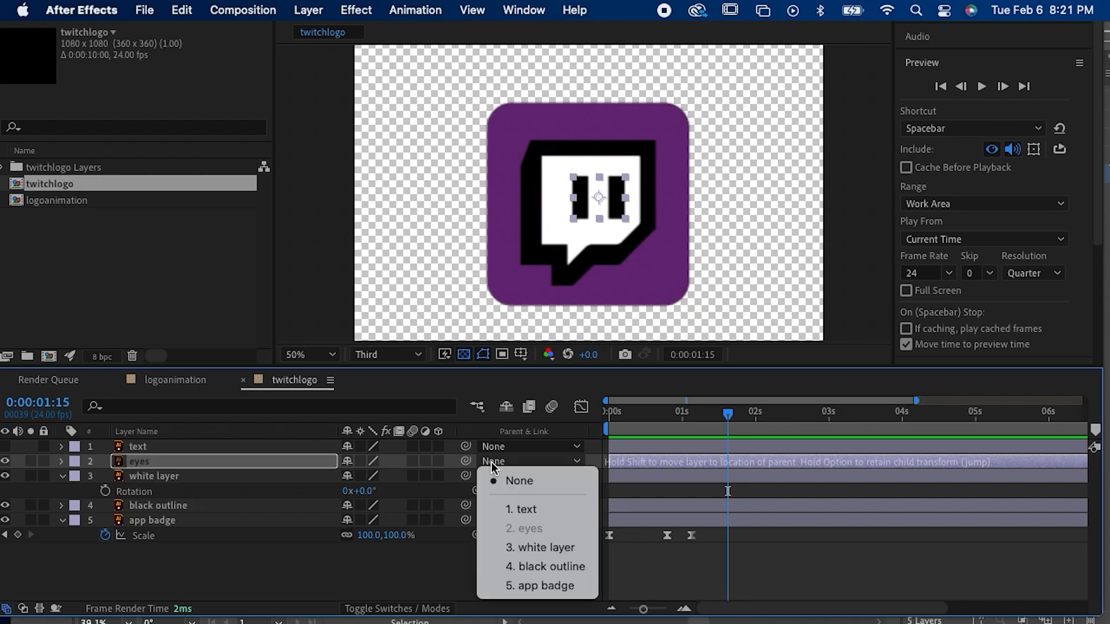
{"action": "left_click", "coordinate": [536, 548]}
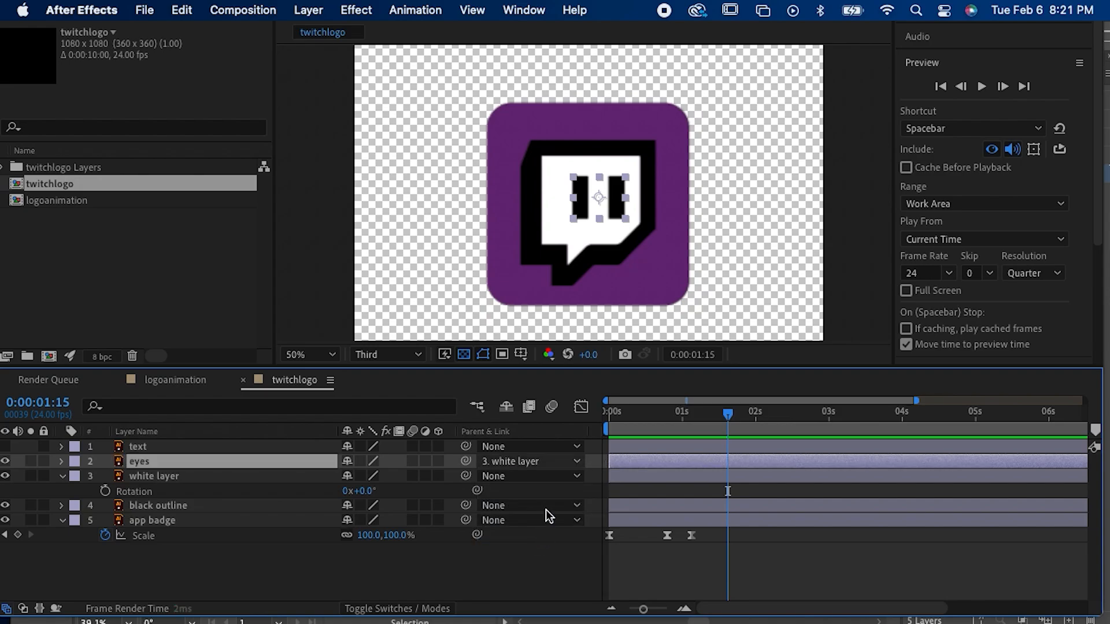
{"action": "left_click", "coordinate": [544, 478]}
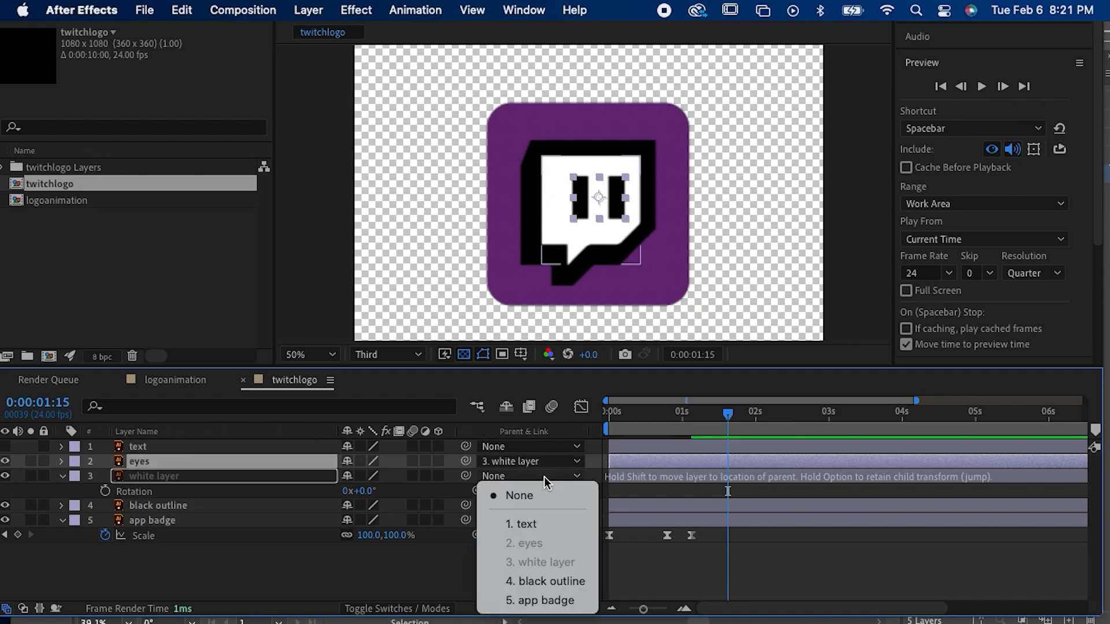
{"action": "left_click", "coordinate": [543, 581]}
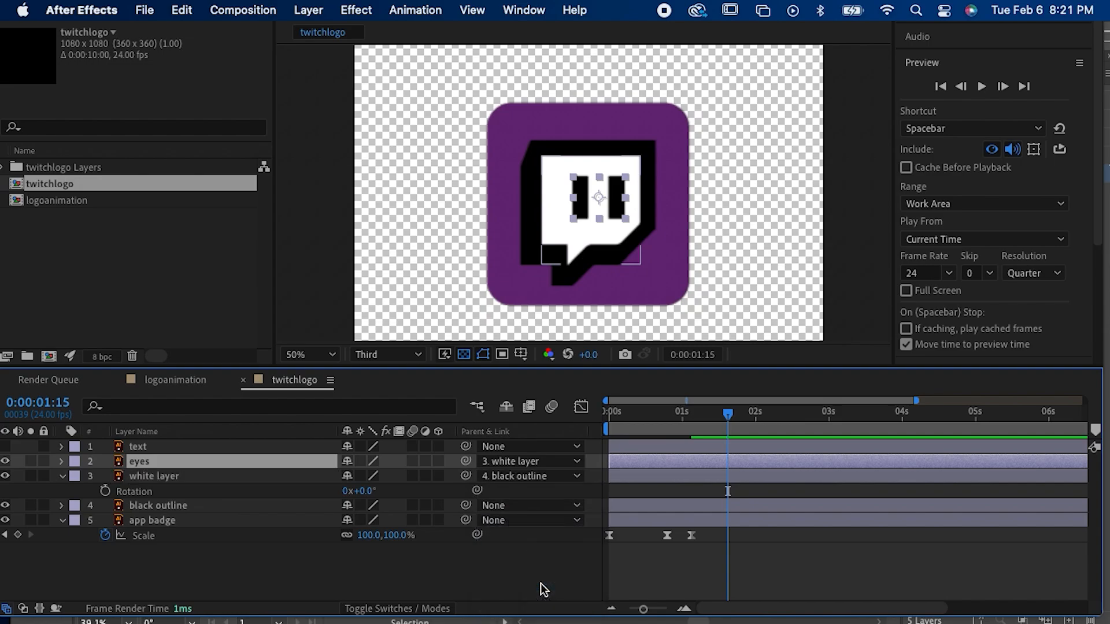
{"action": "left_click", "coordinate": [534, 464]}
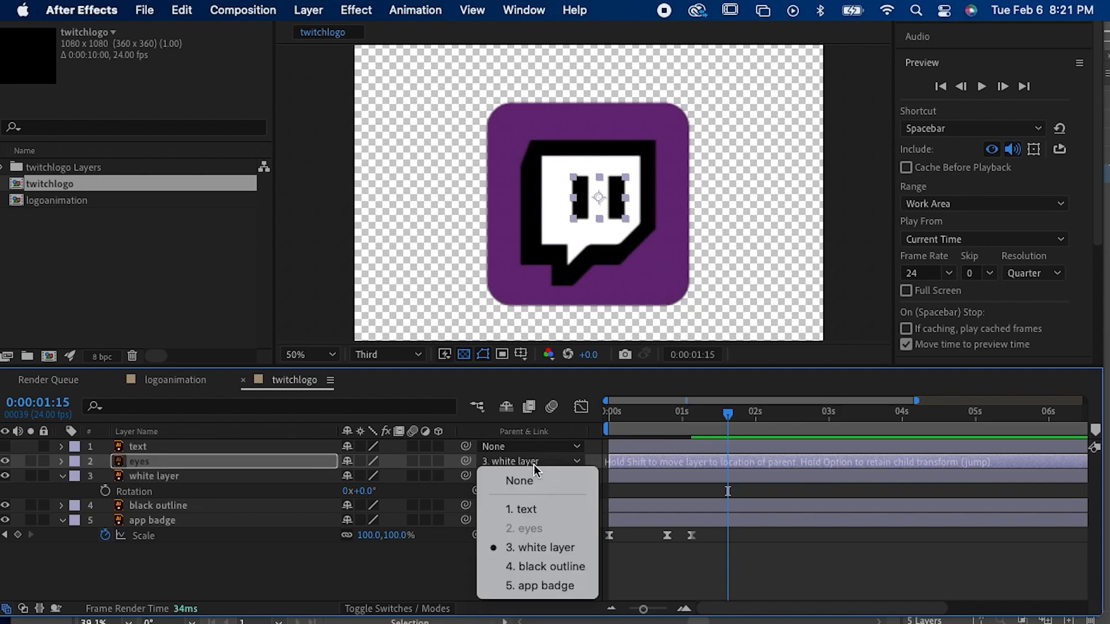
{"action": "left_click", "coordinate": [534, 570]}
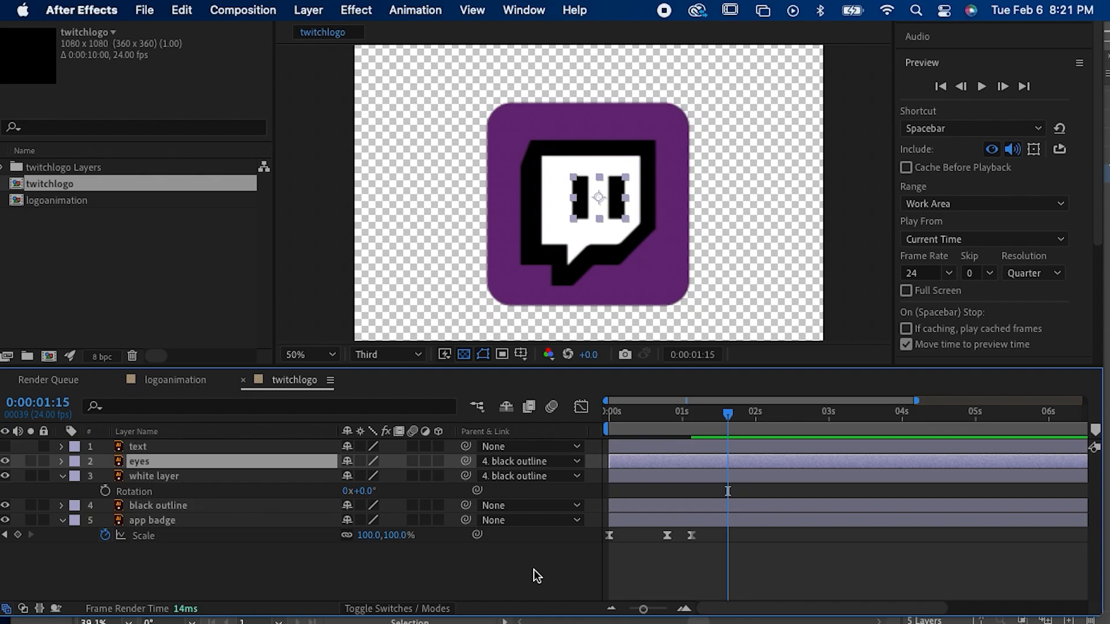
Step: Reveal the Position property of the black outline layer
{"action": "left_click", "coordinate": [661, 505]}
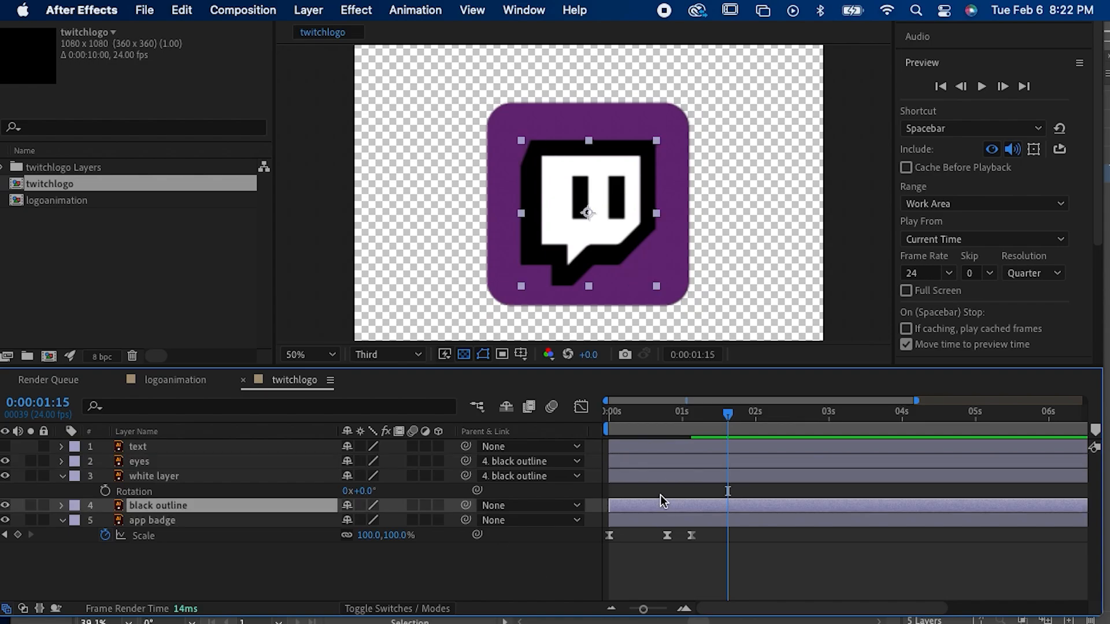
{"action": "left_click", "coordinate": [647, 471]}
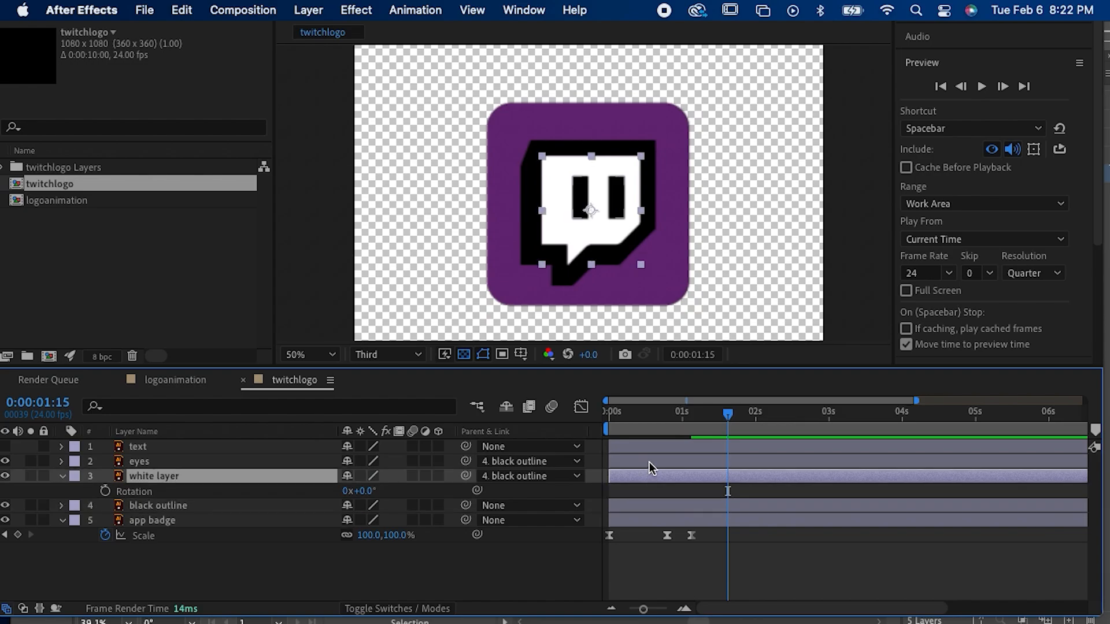
{"action": "left_click", "coordinate": [649, 462], "text": "shift"}
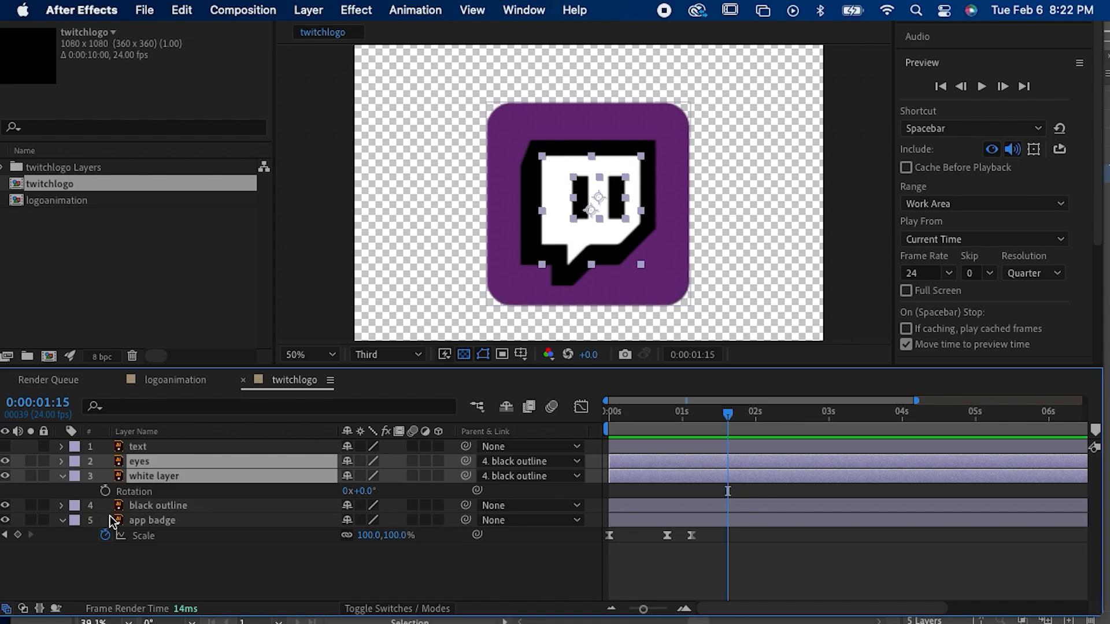
{"action": "left_click", "coordinate": [147, 511]}
{"action": "key", "text": "p"}
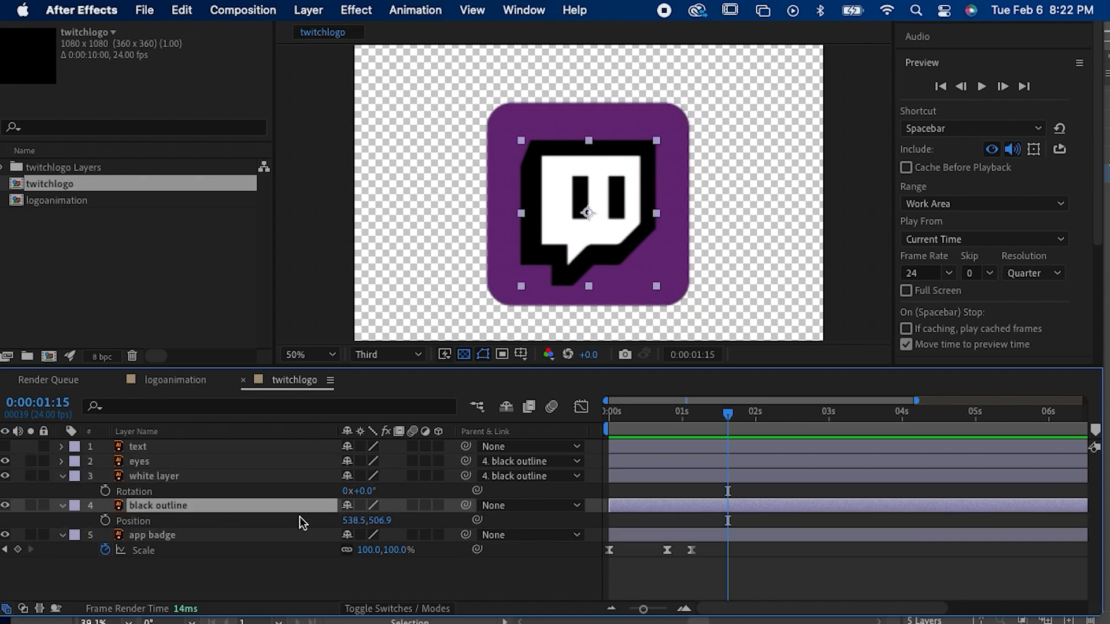
Step: Try raising the black outline with its parented layers to a Position of 538.5, 407.9, and undo the move
{"action": "left_click_drag", "start_coordinate": [405, 522], "coordinate": [515, 467]}
{"action": "left_click_drag", "start_coordinate": [383, 523], "coordinate": [294, 517]}
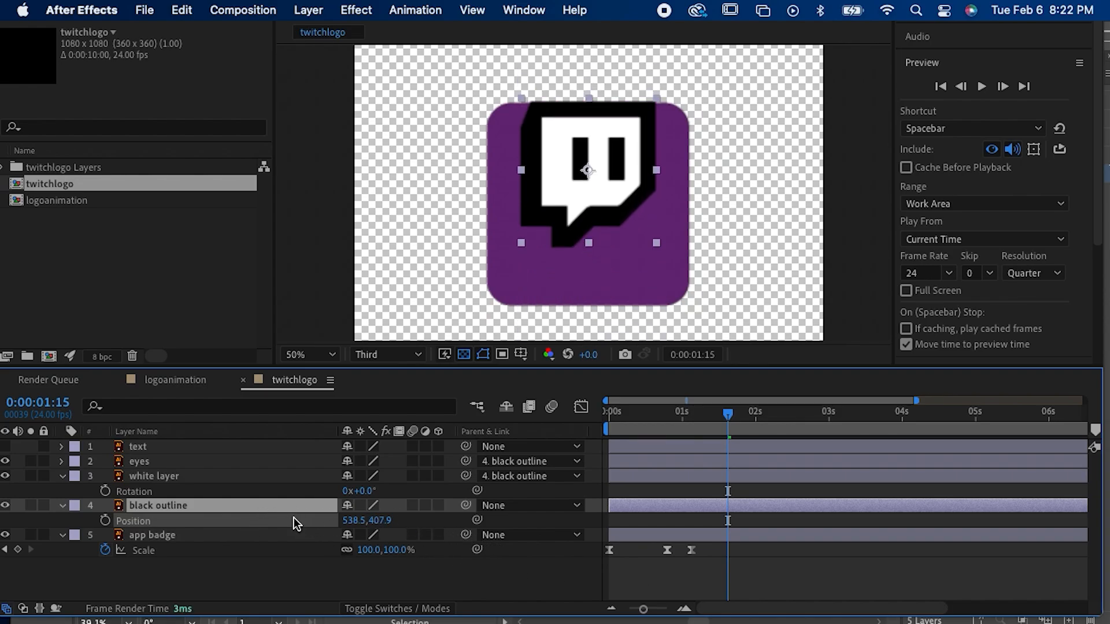
{"action": "key", "text": "super+z"}
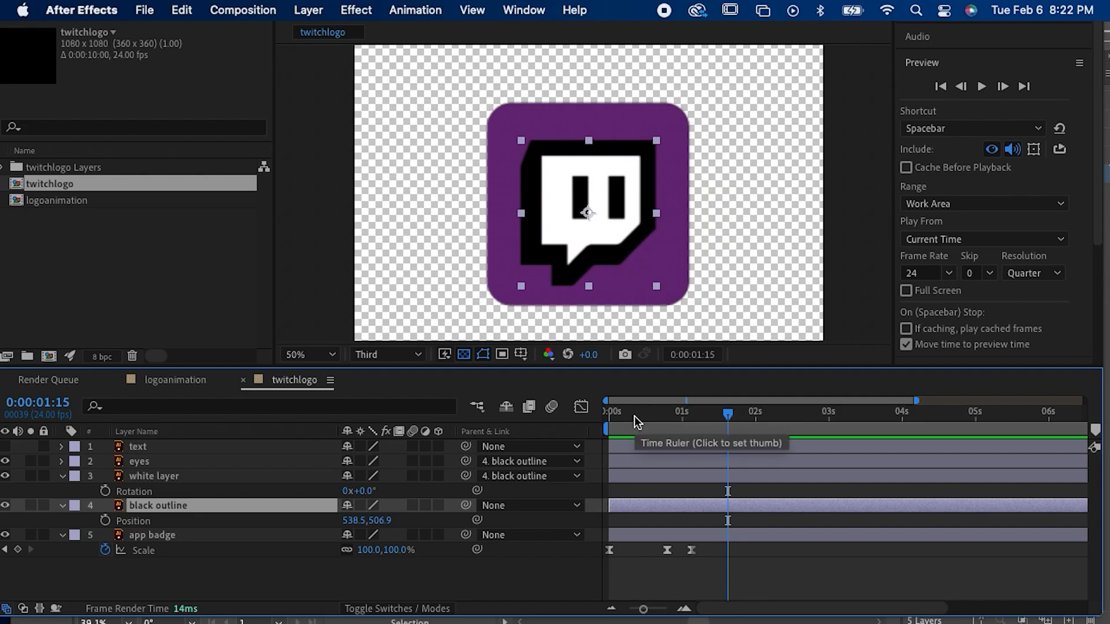
Step: Select the black outline layer and expand the Transfer Controls pane to show the Track Matte options
{"action": "left_click", "coordinate": [636, 489]}
{"action": "left_click", "coordinate": [636, 503]}
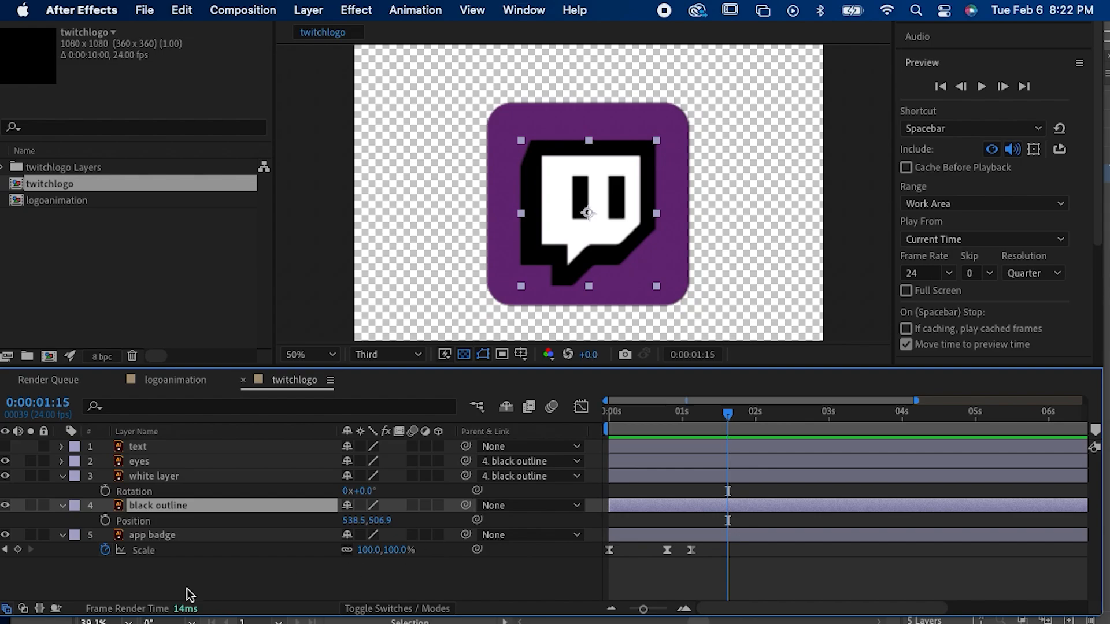
{"action": "left_click", "coordinate": [23, 608]}
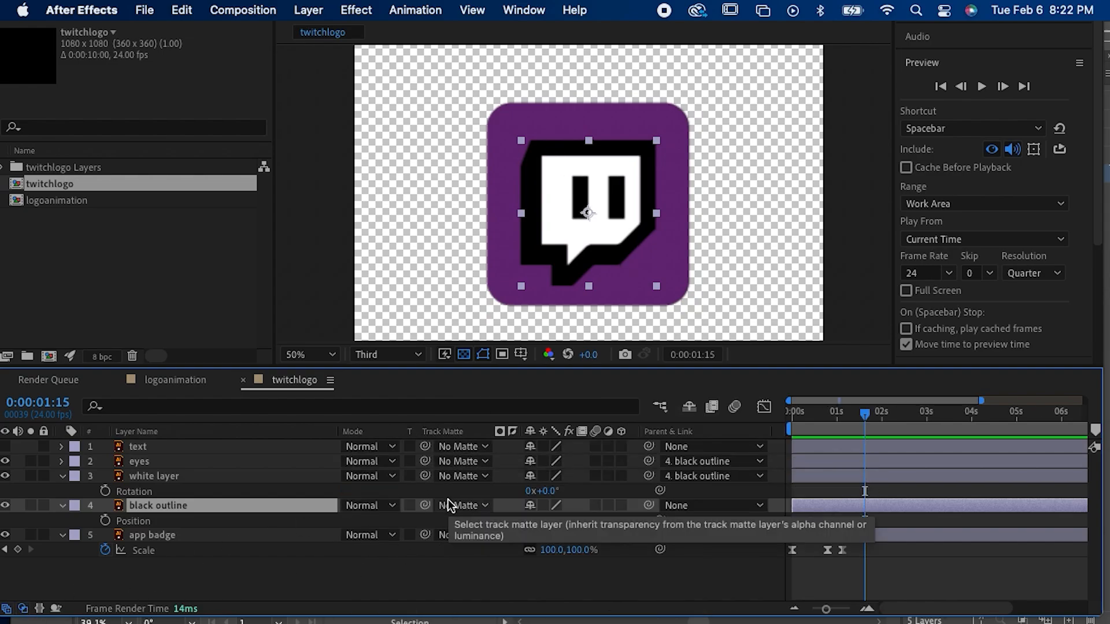
{"action": "left_click", "coordinate": [23, 608]}
{"action": "left_click", "coordinate": [23, 608]}
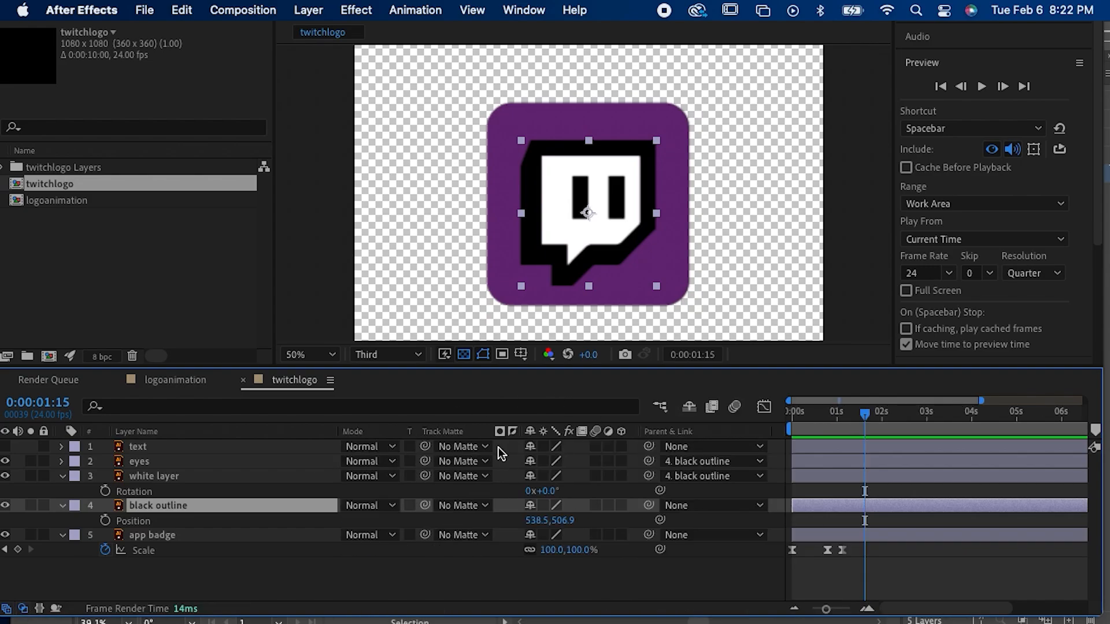
Step: Set the black outline's track matte to app badge, try shifting the outline to 524.5, 506.9, and undo the shift
{"action": "left_click", "coordinate": [472, 508]}
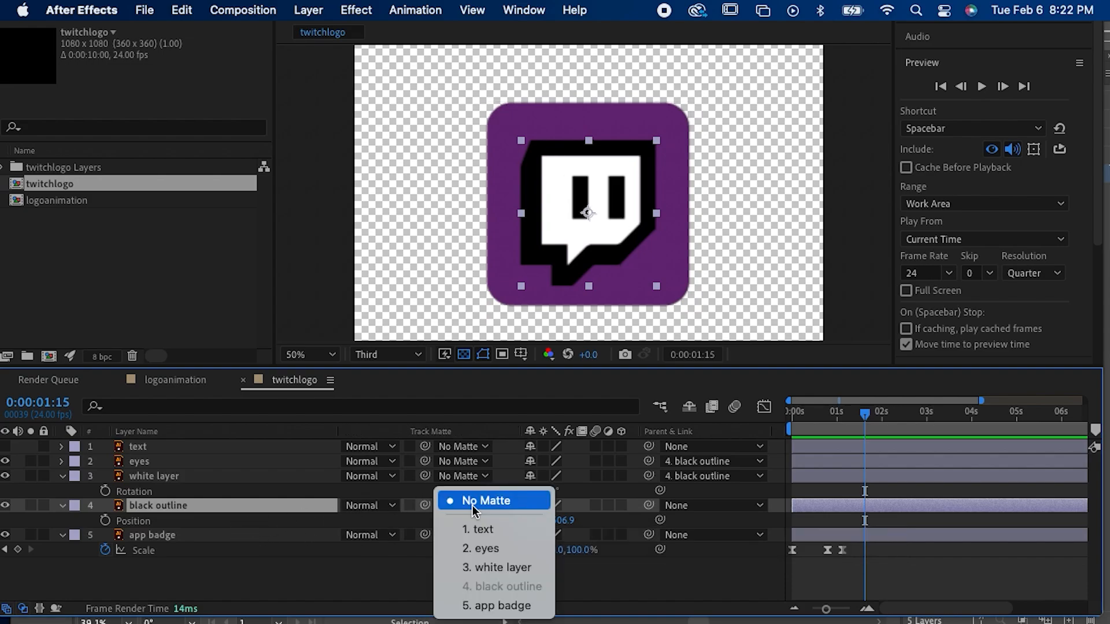
{"action": "left_click", "coordinate": [481, 607]}
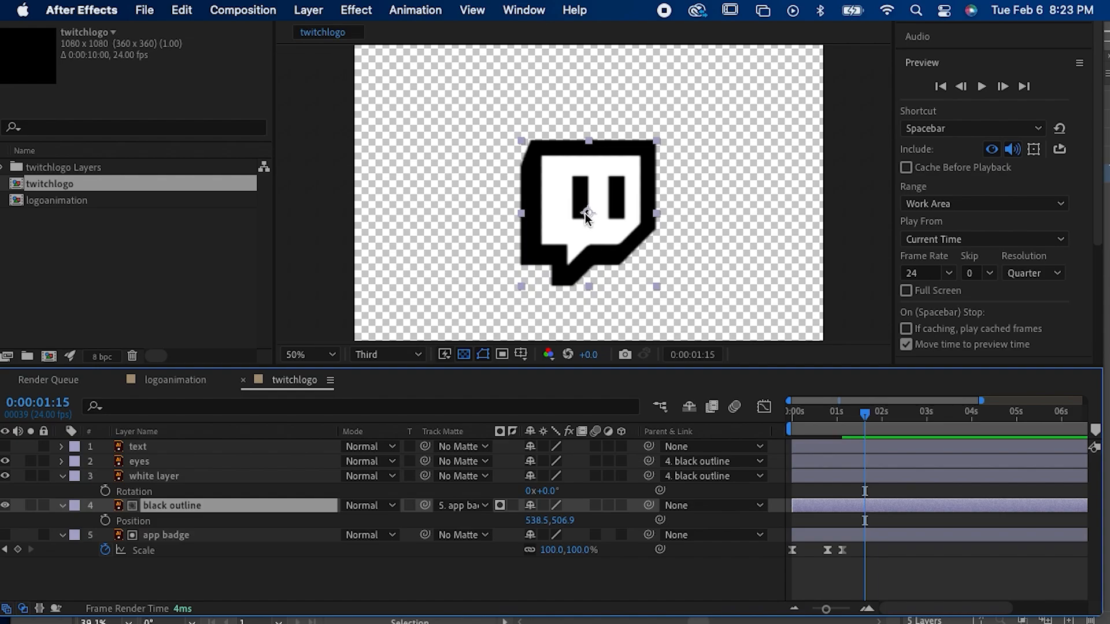
{"action": "mouse_move", "coordinate": [584, 213]}
{"action": "left_mouse_down"}
{"action": "mouse_move", "coordinate": [578, 300]}
{"action": "mouse_move", "coordinate": [580, 217]}
{"action": "left_mouse_up"}
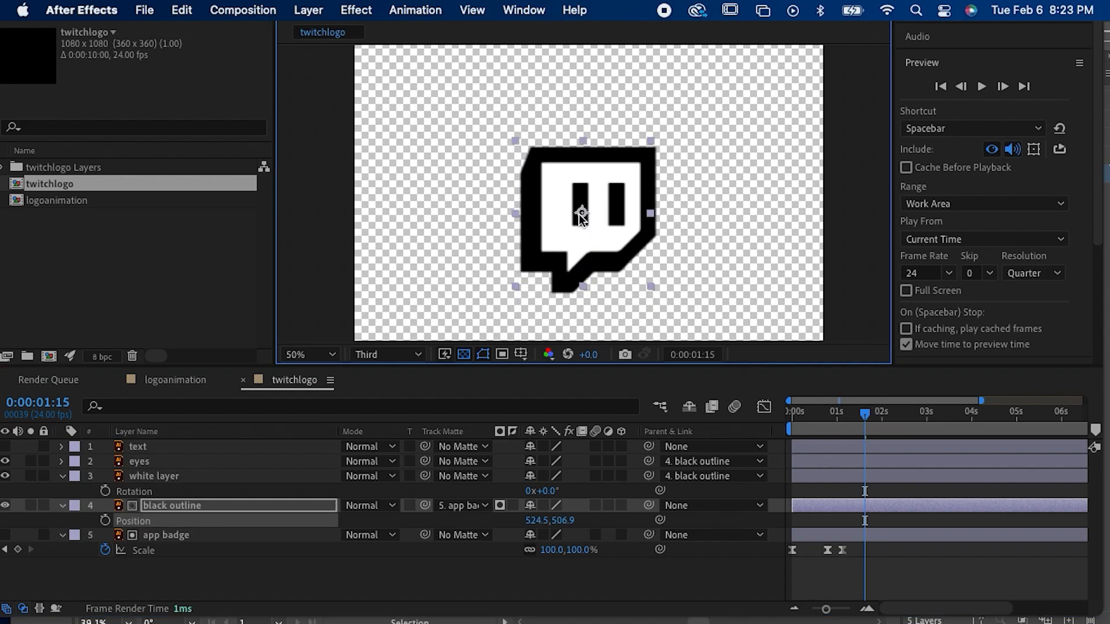
{"action": "key", "text": "super+z"}
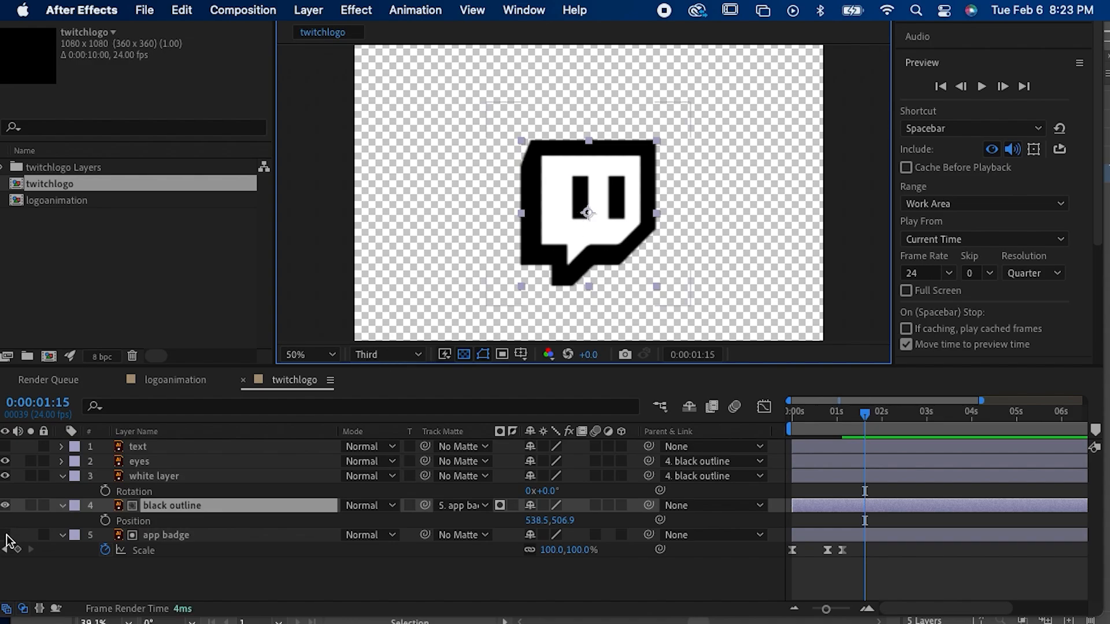
Step: Toggle the app badge layer's visibility off and on several times, leaving it visible
{"action": "left_click", "coordinate": [6, 535]}
{"action": "left_click", "coordinate": [5, 536]}
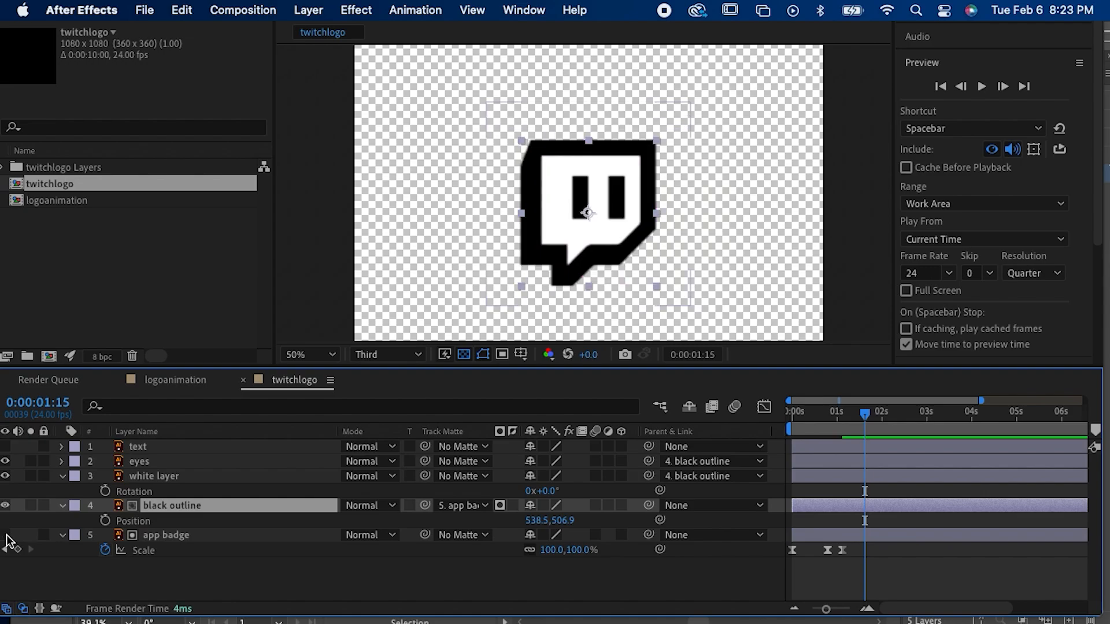
{"action": "left_click", "coordinate": [5, 535]}
{"action": "left_click", "coordinate": [5, 535]}
{"action": "left_click", "coordinate": [5, 536]}
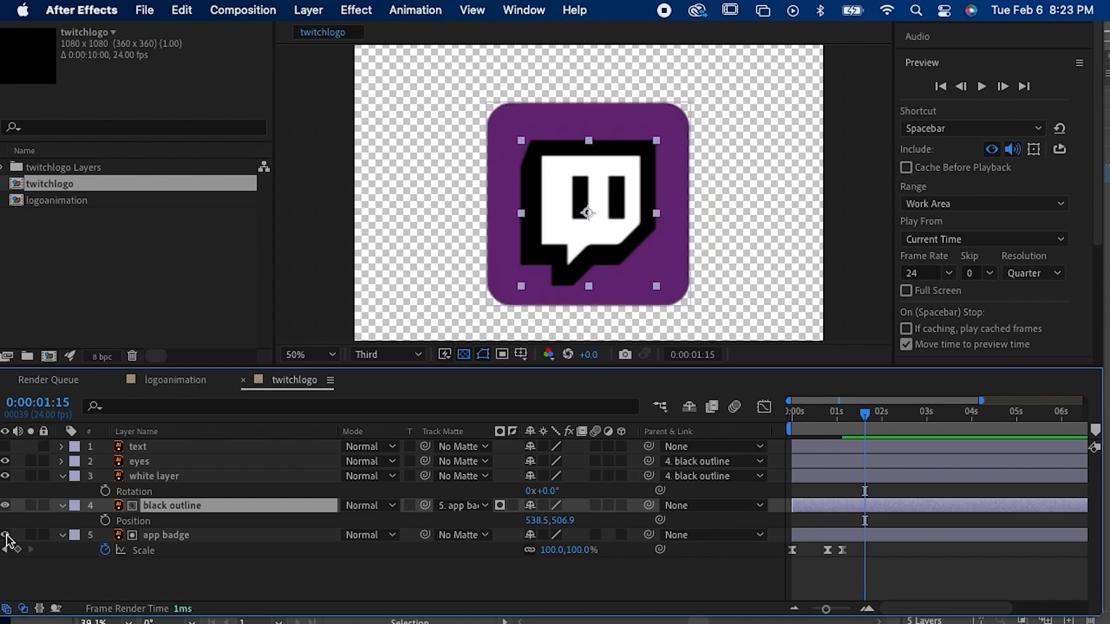
{"action": "left_click", "coordinate": [5, 535]}
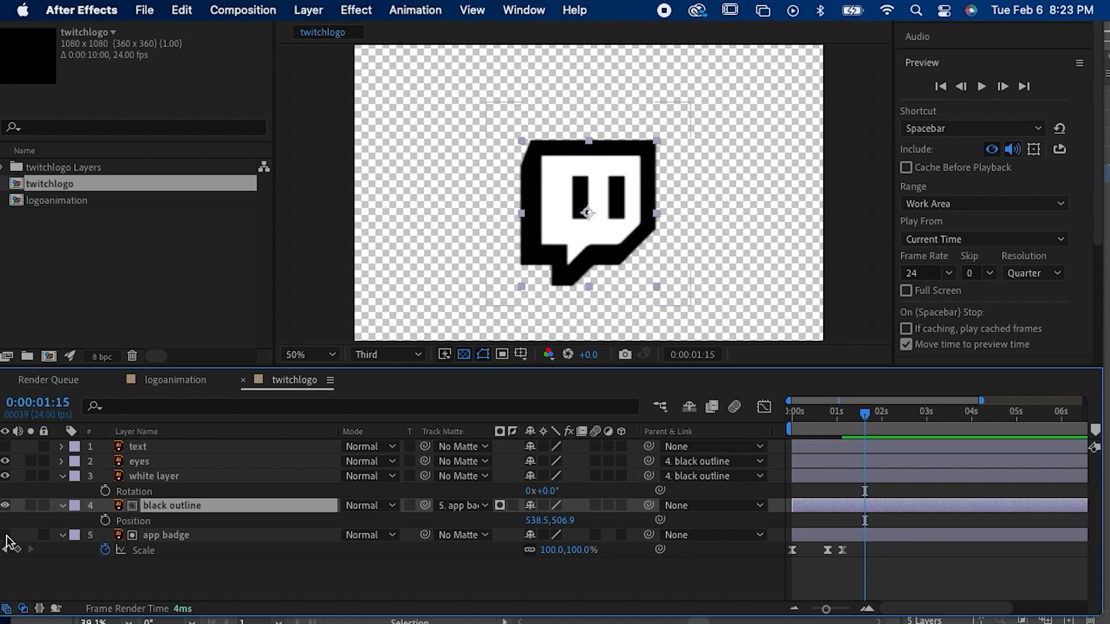
{"action": "left_click", "coordinate": [5, 535]}
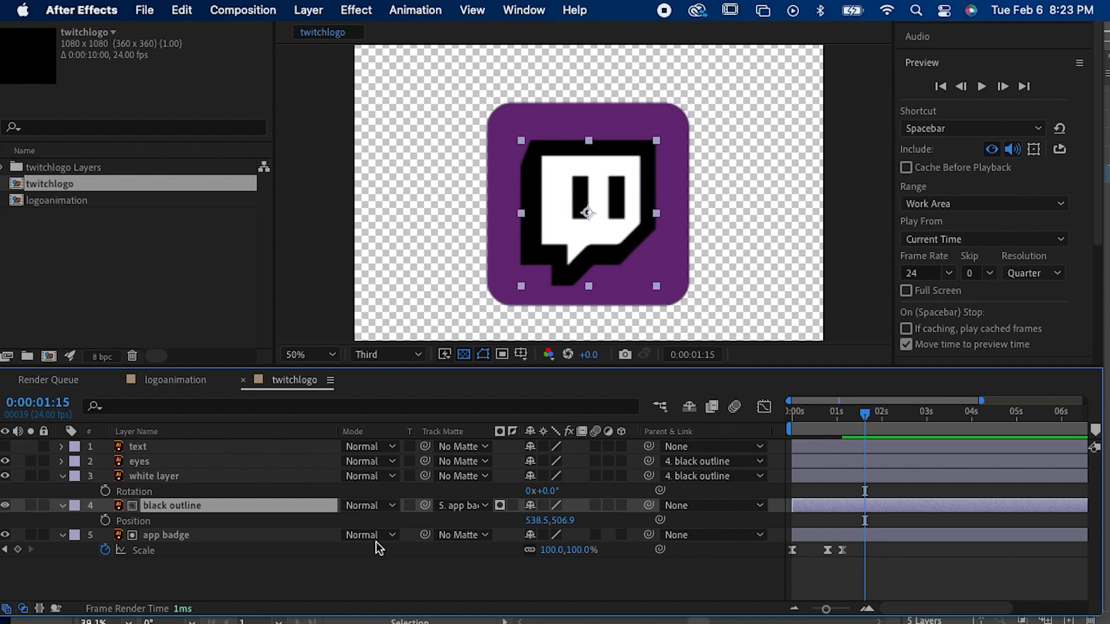
Step: Set the black outline's track matte to No Matte, try moving the outline upward, and undo the move
{"action": "key", "text": "super+z"}
{"action": "key", "text": "super+z"}
{"action": "left_click", "coordinate": [453, 506]}
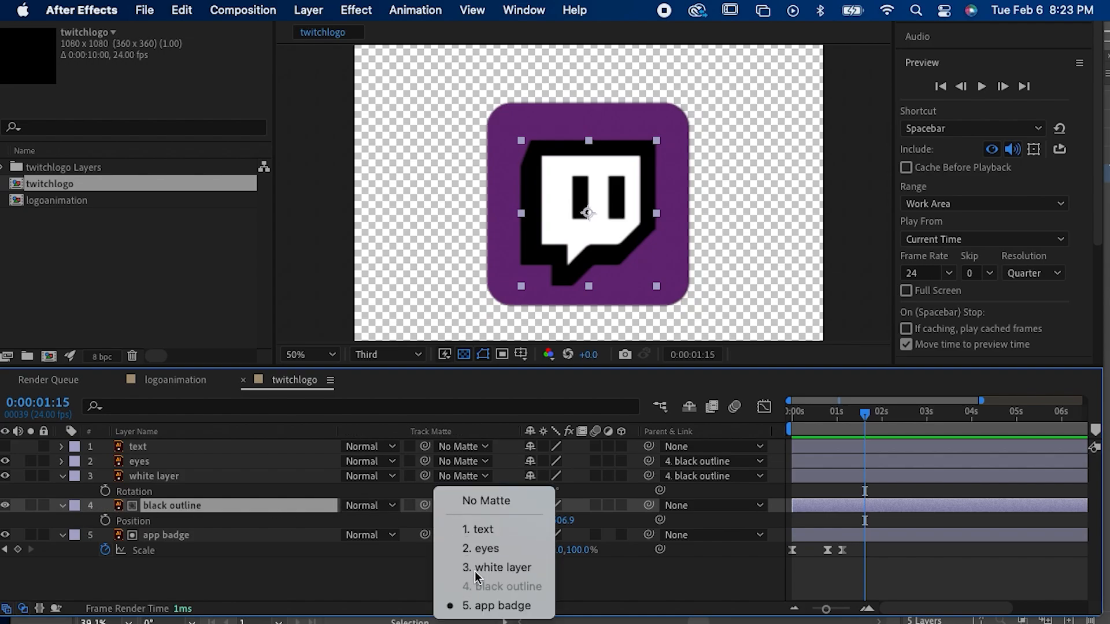
{"action": "left_click", "coordinate": [463, 500]}
{"action": "left_click_drag", "start_coordinate": [580, 243], "coordinate": [585, 197]}
{"action": "key", "text": "super+z"}
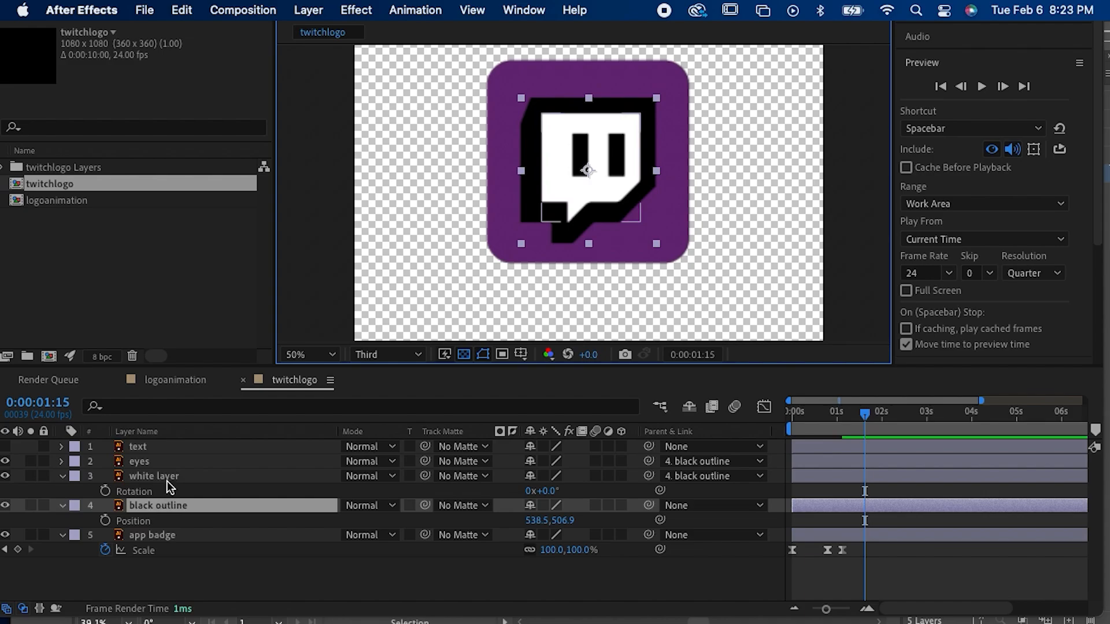
Step: Set app badge as the track matte for the eyes, white layer and black outline together, and make the app badge layer visible again
{"action": "left_click", "coordinate": [173, 465], "text": "shift"}
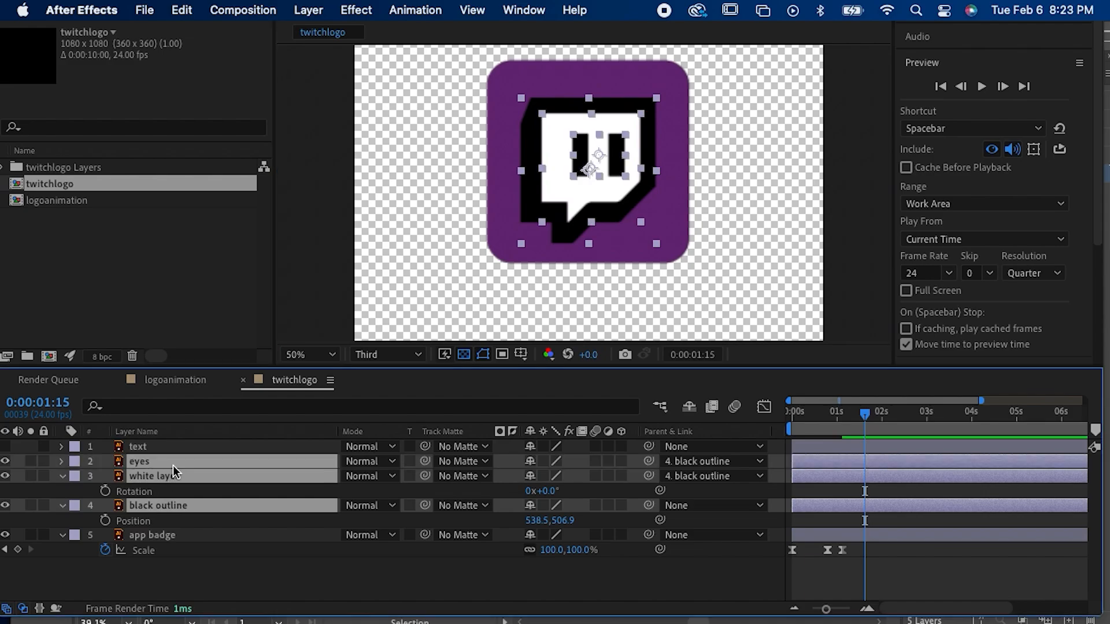
{"action": "left_click", "coordinate": [469, 476]}
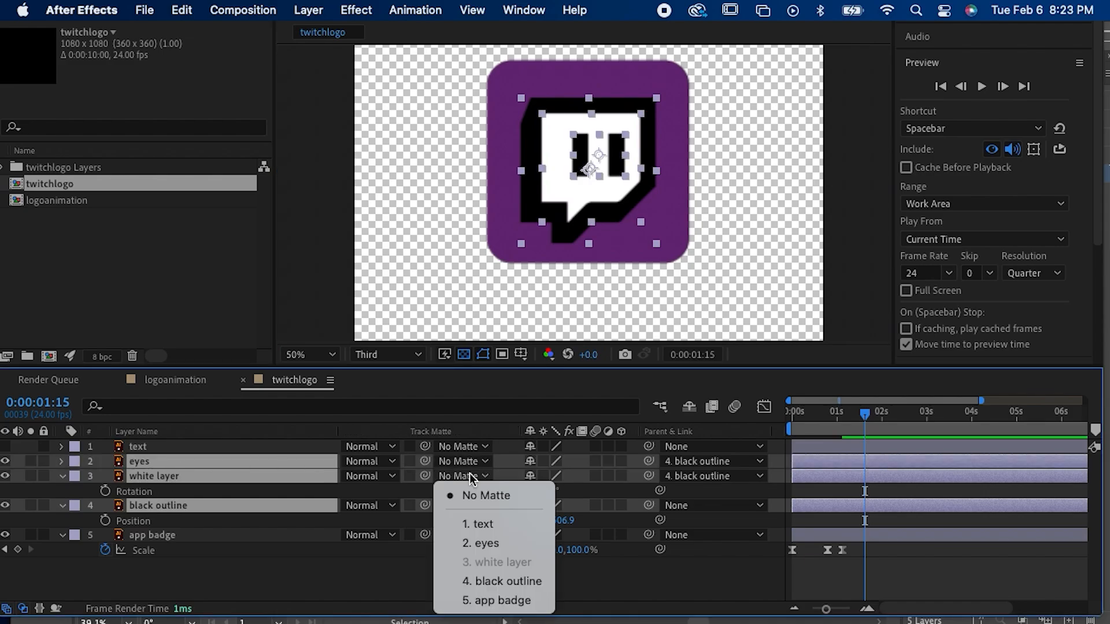
{"action": "left_click", "coordinate": [477, 601]}
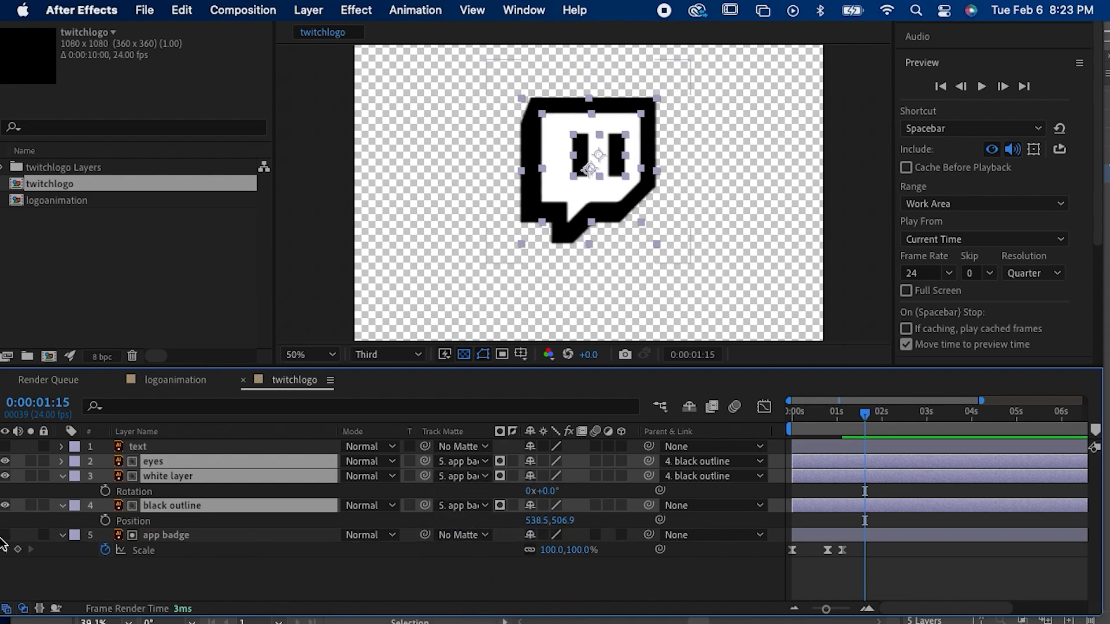
{"action": "left_click", "coordinate": [5, 536]}
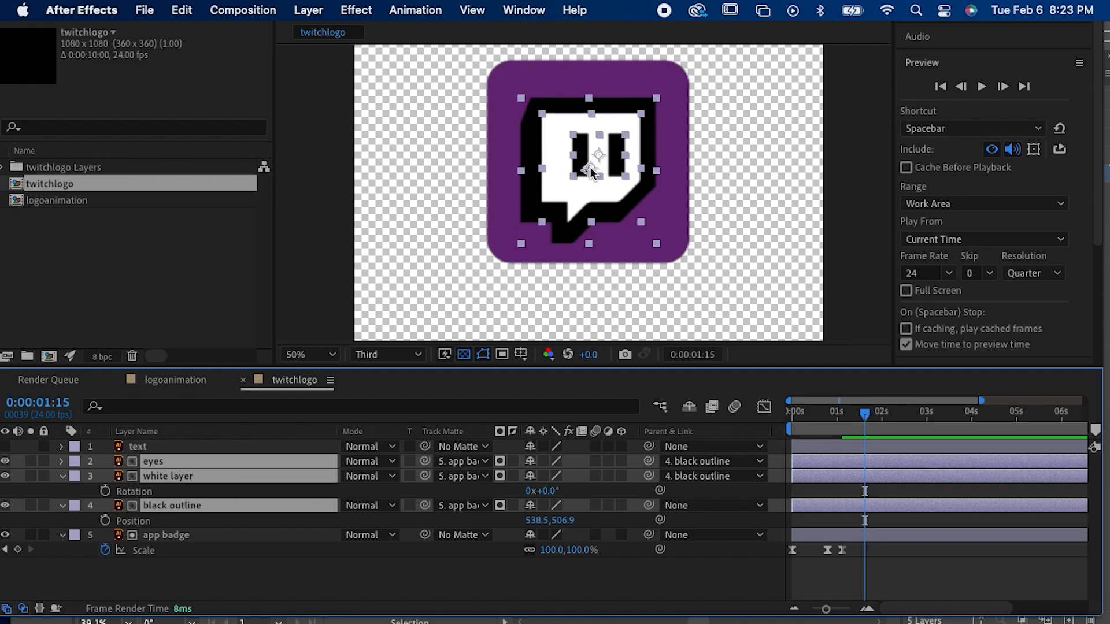
Step: Keyframe the black outline's position from 538.5, 914.9 below the badge at 0:00:01:15 to 538.5, 490.9 at 0:00:02:09
{"action": "left_click", "coordinate": [179, 506]}
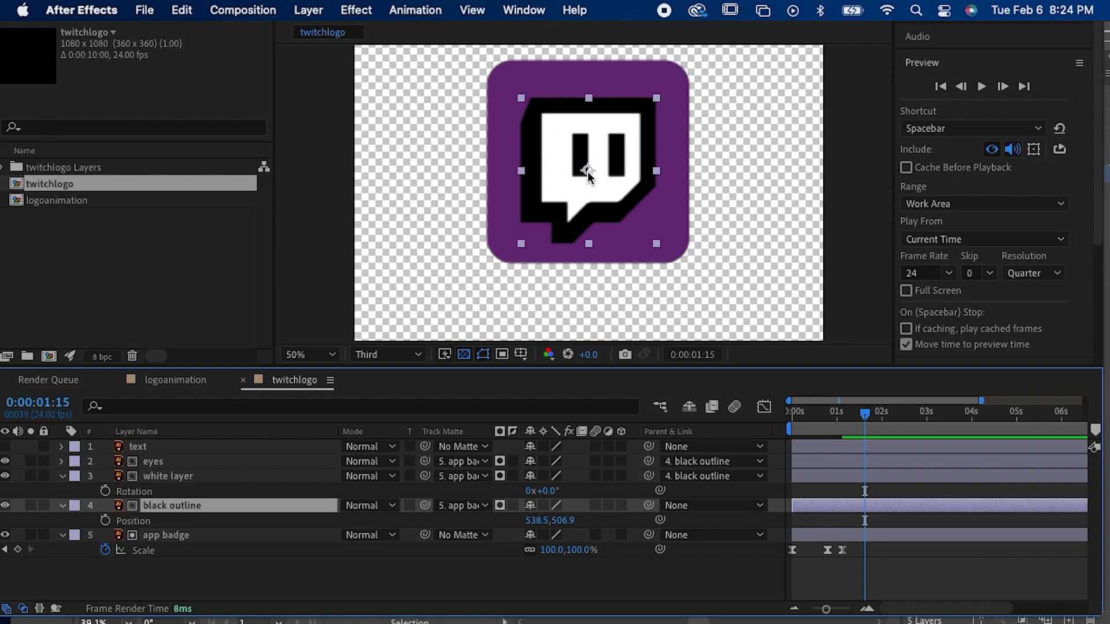
{"action": "left_click_drag", "start_coordinate": [587, 171], "coordinate": [579, 214]}
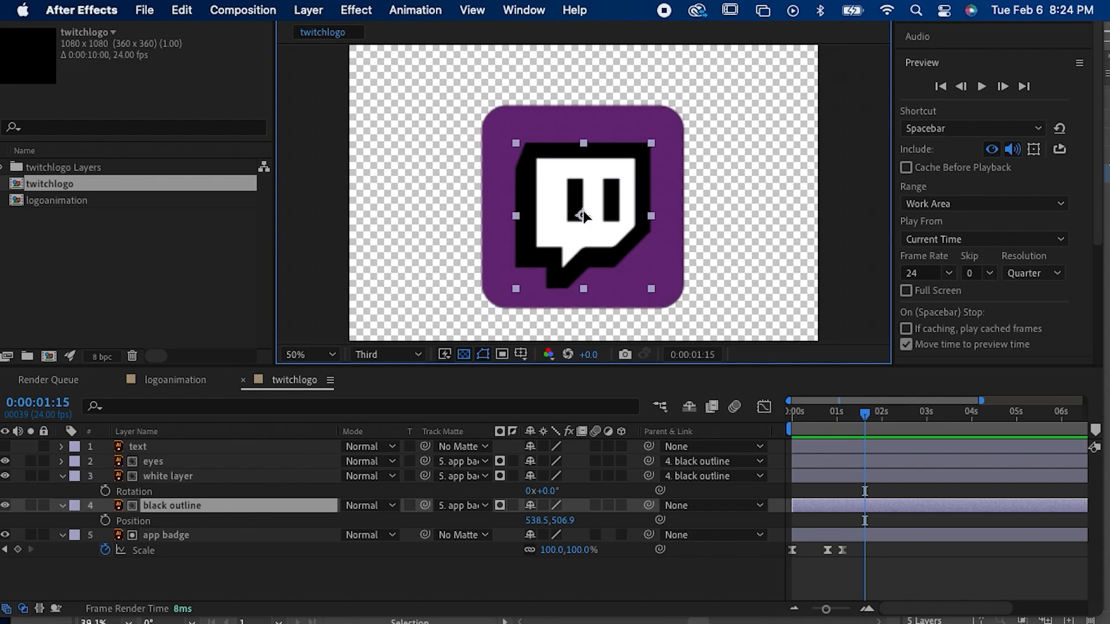
{"action": "left_click_drag", "start_coordinate": [582, 217], "coordinate": [578, 321]}
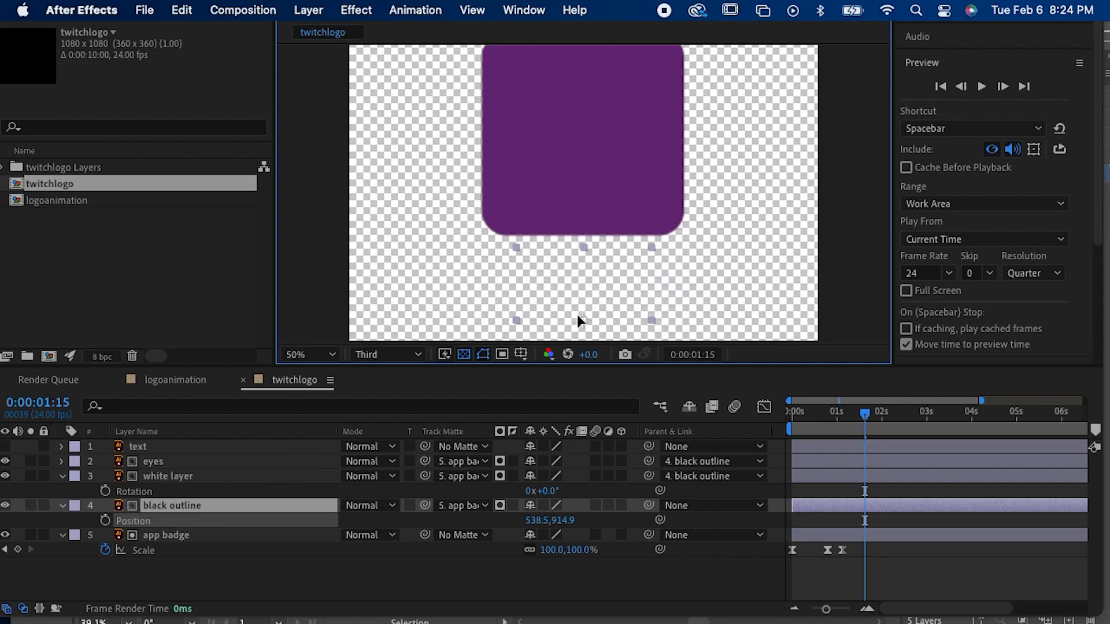
{"action": "left_click", "coordinate": [106, 521]}
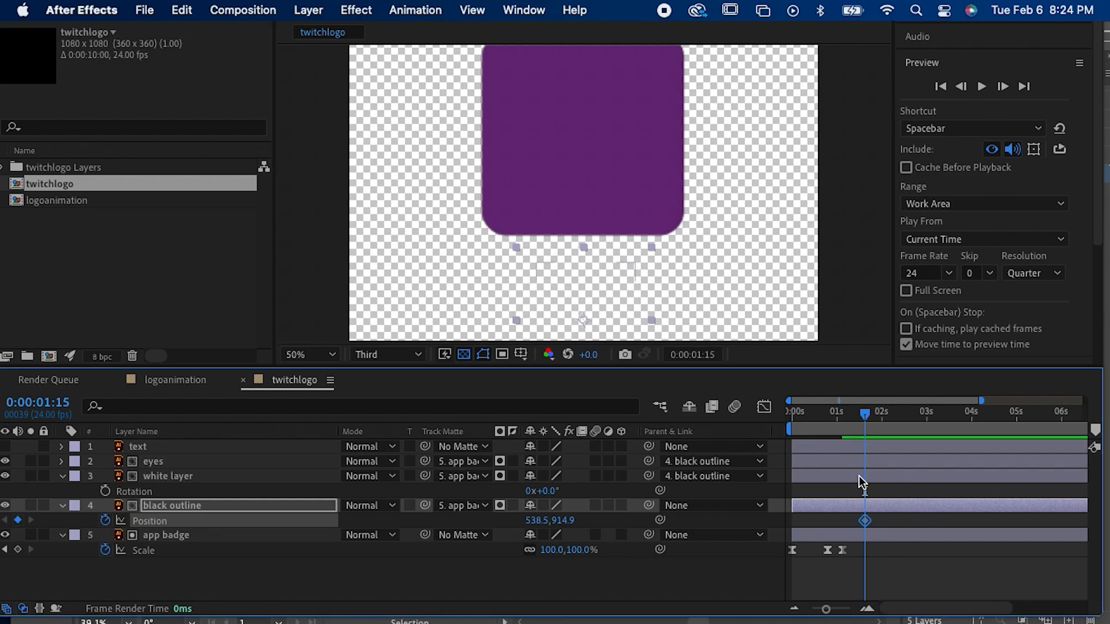
{"action": "left_click_drag", "start_coordinate": [880, 413], "coordinate": [900, 414]}
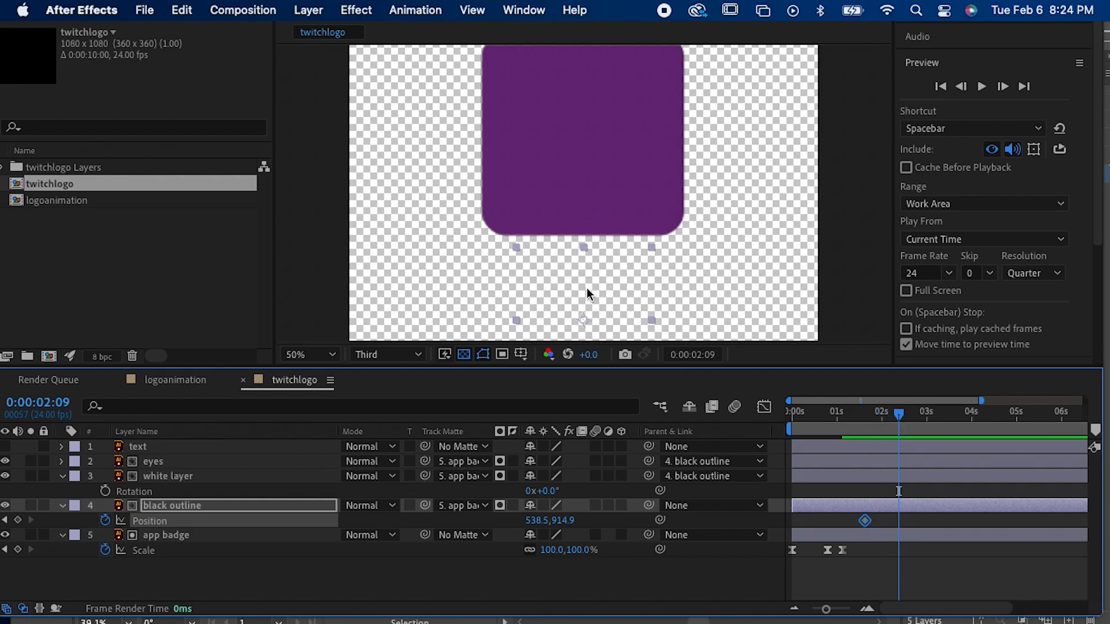
{"action": "left_click_drag", "start_coordinate": [585, 313], "coordinate": [585, 127]}
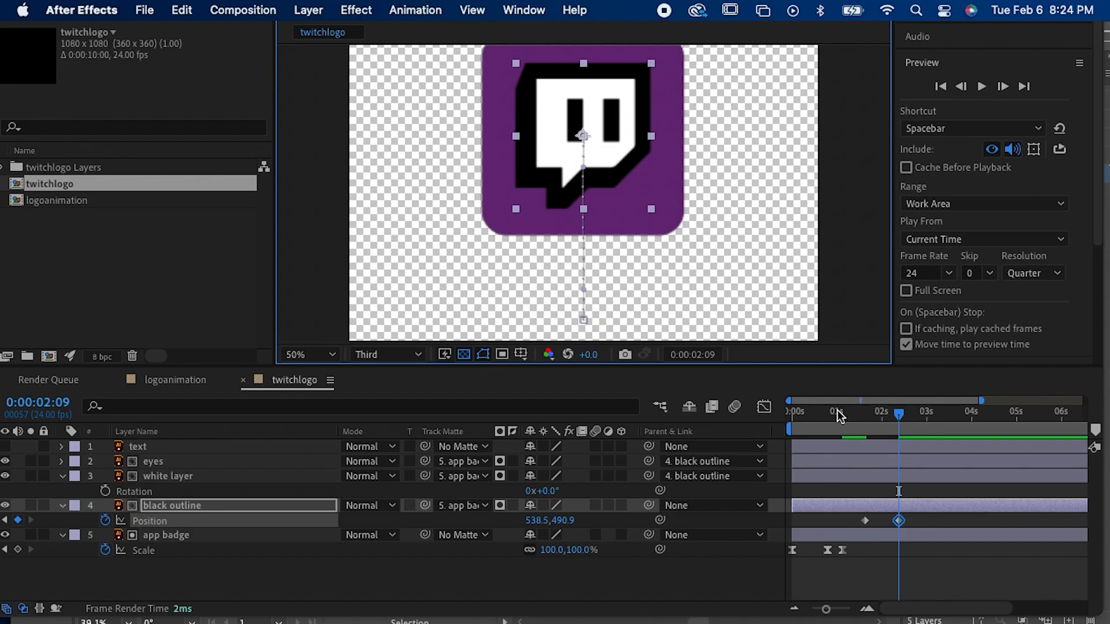
Step: Play the animation from 0:00:00:00 to check the logo sliding up into the badge
{"action": "left_click_drag", "start_coordinate": [838, 412], "coordinate": [776, 411]}
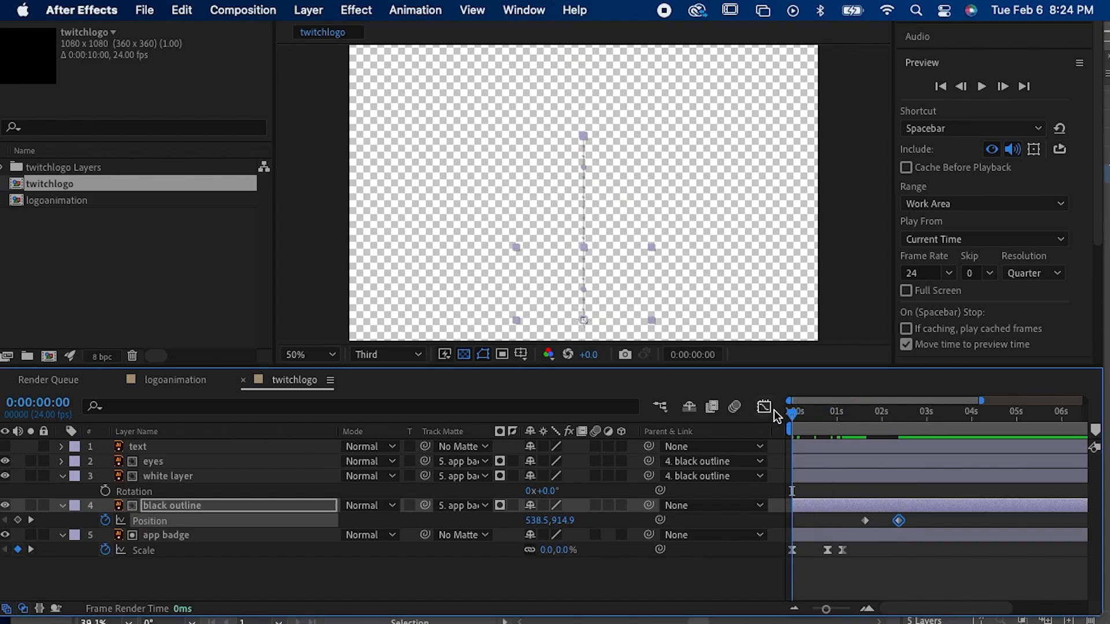
{"action": "key", "text": "space"}
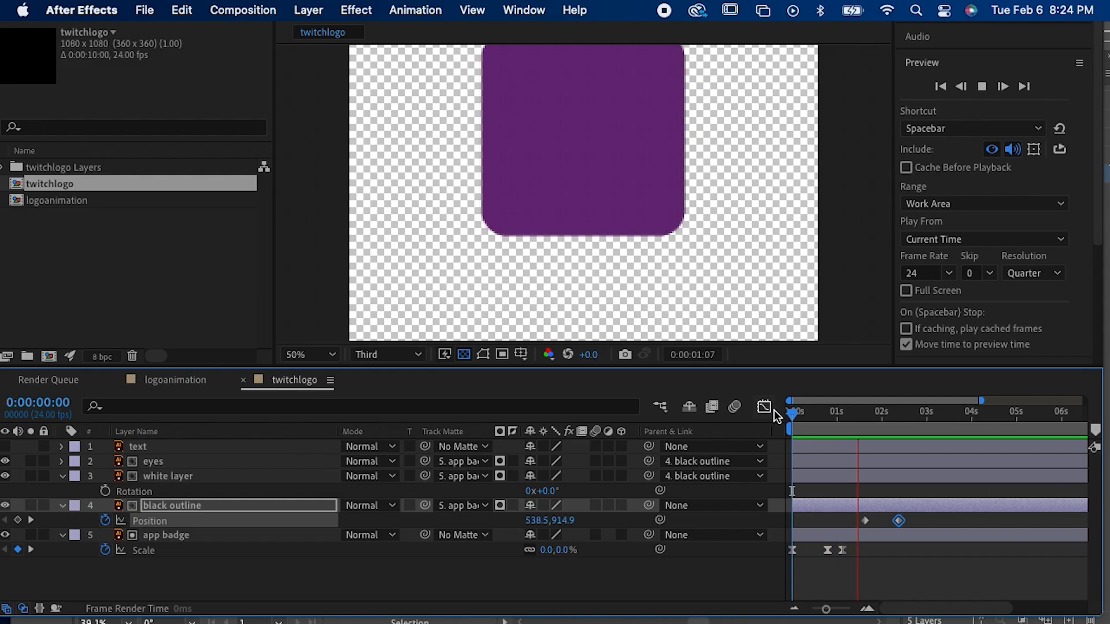
{"action": "key", "text": "space"}
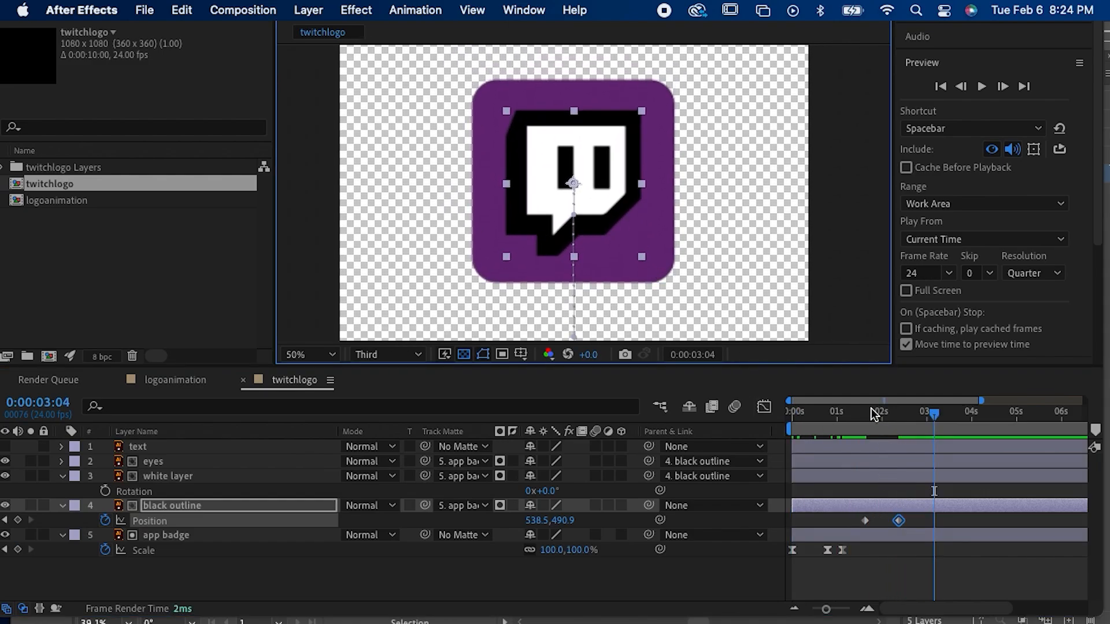
{"action": "left_click", "coordinate": [850, 413]}
{"action": "left_click_drag", "start_coordinate": [851, 414], "coordinate": [778, 425]}
{"action": "key", "text": "space"}
{"action": "key", "text": "space"}
{"action": "key", "text": "space"}
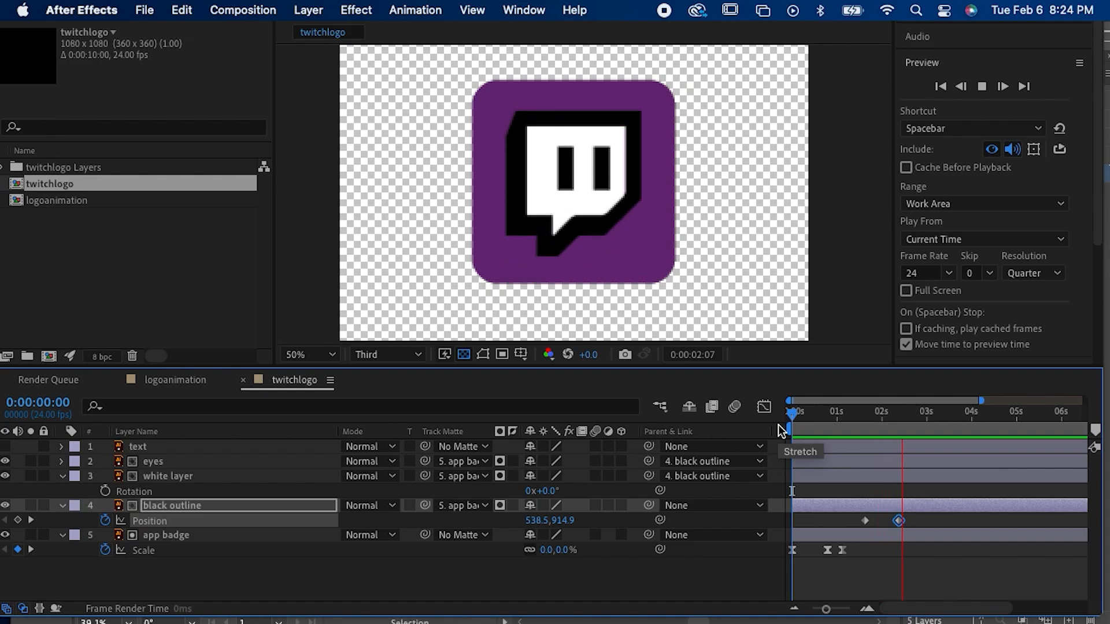
{"action": "key", "text": "space"}
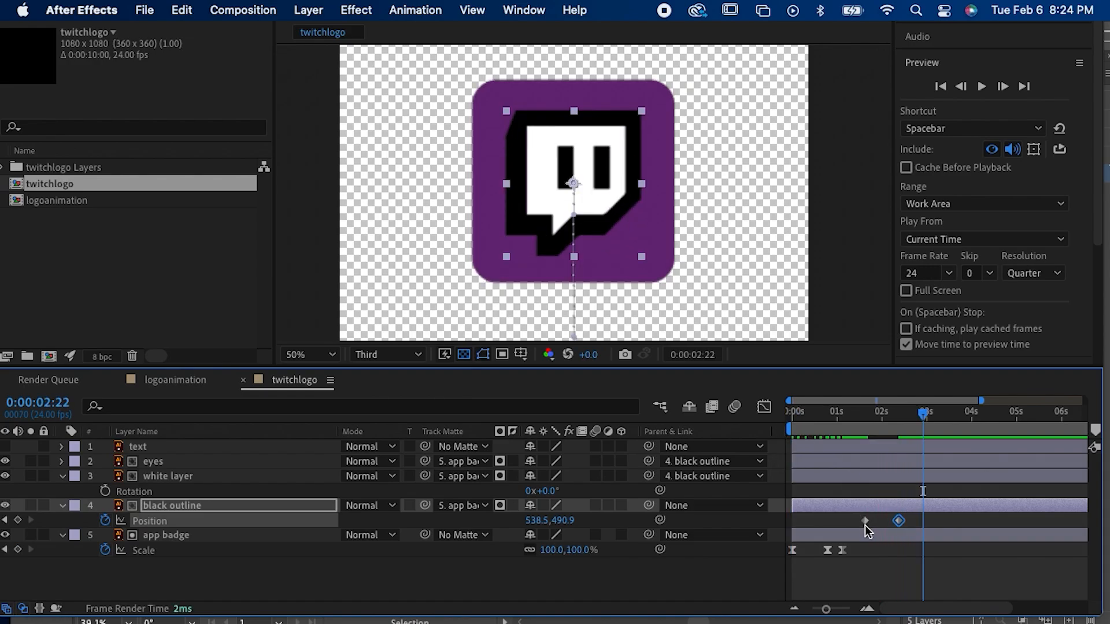
Step: Shift both of the black outline's position keyframes earlier, with the first at 0:00:01:01 and the second at 0:00:01:19
{"action": "left_click_drag", "start_coordinate": [864, 525], "coordinate": [838, 525]}
{"action": "mouse_move", "coordinate": [838, 412]}
{"action": "left_mouse_down"}
{"action": "mouse_move", "coordinate": [871, 421]}
{"action": "mouse_move", "coordinate": [838, 432]}
{"action": "left_mouse_up"}
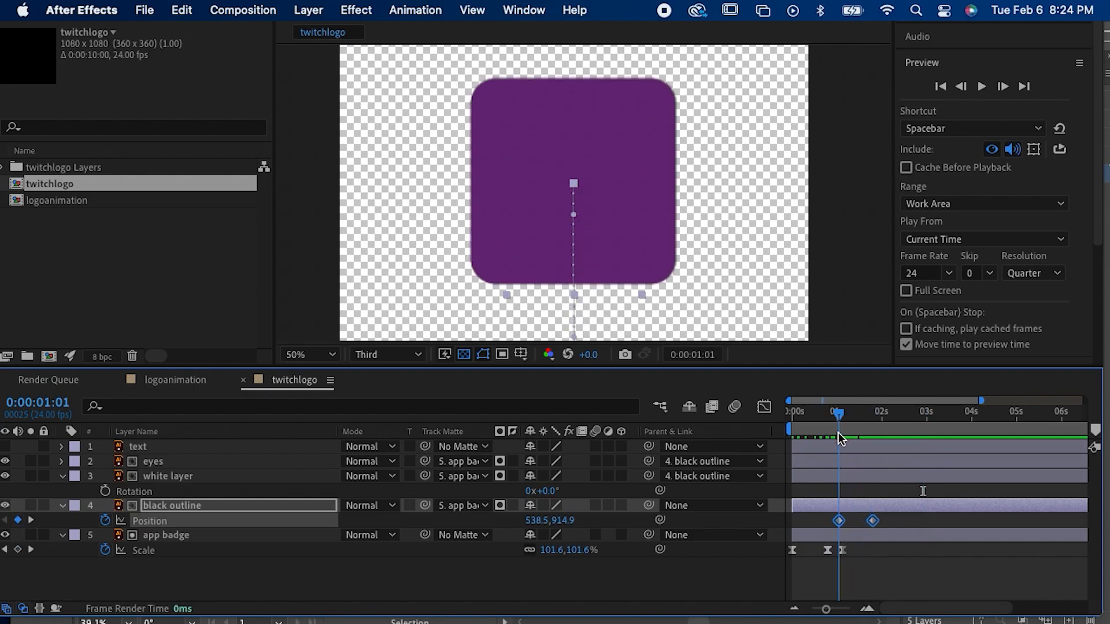
Step: Try Easy Ease on the black outline's two position keyframes, preview it, and undo the easing
{"action": "right_click", "coordinate": [871, 526]}
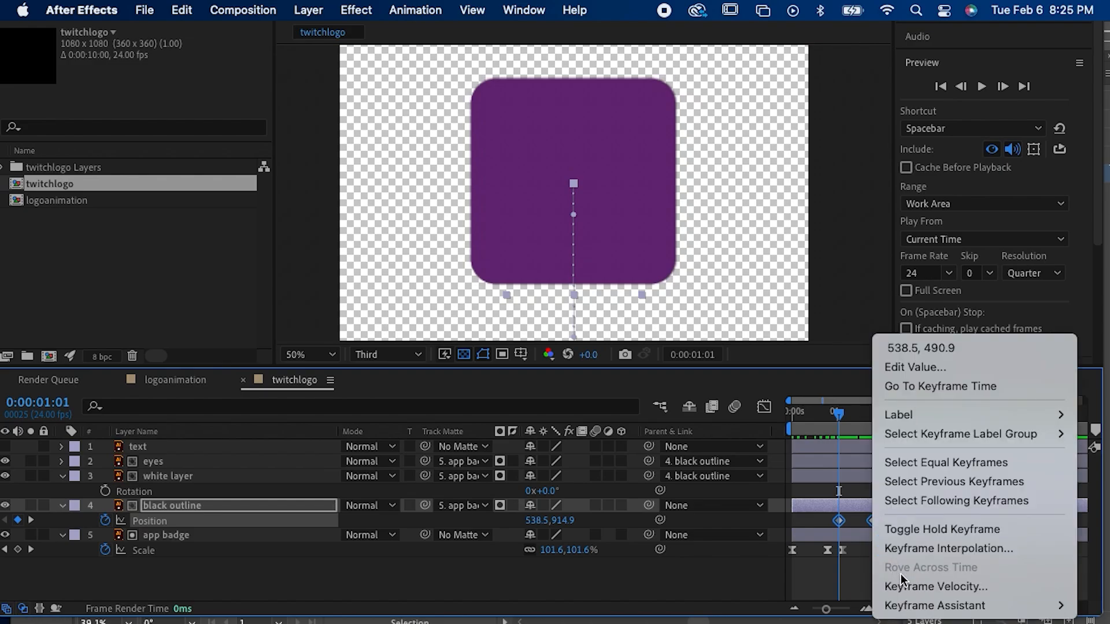
{"action": "mouse_move", "coordinate": [901, 604]}
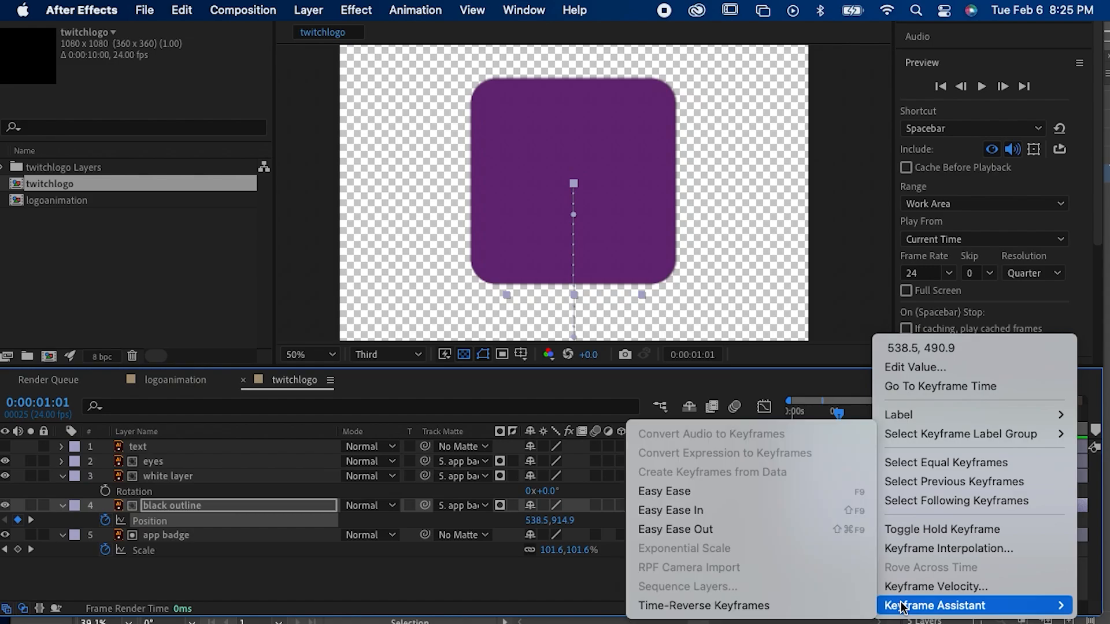
{"action": "left_click", "coordinate": [730, 498]}
{"action": "left_click", "coordinate": [824, 418]}
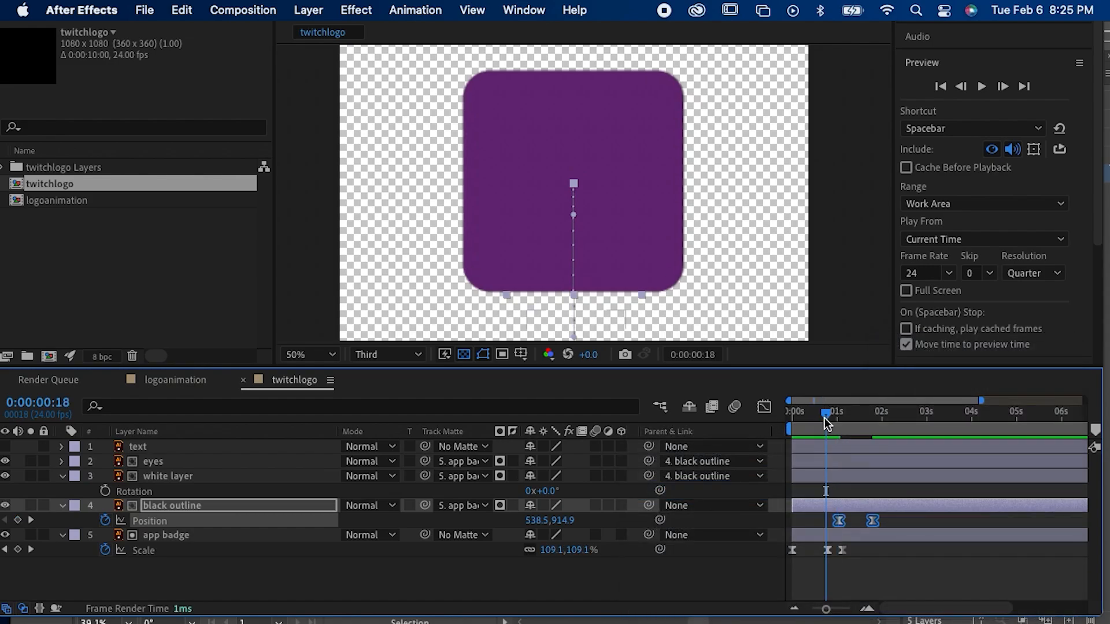
{"action": "key", "text": "space"}
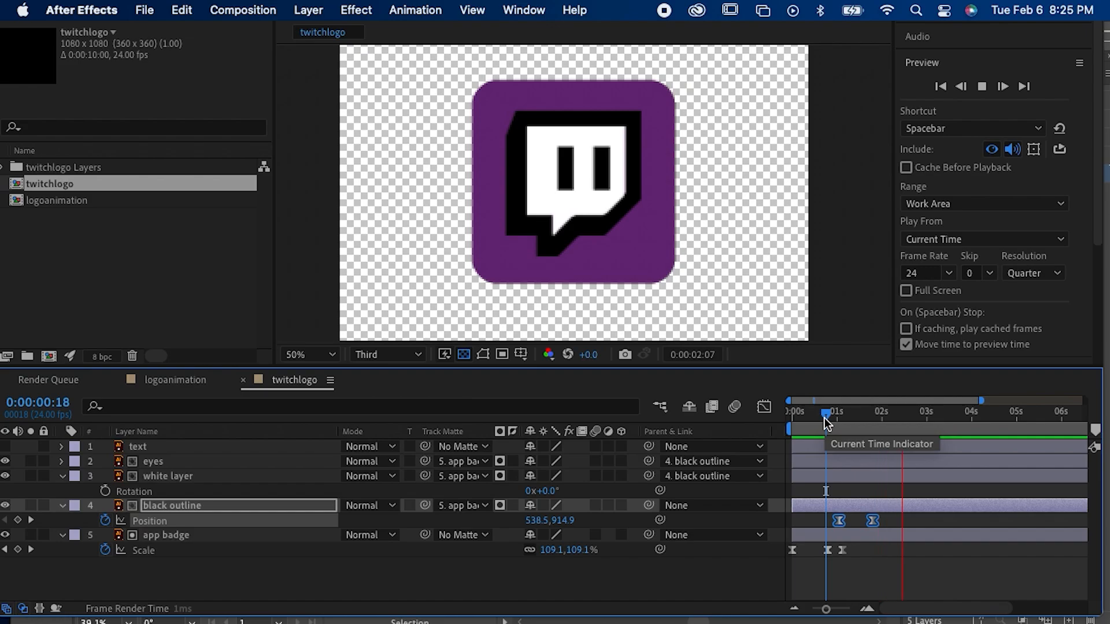
{"action": "left_click_drag", "start_coordinate": [824, 417], "coordinate": [865, 424]}
{"action": "key", "text": "j"}
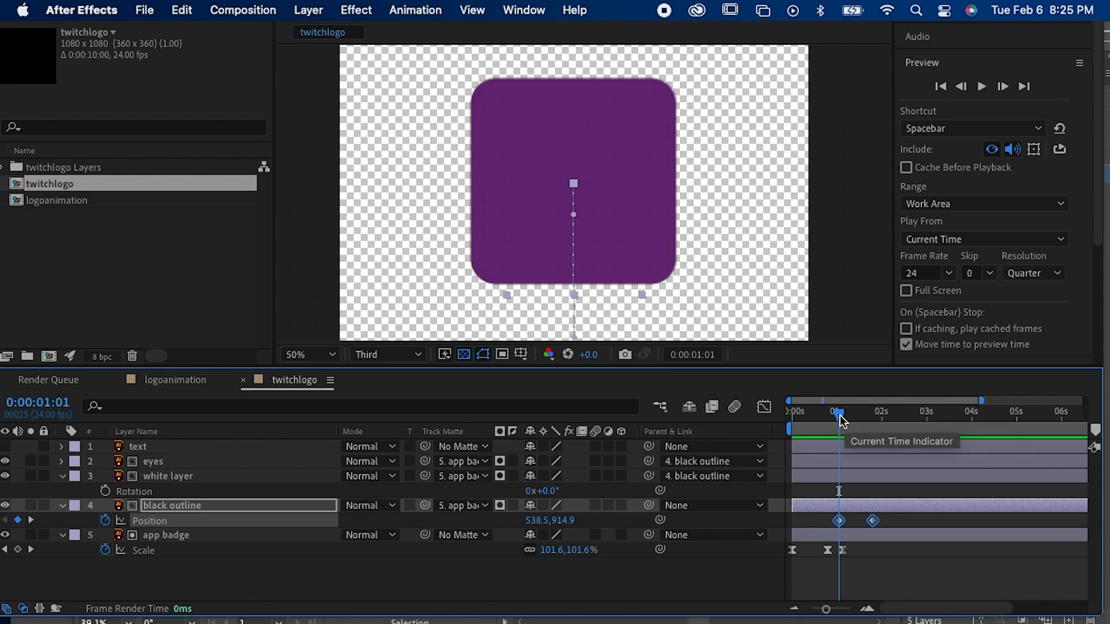
Step: Set the black outline's position to 538.5, 442.9 at 0:00:01:19 and add a 538.5, 500.9 keyframe at 0:00:02:07
{"action": "left_click_drag", "start_coordinate": [840, 415], "coordinate": [875, 435]}
{"action": "left_click", "coordinate": [865, 550]}
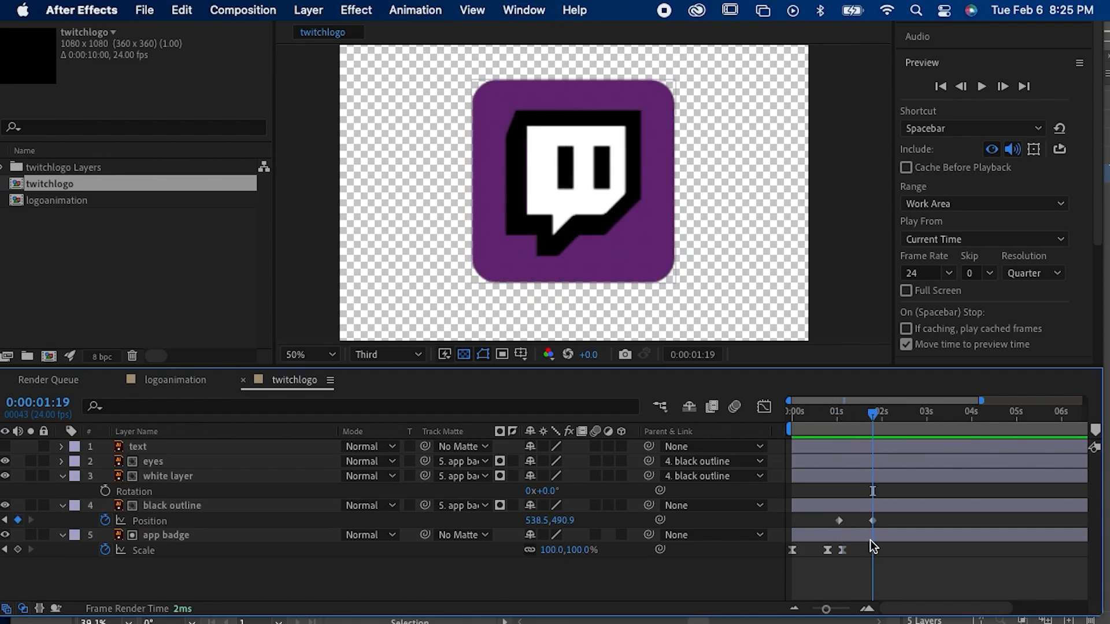
{"action": "left_click", "coordinate": [873, 520]}
{"action": "left_click_drag", "start_coordinate": [564, 197], "coordinate": [565, 177]}
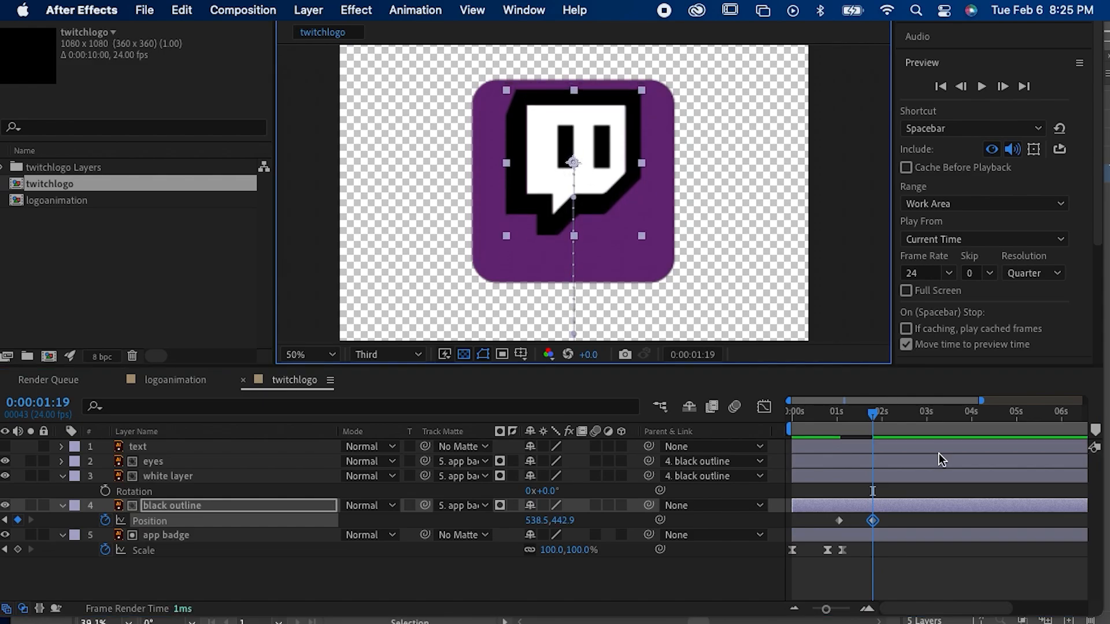
{"action": "left_click_drag", "start_coordinate": [878, 421], "coordinate": [894, 422]}
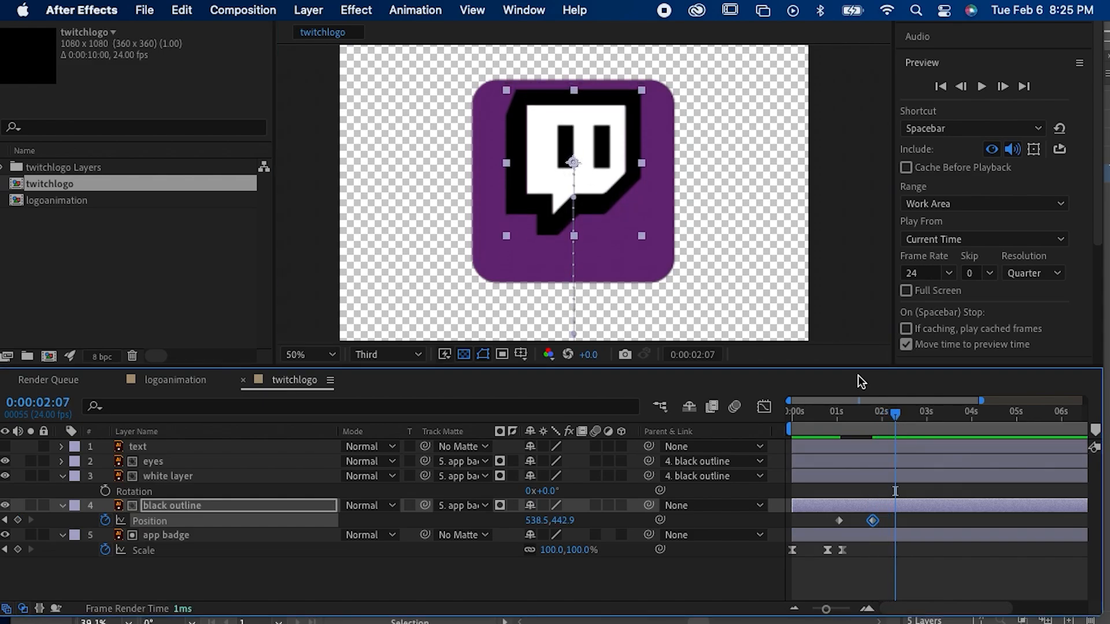
{"action": "left_click_drag", "start_coordinate": [575, 167], "coordinate": [577, 192]}
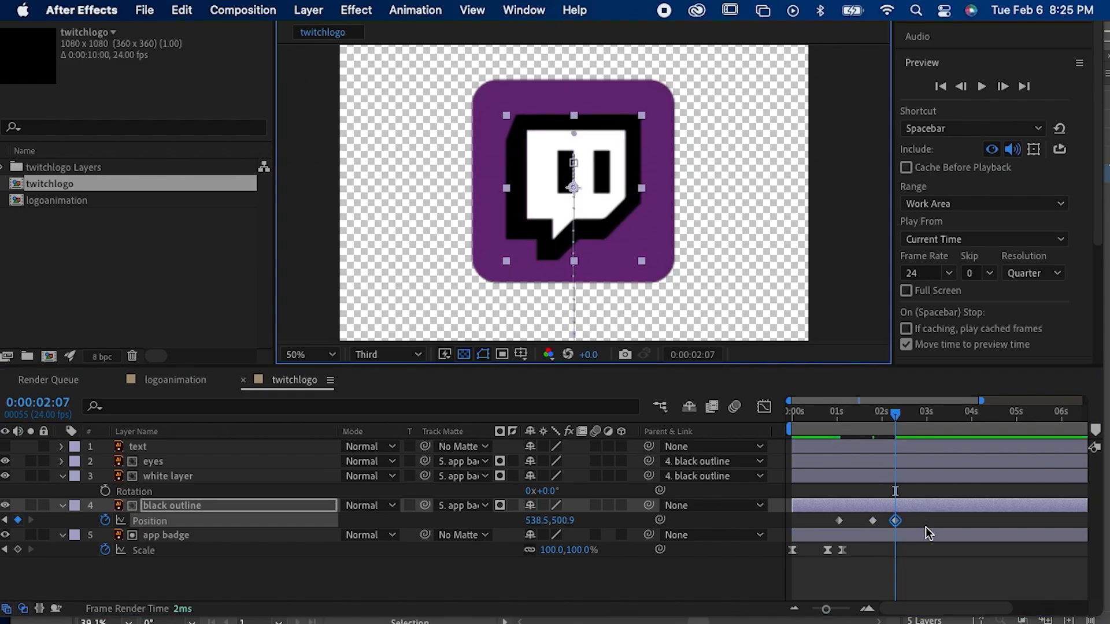
Step: Select all three of the black outline's position keyframes, preview the overshoot, and apply Easy Ease to them
{"action": "left_click_drag", "start_coordinate": [907, 529], "coordinate": [846, 522]}
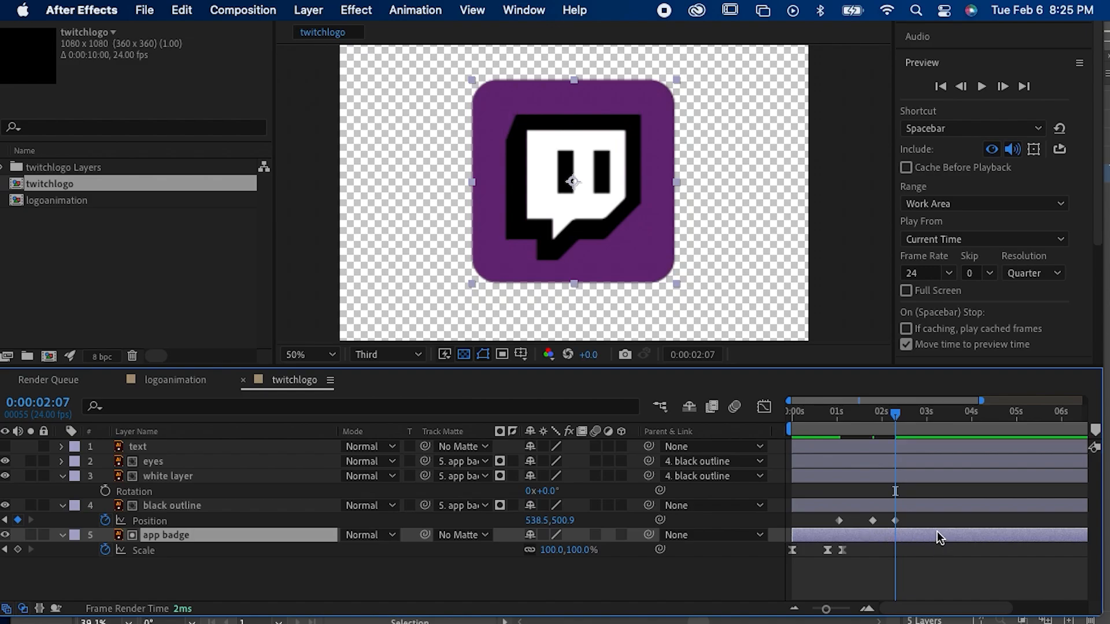
{"action": "left_click_drag", "start_coordinate": [930, 525], "coordinate": [826, 519]}
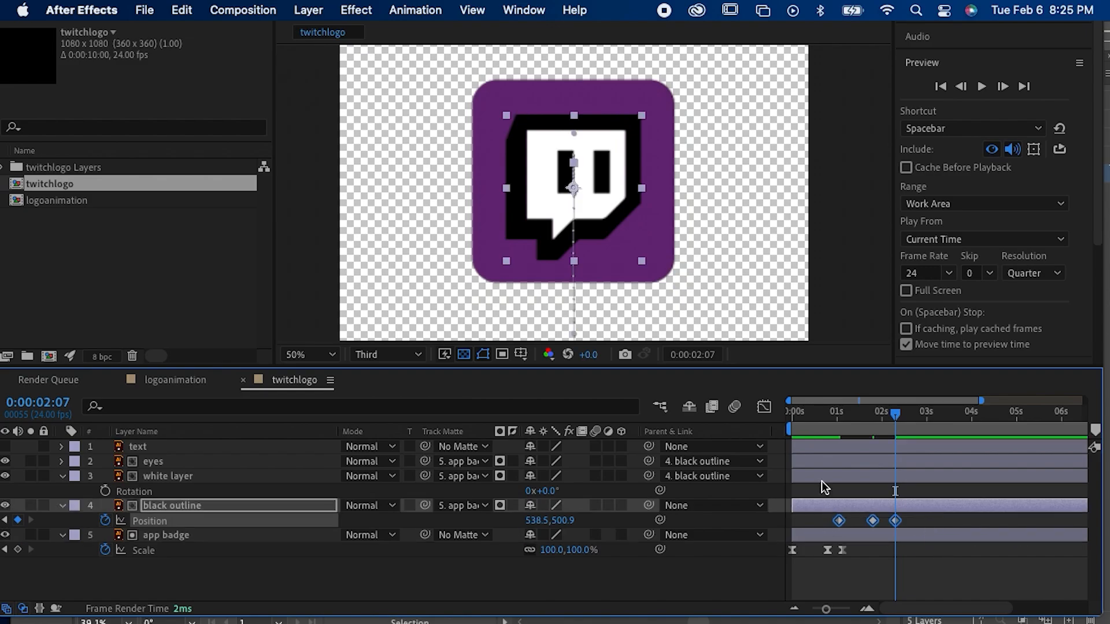
{"action": "left_click", "coordinate": [834, 413]}
{"action": "key", "text": "space"}
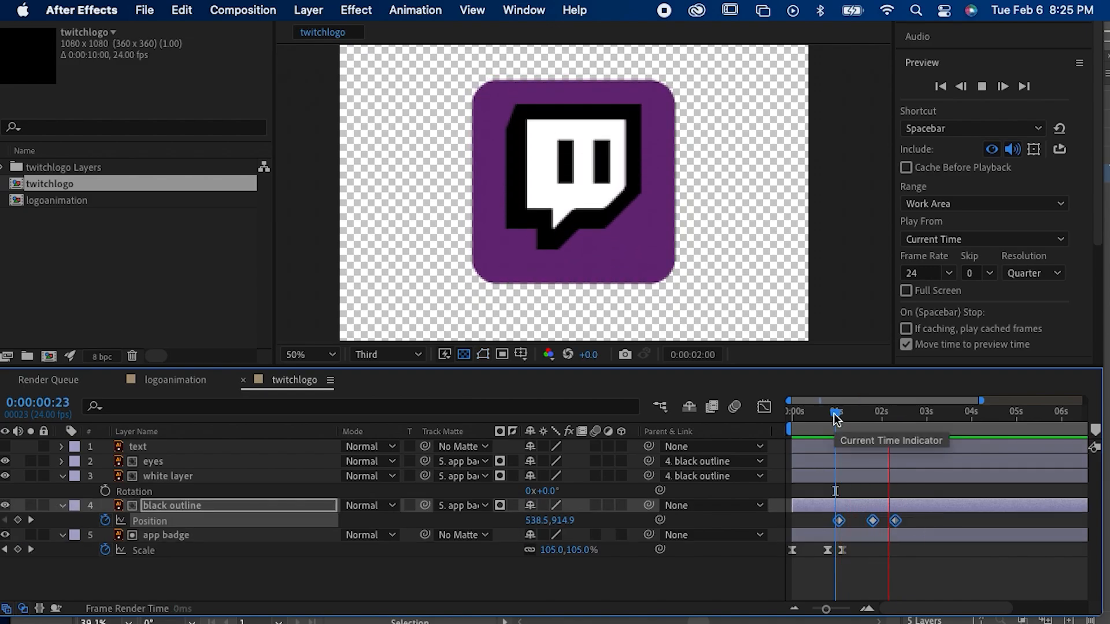
{"action": "key", "text": "space"}
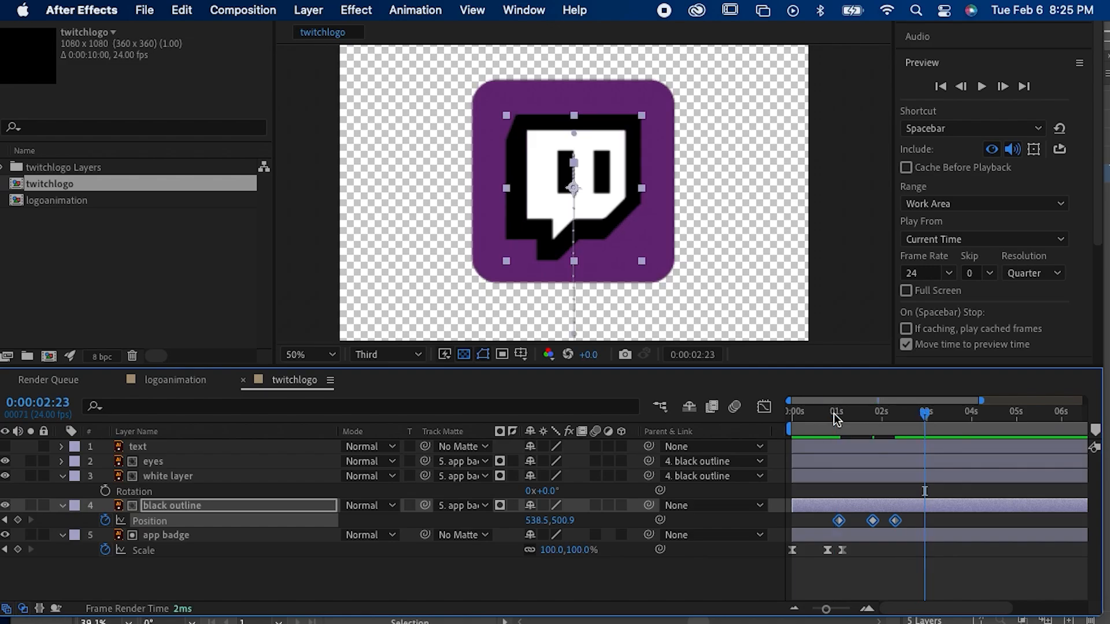
{"action": "right_click", "coordinate": [894, 521]}
{"action": "mouse_move", "coordinate": [936, 605]}
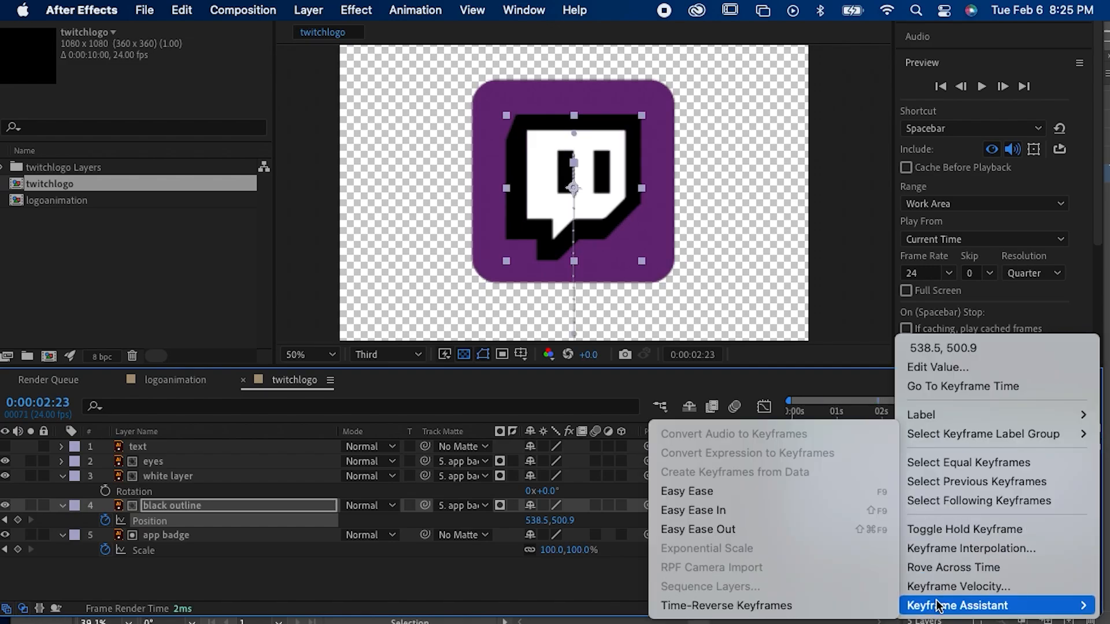
{"action": "left_click", "coordinate": [740, 493]}
Step: Replay the eased logo slide several times, including once from 0:00:00:00, and deselect the keyframes
{"action": "left_click", "coordinate": [823, 417]}
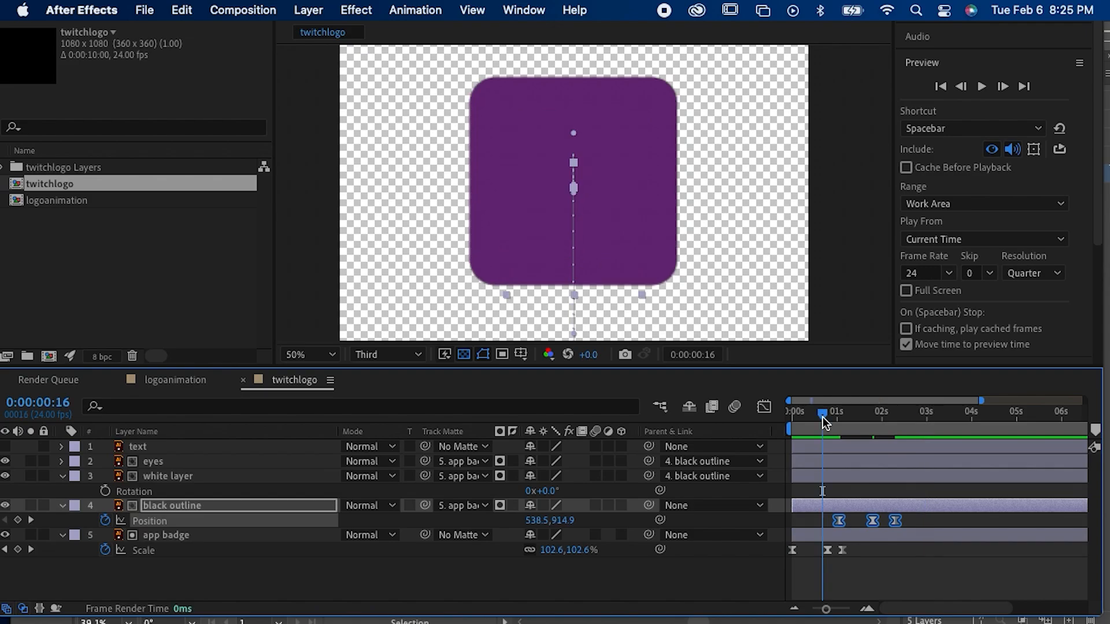
{"action": "key", "text": "space"}
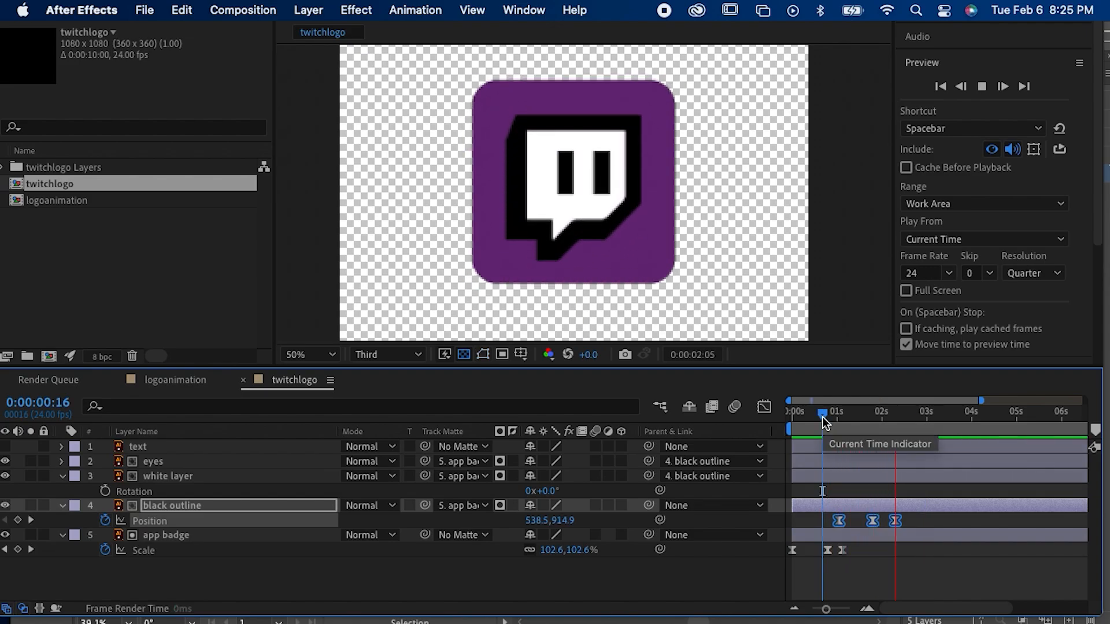
{"action": "left_click", "coordinate": [836, 426]}
{"action": "key", "text": "space"}
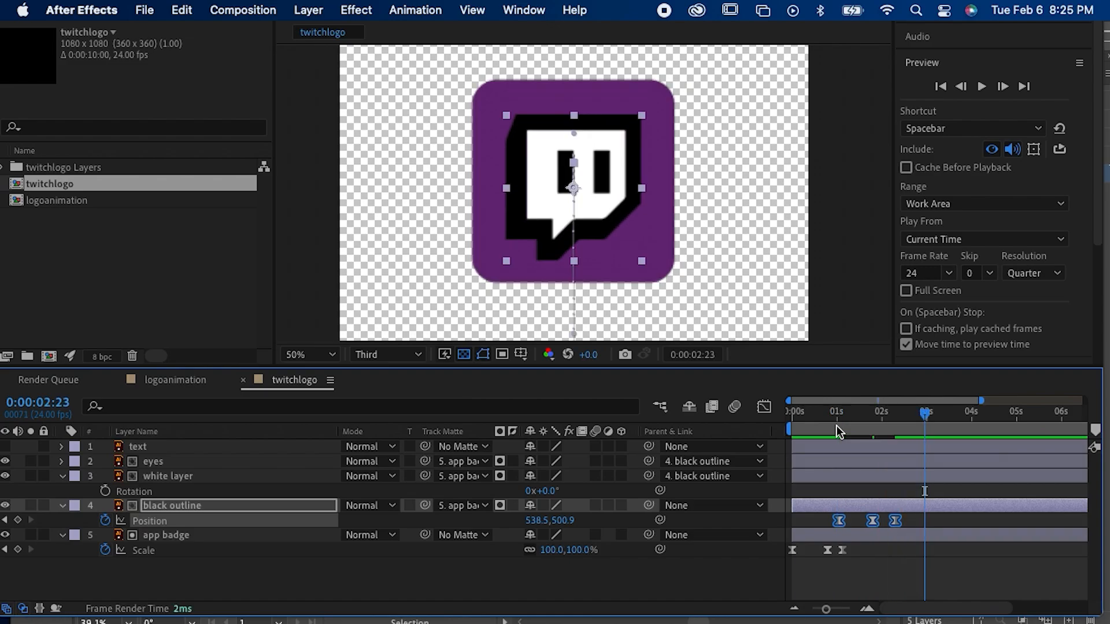
{"action": "left_click", "coordinate": [837, 426]}
{"action": "left_click", "coordinate": [791, 414]}
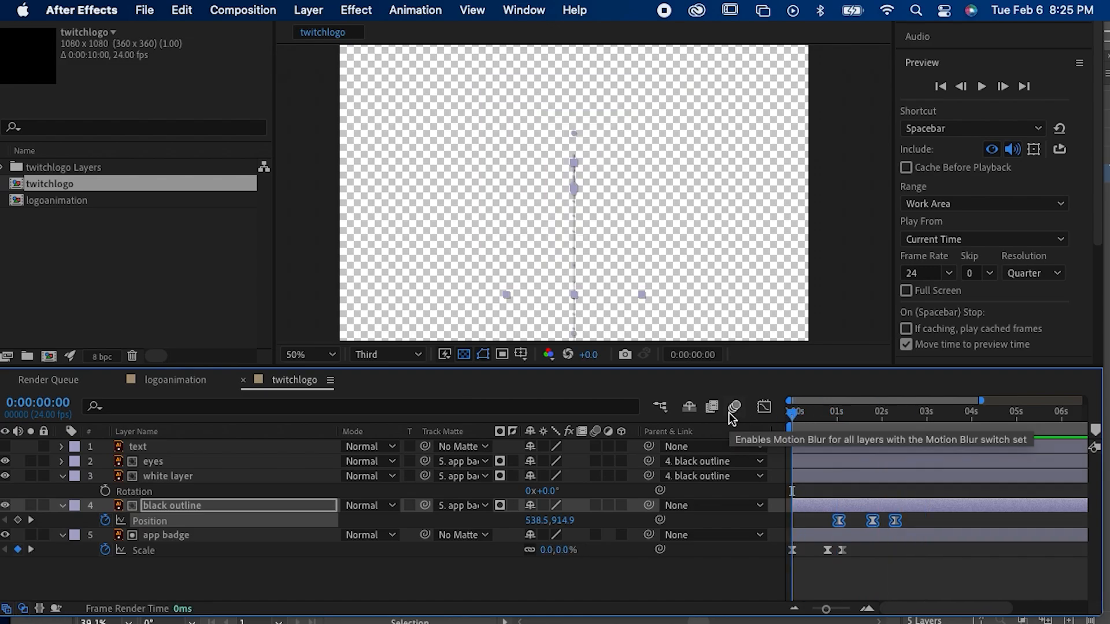
{"action": "key", "text": "space"}
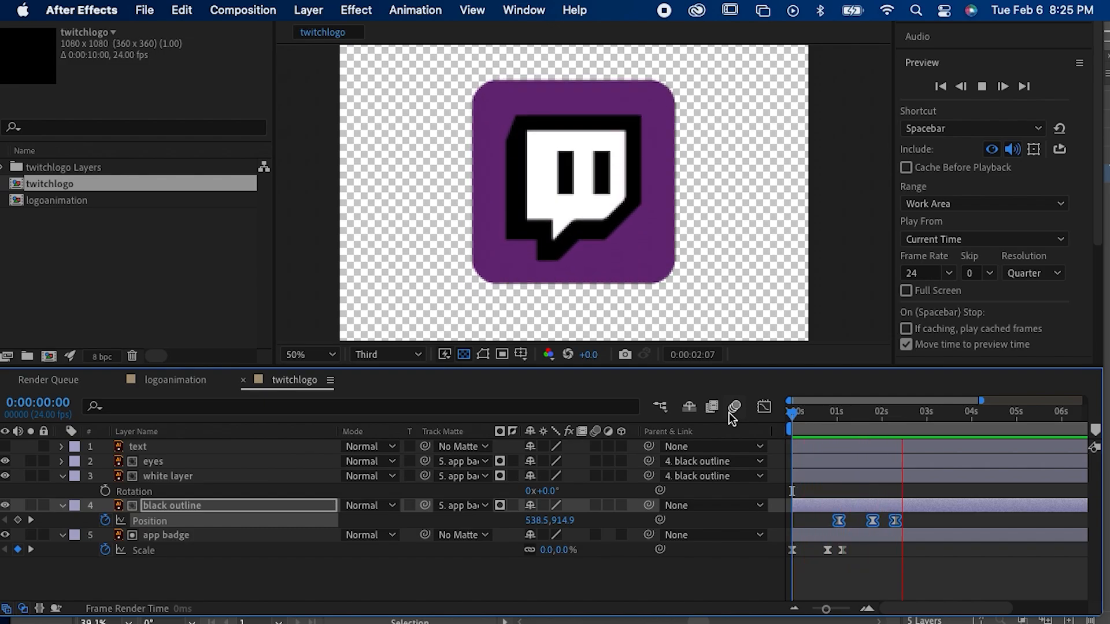
{"action": "key", "text": "space"}
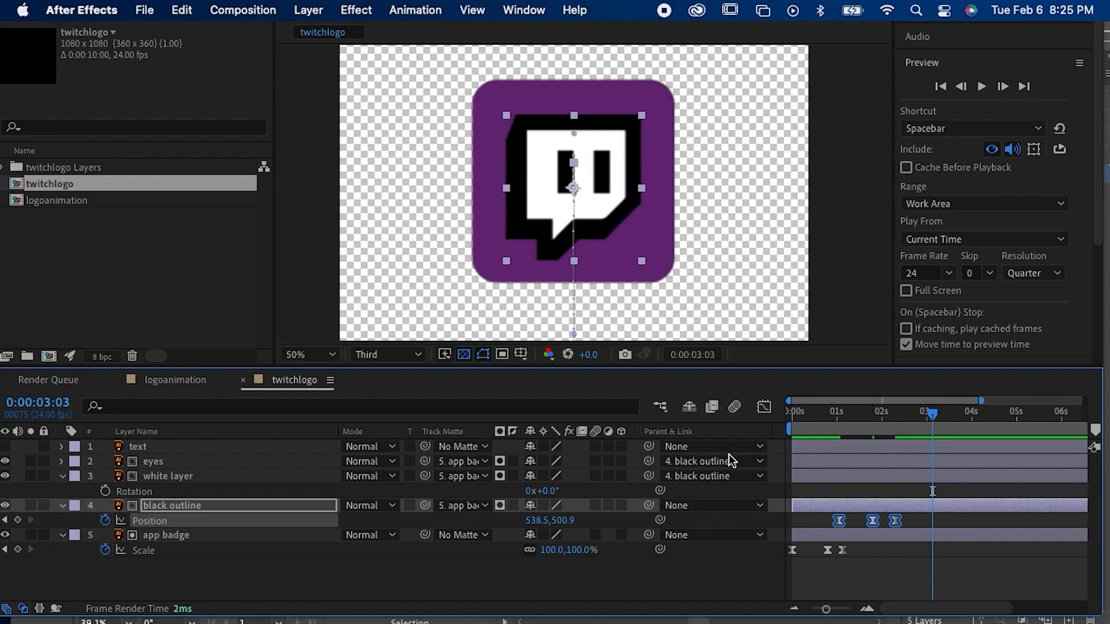
{"action": "left_click", "coordinate": [899, 574]}
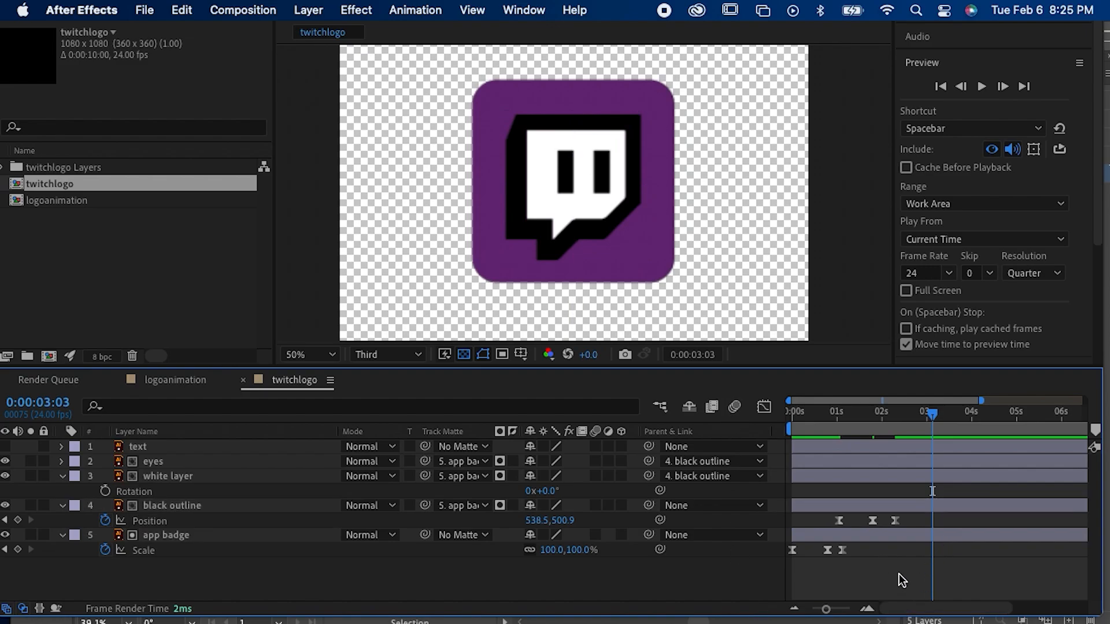
Step: Select the eyes layer and toggle its visibility off and back on
{"action": "left_click", "coordinate": [858, 462]}
{"action": "left_click", "coordinate": [6, 461]}
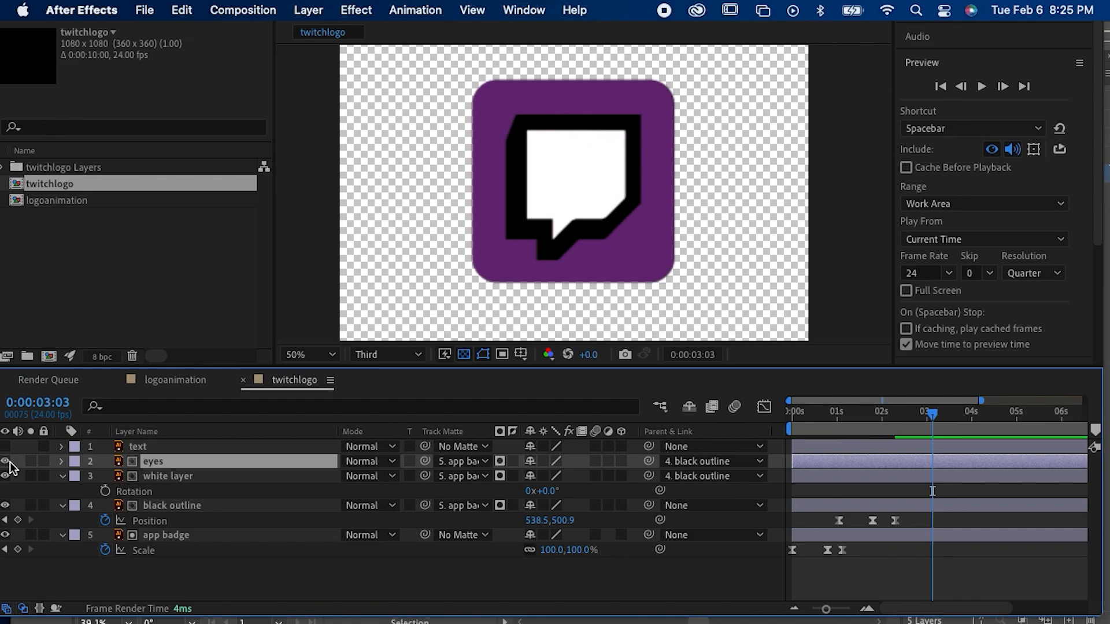
{"action": "left_click", "coordinate": [6, 461]}
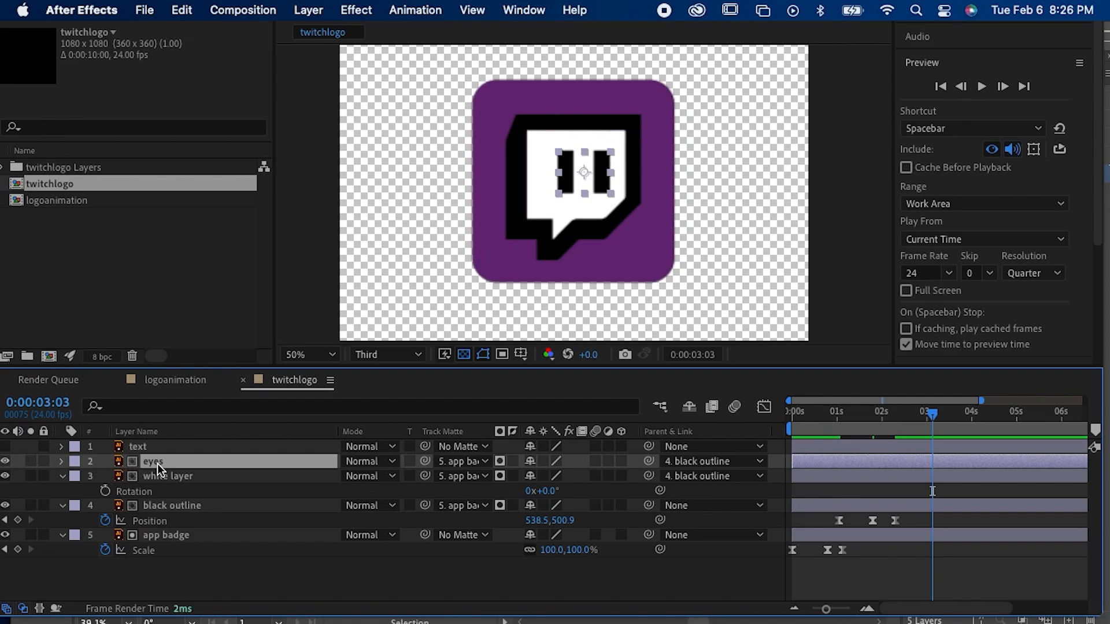
Step: Reveal the eyes layer's scale property and enlarge the eyes uniformly to 119%
{"action": "key", "text": "s"}
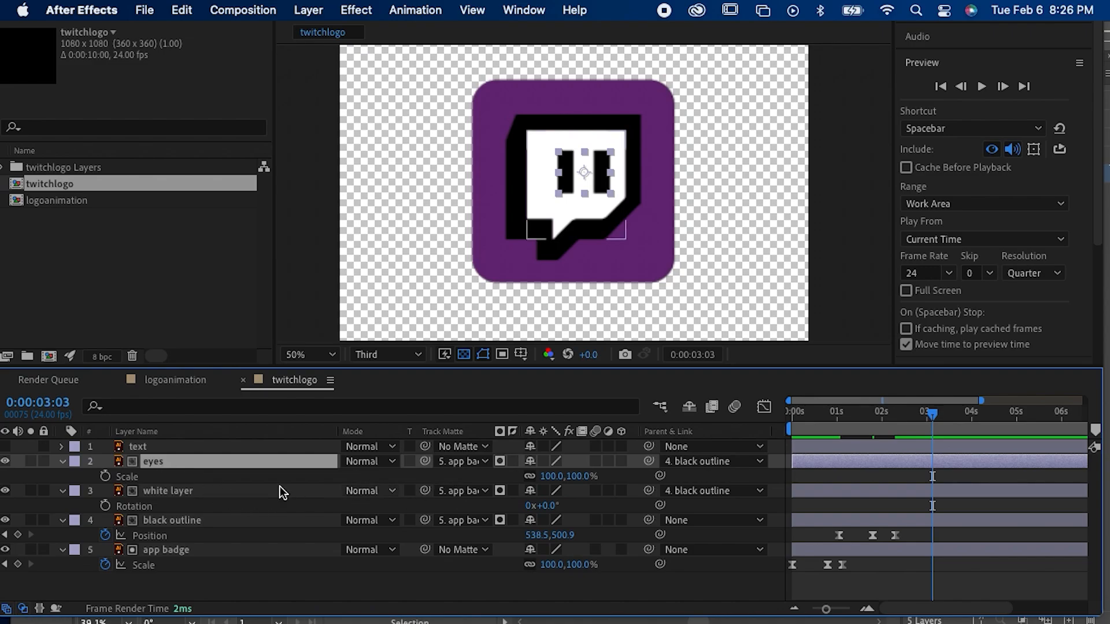
{"action": "mouse_move", "coordinate": [541, 475]}
{"action": "left_mouse_down"}
{"action": "mouse_move", "coordinate": [493, 475]}
{"action": "mouse_move", "coordinate": [549, 476]}
{"action": "left_mouse_up"}
{"action": "key", "text": "super+z"}
{"action": "right_click", "coordinate": [554, 477]}
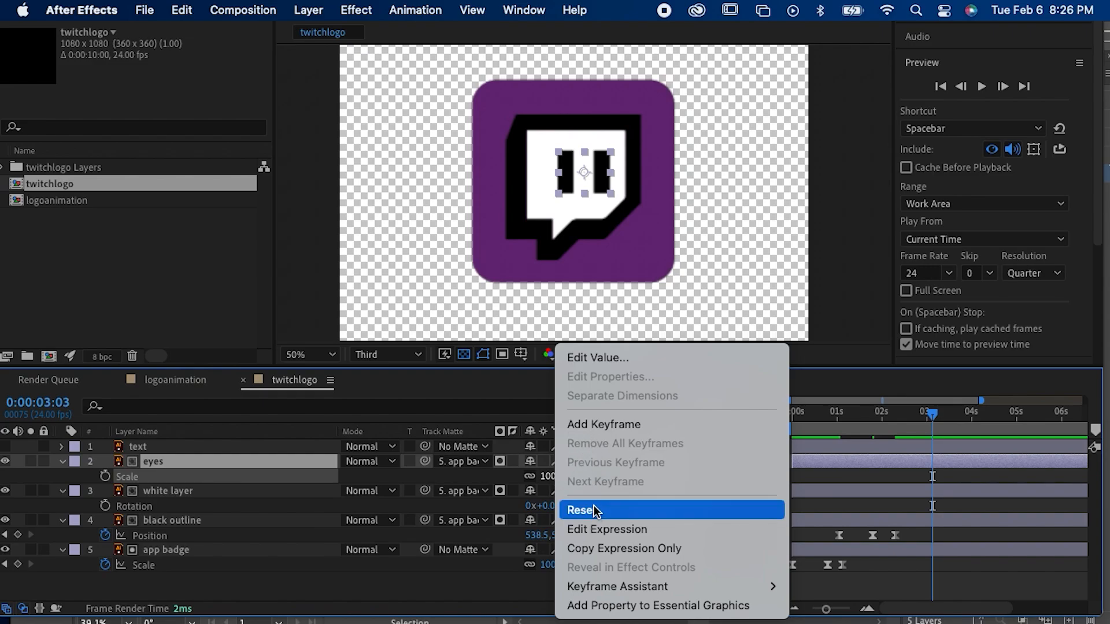
{"action": "left_click", "coordinate": [480, 411]}
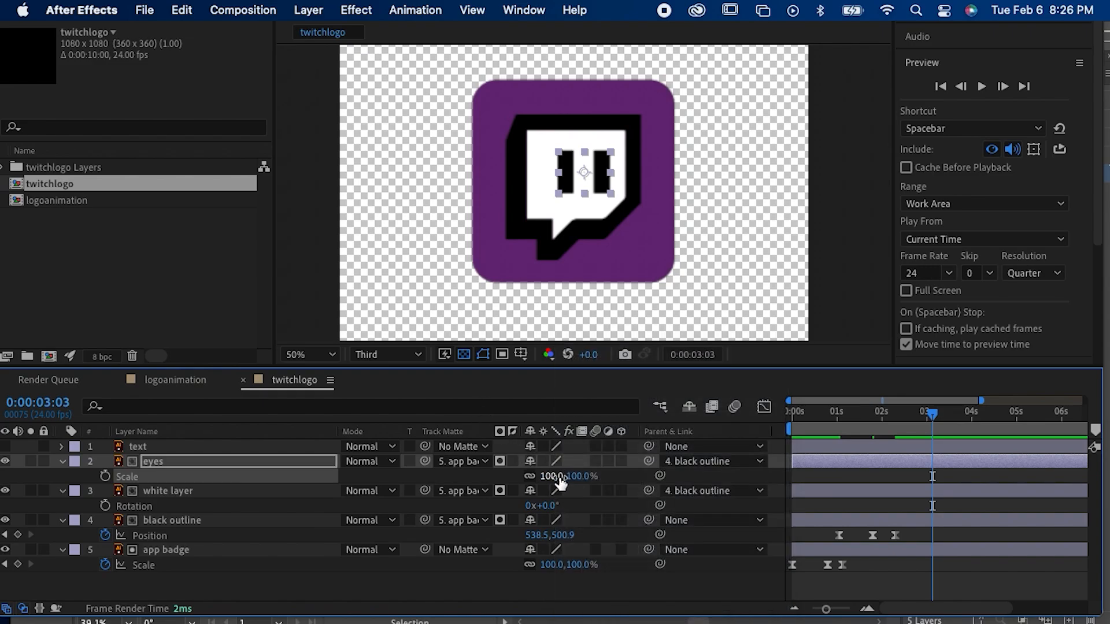
{"action": "left_click_drag", "start_coordinate": [564, 477], "coordinate": [579, 477]}
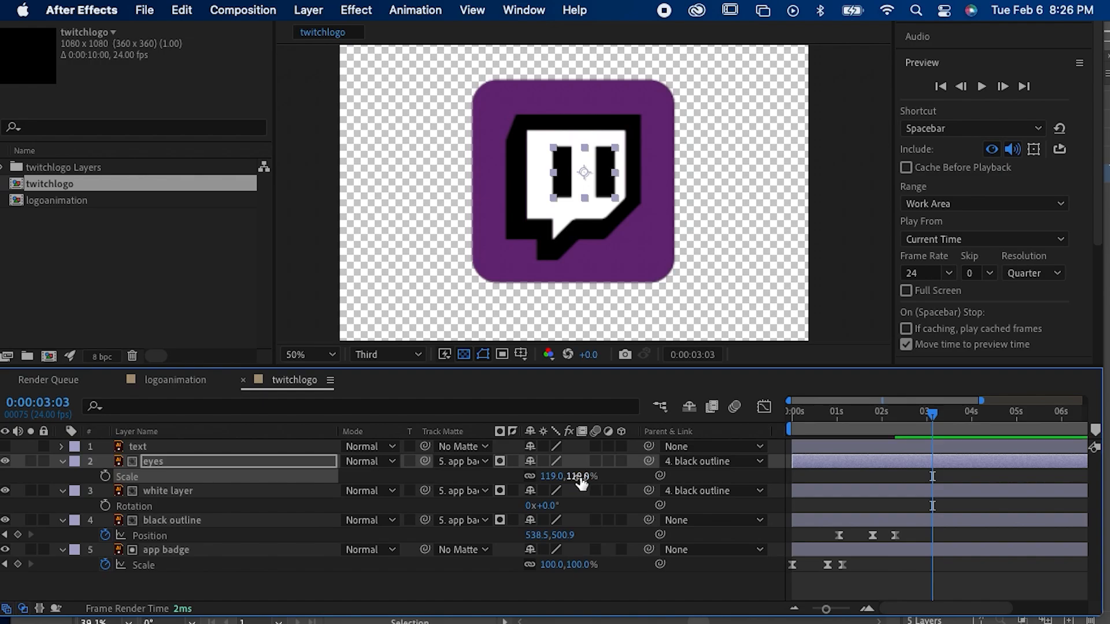
{"action": "right_click", "coordinate": [580, 477]}
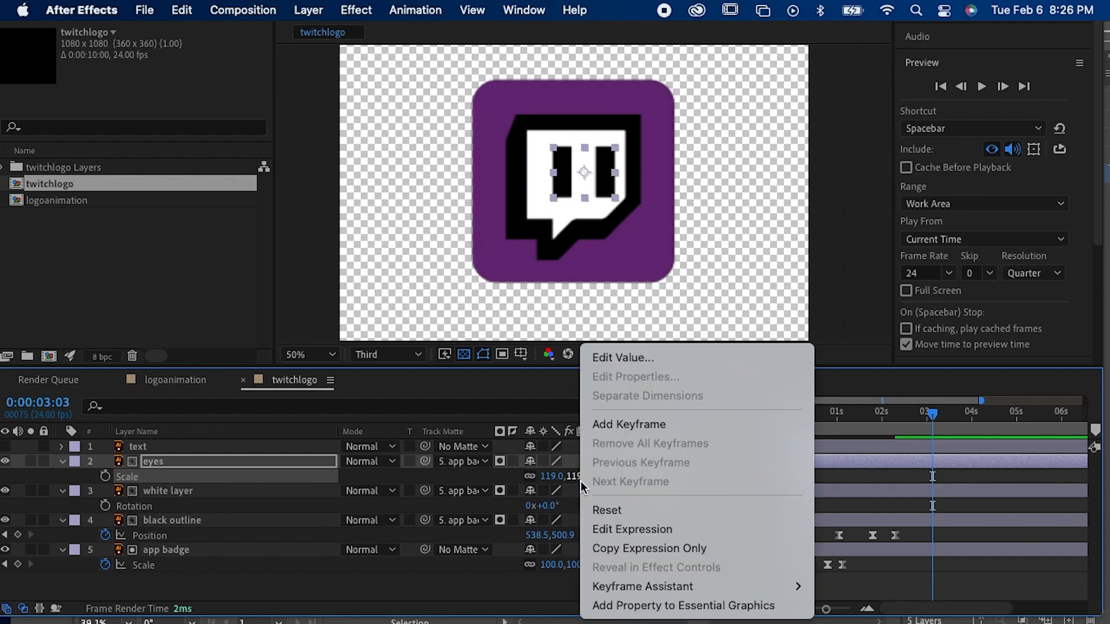
{"action": "left_click", "coordinate": [482, 588]}
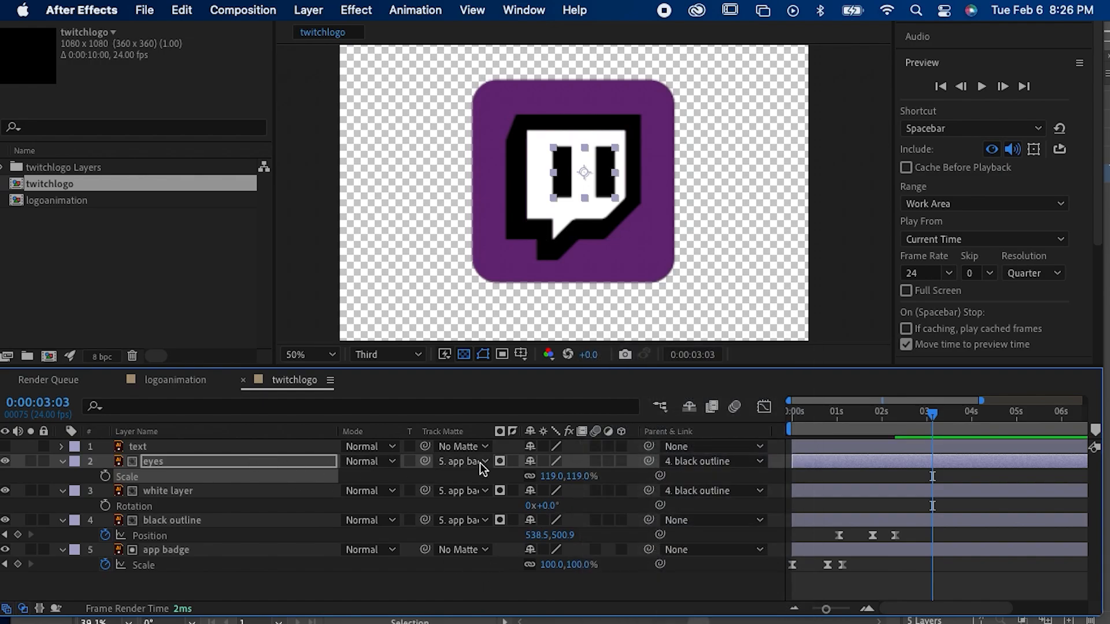
{"action": "right_click", "coordinate": [547, 475]}
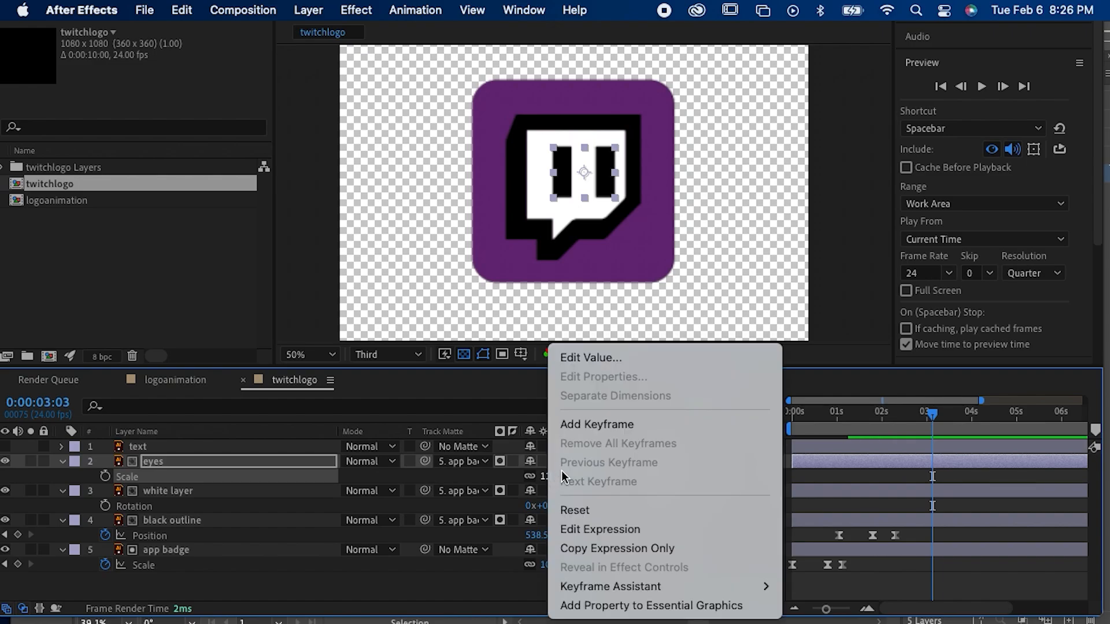
{"action": "left_click", "coordinate": [381, 601]}
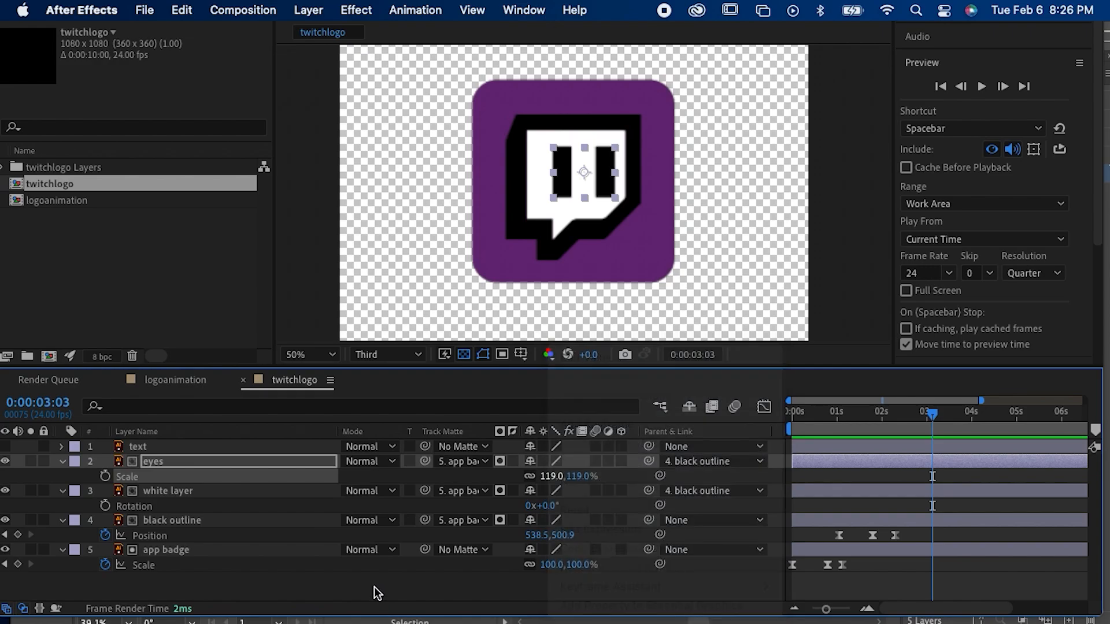
{"action": "left_click", "coordinate": [858, 469]}
{"action": "left_click", "coordinate": [845, 490]}
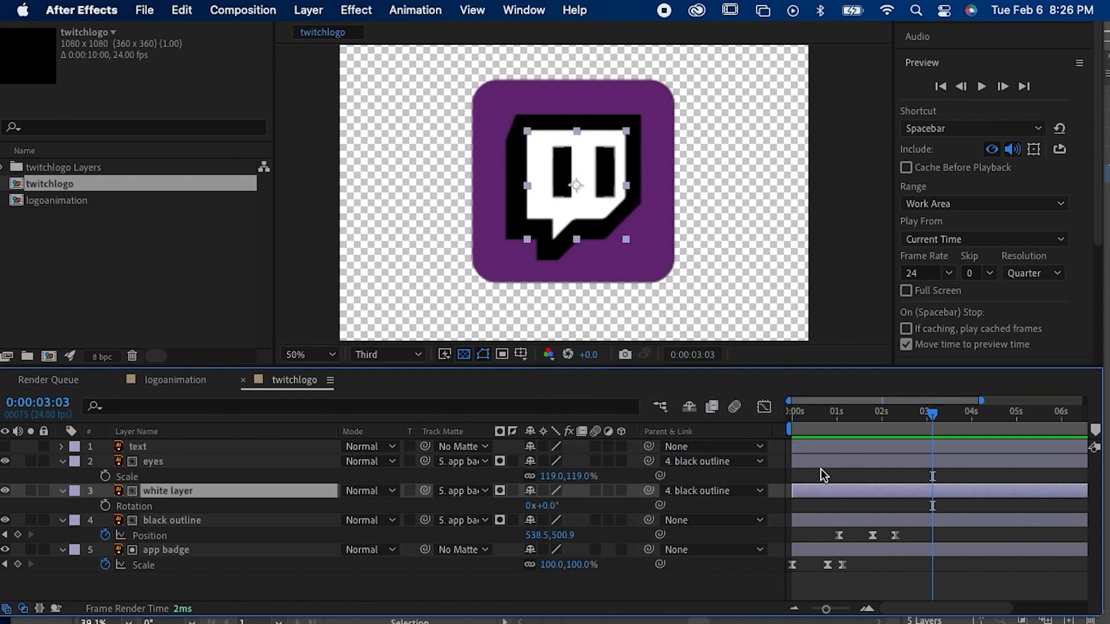
{"action": "left_click", "coordinate": [816, 465]}
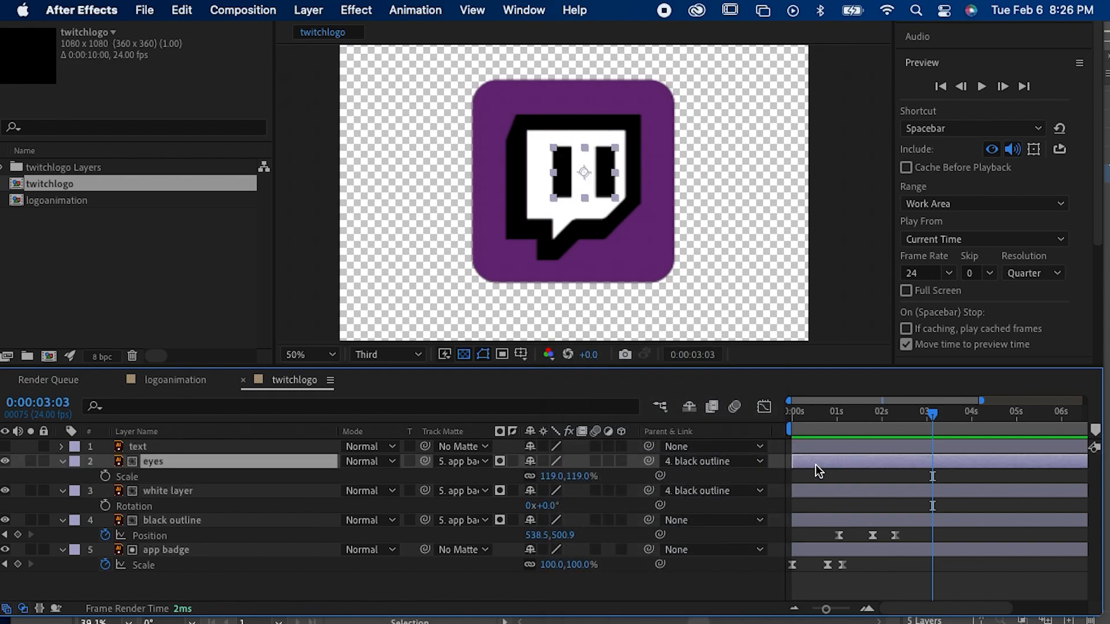
Step: Unlink the eyes' scale proportions, try adjusting width and height separately, and undo the trial changes
{"action": "right_click", "coordinate": [541, 476]}
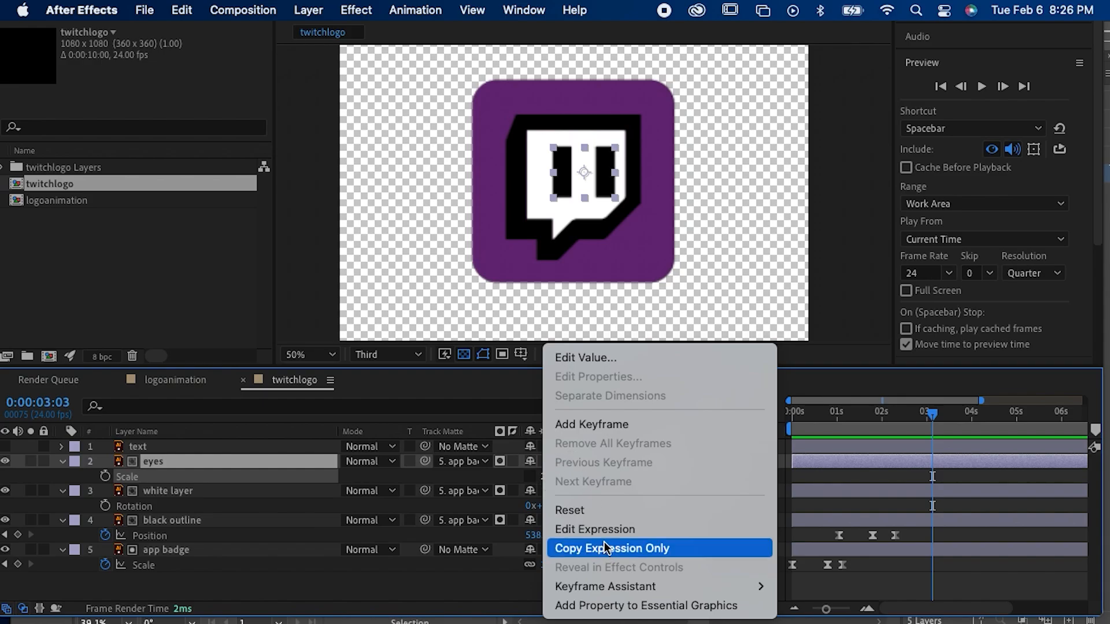
{"action": "left_click", "coordinate": [880, 491]}
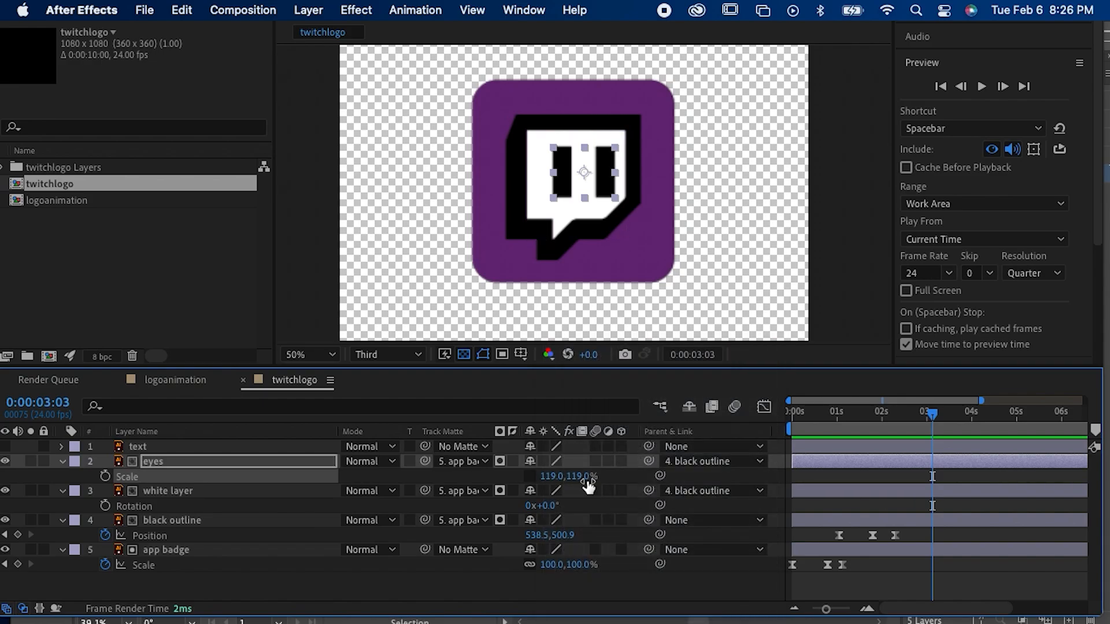
{"action": "mouse_move", "coordinate": [582, 476]}
{"action": "left_mouse_down"}
{"action": "mouse_move", "coordinate": [599, 484]}
{"action": "mouse_move", "coordinate": [563, 486]}
{"action": "left_mouse_up"}
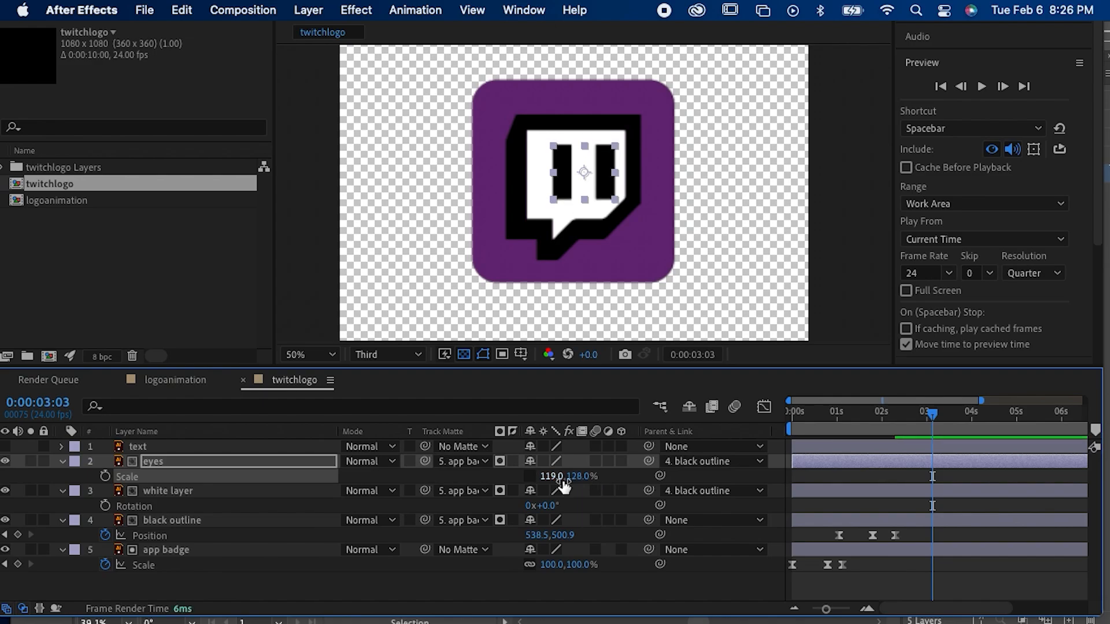
{"action": "key", "text": "super+z"}
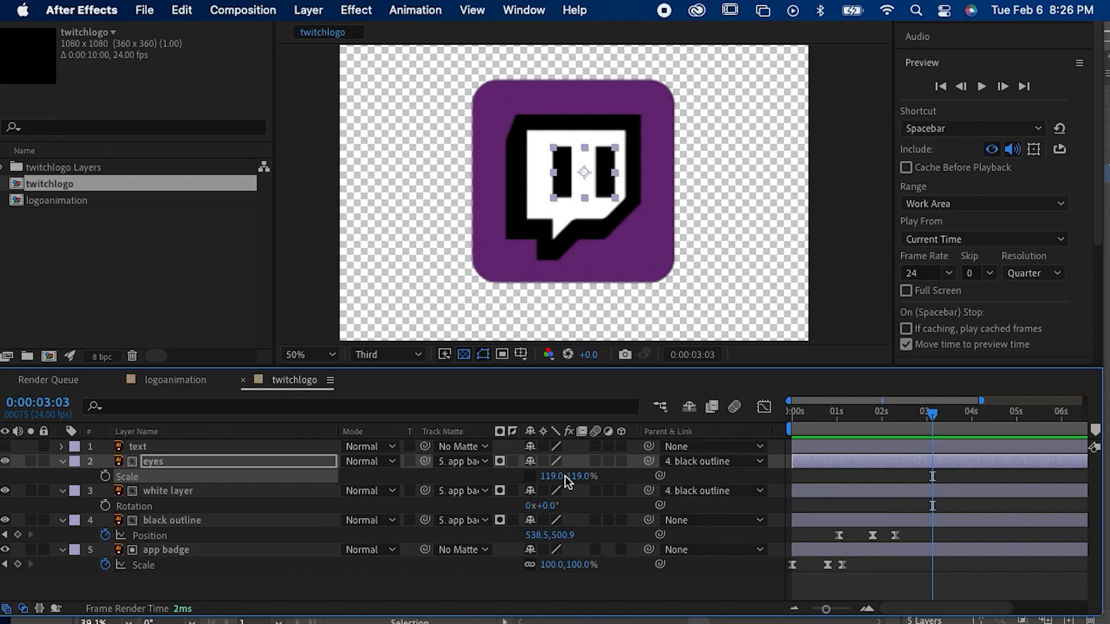
{"action": "left_click_drag", "start_coordinate": [581, 476], "coordinate": [571, 476]}
{"action": "key", "text": "ctrl+z"}
{"action": "left_click_drag", "start_coordinate": [555, 476], "coordinate": [582, 484]}
{"action": "key", "text": "ctrl+z"}
{"action": "left_click", "coordinate": [105, 476]}
{"action": "left_click_drag", "start_coordinate": [930, 476], "coordinate": [887, 479]}
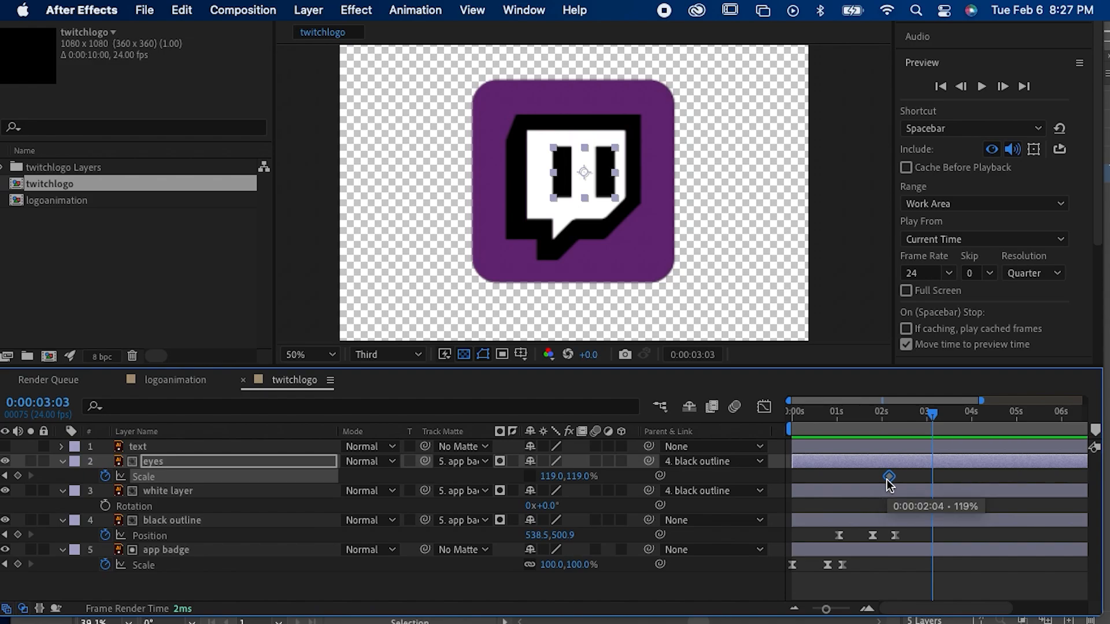
{"action": "key", "text": "super+z"}
{"action": "key", "text": "super+z"}
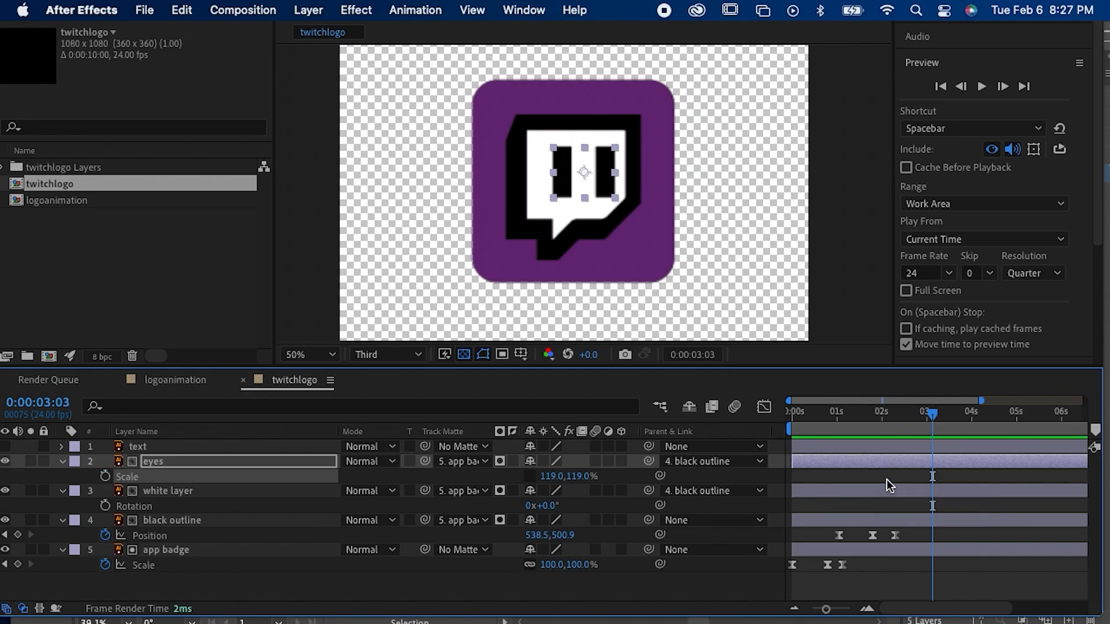
Step: Set the eyes' horizontal scale to 100% and start scale keyframing at 0:00:02:07
{"action": "left_click", "coordinate": [551, 476]}
{"action": "type", "text": "100"}
{"action": "key", "text": "Return"}
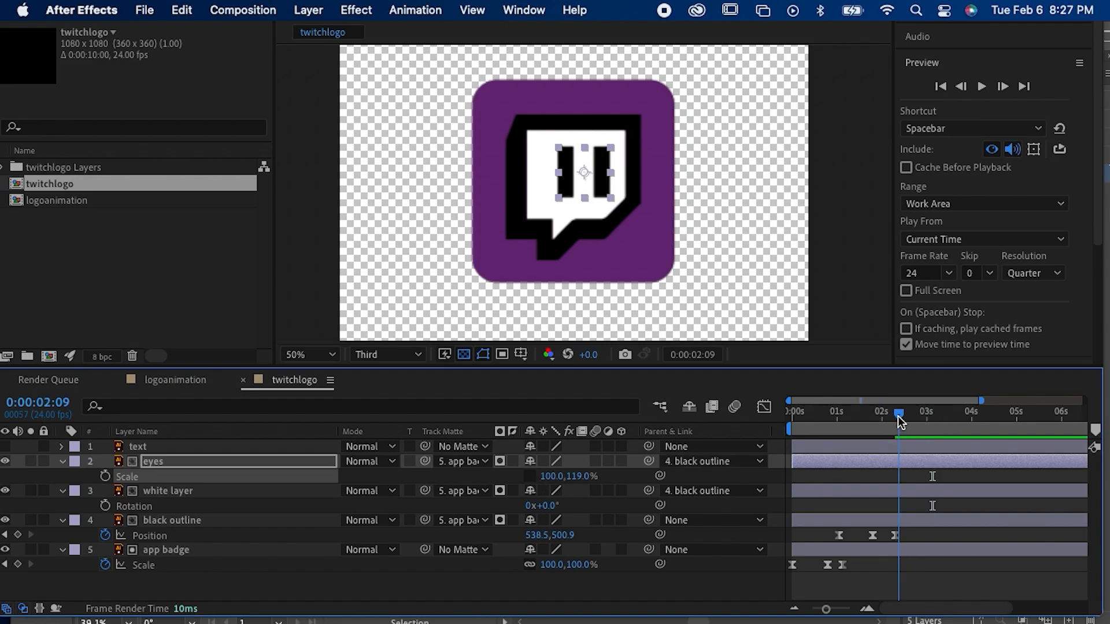
{"action": "mouse_move", "coordinate": [899, 417]}
{"action": "left_mouse_down"}
{"action": "mouse_move", "coordinate": [866, 427]}
{"action": "mouse_move", "coordinate": [877, 415]}
{"action": "mouse_move", "coordinate": [896, 423]}
{"action": "left_mouse_up"}
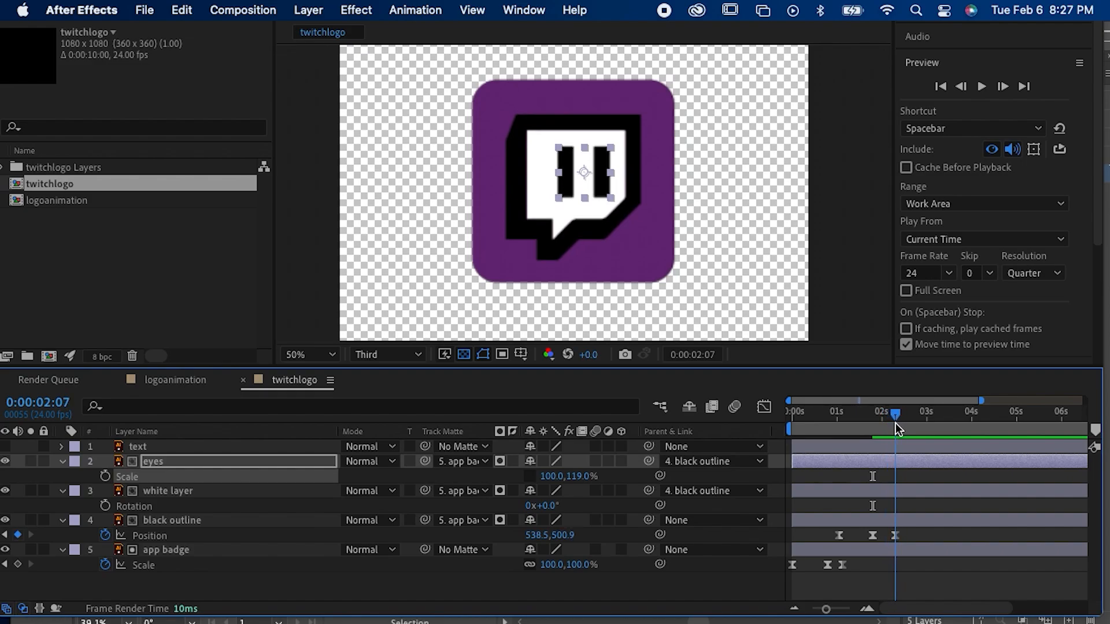
{"action": "left_click", "coordinate": [105, 476]}
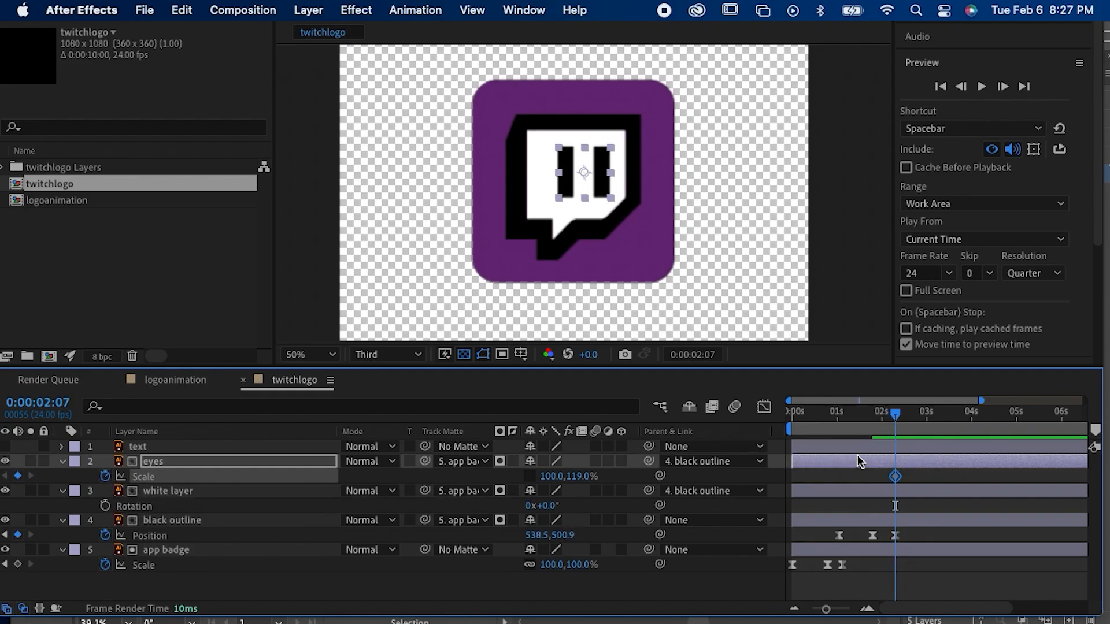
Step: Set the eyes' vertical scale to 1% at 0:00:02:15 and paste a copy of the first scale keyframe at 0:00:02:20
{"action": "left_click", "coordinate": [910, 414]}
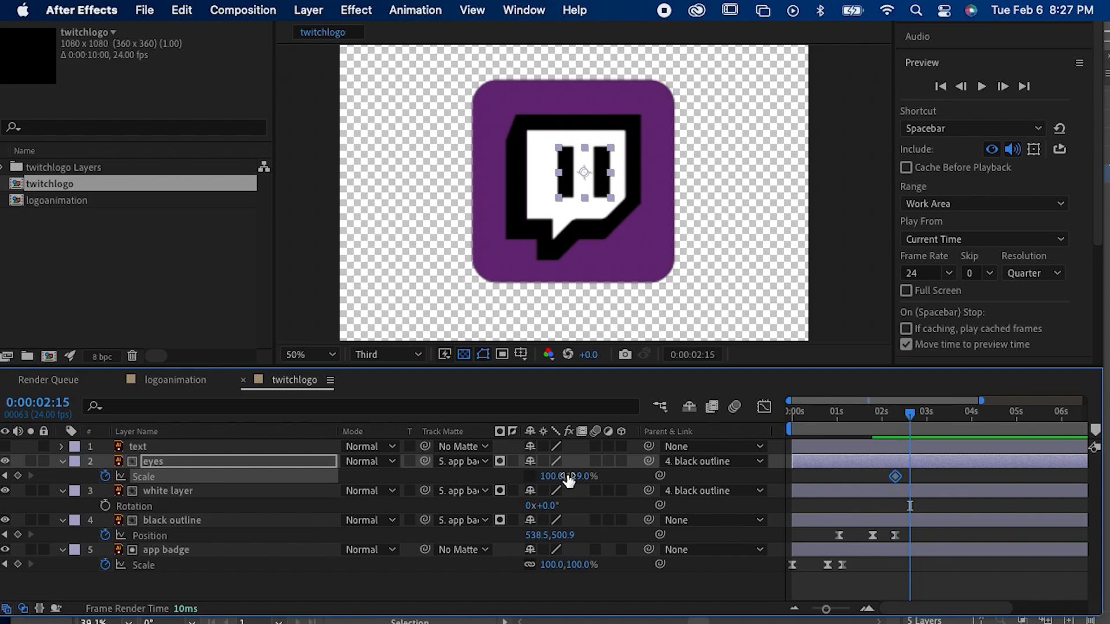
{"action": "left_click_drag", "start_coordinate": [573, 475], "coordinate": [478, 480]}
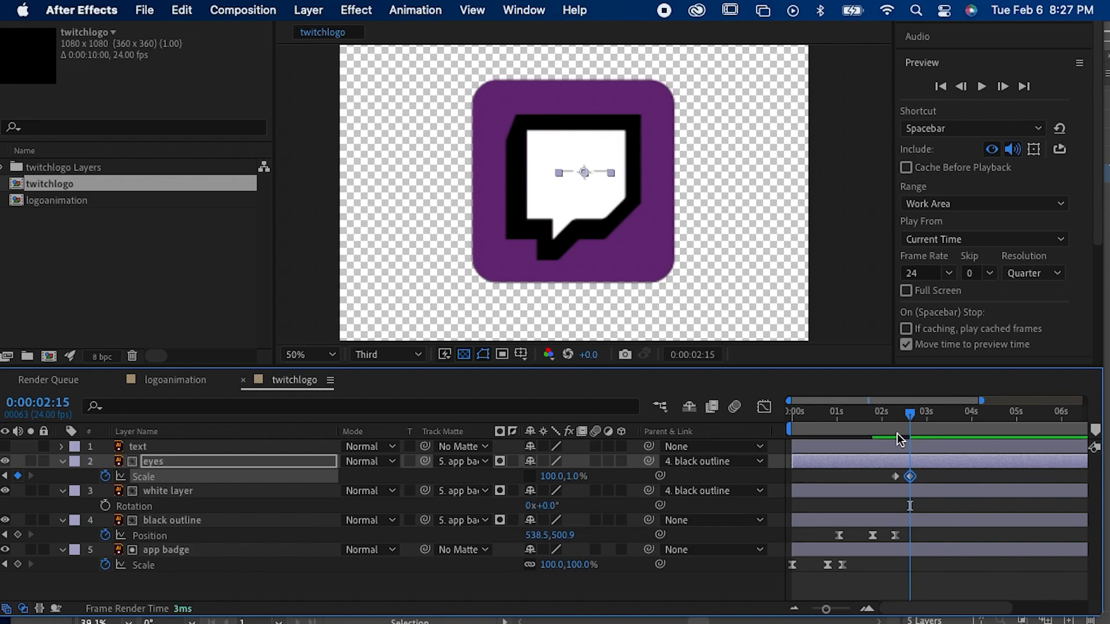
{"action": "left_click_drag", "start_coordinate": [906, 414], "coordinate": [919, 413]}
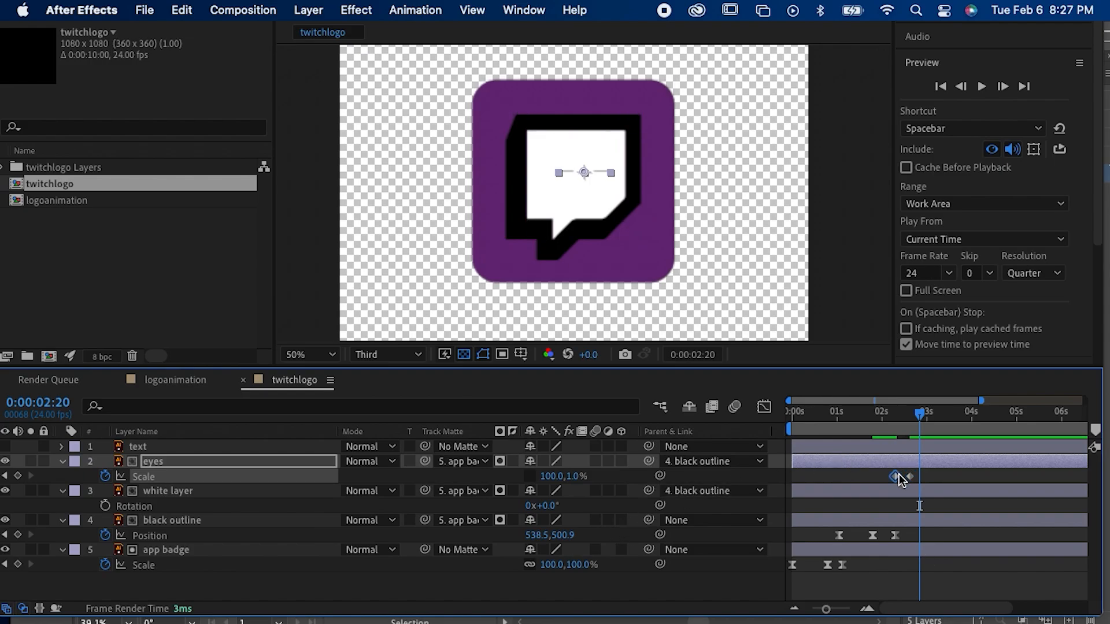
{"action": "key", "text": "super+c"}
{"action": "key", "text": "super+v"}
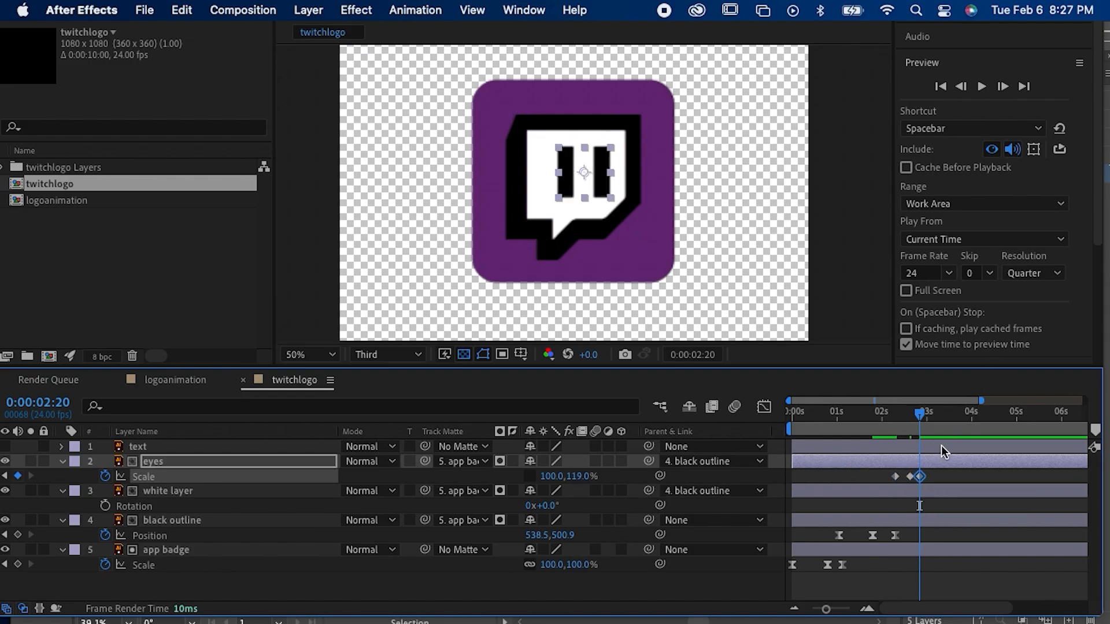
Step: Preview the blink from 0:00:01:23 and move the eyes' second and third scale keyframes earlier to shorten it
{"action": "left_click_drag", "start_coordinate": [910, 421], "coordinate": [880, 433]}
{"action": "key", "text": "space"}
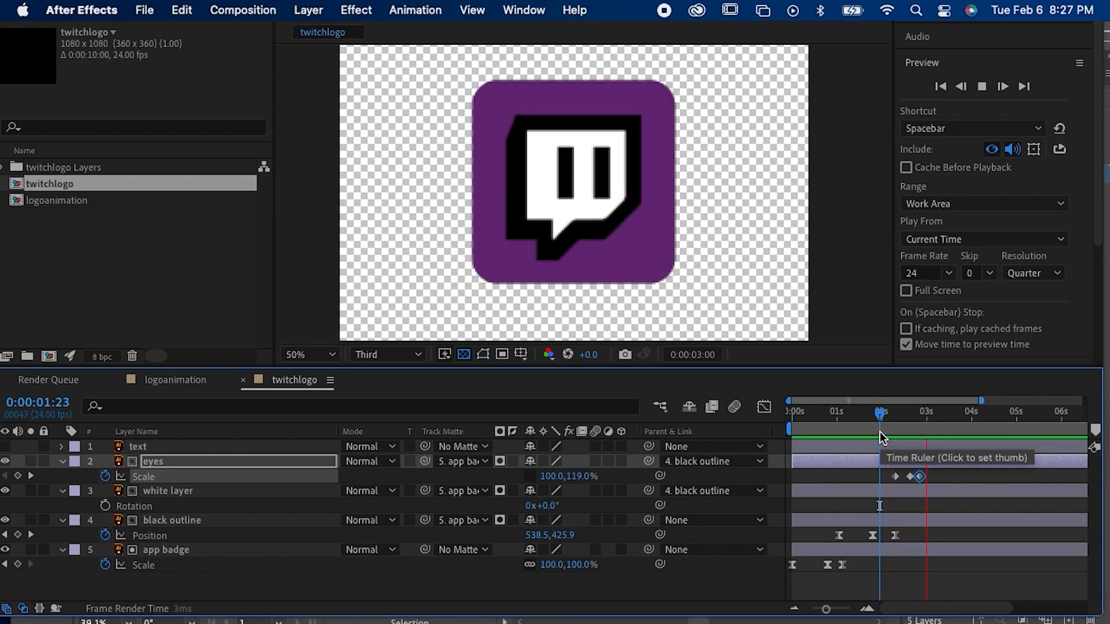
{"action": "left_click_drag", "start_coordinate": [909, 477], "coordinate": [912, 477]}
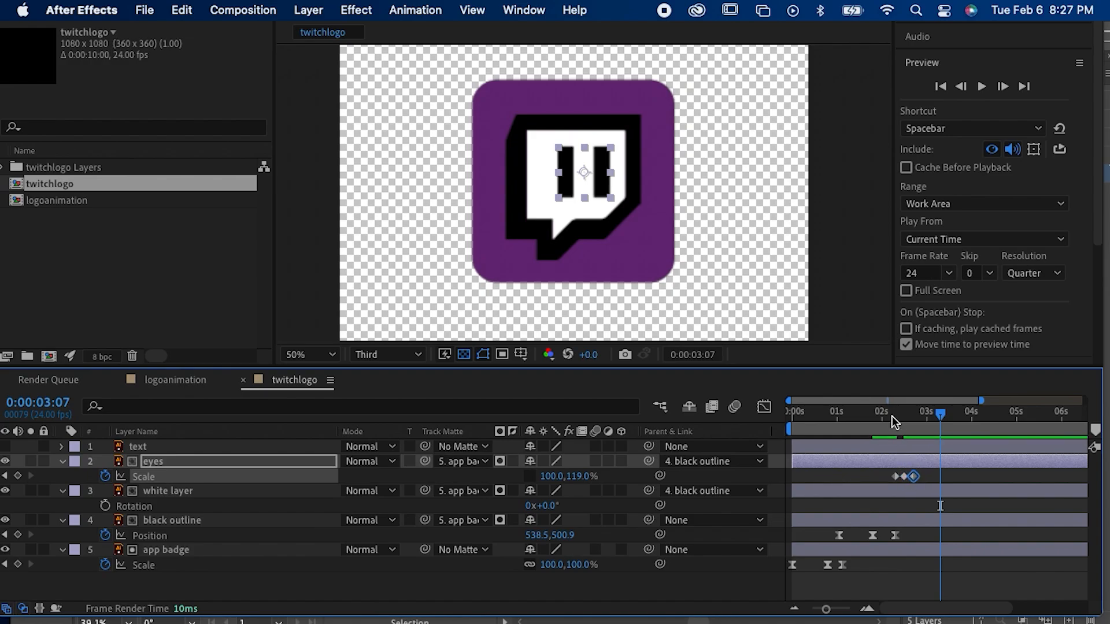
Step: Apply Easy Ease to the eyes' three scale keyframes and preview the whole animation from 0:00:00:00
{"action": "left_click", "coordinate": [888, 481]}
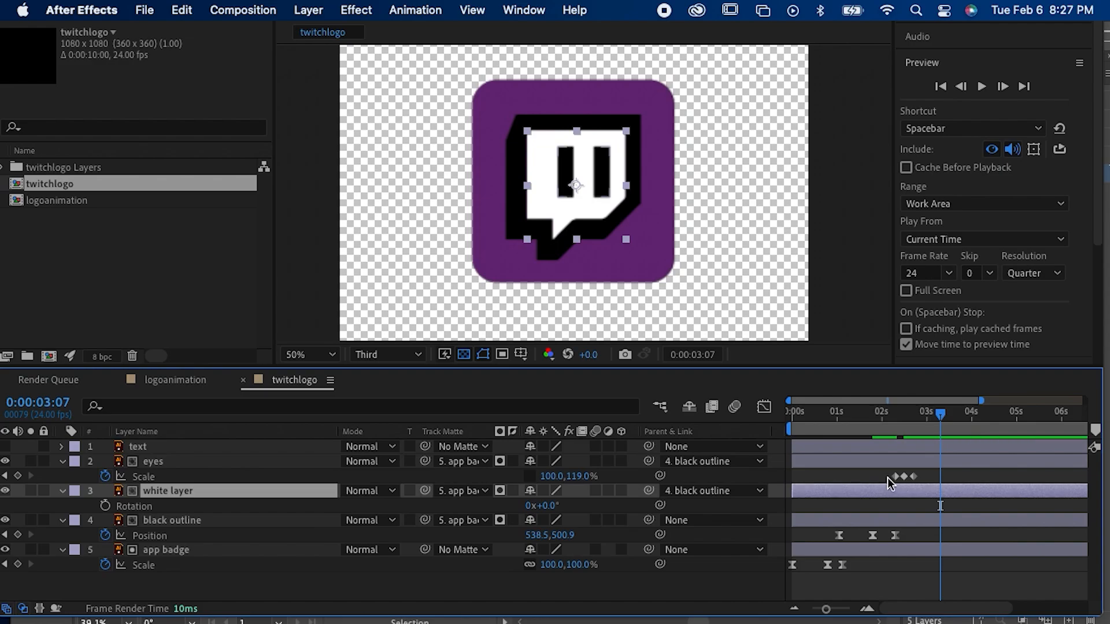
{"action": "left_click_drag", "start_coordinate": [889, 469], "coordinate": [925, 484]}
{"action": "right_click", "coordinate": [913, 476]}
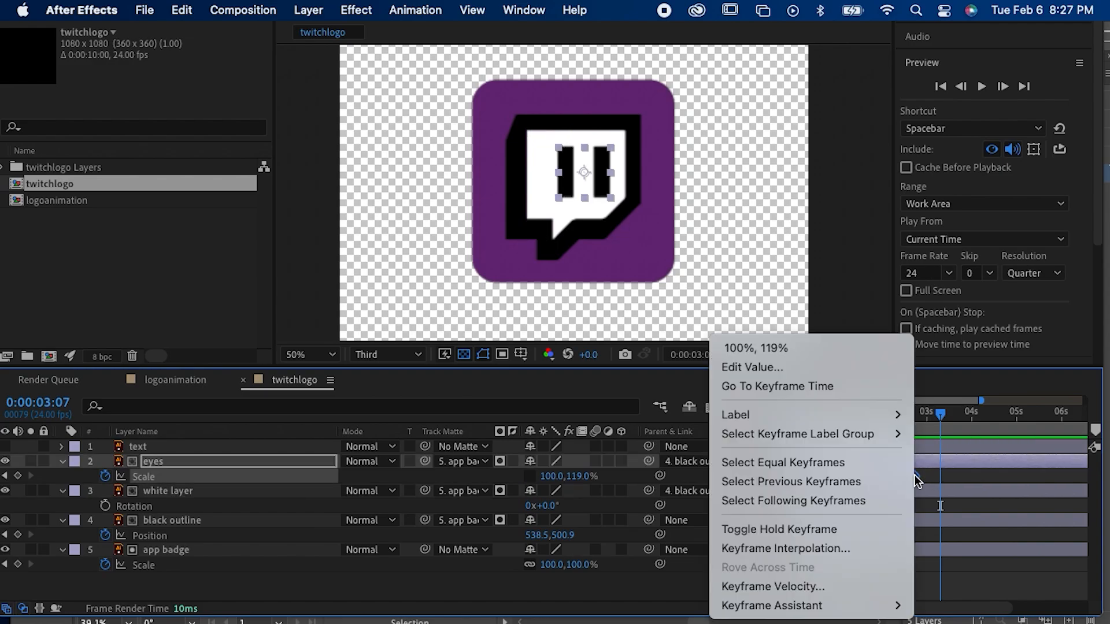
{"action": "mouse_move", "coordinate": [842, 605]}
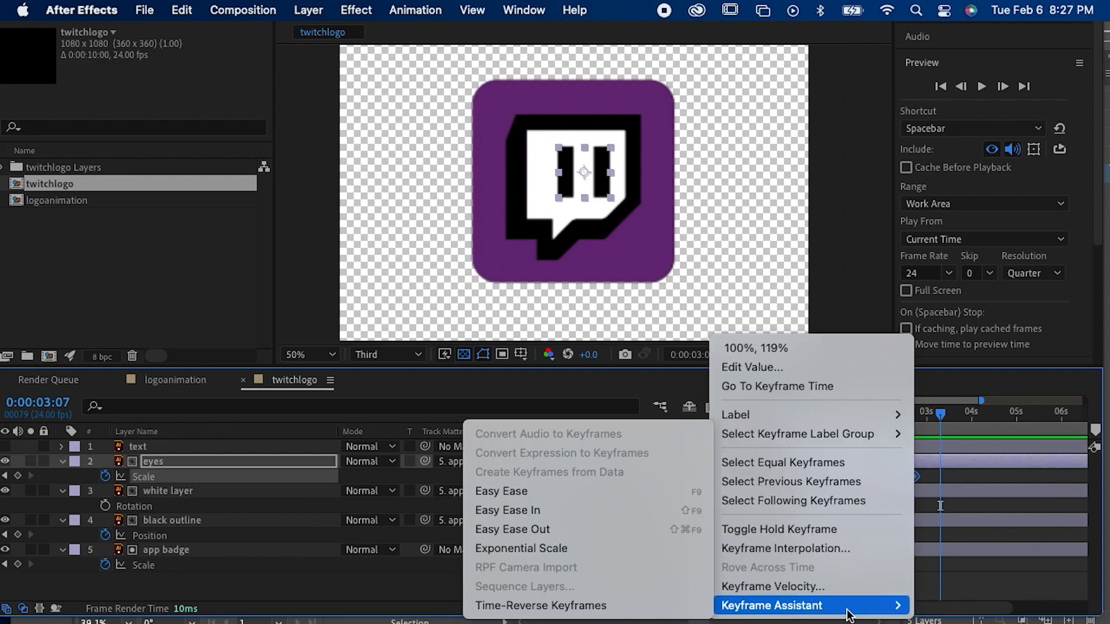
{"action": "left_click", "coordinate": [564, 491]}
{"action": "left_click_drag", "start_coordinate": [896, 407], "coordinate": [750, 411]}
{"action": "key", "text": "space"}
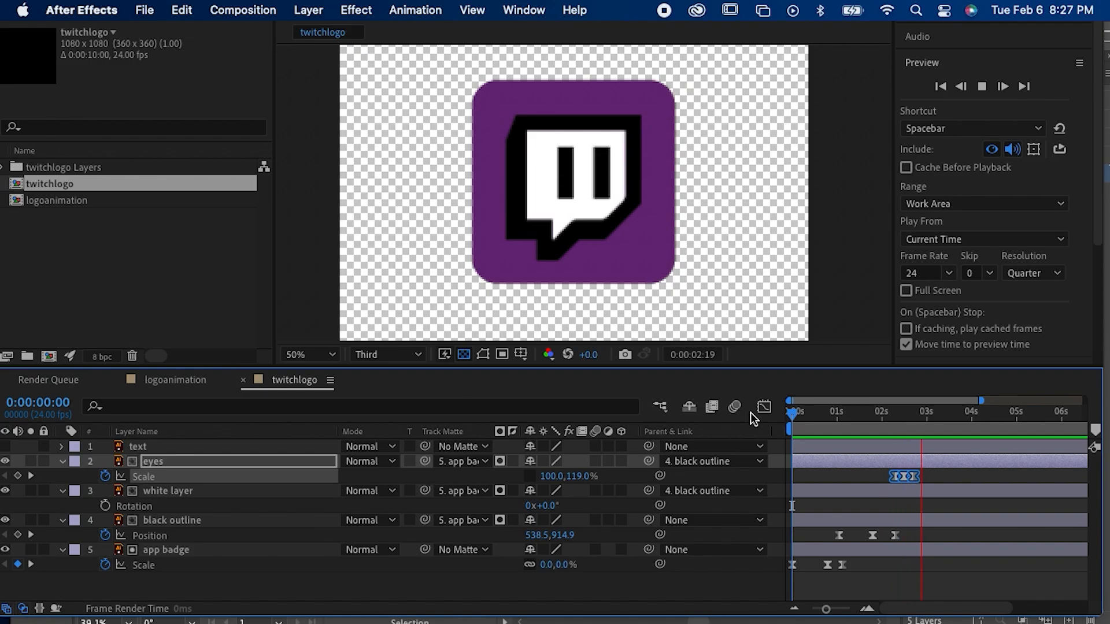
{"action": "key", "text": "space"}
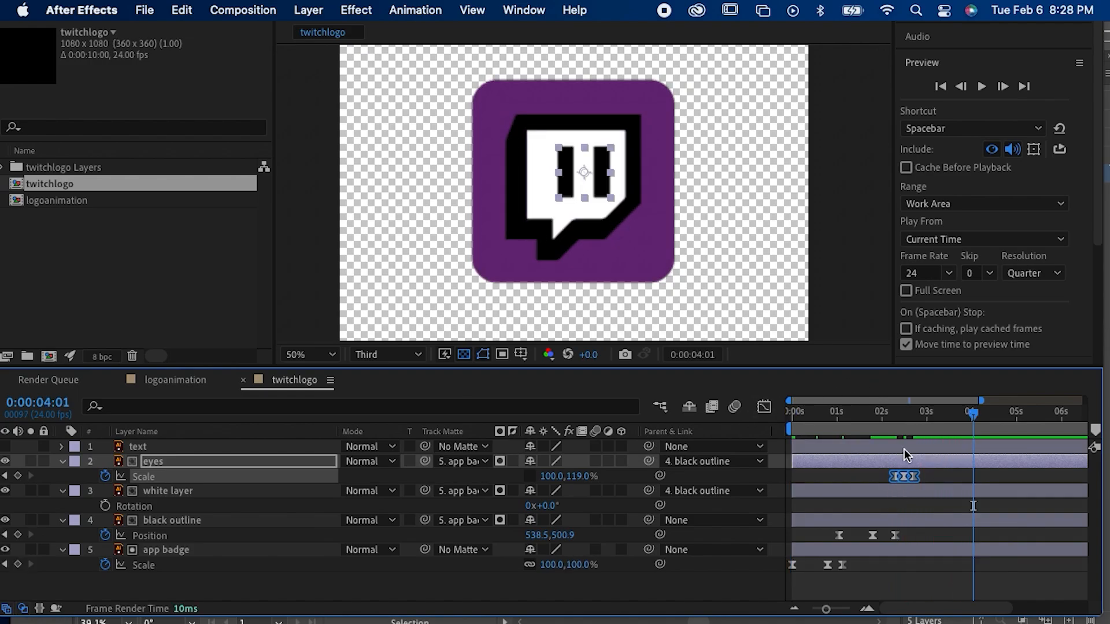
Step: Paste a copy of the eyes' three blink keyframes just after the first set and preview the double blink from 0:00:01:21
{"action": "left_click_drag", "start_coordinate": [907, 418], "coordinate": [875, 421]}
{"action": "key", "text": "cmd+v"}
{"action": "key", "text": "space"}
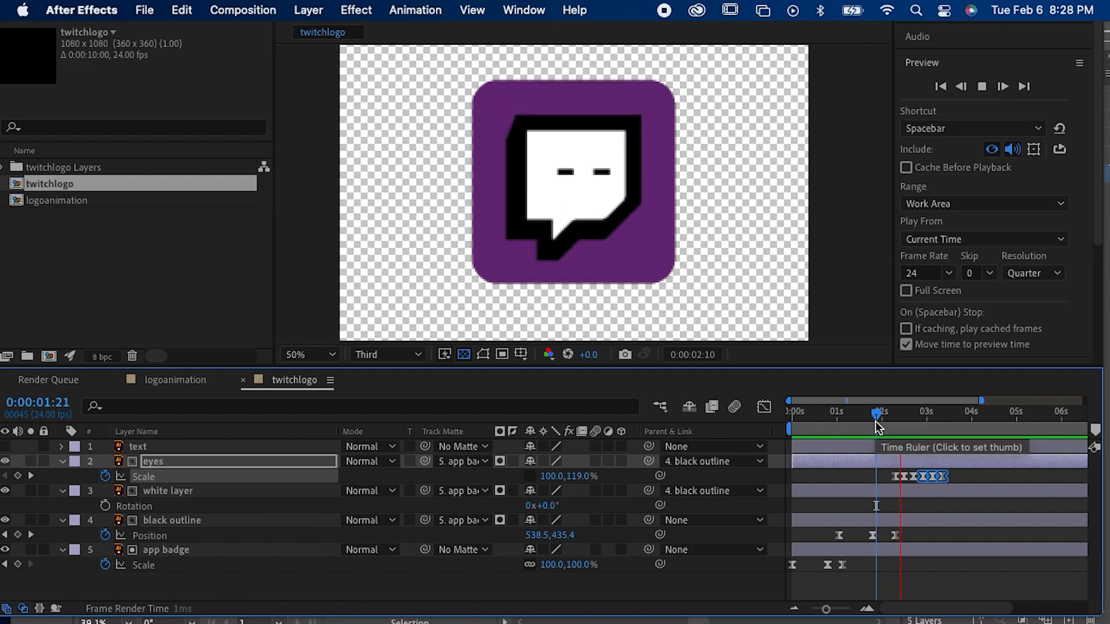
{"action": "key", "text": "space"}
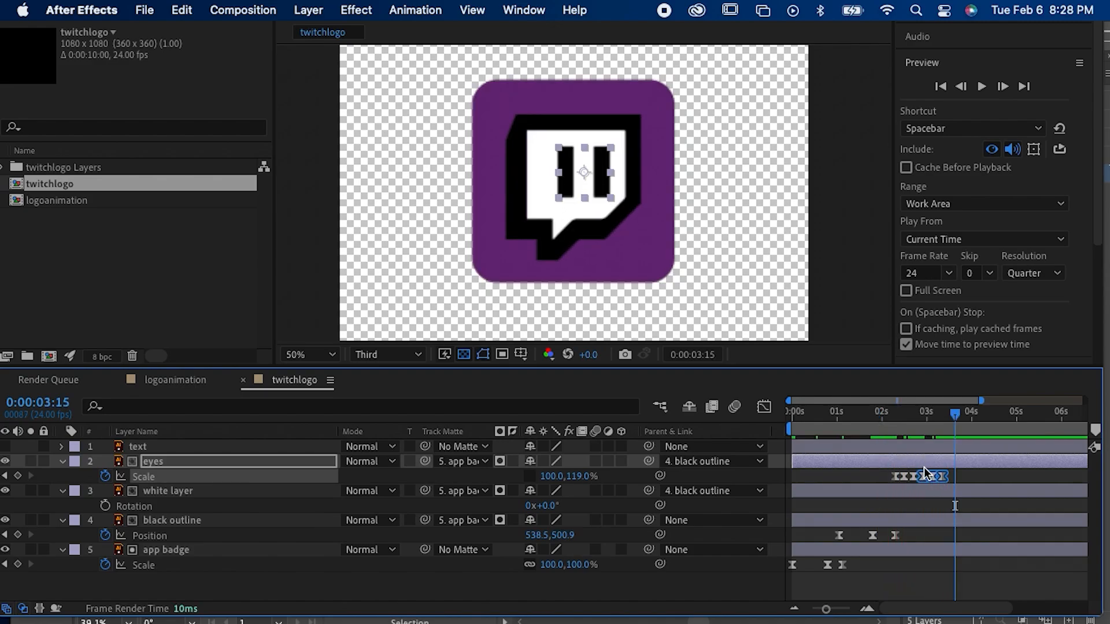
Step: Move the second blink's three keyframes slightly earlier, closer to the first blink, and select all six of the eyes' scale keyframes
{"action": "left_click_drag", "start_coordinate": [827, 610], "coordinate": [841, 613]}
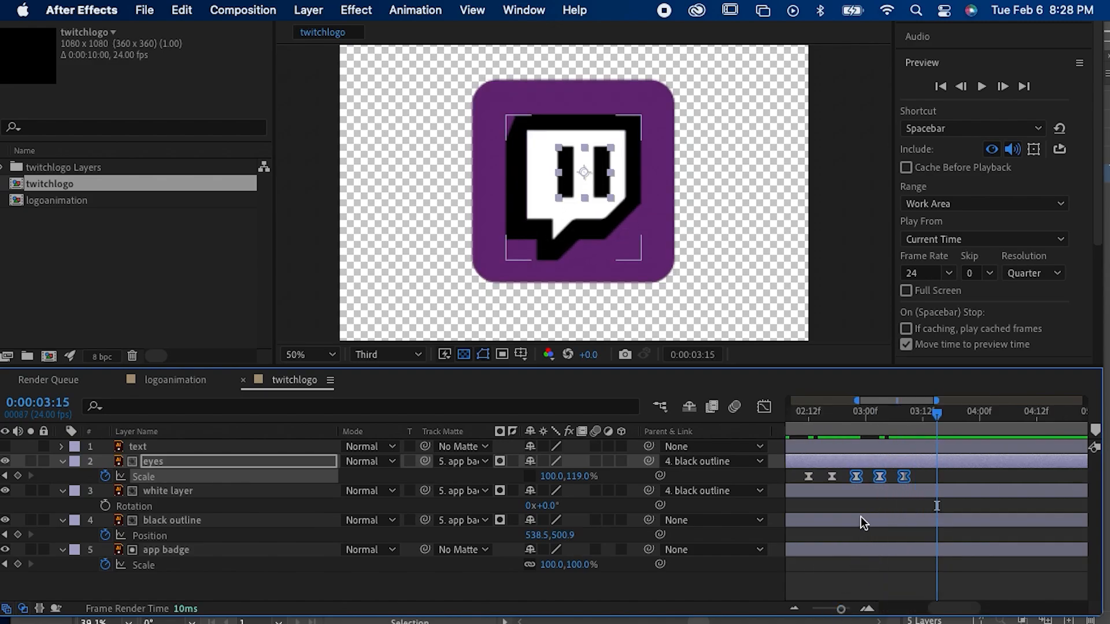
{"action": "scroll", "coordinate": [860, 498], "scroll_direction": "left", "scroll_amount": 5}
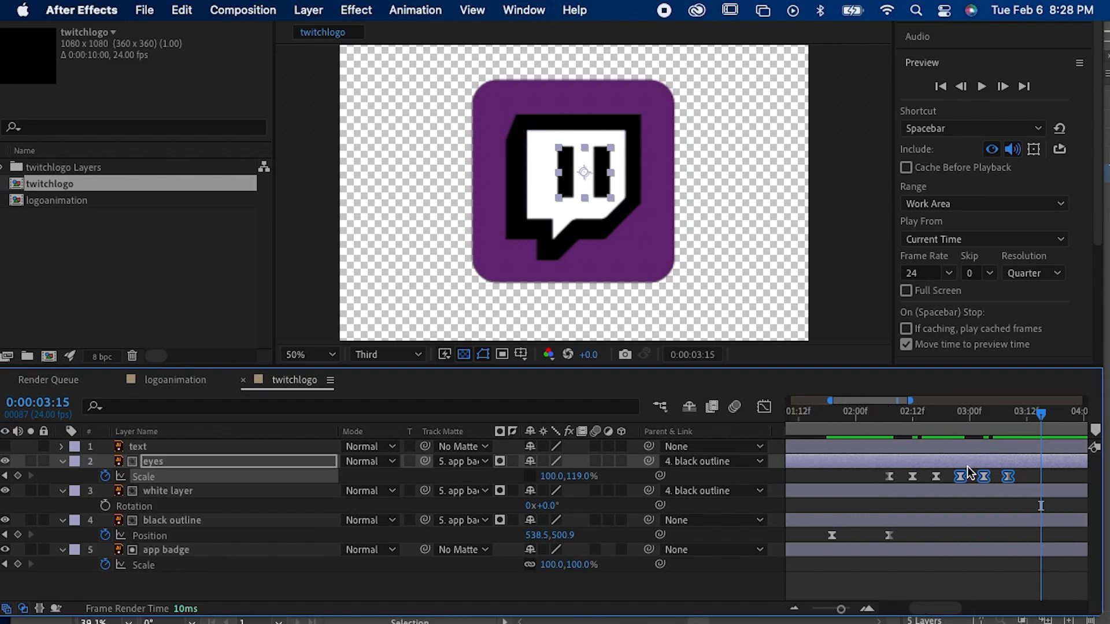
{"action": "left_click_drag", "start_coordinate": [960, 476], "coordinate": [956, 477]}
{"action": "left_click_drag", "start_coordinate": [1023, 470], "coordinate": [879, 481]}
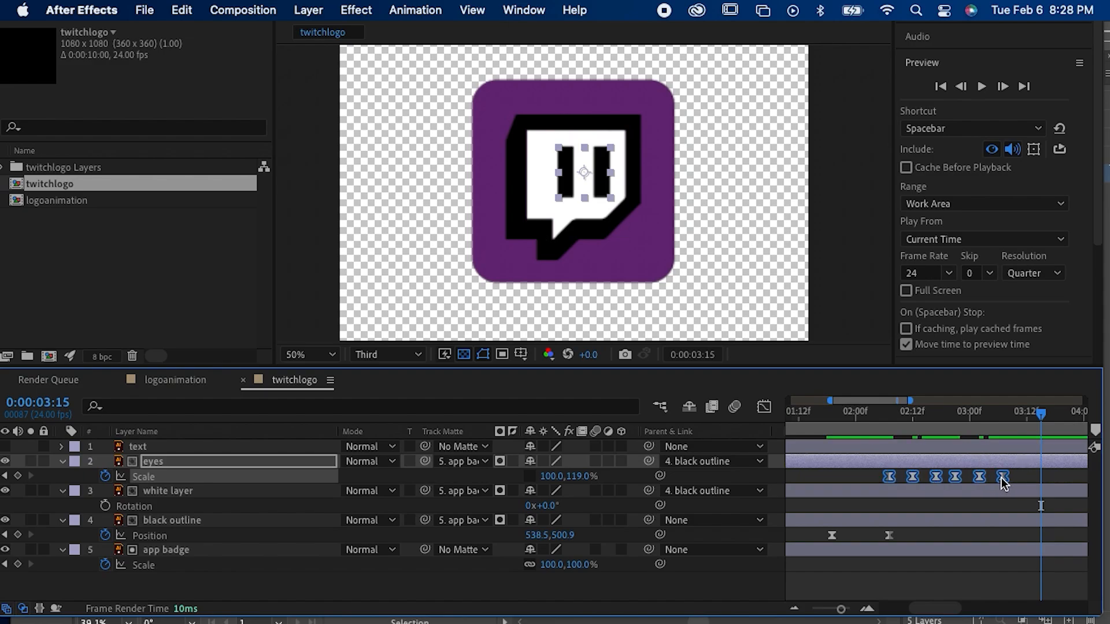
Step: Compress the eyes' six selected blink keyframes into a shorter span and preview the whole animation from 0:00:00:00
{"action": "left_click_drag", "start_coordinate": [1001, 480], "coordinate": [960, 483]}
{"action": "key", "text": "space"}
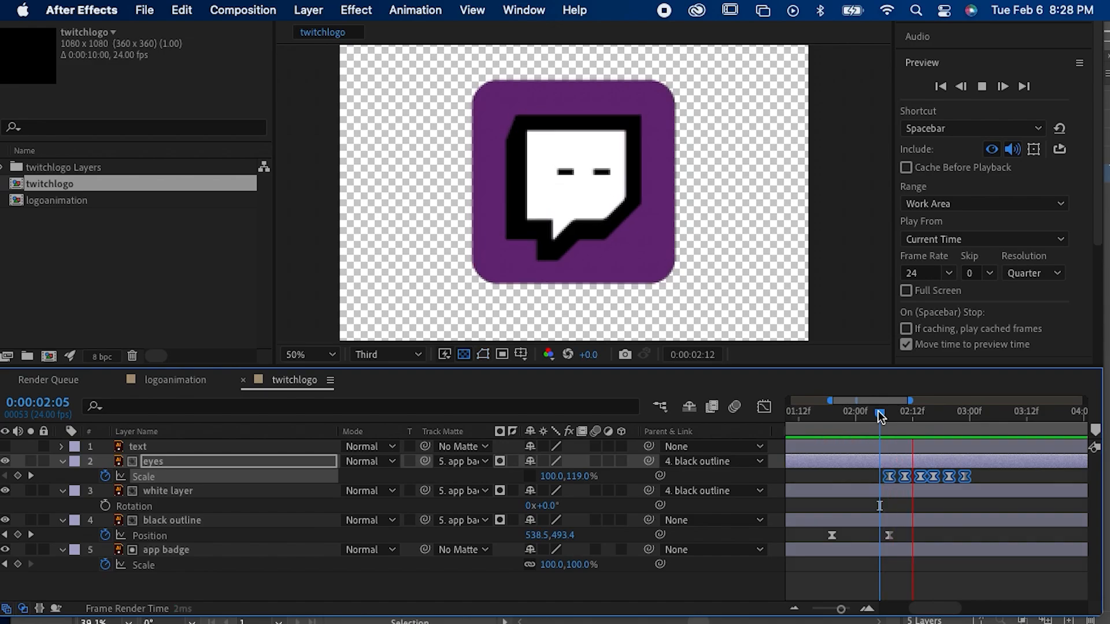
{"action": "key", "text": "space"}
{"action": "left_click_drag", "start_coordinate": [879, 411], "coordinate": [809, 421]}
{"action": "key", "text": "Home"}
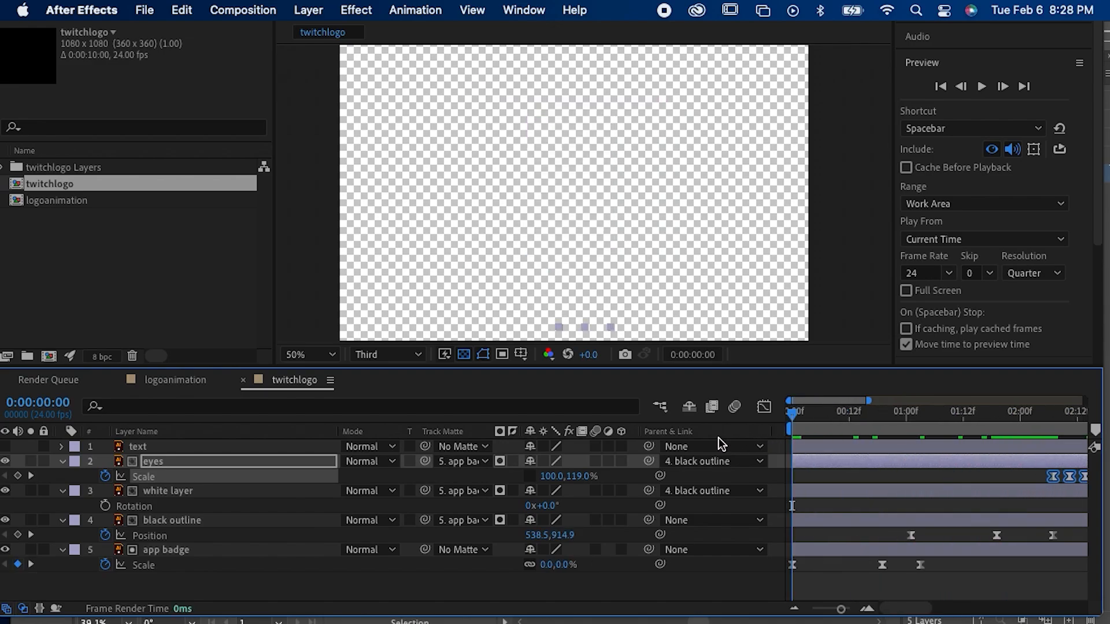
{"action": "key", "text": "space"}
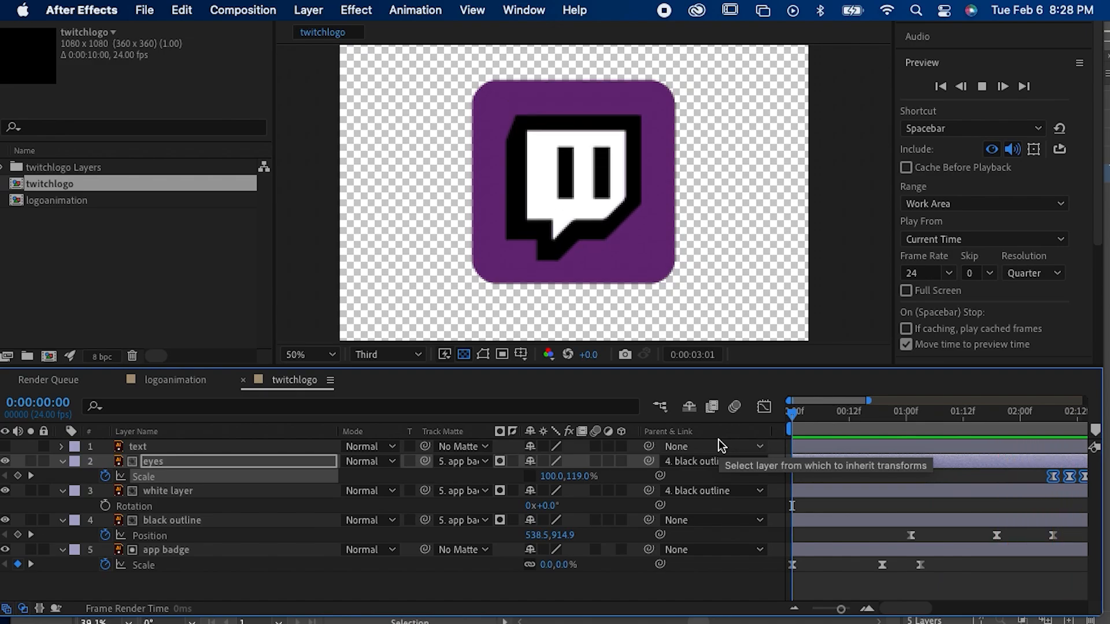
{"action": "key", "text": "space"}
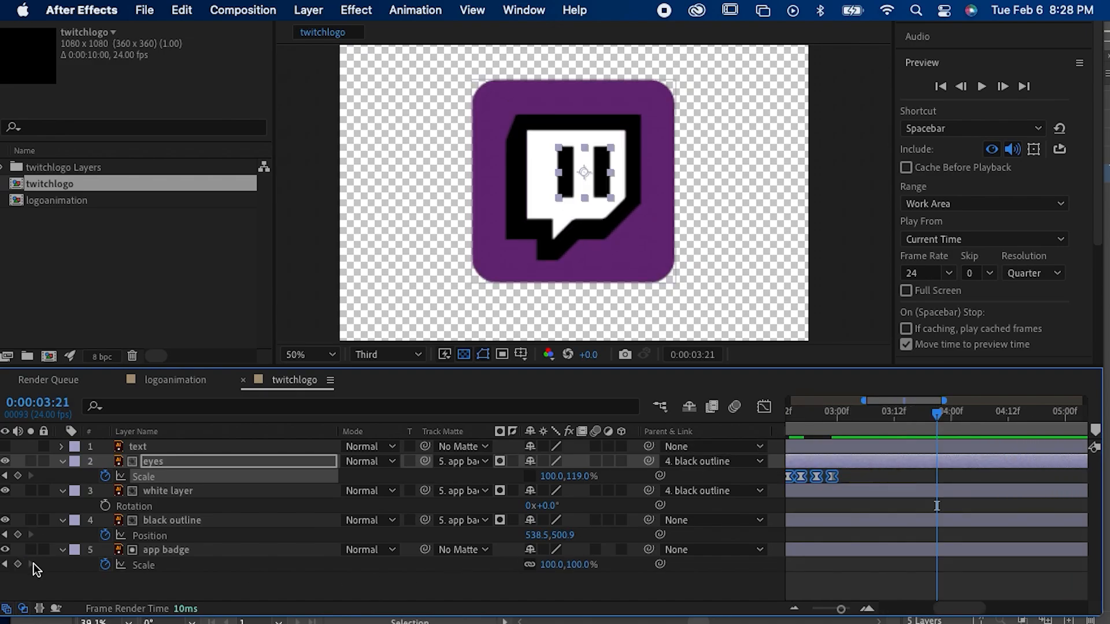
Step: Make the original text layer beneath the badge visible, select it and delete it from the composition
{"action": "left_click", "coordinate": [5, 447]}
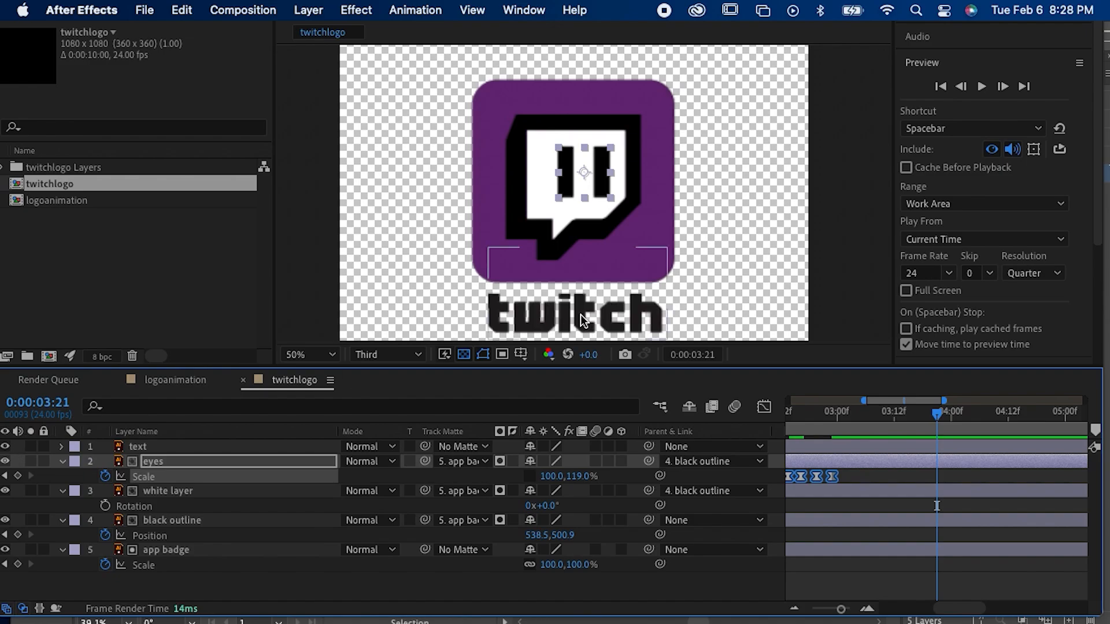
{"action": "left_click_drag", "start_coordinate": [583, 319], "coordinate": [571, 240]}
{"action": "left_click", "coordinate": [562, 241]}
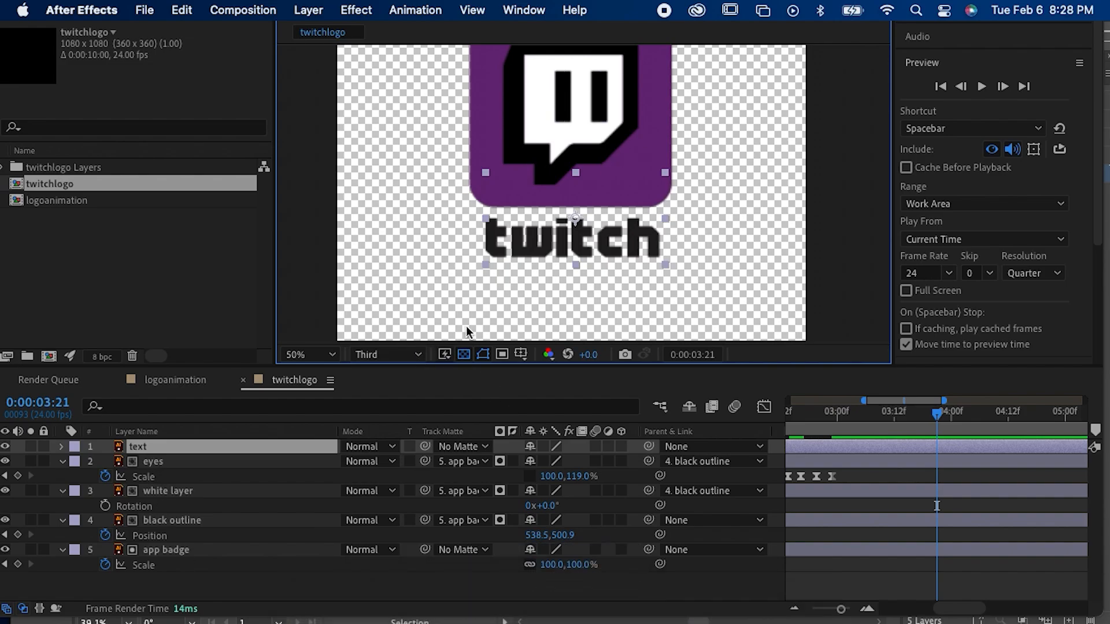
{"action": "key", "text": "Delete"}
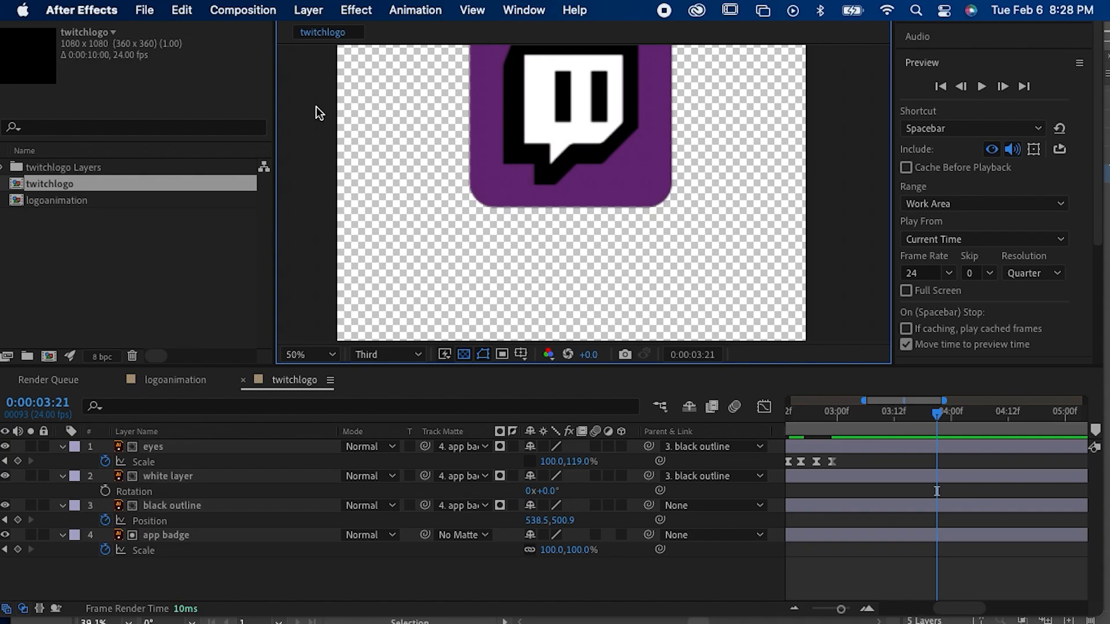
Step: Create a new text layer reading "twitch" and set its font to Twitchy.TV
{"action": "left_click", "coordinate": [308, 10]}
{"action": "mouse_move", "coordinate": [381, 36]}
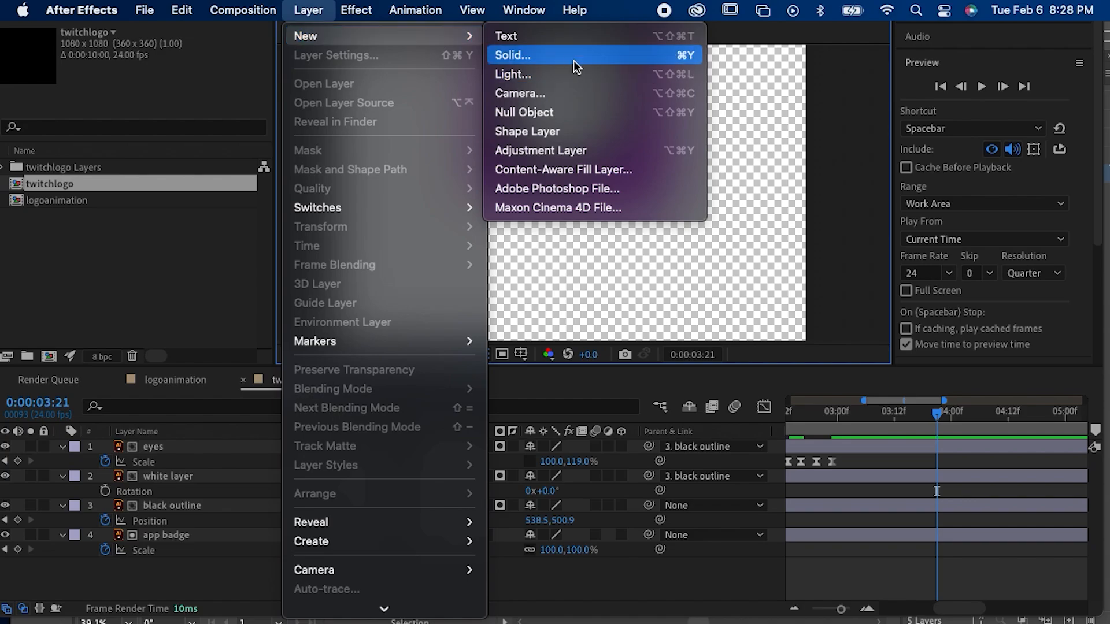
{"action": "left_click", "coordinate": [569, 43]}
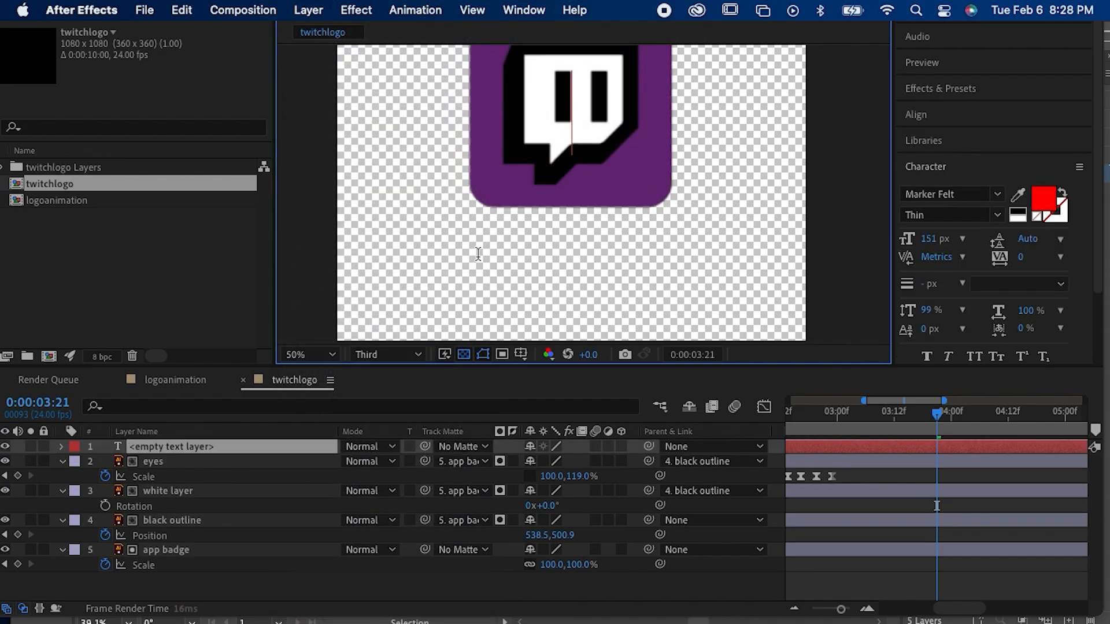
{"action": "type", "text": "twit"}
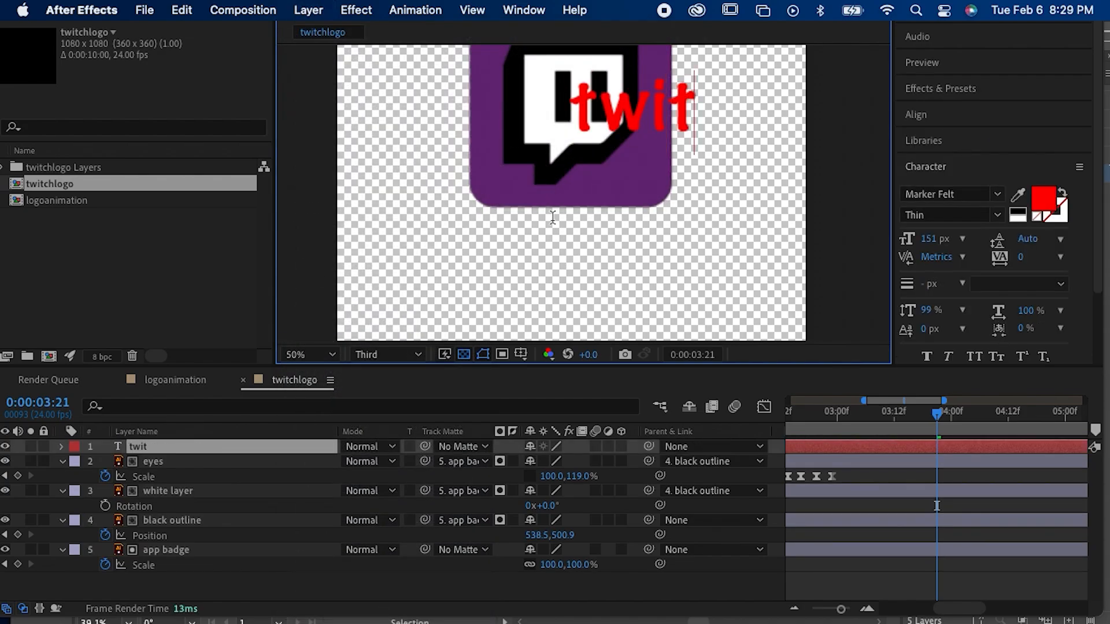
{"action": "type", "text": "ch"}
{"action": "key", "text": "super+a"}
{"action": "left_click", "coordinate": [973, 191]}
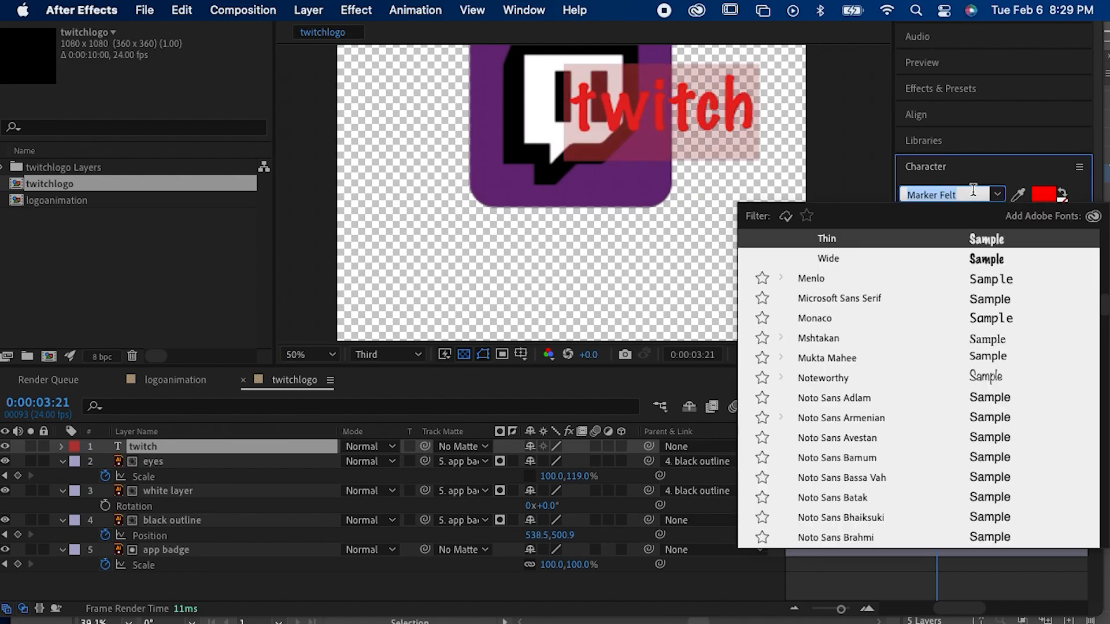
{"action": "type", "text": "tw"}
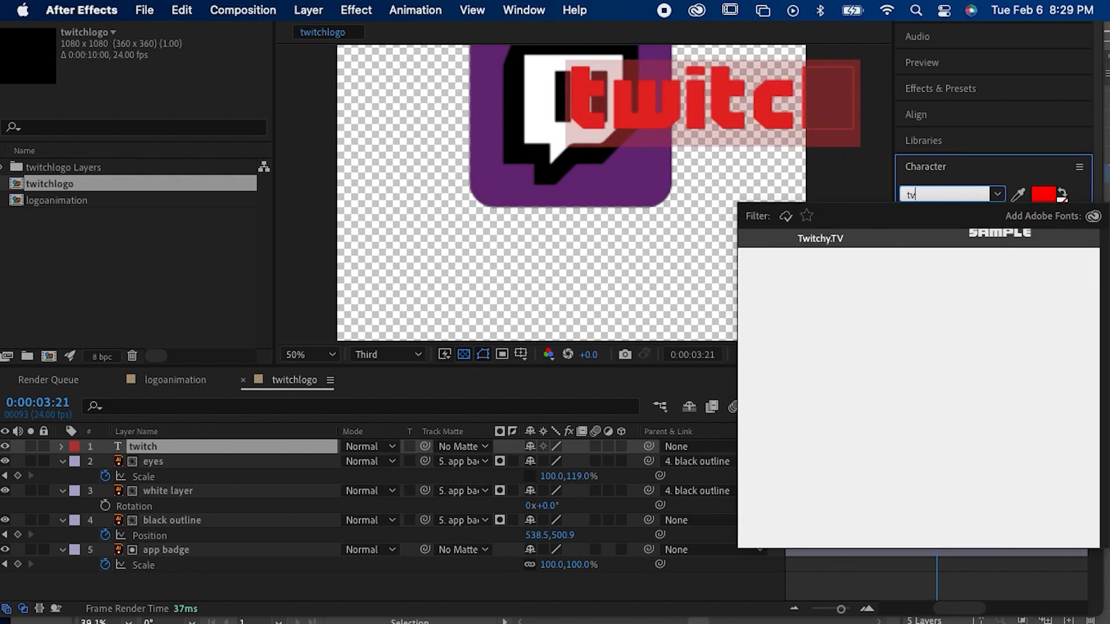
{"action": "key", "text": "Return"}
{"action": "left_click", "coordinate": [855, 474]}
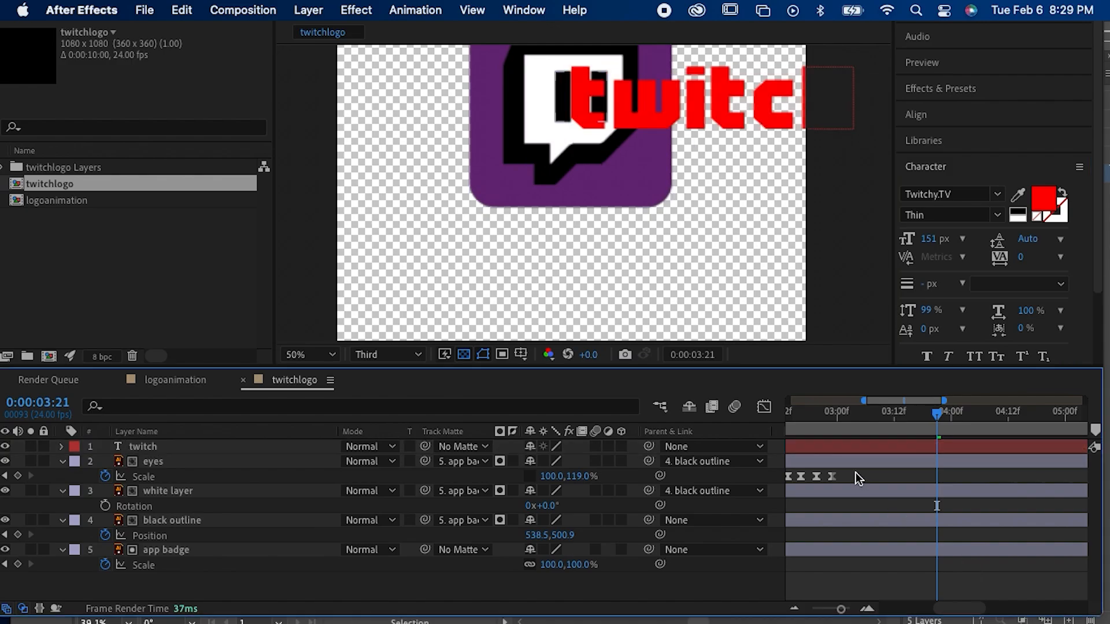
Step: Scale the "twitch" text down to nearly the badge's width and centre it just below the app badge
{"action": "left_click", "coordinate": [852, 445]}
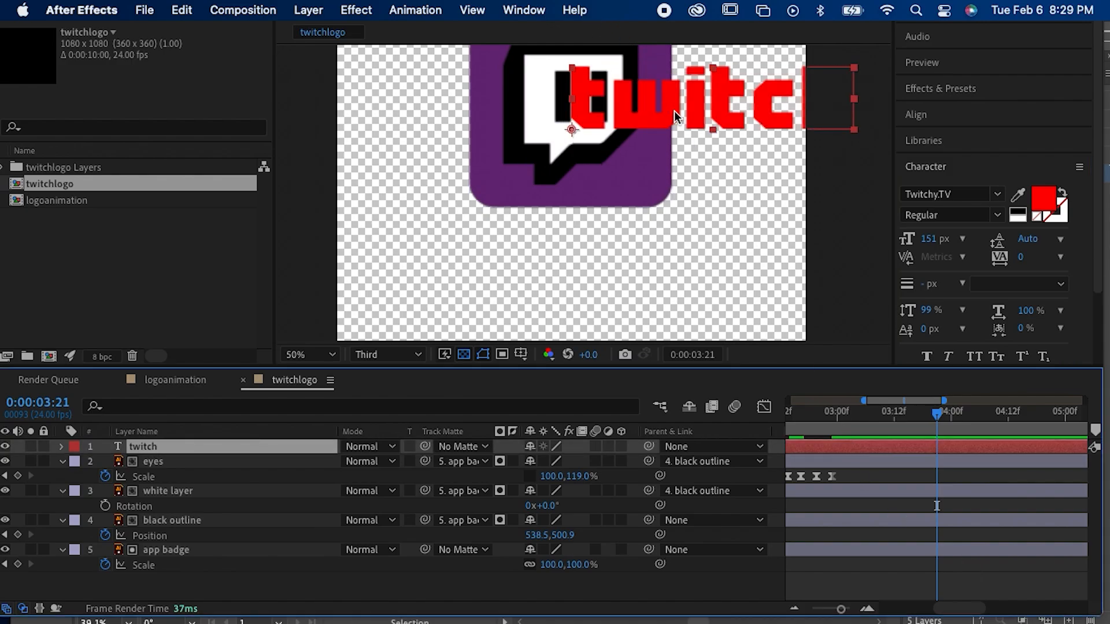
{"action": "left_click_drag", "start_coordinate": [674, 110], "coordinate": [537, 272]}
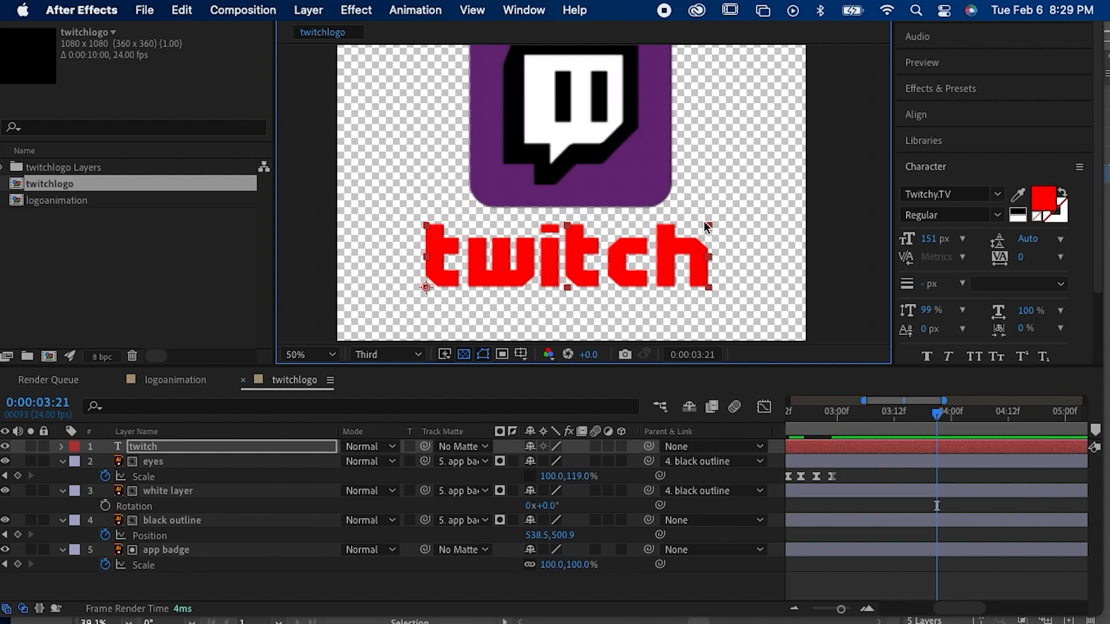
{"action": "left_click_drag", "start_coordinate": [707, 223], "coordinate": [602, 269]}
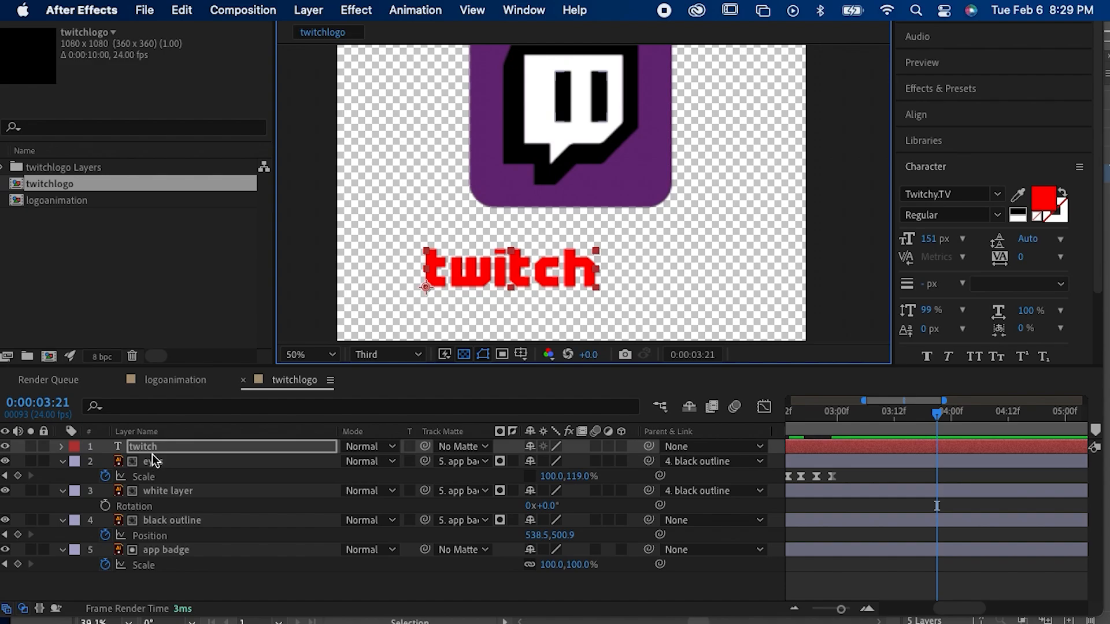
{"action": "left_click_drag", "start_coordinate": [470, 274], "coordinate": [529, 243]}
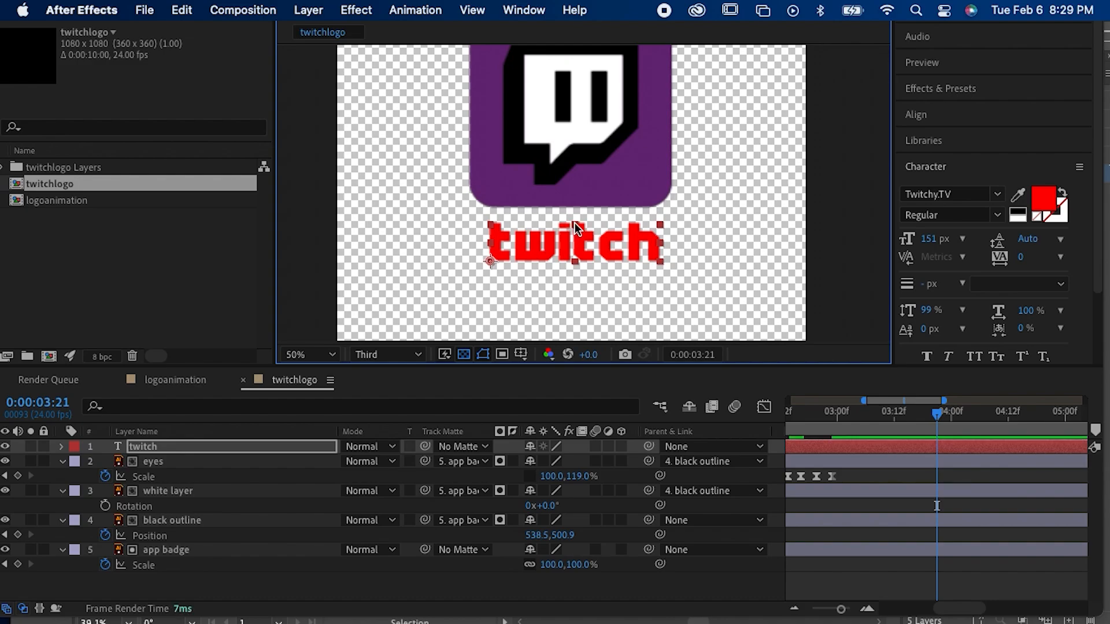
Step: Set the "twitch" text's fill colour to the purple sampled from the app badge
{"action": "left_click", "coordinate": [1018, 194]}
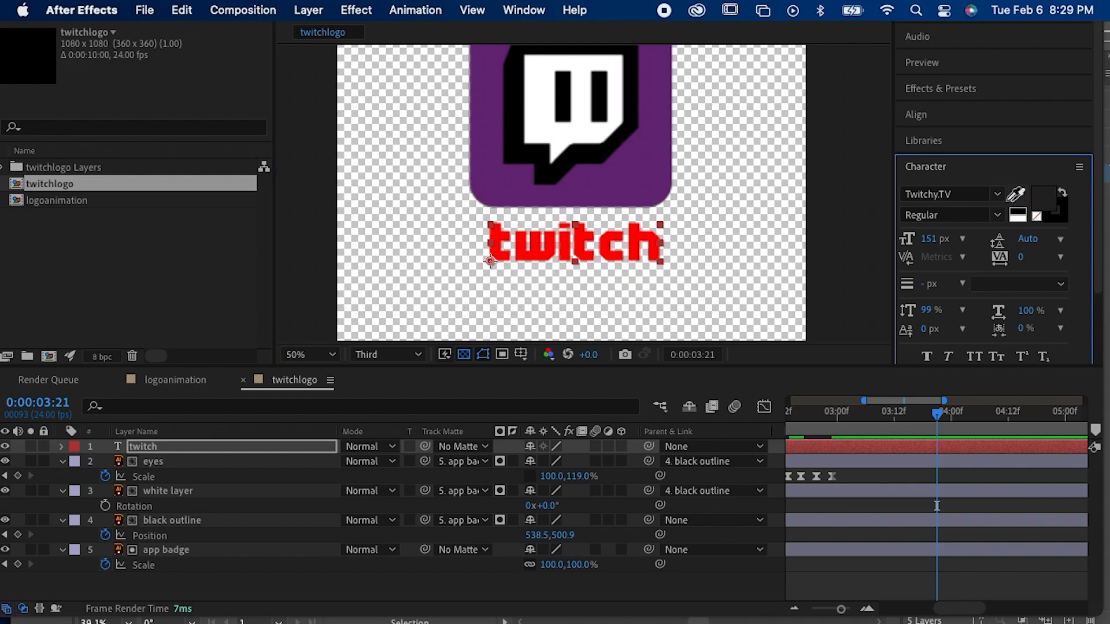
{"action": "left_click", "coordinate": [659, 198]}
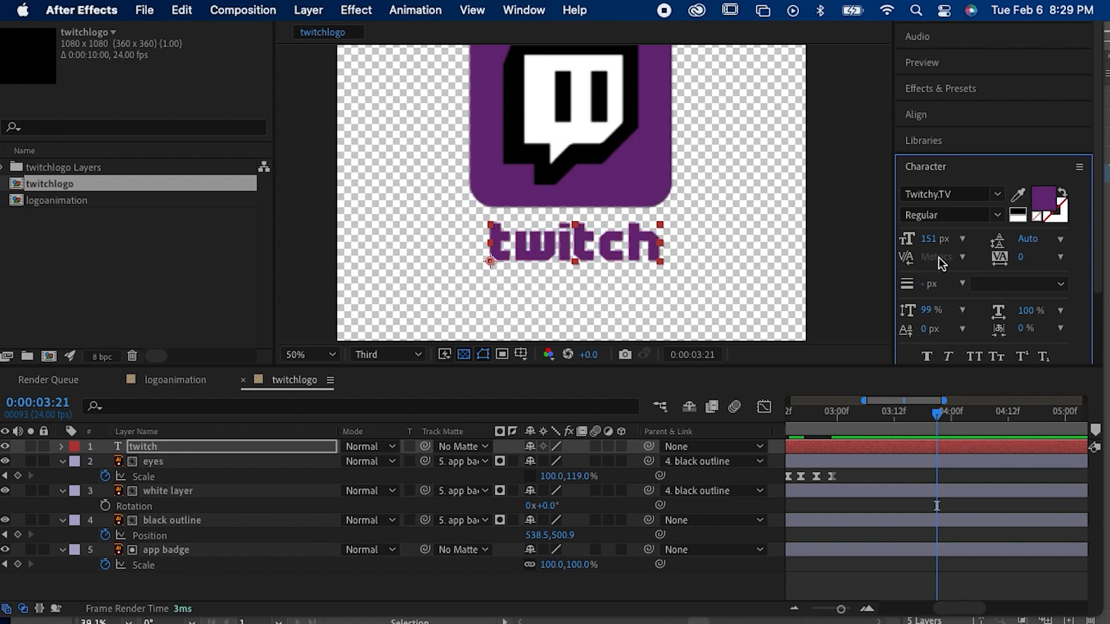
{"action": "left_click", "coordinate": [833, 476]}
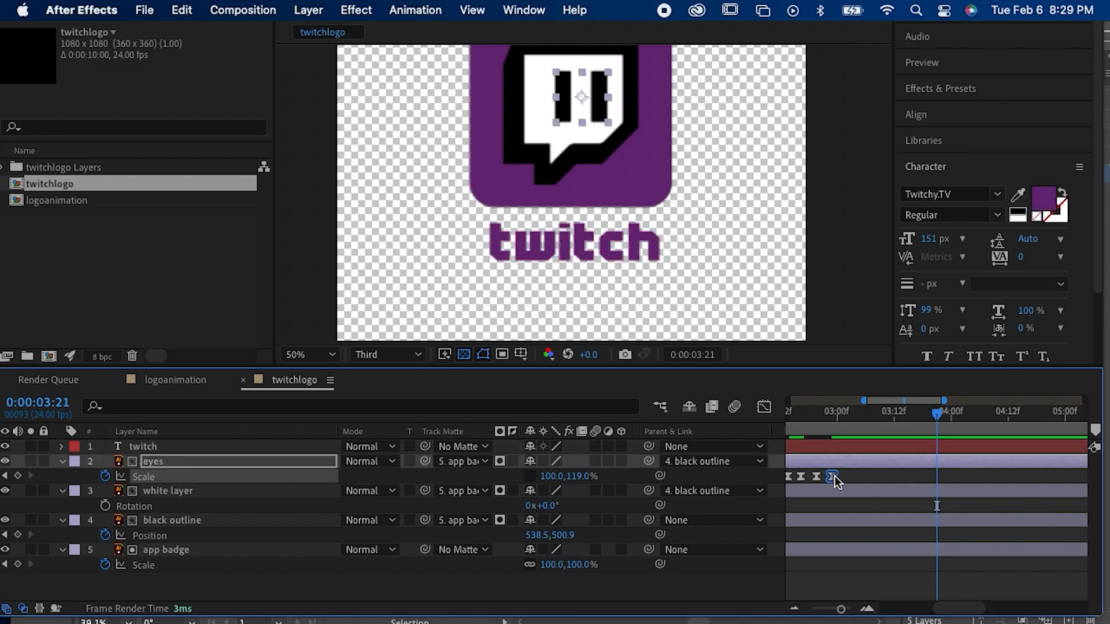
Step: Move the "twitch" text's anchor point to the centre of the word and undo a trial resize from its corner
{"action": "left_click", "coordinate": [868, 446]}
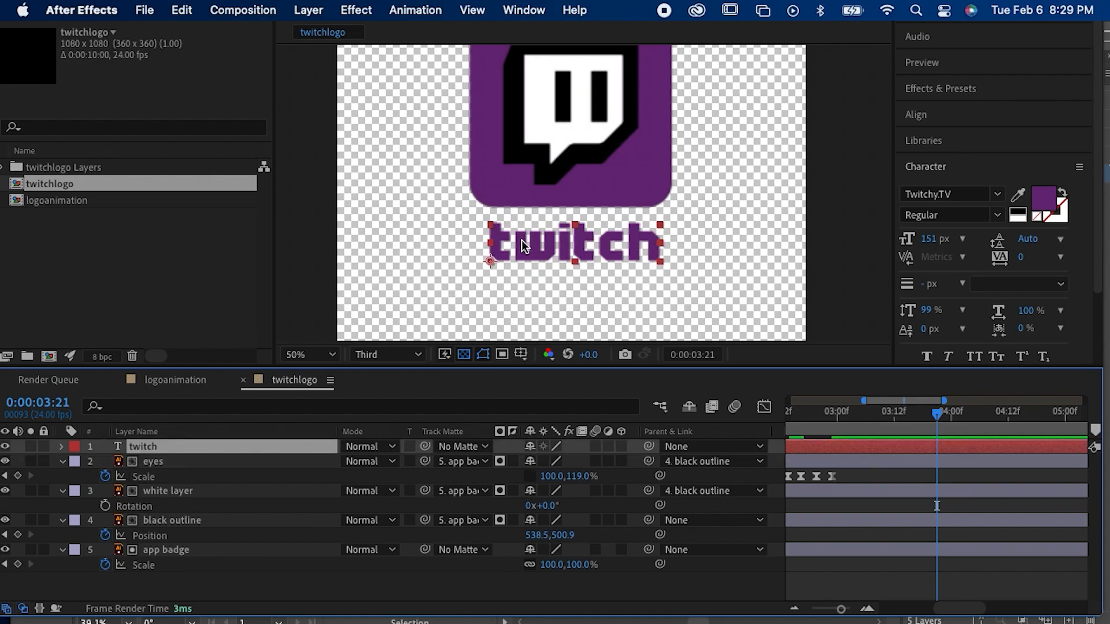
{"action": "key", "text": "y"}
{"action": "left_click_drag", "start_coordinate": [504, 267], "coordinate": [573, 243]}
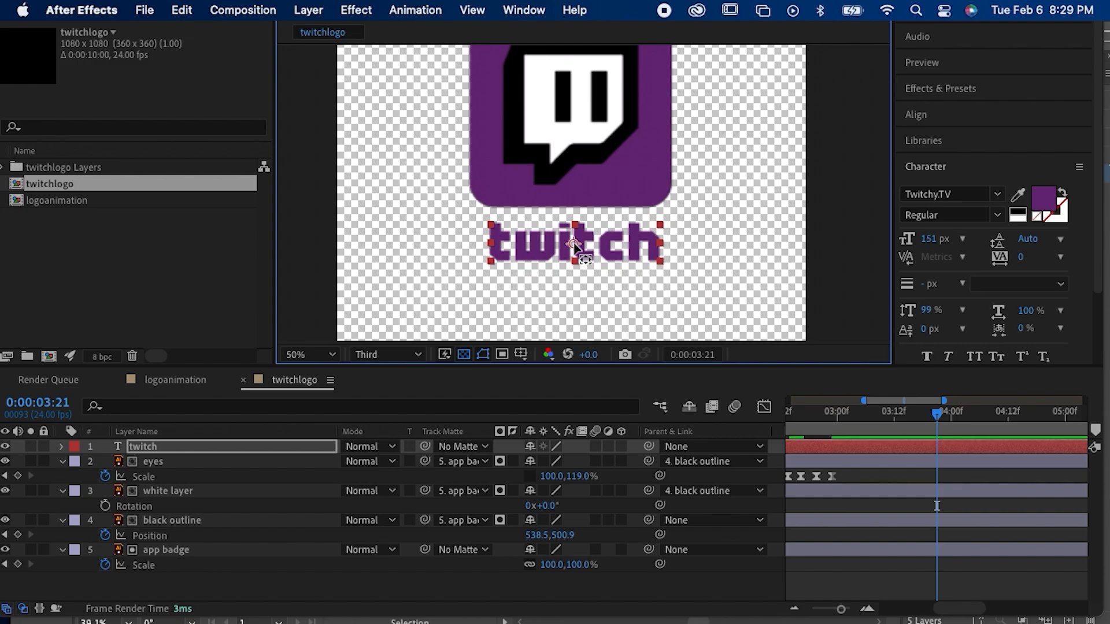
{"action": "left_click", "coordinate": [575, 292]}
{"action": "left_click", "coordinate": [616, 247]}
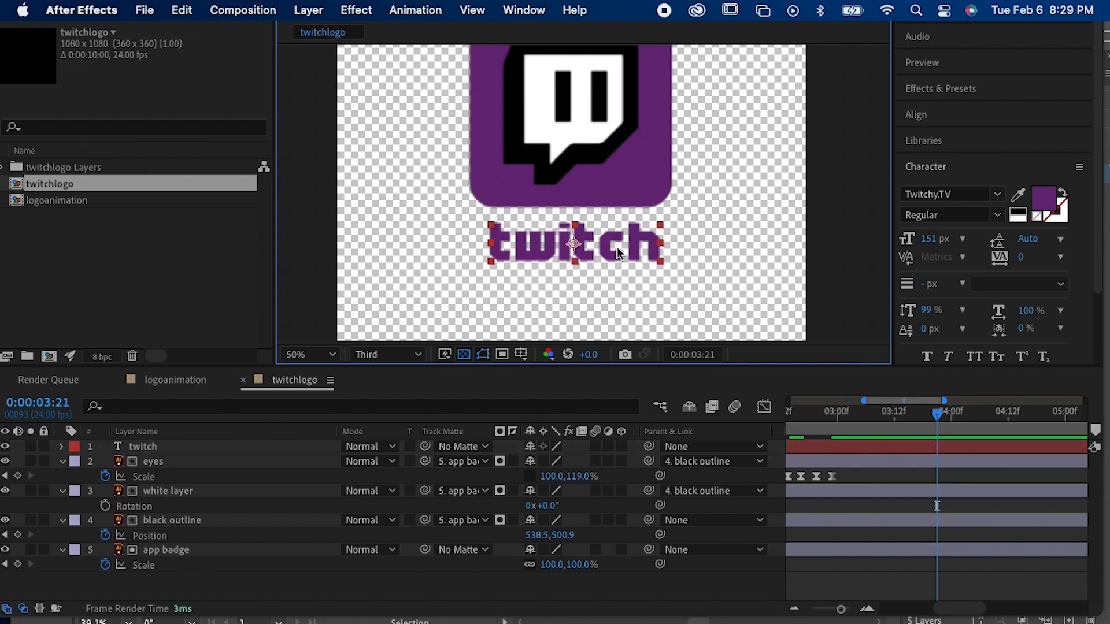
{"action": "mouse_move", "coordinate": [657, 263]}
{"action": "left_mouse_down"}
{"action": "mouse_move", "coordinate": [634, 259]}
{"action": "mouse_move", "coordinate": [657, 269]}
{"action": "left_mouse_up"}
{"action": "key", "text": "super+z"}
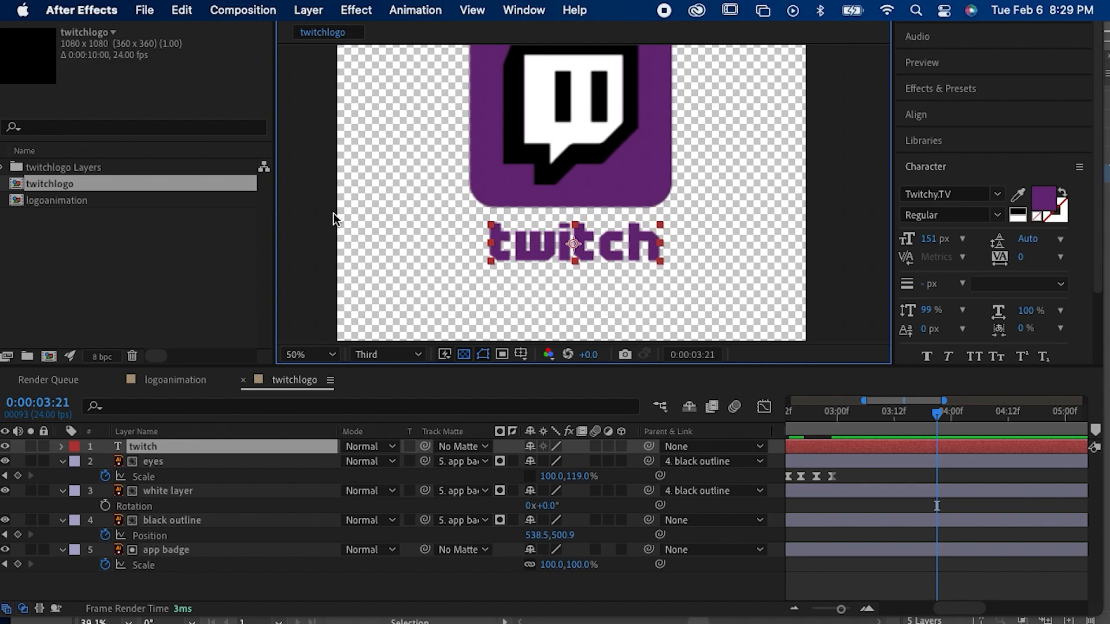
Step: Expand the "twitch" text layer's properties and open its list of text animator properties
{"action": "left_click", "coordinate": [61, 448]}
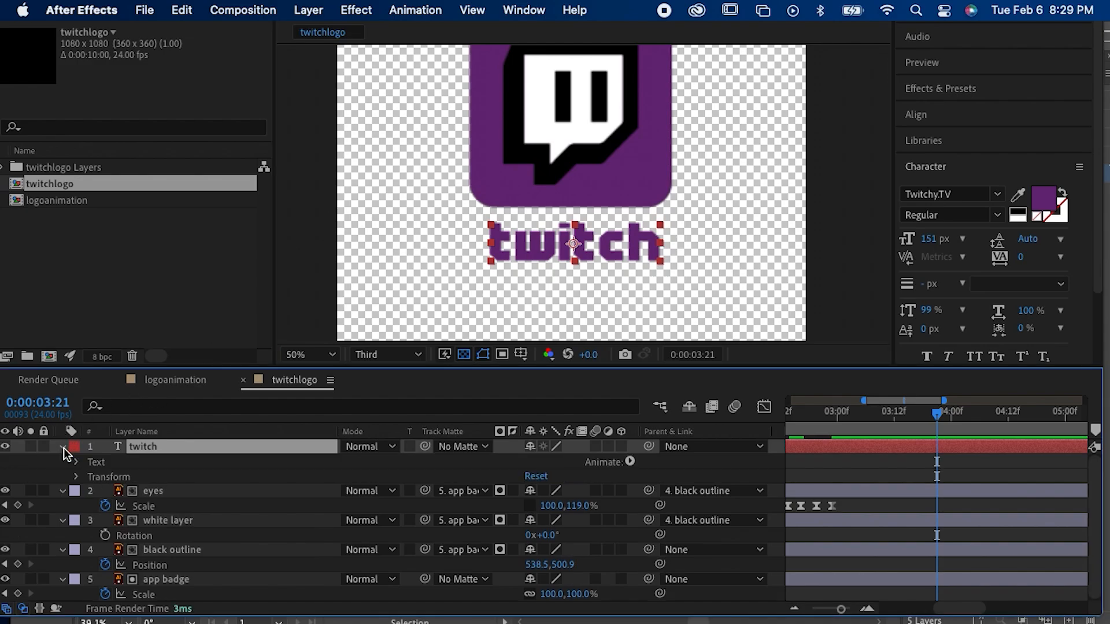
{"action": "left_click", "coordinate": [629, 462]}
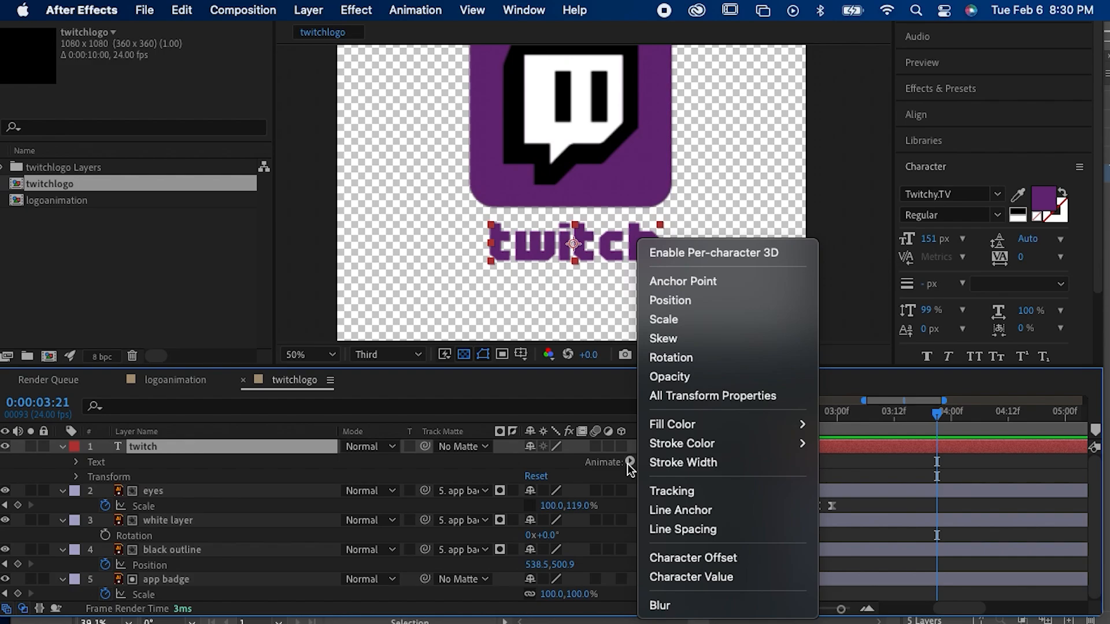
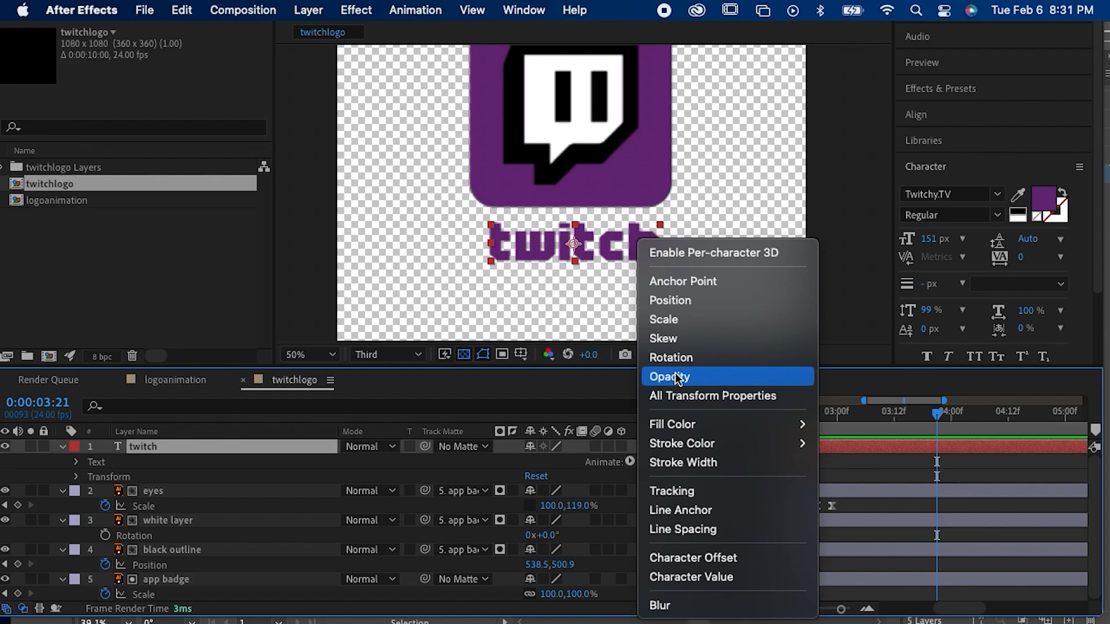
Step: Add an Opacity animator to the "twitch" text and add the Position property to the same animator
{"action": "left_click", "coordinate": [671, 377]}
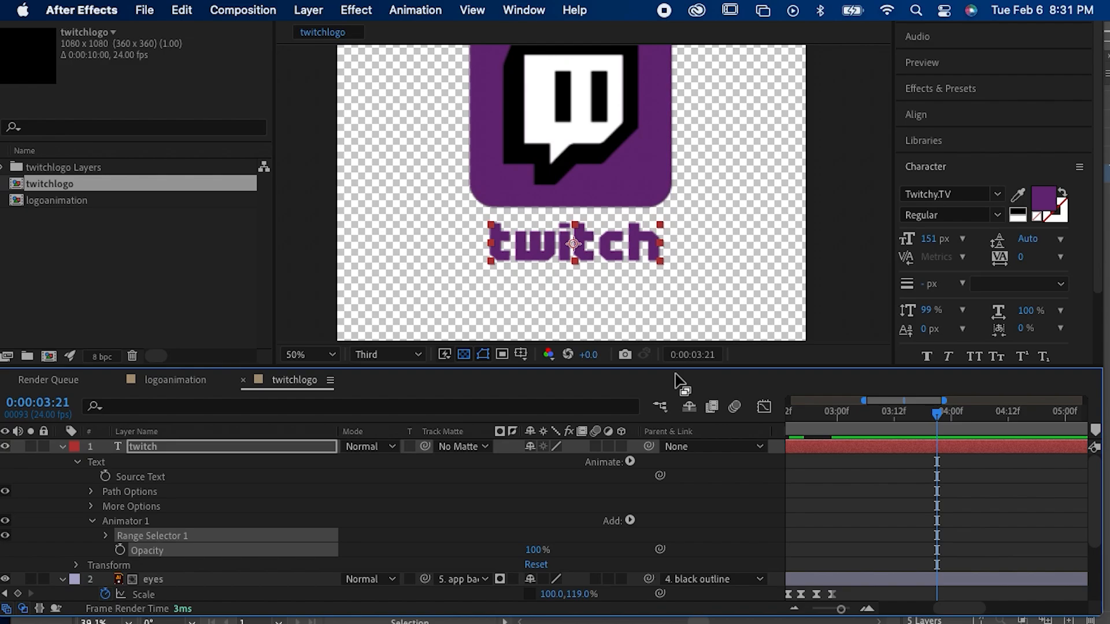
{"action": "left_click", "coordinate": [630, 521]}
{"action": "mouse_move", "coordinate": [628, 522]}
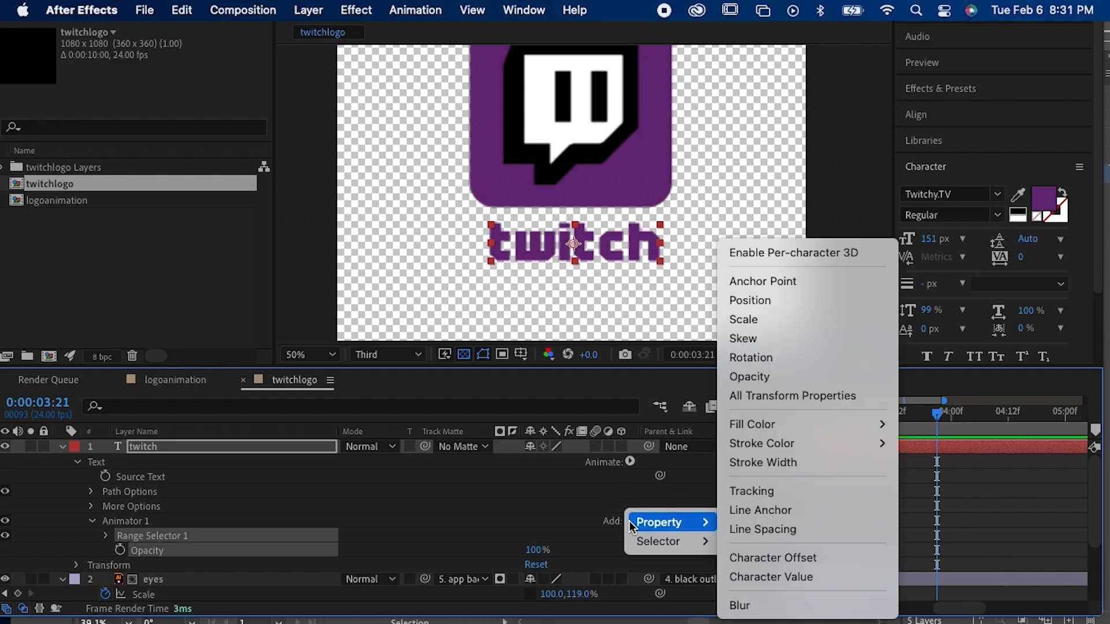
{"action": "left_click", "coordinate": [858, 306]}
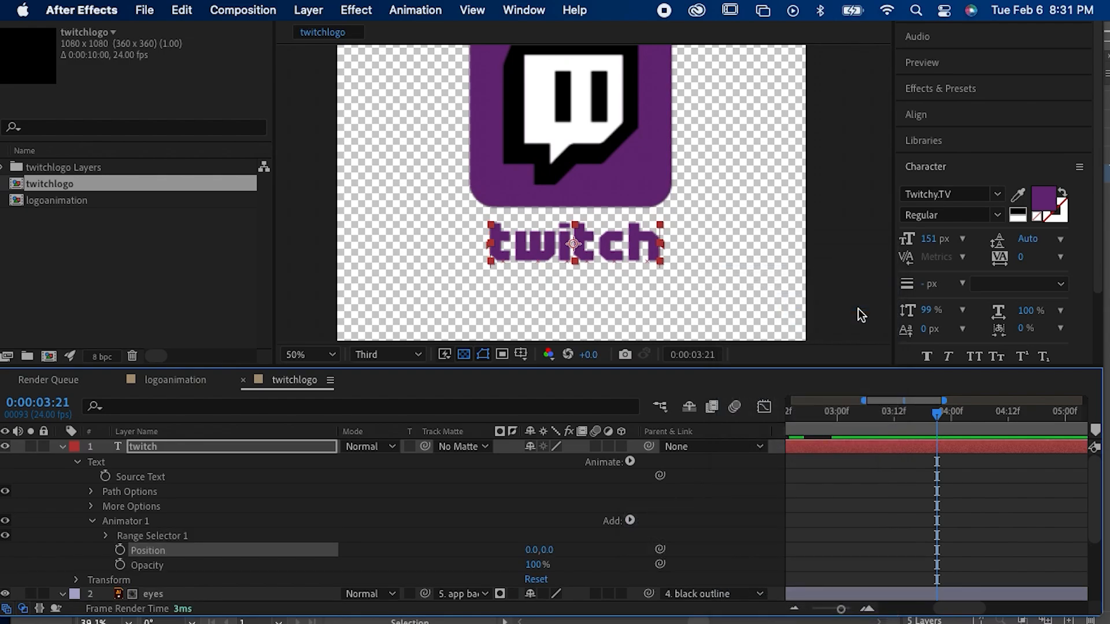
Step: Set the text animator's Opacity to 0% and its Position to 0.0, -252.0
{"action": "left_click_drag", "start_coordinate": [531, 549], "coordinate": [334, 567]}
{"action": "left_click_drag", "start_coordinate": [542, 563], "coordinate": [488, 572]}
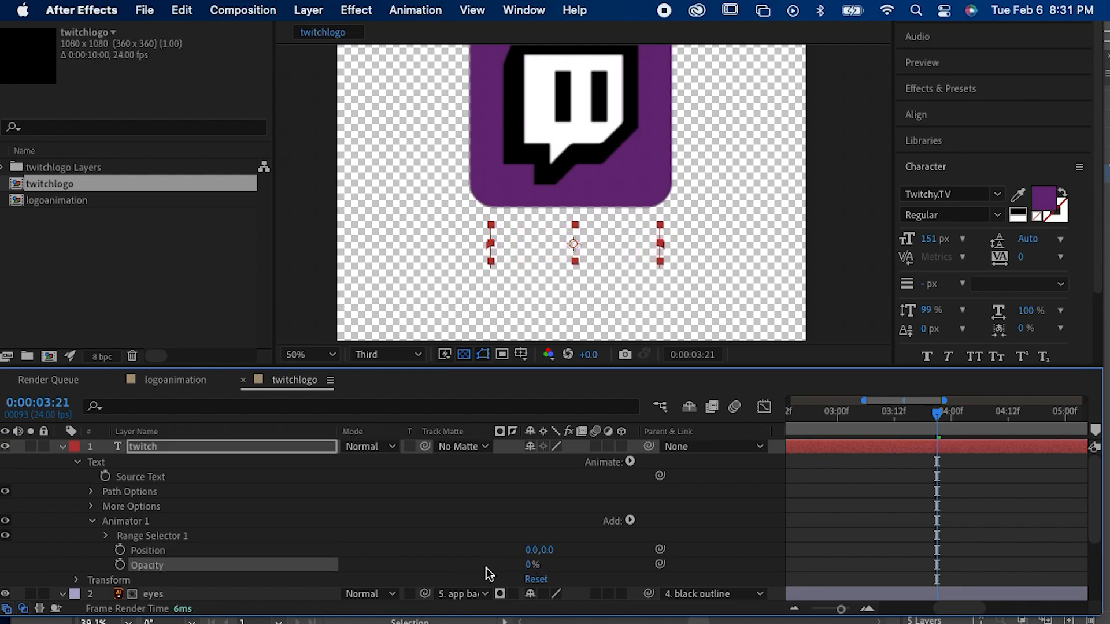
{"action": "left_click_drag", "start_coordinate": [541, 550], "coordinate": [314, 562]}
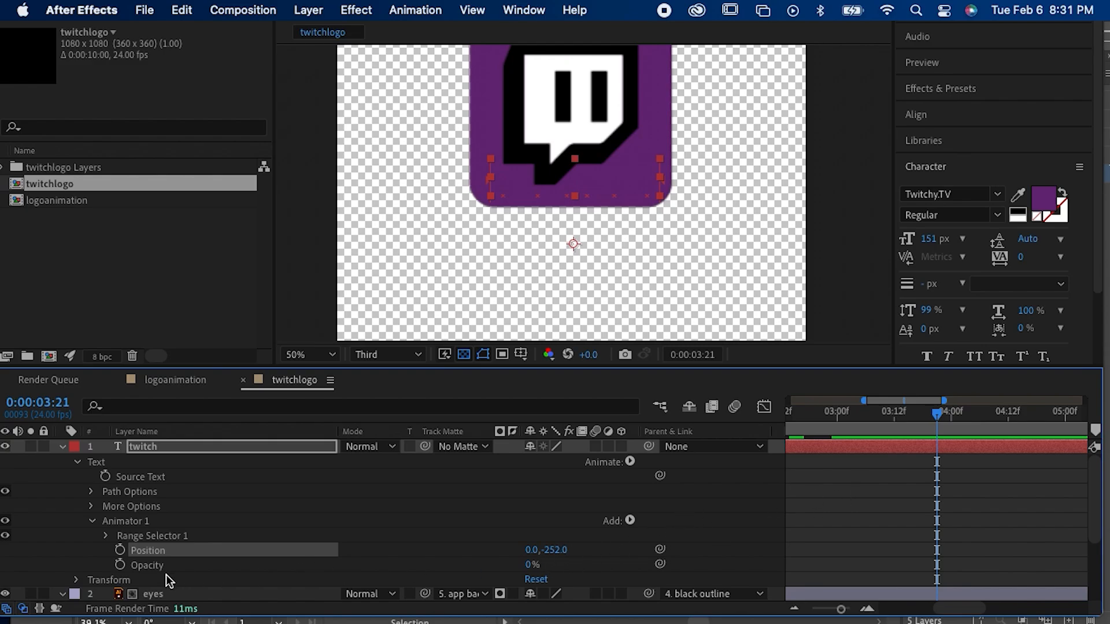
Step: Keyframe the range selector's Offset from 0% at 0:00:02:15 to 100% at 0:00:03:21
{"action": "left_click", "coordinate": [107, 536]}
{"action": "scroll", "coordinate": [105, 557], "scroll_direction": "down", "scroll_amount": 2}
{"action": "scroll", "coordinate": [106, 563], "scroll_direction": "down", "scroll_amount": 1}
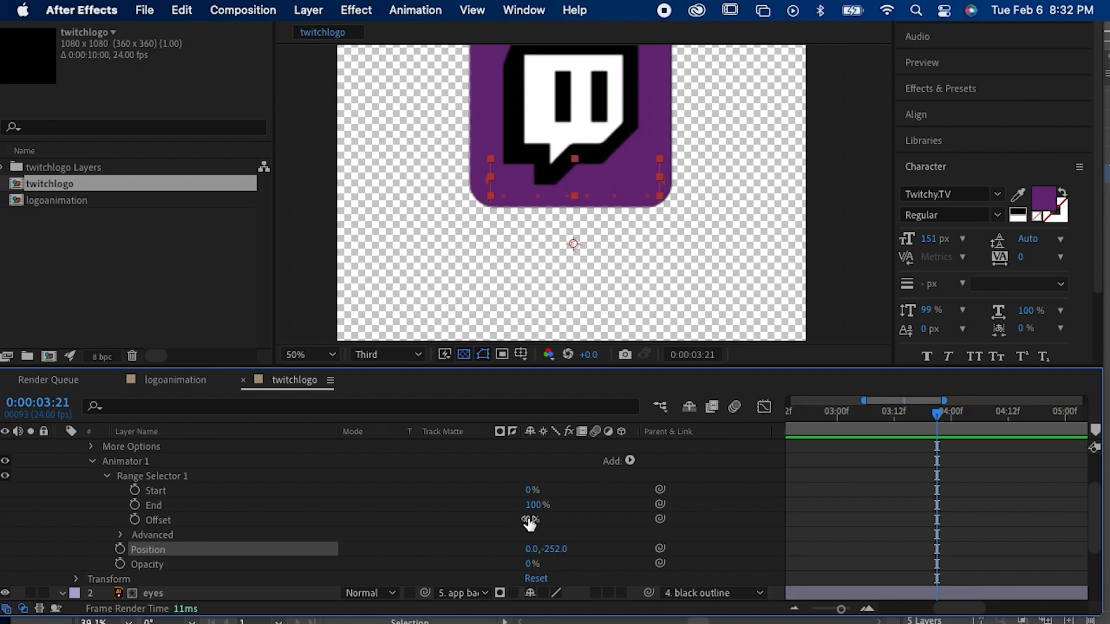
{"action": "mouse_move", "coordinate": [529, 519]}
{"action": "left_mouse_down"}
{"action": "mouse_move", "coordinate": [634, 519]}
{"action": "mouse_move", "coordinate": [545, 529]}
{"action": "left_mouse_up"}
{"action": "left_click", "coordinate": [134, 520]}
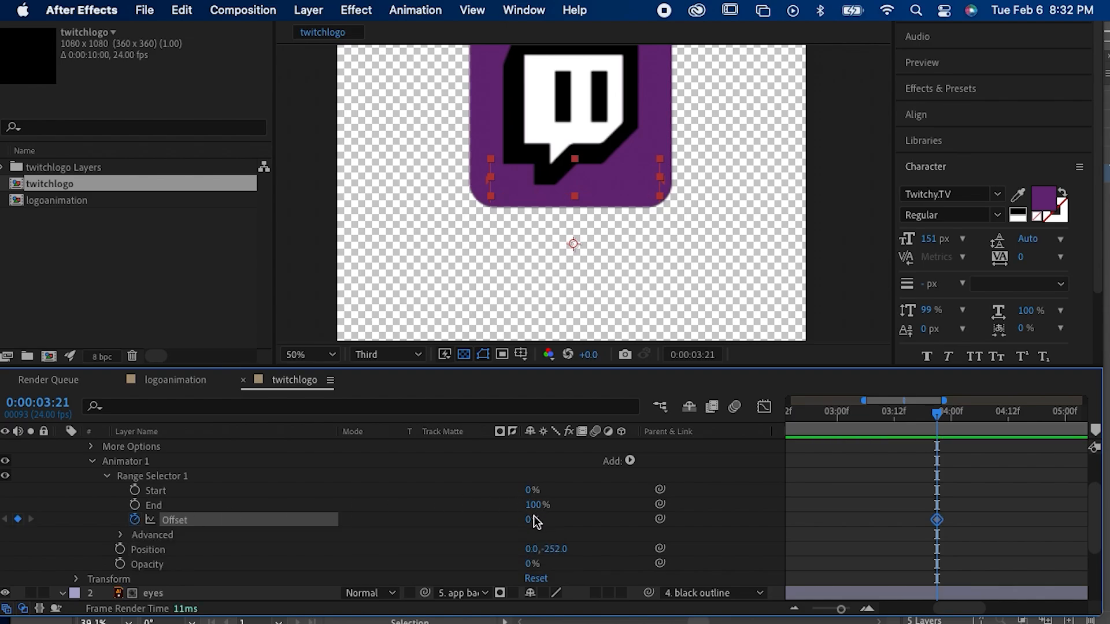
{"action": "left_click_drag", "start_coordinate": [937, 519], "coordinate": [792, 529]}
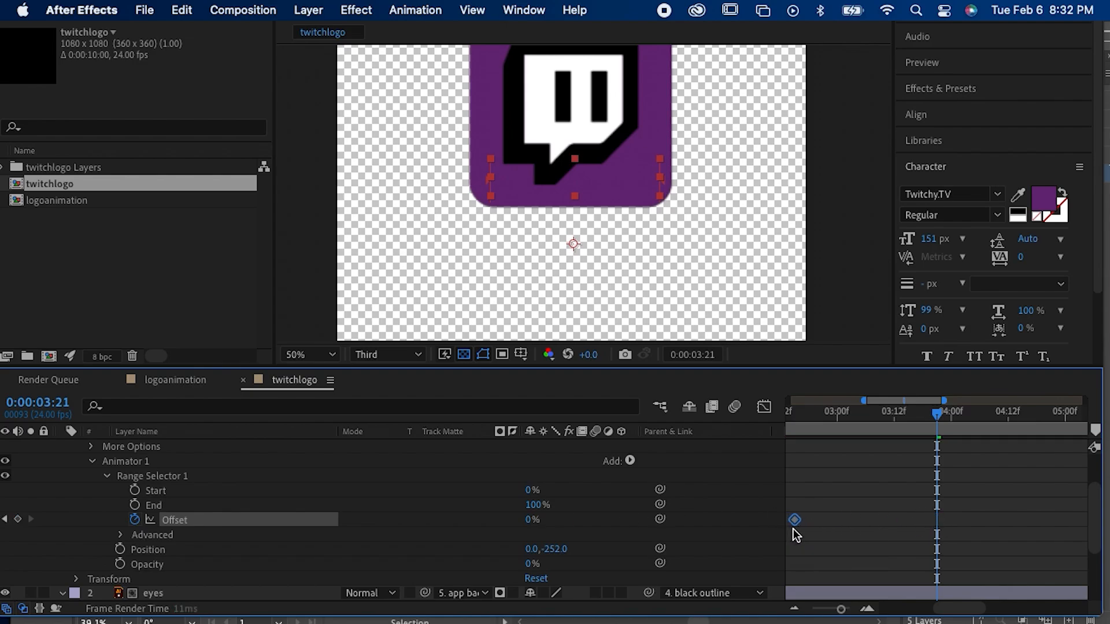
{"action": "left_click", "coordinate": [527, 521]}
{"action": "type", "text": "10"}
{"action": "key", "text": "Return"}
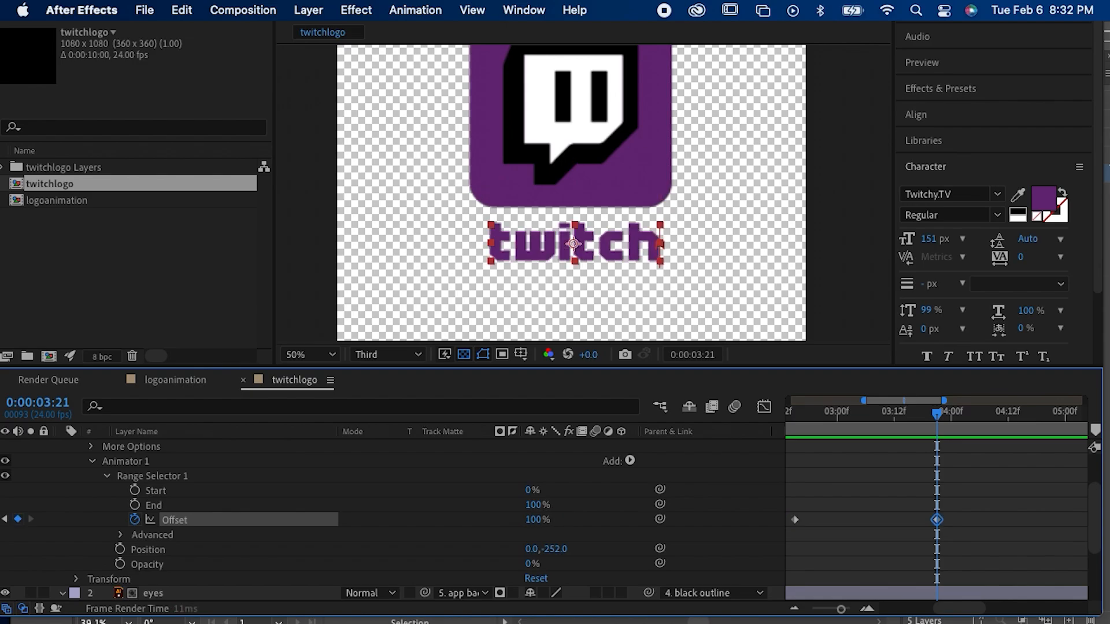
Step: Preview the "twitch" text animation from 0:00:02:15
{"action": "left_click", "coordinate": [795, 411]}
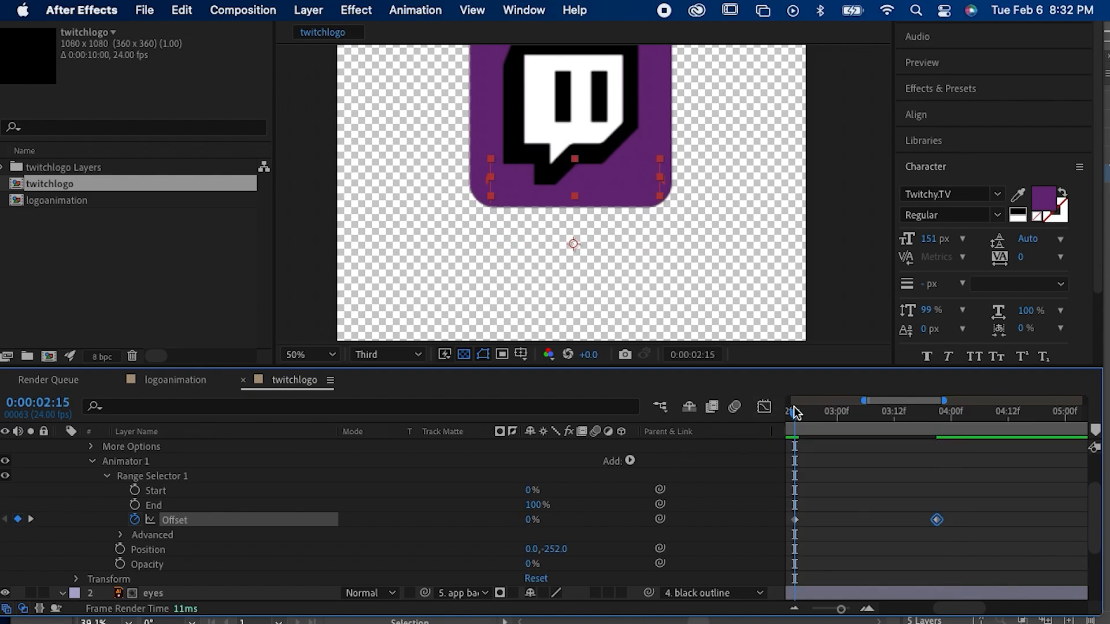
{"action": "key", "text": "space"}
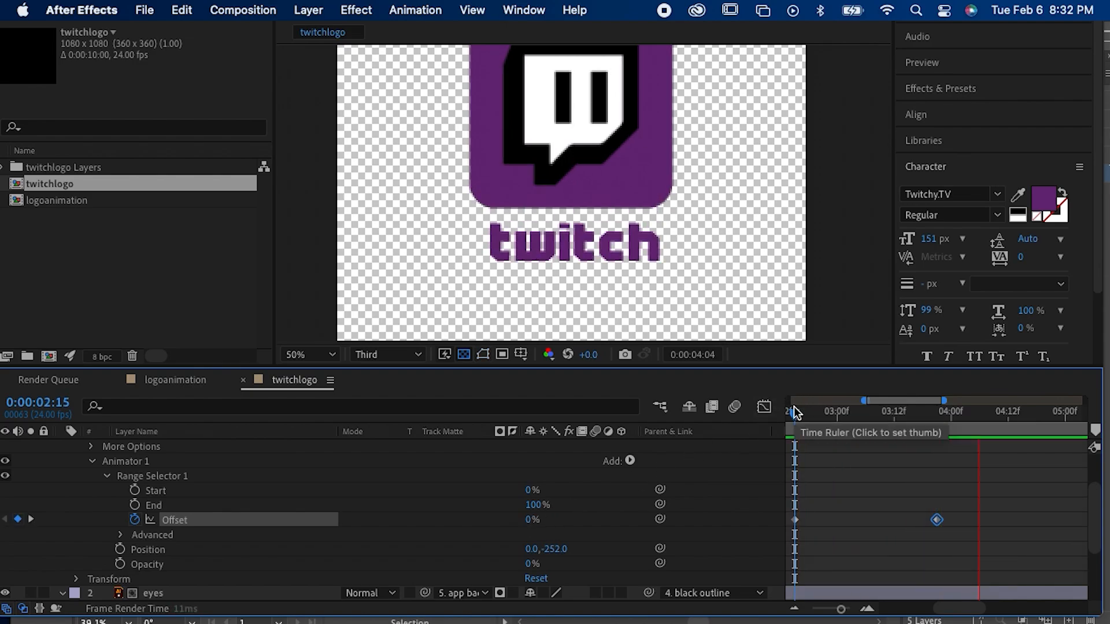
{"action": "key", "text": "space"}
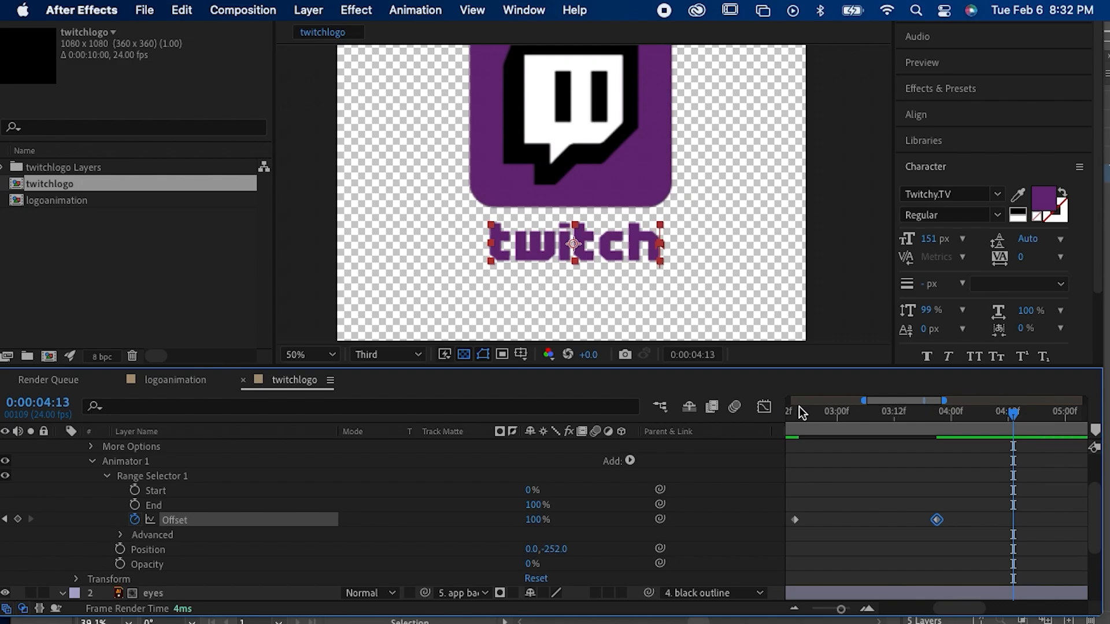
Step: Set the range selector's advanced Based On option to Words and scrub through the text animation
{"action": "left_click", "coordinate": [122, 536]}
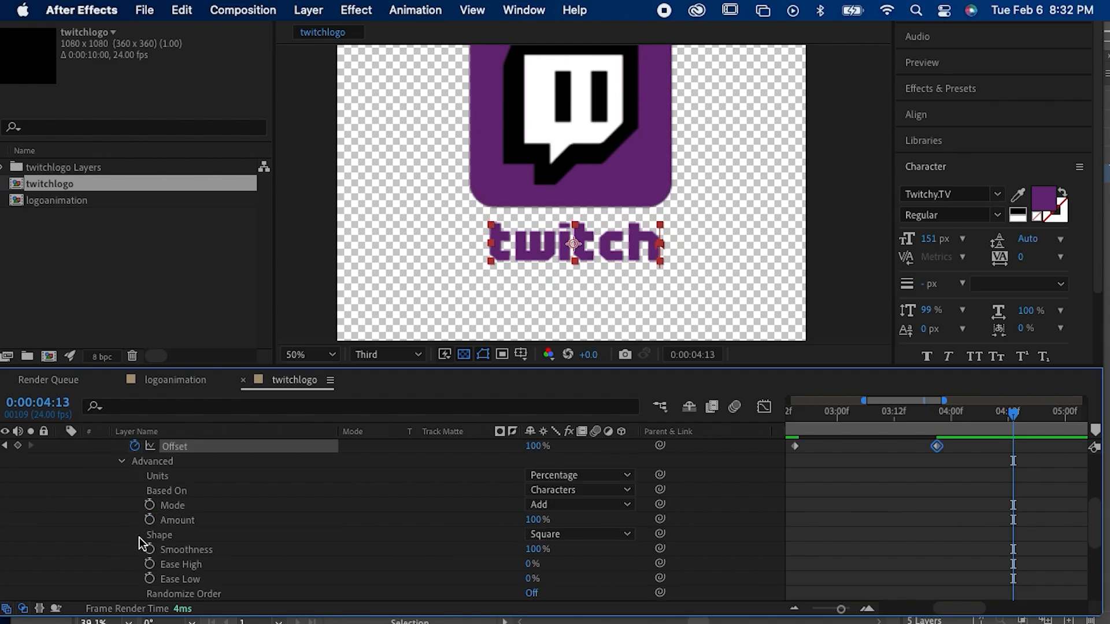
{"action": "scroll", "coordinate": [155, 539], "scroll_direction": "down", "scroll_amount": 1}
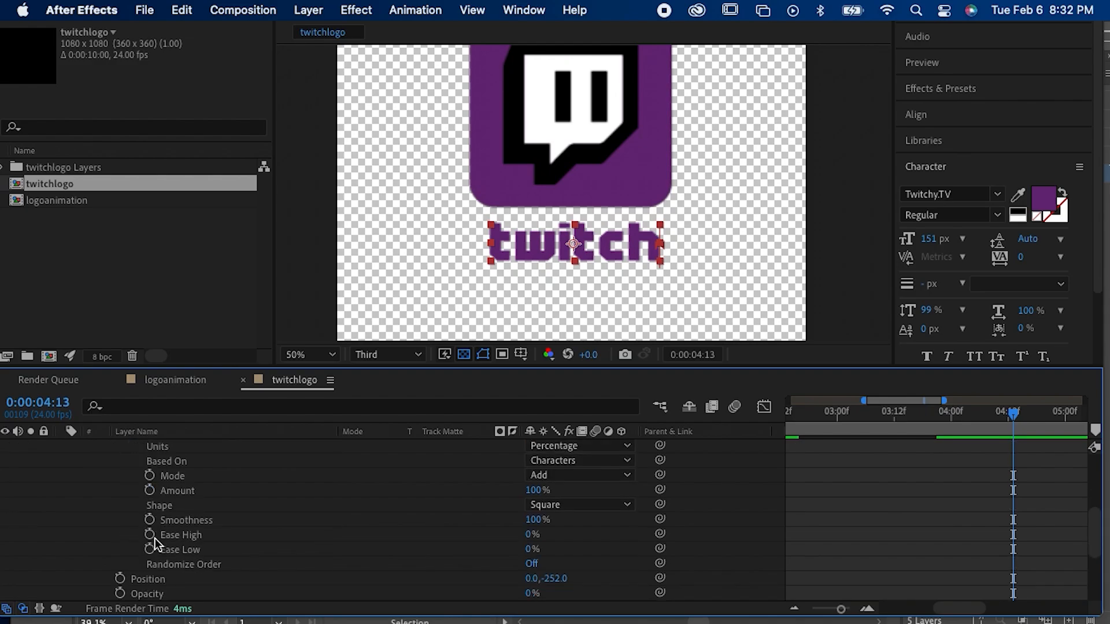
{"action": "scroll", "coordinate": [155, 539], "scroll_direction": "up", "scroll_amount": 2}
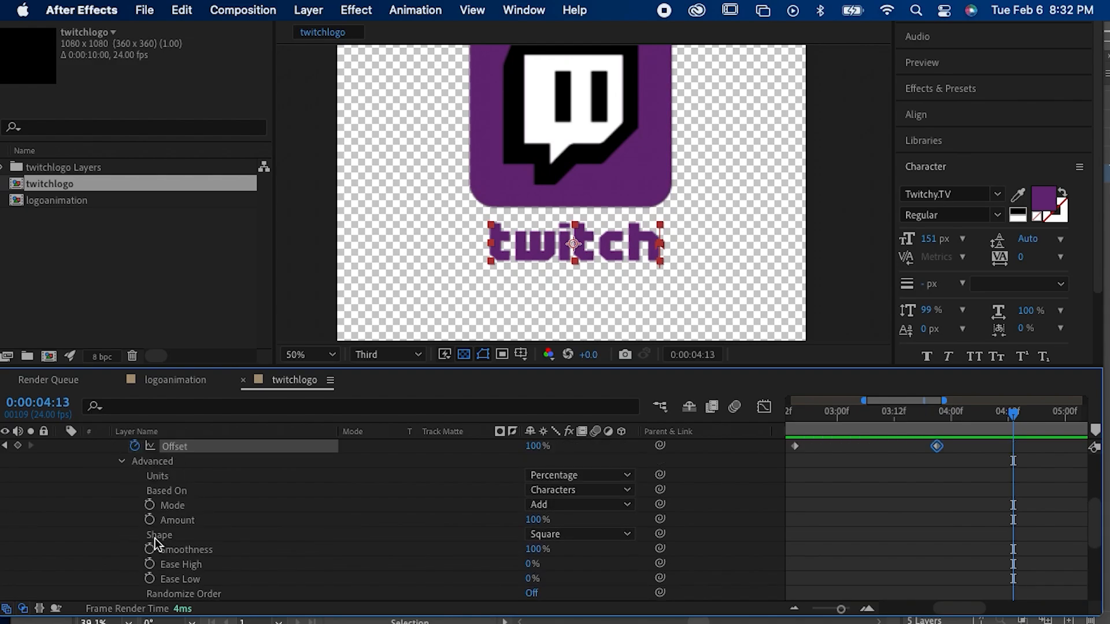
{"action": "left_click", "coordinate": [564, 490]}
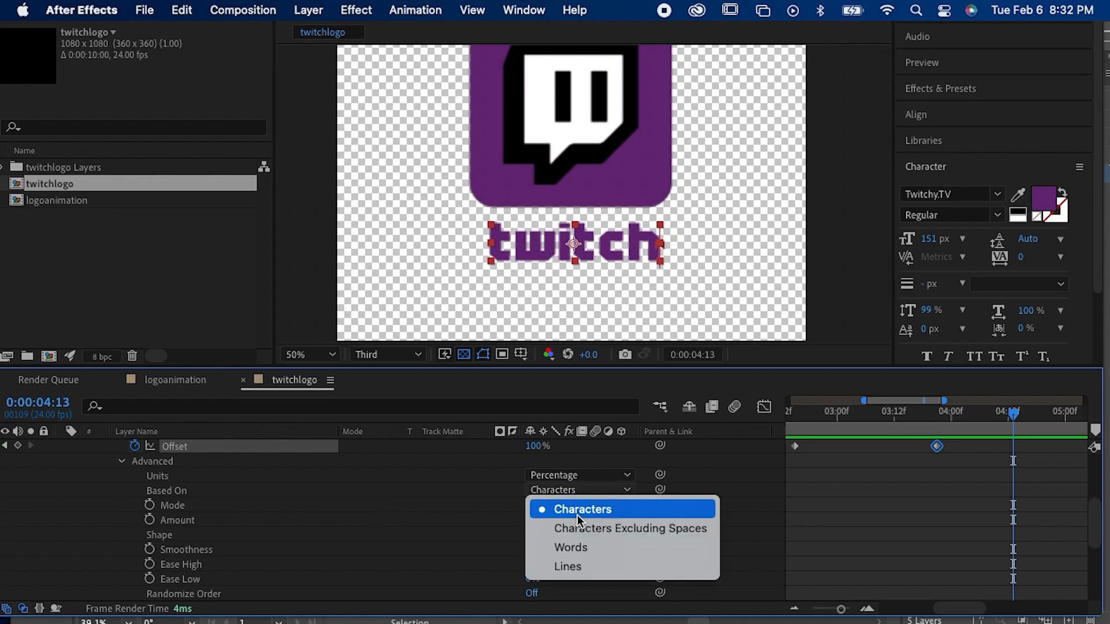
{"action": "left_click", "coordinate": [577, 549]}
{"action": "left_click_drag", "start_coordinate": [807, 413], "coordinate": [894, 414]}
{"action": "left_click", "coordinate": [831, 432]}
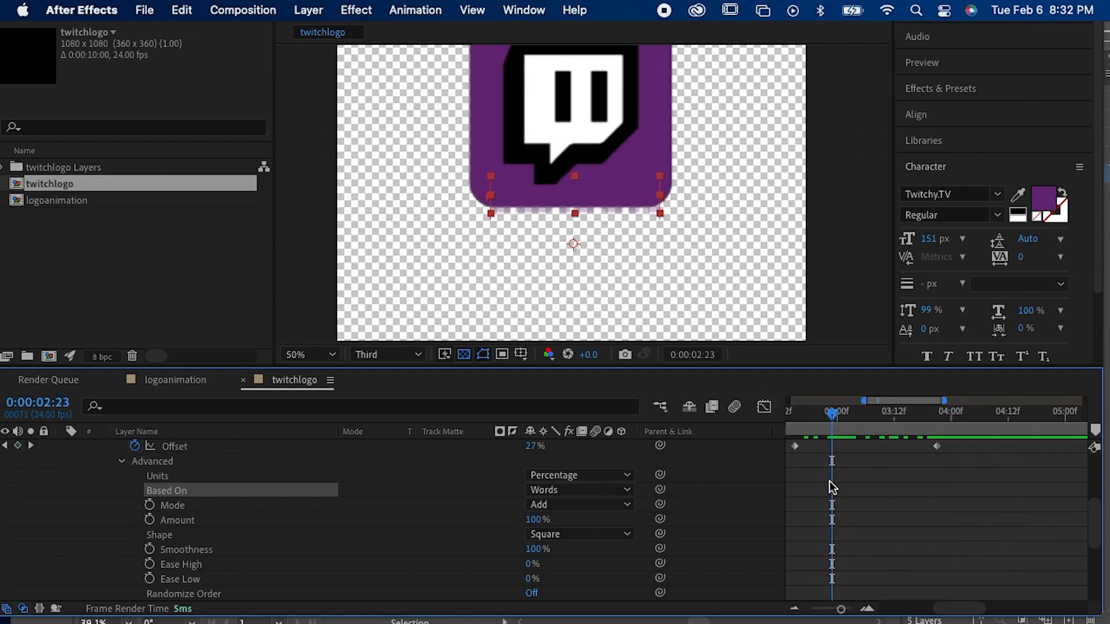
{"action": "left_click_drag", "start_coordinate": [842, 418], "coordinate": [919, 418]}
Step: Append a space and a second "twitch" to the text and scrub through the word-by-word animation
{"action": "double_click", "coordinate": [601, 227]}
{"action": "key", "text": "super+c"}
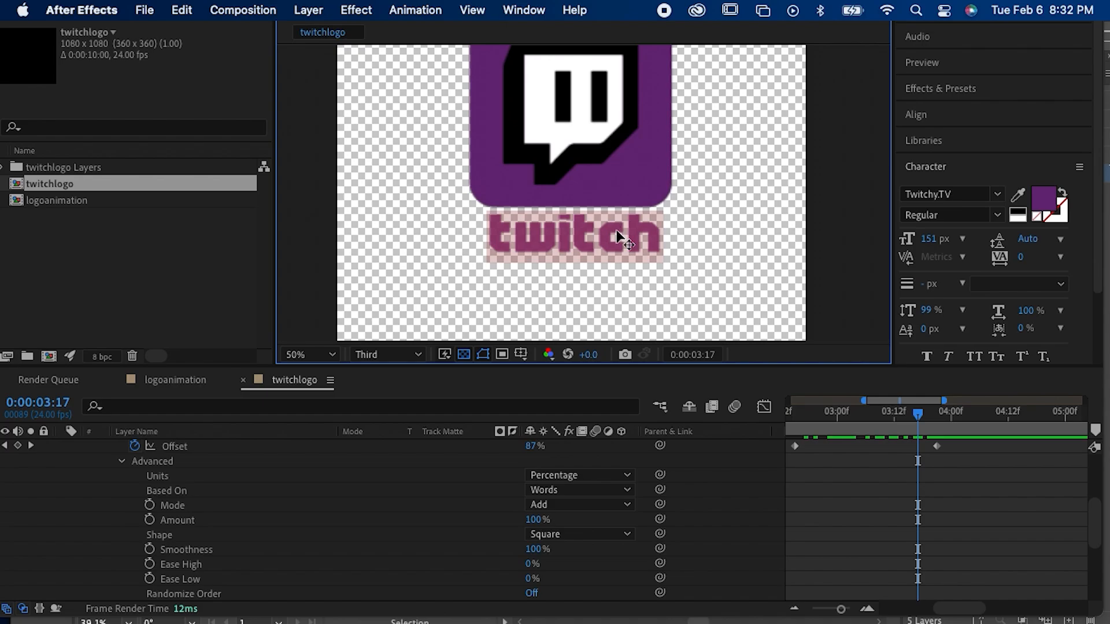
{"action": "left_click", "coordinate": [642, 228]}
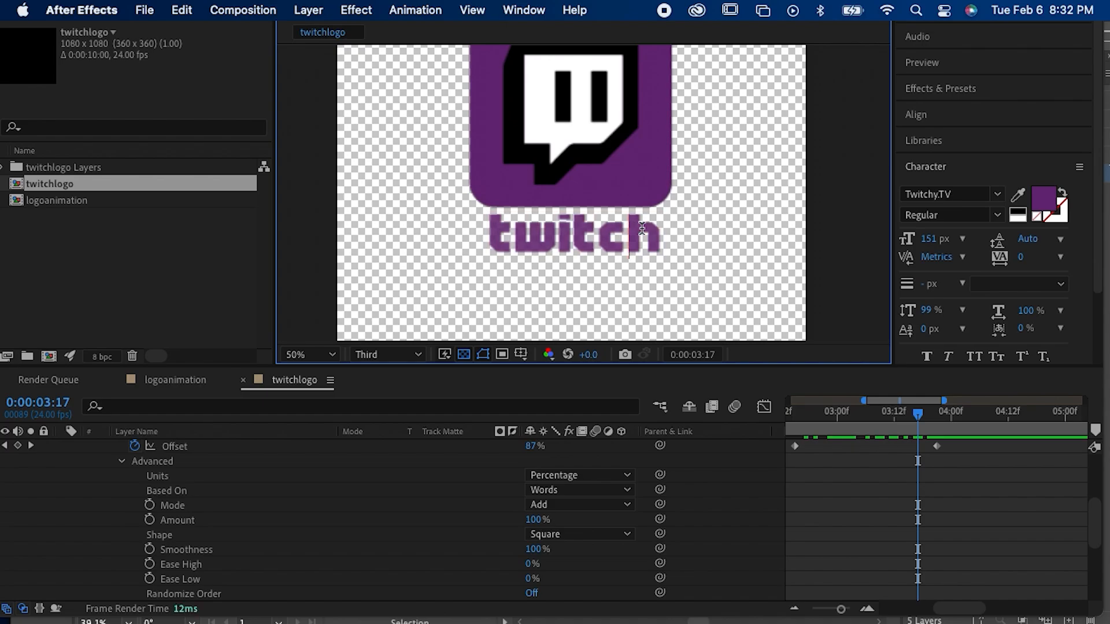
{"action": "key", "text": "super+v"}
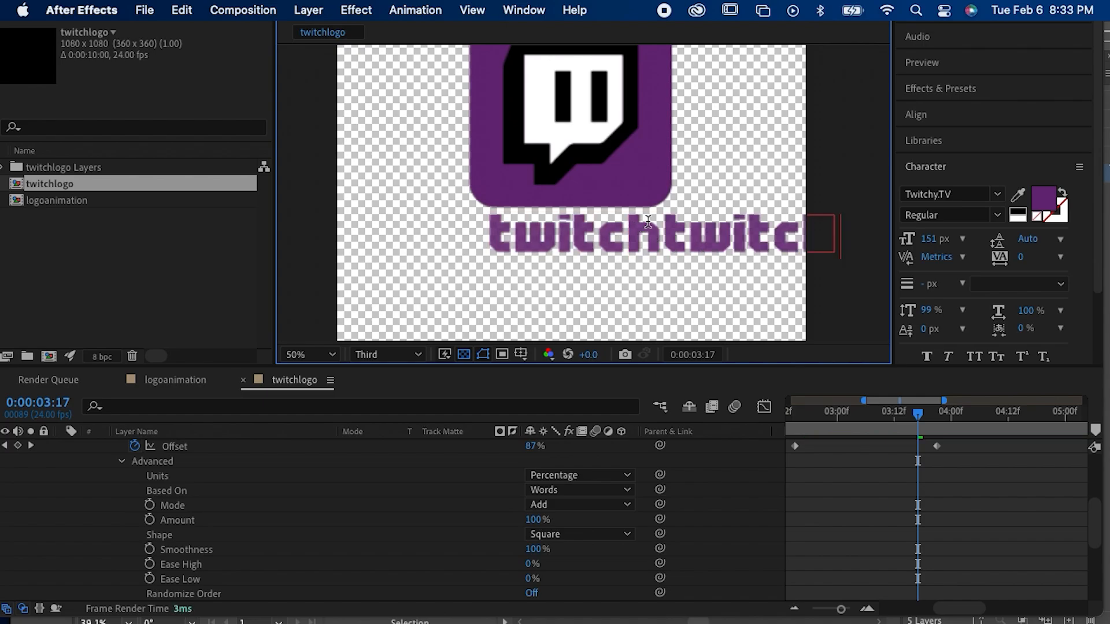
{"action": "left_click", "coordinate": [659, 225]}
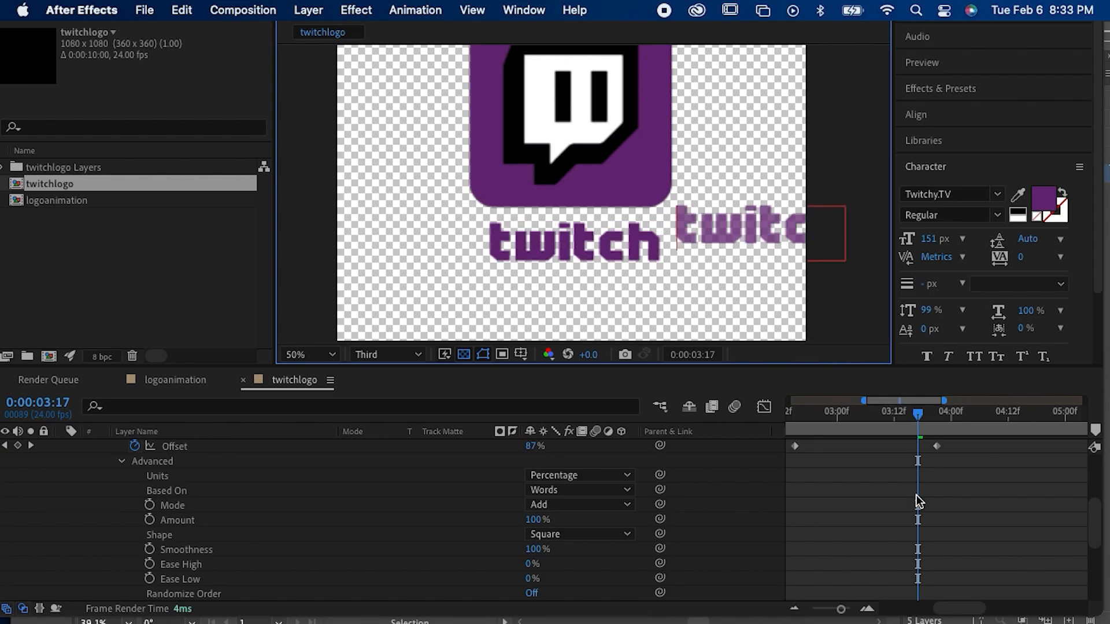
{"action": "left_click_drag", "start_coordinate": [806, 411], "coordinate": [938, 455]}
{"action": "key", "text": "Home"}
Step: Set the range selector's Based On option back to Characters and scrub from the start to 0:00:03:08
{"action": "left_click", "coordinate": [554, 490]}
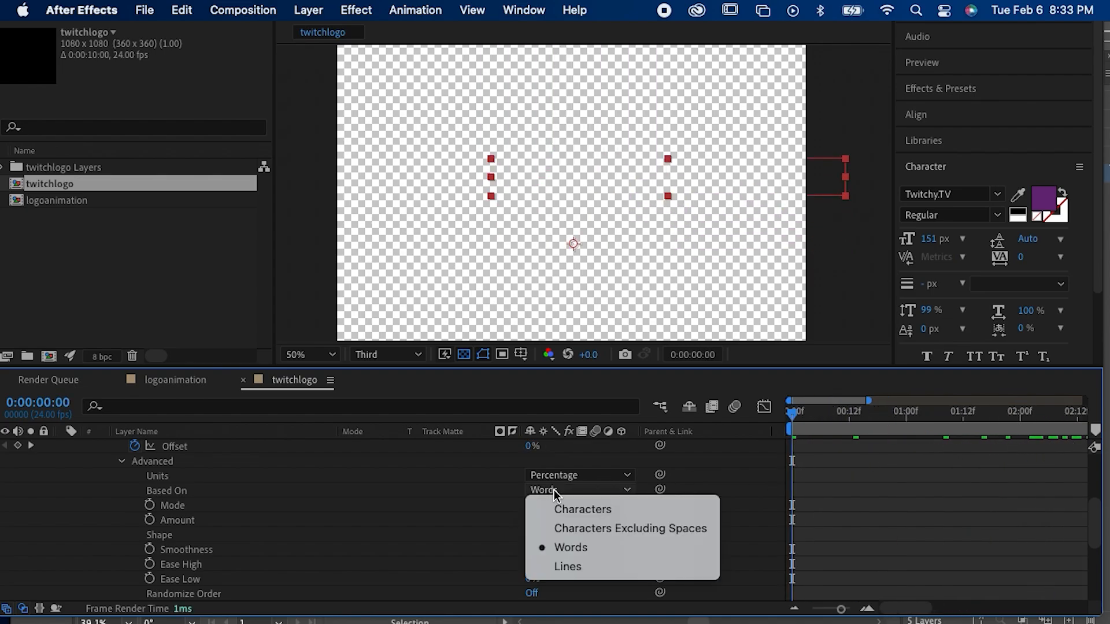
{"action": "left_click", "coordinate": [578, 511]}
{"action": "left_click_drag", "start_coordinate": [820, 464], "coordinate": [792, 462]}
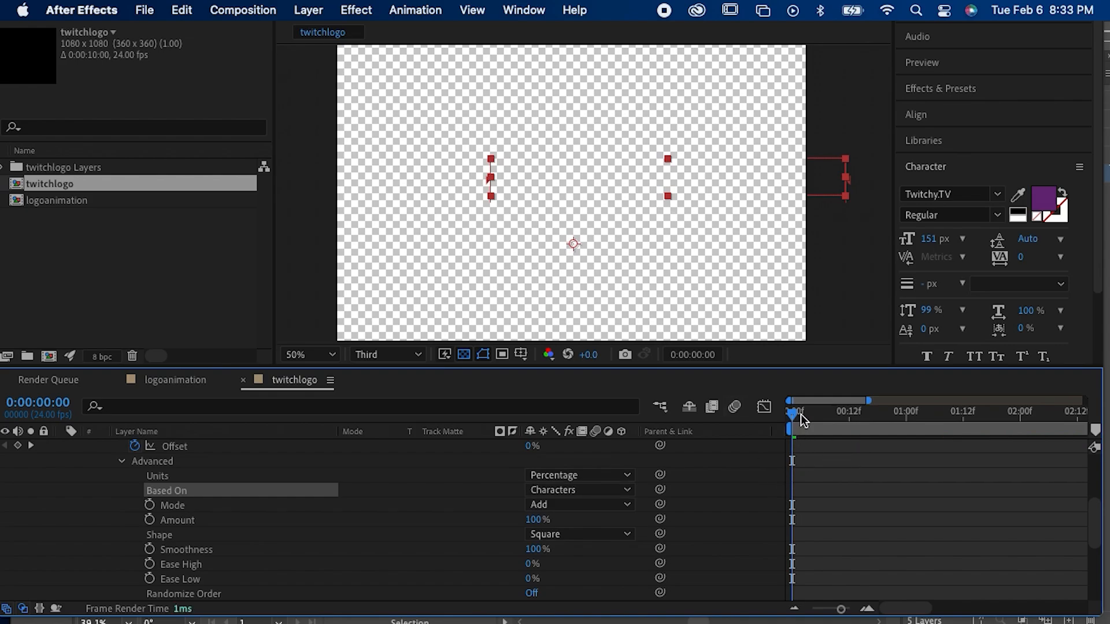
{"action": "left_click_drag", "start_coordinate": [800, 414], "coordinate": [1039, 476]}
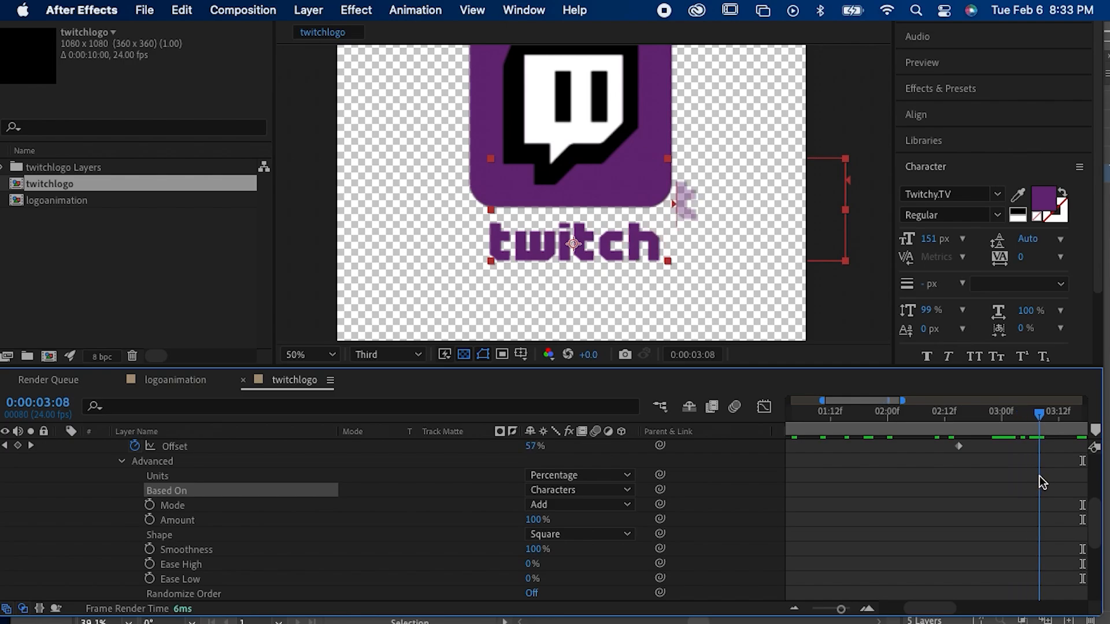
Step: Delete the second "twitch" word from the text layer
{"action": "left_click", "coordinate": [682, 215]}
{"action": "left_click_drag", "start_coordinate": [680, 207], "coordinate": [926, 209]}
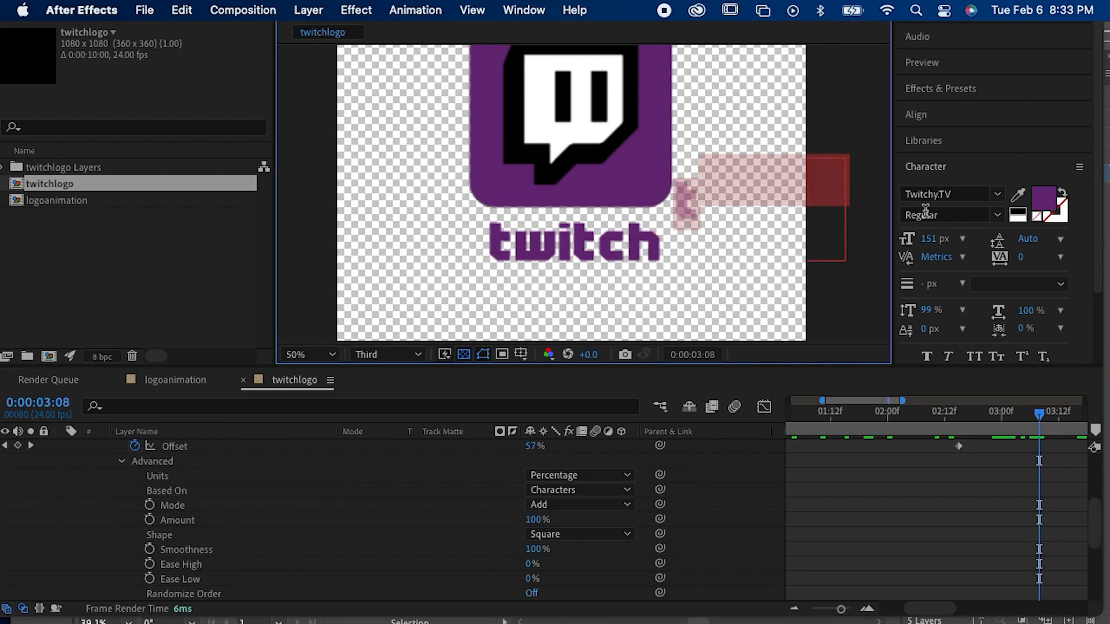
{"action": "key", "text": "BackSpace"}
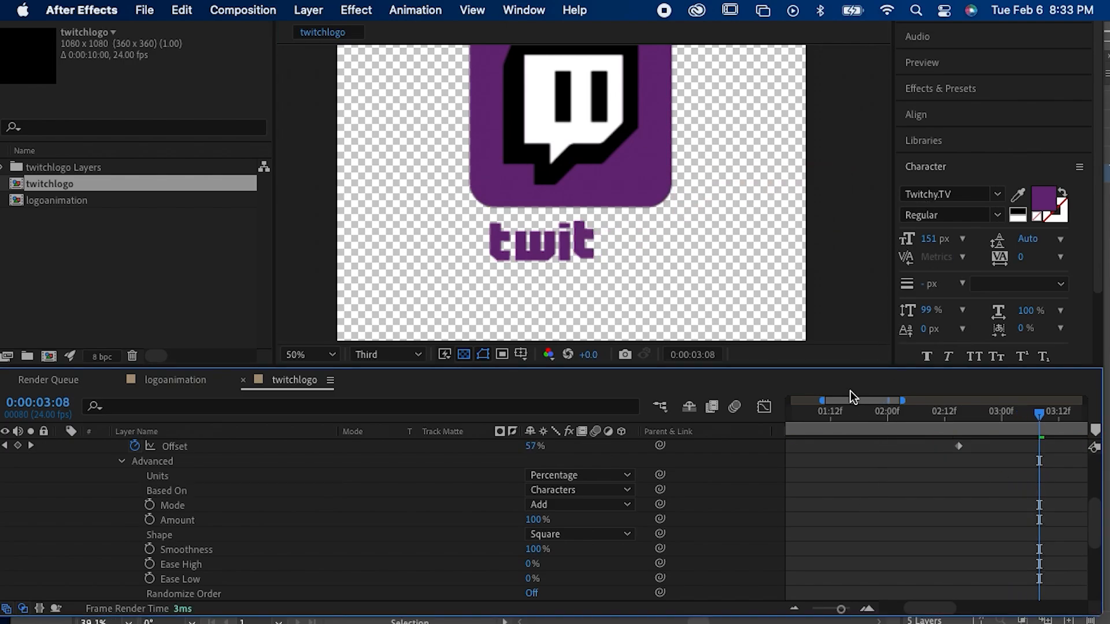
Step: Zoom the composition out to 25% and preview the complete logo animation from the beginning
{"action": "left_click_drag", "start_coordinate": [849, 409], "coordinate": [747, 418]}
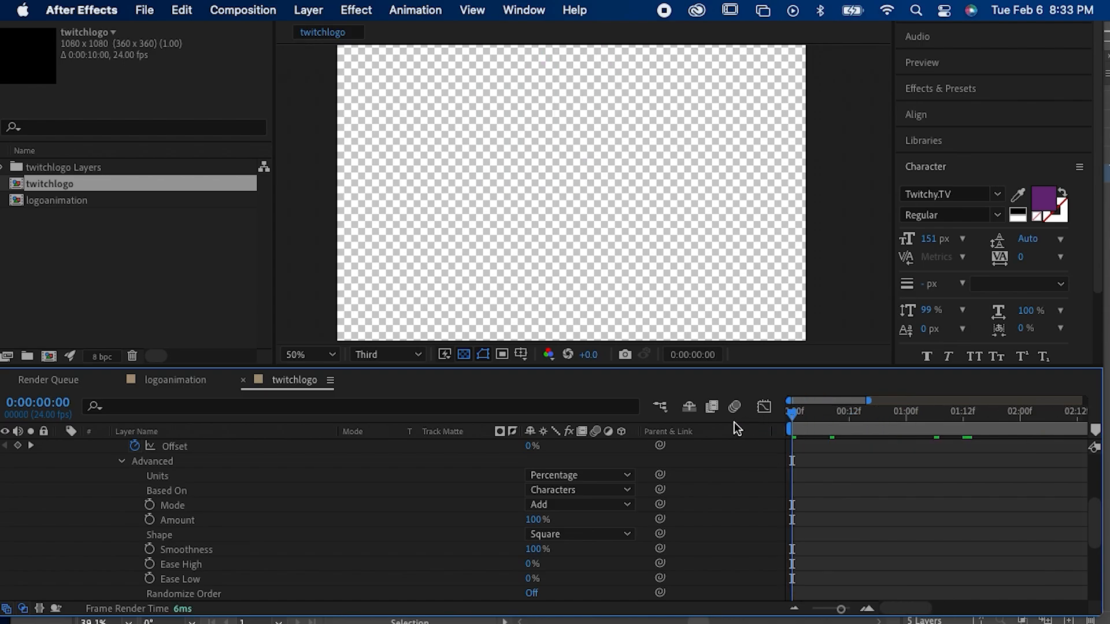
{"action": "left_click", "coordinate": [620, 209], "text": "alt"}
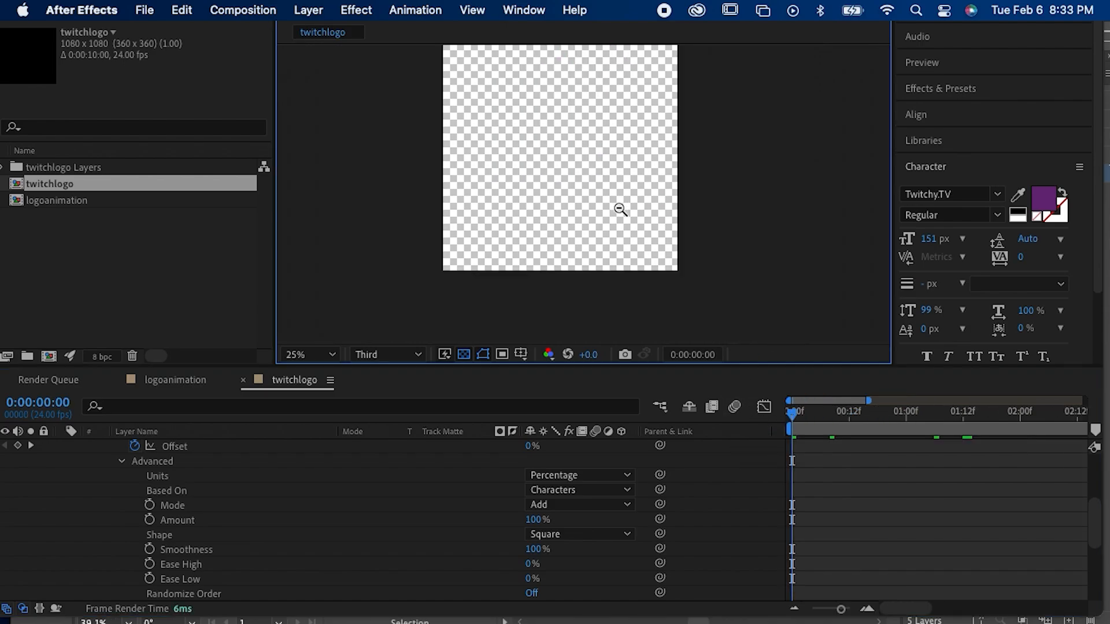
{"action": "key", "text": "space"}
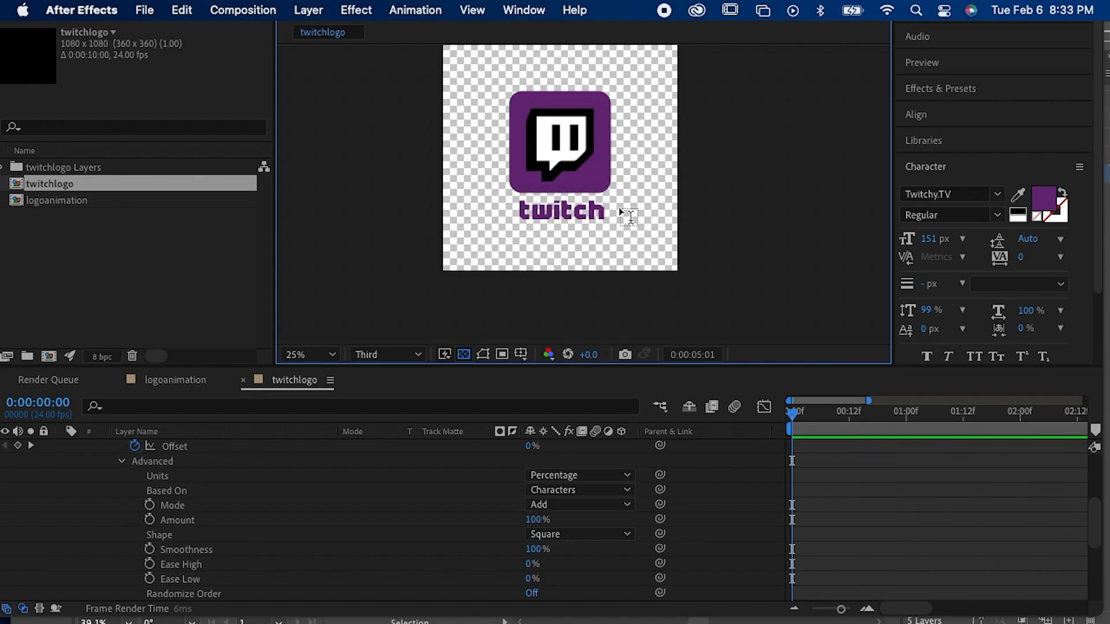
{"action": "key", "text": "space"}
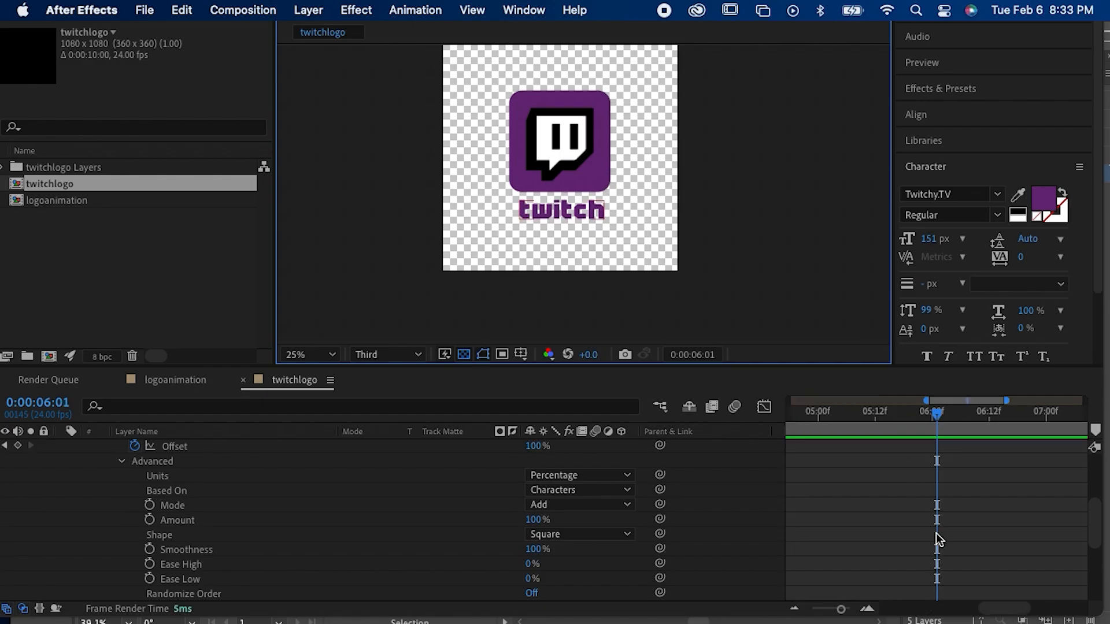
{"action": "left_click_drag", "start_coordinate": [803, 414], "coordinate": [695, 421]}
{"action": "key", "text": "space"}
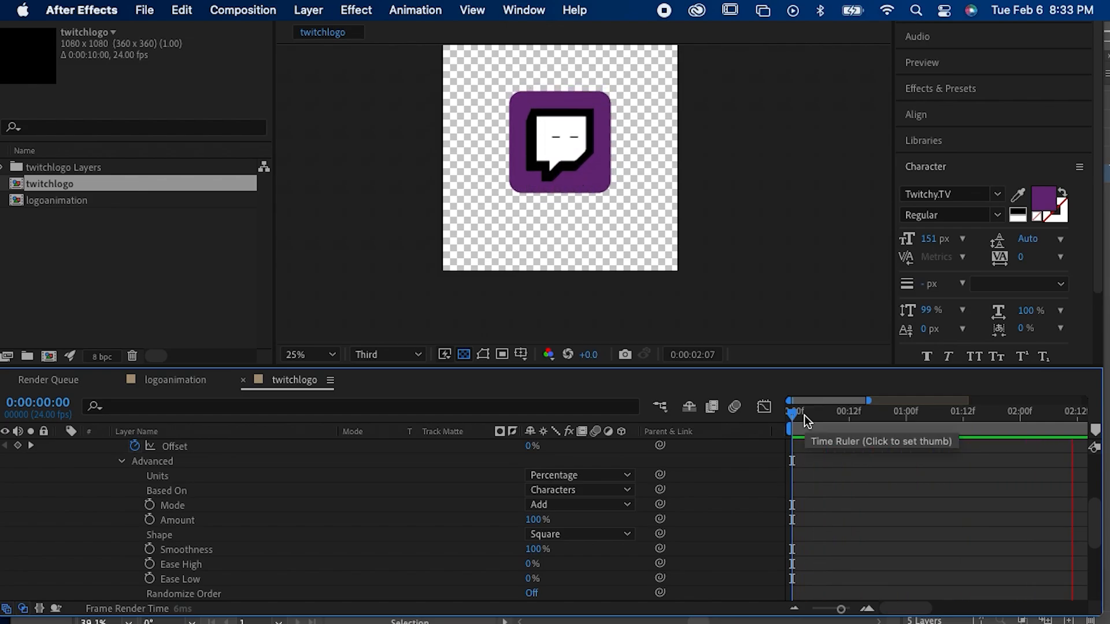
{"action": "key", "text": "space"}
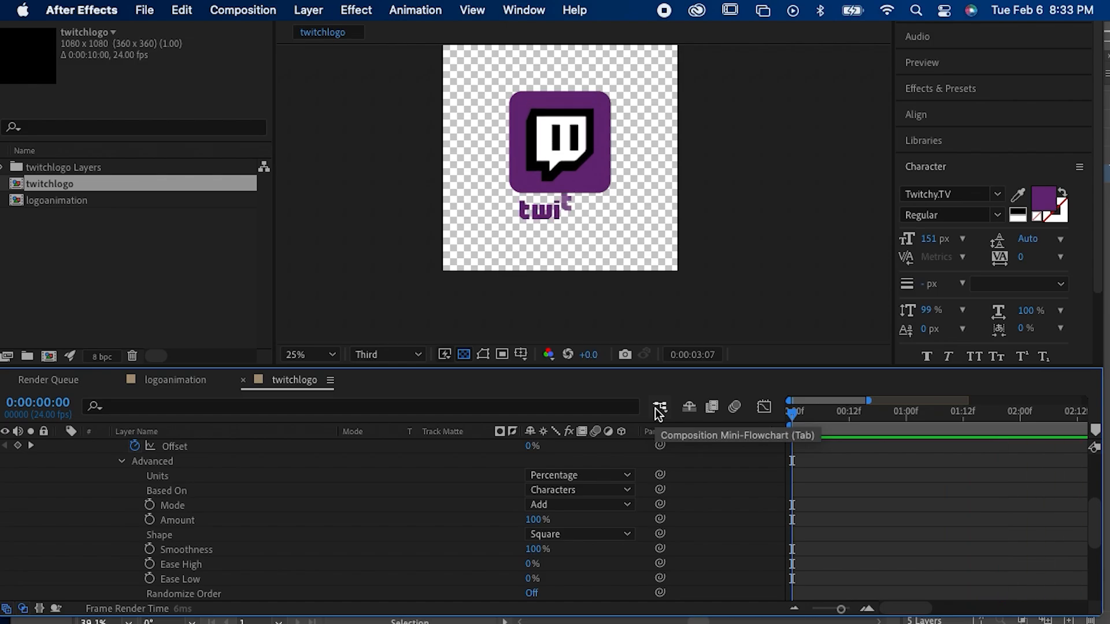
{"action": "key", "text": "space"}
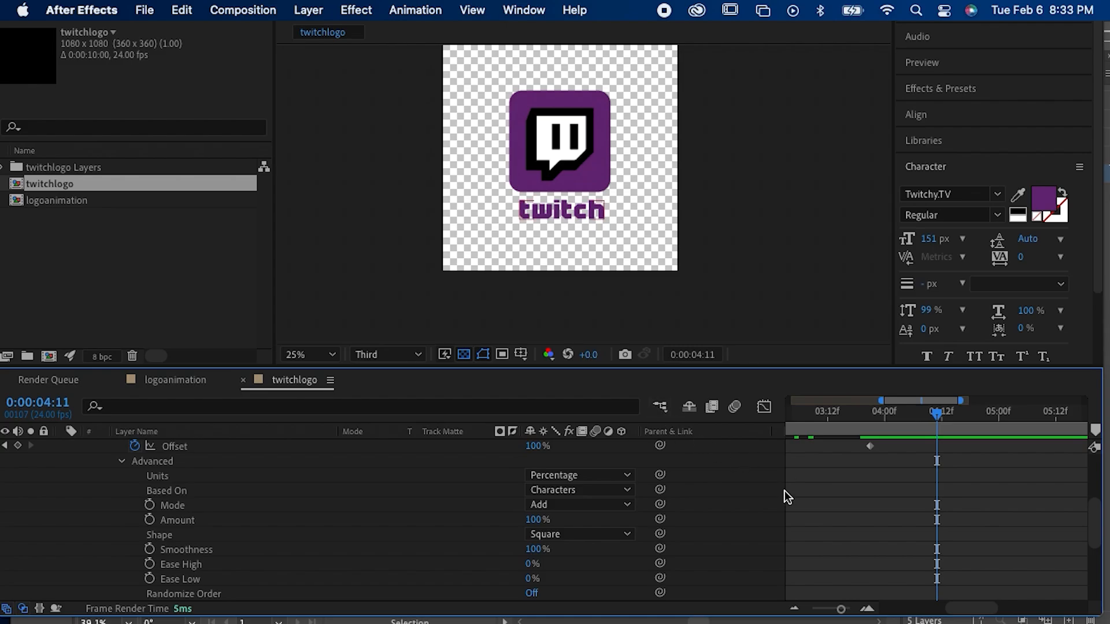
Step: Collapse the "twitch" layer's Text properties in the timeline
{"action": "scroll", "coordinate": [785, 502], "scroll_direction": "up", "scroll_amount": 5}
{"action": "scroll", "coordinate": [334, 538], "scroll_direction": "up", "scroll_amount": 1}
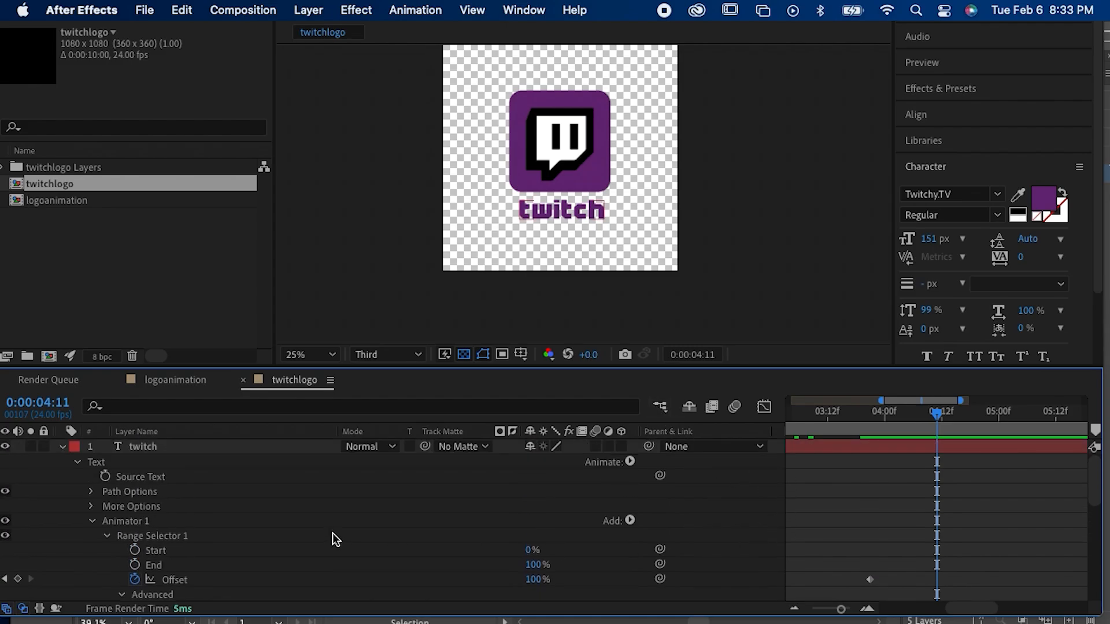
{"action": "left_click", "coordinate": [78, 462]}
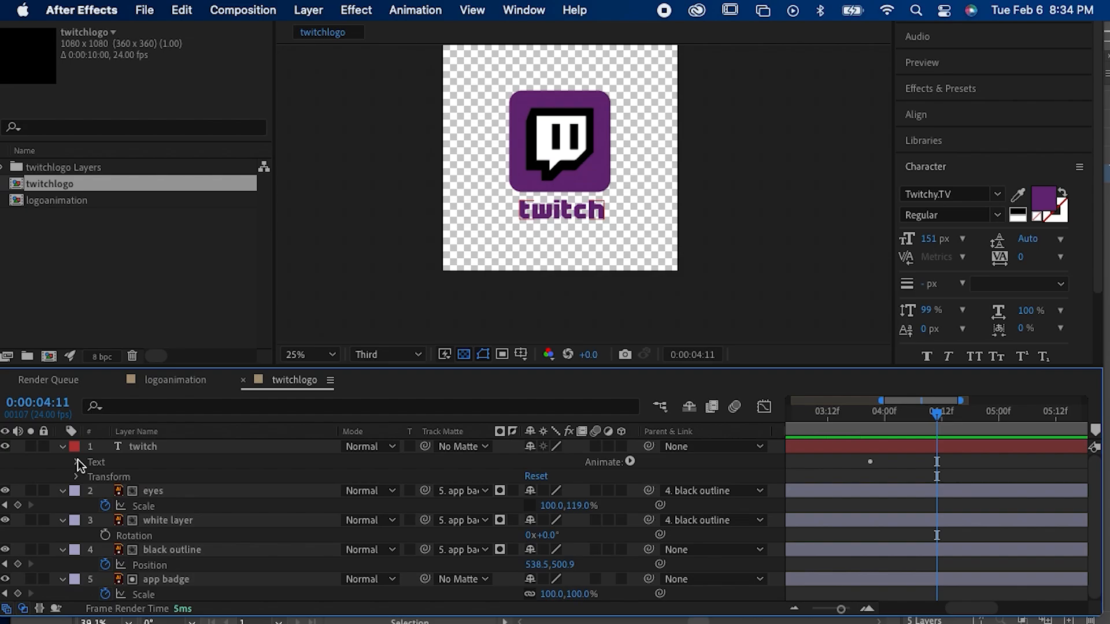
Step: Add a Tracking property to the "twitch" text animator, set its Tracking Amount to 231 and scrub to 0:00:03:12
{"action": "left_click", "coordinate": [77, 462]}
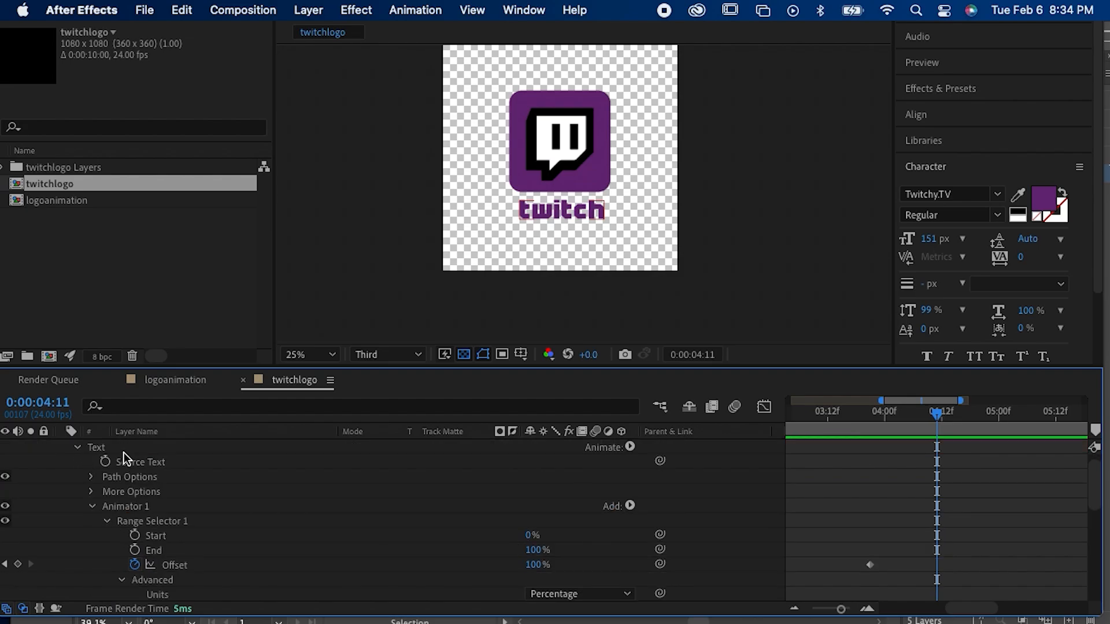
{"action": "left_click", "coordinate": [630, 507]}
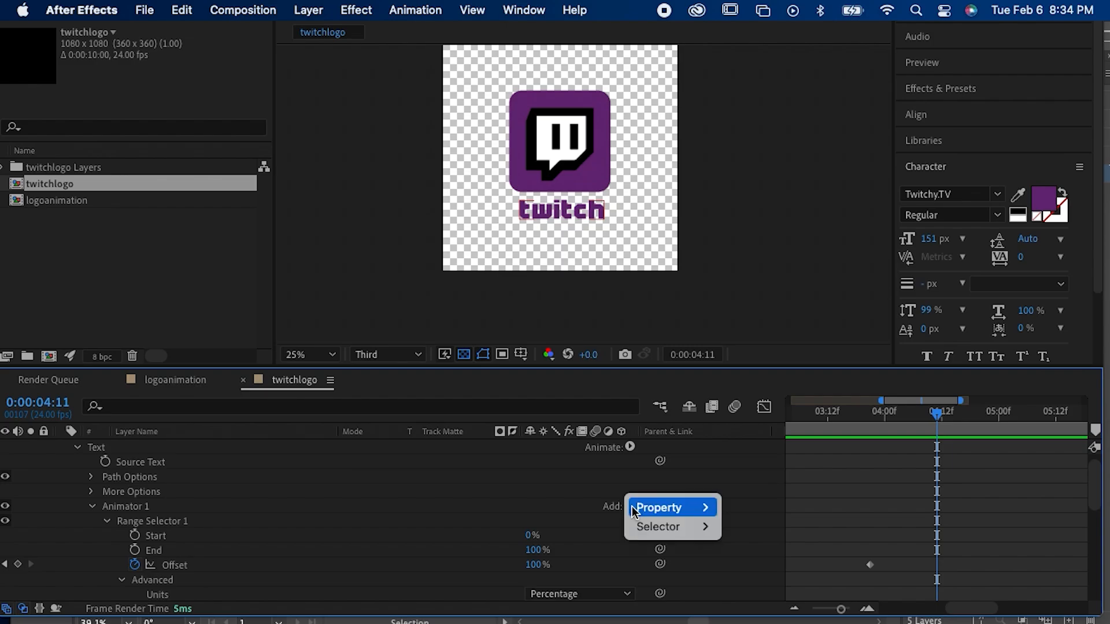
{"action": "mouse_move", "coordinate": [645, 508]}
{"action": "left_click", "coordinate": [745, 492]}
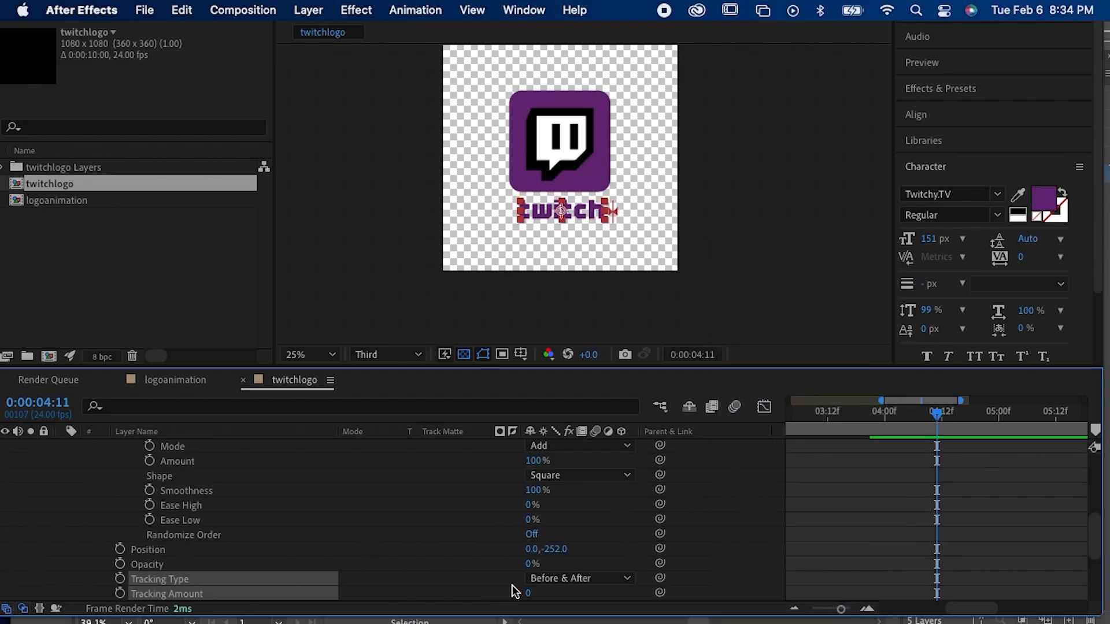
{"action": "left_click_drag", "start_coordinate": [527, 594], "coordinate": [744, 612]}
{"action": "left_click_drag", "start_coordinate": [831, 412], "coordinate": [1010, 450]}
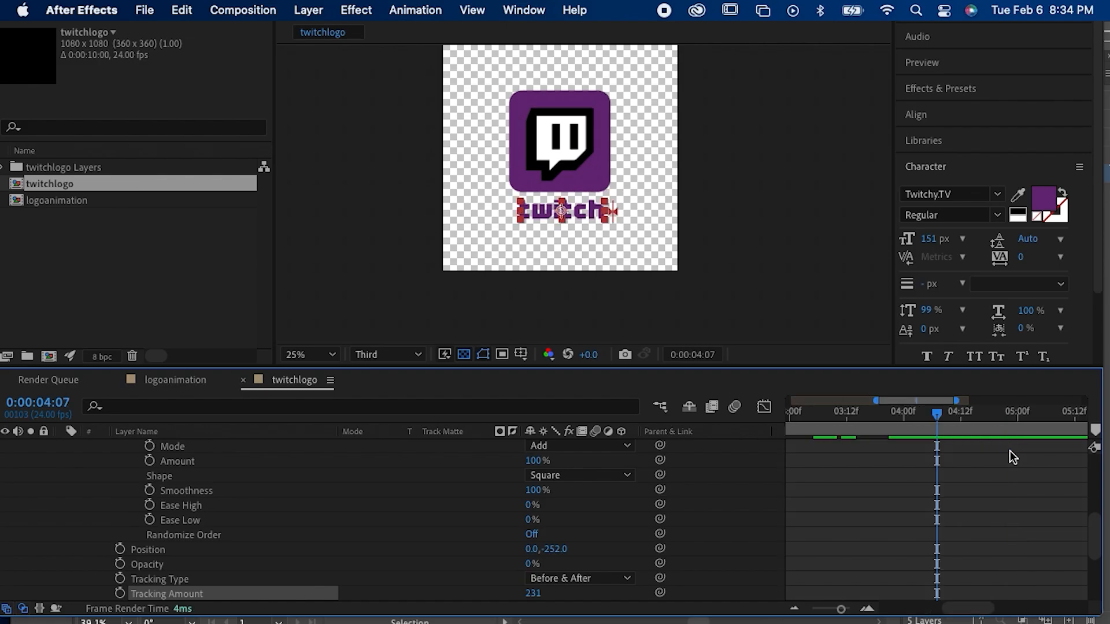
{"action": "left_click_drag", "start_coordinate": [930, 411], "coordinate": [846, 433]}
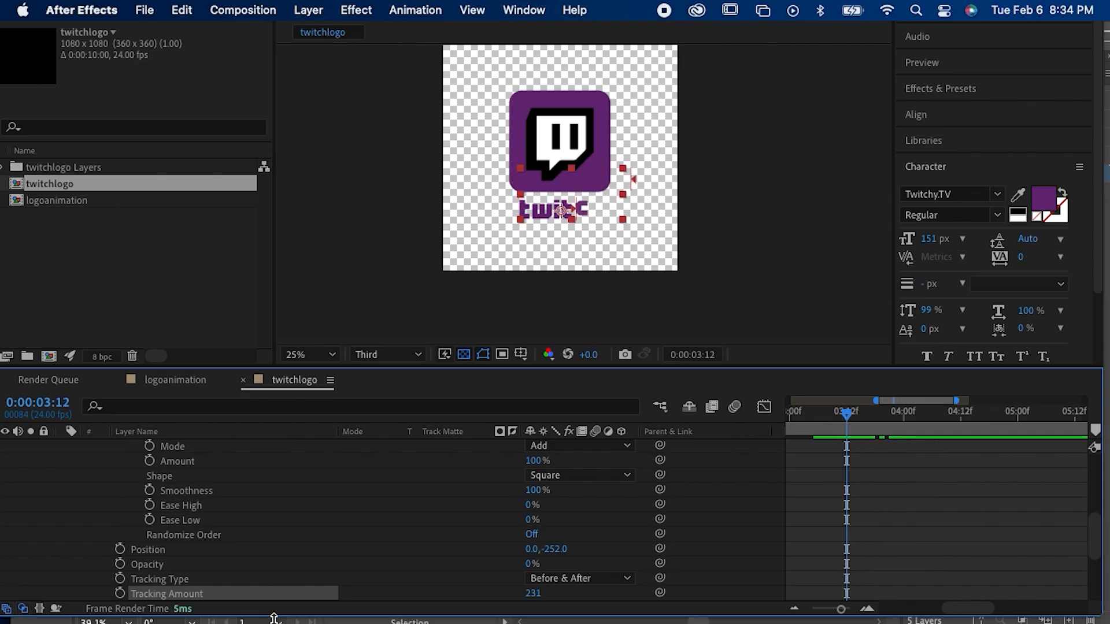
Step: Set the Tracking Amount to 100 and finally to 1000, and scrub back to the start of the composition
{"action": "left_click", "coordinate": [537, 594]}
{"action": "type", "text": "100"}
{"action": "key", "text": "Return"}
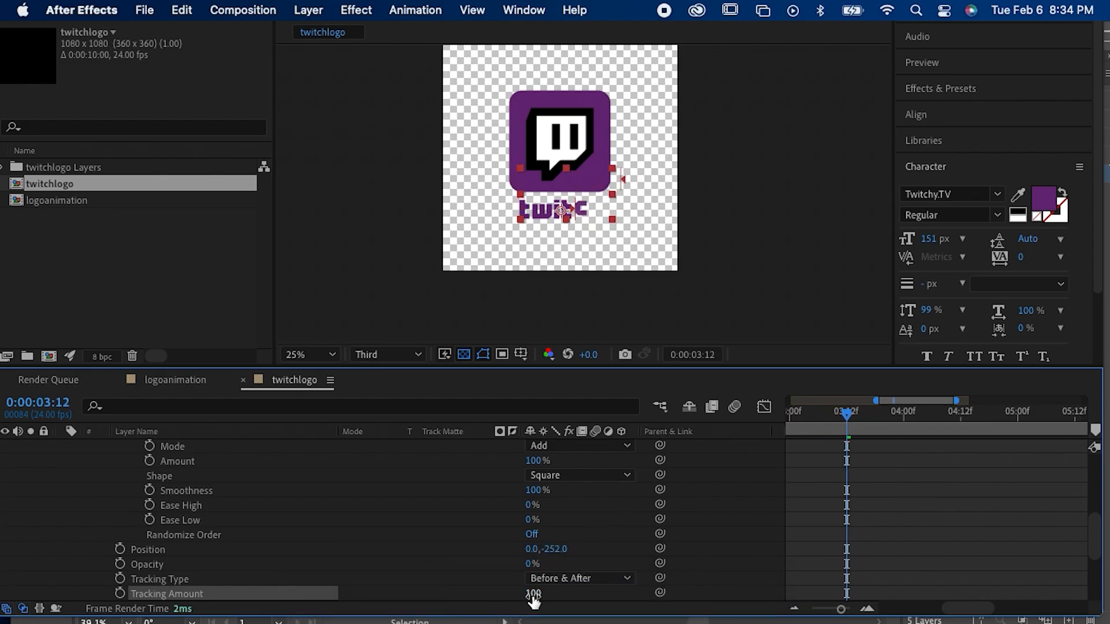
{"action": "left_click", "coordinate": [537, 595]}
{"action": "type", "text": "1000"}
{"action": "key", "text": "Return"}
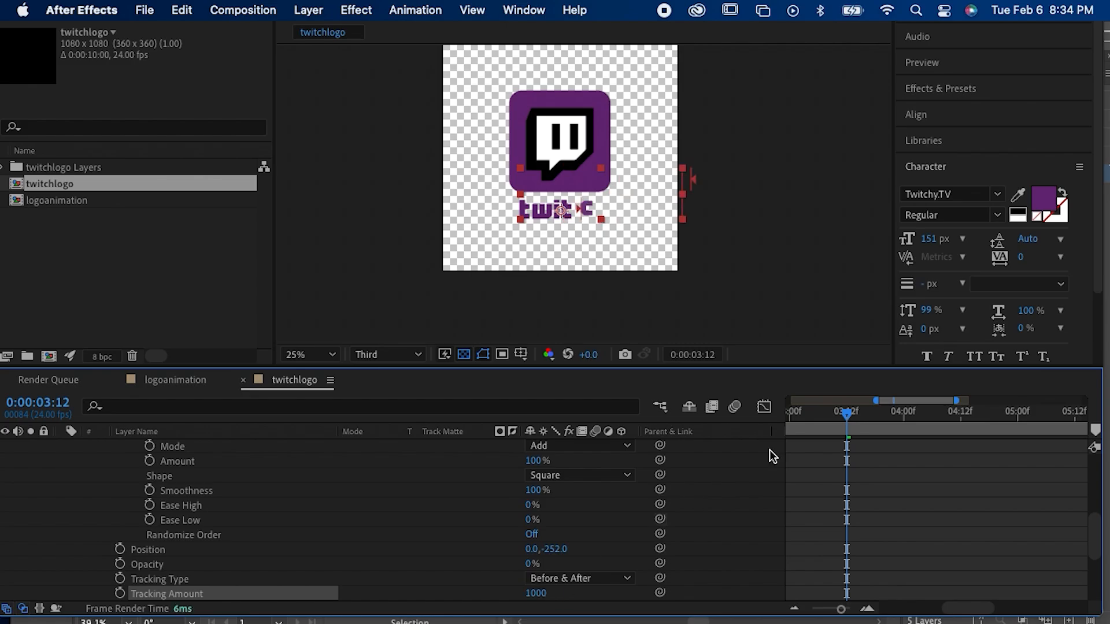
{"action": "left_click_drag", "start_coordinate": [824, 415], "coordinate": [692, 414]}
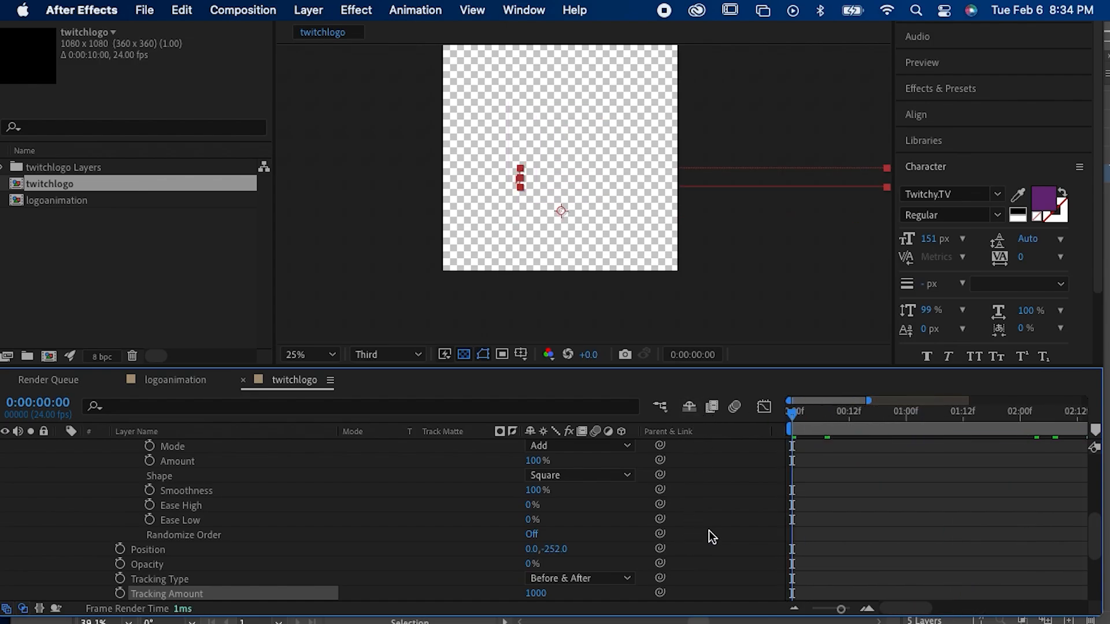
Step: Enlarge the timeline and examine the text animator's properties from the range selector down to Tracking Amount
{"action": "left_click_drag", "start_coordinate": [638, 367], "coordinate": [652, 272]}
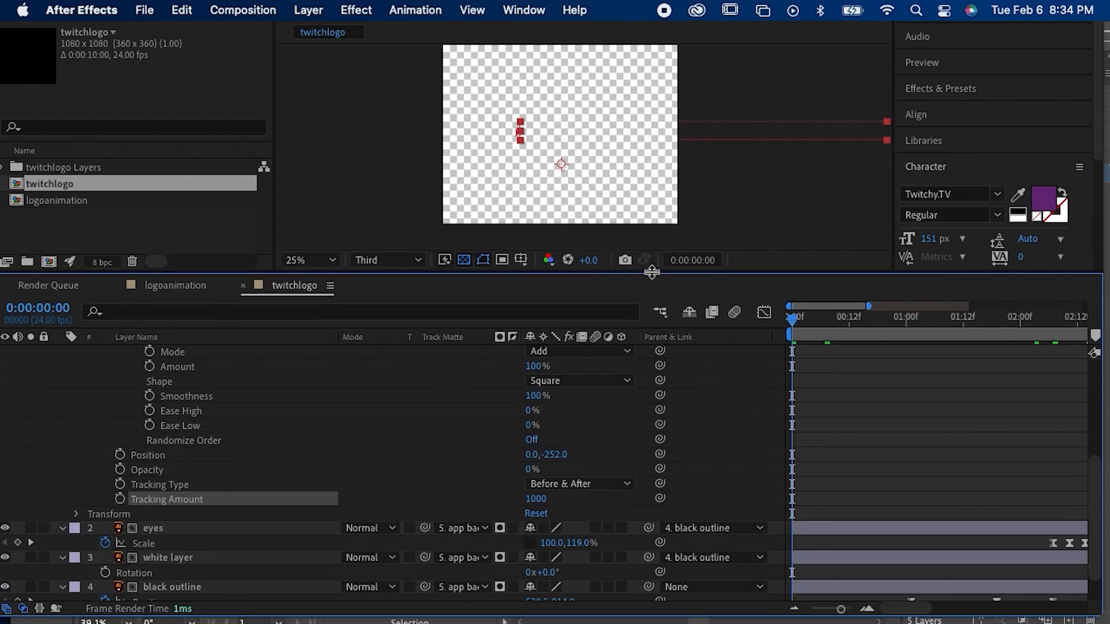
{"action": "scroll", "coordinate": [540, 390], "scroll_direction": "up", "scroll_amount": 6}
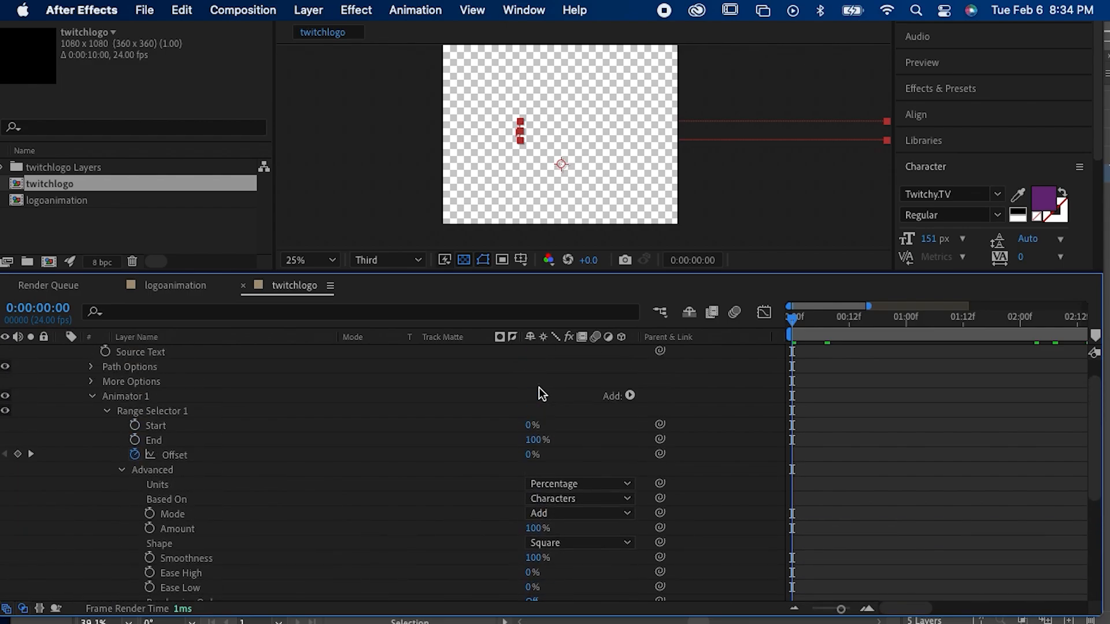
{"action": "scroll", "coordinate": [540, 392], "scroll_direction": "up", "scroll_amount": 2}
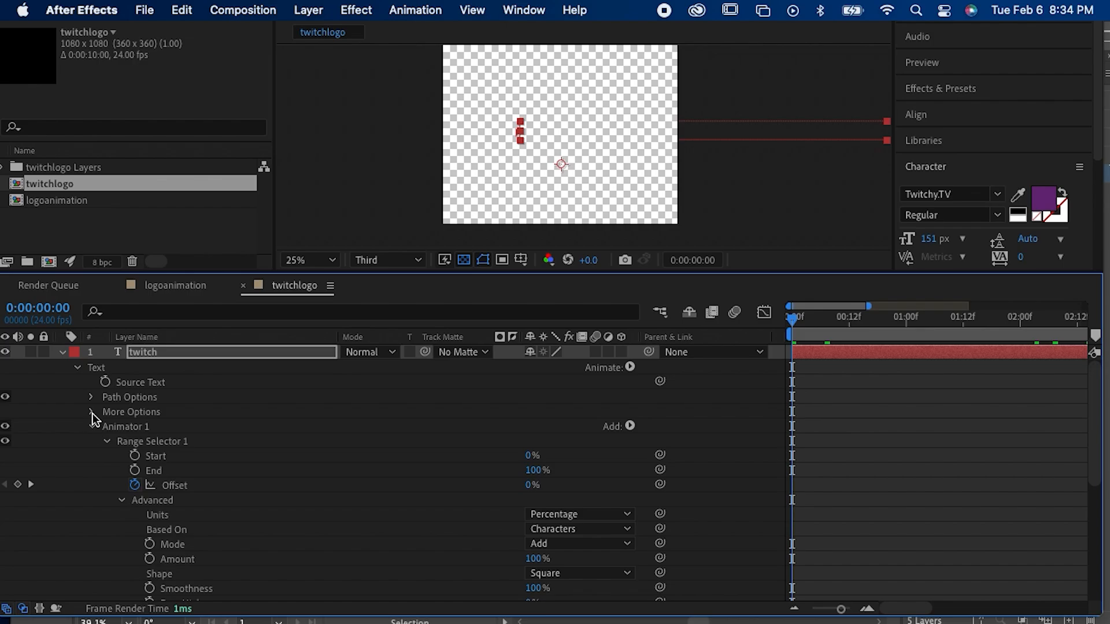
{"action": "scroll", "coordinate": [97, 437], "scroll_direction": "down", "scroll_amount": 5}
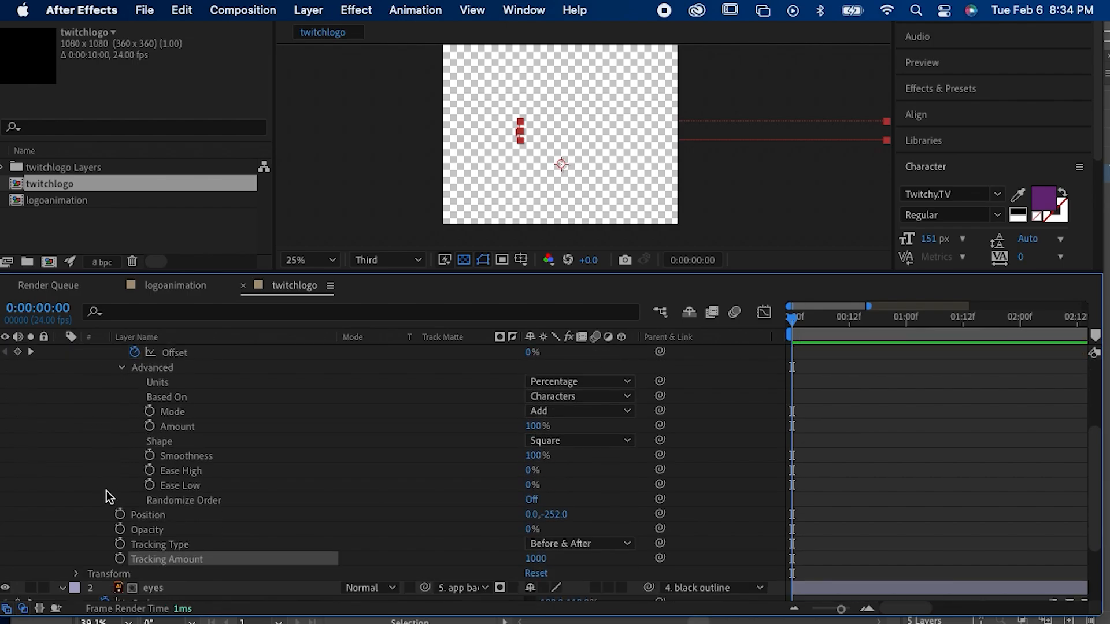
{"action": "scroll", "coordinate": [106, 495], "scroll_direction": "up", "scroll_amount": 3}
{"action": "scroll", "coordinate": [108, 495], "scroll_direction": "down", "scroll_amount": 3}
{"action": "scroll", "coordinate": [108, 496], "scroll_direction": "down", "scroll_amount": 1}
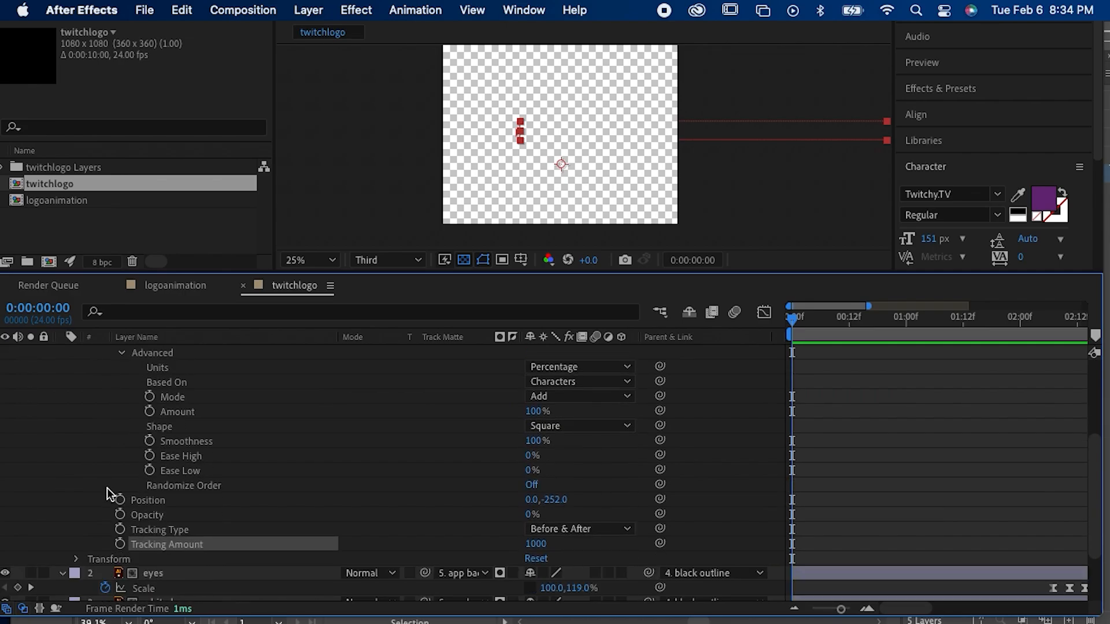
{"action": "scroll", "coordinate": [109, 495], "scroll_direction": "up", "scroll_amount": 6}
{"action": "scroll", "coordinate": [110, 495], "scroll_direction": "down", "scroll_amount": 1}
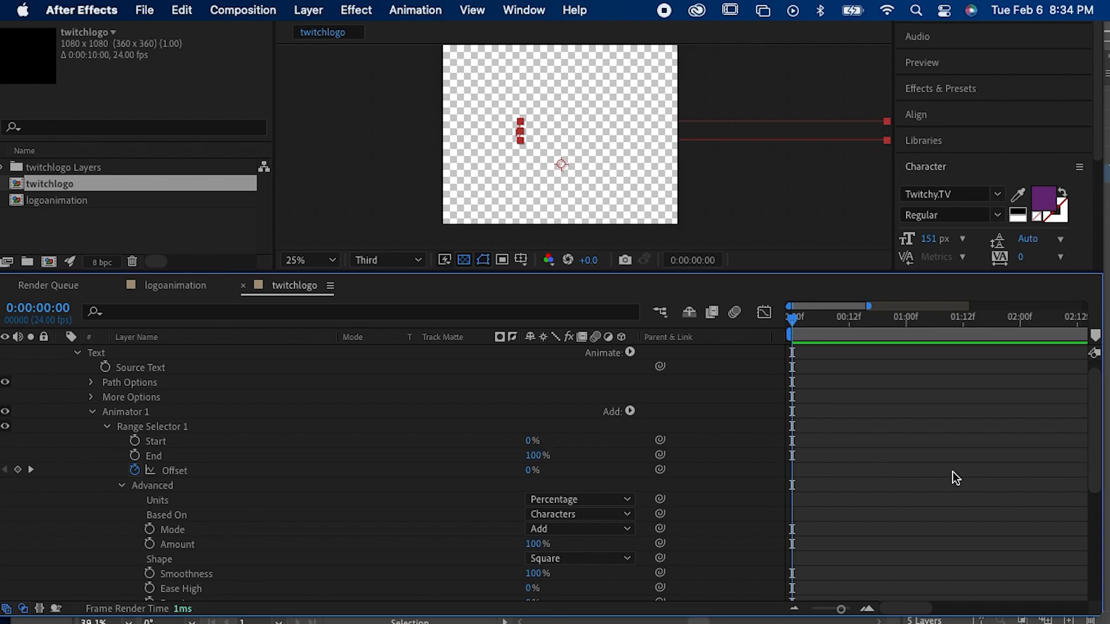
Step: Scrub to 0:00:02:04, delete Animator 1 from the "twitch" layer and bring the whole composition back into view
{"action": "left_click_drag", "start_coordinate": [823, 320], "coordinate": [1037, 372]}
{"action": "scroll", "coordinate": [914, 475], "scroll_direction": "up", "scroll_amount": 1}
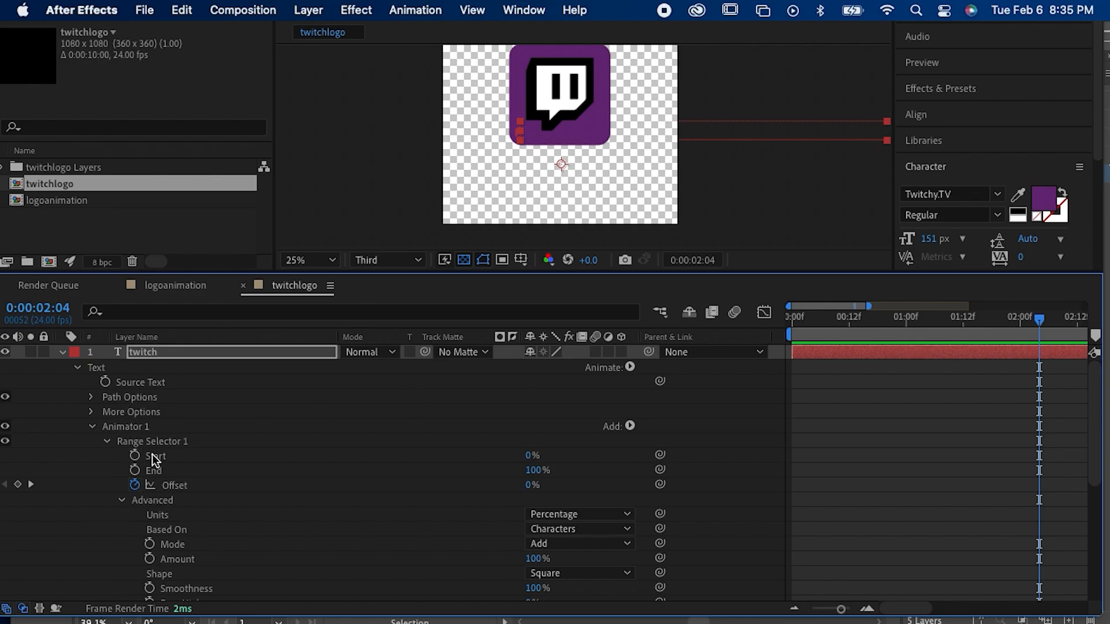
{"action": "left_click", "coordinate": [137, 431]}
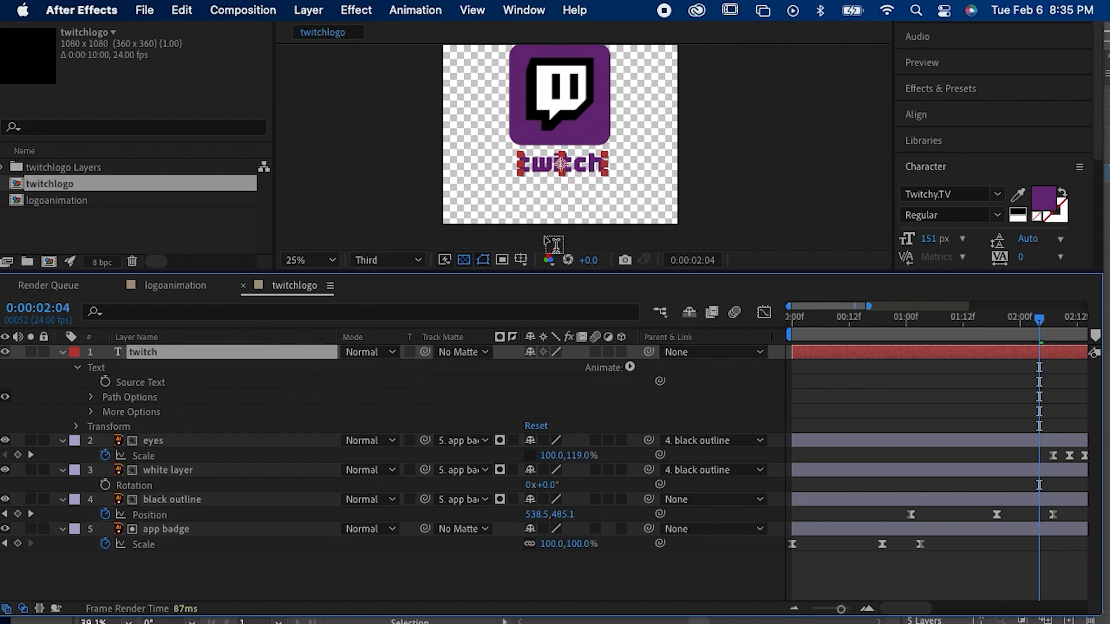
{"action": "key", "text": "space"}
{"action": "left_click_drag", "start_coordinate": [556, 179], "coordinate": [551, 231]}
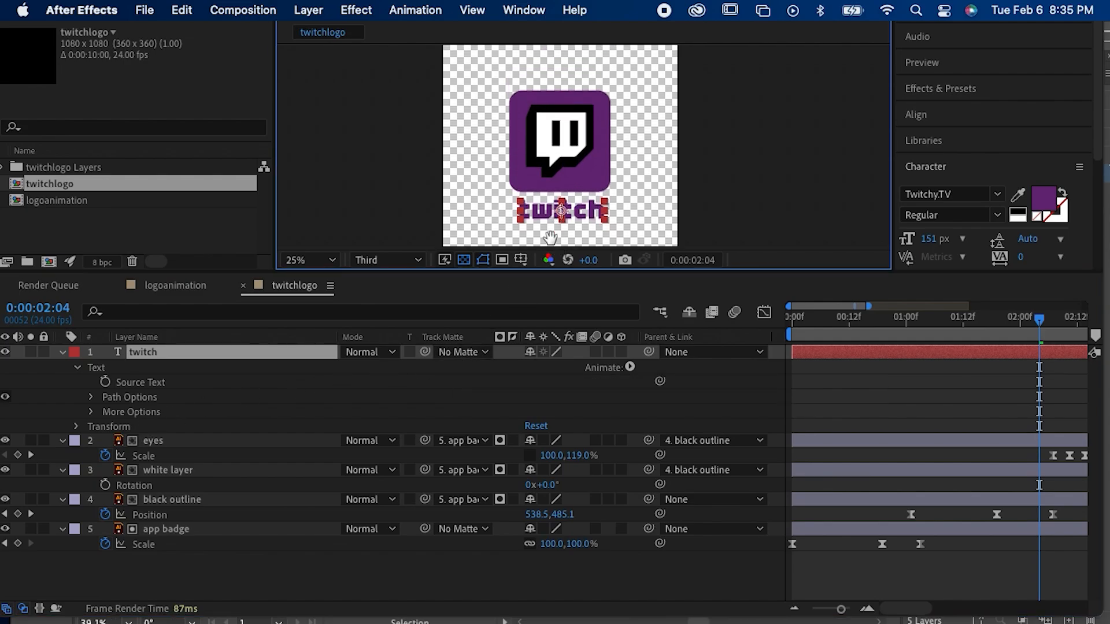
{"action": "left_click_drag", "start_coordinate": [547, 272], "coordinate": [571, 392]}
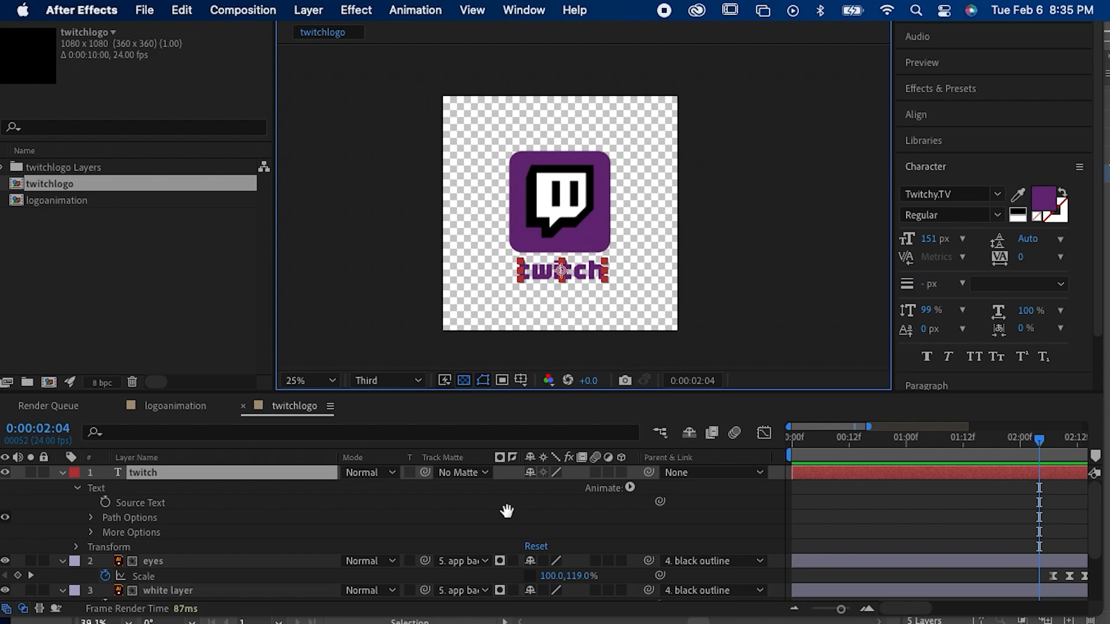
Step: Add a new Position animator to the "twitch" text and include an Opacity property in it
{"action": "left_click", "coordinate": [630, 489]}
{"action": "left_click", "coordinate": [630, 489]}
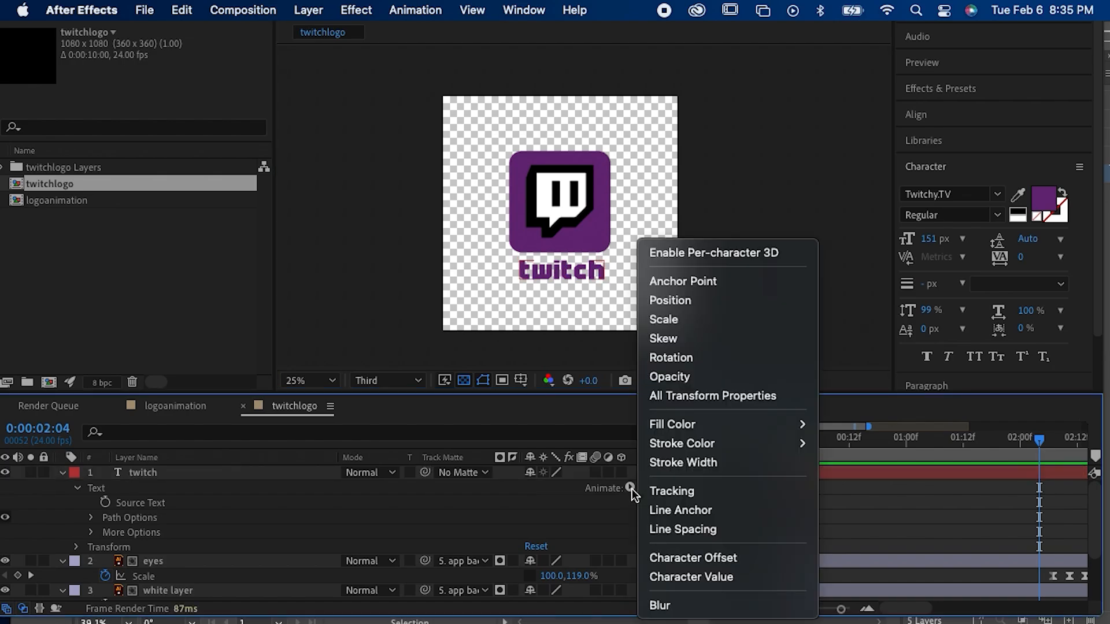
{"action": "left_click", "coordinate": [721, 304]}
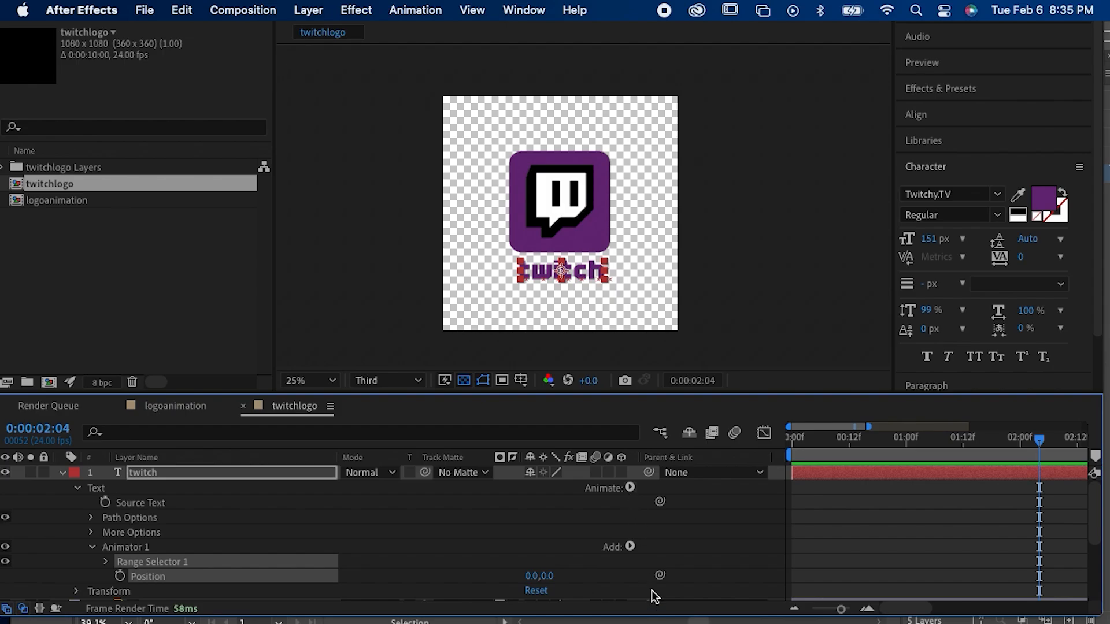
{"action": "left_click", "coordinate": [630, 548]}
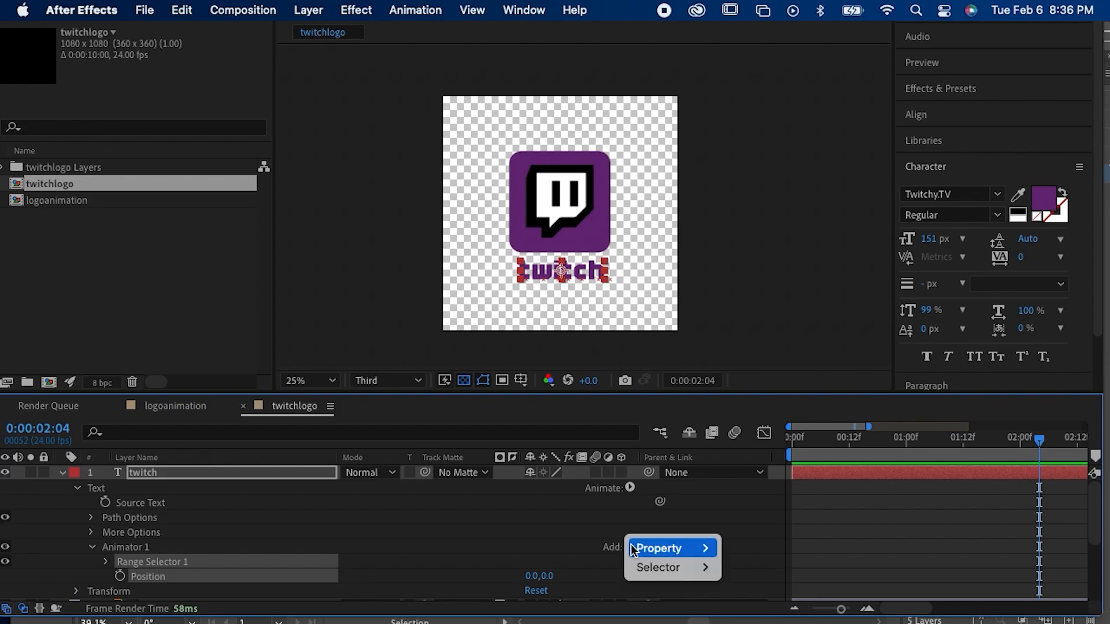
{"action": "mouse_move", "coordinate": [637, 549]}
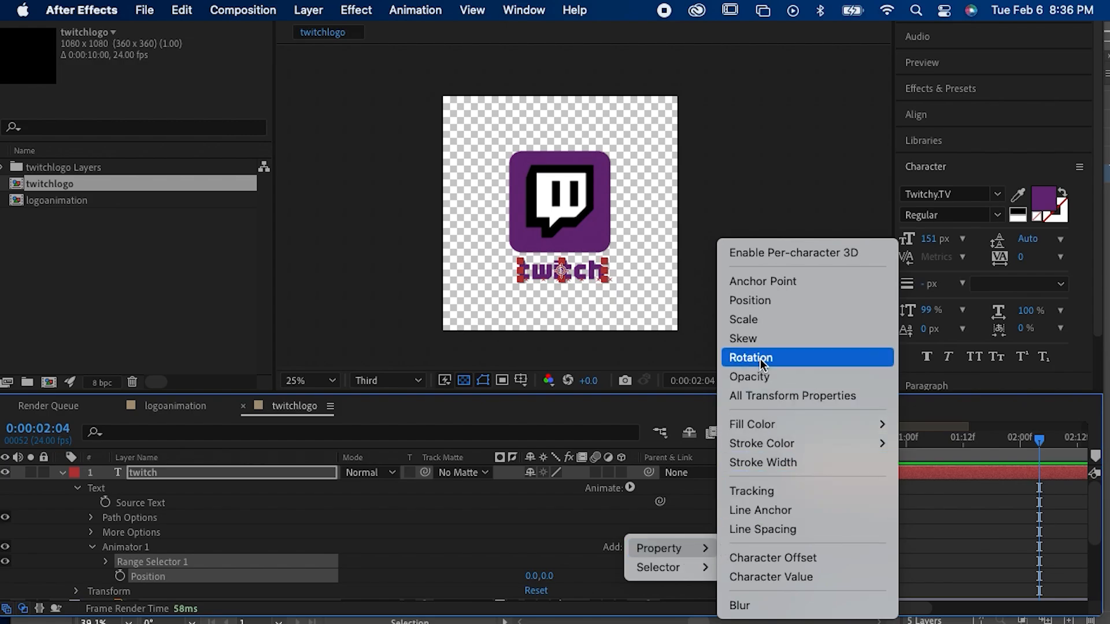
{"action": "left_click", "coordinate": [760, 376]}
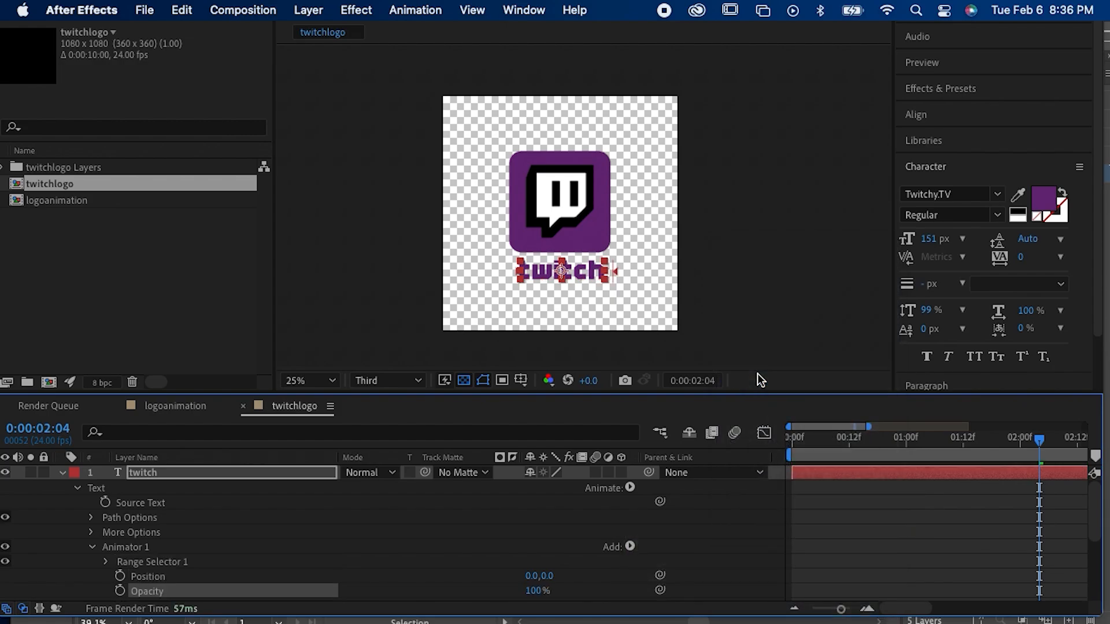
Step: Set the new animator's Opacity to 0% and its Position to 0.0, -237.0
{"action": "scroll", "coordinate": [567, 489], "scroll_direction": "down", "scroll_amount": 2}
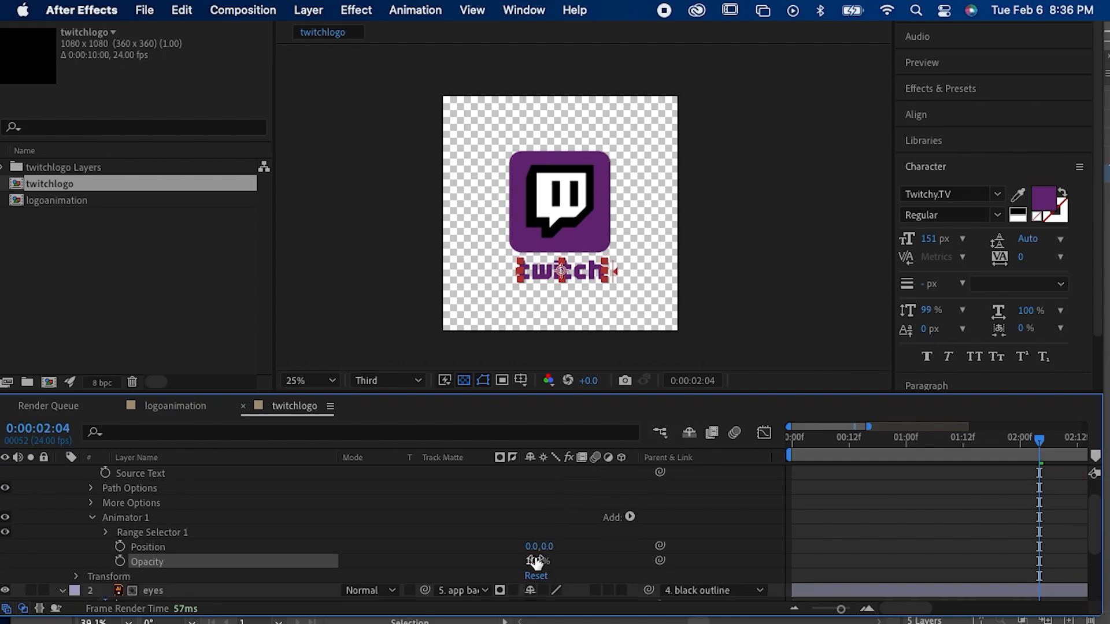
{"action": "left_click_drag", "start_coordinate": [533, 559], "coordinate": [433, 567]}
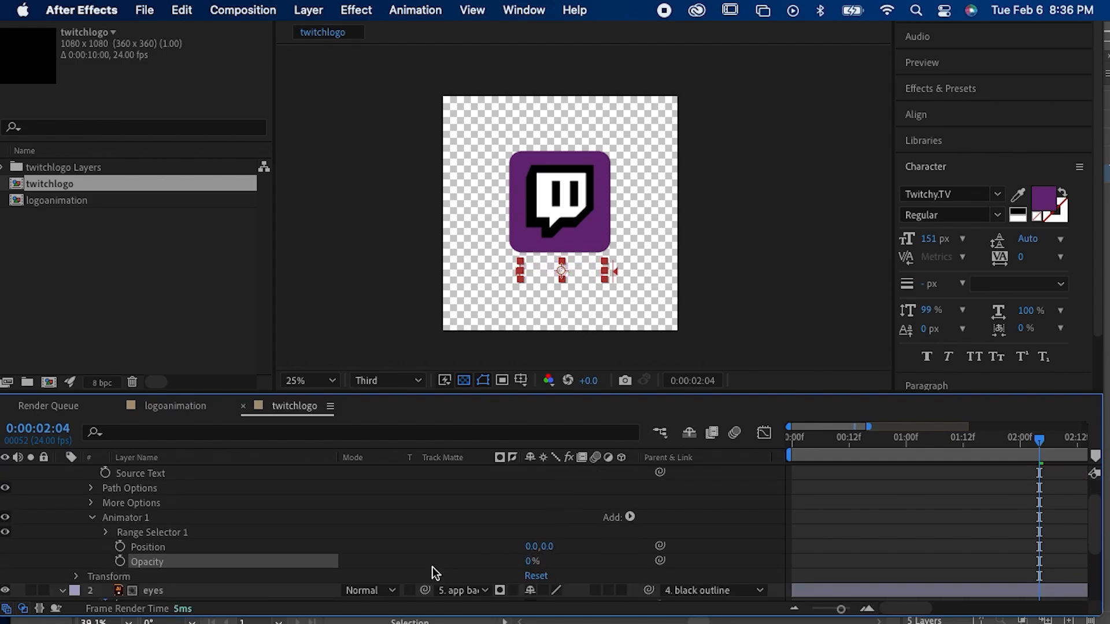
{"action": "left_click_drag", "start_coordinate": [554, 546], "coordinate": [402, 572]}
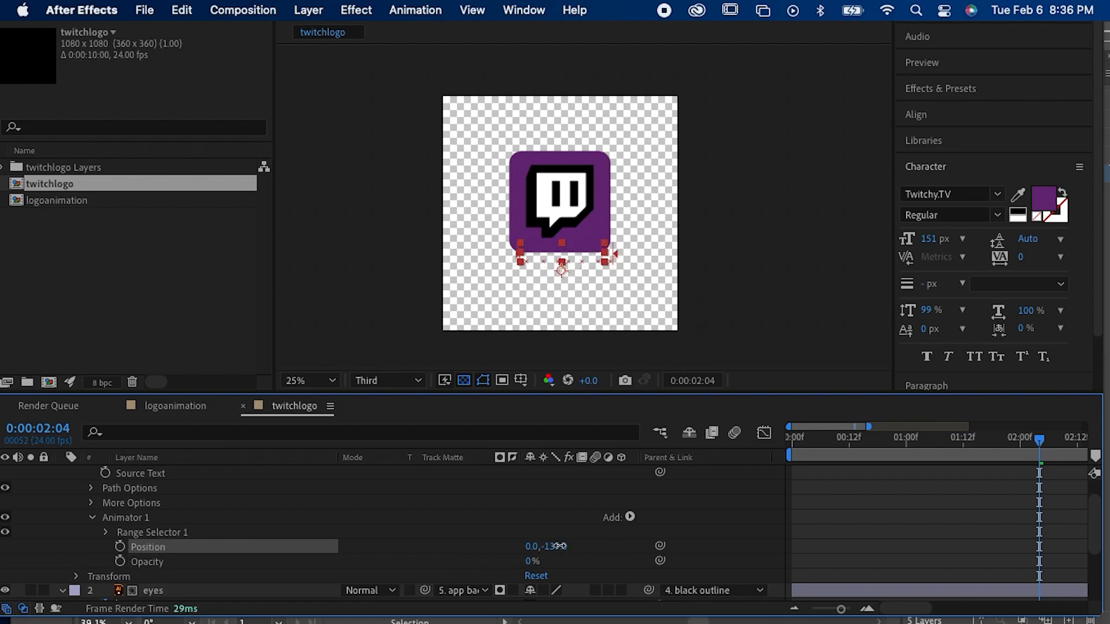
{"action": "left_click_drag", "start_coordinate": [552, 546], "coordinate": [474, 552]}
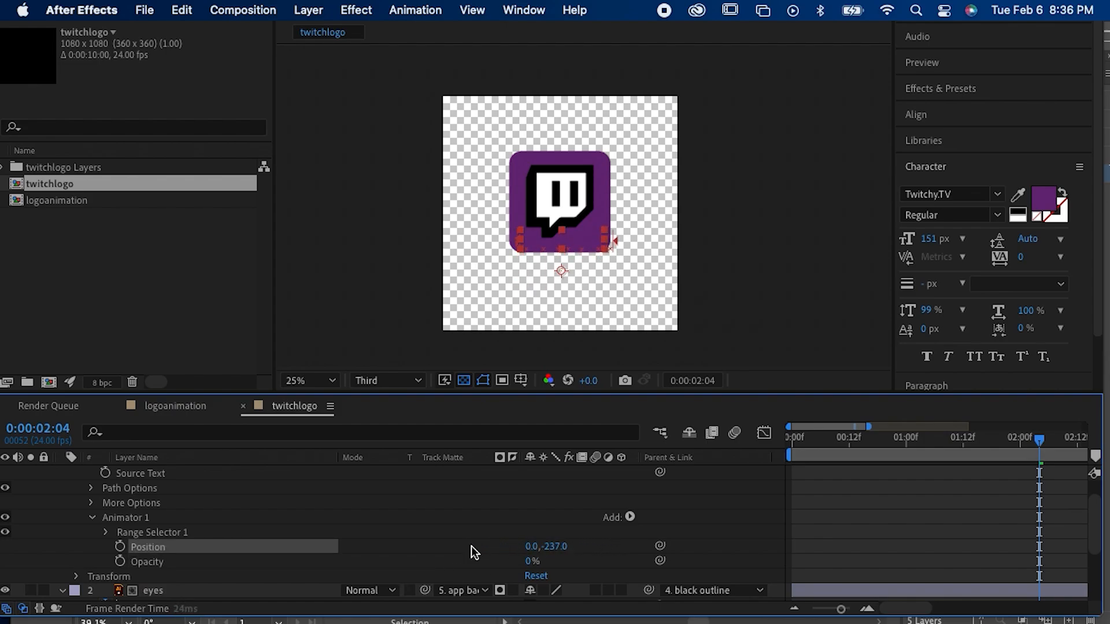
Step: Set the range selector's Based On option to Characters in its Advanced settings, and collapse those settings
{"action": "left_click", "coordinate": [112, 532]}
{"action": "left_click", "coordinate": [107, 532]}
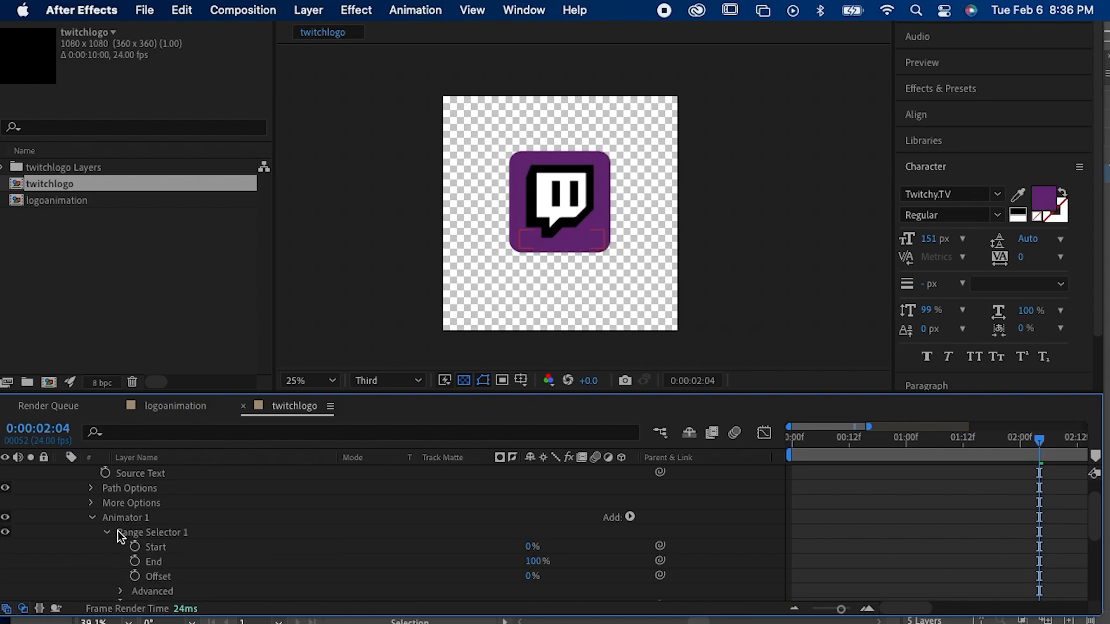
{"action": "scroll", "coordinate": [231, 539], "scroll_direction": "down", "scroll_amount": 2}
{"action": "left_click", "coordinate": [119, 548]}
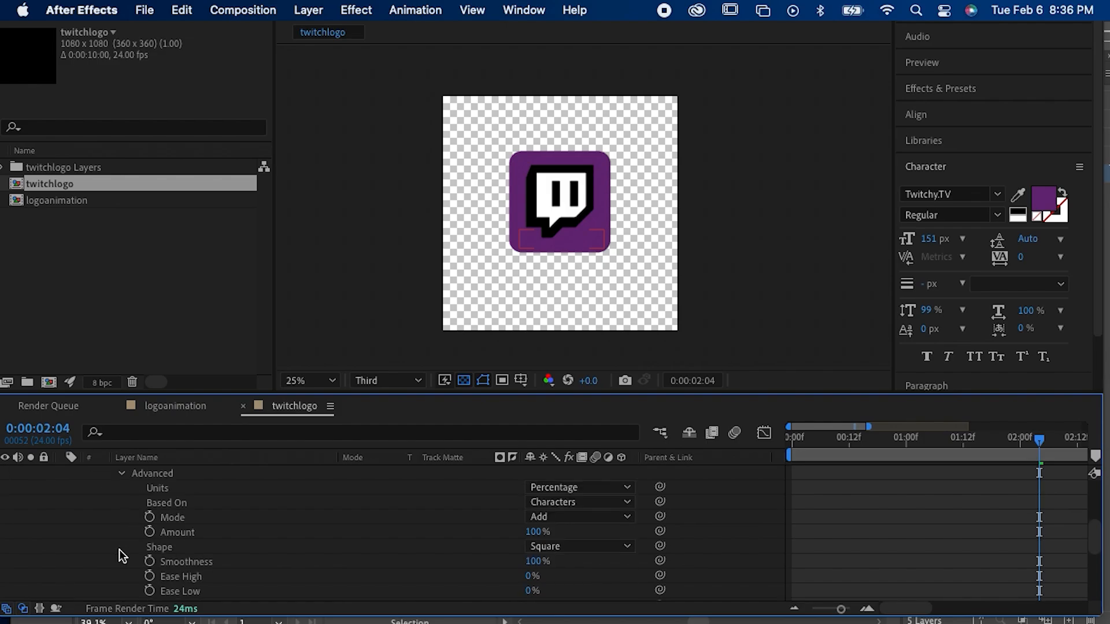
{"action": "left_click", "coordinate": [557, 502]}
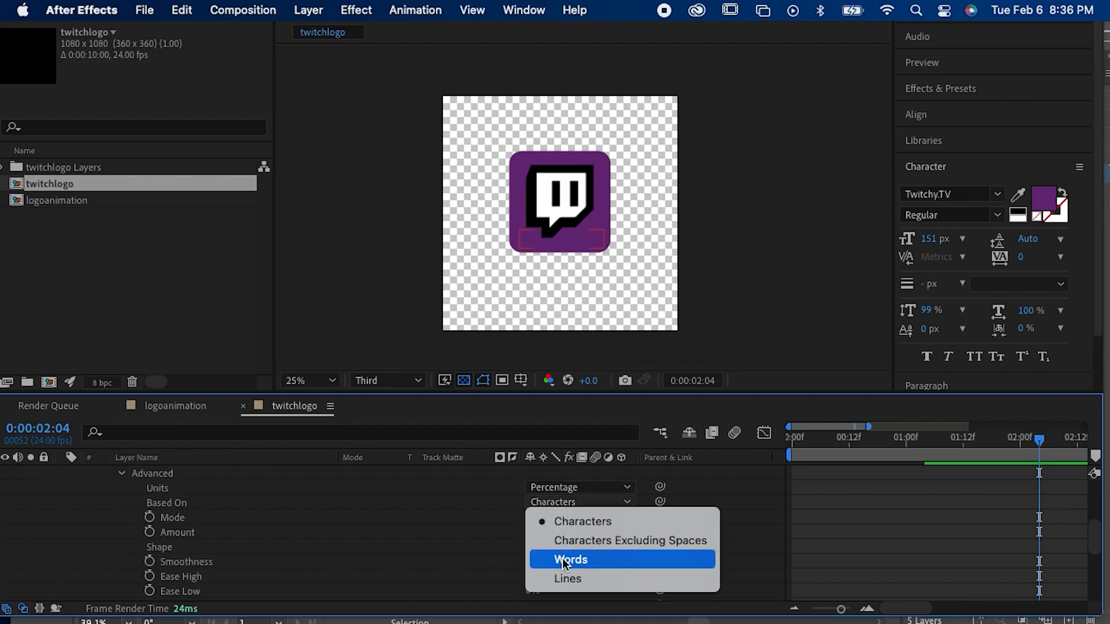
{"action": "left_click", "coordinate": [581, 520]}
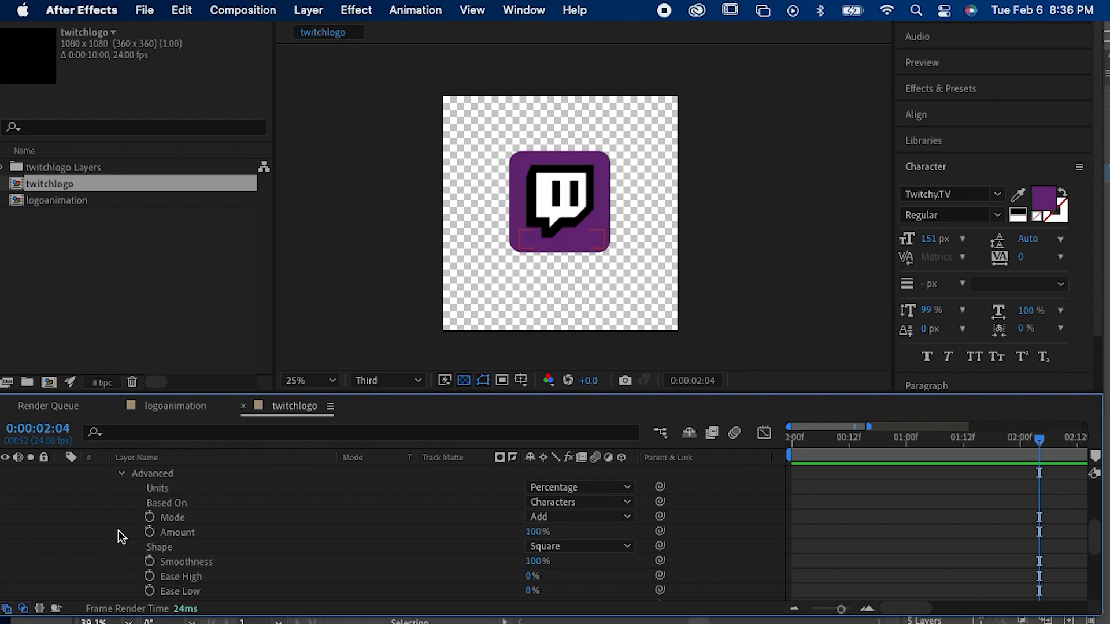
{"action": "left_click", "coordinate": [122, 473]}
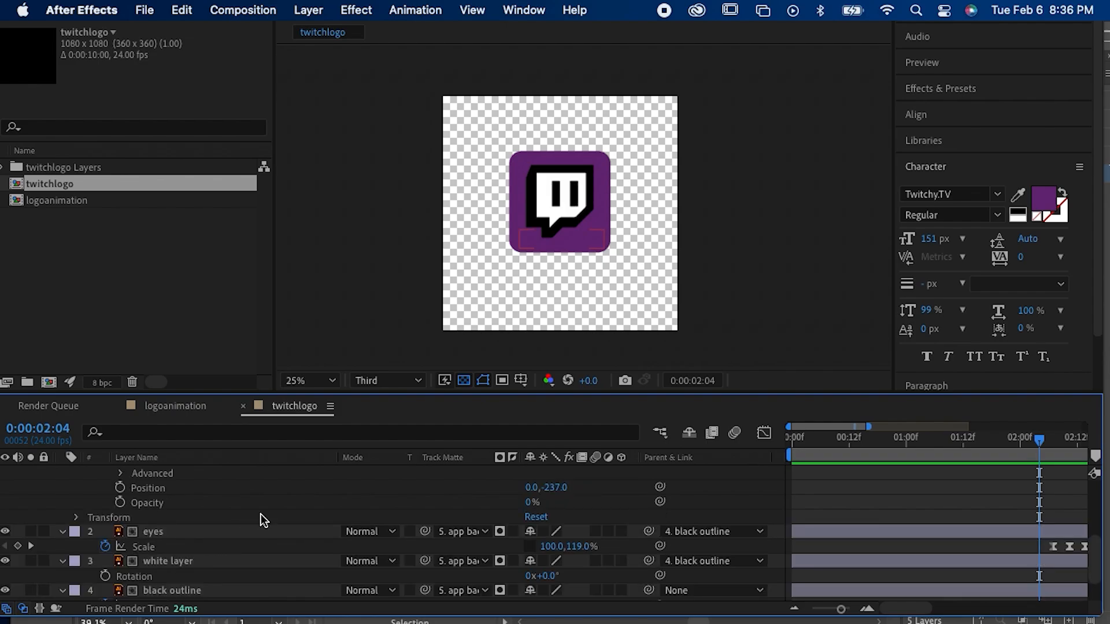
{"action": "scroll", "coordinate": [261, 515], "scroll_direction": "up", "scroll_amount": 1}
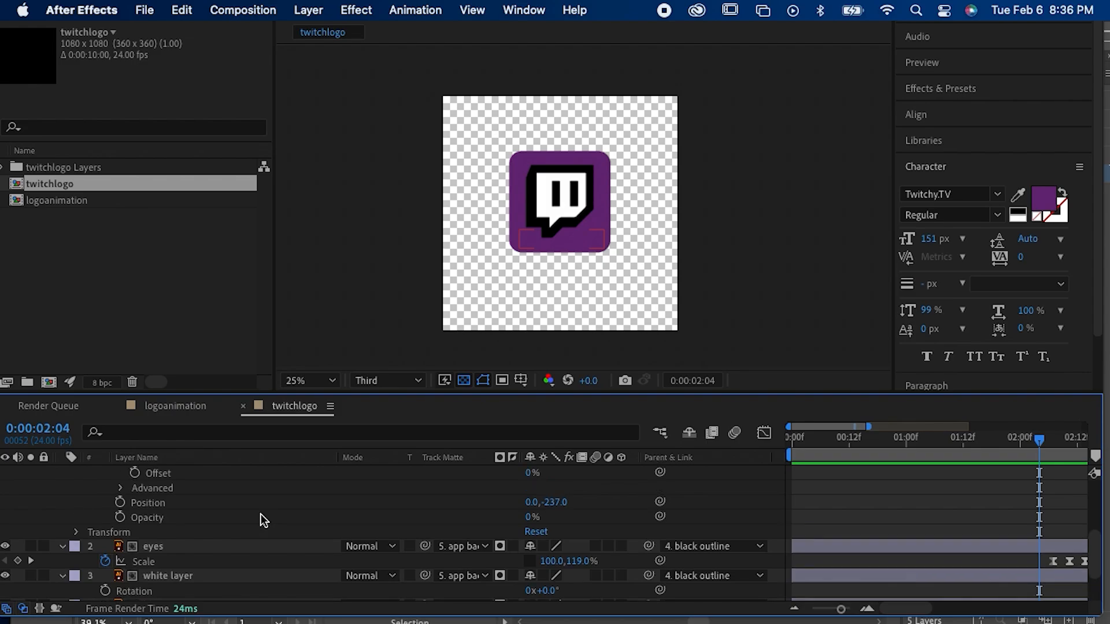
{"action": "scroll", "coordinate": [261, 514], "scroll_direction": "up", "scroll_amount": 1}
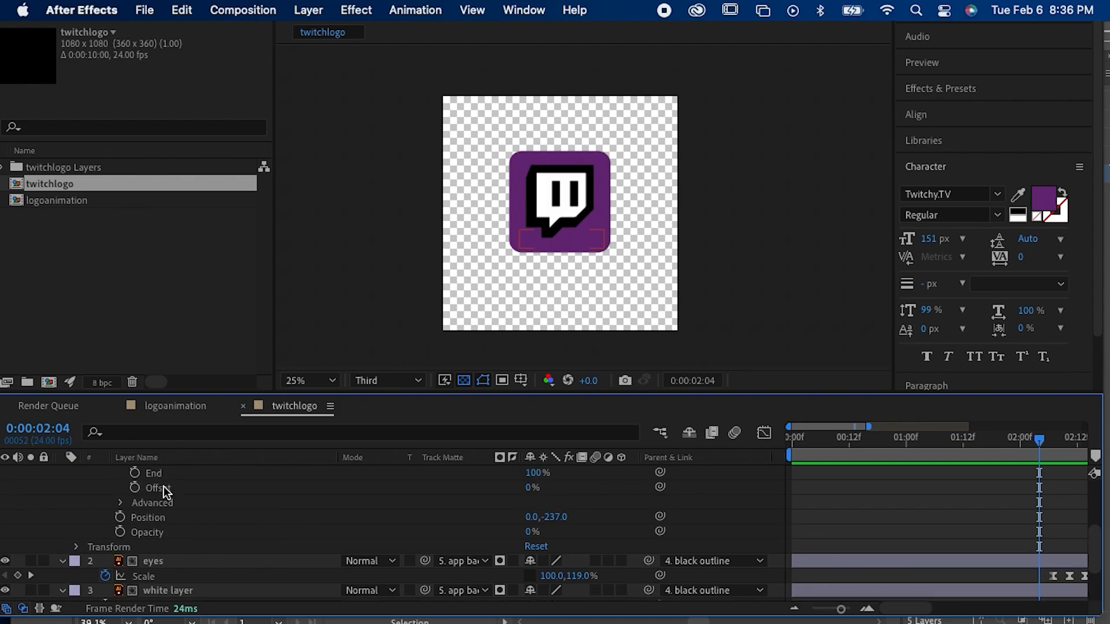
{"action": "scroll", "coordinate": [355, 493], "scroll_direction": "up", "scroll_amount": 2}
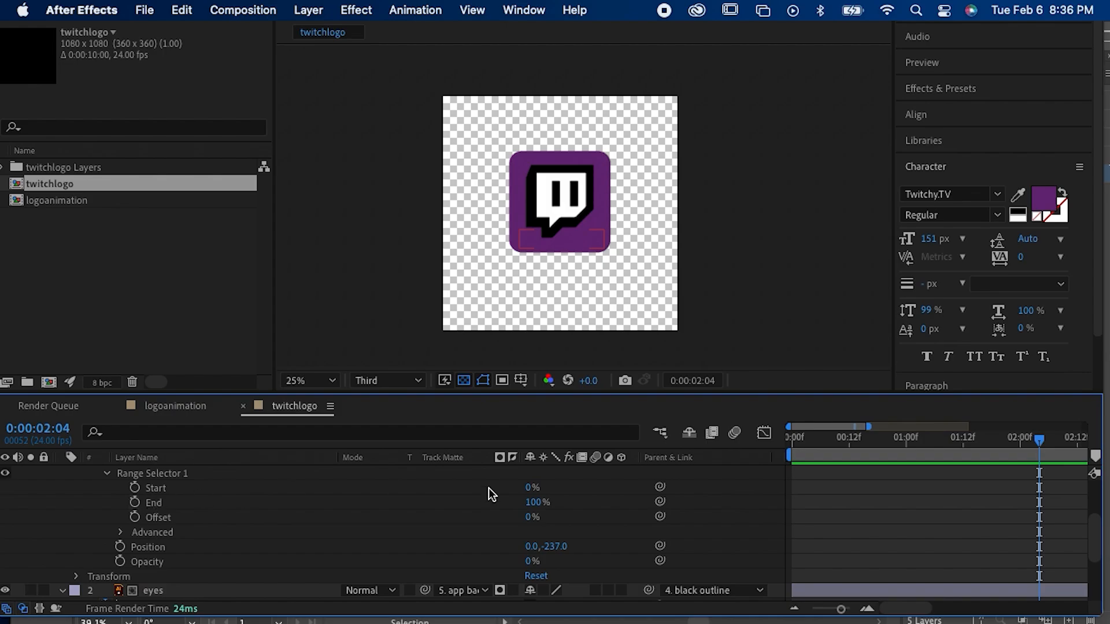
Step: Try out different Start, End and Offset values on the range selector, and undo those changes
{"action": "left_click_drag", "start_coordinate": [529, 487], "coordinate": [525, 532]}
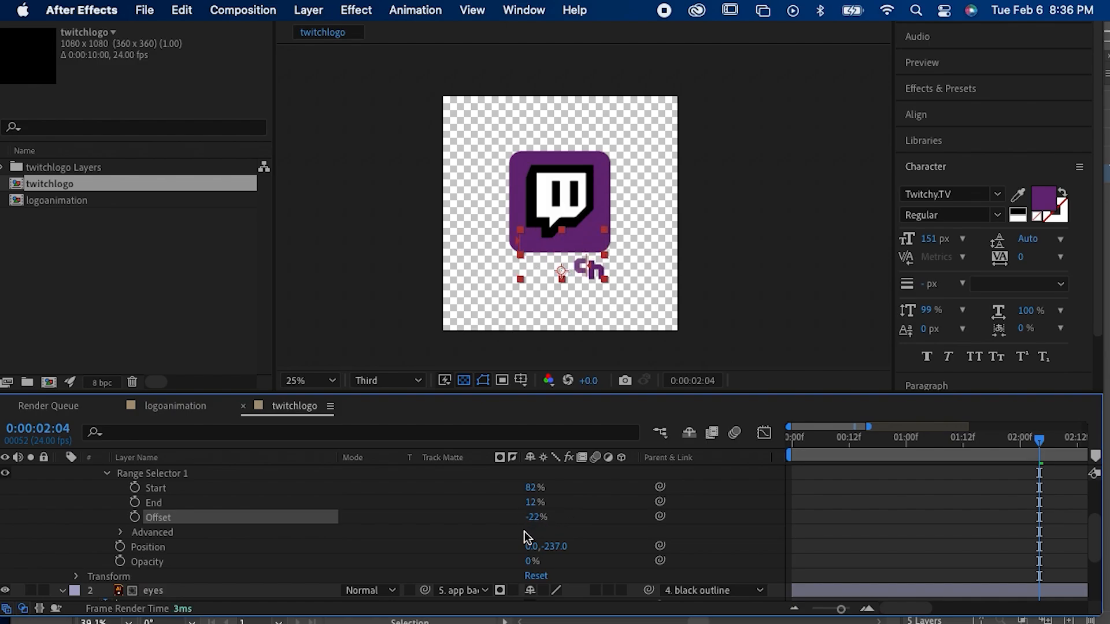
{"action": "key", "text": "super+z"}
{"action": "key", "text": "super+z"}
{"action": "key", "text": "super+z"}
{"action": "key", "text": "super+z"}
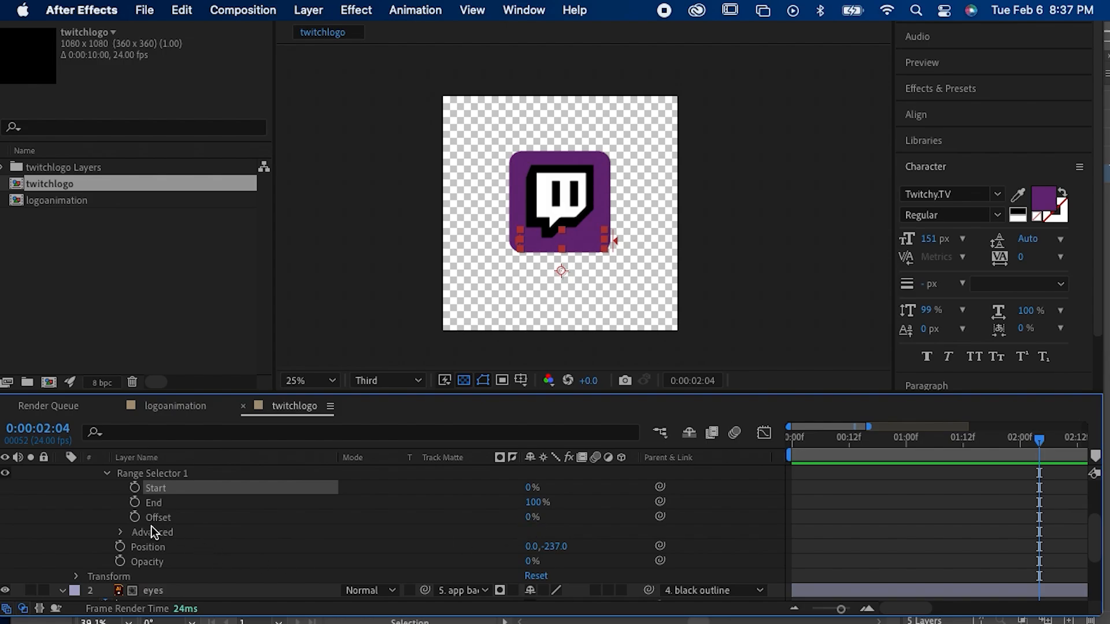
Step: Add a 0% keyframe to the range selector's Offset and place it at about 0:00:01:08
{"action": "left_click", "coordinate": [135, 518]}
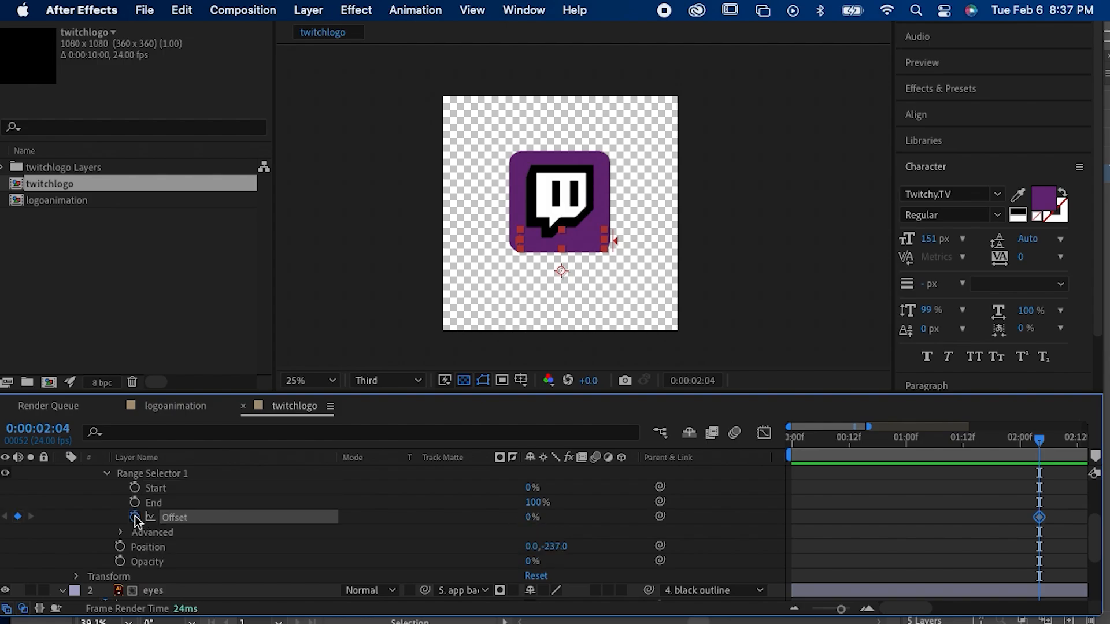
{"action": "left_click_drag", "start_coordinate": [1038, 518], "coordinate": [884, 518]}
{"action": "left_click_drag", "start_coordinate": [841, 441], "coordinate": [929, 457]}
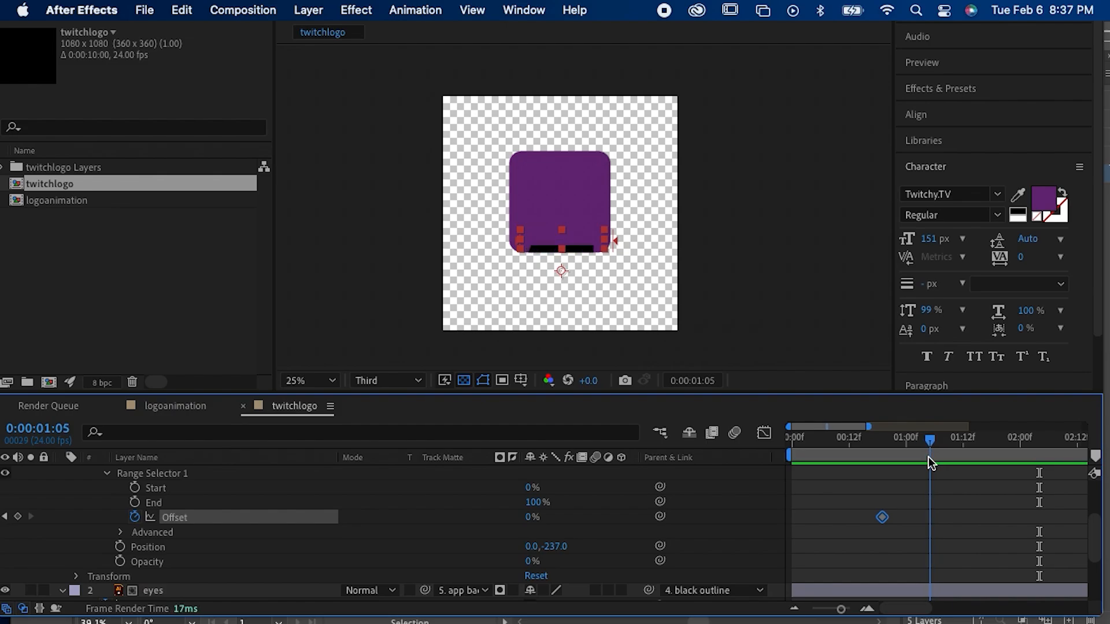
{"action": "left_click_drag", "start_coordinate": [882, 517], "coordinate": [943, 517]}
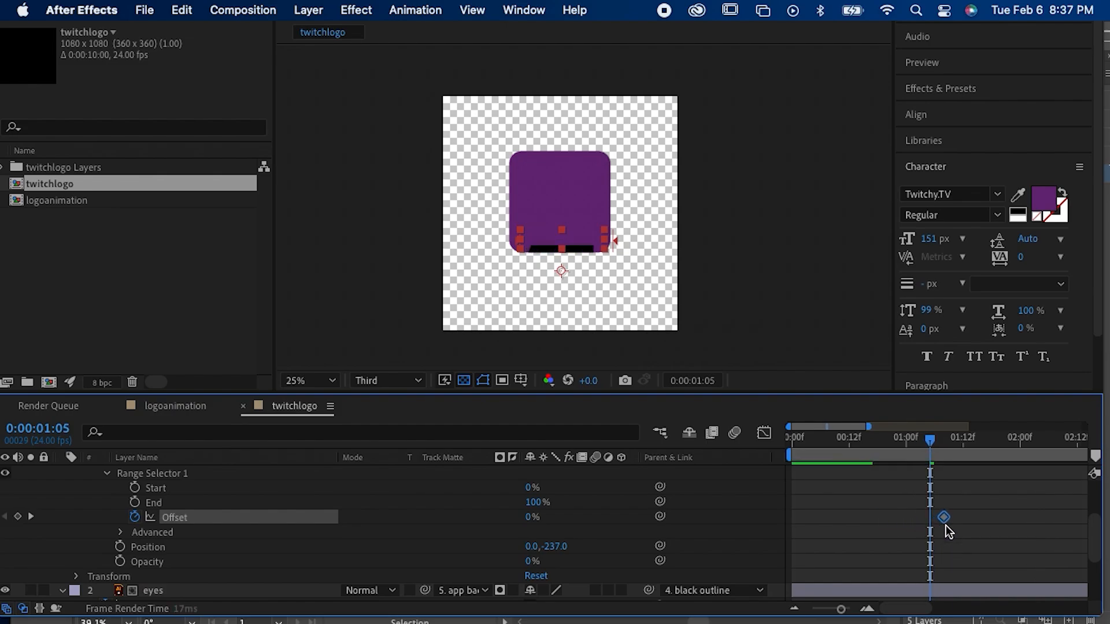
Step: Set the range selector's Offset to 100% at 0:00:02:01
{"action": "left_click_drag", "start_coordinate": [932, 449], "coordinate": [1028, 478]}
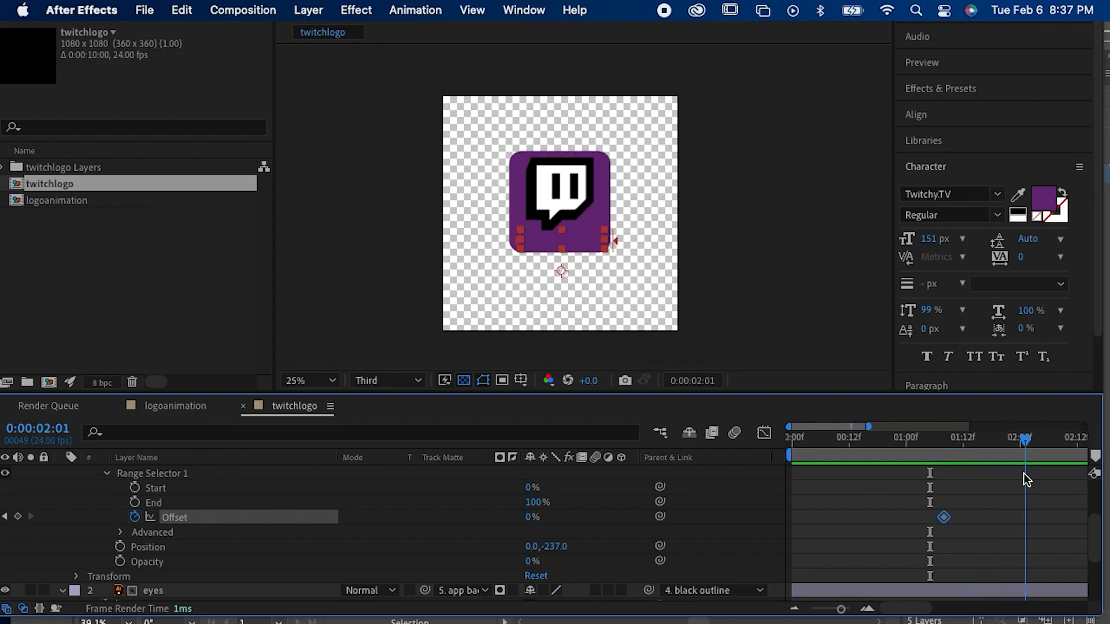
{"action": "left_click", "coordinate": [530, 517]}
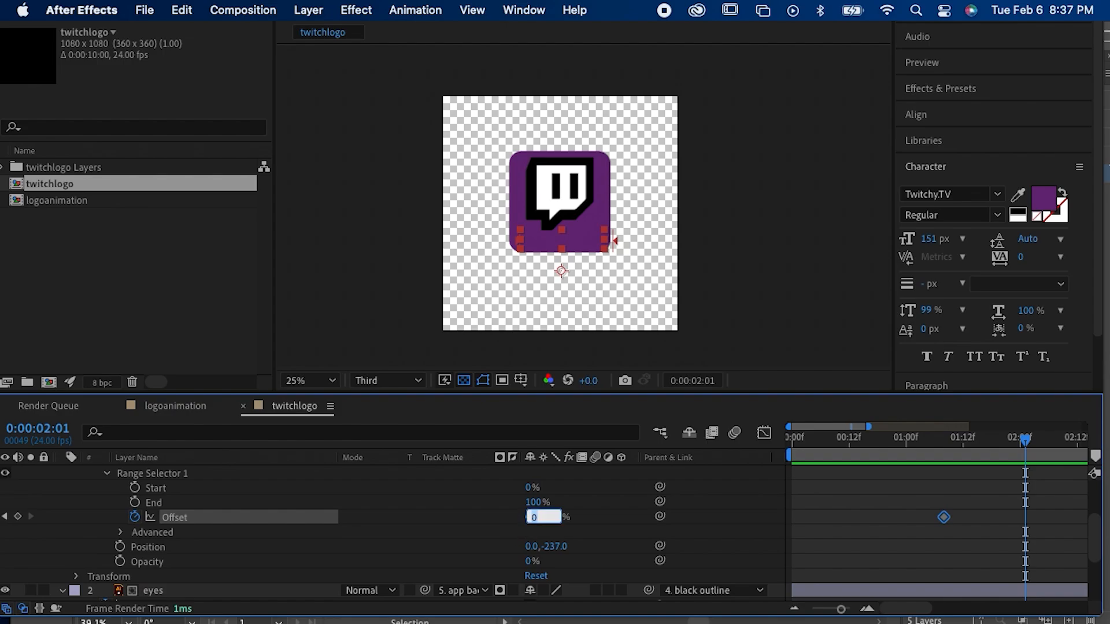
{"action": "type", "text": "100"}
{"action": "key", "text": "Return"}
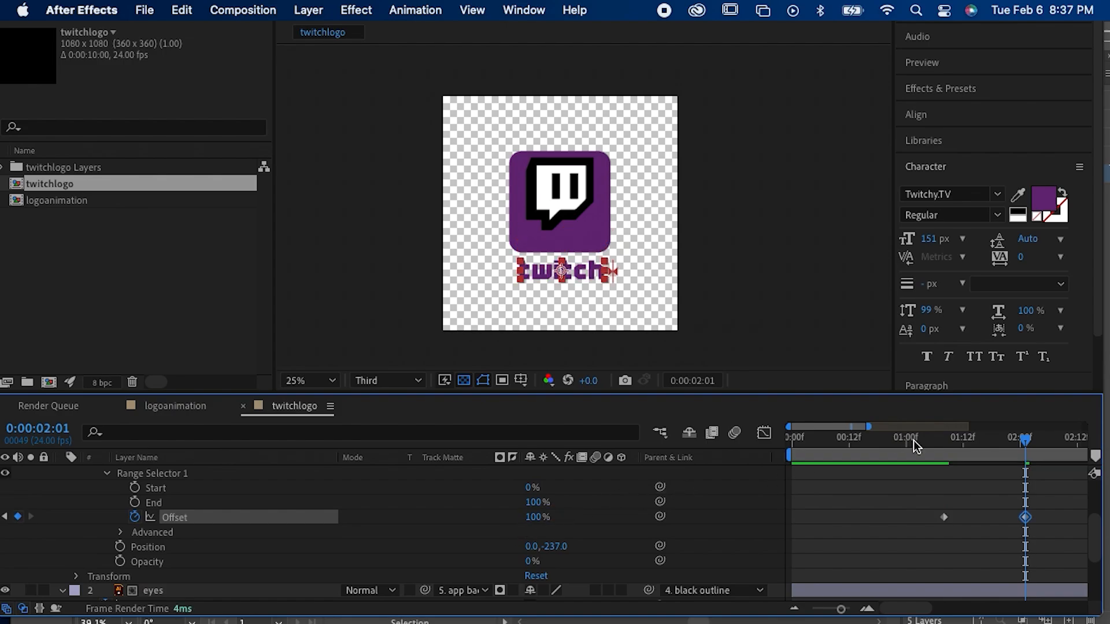
Step: Play the composition from 0:00:00:00 to preview the letter-by-letter text drop
{"action": "left_click_drag", "start_coordinate": [823, 444], "coordinate": [710, 441]}
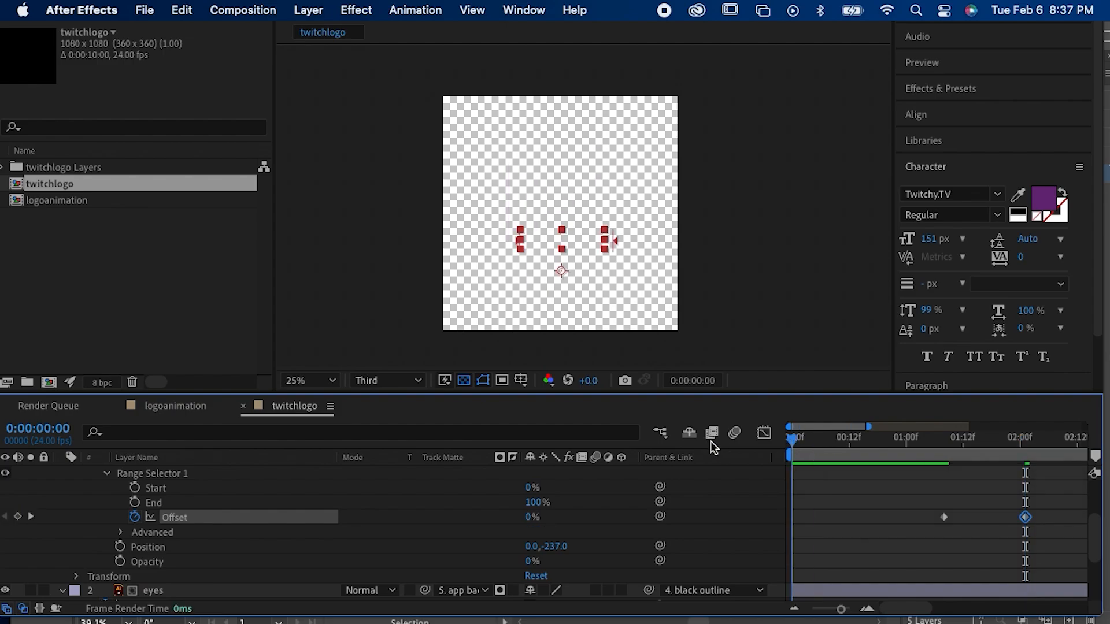
{"action": "key", "text": "space"}
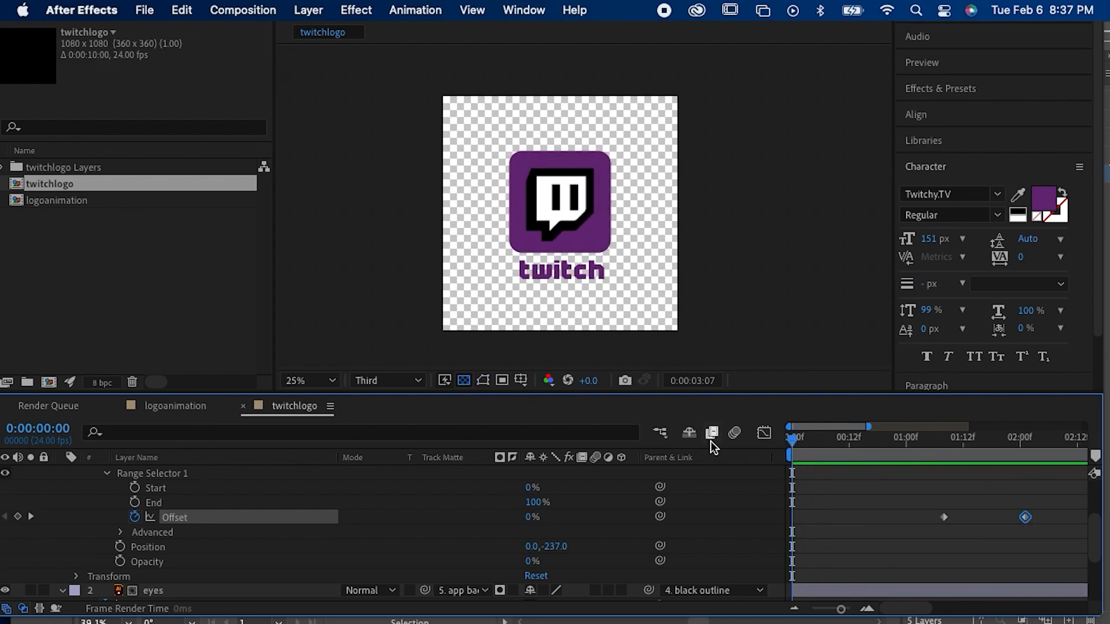
{"action": "key", "text": "space"}
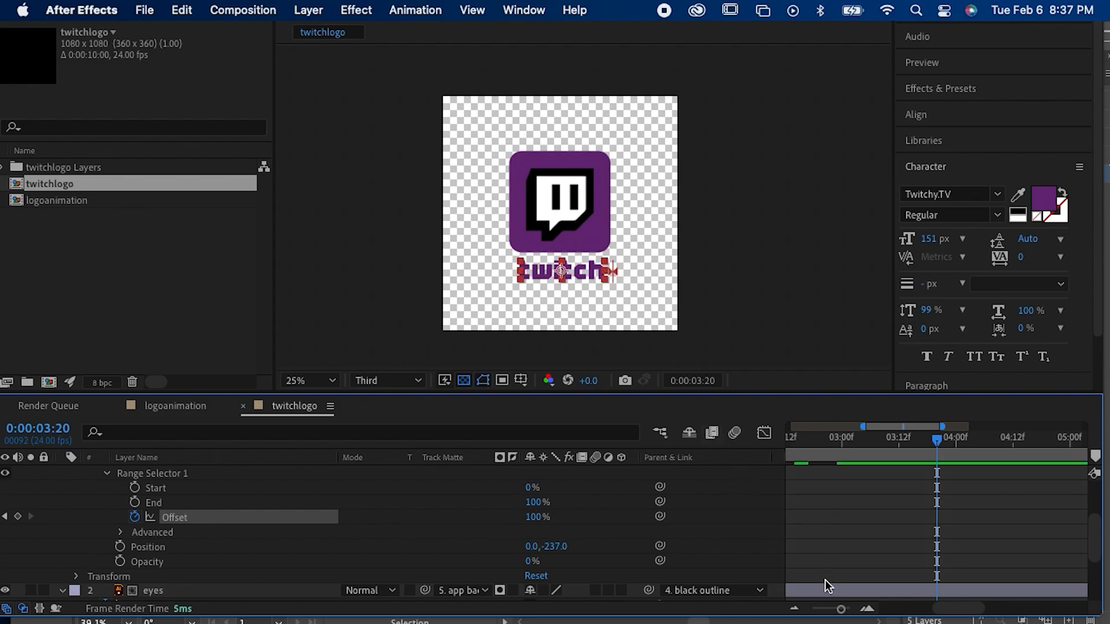
Step: Move the 100% Offset keyframe to just before the 3-second mark and apply Easy Ease to both Offset keyframes
{"action": "left_click", "coordinate": [816, 608]}
{"action": "left_click", "coordinate": [816, 508]}
{"action": "left_click_drag", "start_coordinate": [815, 507], "coordinate": [892, 536]}
{"action": "left_click", "coordinate": [886, 536]}
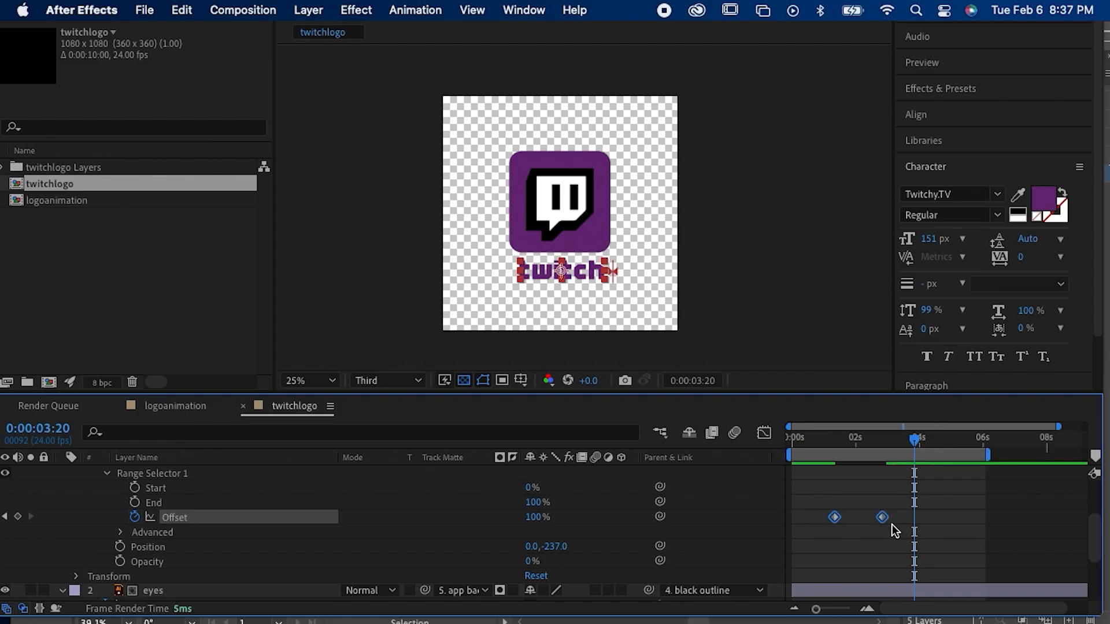
{"action": "right_click", "coordinate": [881, 517]}
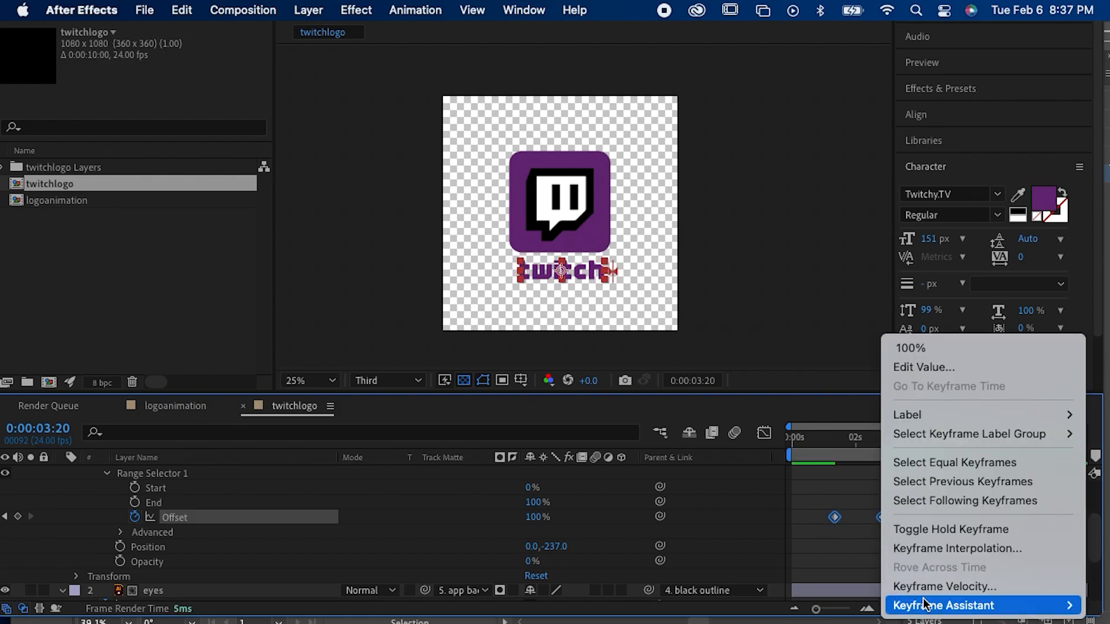
{"action": "mouse_move", "coordinate": [923, 601]}
{"action": "left_click", "coordinate": [761, 488]}
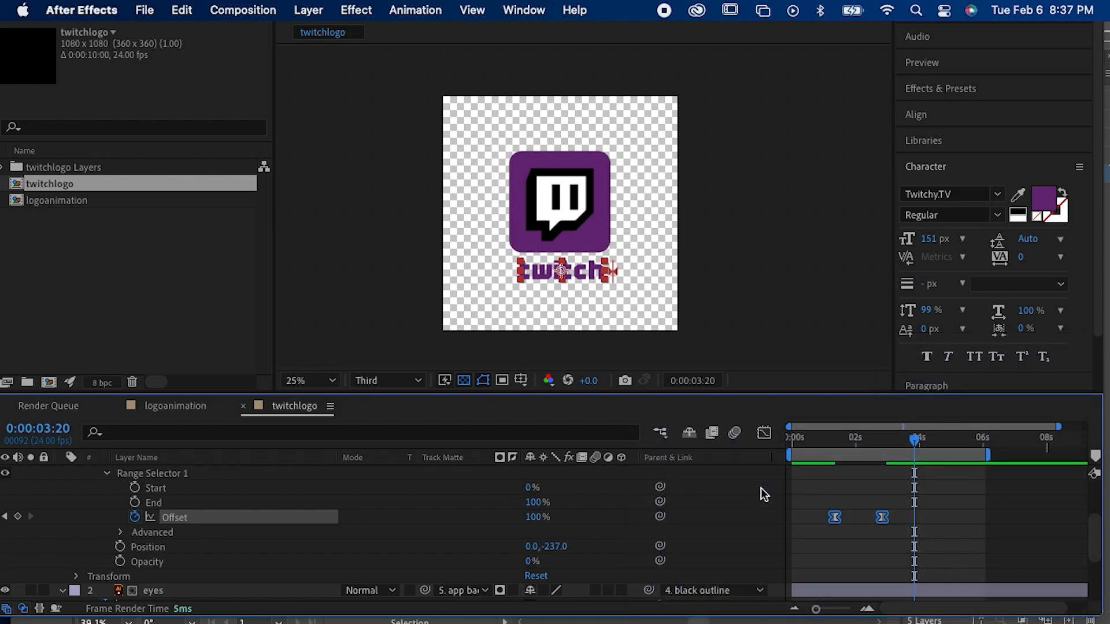
Step: Replay the animation from the beginning to check the eased, slower text reveal
{"action": "left_click", "coordinate": [834, 439]}
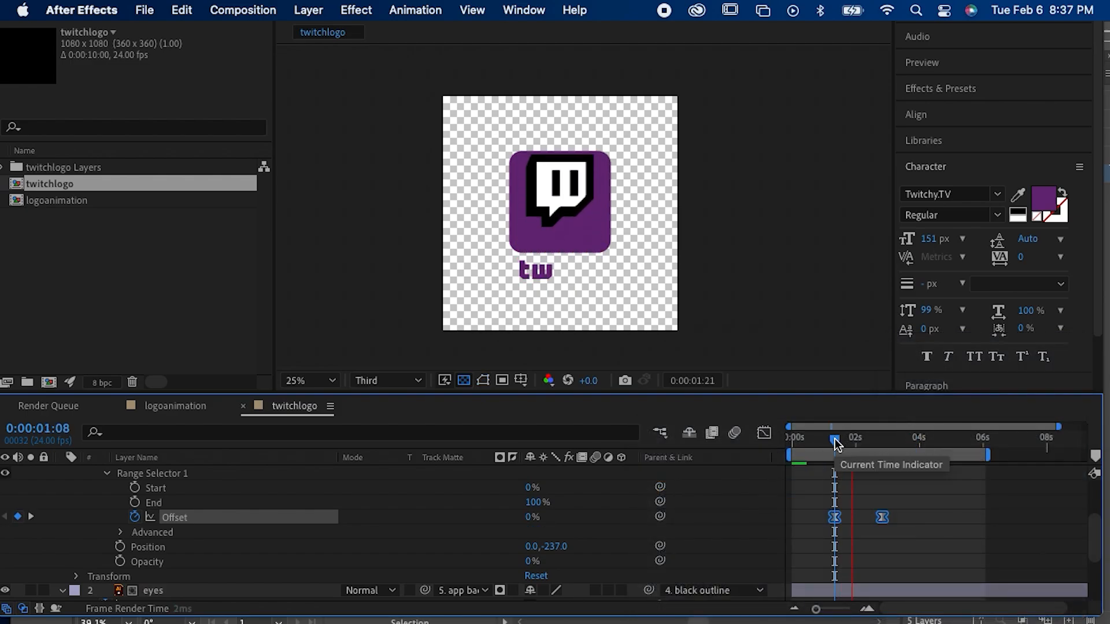
{"action": "left_click_drag", "start_coordinate": [834, 439], "coordinate": [771, 448]}
{"action": "key", "text": "space"}
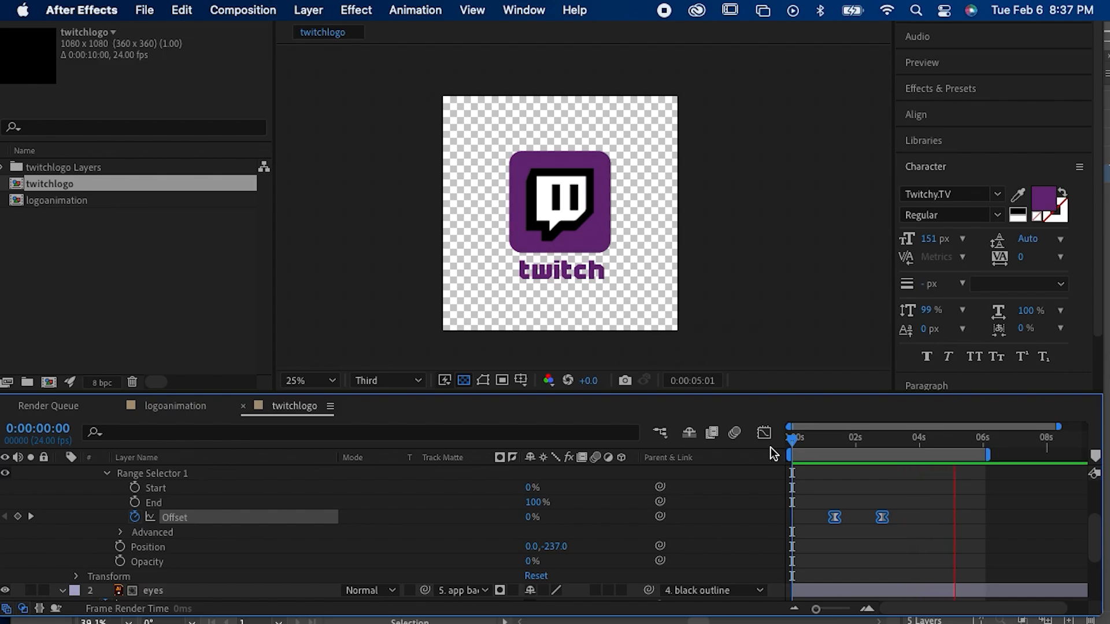
{"action": "key", "text": "space"}
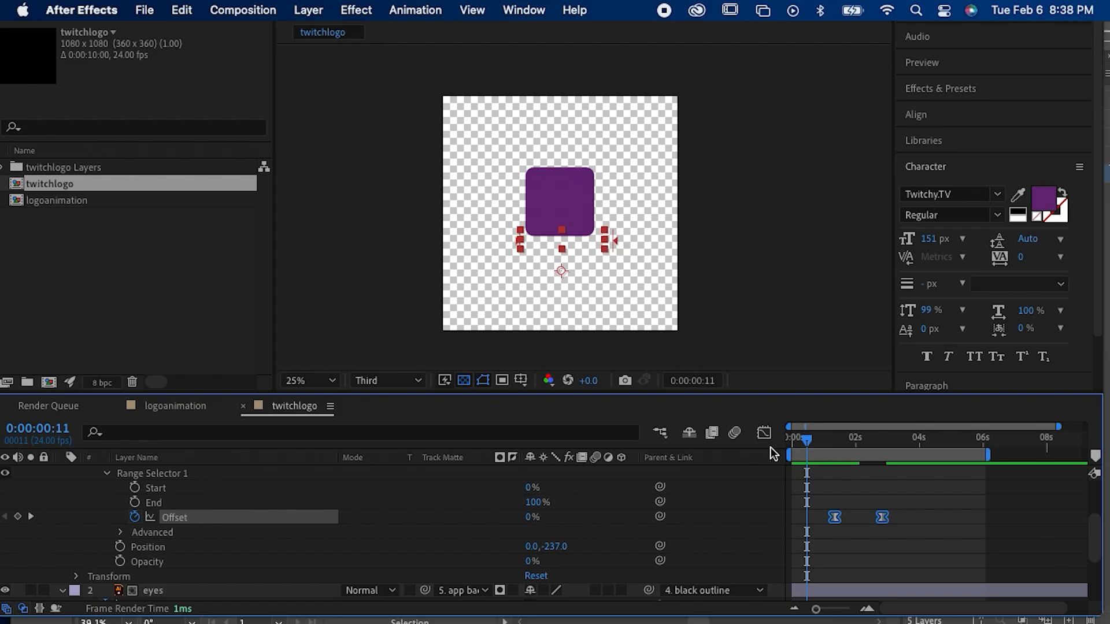
{"action": "key", "text": "space"}
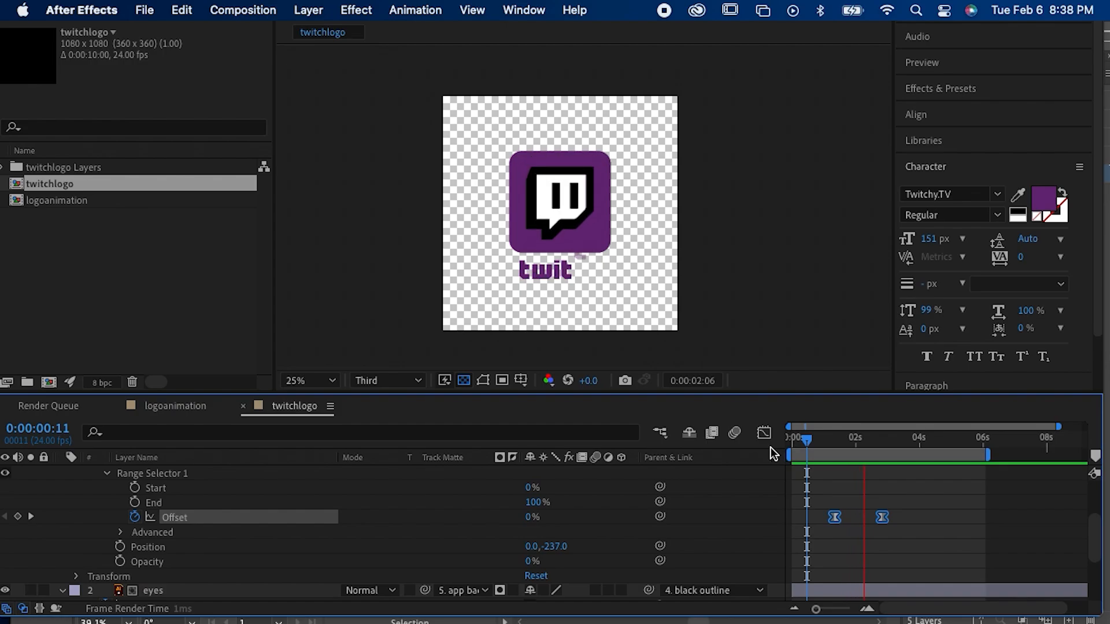
{"action": "key", "text": "space"}
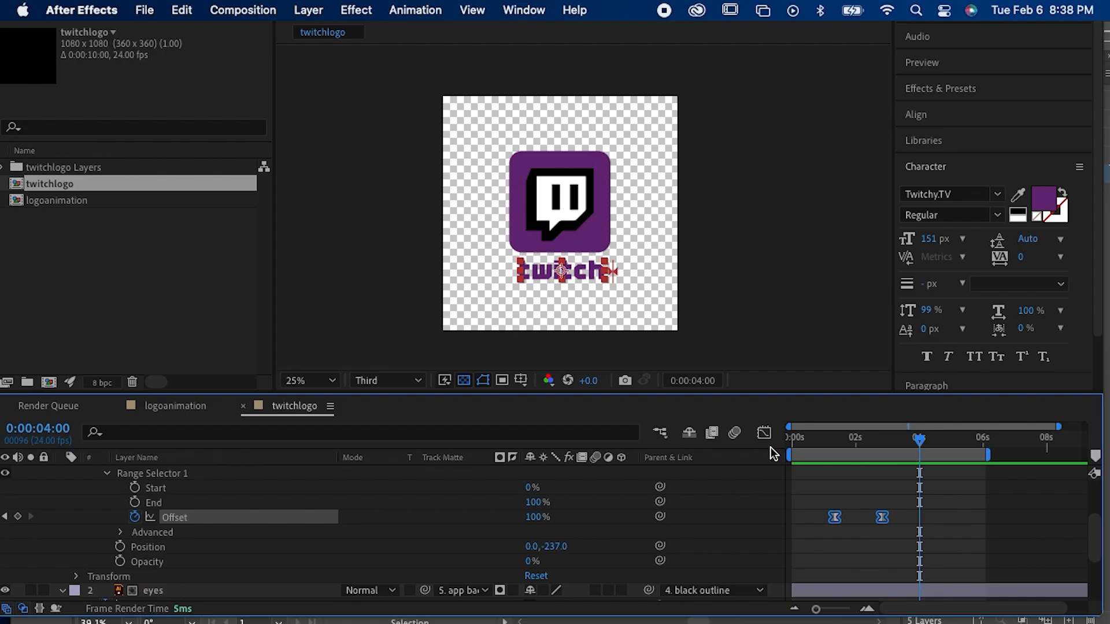
Step: Switch to Illustrator and bring up the LOGODEMO2.ai document
{"action": "mouse_move", "coordinate": [540, 618]}
{"action": "left_click", "coordinate": [620, 601]}
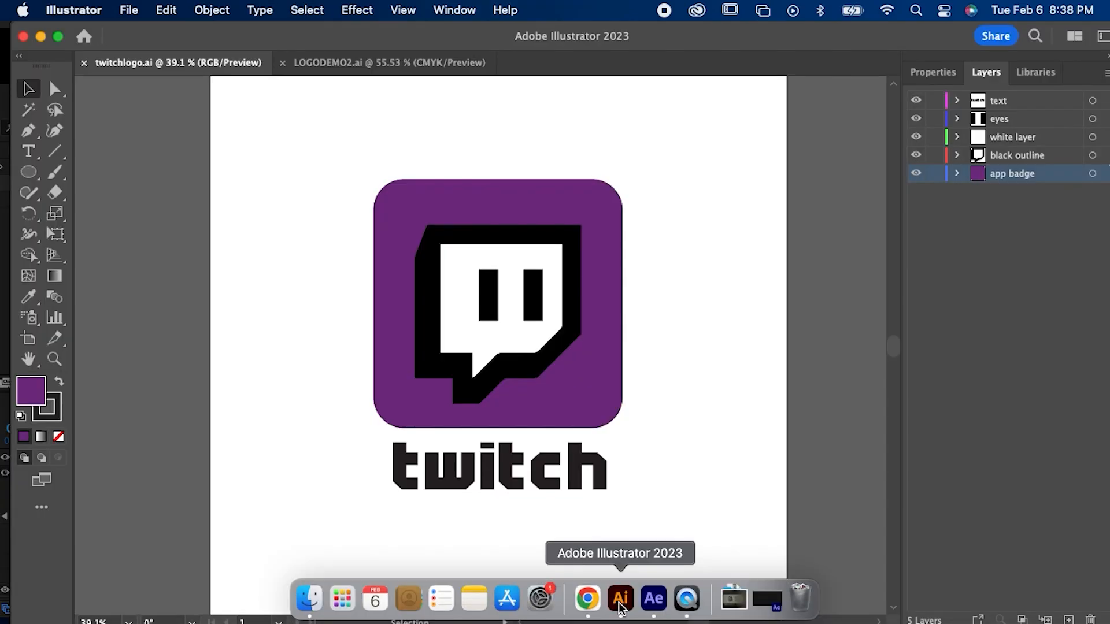
{"action": "left_click", "coordinate": [446, 64]}
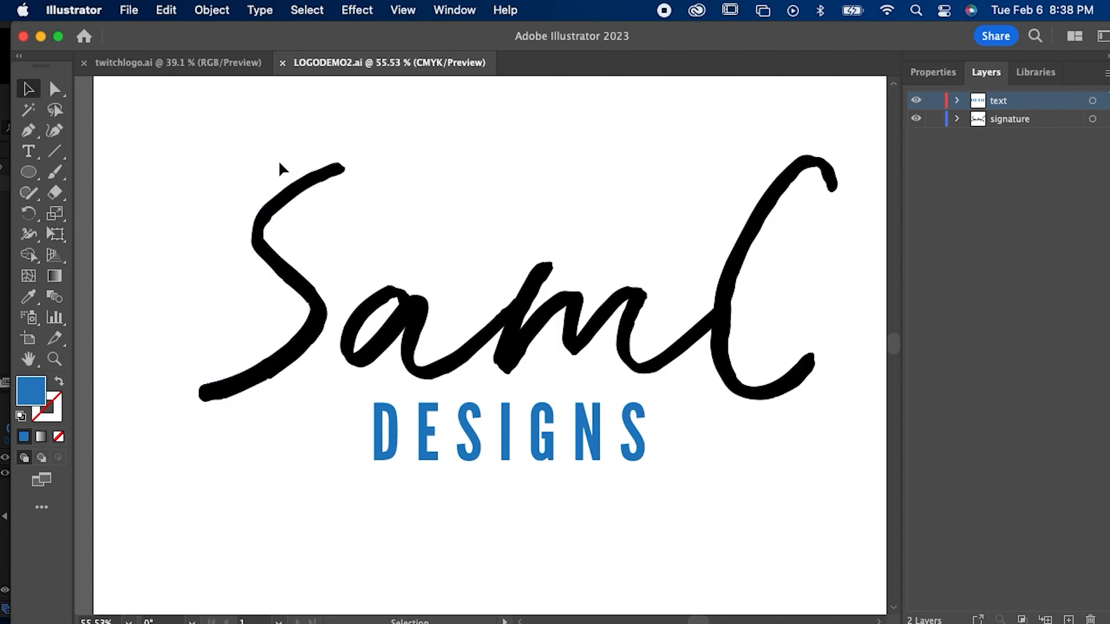
Step: Toggle the signature and text layers off and on to examine how the logo artwork is separated
{"action": "left_click", "coordinate": [284, 201]}
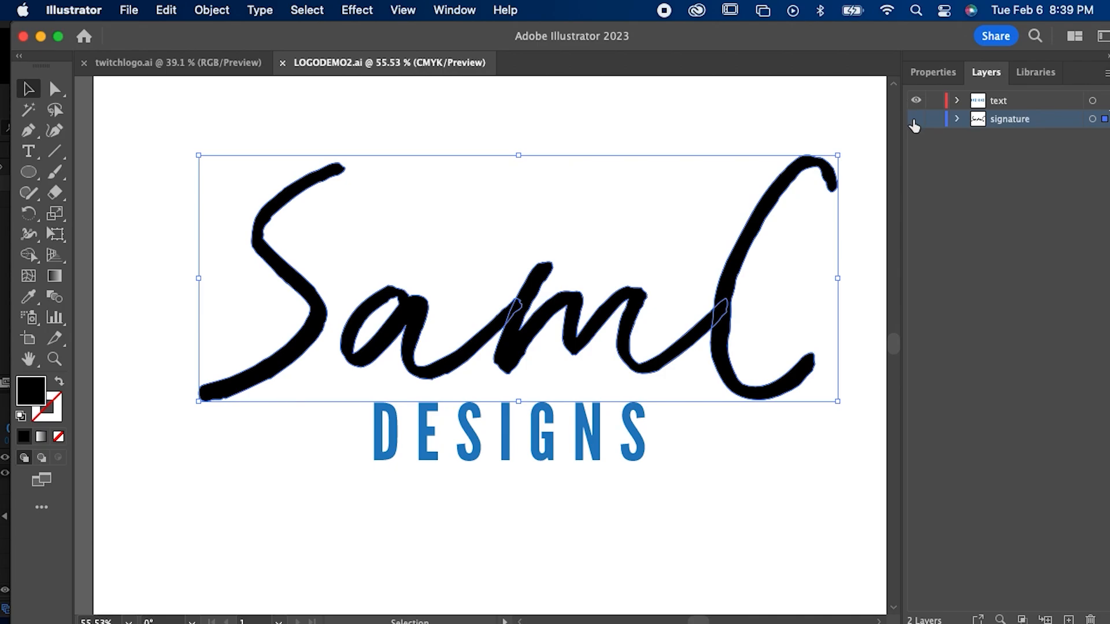
{"action": "left_click", "coordinate": [915, 120]}
{"action": "left_click", "coordinate": [915, 120]}
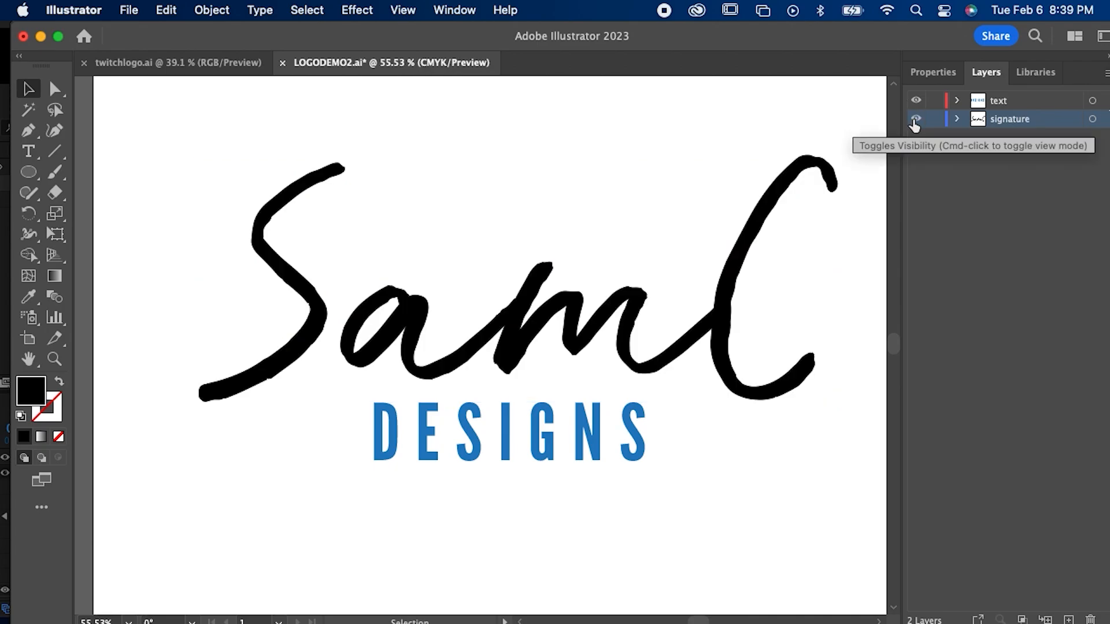
{"action": "left_click", "coordinate": [916, 107]}
{"action": "left_click", "coordinate": [917, 107]}
{"action": "left_click", "coordinate": [917, 106]}
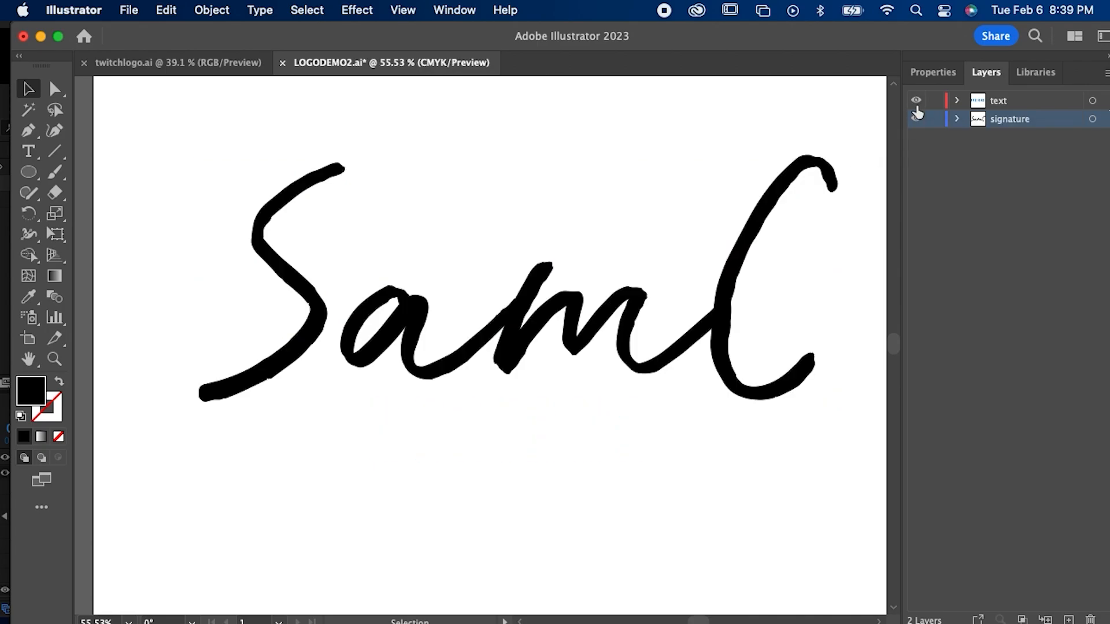
{"action": "left_click", "coordinate": [917, 112]}
{"action": "left_click", "coordinate": [915, 107]}
{"action": "left_click", "coordinate": [915, 107]}
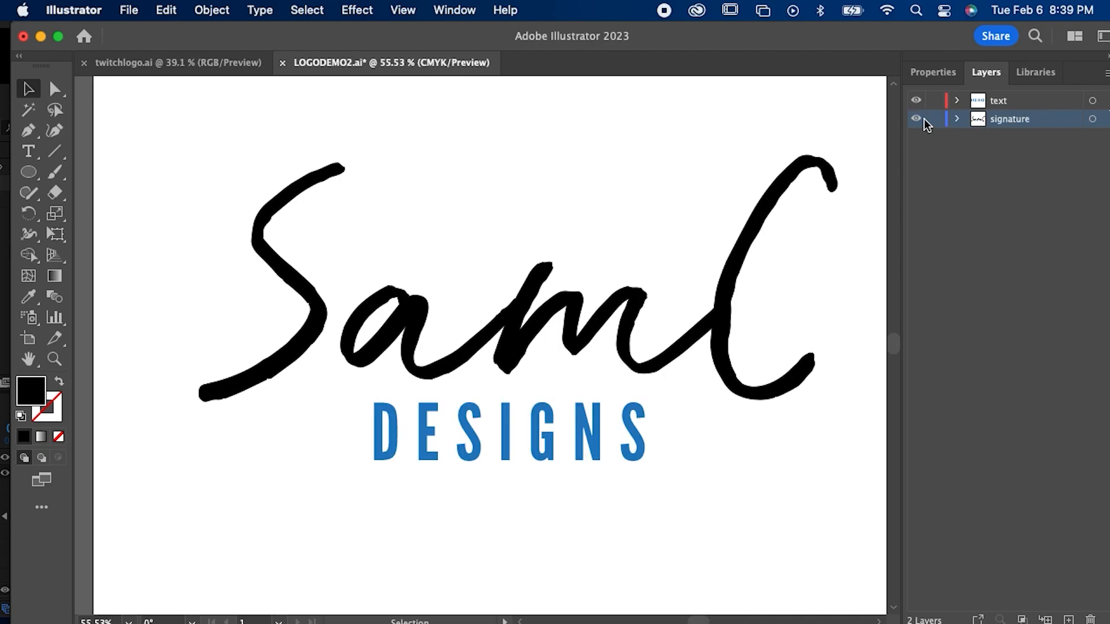
{"action": "left_click", "coordinate": [916, 119]}
{"action": "left_click", "coordinate": [916, 119]}
Step: Select and deselect the handwritten signature to inspect its artwork, leaving it selected
{"action": "left_click", "coordinate": [518, 350]}
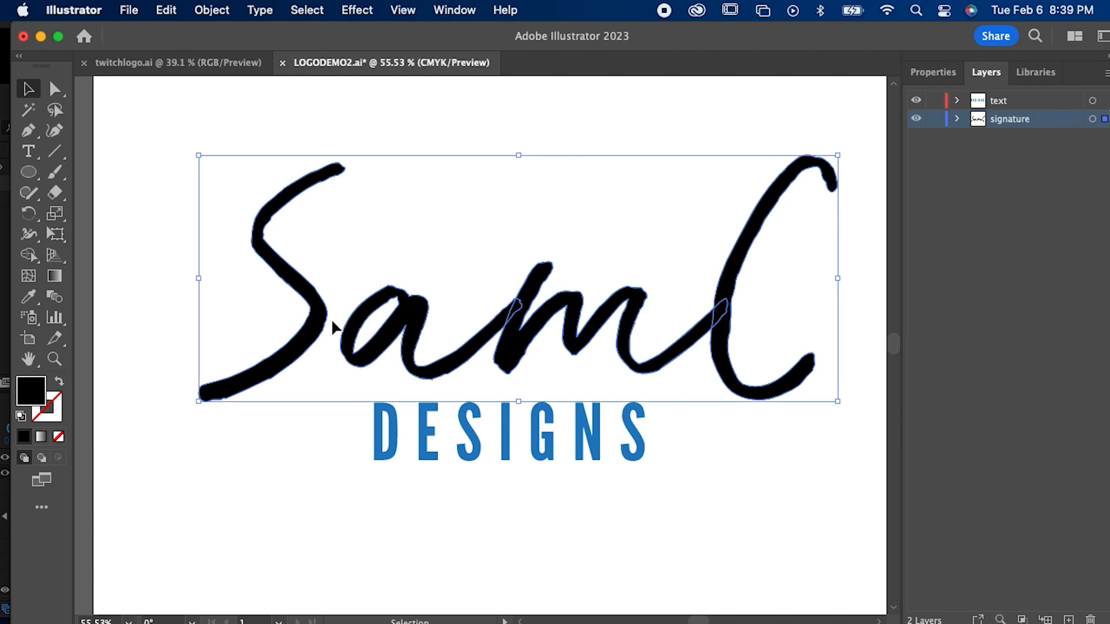
{"action": "left_click", "coordinate": [269, 125]}
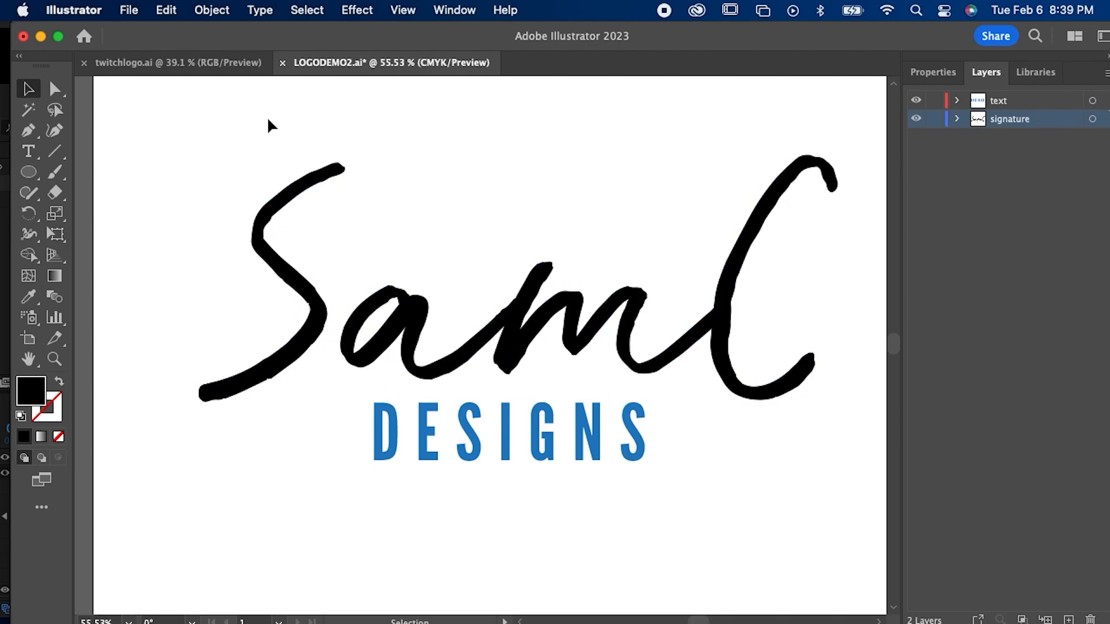
{"action": "left_click", "coordinate": [300, 192]}
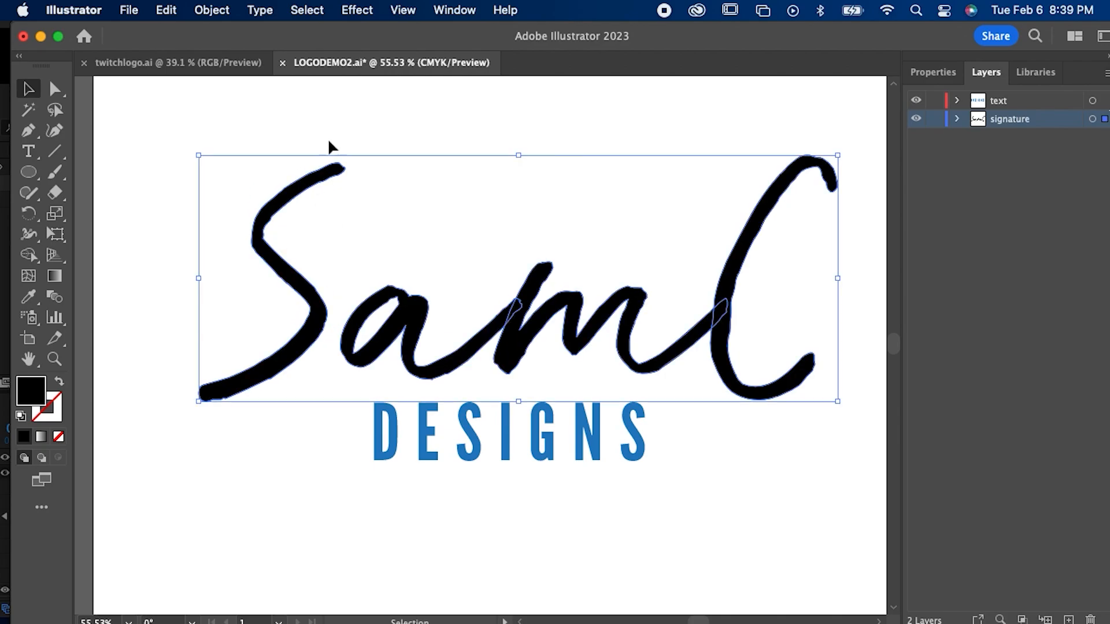
{"action": "left_click", "coordinate": [341, 131]}
{"action": "left_click", "coordinate": [334, 167]}
Step: Save a local copy of the logo on the Desktop as samclogo.ai in Illustrator 2020 format, and switch to After Effects
{"action": "left_click", "coordinate": [124, 13]}
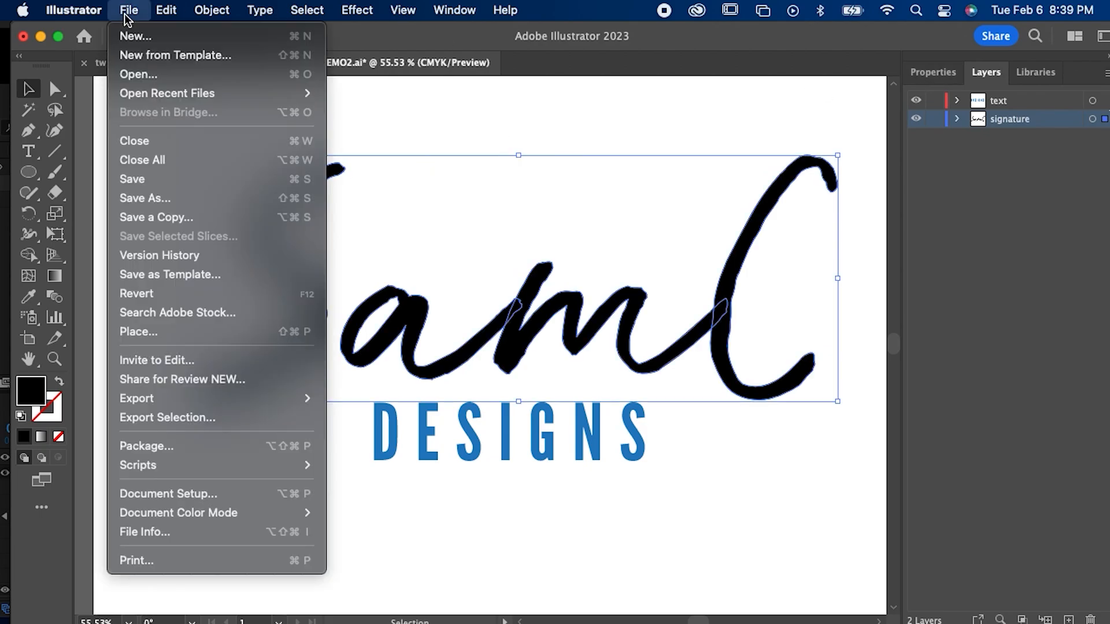
{"action": "left_click", "coordinate": [147, 202]}
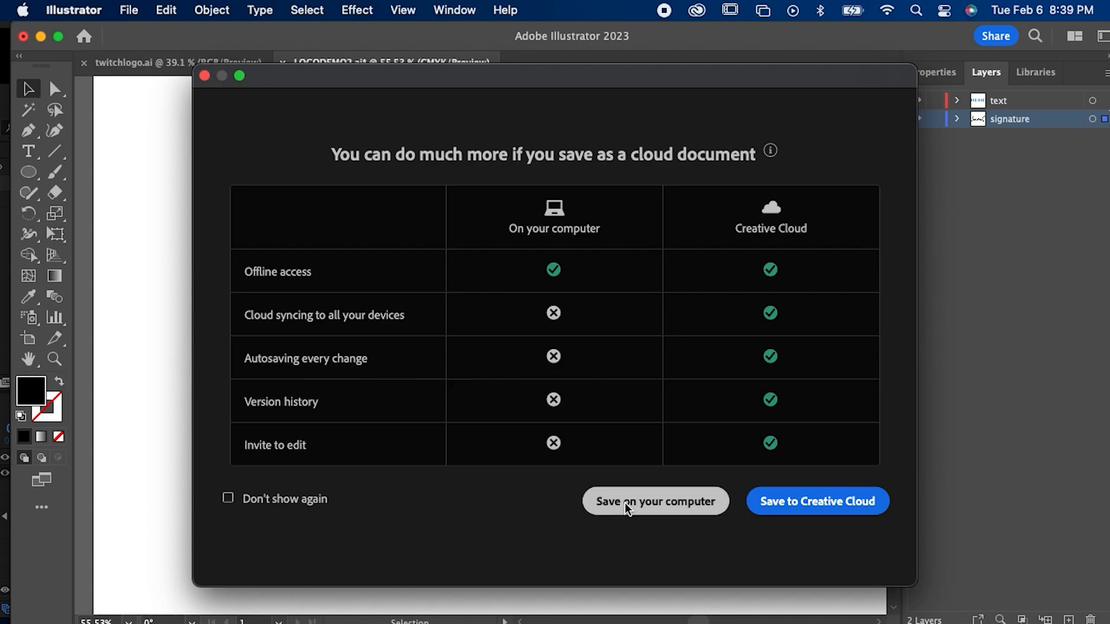
{"action": "left_click", "coordinate": [627, 506]}
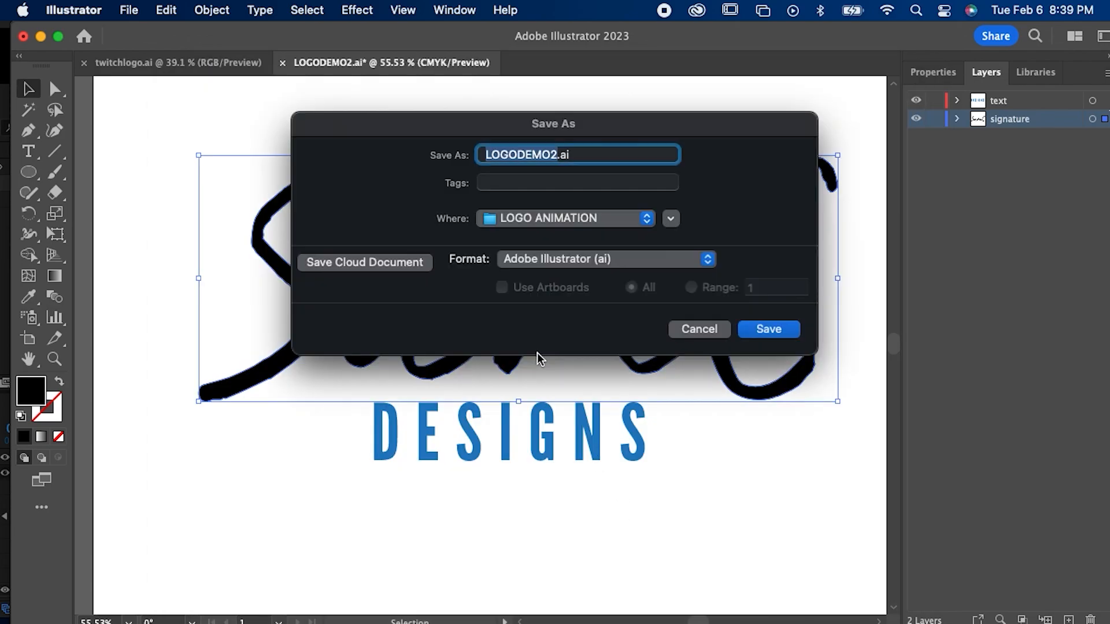
{"action": "type", "text": "samc"}
{"action": "type", "text": "logo"}
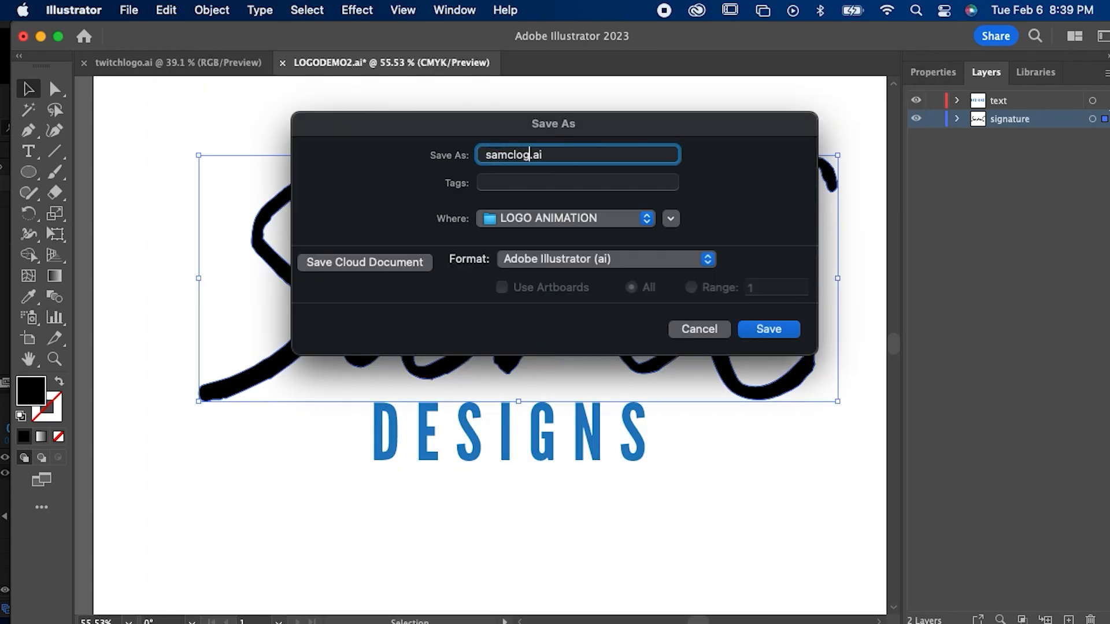
{"action": "left_click", "coordinate": [613, 222]}
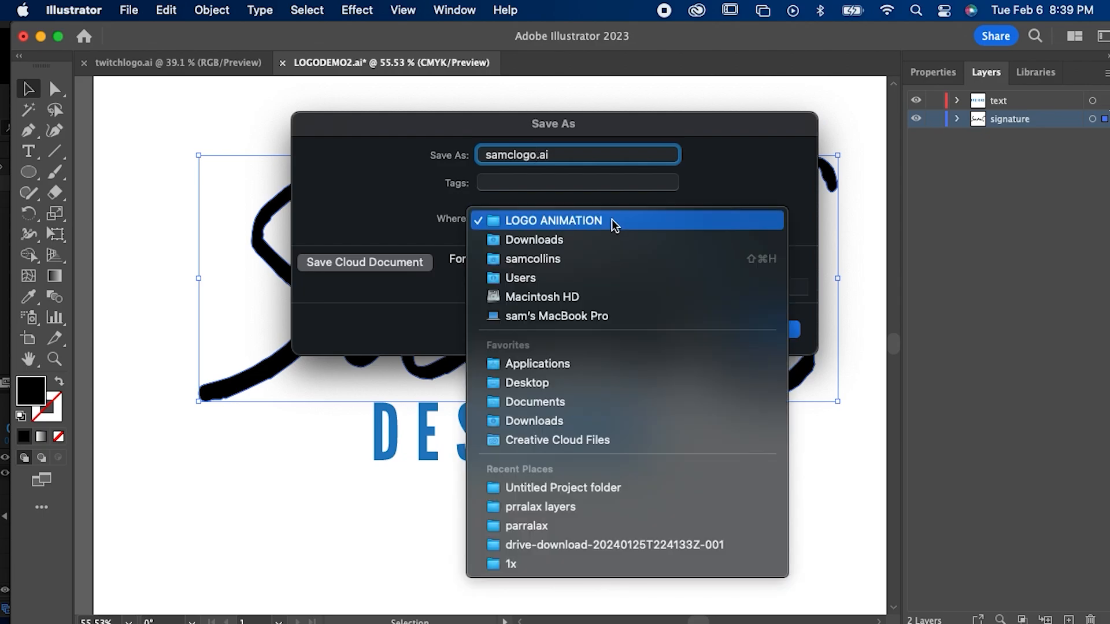
{"action": "left_click", "coordinate": [533, 384]}
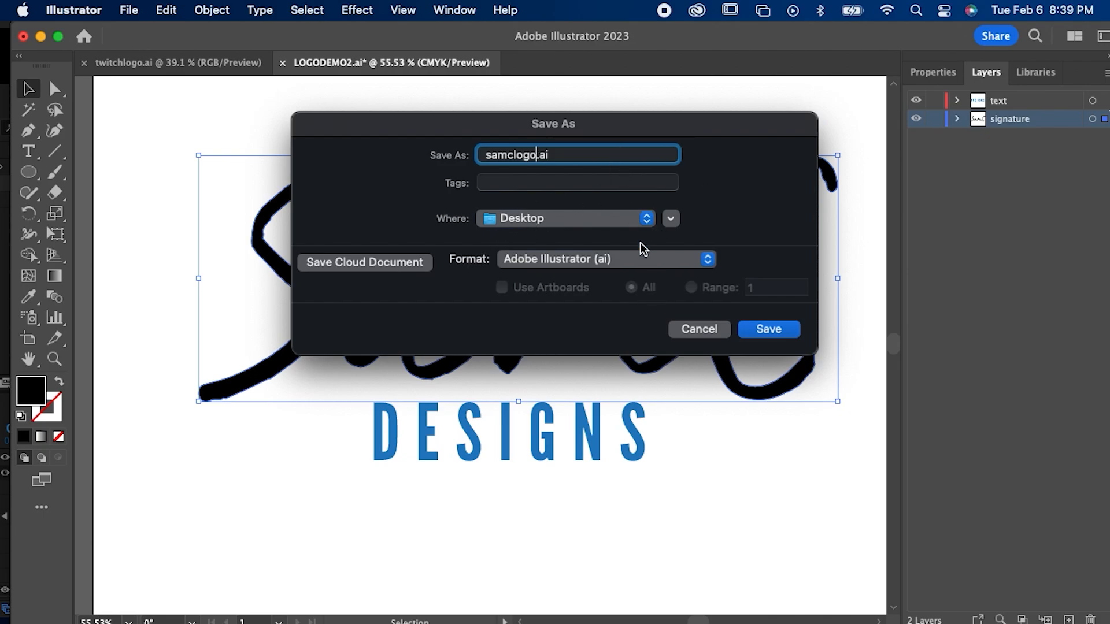
{"action": "left_click", "coordinate": [757, 330]}
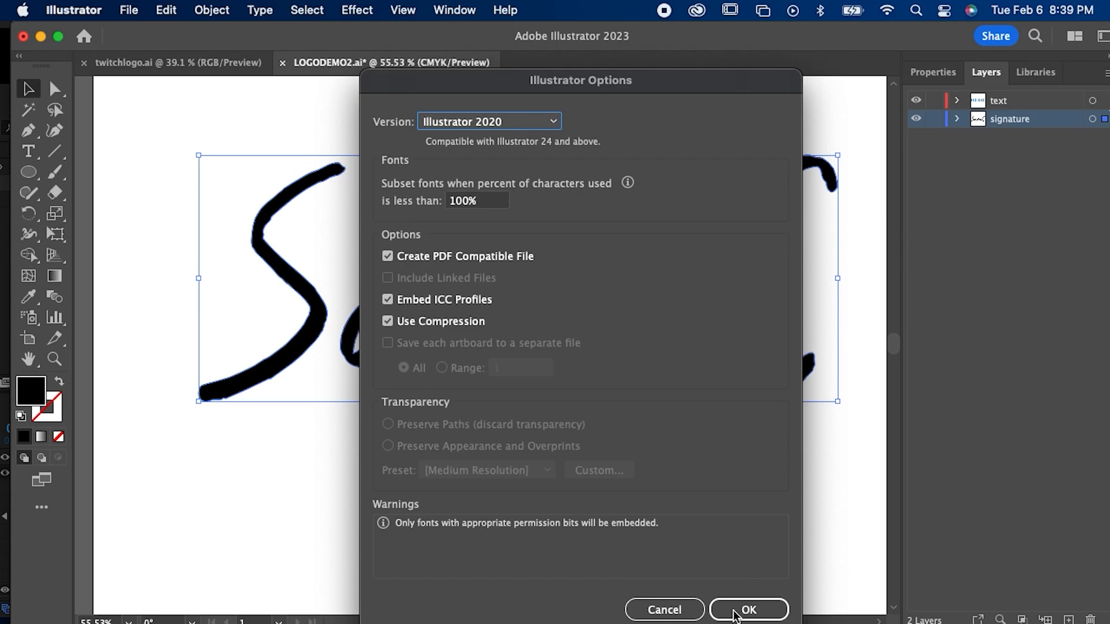
{"action": "left_click", "coordinate": [734, 612]}
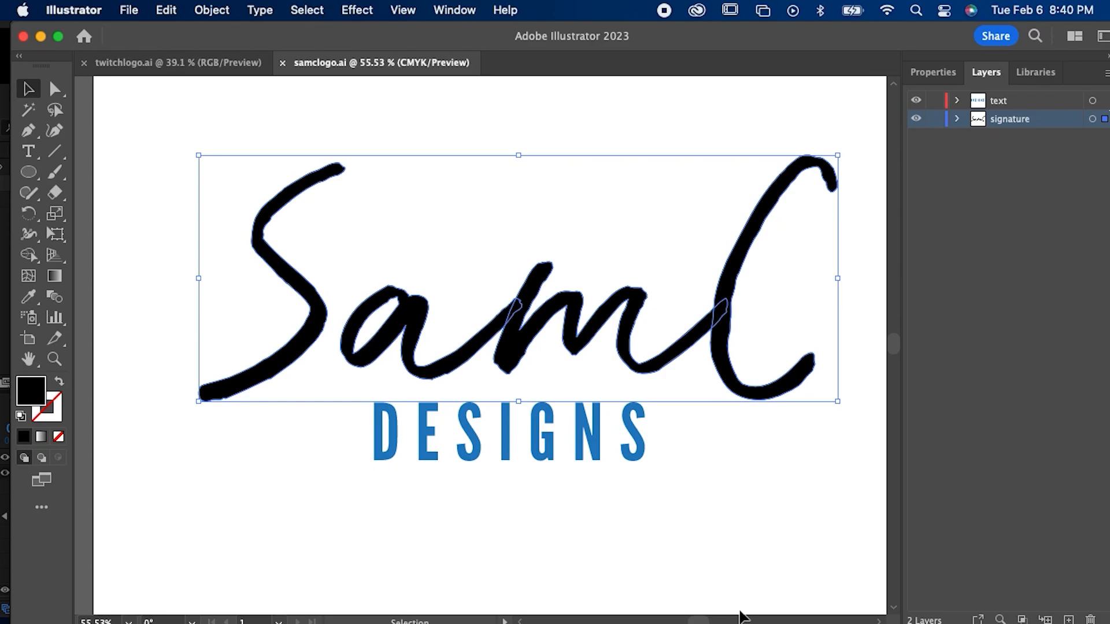
{"action": "left_click", "coordinate": [648, 602]}
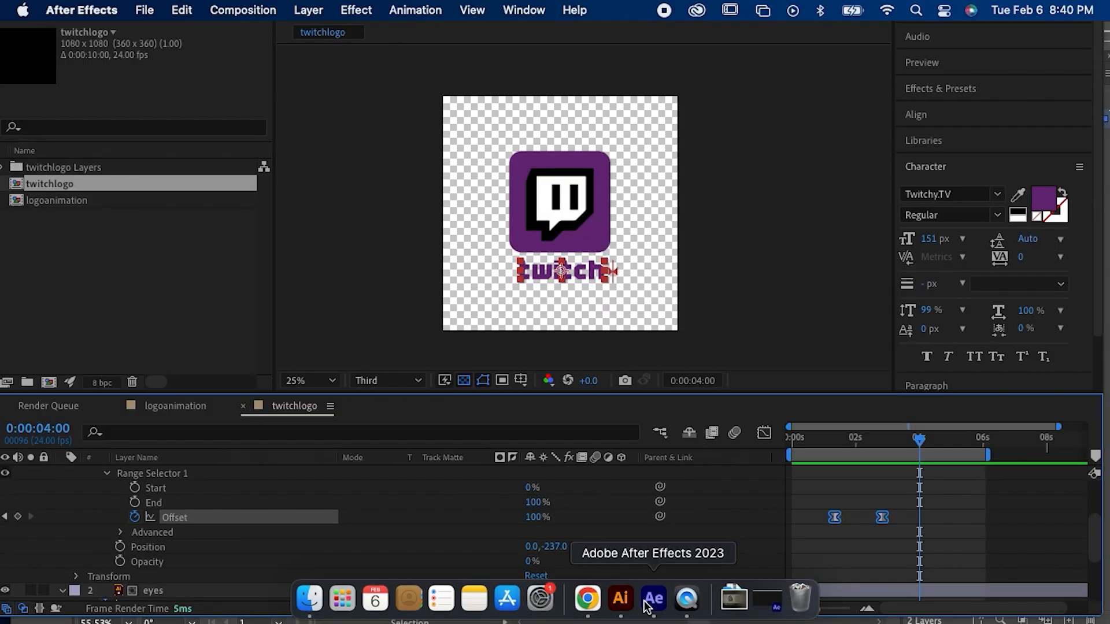
{"action": "left_click", "coordinate": [216, 12]}
{"action": "left_click", "coordinate": [222, 32]}
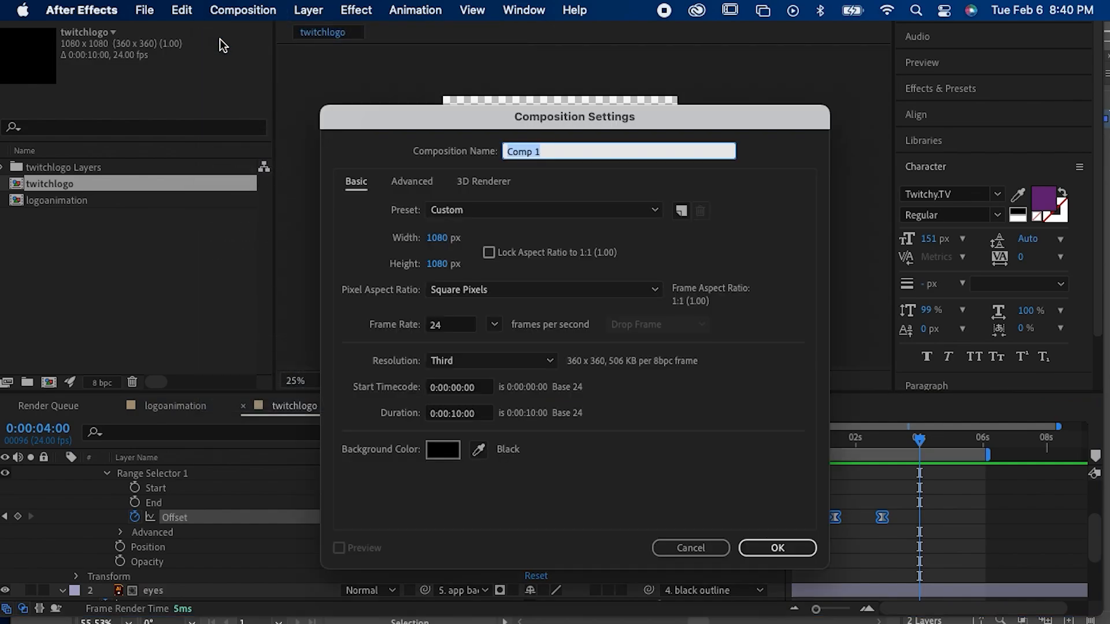
{"action": "left_click", "coordinate": [668, 537]}
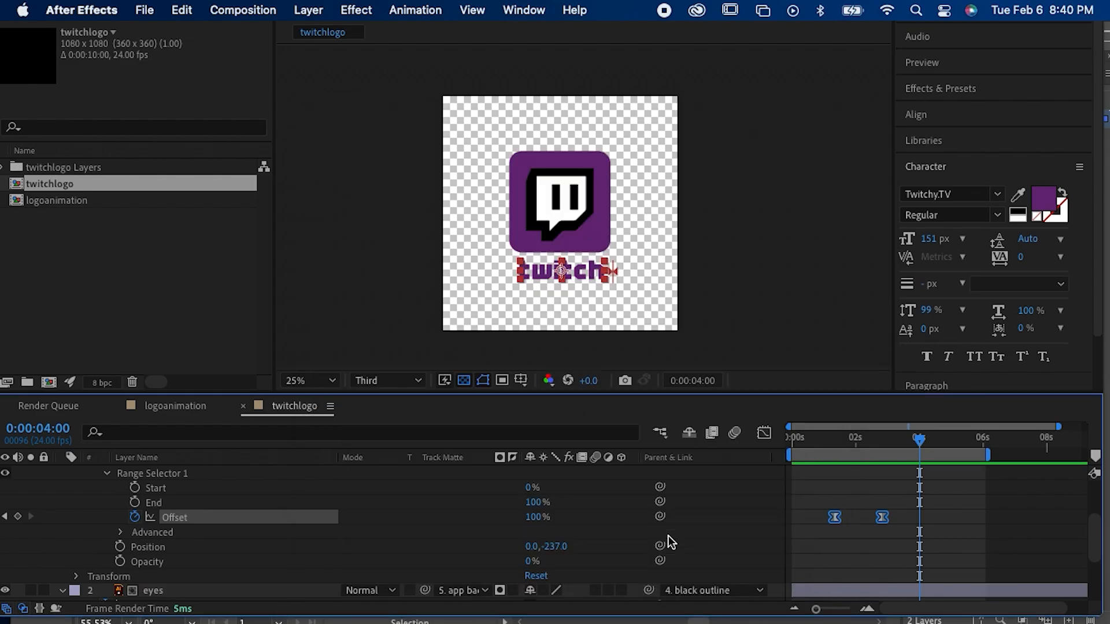
{"action": "left_click", "coordinate": [384, 310]}
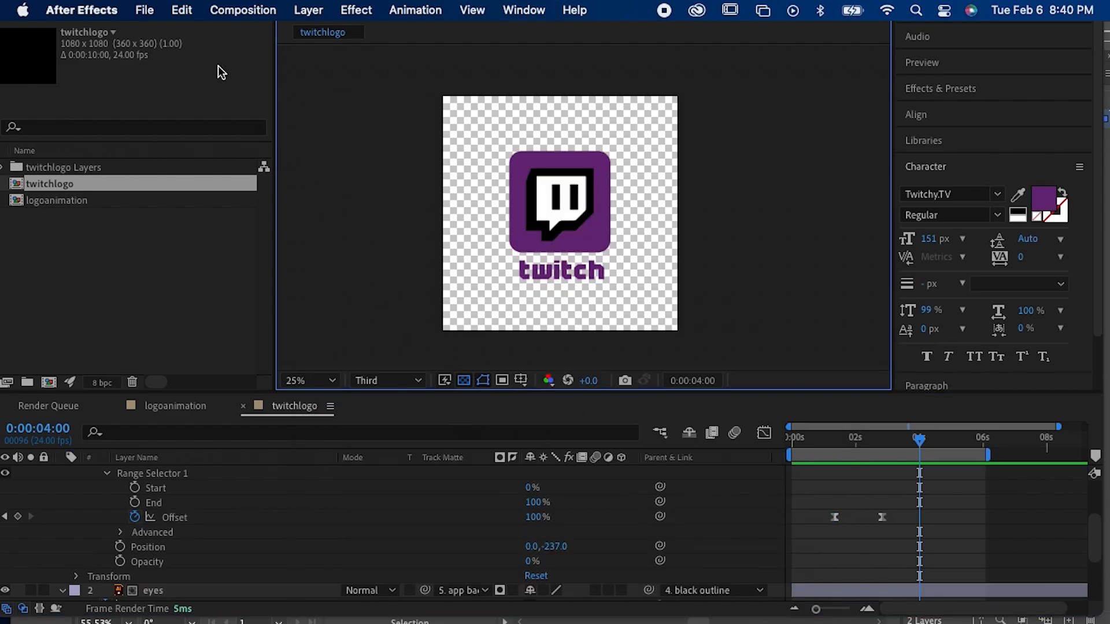
Step: Start a new project, saving the current one to the Desktop as twitchlogo.aep
{"action": "left_click", "coordinate": [146, 11]}
{"action": "mouse_move", "coordinate": [184, 37]}
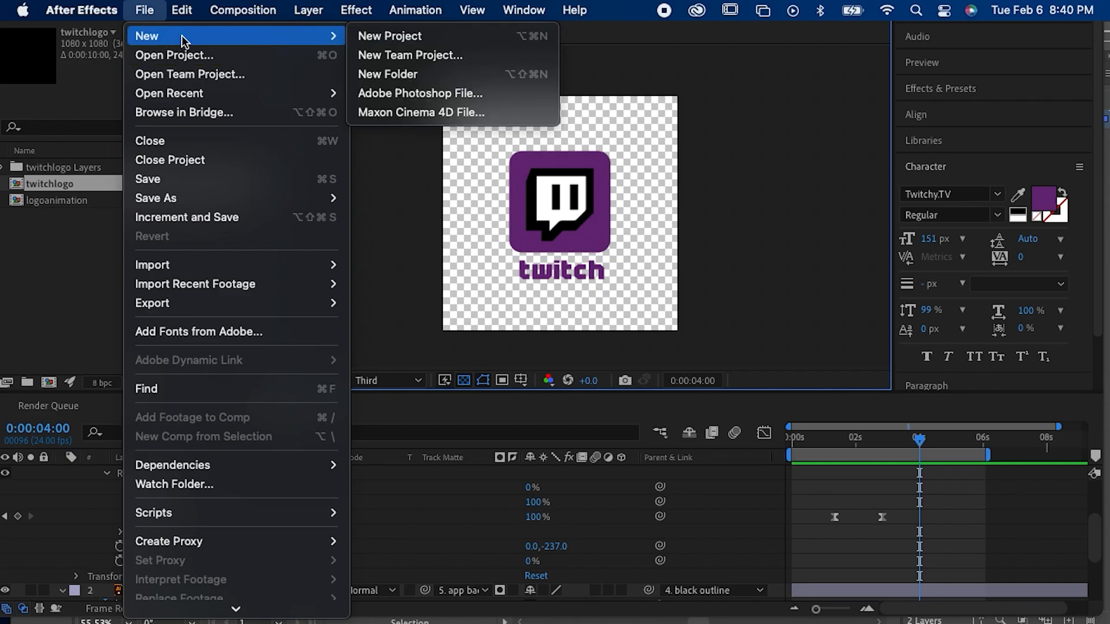
{"action": "left_click", "coordinate": [370, 38]}
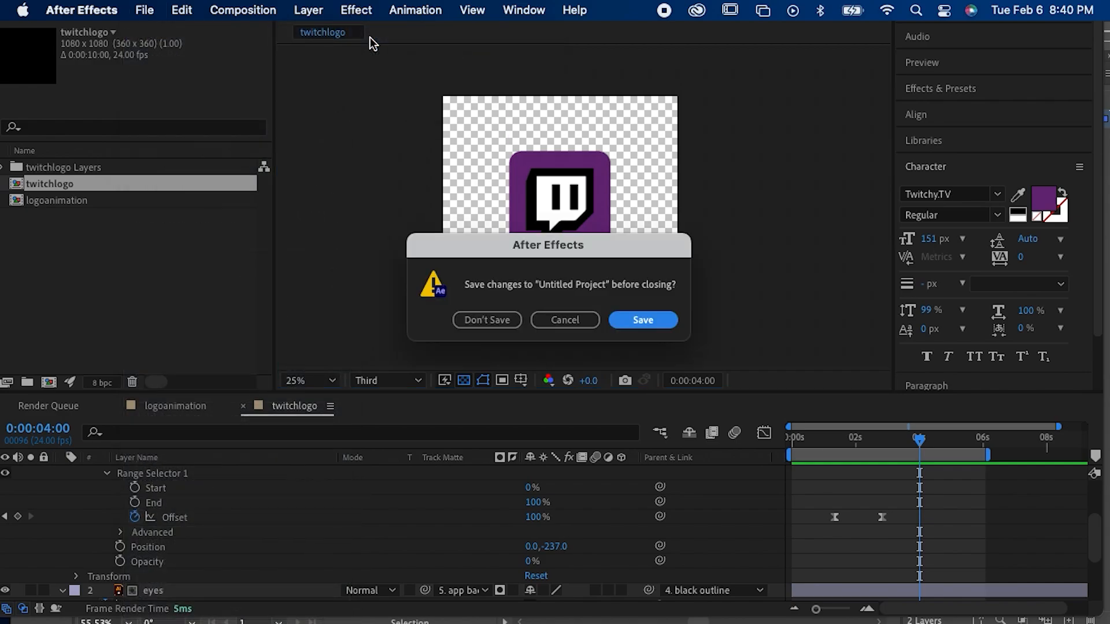
{"action": "left_click", "coordinate": [642, 320]}
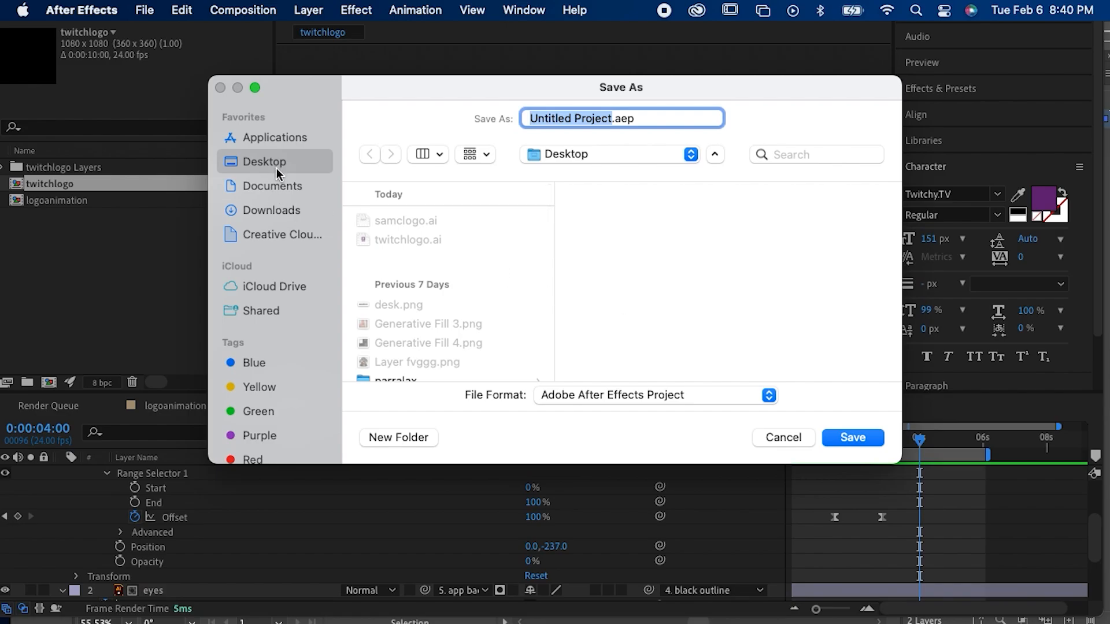
{"action": "type", "text": "twitch"}
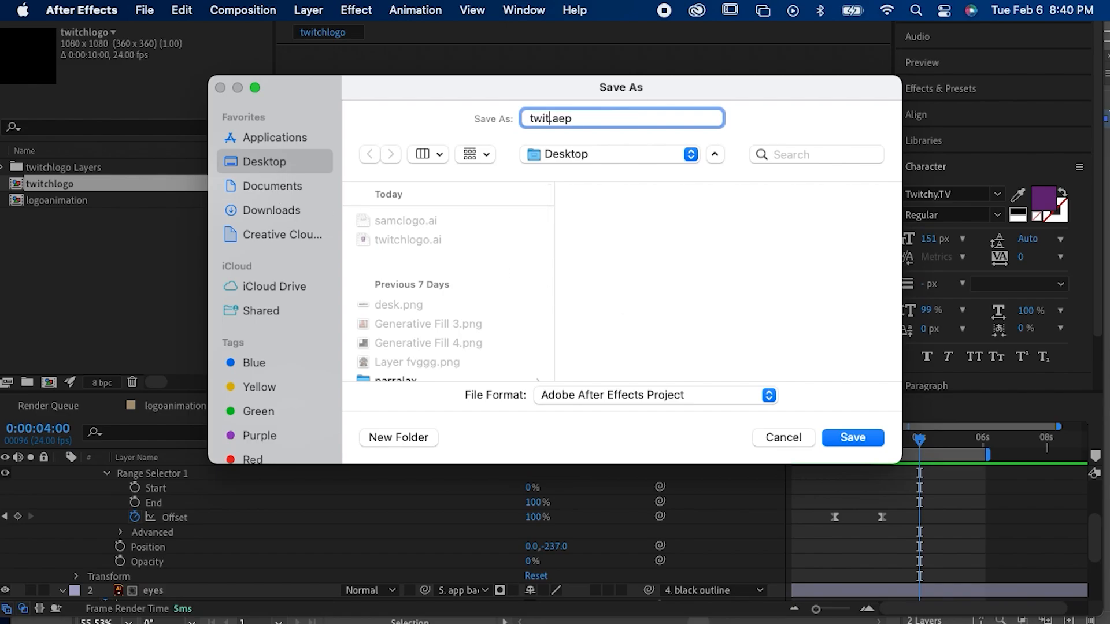
{"action": "type", "text": "logo"}
{"action": "key", "text": "Return"}
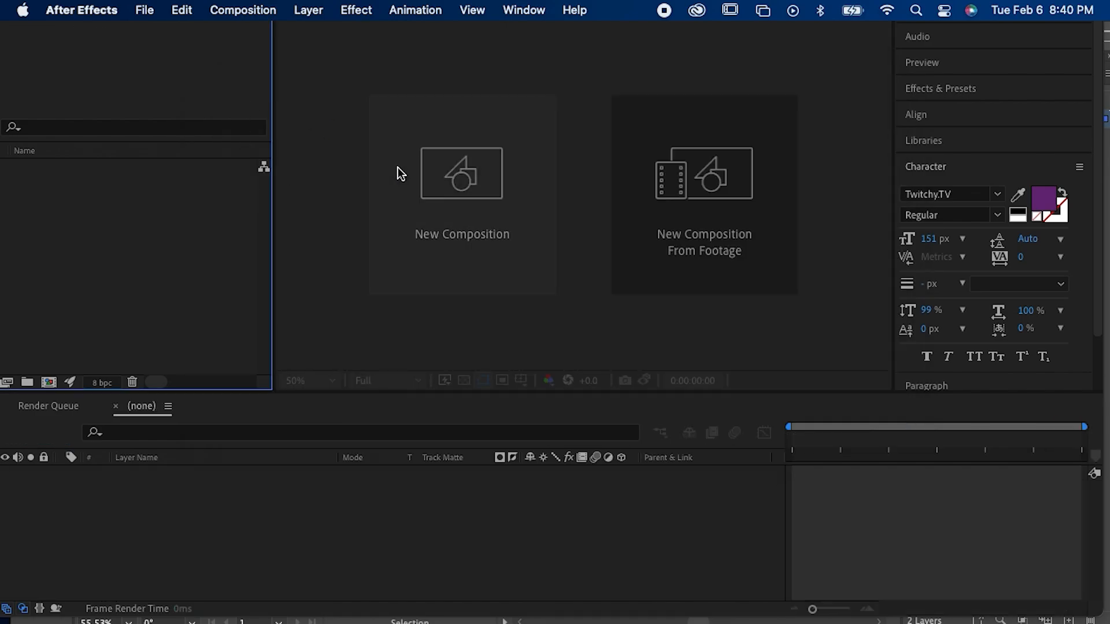
{"action": "left_click", "coordinate": [619, 601]}
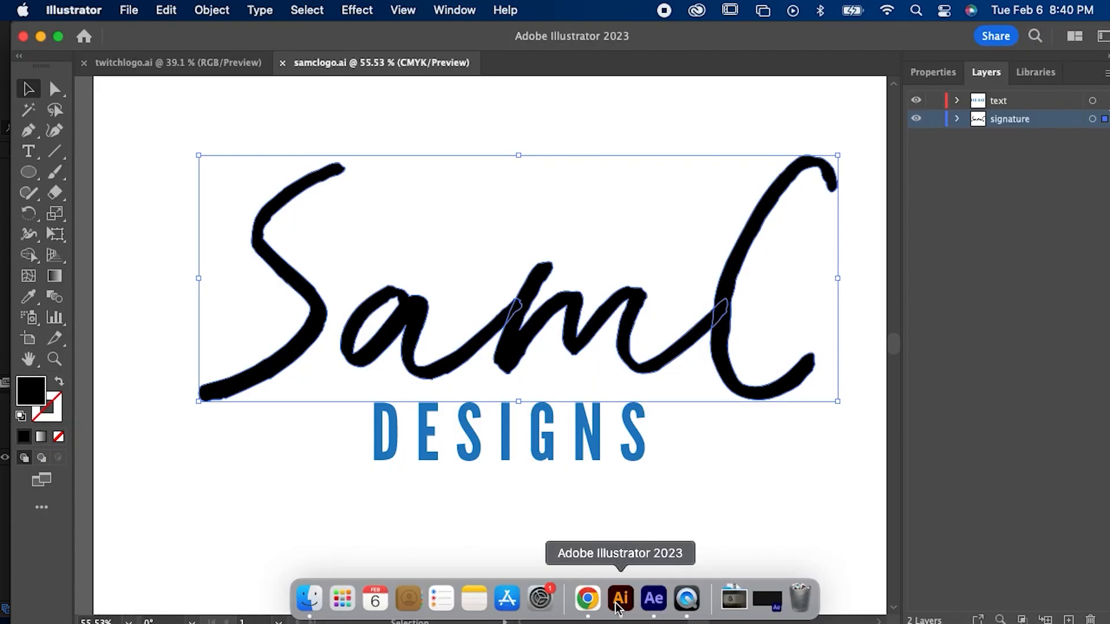
{"action": "left_click", "coordinate": [654, 599]}
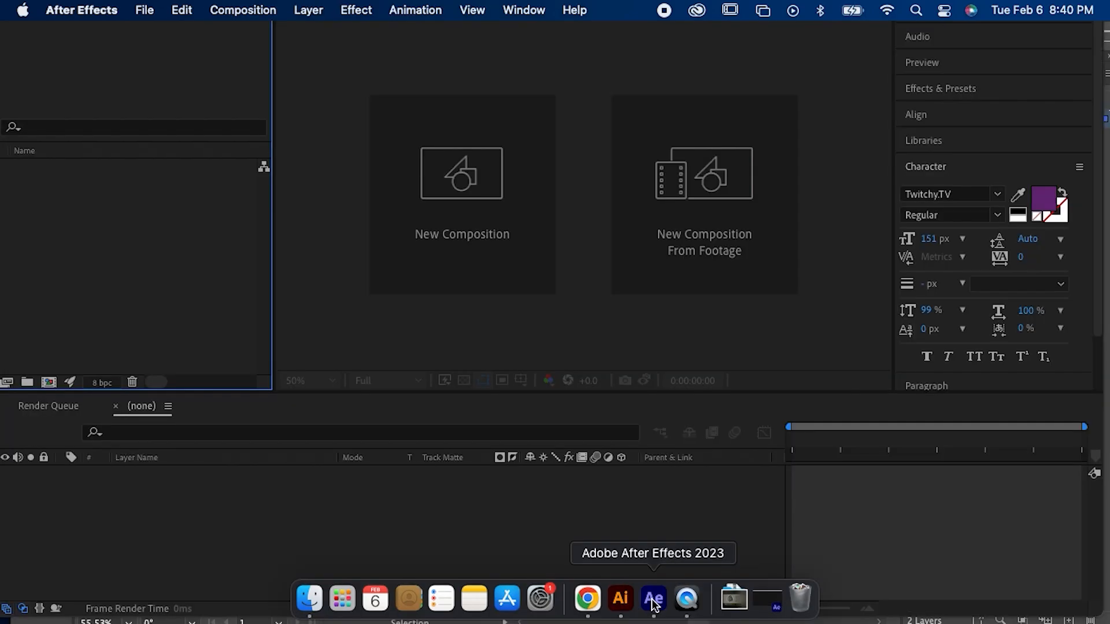
Step: Create a new composition 1920 px wide and 1080 px high with the resolution set to Third
{"action": "left_click", "coordinate": [448, 180]}
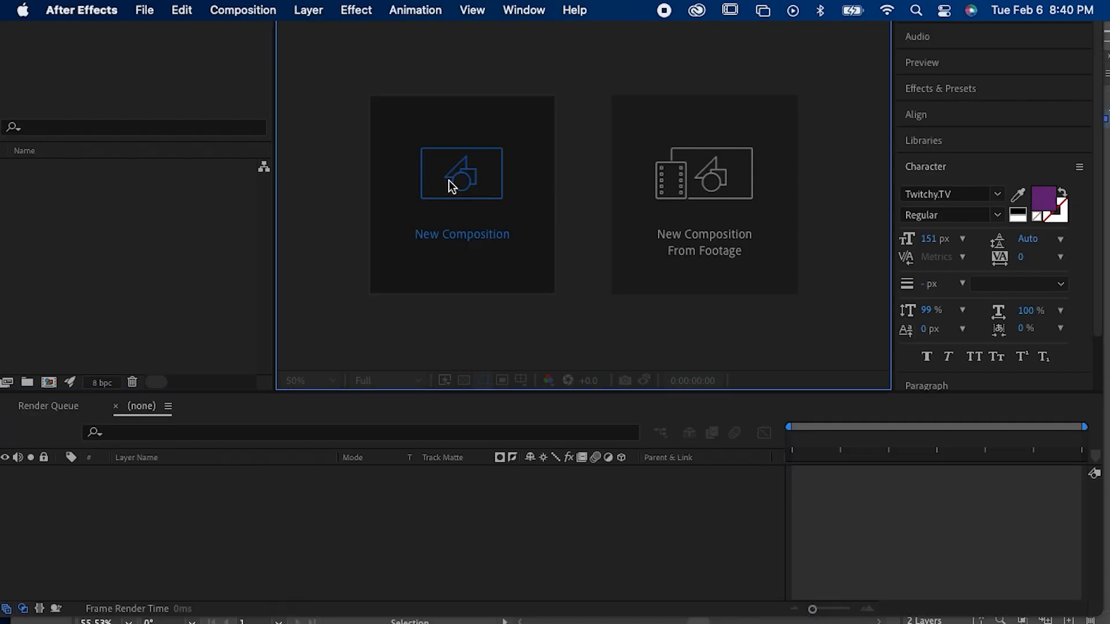
{"action": "left_click", "coordinate": [437, 238]}
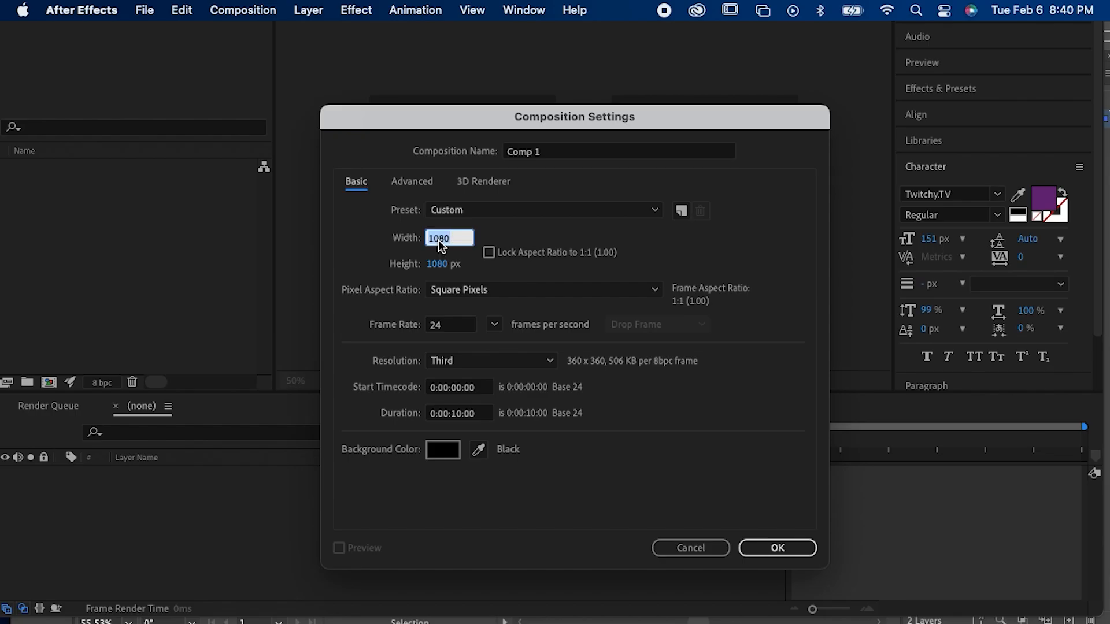
{"action": "type", "text": "1920"}
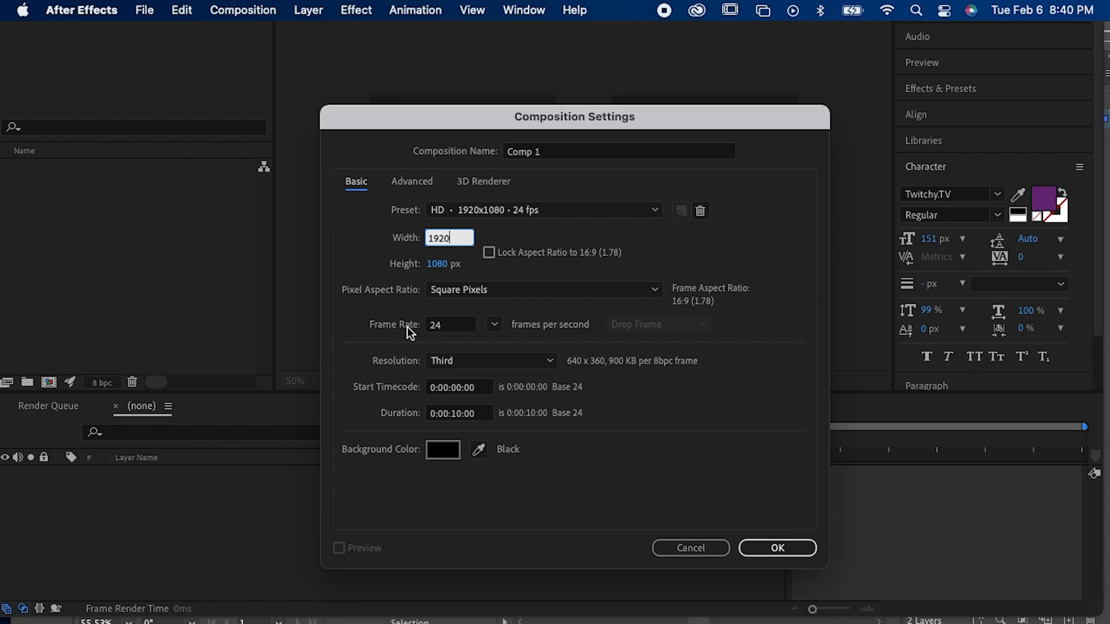
{"action": "left_click", "coordinate": [453, 363]}
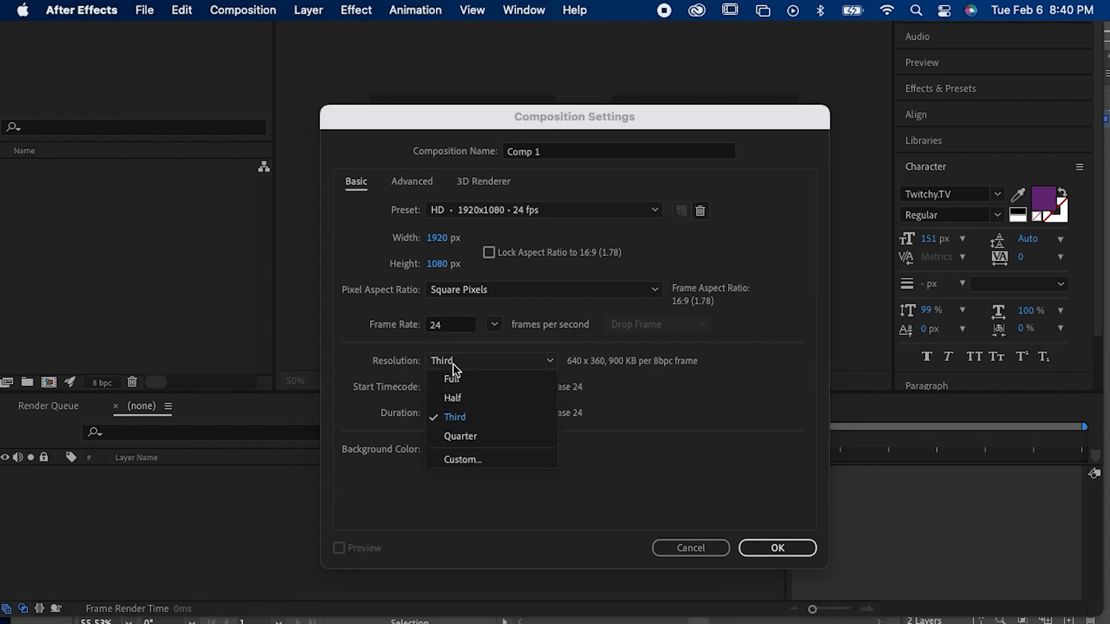
{"action": "left_click", "coordinate": [458, 417]}
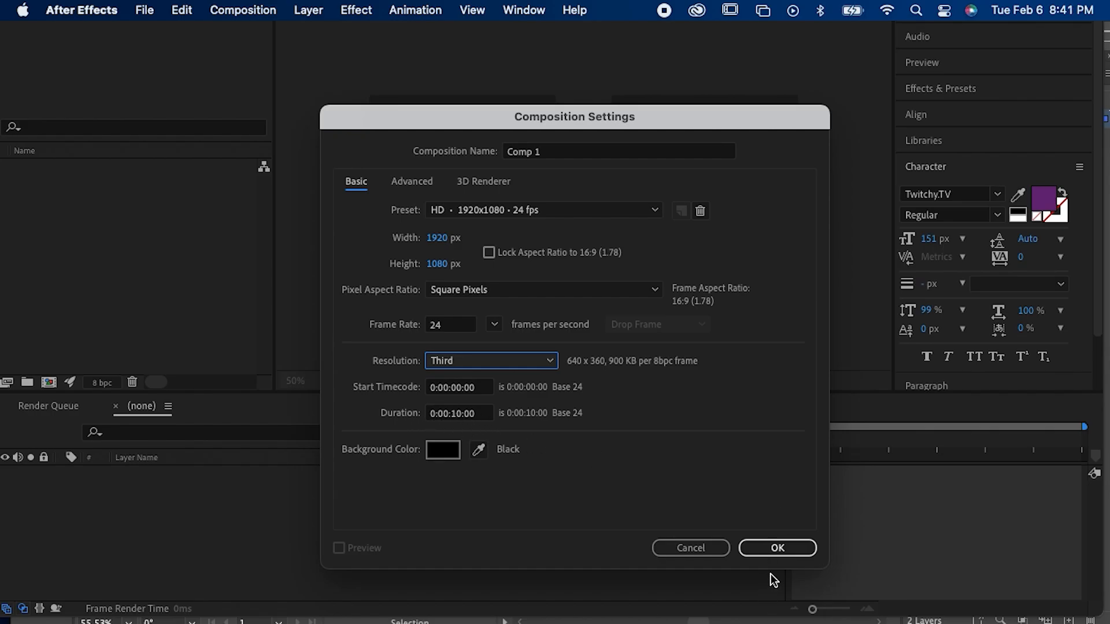
{"action": "left_click", "coordinate": [778, 554]}
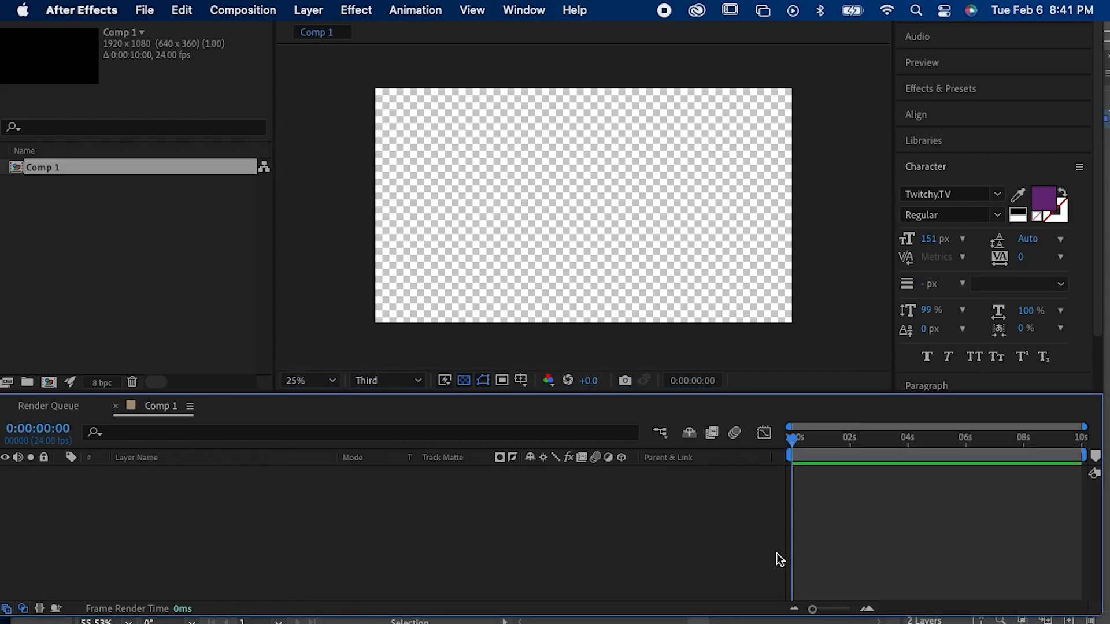
Step: Import samclogo.ai from the Desktop as a Composition with footage dimensions set to Layer Size
{"action": "left_click", "coordinate": [146, 10]}
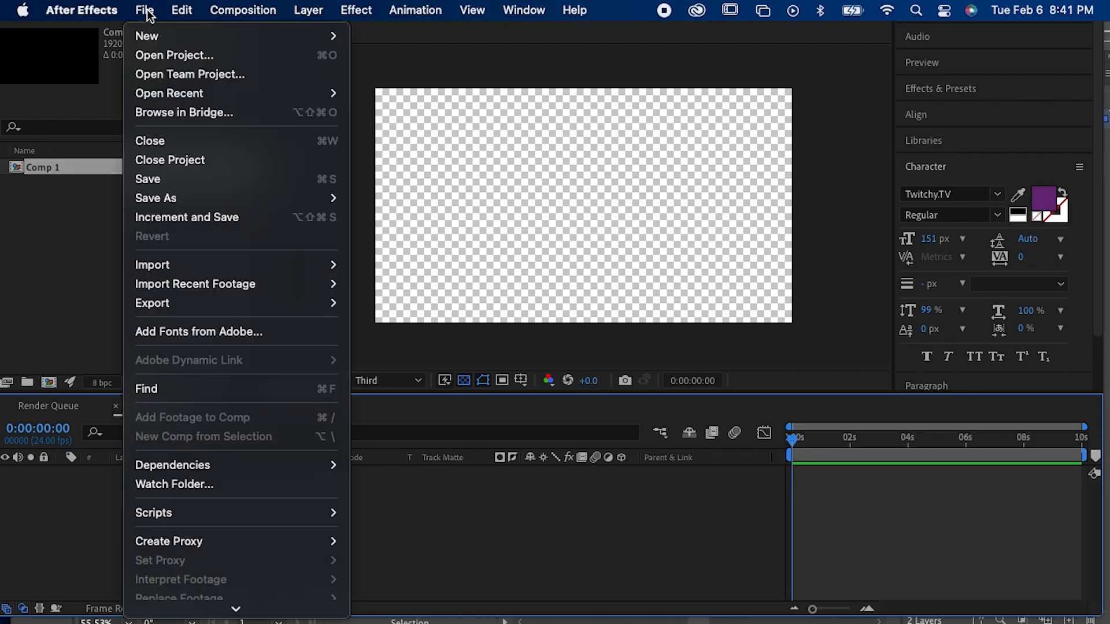
{"action": "mouse_move", "coordinate": [172, 264]}
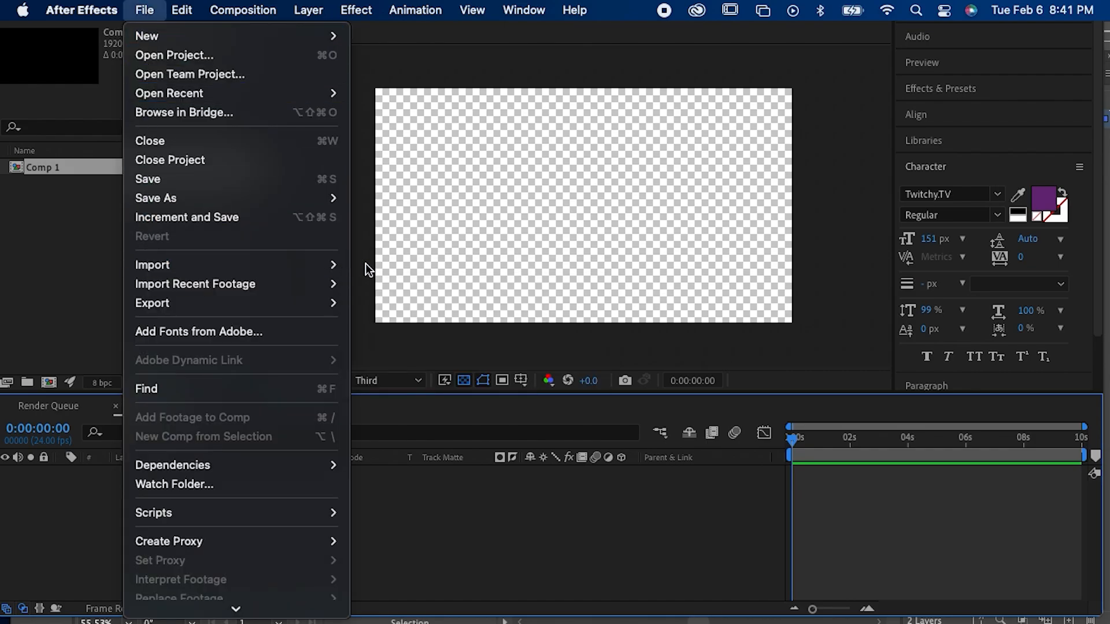
{"action": "left_click", "coordinate": [384, 268]}
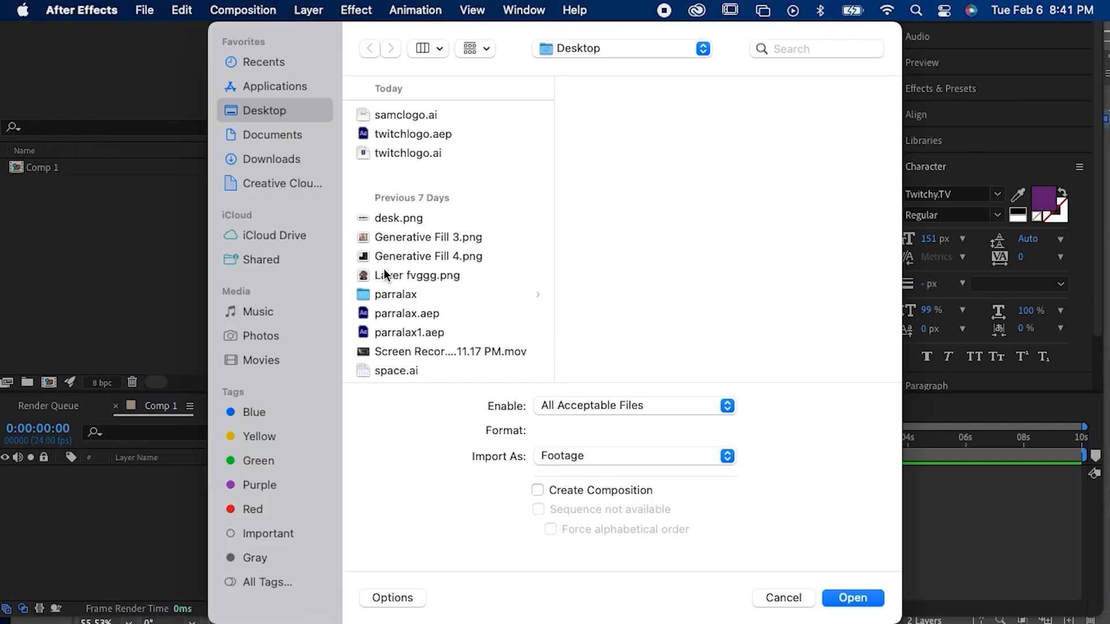
{"action": "left_click", "coordinate": [400, 115]}
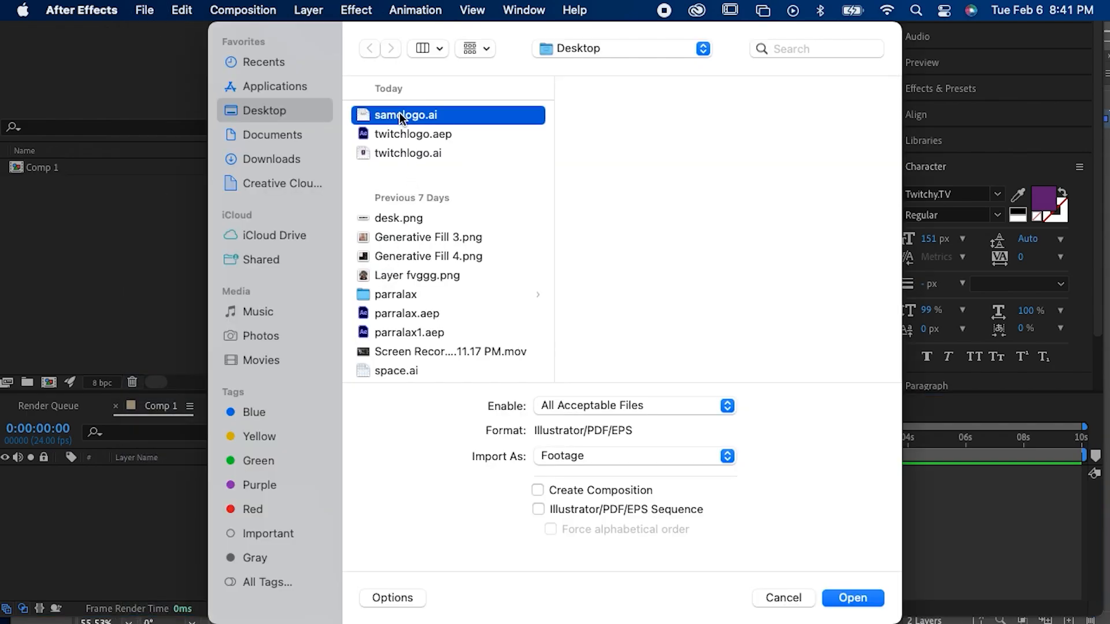
{"action": "double_click", "coordinate": [400, 114]}
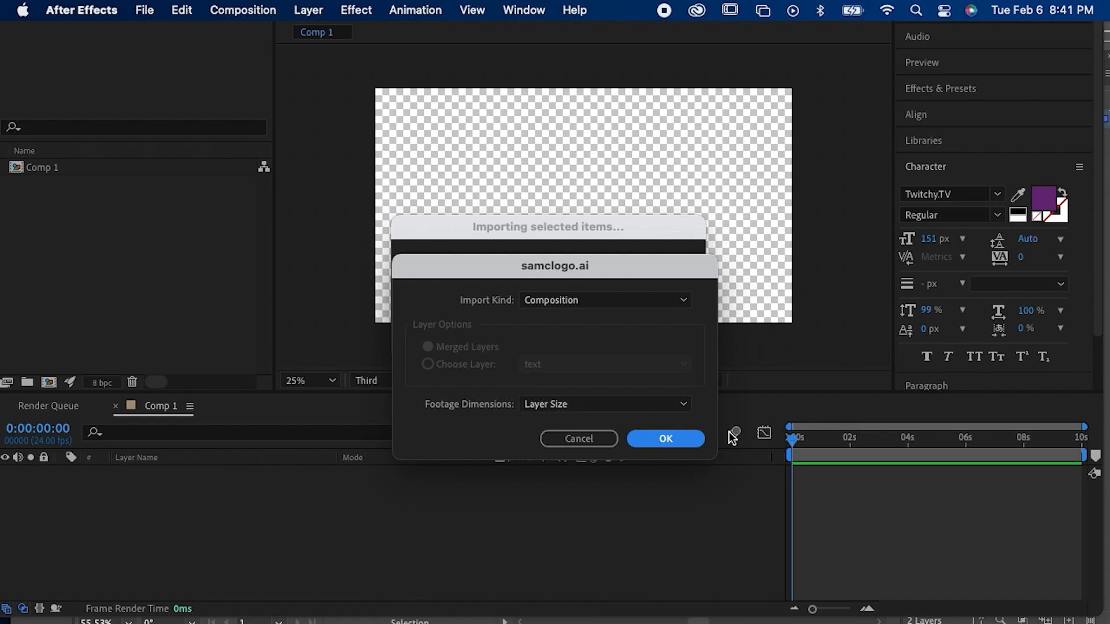
{"action": "left_click", "coordinate": [679, 441]}
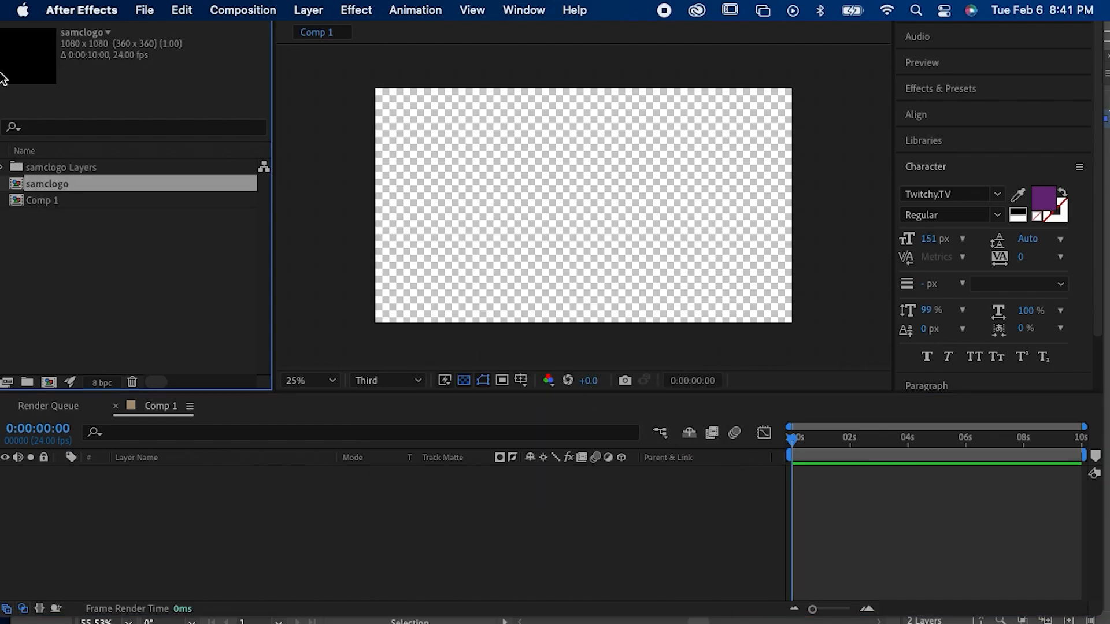
Step: Copy the text and signature layers from the samclogo composition into Comp 1
{"action": "double_click", "coordinate": [46, 184]}
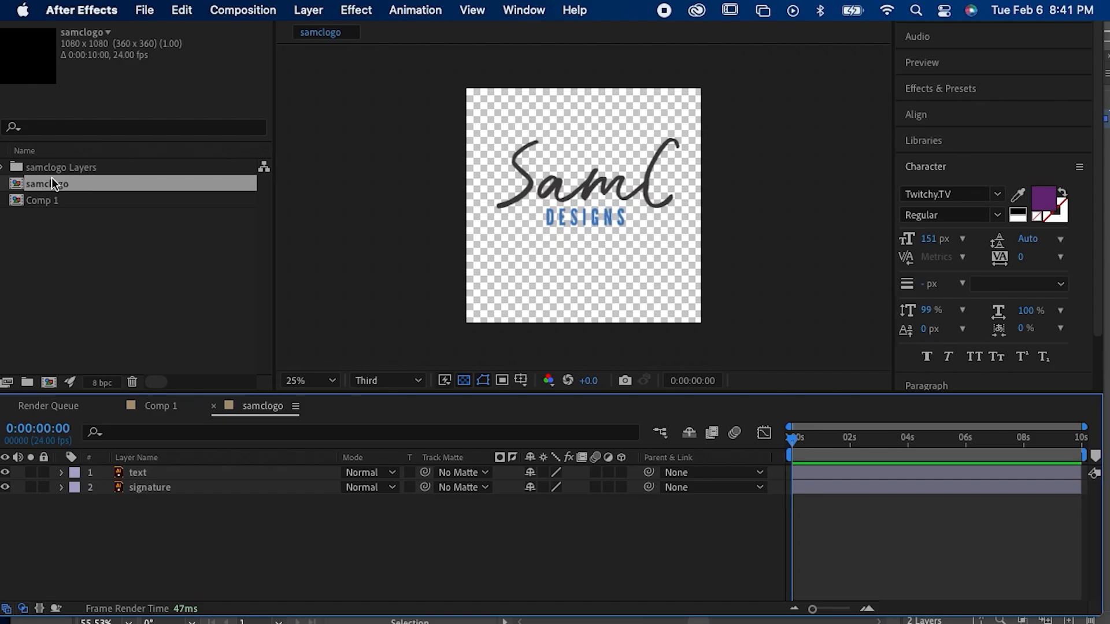
{"action": "left_click", "coordinate": [855, 485]}
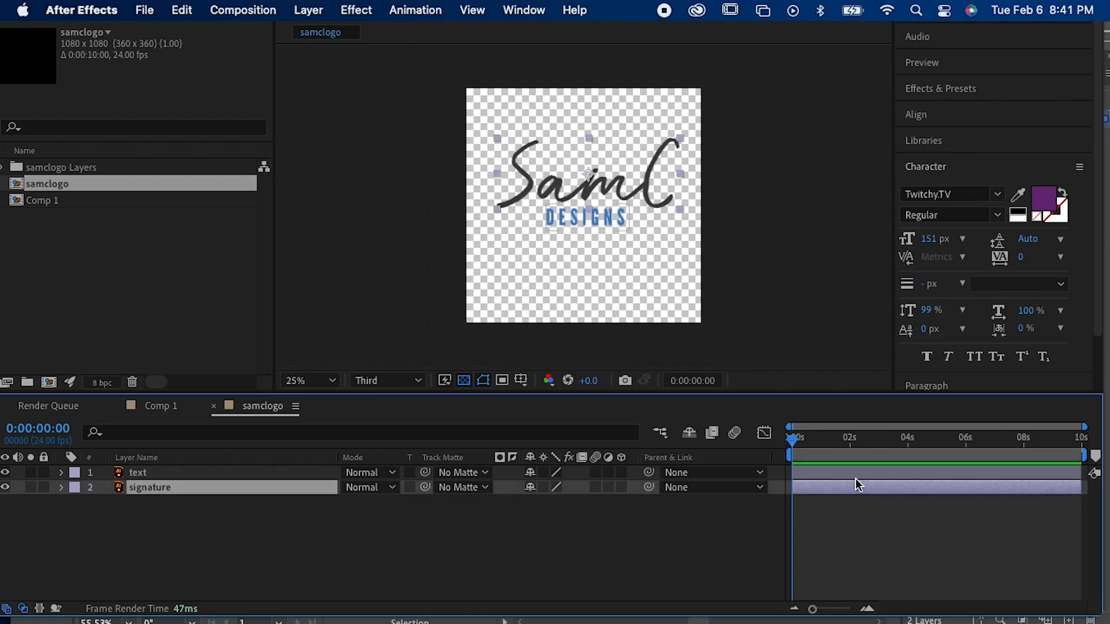
{"action": "left_click", "coordinate": [855, 479], "text": "shift"}
{"action": "double_click", "coordinate": [62, 202]}
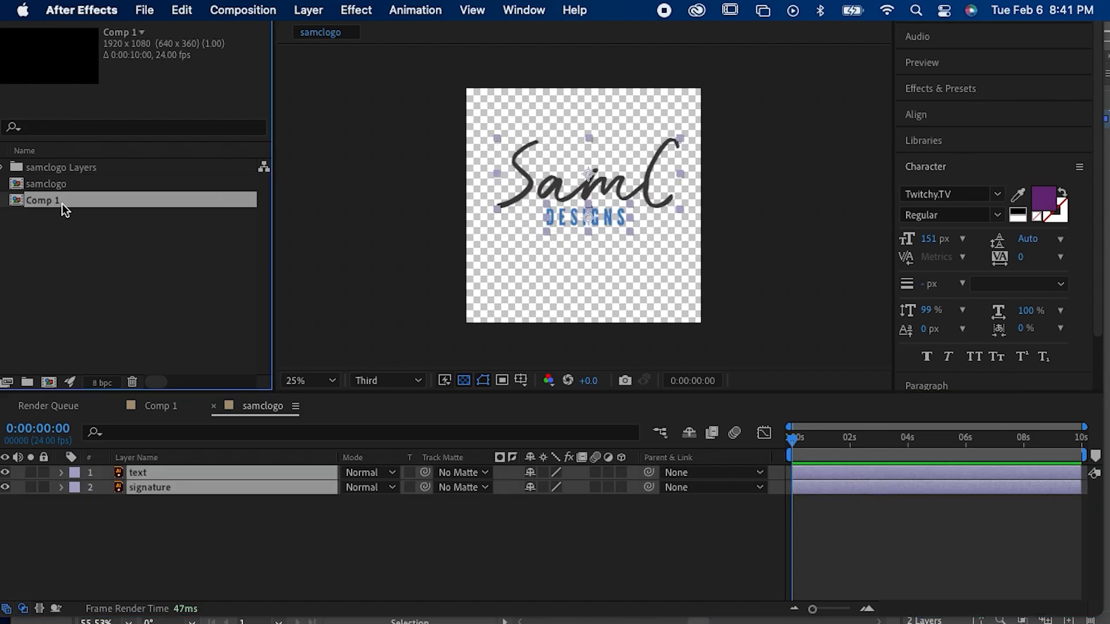
{"action": "key", "text": "super+v"}
{"action": "left_click", "coordinate": [393, 488]}
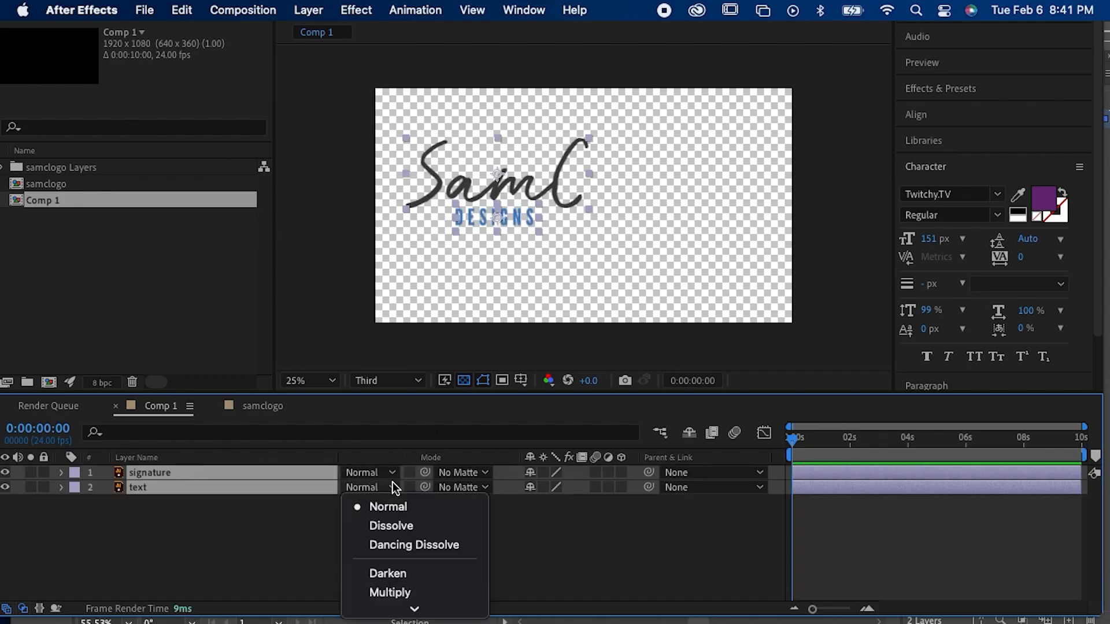
Step: Select the signature and text layers in Comp 1 and move them near the centre of the frame
{"action": "left_click", "coordinate": [592, 538]}
{"action": "left_click", "coordinate": [539, 303]}
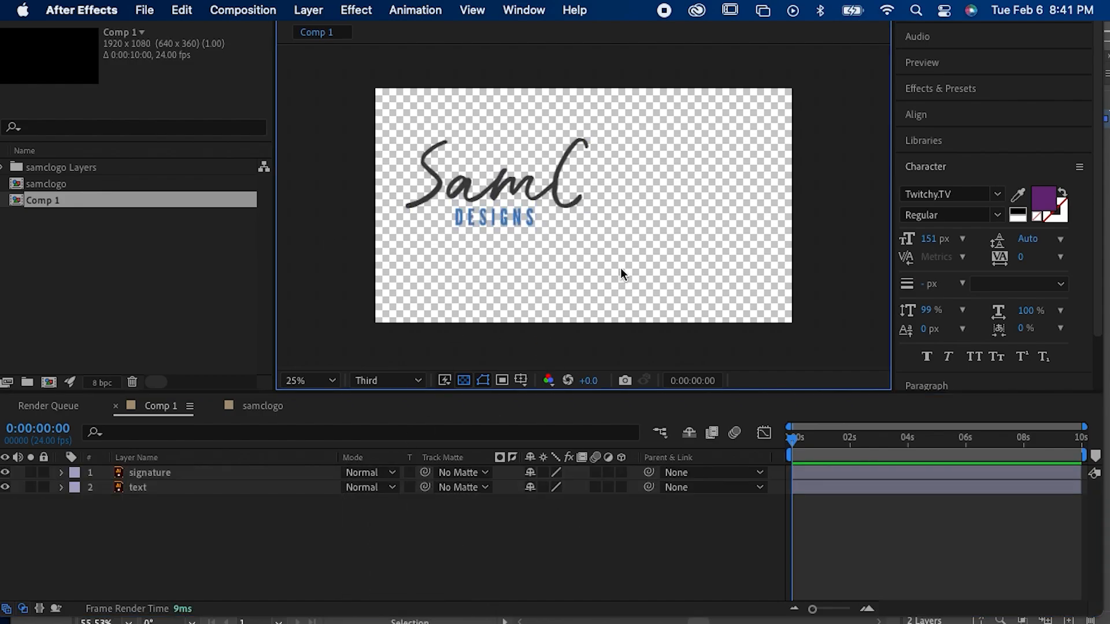
{"action": "left_click_drag", "start_coordinate": [619, 268], "coordinate": [476, 188]}
{"action": "left_click_drag", "start_coordinate": [578, 229], "coordinate": [562, 204]}
{"action": "scroll", "coordinate": [562, 204], "scroll_direction": "up", "scroll_amount": 4}
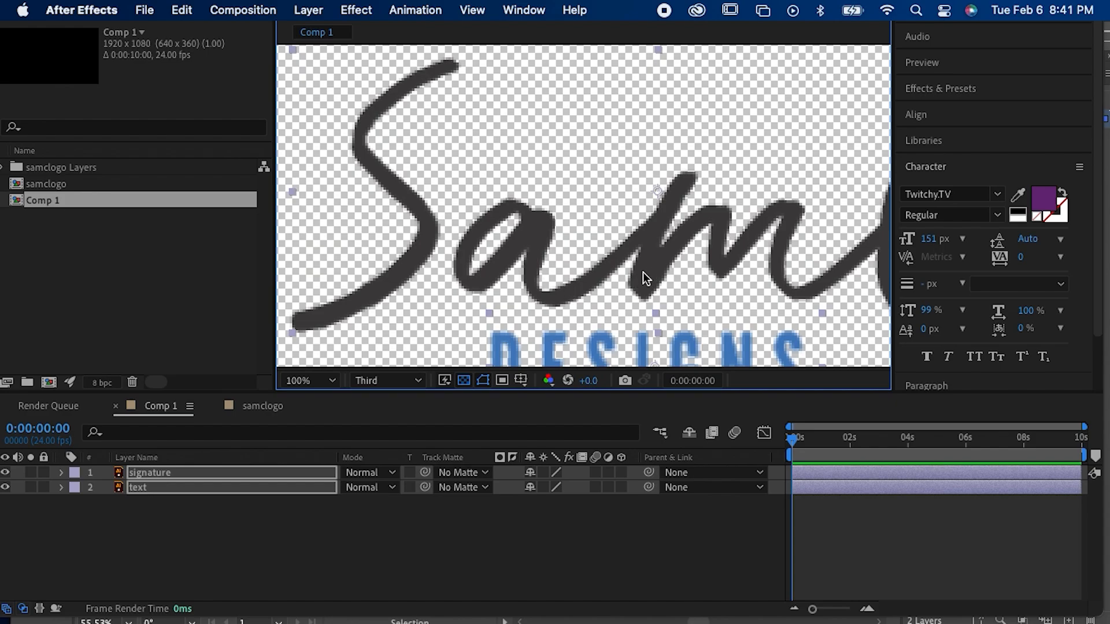
{"action": "scroll", "coordinate": [651, 269], "scroll_direction": "down", "scroll_amount": 2}
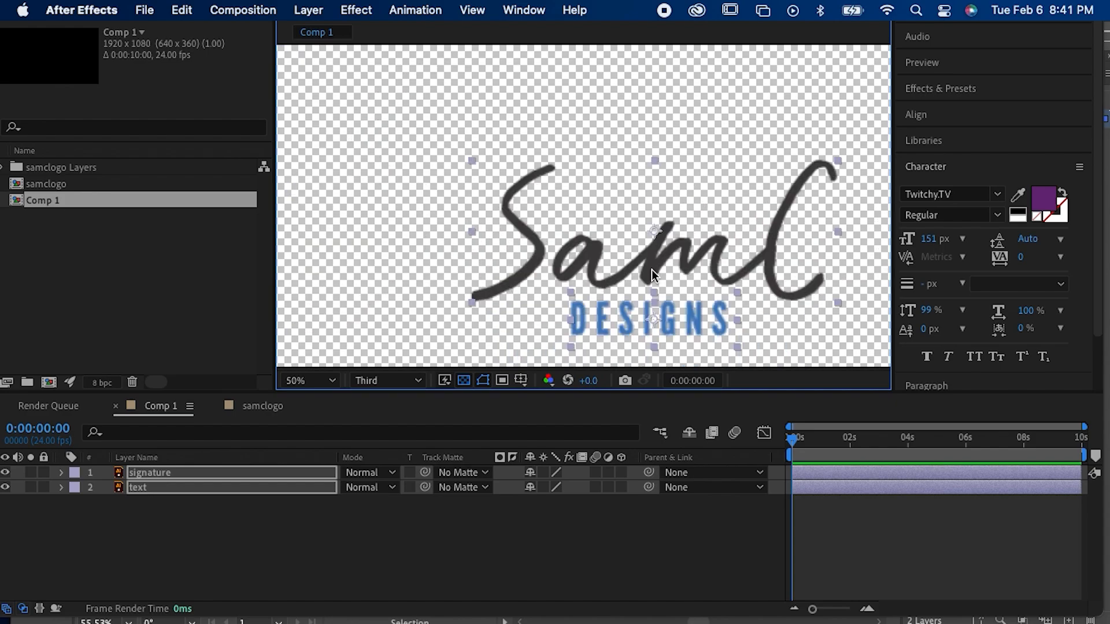
Step: Switch to Illustrator, convert samclogo.ai to the RGB document color mode and save the file
{"action": "left_click", "coordinate": [620, 613]}
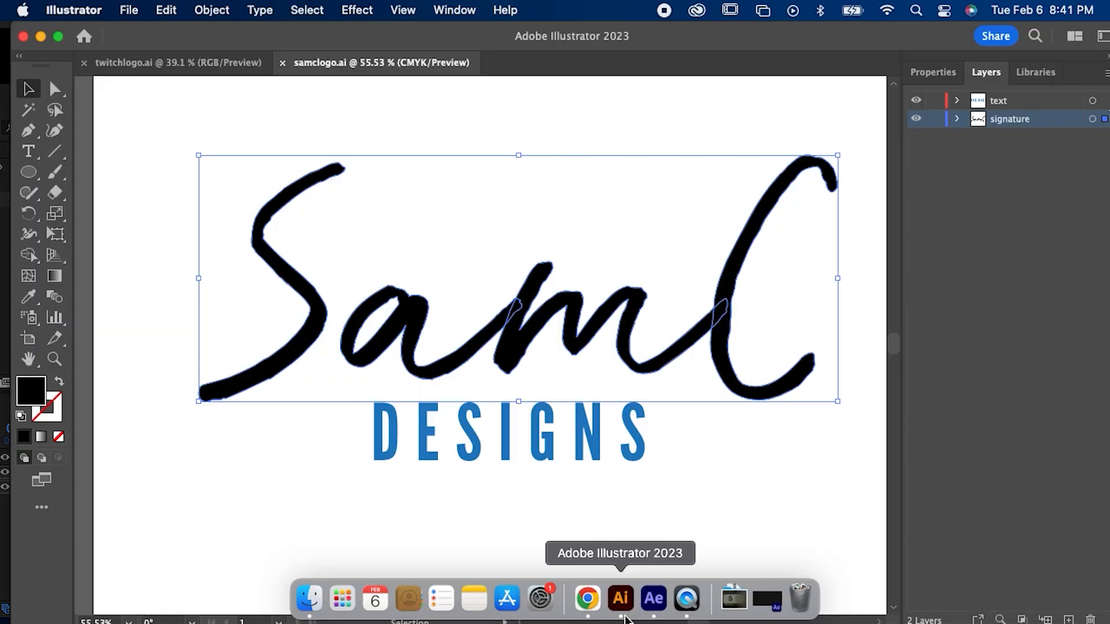
{"action": "left_click", "coordinate": [485, 501]}
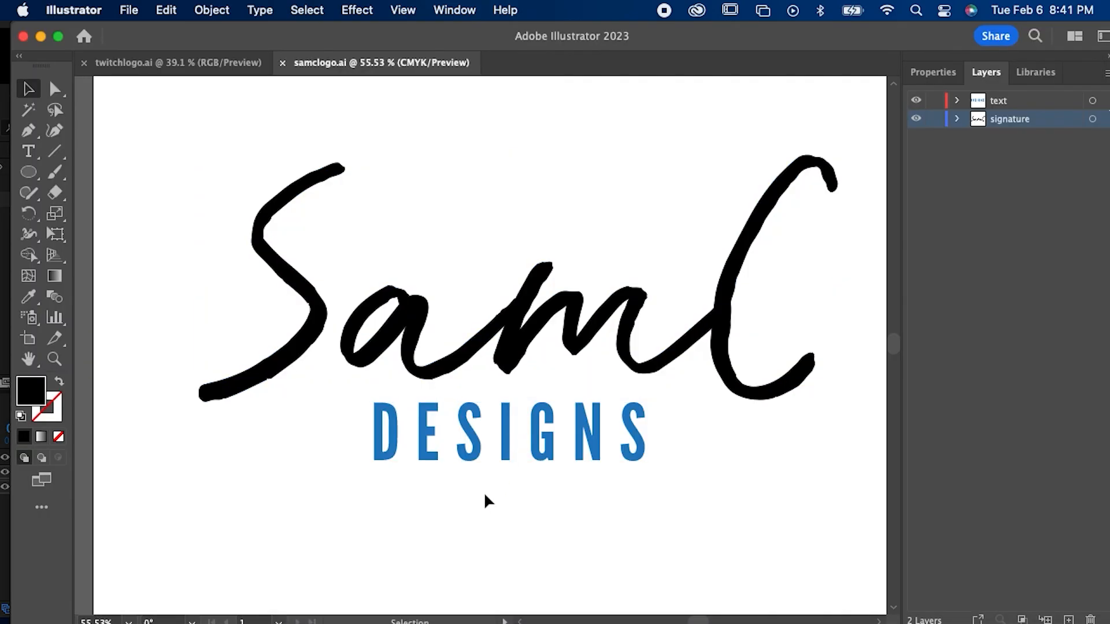
{"action": "left_click", "coordinate": [129, 10]}
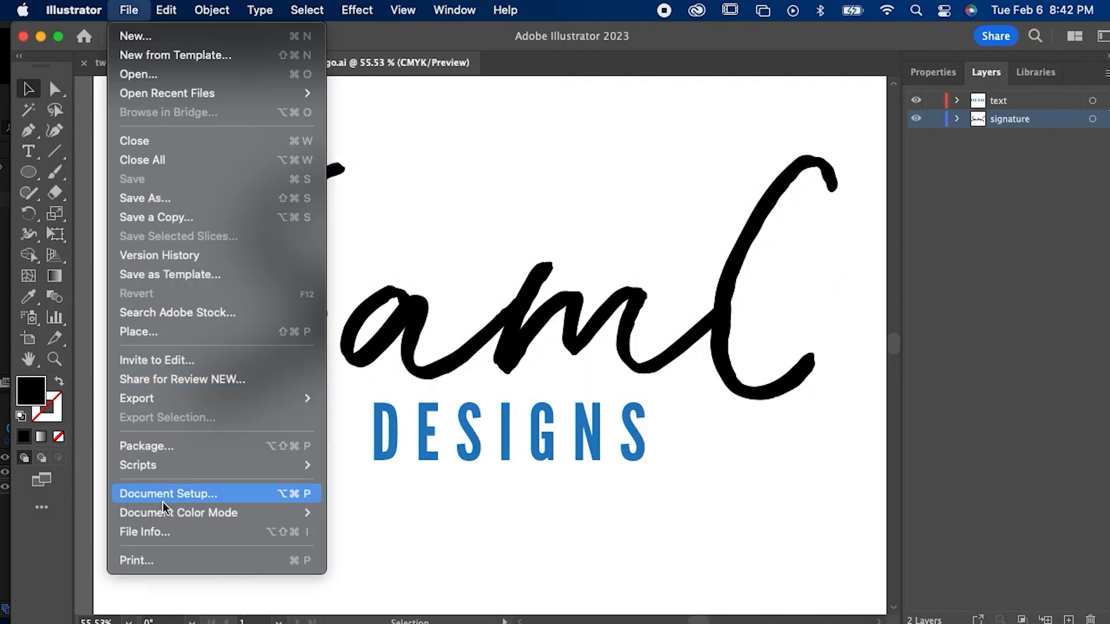
{"action": "mouse_move", "coordinate": [165, 511]}
{"action": "left_click", "coordinate": [357, 530]}
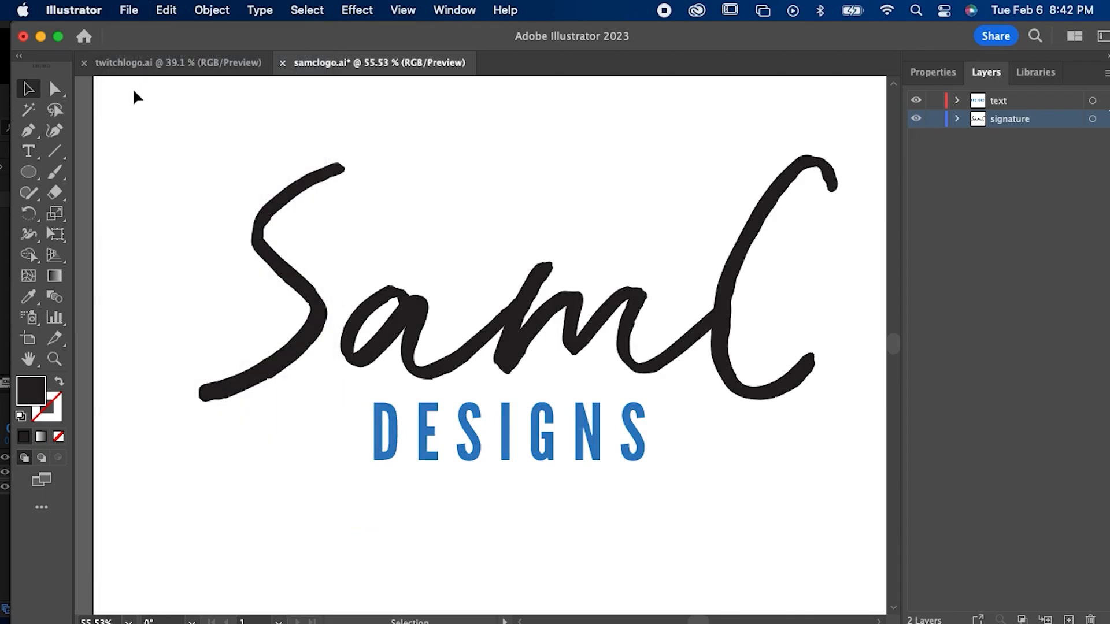
{"action": "key", "text": "super+s"}
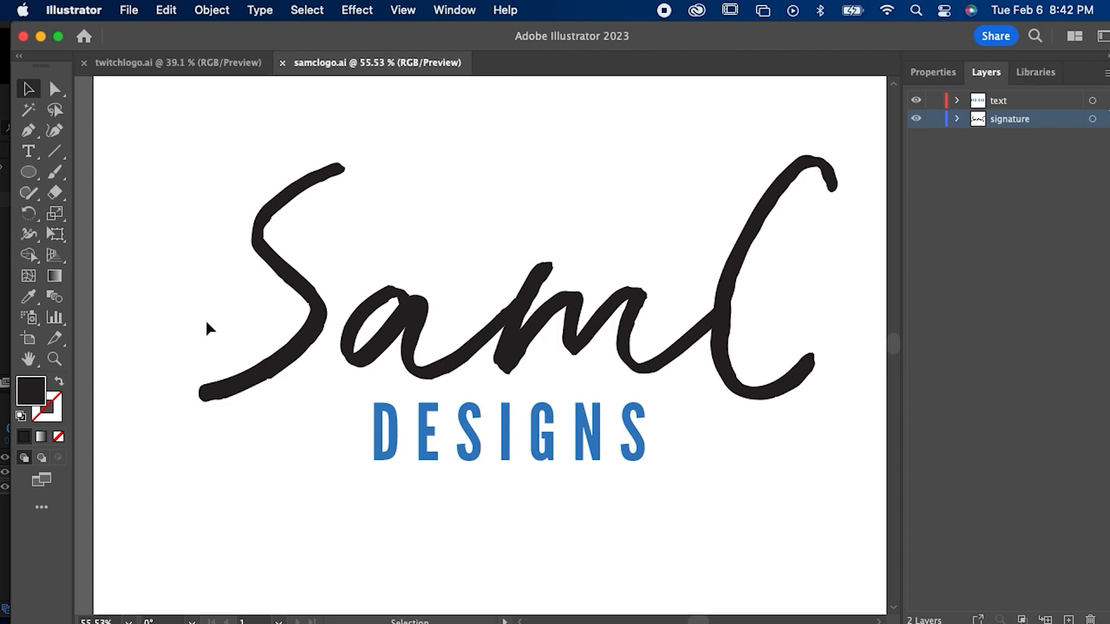
{"action": "left_click", "coordinate": [128, 13]}
{"action": "left_click", "coordinate": [866, 501]}
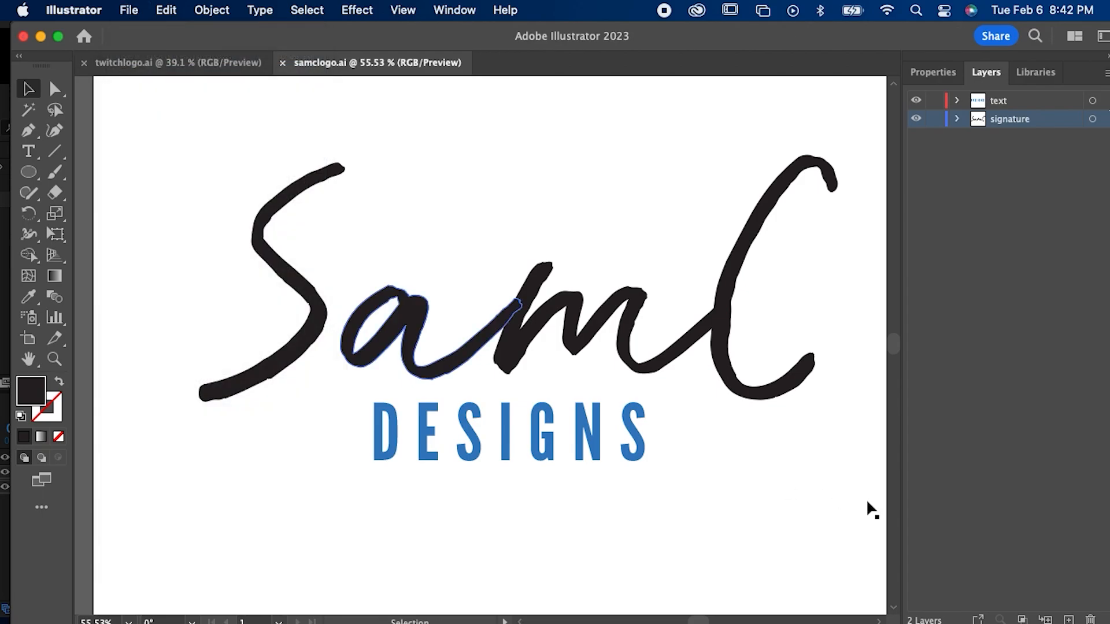
Step: Return to After Effects and delete the signature and text layers from Comp 1
{"action": "mouse_move", "coordinate": [722, 619]}
{"action": "left_click", "coordinate": [653, 601]}
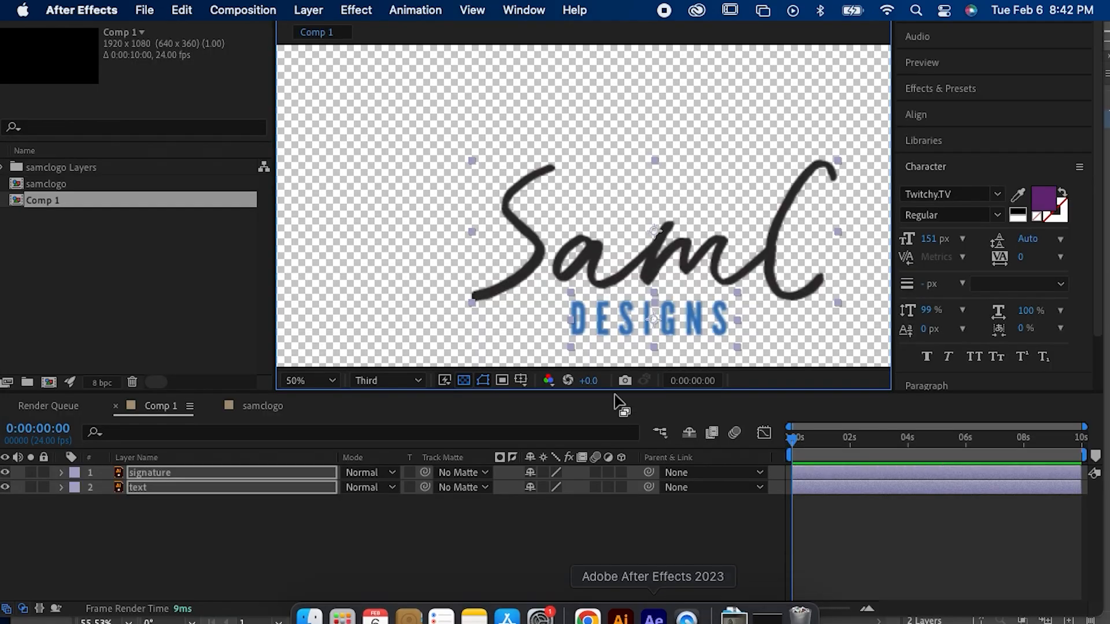
{"action": "key", "text": "Delete"}
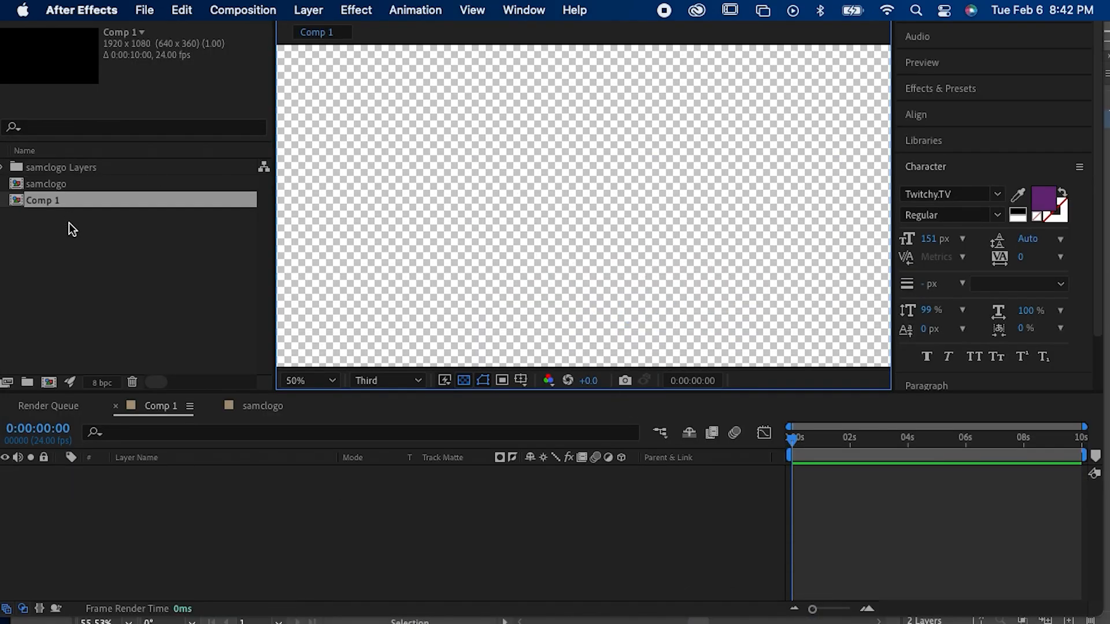
Step: Import samclogo.ai from the Desktop again as a Composition with footage dimensions set to Layer Size
{"action": "double_click", "coordinate": [69, 223]}
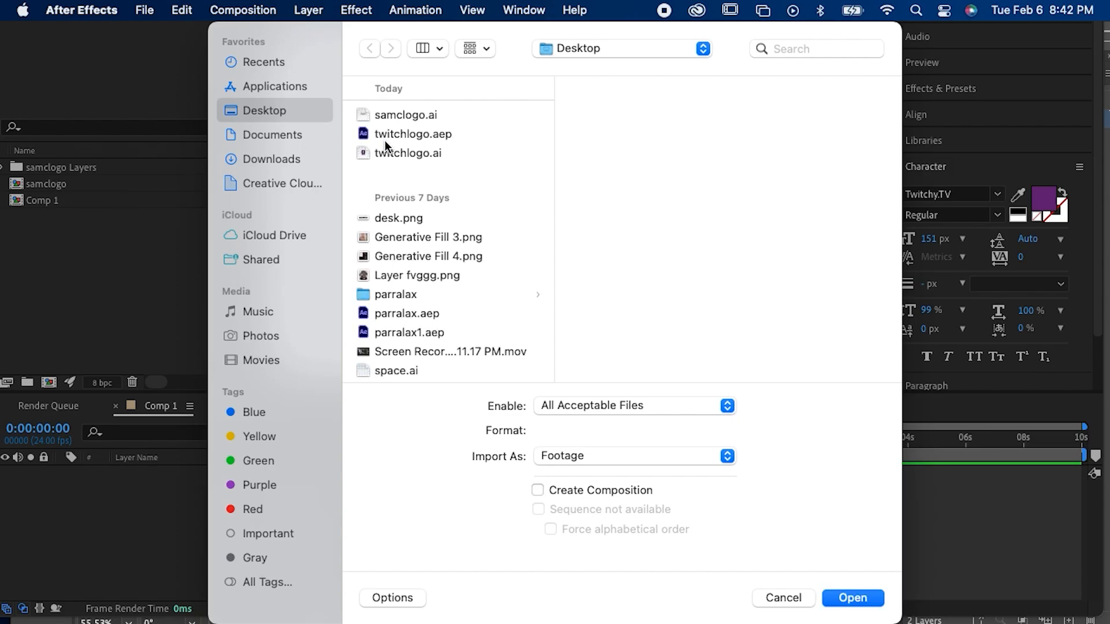
{"action": "double_click", "coordinate": [405, 120]}
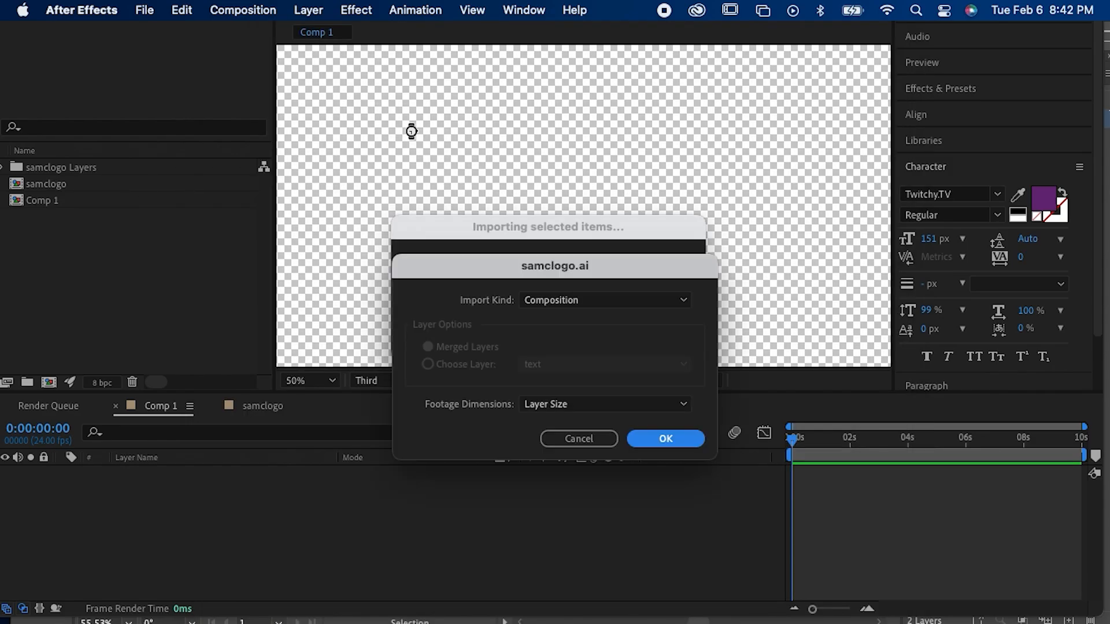
{"action": "key", "text": "Return"}
Step: Copy the text and signature layers from the samclogo 2 composition into Comp 1 and move them near the frame's centre
{"action": "double_click", "coordinate": [74, 202]}
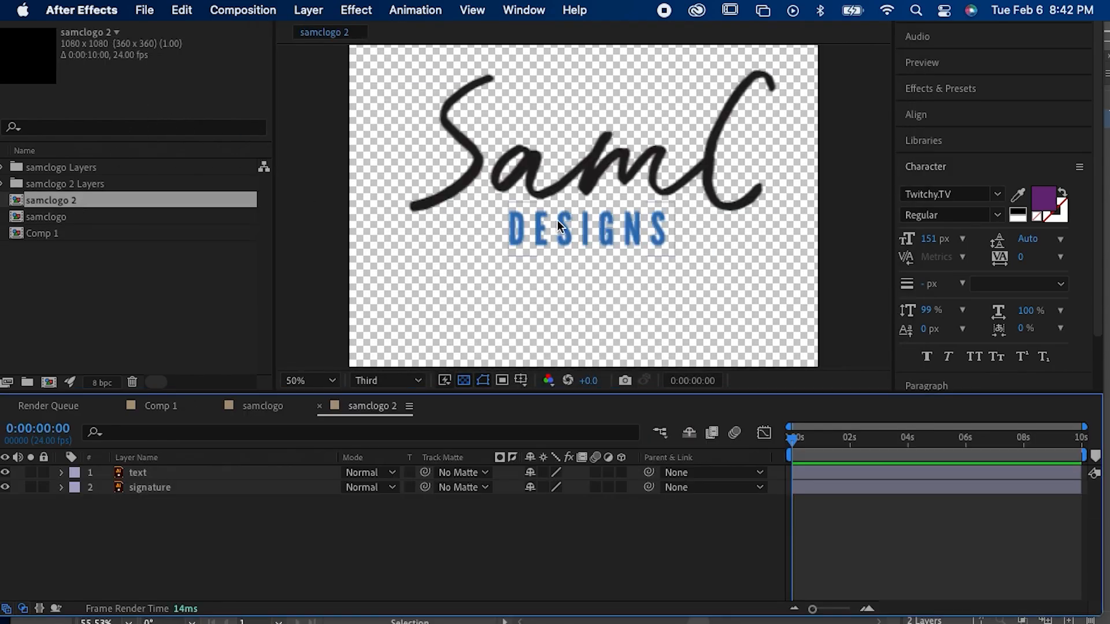
{"action": "left_click", "coordinate": [571, 221]}
{"action": "left_click", "coordinate": [573, 181]}
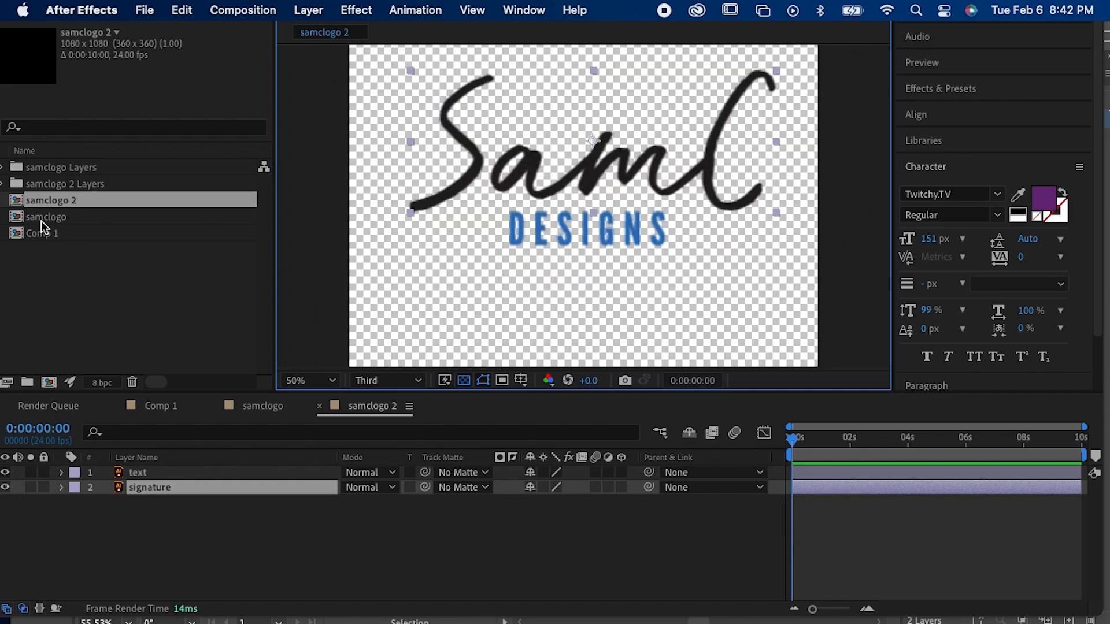
{"action": "left_click", "coordinate": [807, 470], "text": "shift"}
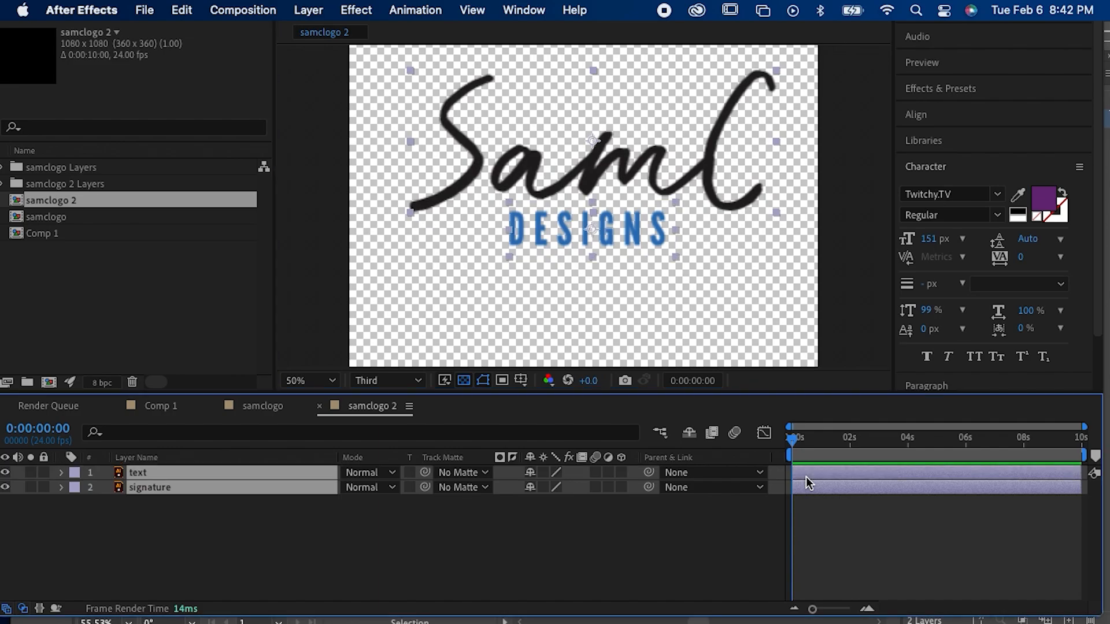
{"action": "double_click", "coordinate": [49, 234]}
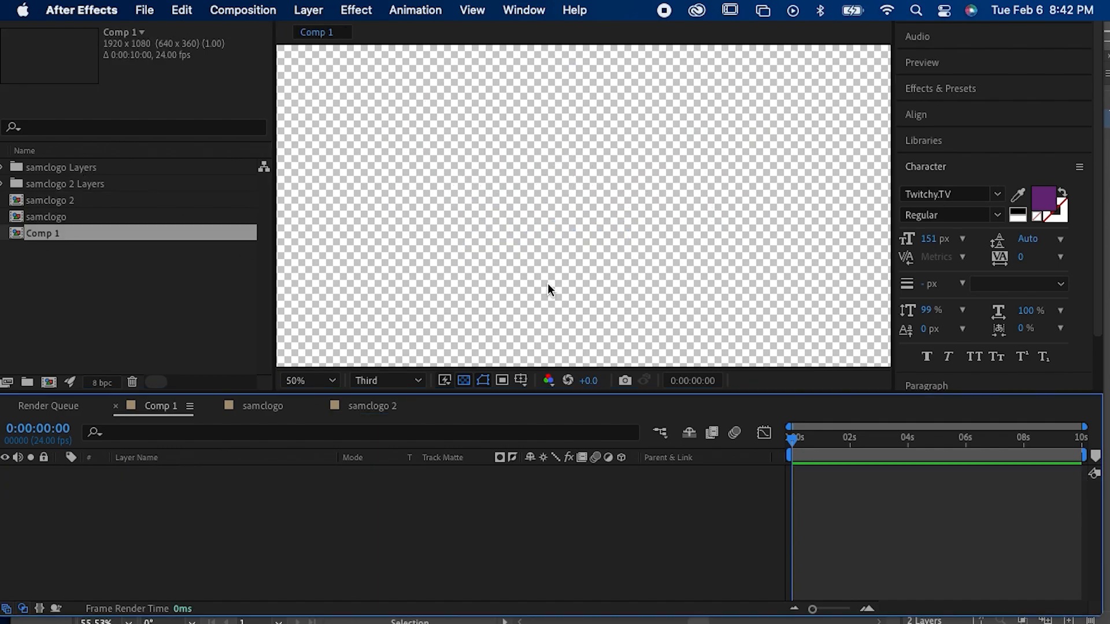
{"action": "key", "text": "super+v"}
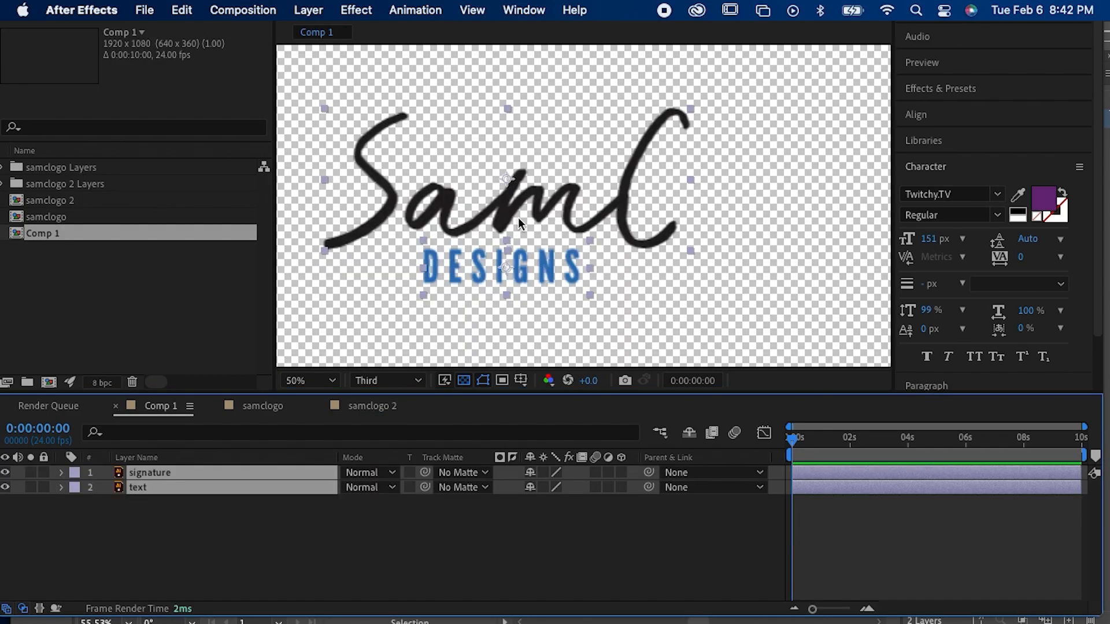
{"action": "scroll", "coordinate": [573, 227], "scroll_direction": "down", "scroll_amount": 3}
{"action": "scroll", "coordinate": [578, 228], "scroll_direction": "up", "scroll_amount": 3}
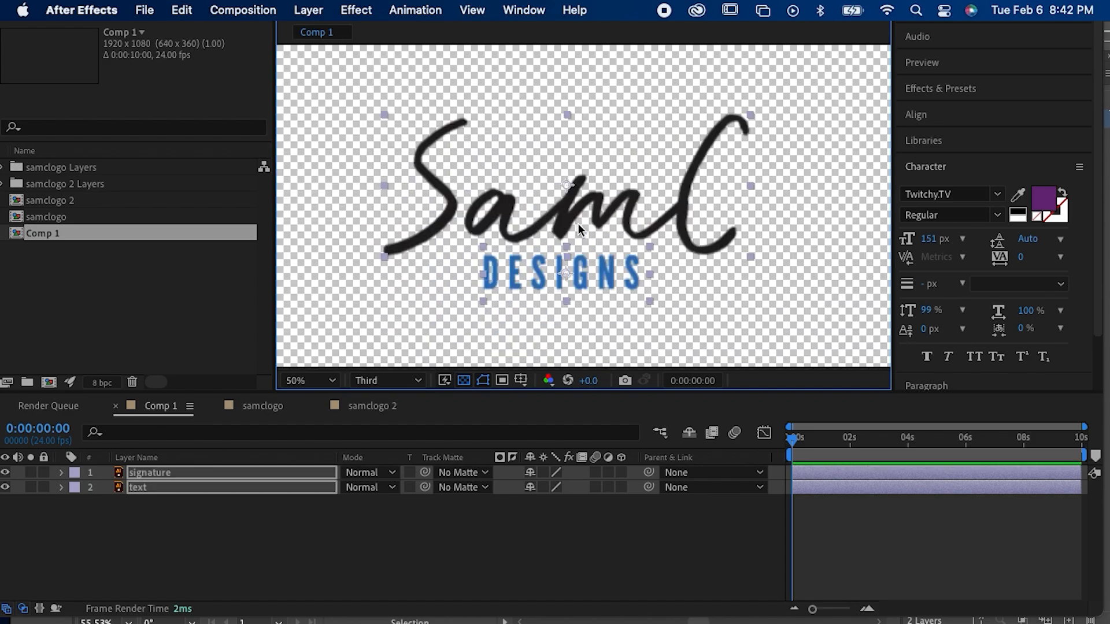
{"action": "left_click", "coordinate": [571, 122]}
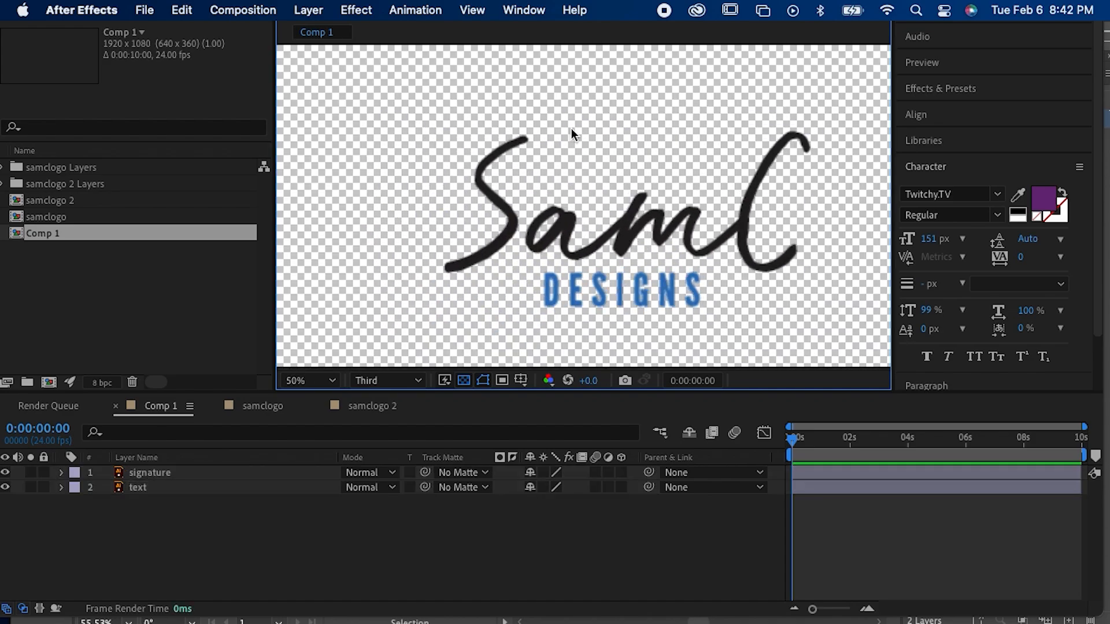
Step: Toggle the visibility of the imported text layer to check it and delete that layer from Comp 1
{"action": "left_click", "coordinate": [165, 497]}
{"action": "left_click", "coordinate": [154, 486]}
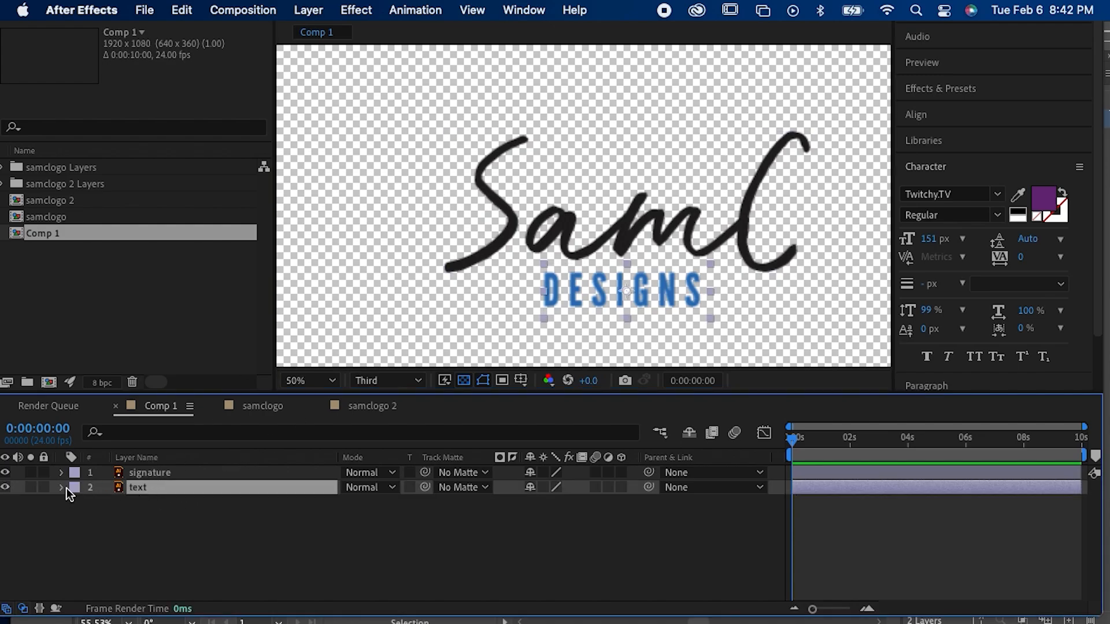
{"action": "left_click", "coordinate": [7, 487]}
{"action": "left_click", "coordinate": [7, 487]}
{"action": "left_click", "coordinate": [7, 487]}
{"action": "left_click", "coordinate": [7, 488]}
{"action": "key", "text": "Delete"}
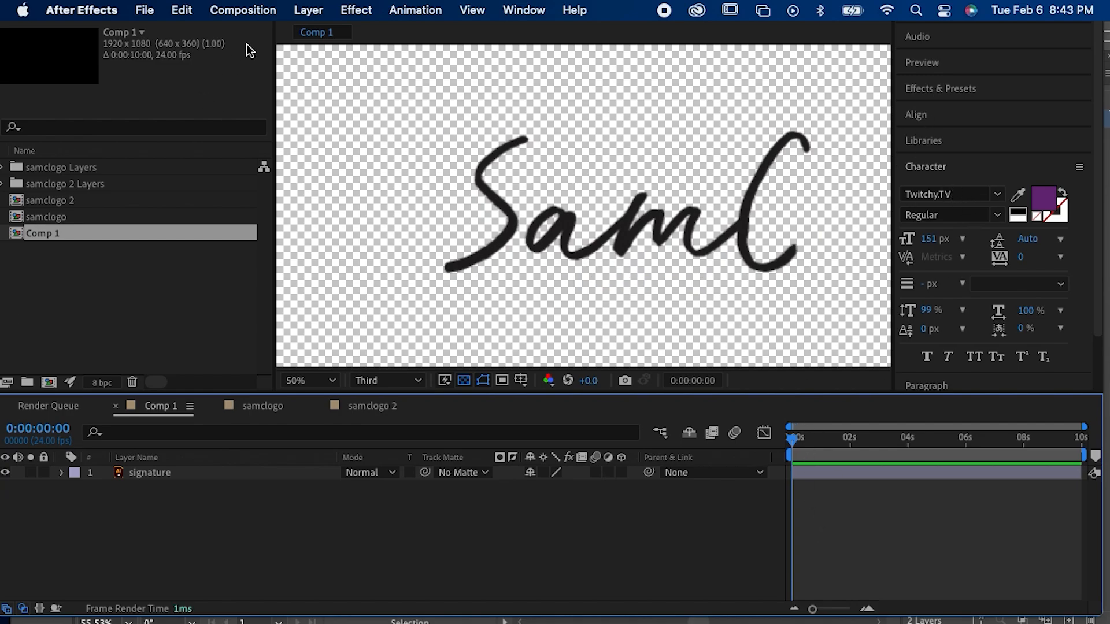
Step: Add a new text layer reading "designs" to Comp 1
{"action": "left_click", "coordinate": [304, 10]}
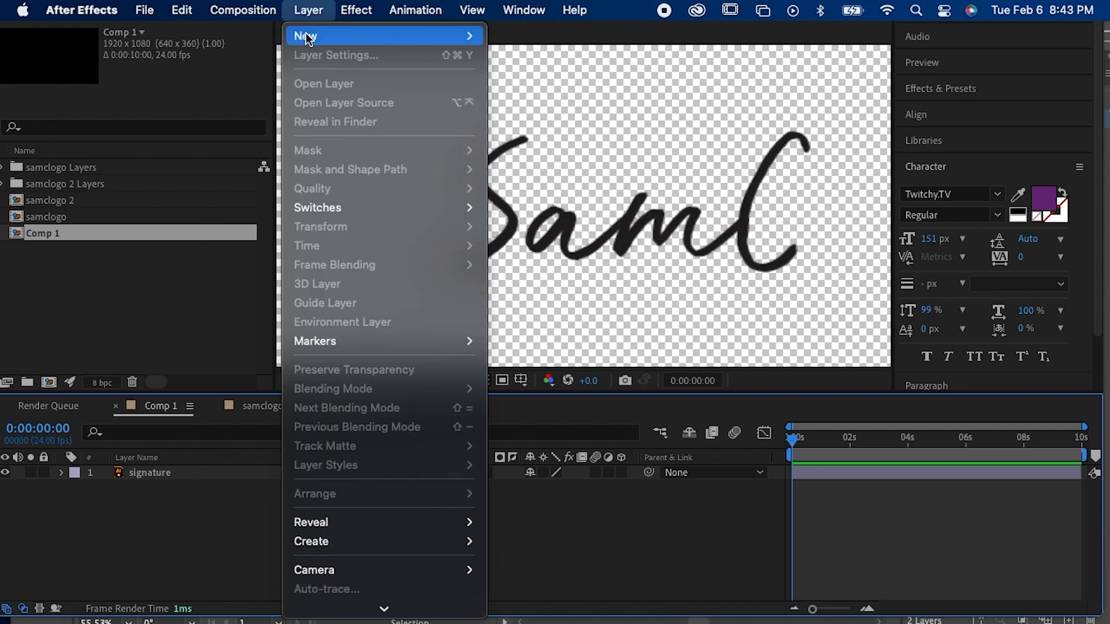
{"action": "mouse_move", "coordinate": [347, 35]}
{"action": "left_click", "coordinate": [548, 37]}
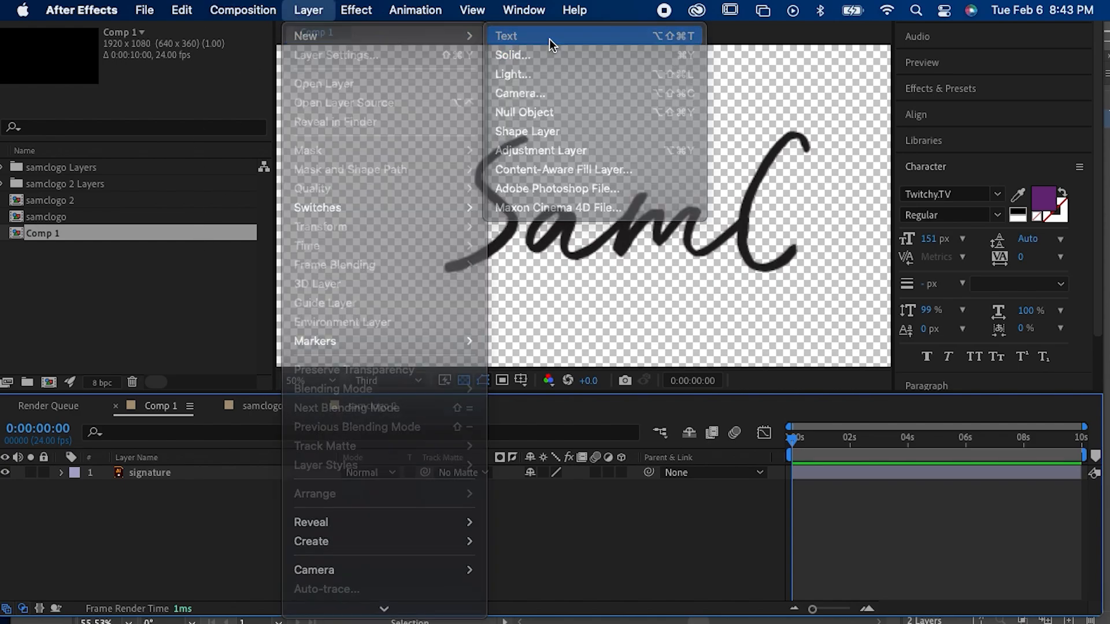
{"action": "type", "text": "de"}
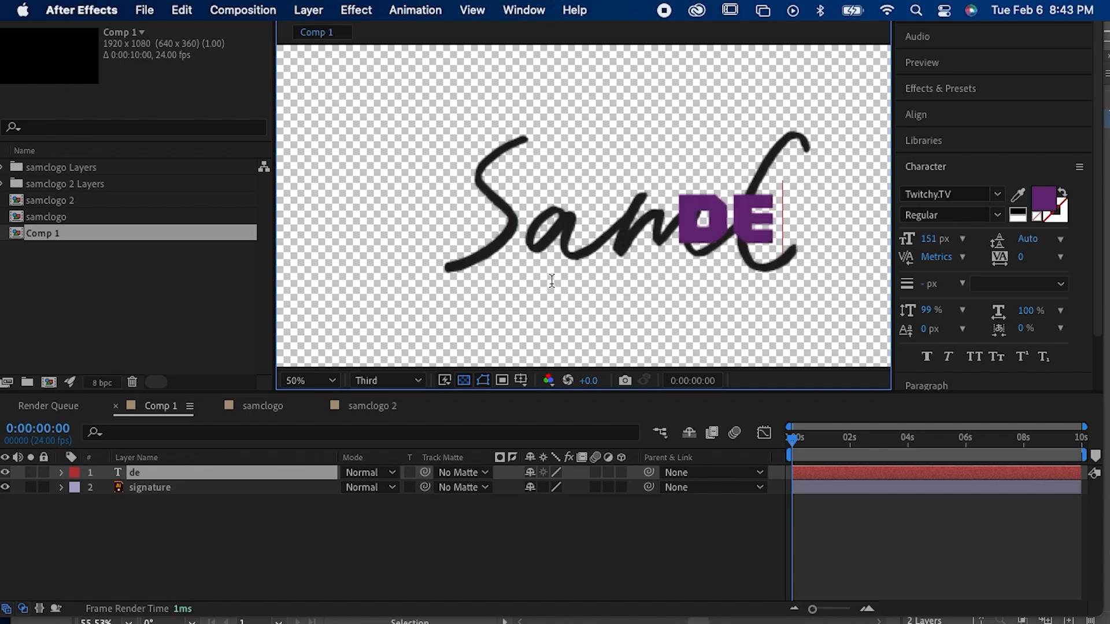
{"action": "type", "text": "signs"}
Step: Select all of the "designs" text and set its fill color to 792858
{"action": "key", "text": "super+a"}
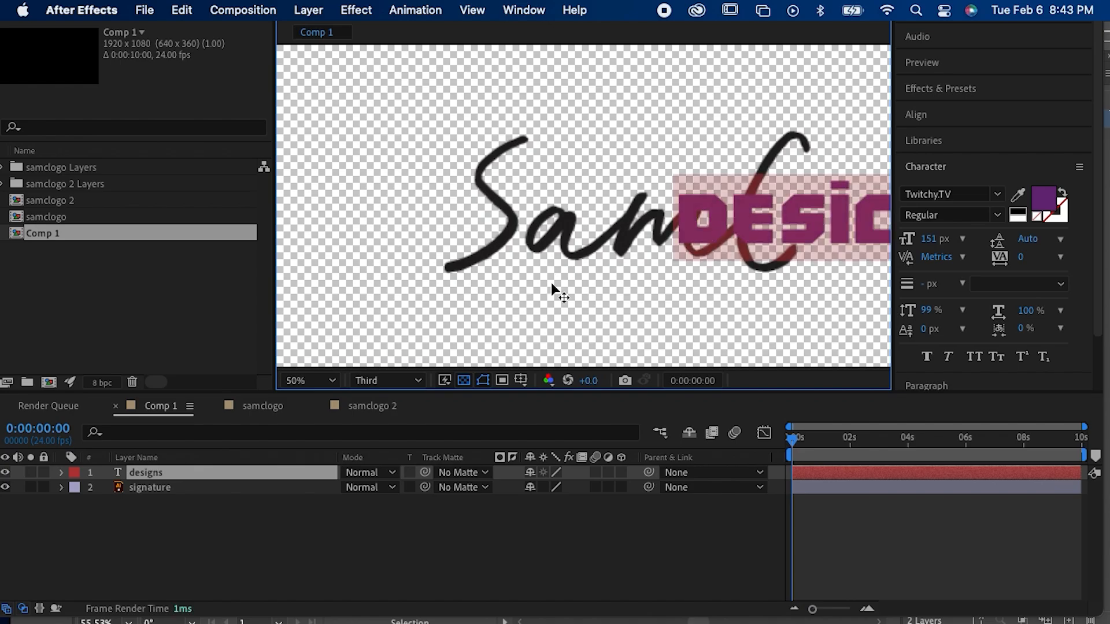
{"action": "left_click", "coordinate": [1016, 197]}
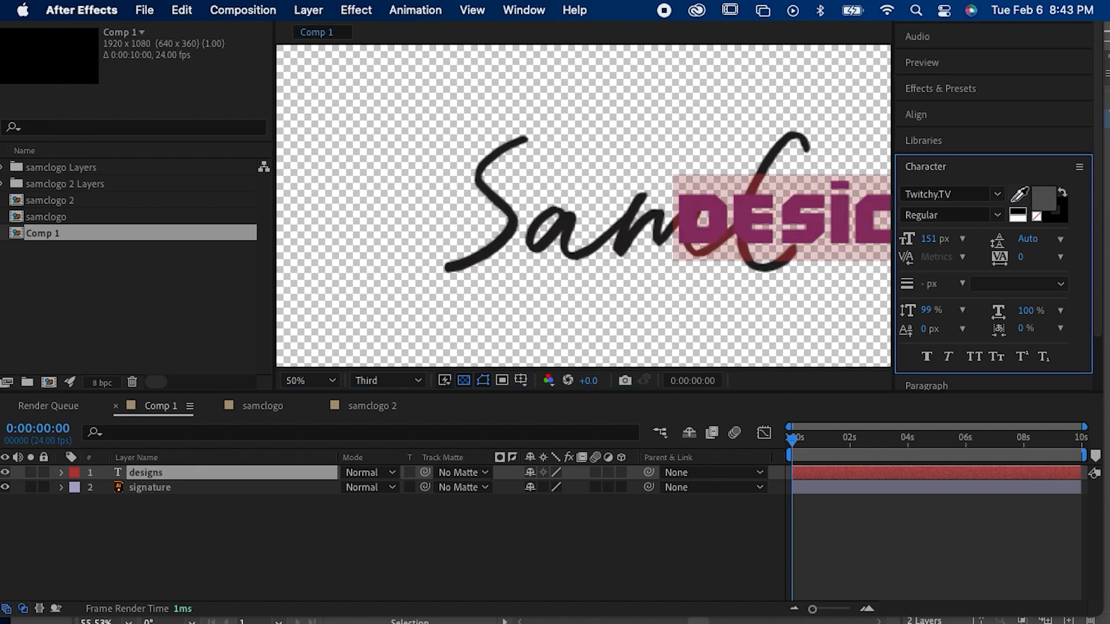
{"action": "left_click", "coordinate": [1043, 201]}
{"action": "left_click", "coordinate": [286, 304]}
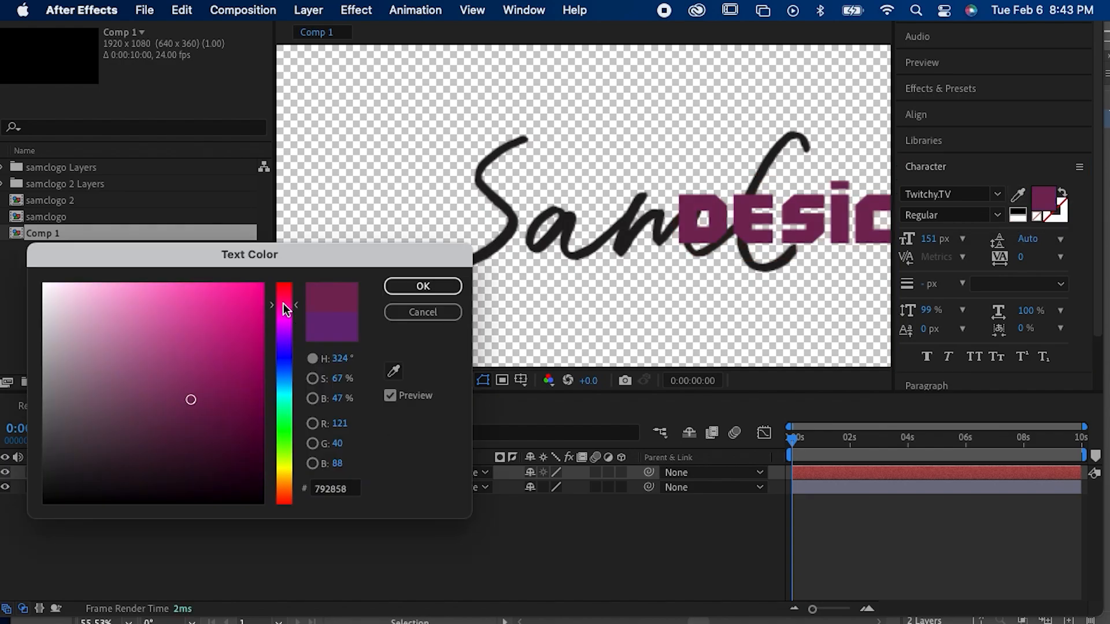
{"action": "left_click", "coordinate": [422, 285]}
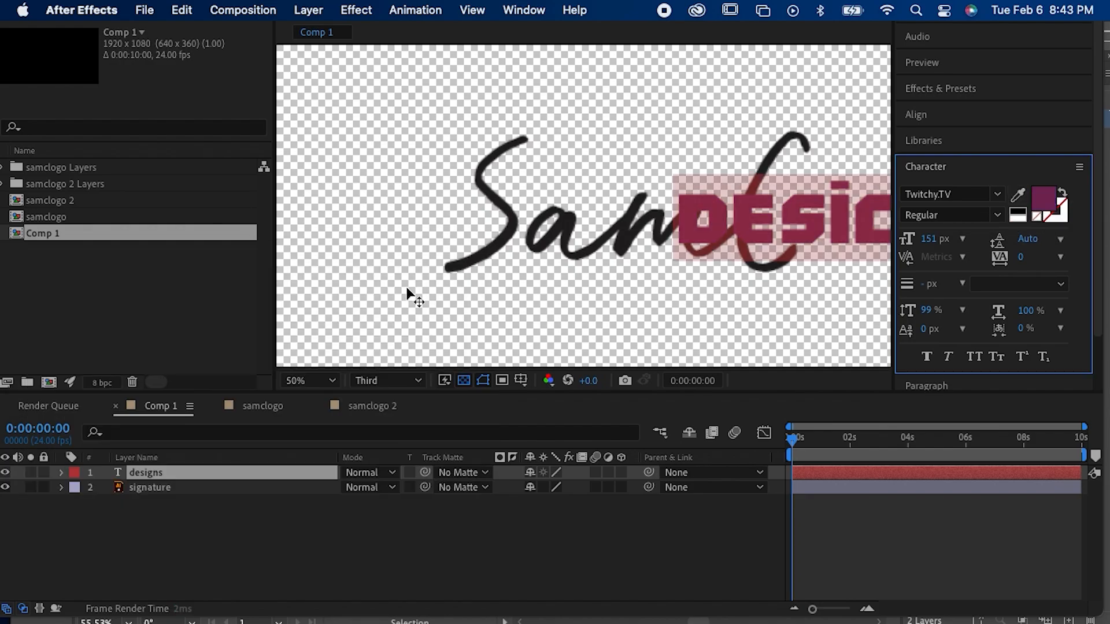
Step: Move the "designs" text below the signature and scale it down to sit centred under the lettering
{"action": "left_click", "coordinate": [257, 538]}
{"action": "left_click_drag", "start_coordinate": [750, 233], "coordinate": [622, 290]}
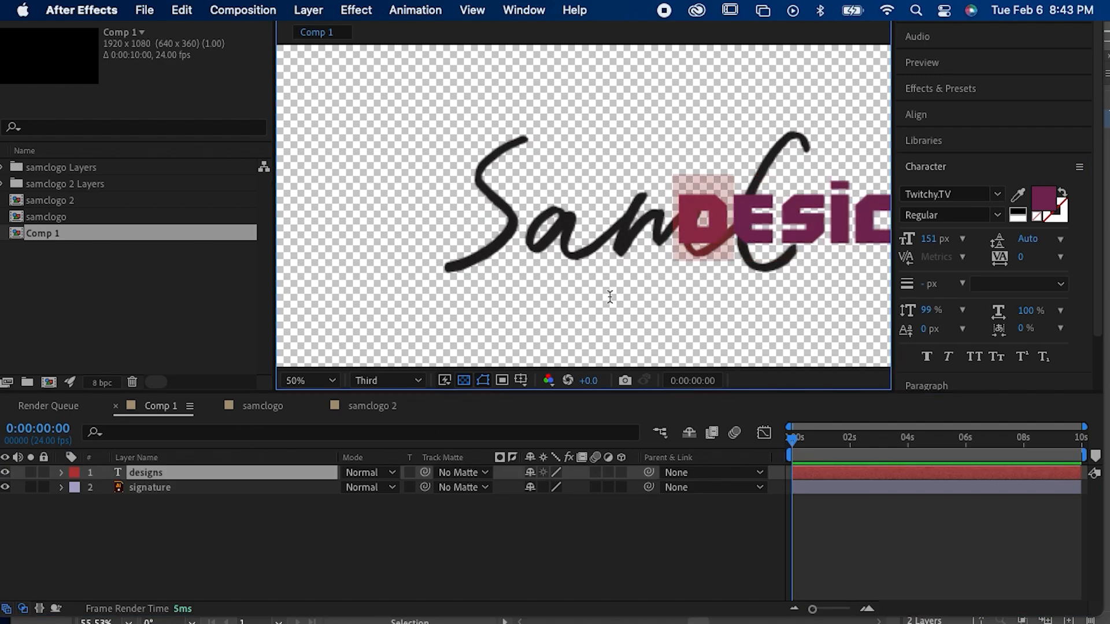
{"action": "left_click", "coordinate": [923, 504]}
{"action": "left_click", "coordinate": [922, 472]}
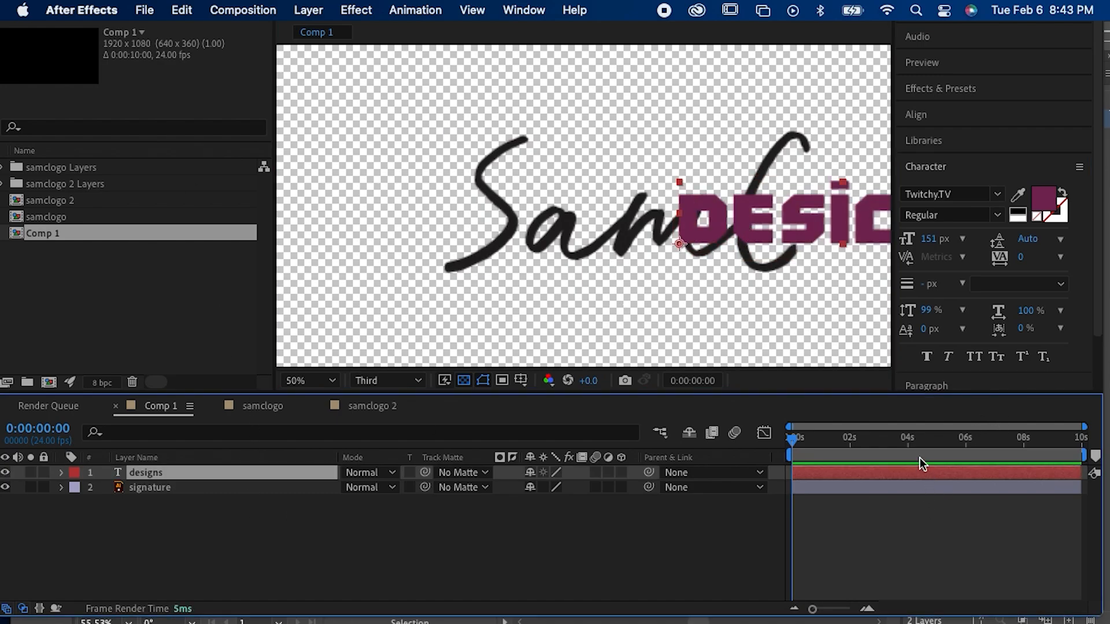
{"action": "mouse_move", "coordinate": [815, 229]}
{"action": "left_mouse_down"}
{"action": "mouse_move", "coordinate": [561, 343]}
{"action": "mouse_move", "coordinate": [579, 306]}
{"action": "mouse_move", "coordinate": [597, 311]}
{"action": "left_mouse_up"}
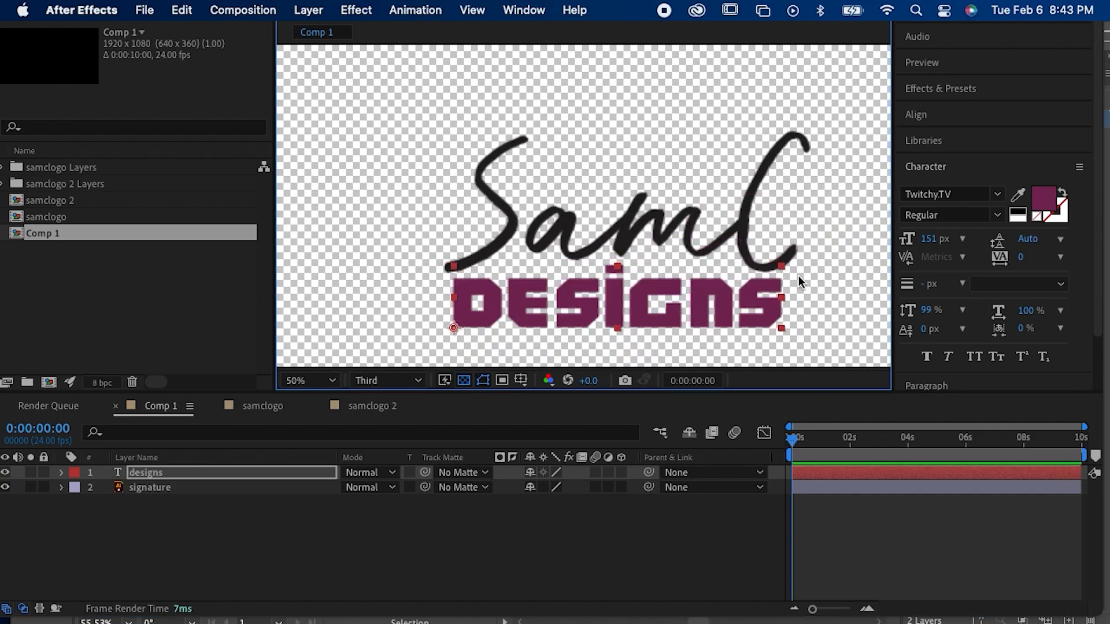
{"action": "left_click_drag", "start_coordinate": [781, 265], "coordinate": [643, 305]}
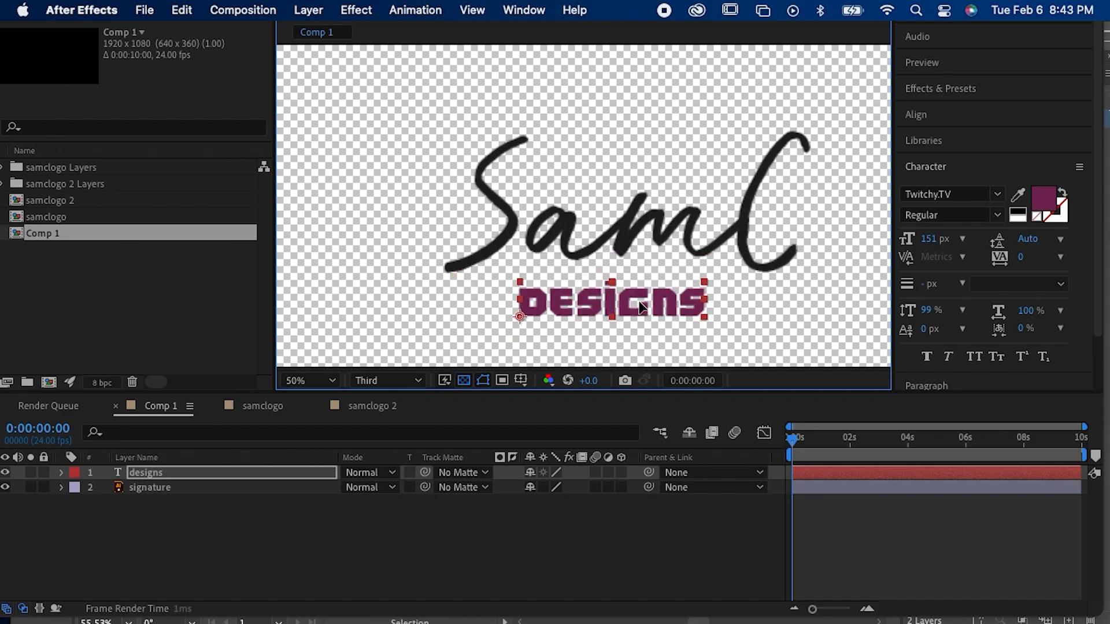
{"action": "left_click", "coordinate": [755, 304]}
Step: Add a new shape layer to Comp 1 between the "designs" text and the signature layer
{"action": "left_click", "coordinate": [660, 240]}
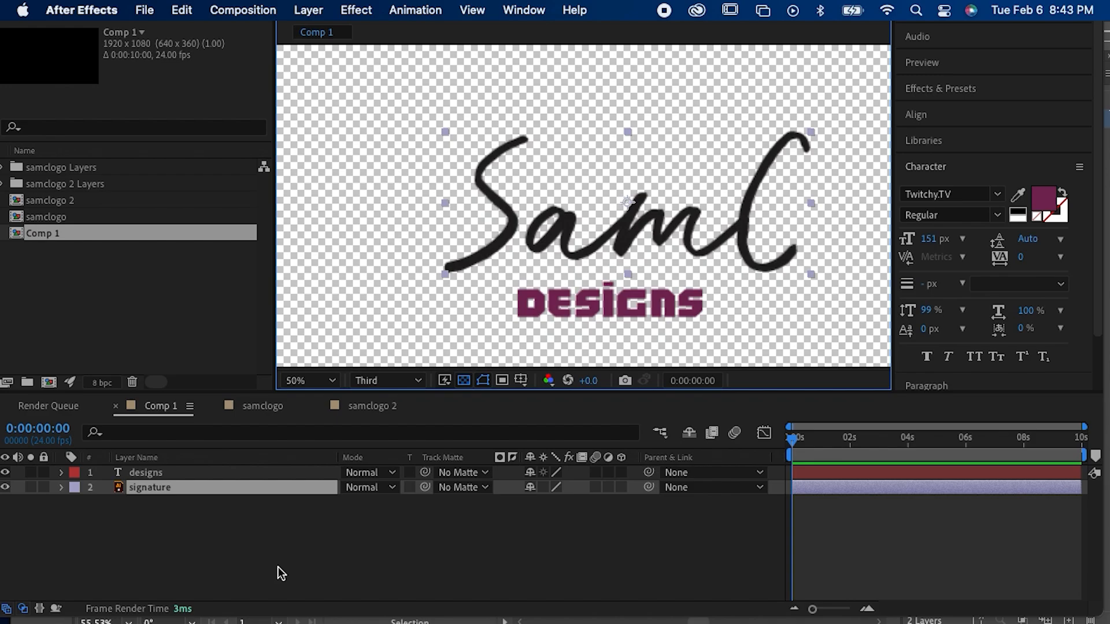
{"action": "left_click", "coordinate": [310, 17]}
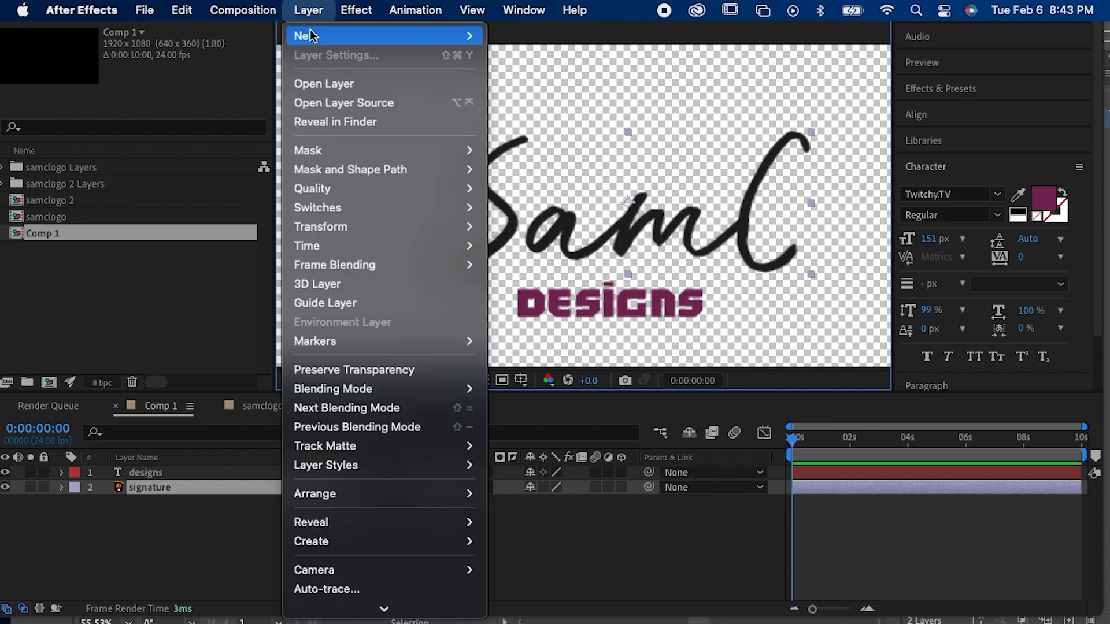
{"action": "mouse_move", "coordinate": [315, 36]}
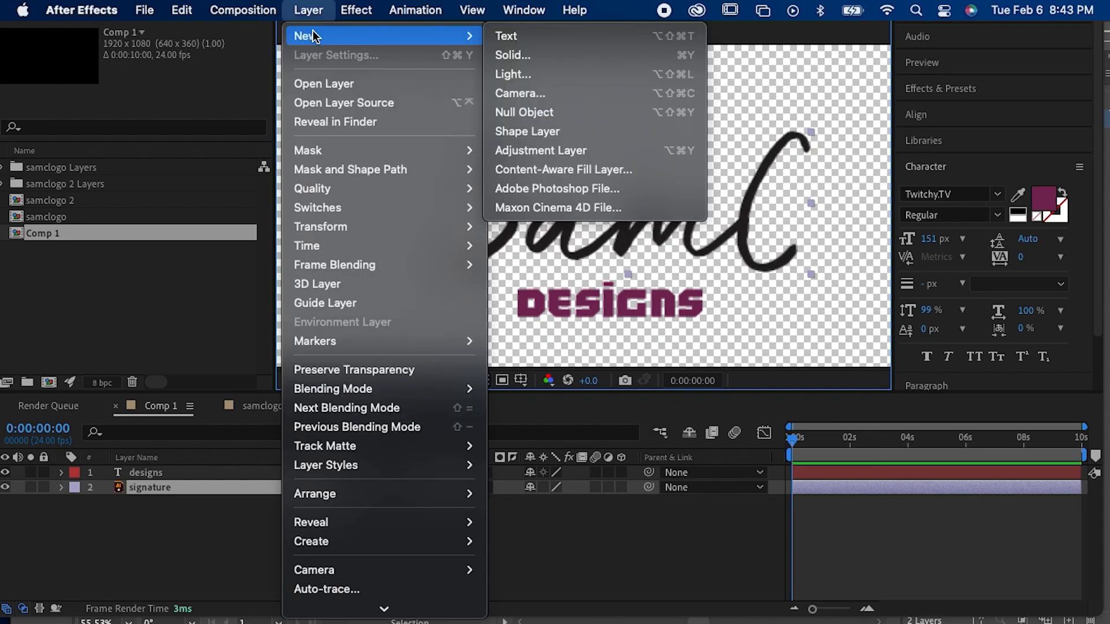
{"action": "left_click", "coordinate": [510, 131]}
{"action": "left_click", "coordinate": [217, 502]}
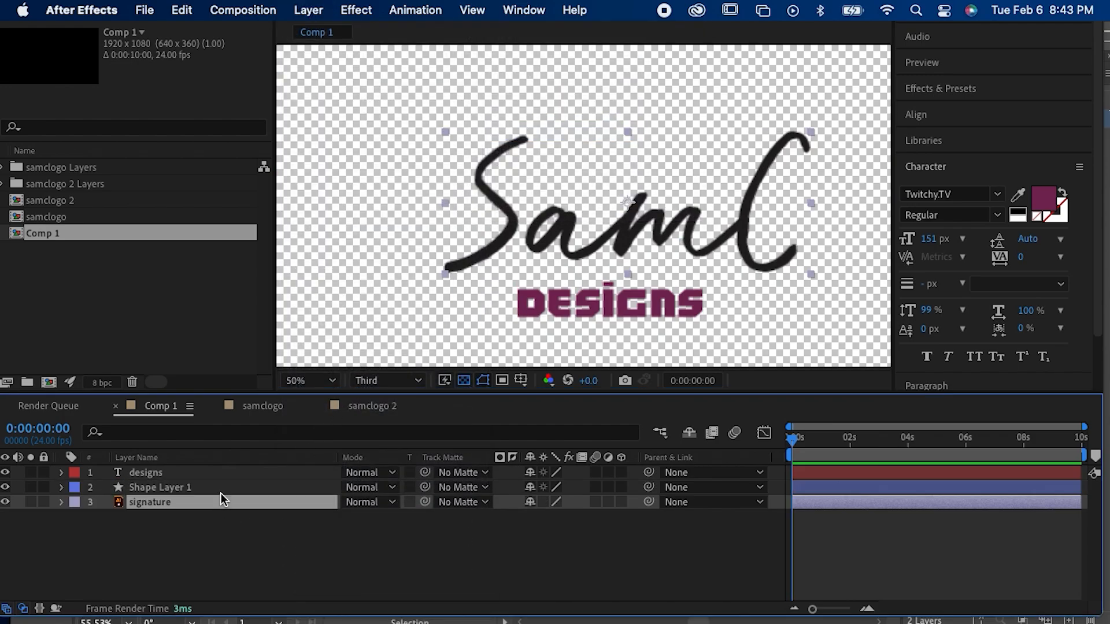
{"action": "left_click", "coordinate": [227, 490]}
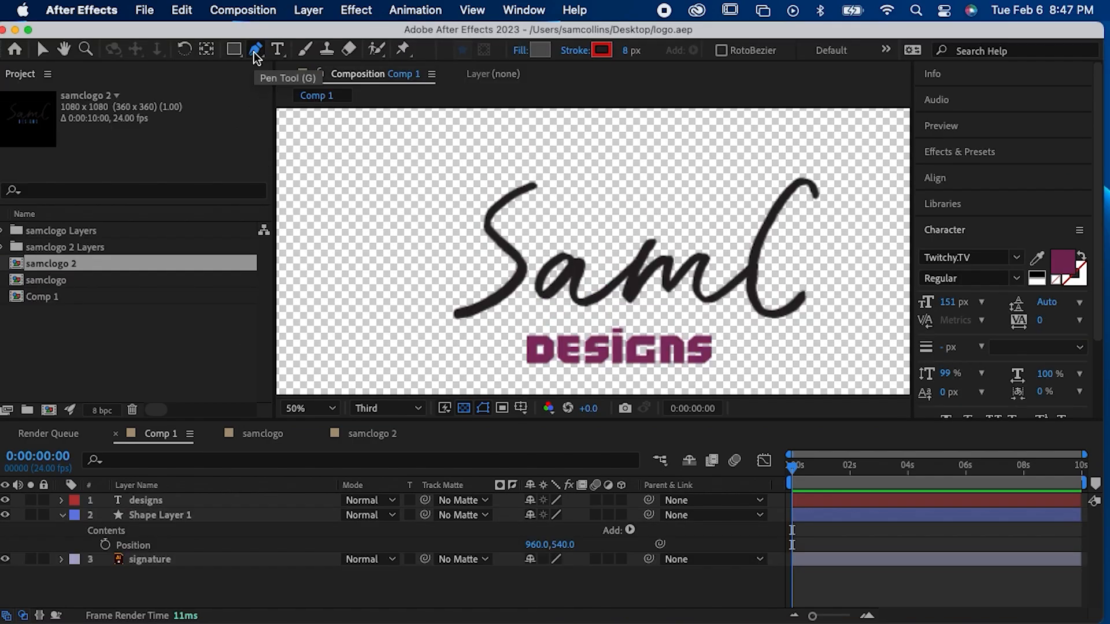
Step: Delete the shape layer between the "designs" text and the signature from Comp 1
{"action": "left_click", "coordinate": [816, 507]}
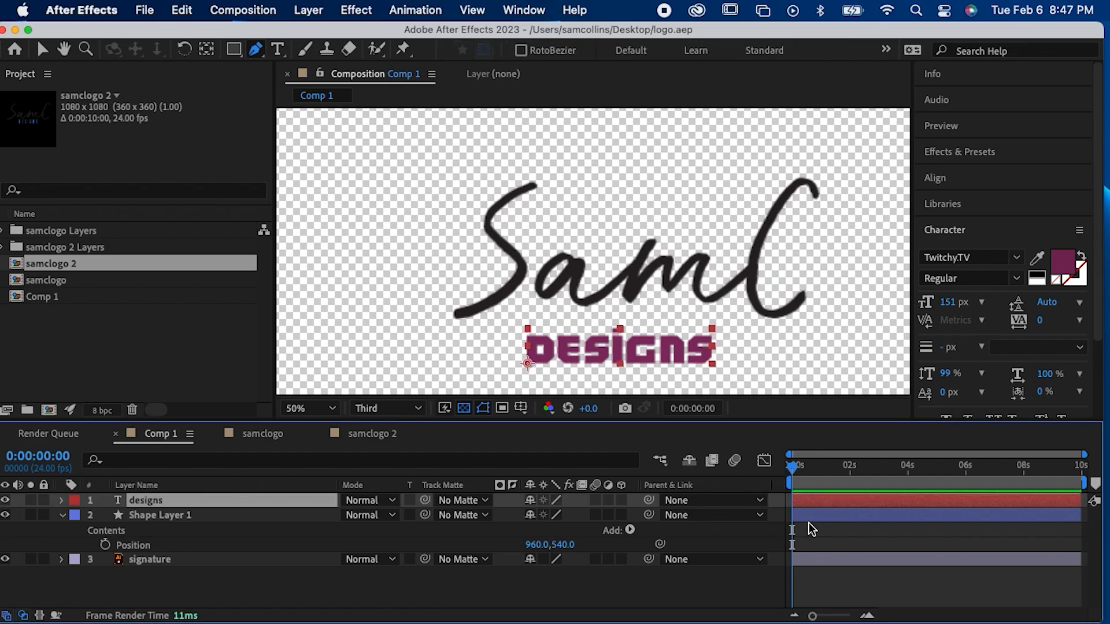
{"action": "left_click", "coordinate": [833, 516]}
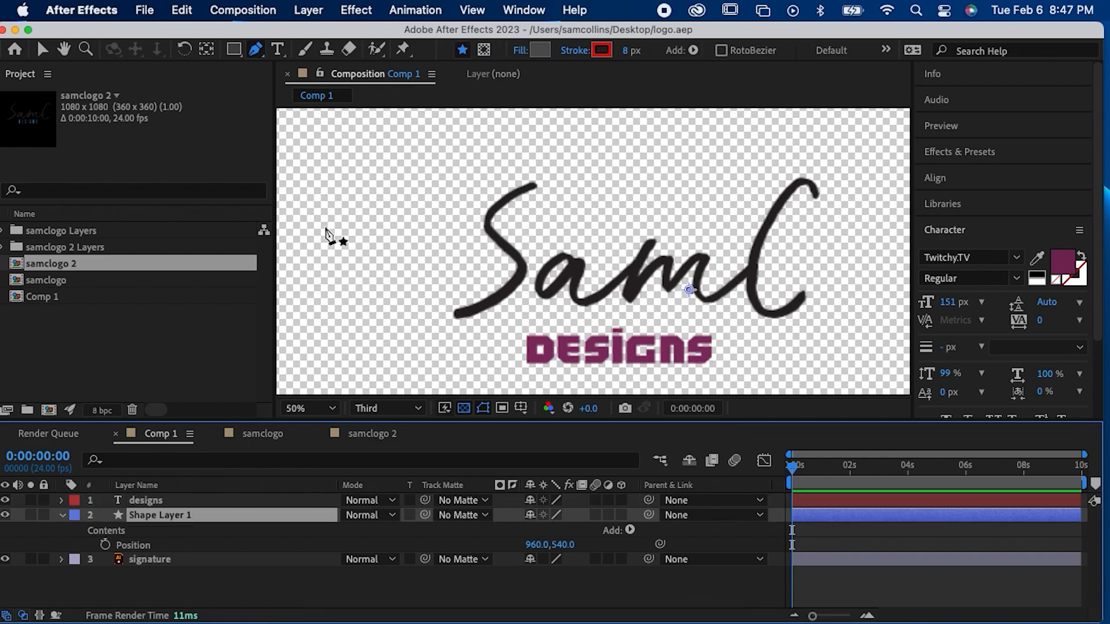
{"action": "key", "text": "Delete"}
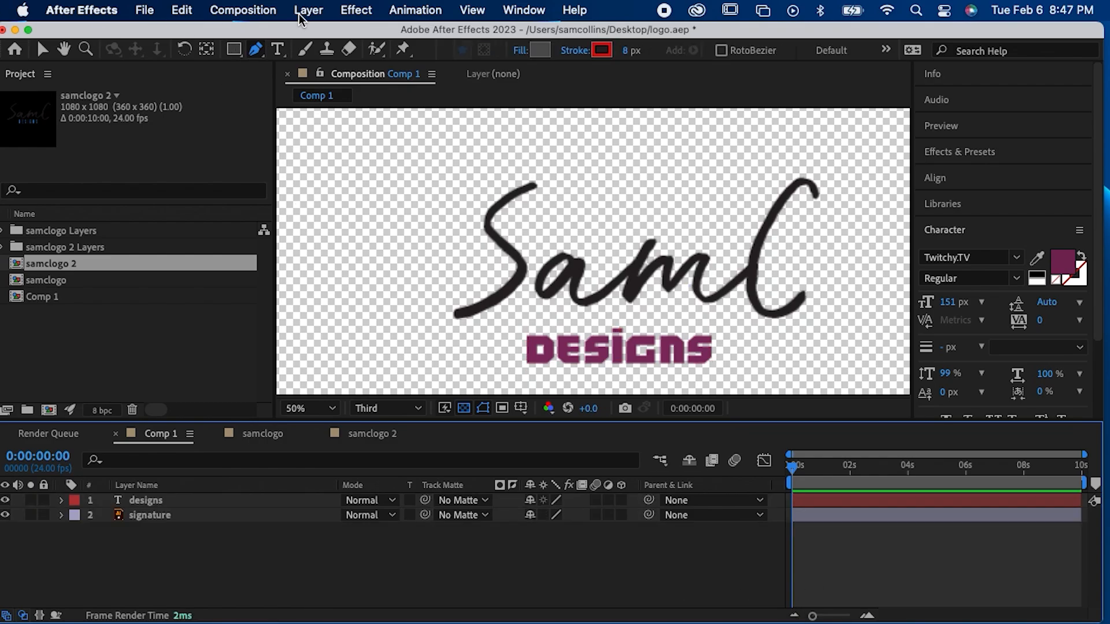
Step: Add a fresh shape layer placed between the "designs" text and the signature, and toggle the signature's visibility to check it
{"action": "left_click", "coordinate": [308, 10]}
{"action": "mouse_move", "coordinate": [374, 36]}
{"action": "left_click", "coordinate": [535, 131]}
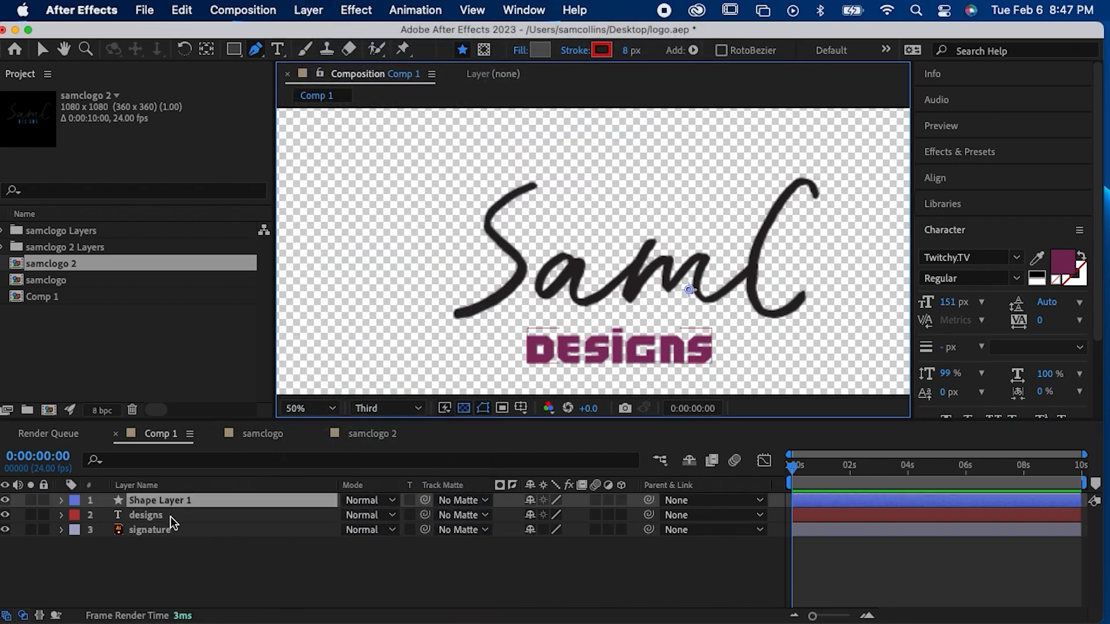
{"action": "left_click_drag", "start_coordinate": [171, 519], "coordinate": [173, 520]}
{"action": "left_click", "coordinate": [908, 536]}
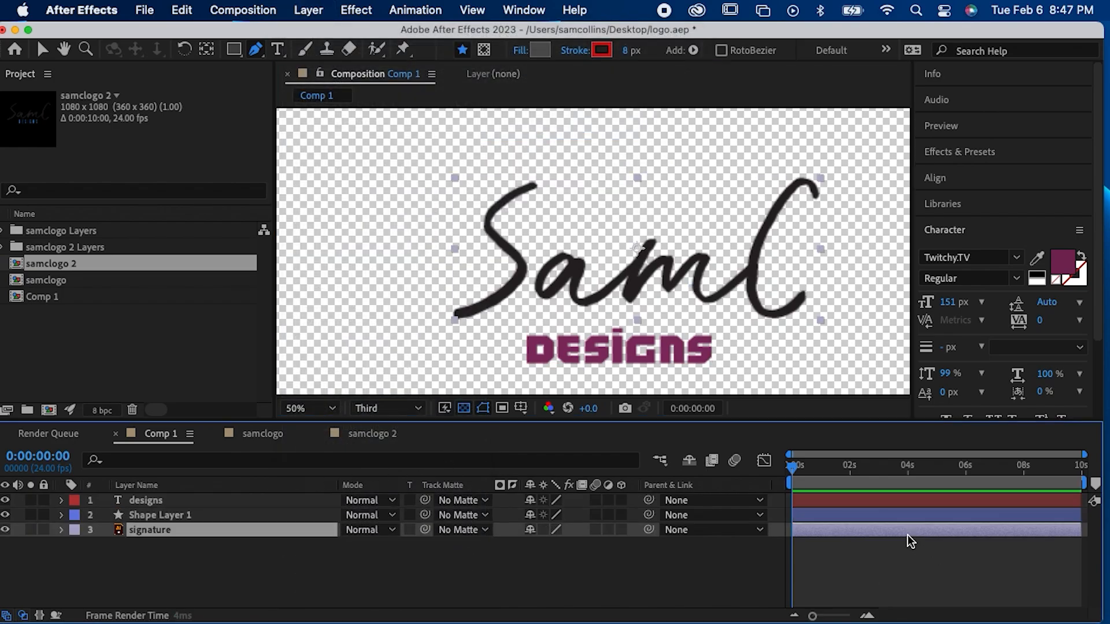
{"action": "left_click", "coordinate": [5, 529]}
{"action": "left_click", "coordinate": [5, 529]}
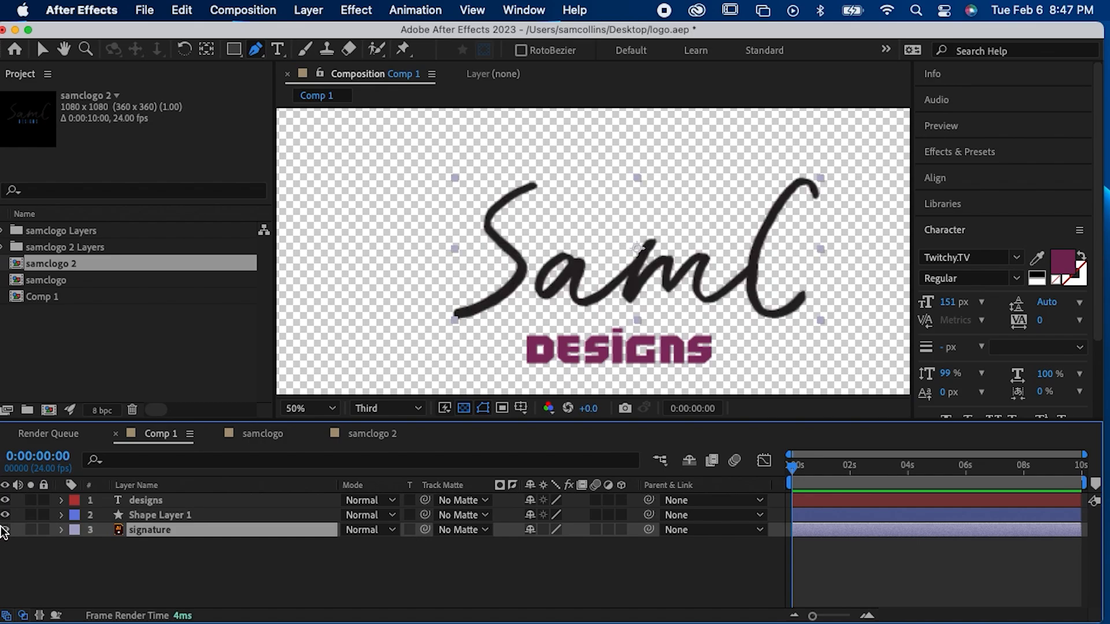
Step: Start a Pen path on Shape Layer 1 at the S's upper tip, curving along its upper bend
{"action": "left_click", "coordinate": [154, 518]}
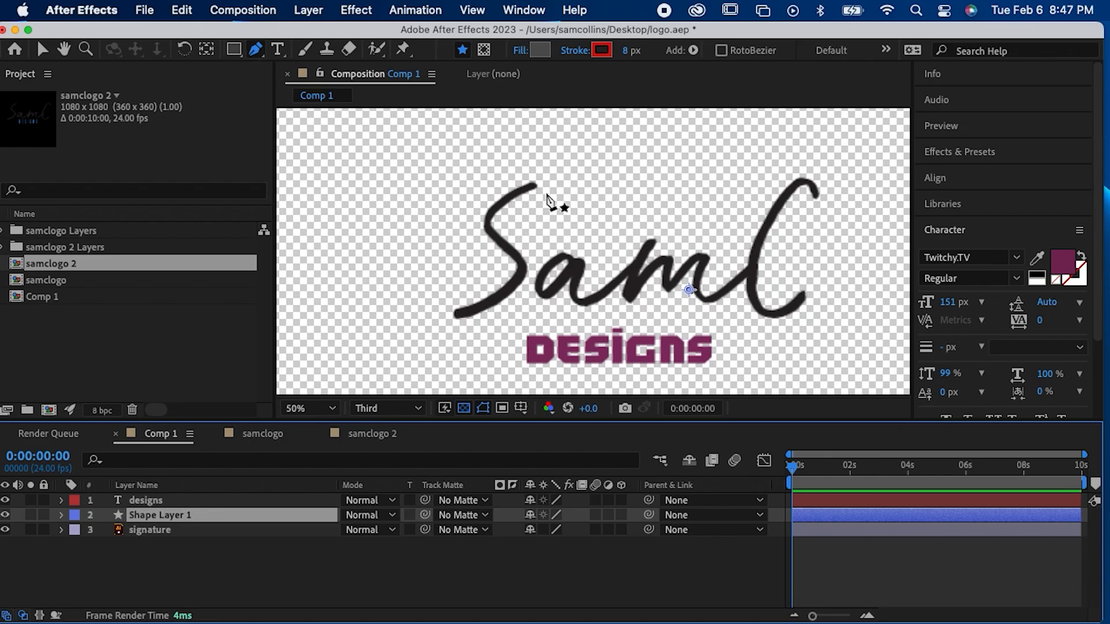
{"action": "left_click", "coordinate": [539, 180]}
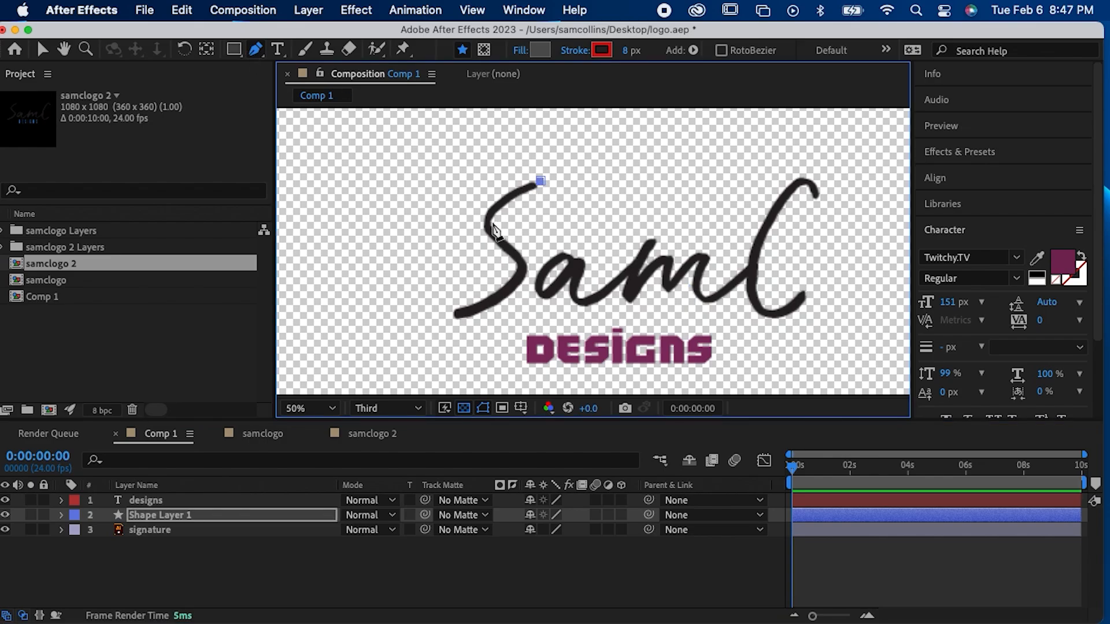
{"action": "key", "text": "z"}
{"action": "left_click", "coordinate": [491, 223]}
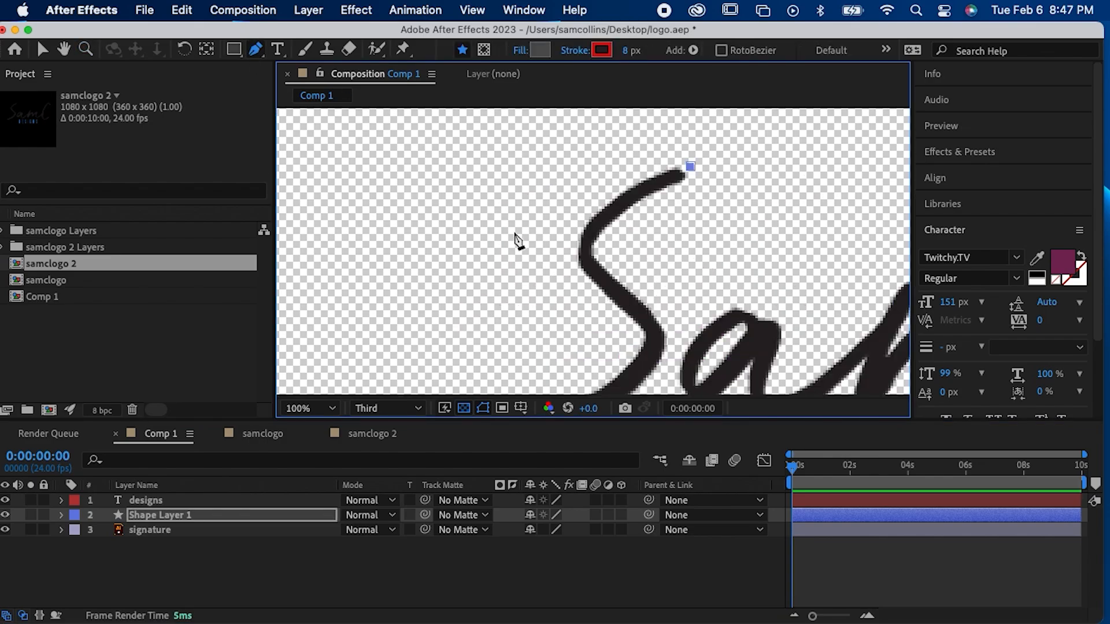
{"action": "mouse_move", "coordinate": [594, 271]}
{"action": "left_mouse_down"}
{"action": "mouse_move", "coordinate": [652, 334]}
{"action": "mouse_move", "coordinate": [642, 338]}
{"action": "left_mouse_up"}
Step: Set the fill of the pen-drawn path on Shape Layer 1 to None
{"action": "left_click", "coordinate": [541, 51]}
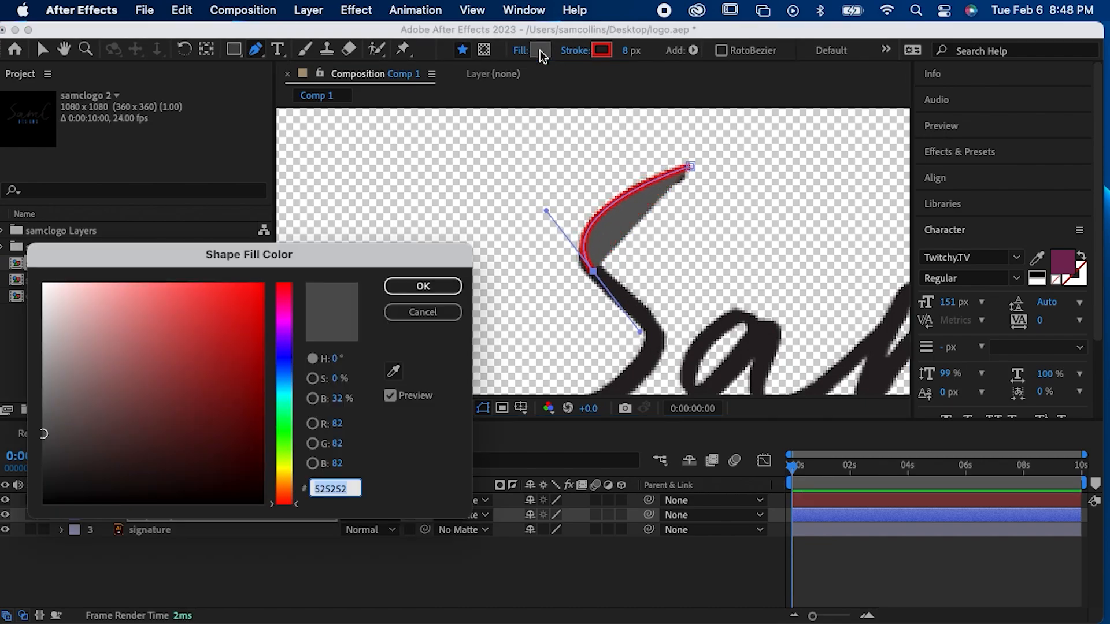
{"action": "left_click", "coordinate": [443, 314]}
{"action": "left_click", "coordinate": [521, 50]}
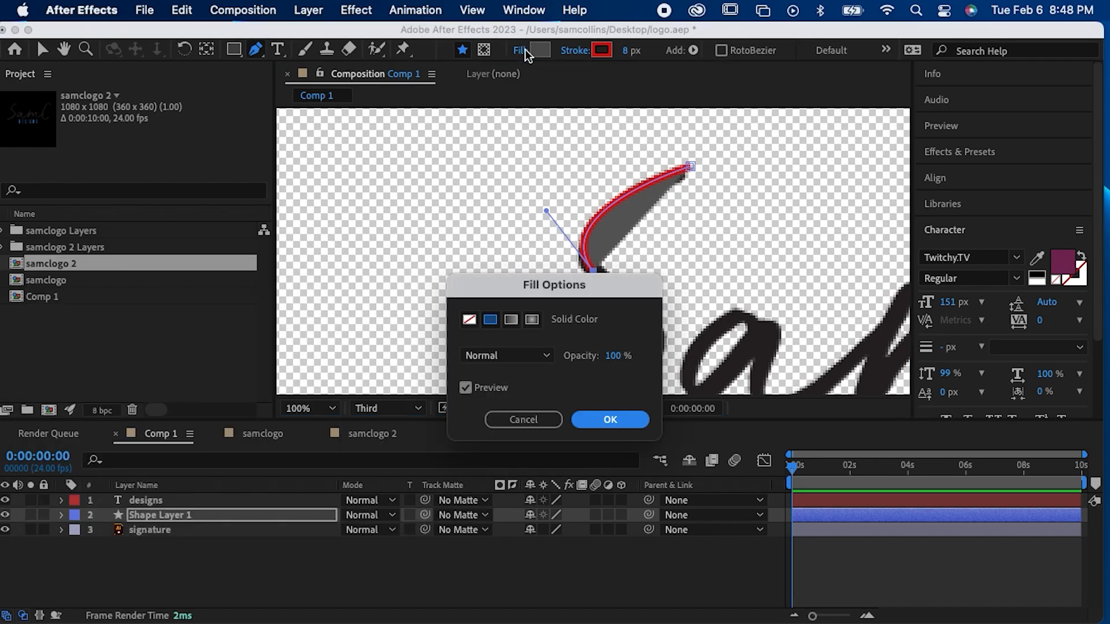
{"action": "left_click", "coordinate": [469, 319]}
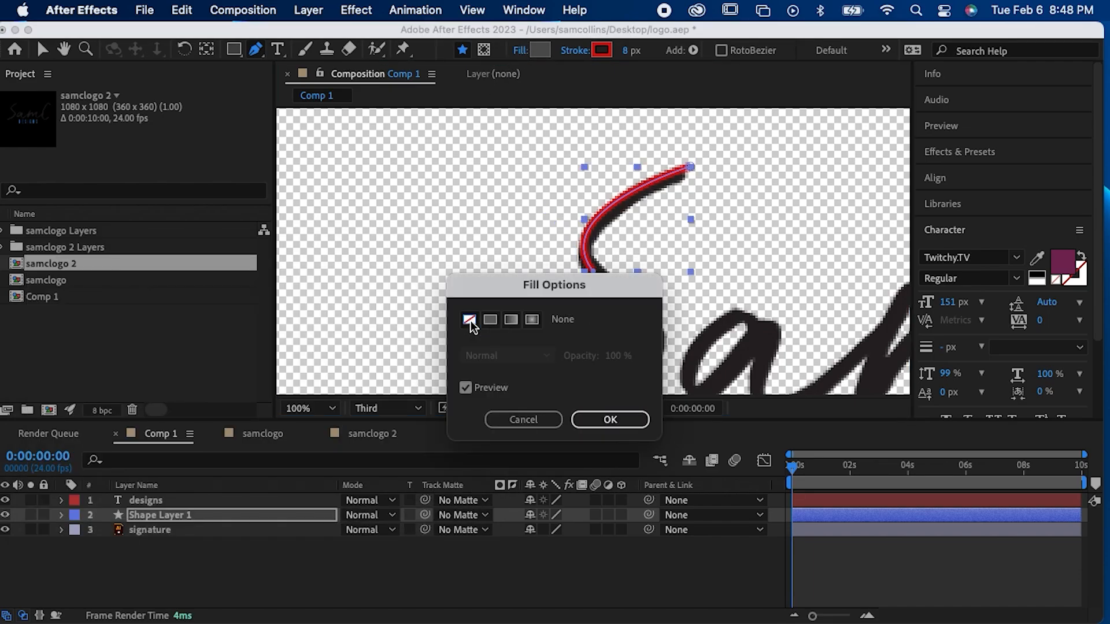
{"action": "left_click", "coordinate": [593, 421]}
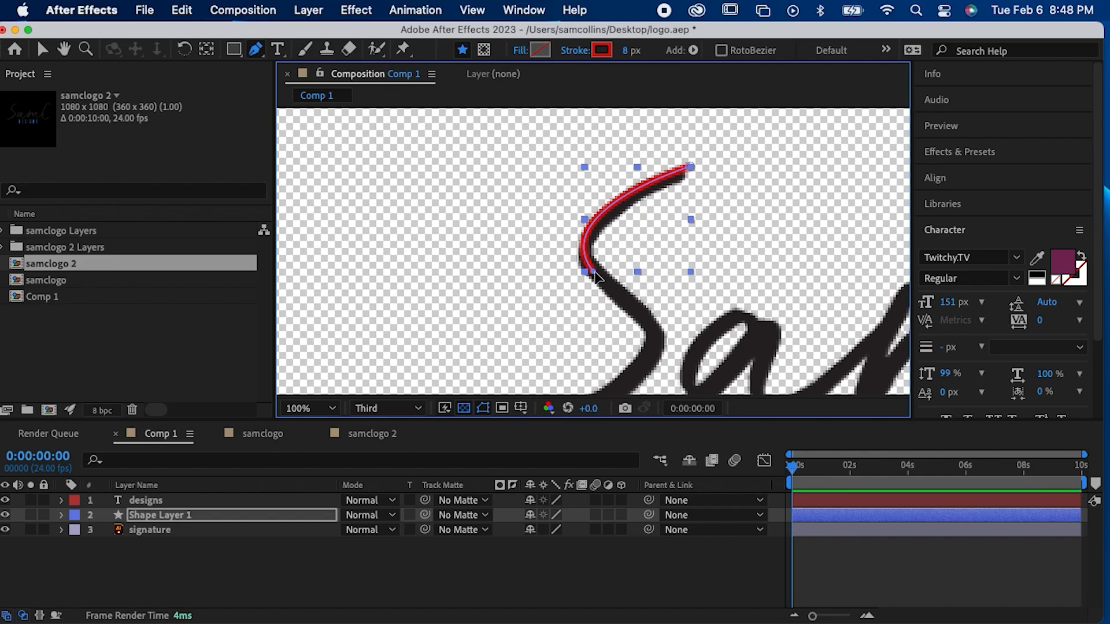
{"action": "left_click", "coordinate": [599, 253], "text": "super"}
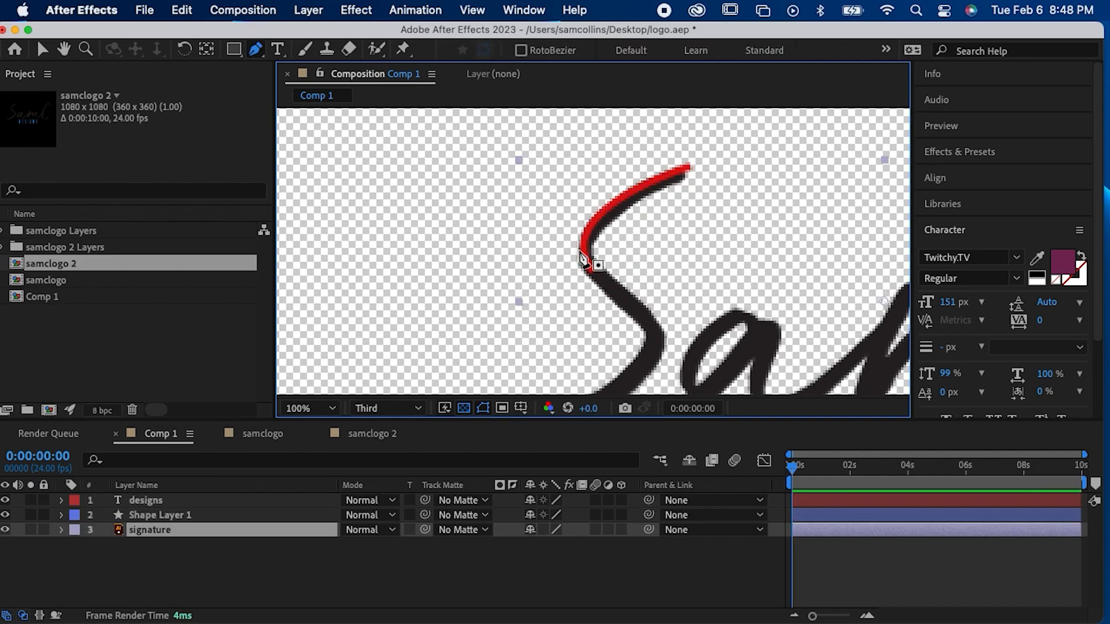
{"action": "key", "text": "z"}
{"action": "left_click", "coordinate": [580, 252]}
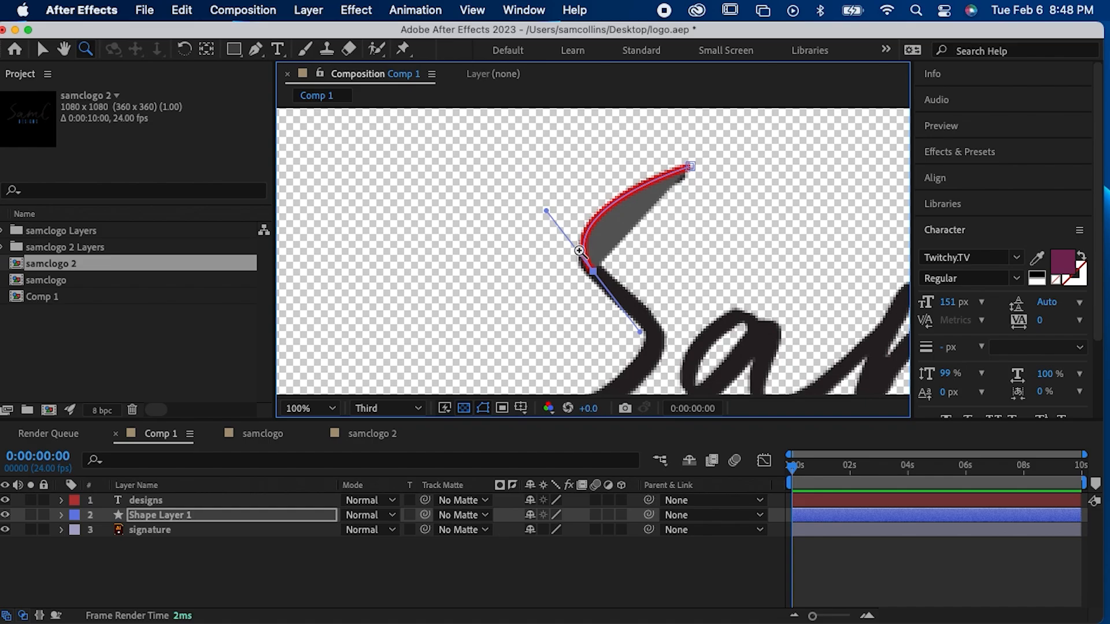
{"action": "key", "text": "super+z"}
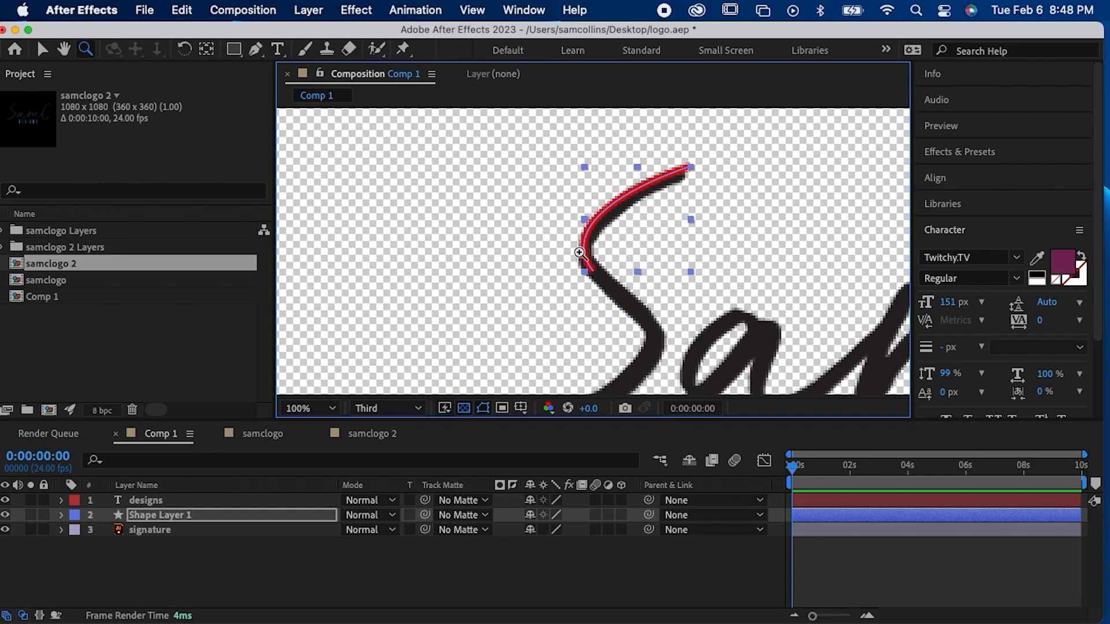
Step: Continue the Pen path from the S's upper bend through its lower curve to just past the tail
{"action": "key", "text": "h"}
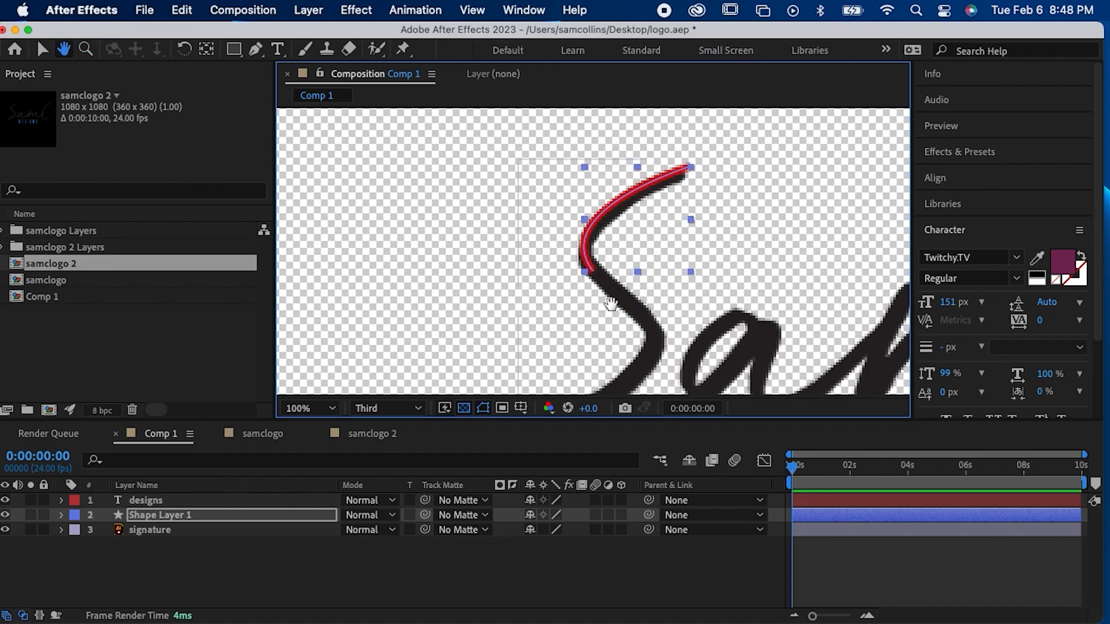
{"action": "left_click_drag", "start_coordinate": [609, 304], "coordinate": [529, 235]}
{"action": "key", "text": "g"}
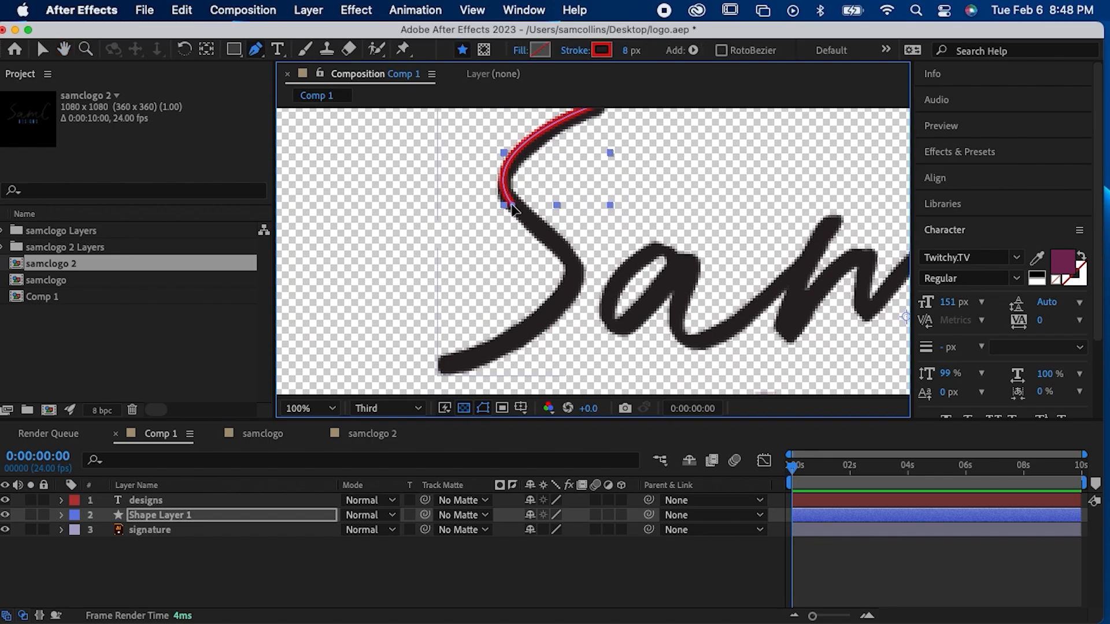
{"action": "left_click", "coordinate": [512, 205]}
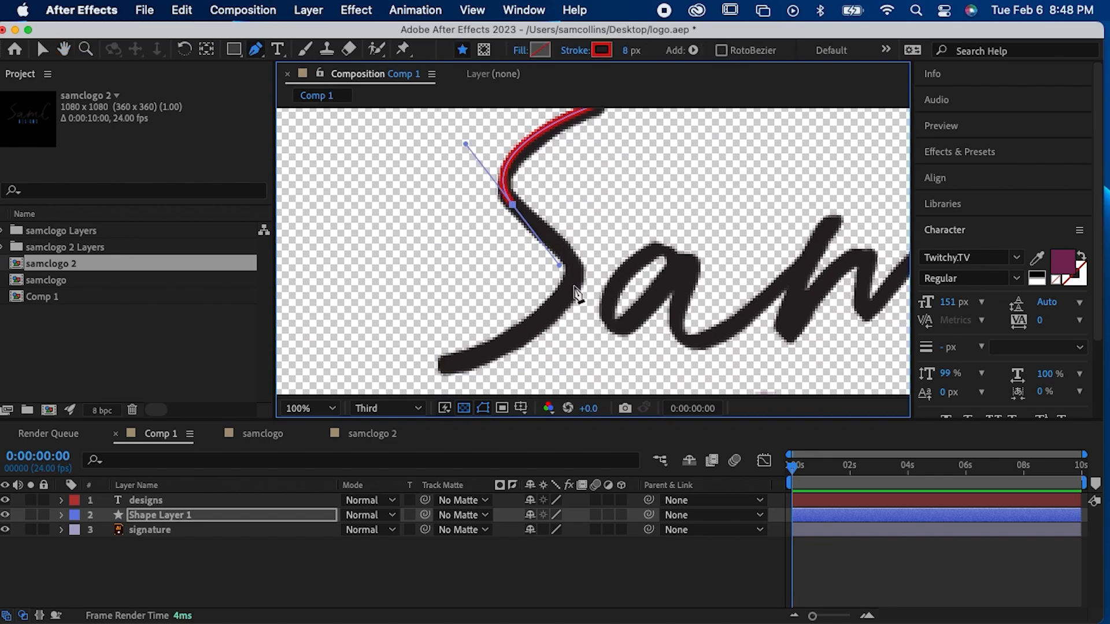
{"action": "left_click_drag", "start_coordinate": [574, 286], "coordinate": [558, 330]}
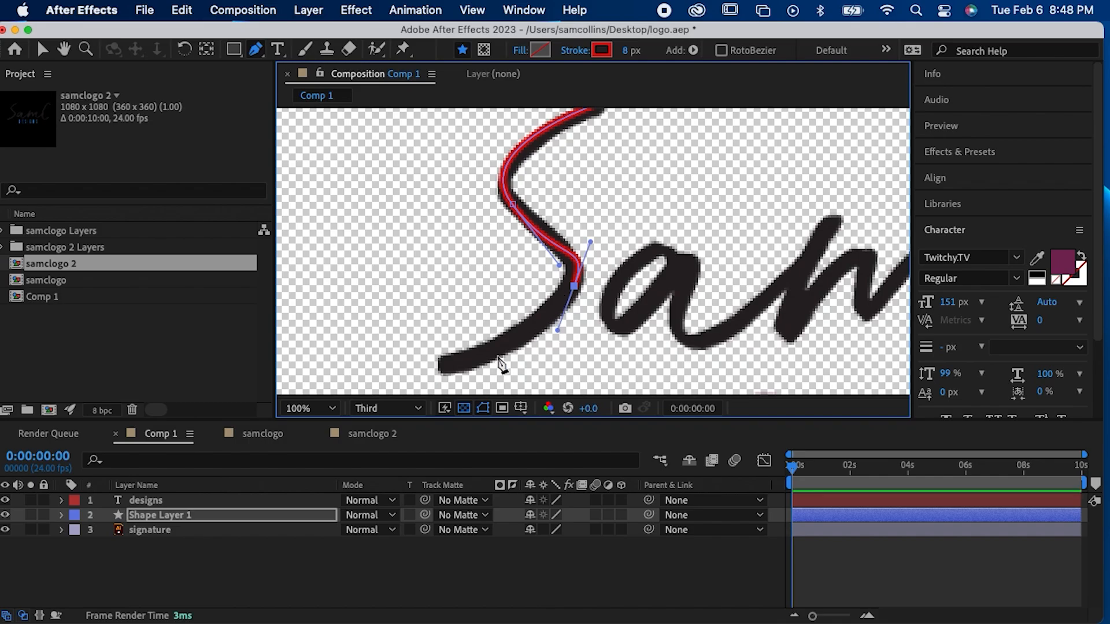
{"action": "left_click_drag", "start_coordinate": [422, 370], "coordinate": [402, 371]}
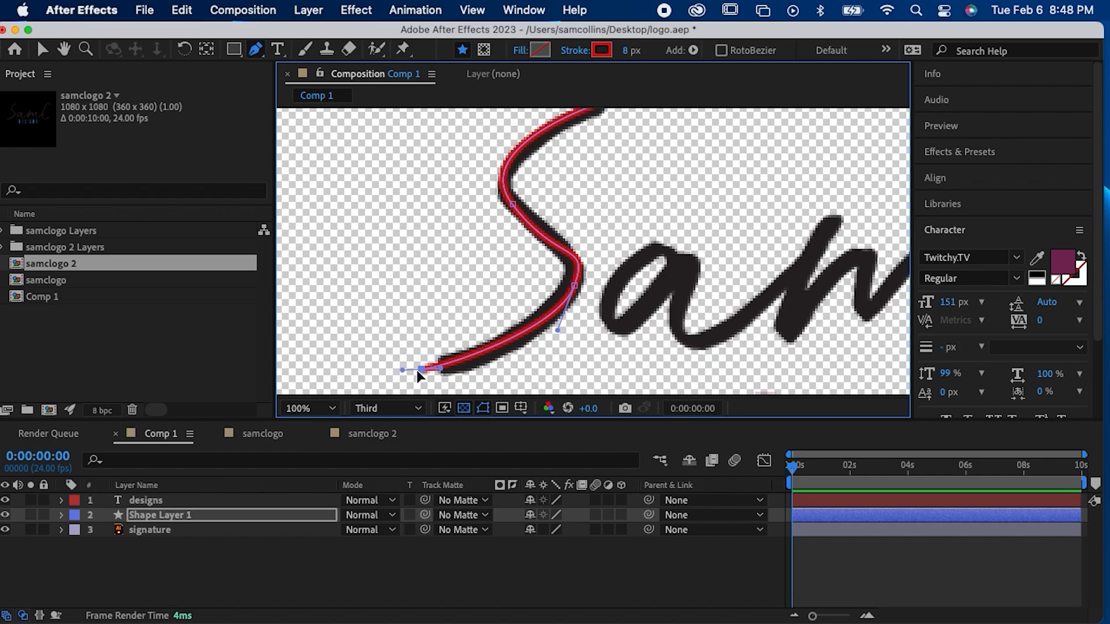
Step: Extend the path from the S's tail in a loop below the lettering and up to the edge of the "a"
{"action": "key", "text": "space"}
{"action": "left_click_drag", "start_coordinate": [421, 352], "coordinate": [409, 265]}
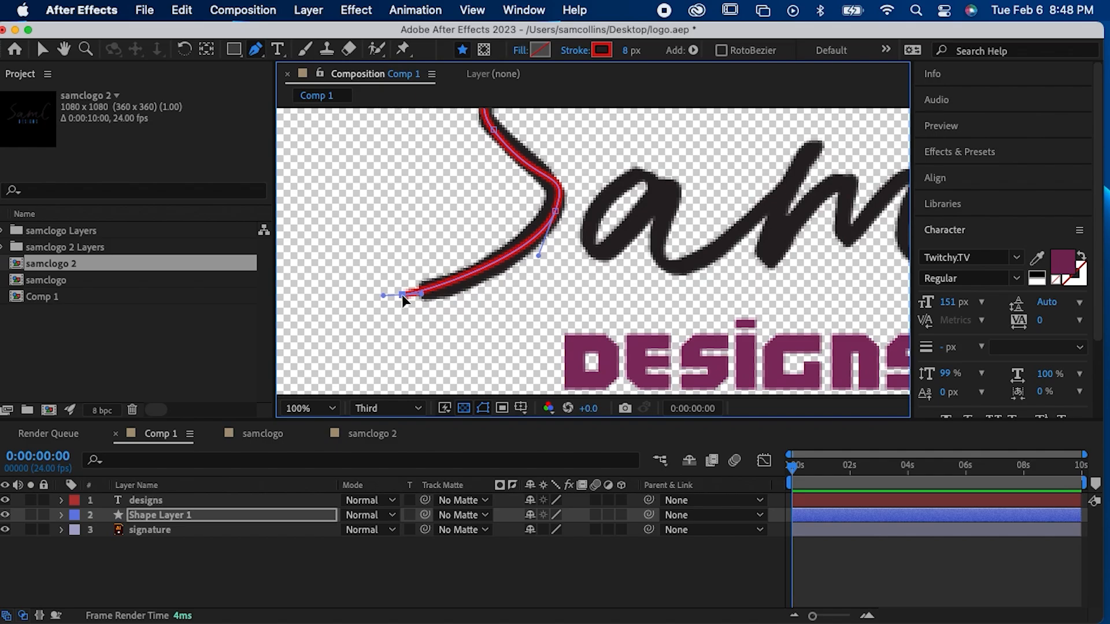
{"action": "left_click_drag", "start_coordinate": [397, 341], "coordinate": [431, 328]}
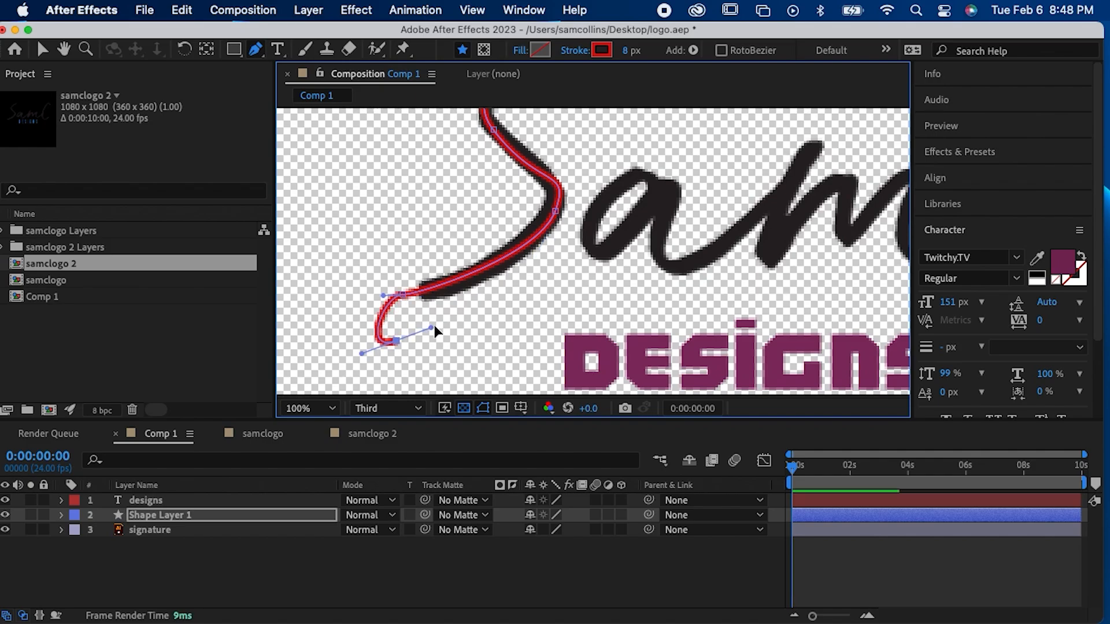
{"action": "left_click_drag", "start_coordinate": [576, 236], "coordinate": [589, 215]}
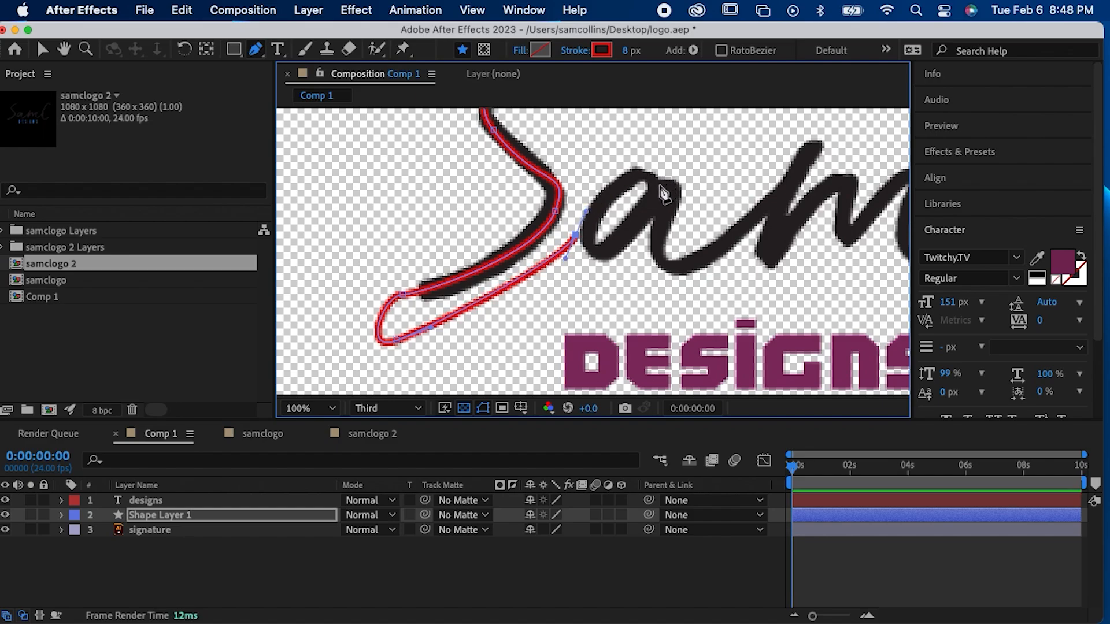
Step: Try a curve over the top of the "a", undo it, and move the path's end point to the bowl's bottom with its handle adjusted
{"action": "left_click_drag", "start_coordinate": [657, 187], "coordinate": [663, 231]}
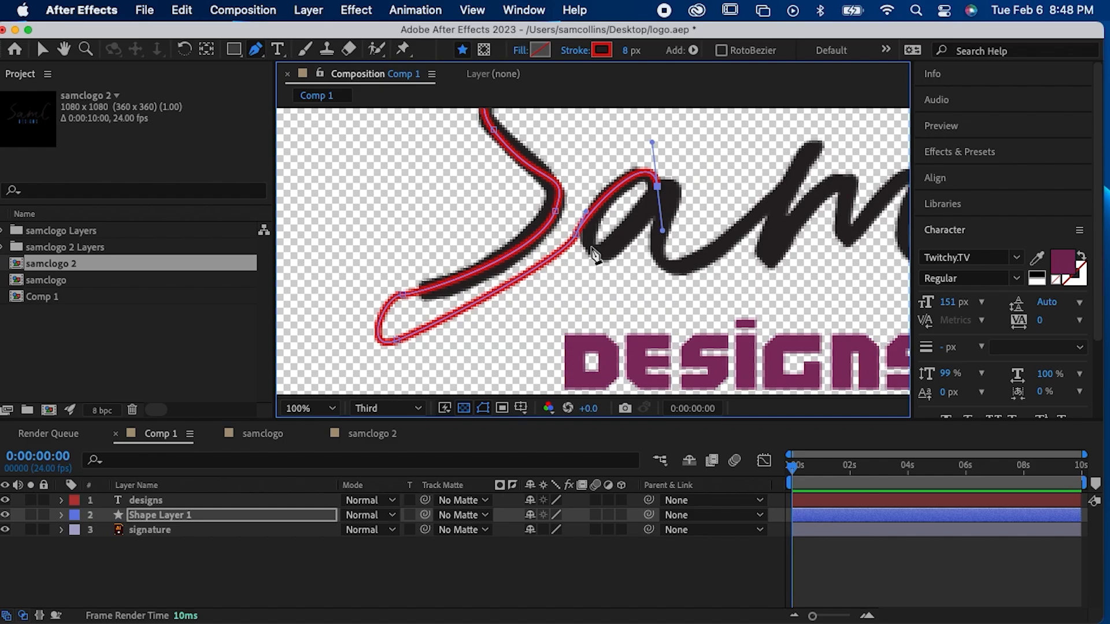
{"action": "key", "text": "super+z"}
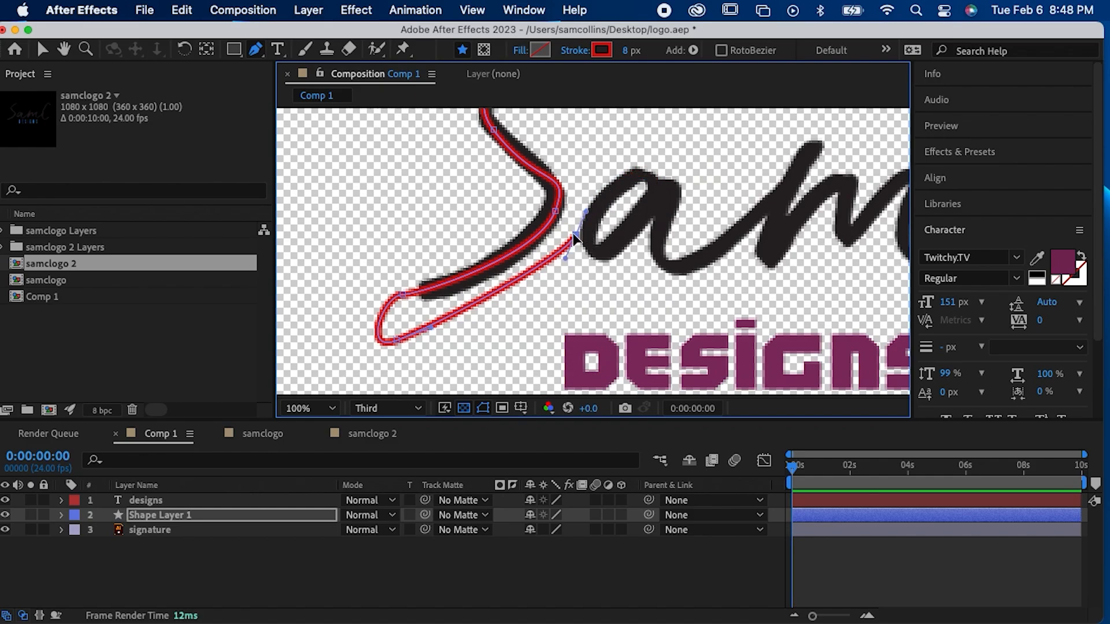
{"action": "key", "text": "v"}
{"action": "left_click_drag", "start_coordinate": [576, 237], "coordinate": [601, 256]}
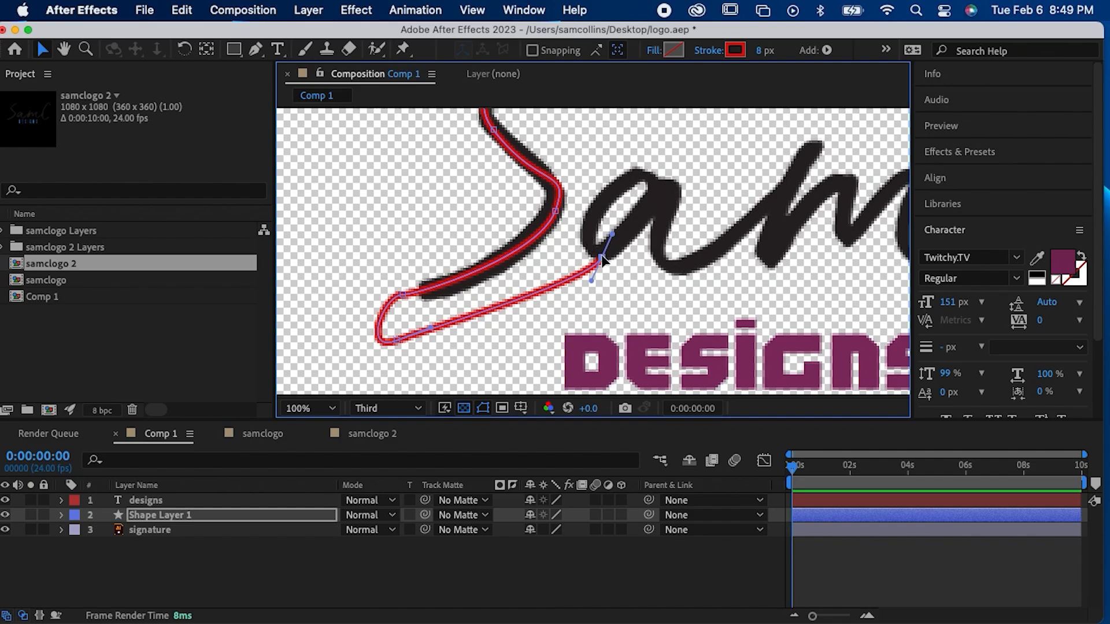
{"action": "left_click_drag", "start_coordinate": [613, 236], "coordinate": [620, 235]}
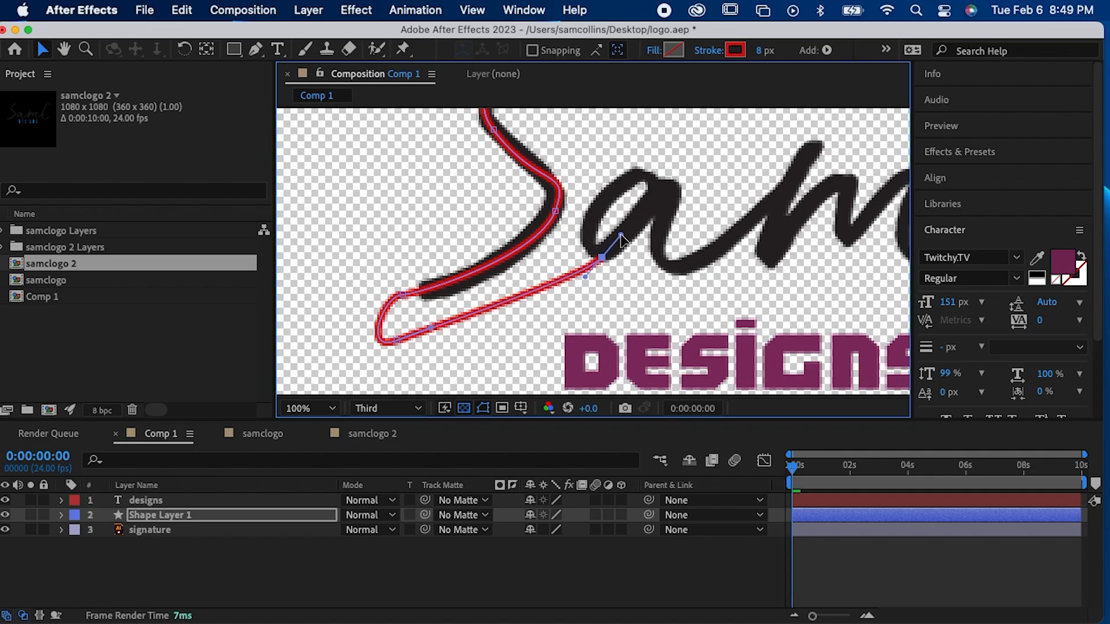
{"action": "left_click", "coordinate": [651, 178]}
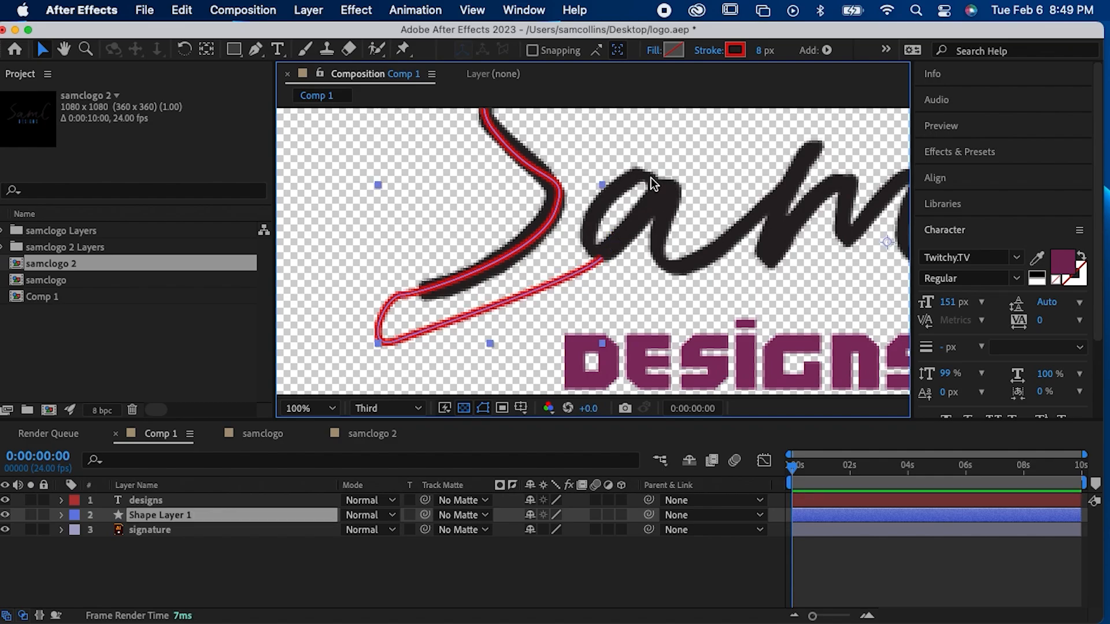
{"action": "key", "text": "g"}
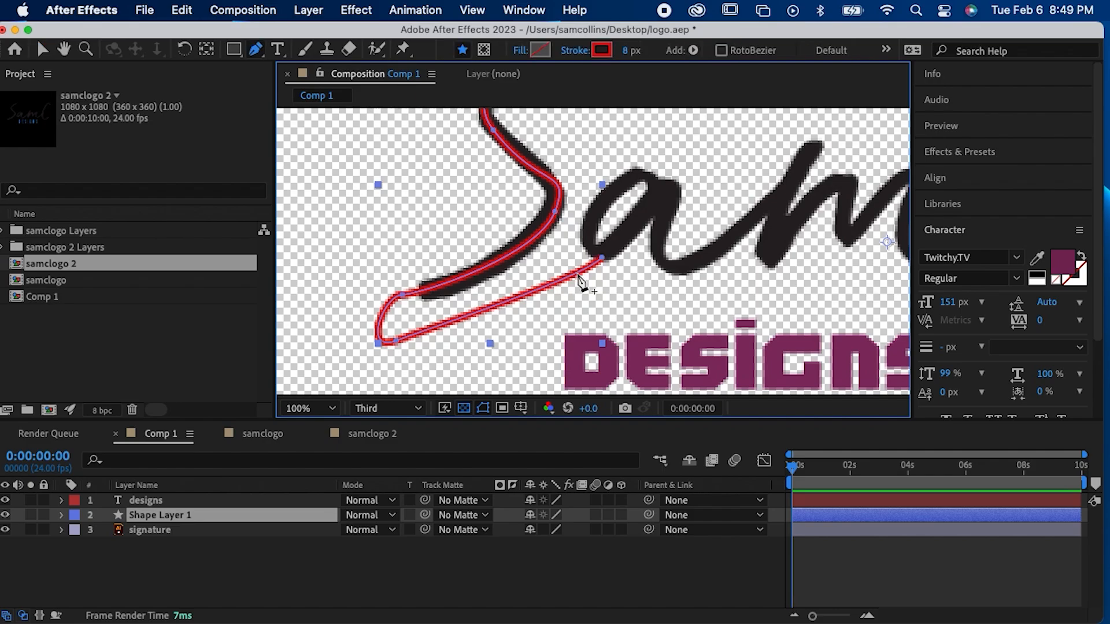
Step: Continue the Pen path around the bowl of the "a", up to its stem and through the tail leading to the "m"
{"action": "left_click", "coordinate": [601, 261]}
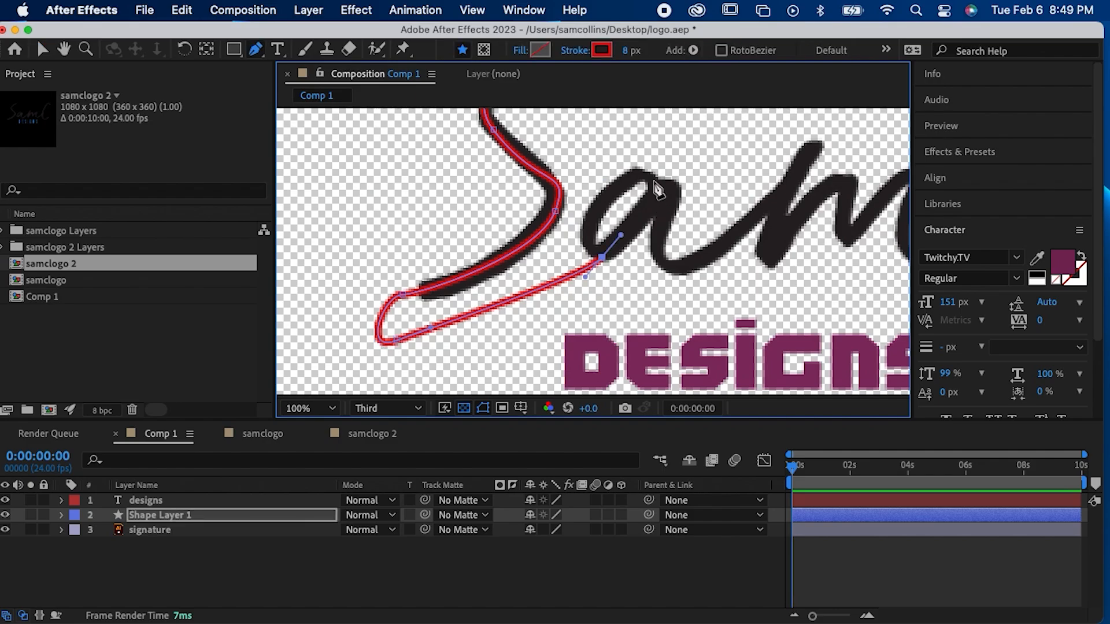
{"action": "left_click_drag", "start_coordinate": [653, 181], "coordinate": [675, 198]}
{"action": "left_click_drag", "start_coordinate": [592, 247], "coordinate": [612, 268]}
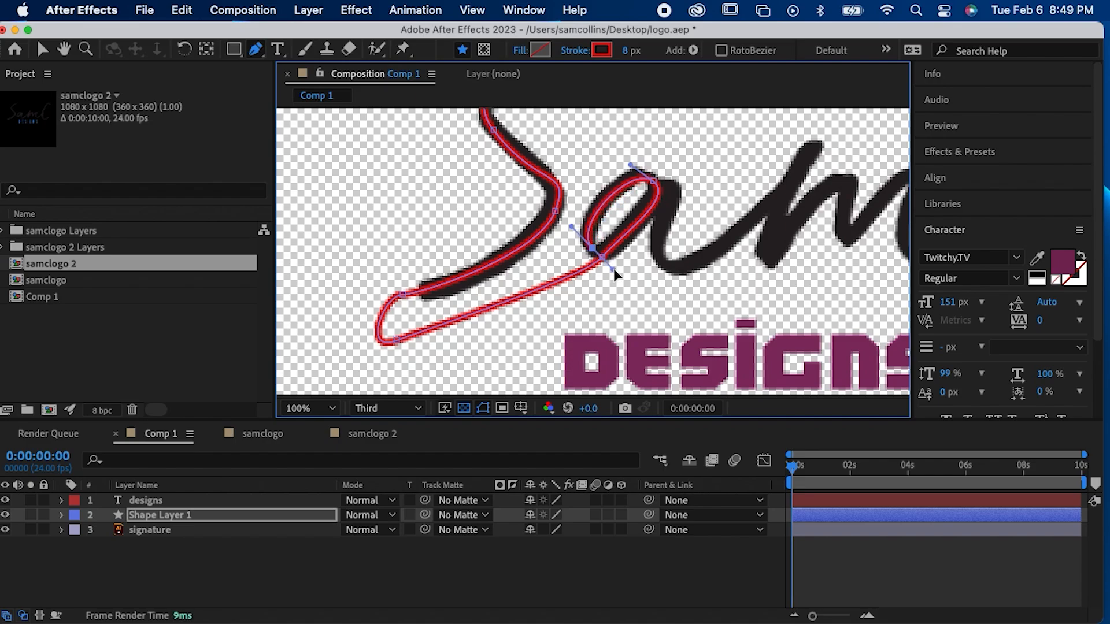
{"action": "left_click", "coordinate": [669, 187]}
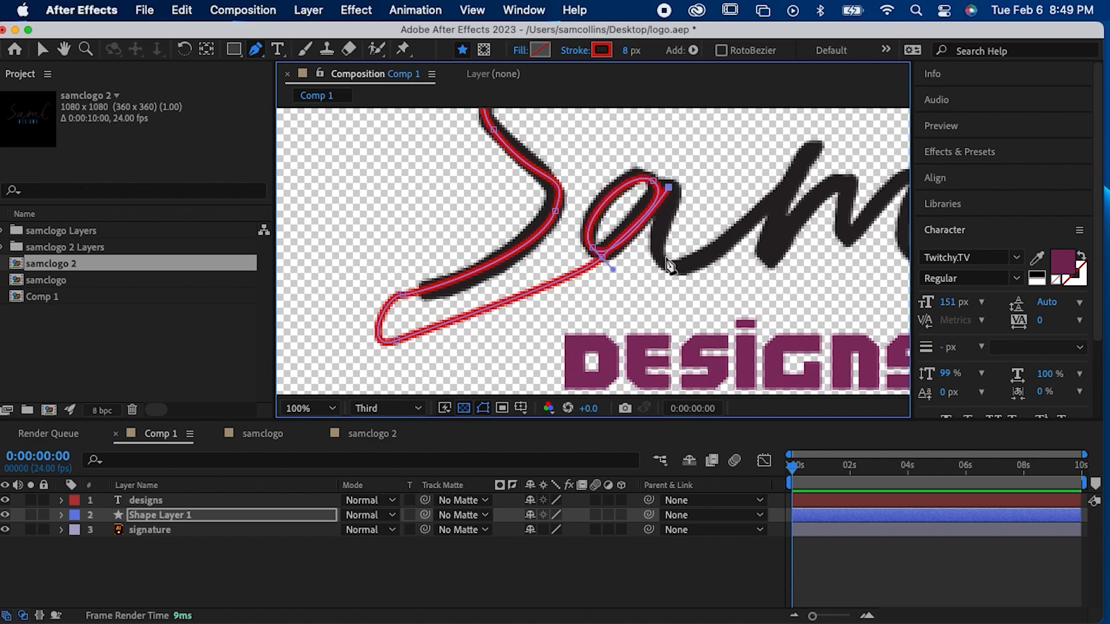
{"action": "mouse_move", "coordinate": [701, 261]}
{"action": "left_mouse_down"}
{"action": "mouse_move", "coordinate": [782, 220]}
{"action": "mouse_move", "coordinate": [767, 221]}
{"action": "left_mouse_up"}
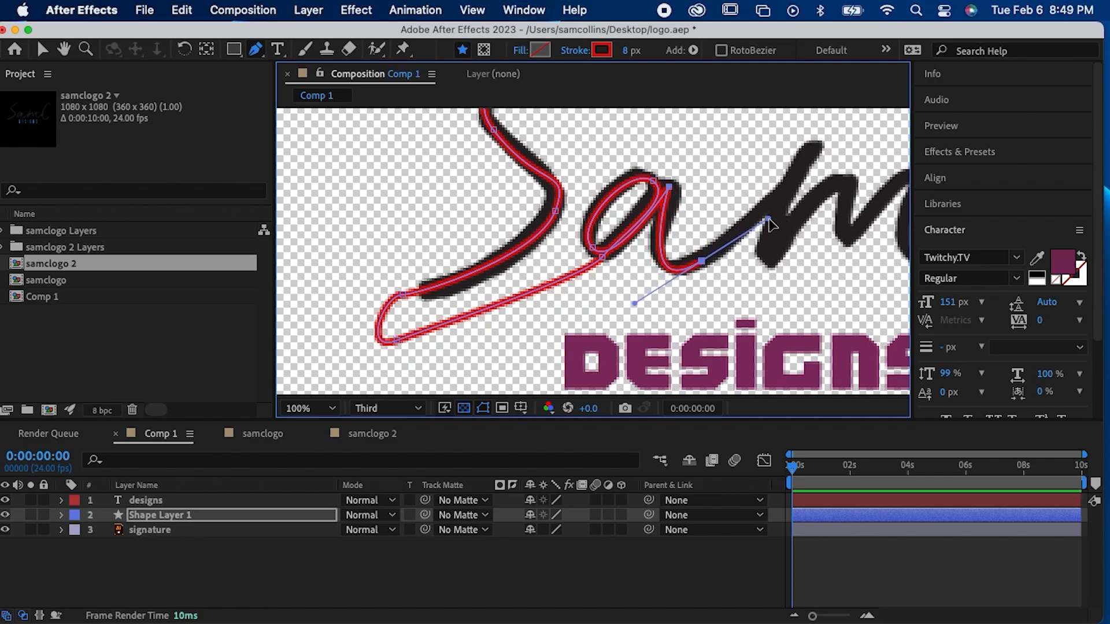
Step: Trace the "m" up to its first peak, down to the base, over the first hump and down to the middle valley
{"action": "left_click", "coordinate": [809, 151]}
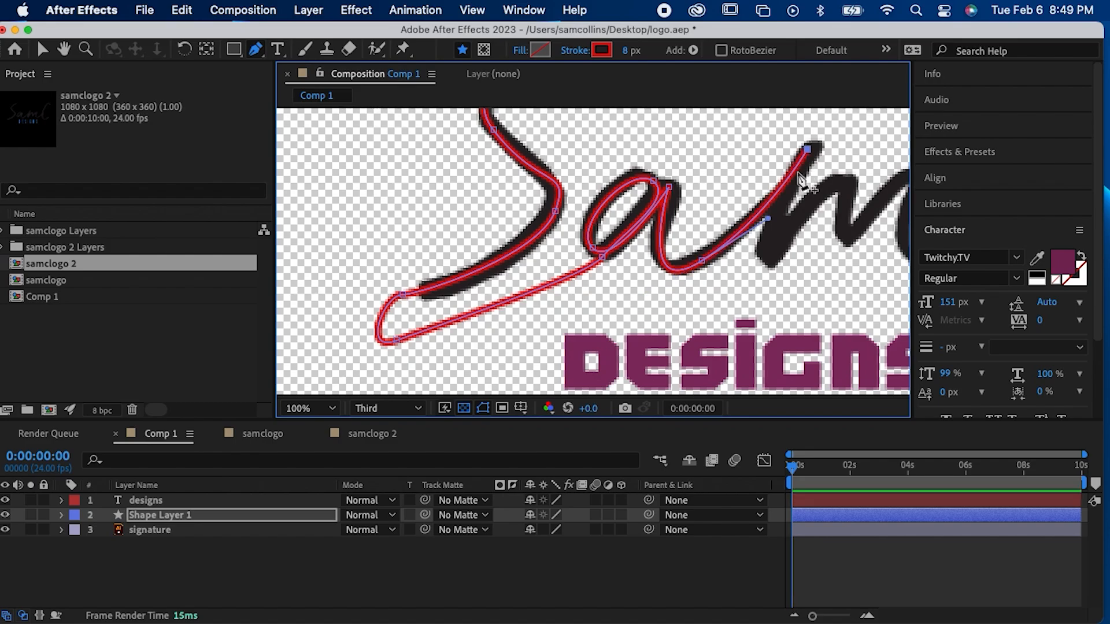
{"action": "left_click", "coordinate": [769, 259]}
{"action": "left_click", "coordinate": [841, 185]}
{"action": "left_click_drag", "start_coordinate": [844, 191], "coordinate": [649, 218]}
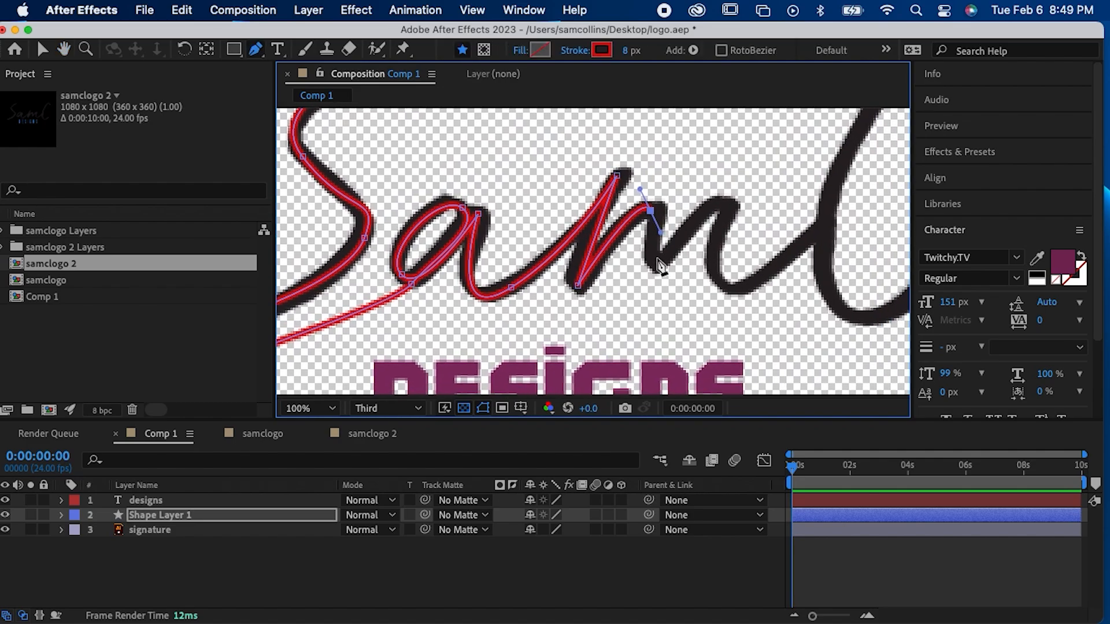
{"action": "left_click", "coordinate": [656, 258]}
Step: Trace the last hump of the "m" down to its base and adjust the curve handles to follow the lettering
{"action": "left_click_drag", "start_coordinate": [726, 206], "coordinate": [738, 230]}
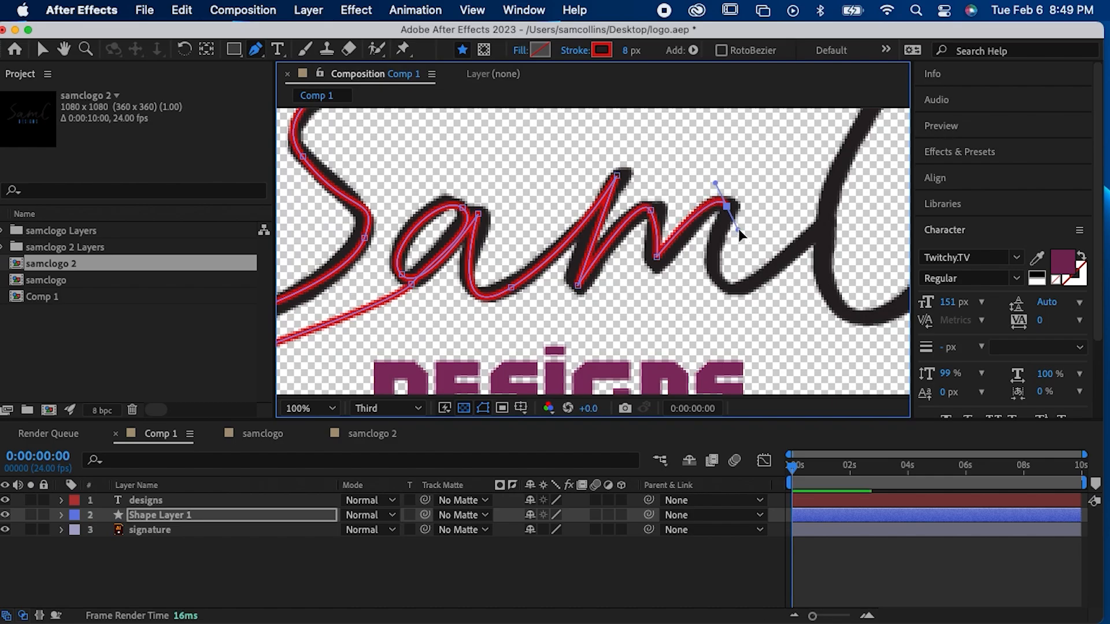
{"action": "left_click_drag", "start_coordinate": [730, 287], "coordinate": [774, 287]}
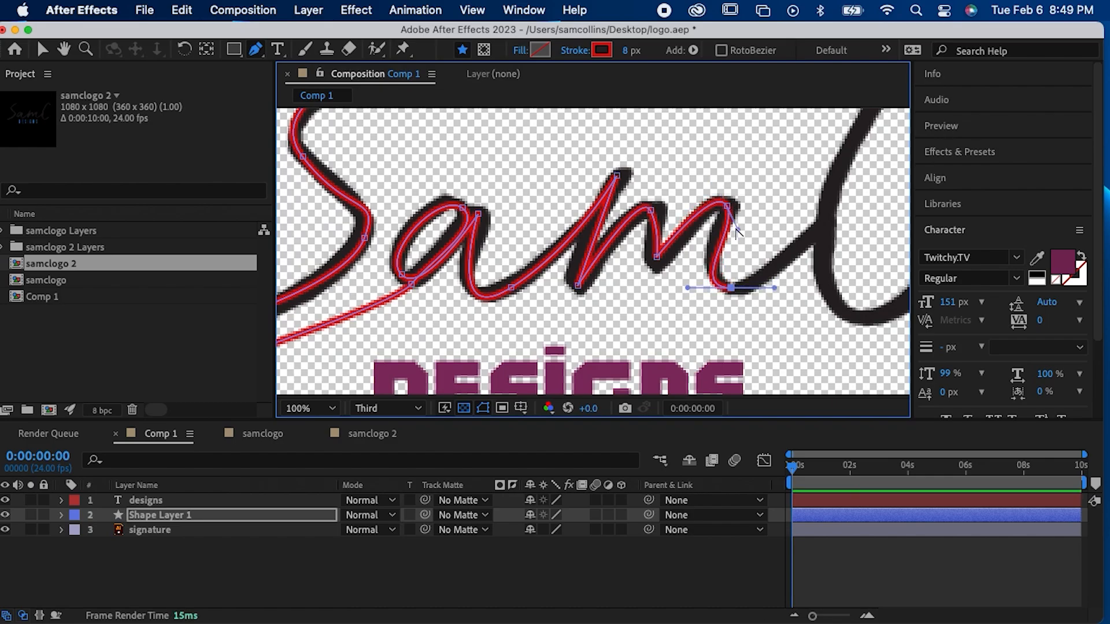
{"action": "left_click_drag", "start_coordinate": [737, 229], "coordinate": [727, 231]}
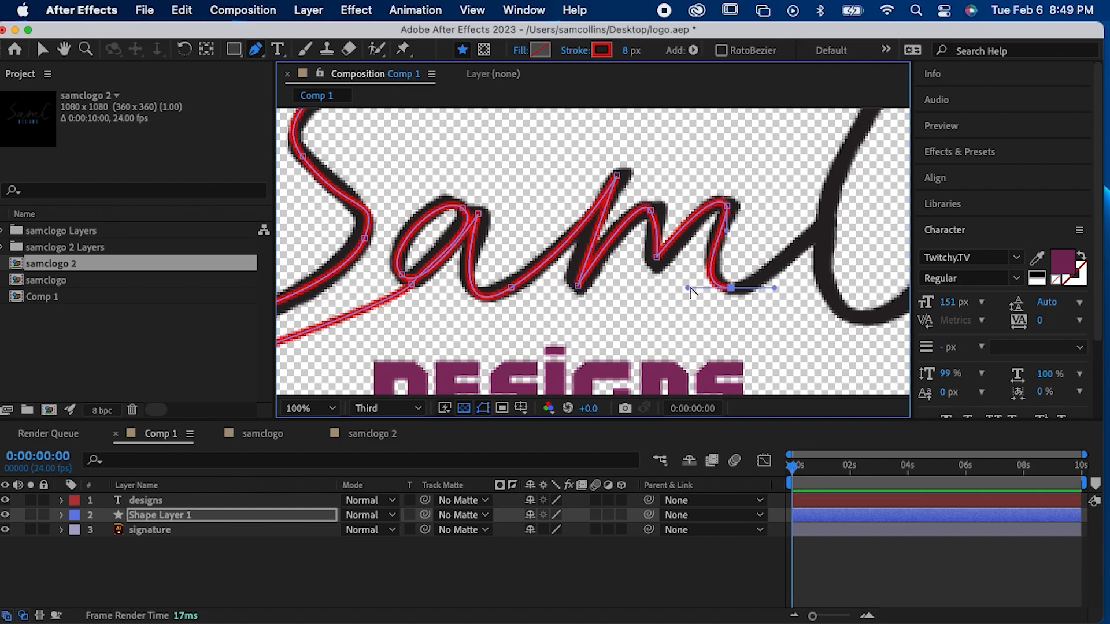
{"action": "left_click_drag", "start_coordinate": [688, 287], "coordinate": [698, 276]}
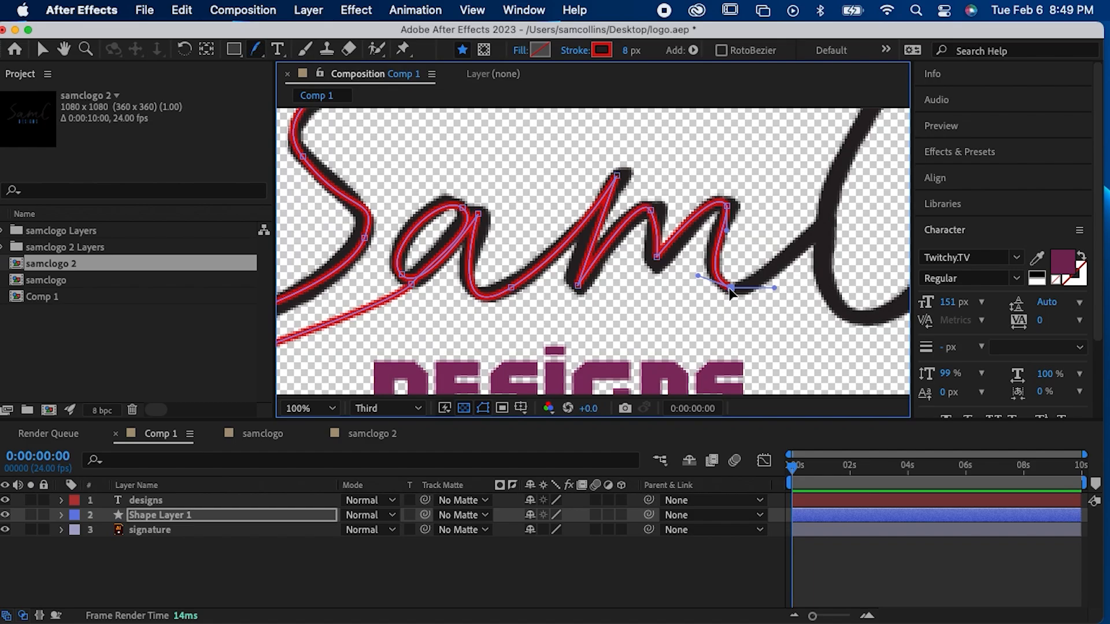
{"action": "left_click", "coordinate": [741, 315]}
{"action": "key", "text": "v"}
{"action": "left_click", "coordinate": [728, 287]}
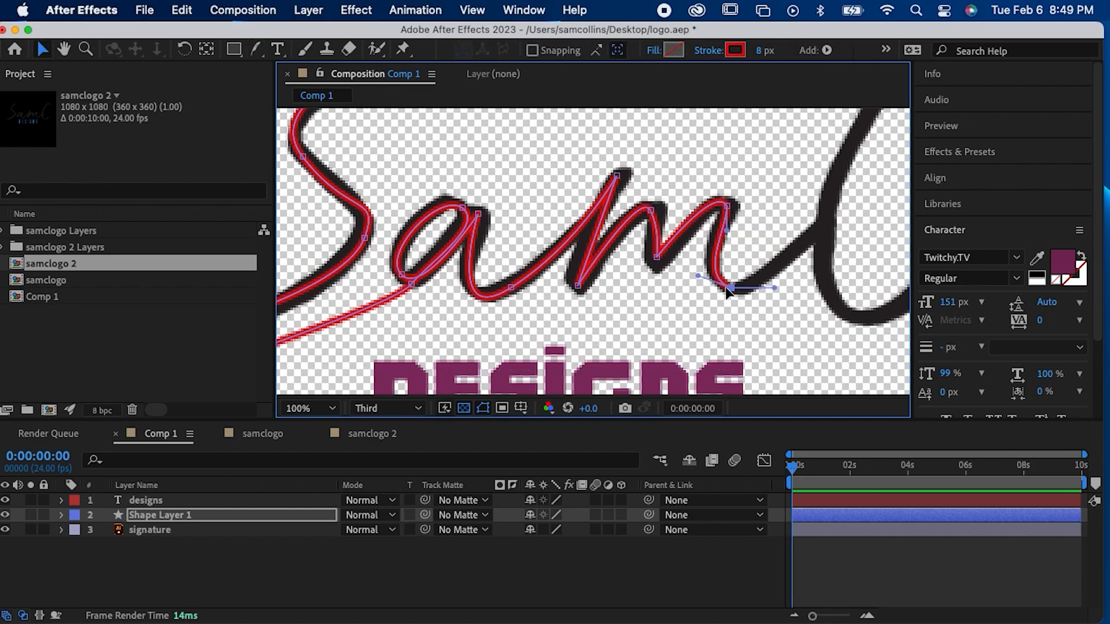
{"action": "key", "text": "g"}
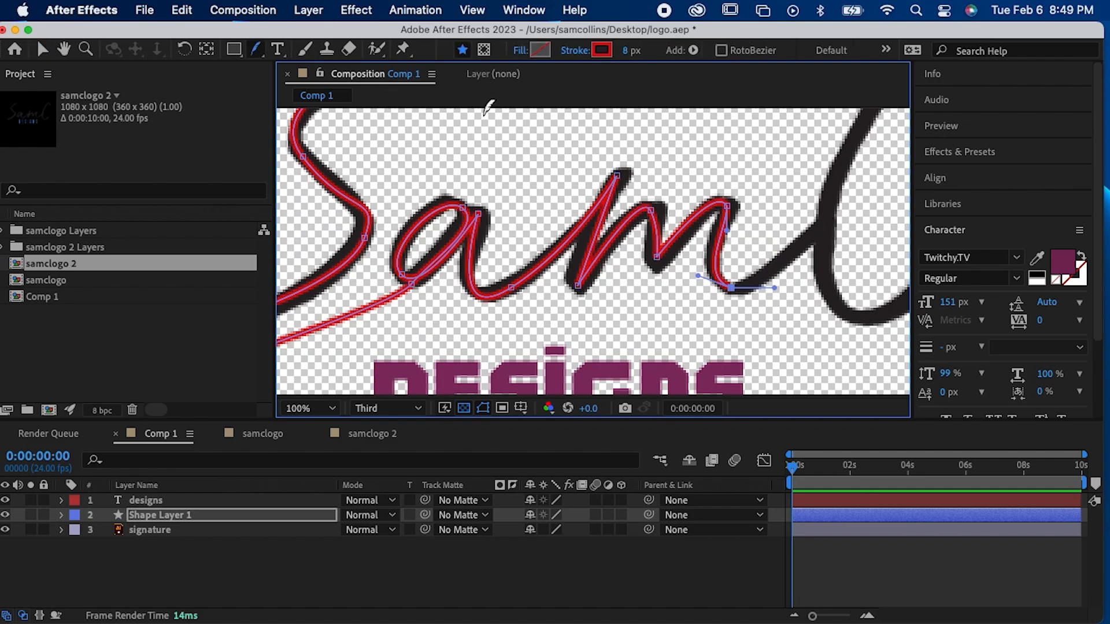
{"action": "left_click_drag", "start_coordinate": [255, 47], "coordinate": [293, 49]}
{"action": "left_click", "coordinate": [730, 290]}
{"action": "key", "text": "super+z"}
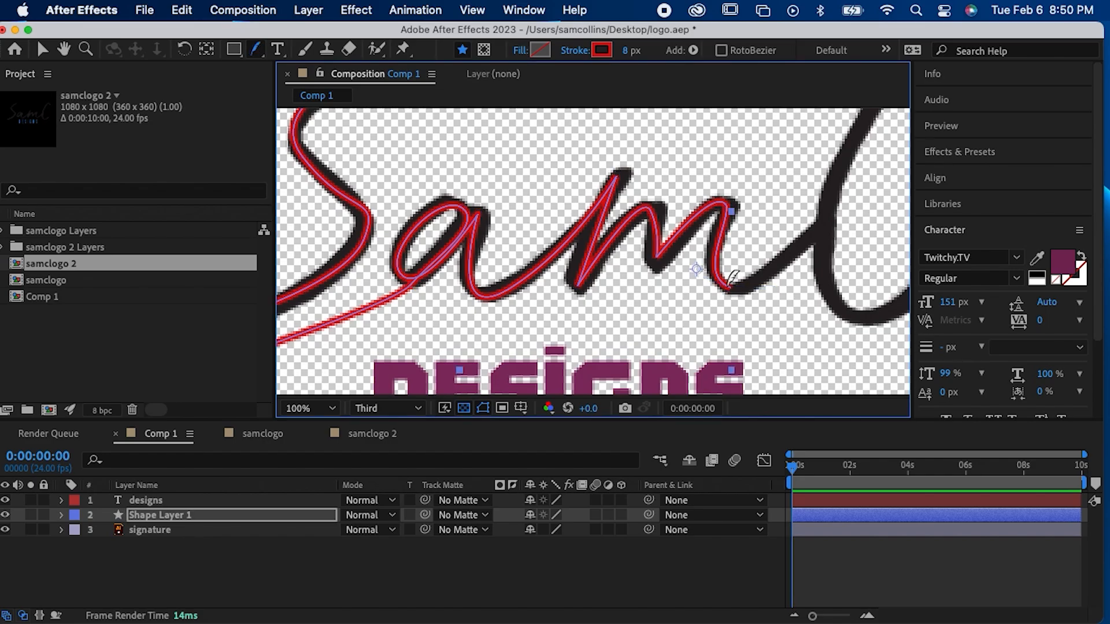
{"action": "key", "text": "v"}
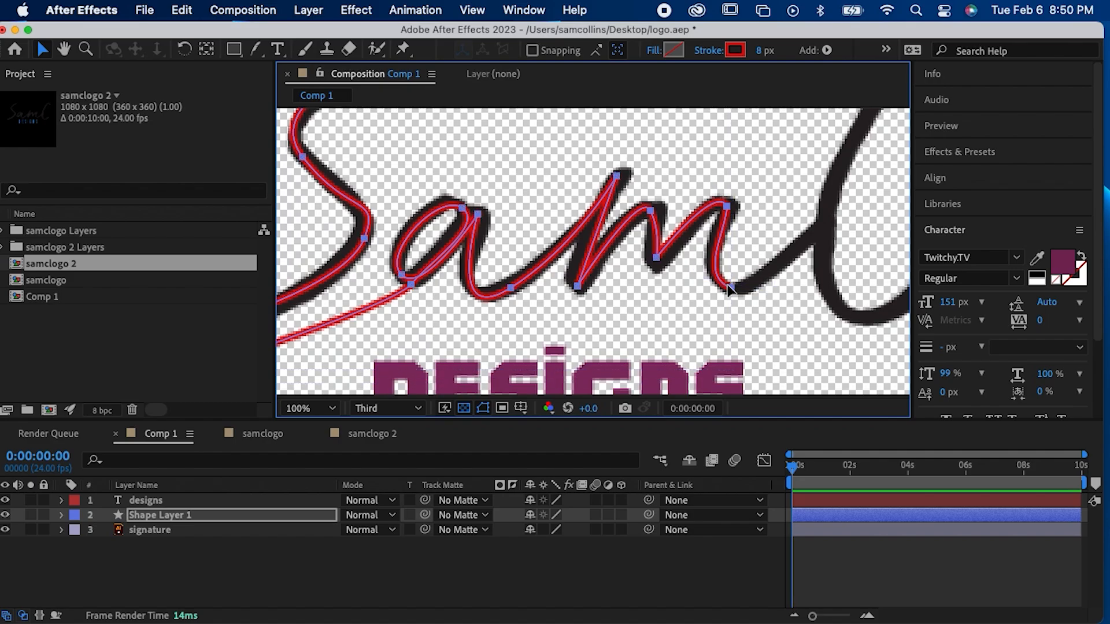
{"action": "left_click_drag", "start_coordinate": [255, 49], "coordinate": [296, 53]}
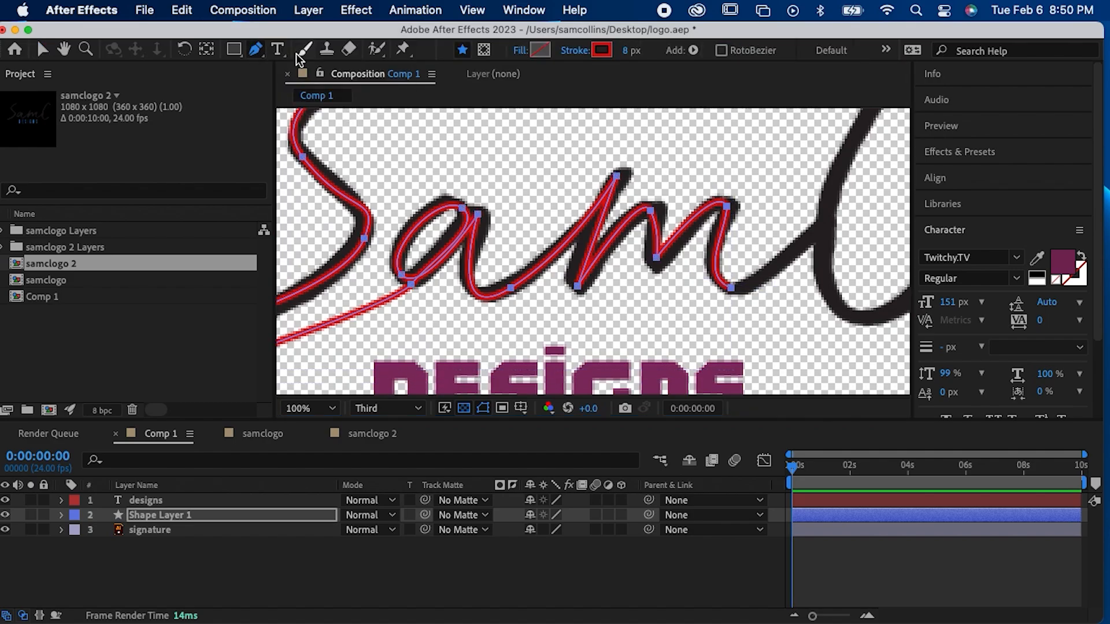
{"action": "left_click", "coordinate": [731, 289]}
{"action": "key", "text": "v"}
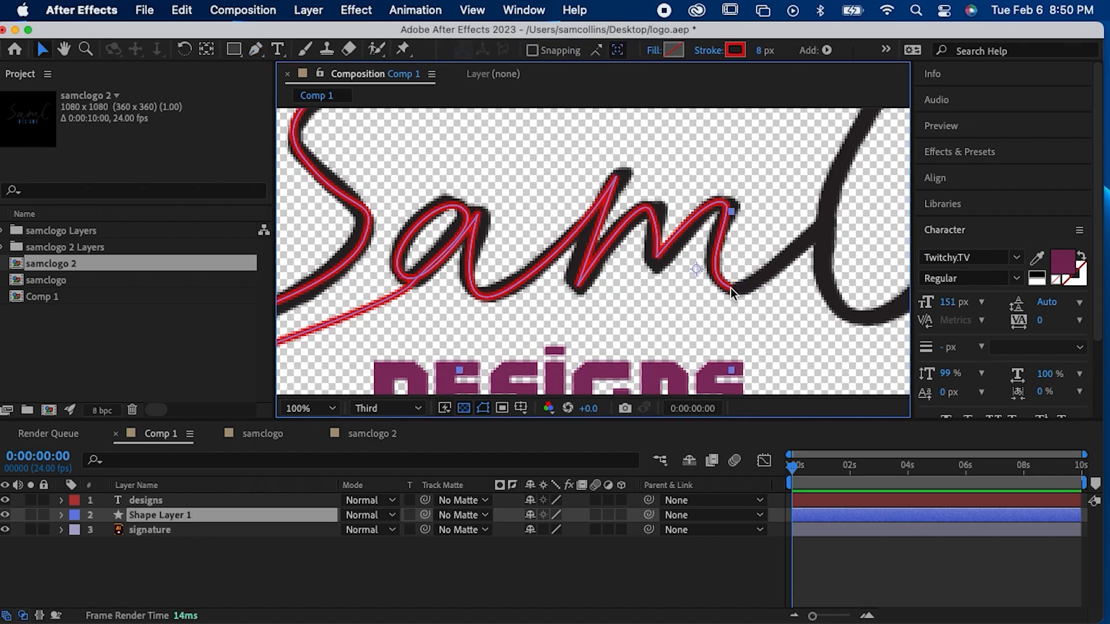
Step: Try to extend the path from the base of the "m" to the edge of the "C", and undo the added point
{"action": "left_click", "coordinate": [731, 288]}
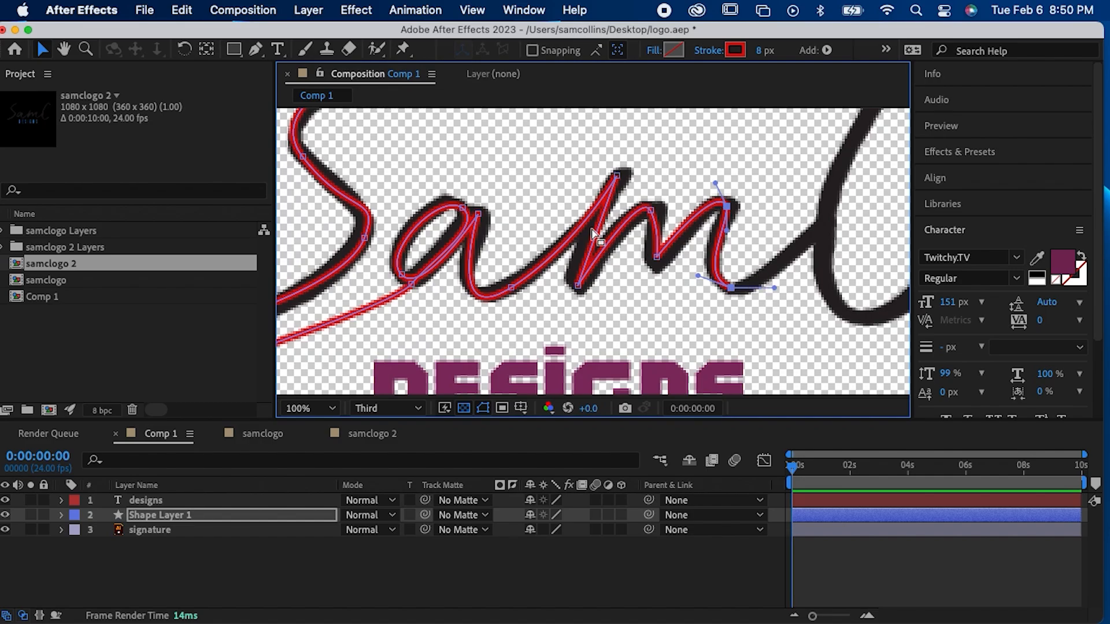
{"action": "key", "text": "g"}
{"action": "left_click", "coordinate": [808, 232]}
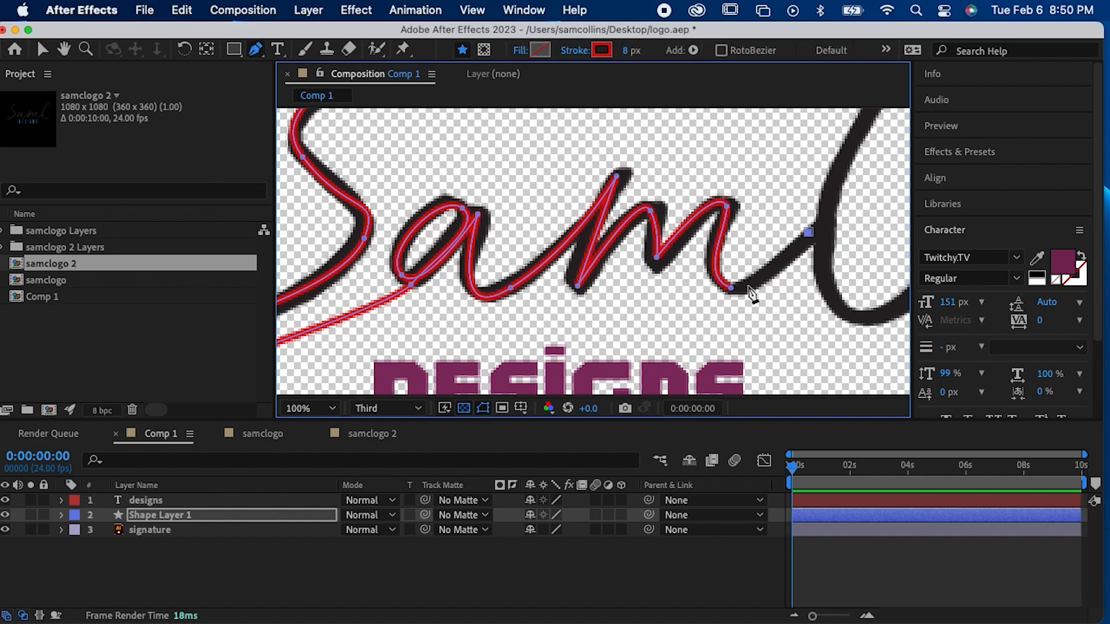
{"action": "key", "text": "super+z"}
{"action": "key", "text": "v"}
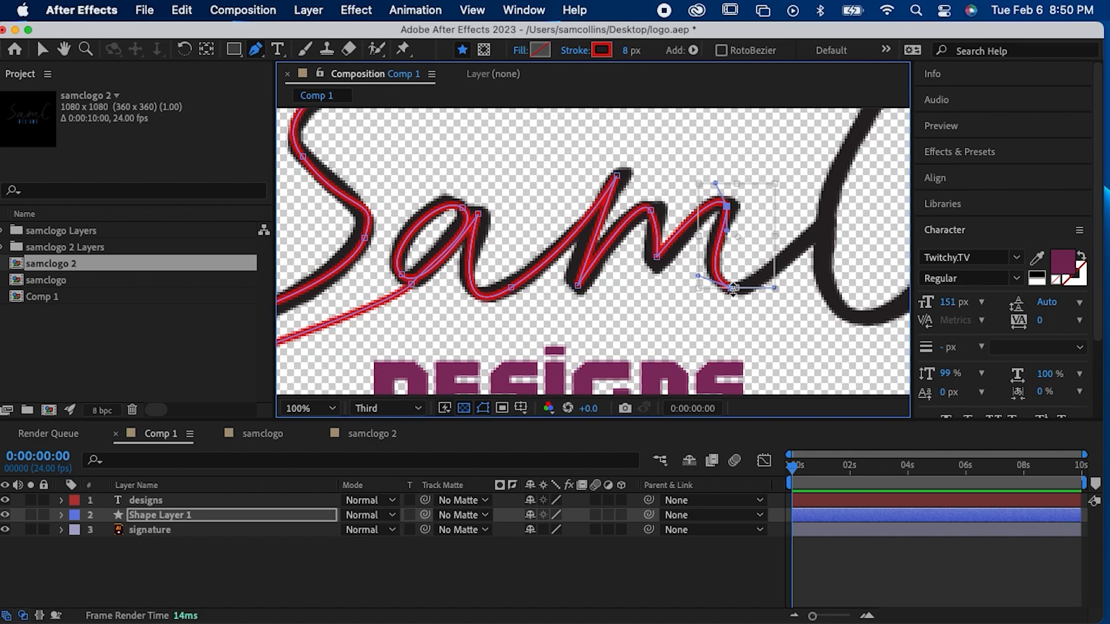
{"action": "left_click", "coordinate": [244, 49]}
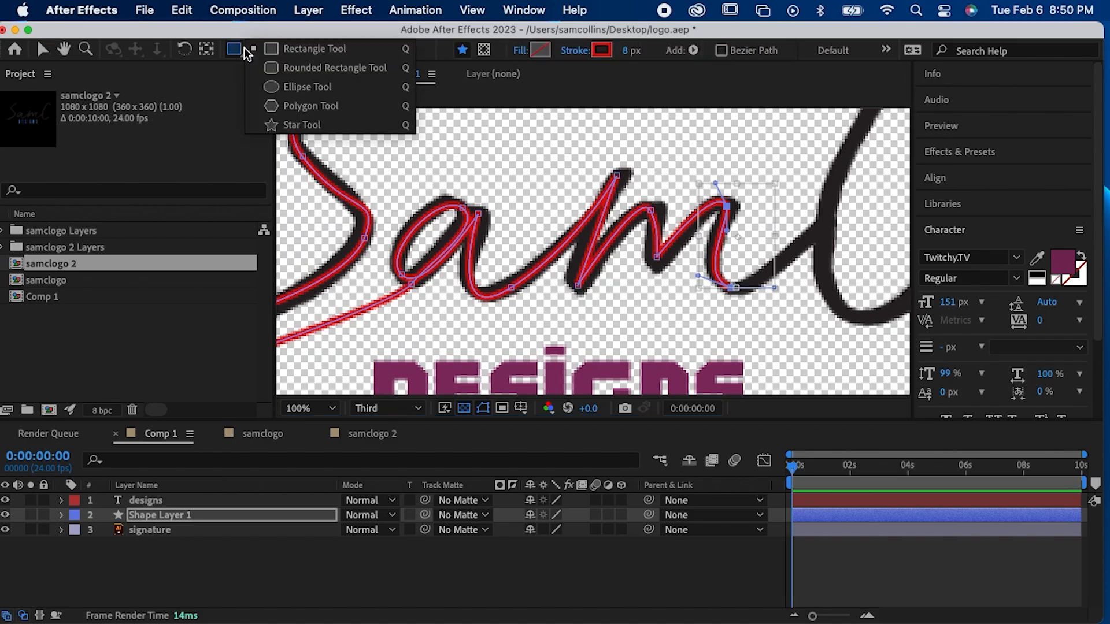
{"action": "left_click", "coordinate": [218, 109]}
{"action": "left_click", "coordinate": [263, 50]}
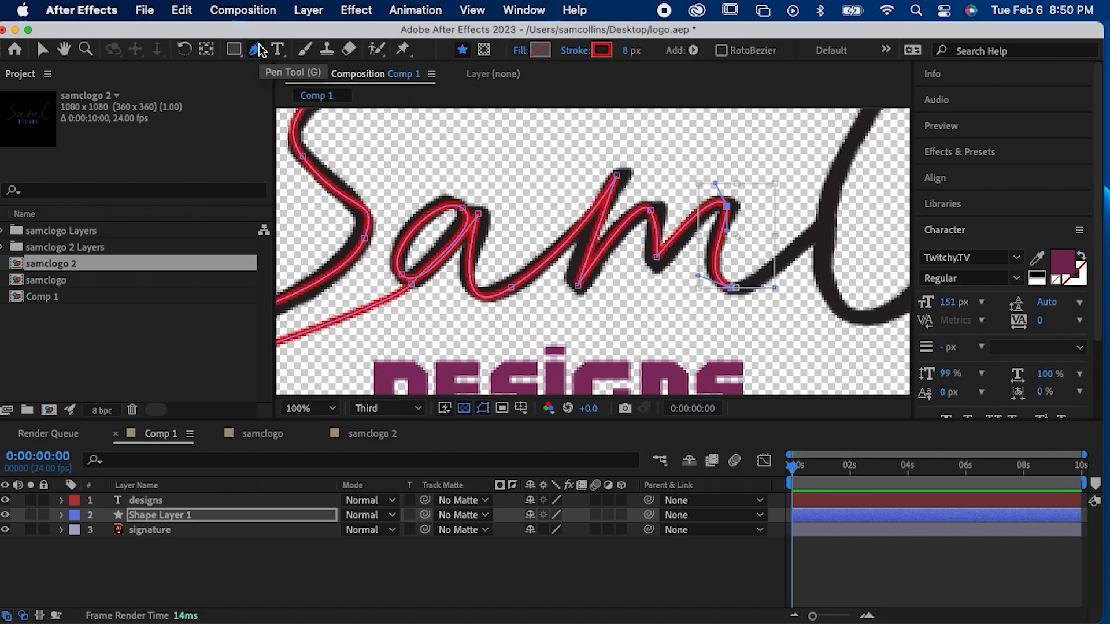
{"action": "left_click", "coordinate": [259, 46]}
{"action": "left_click", "coordinate": [292, 68]}
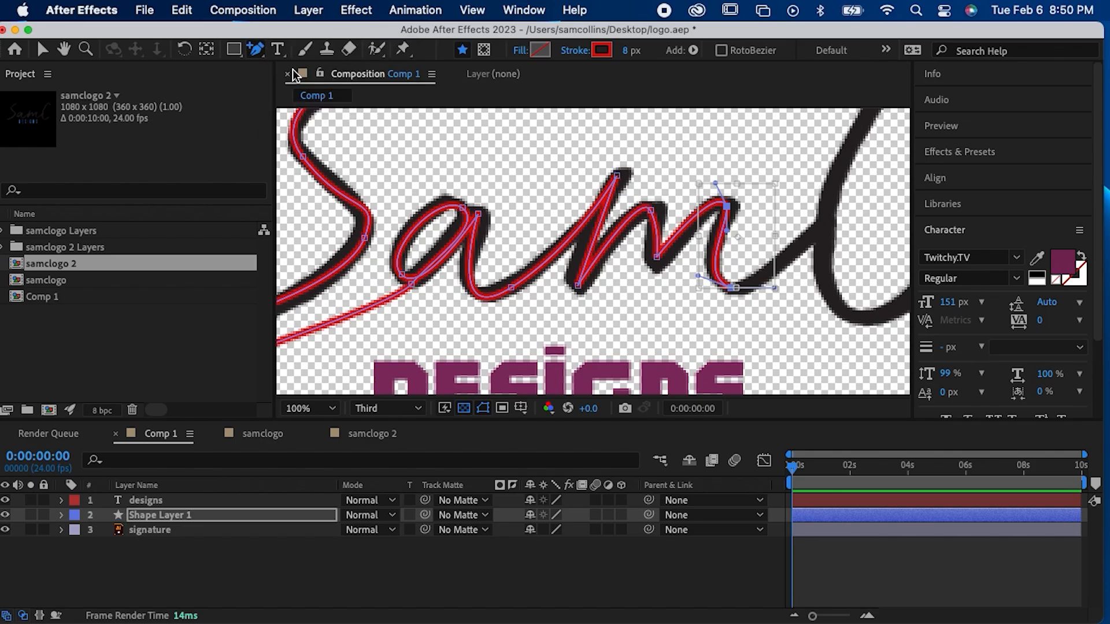
{"action": "left_click", "coordinate": [741, 266]}
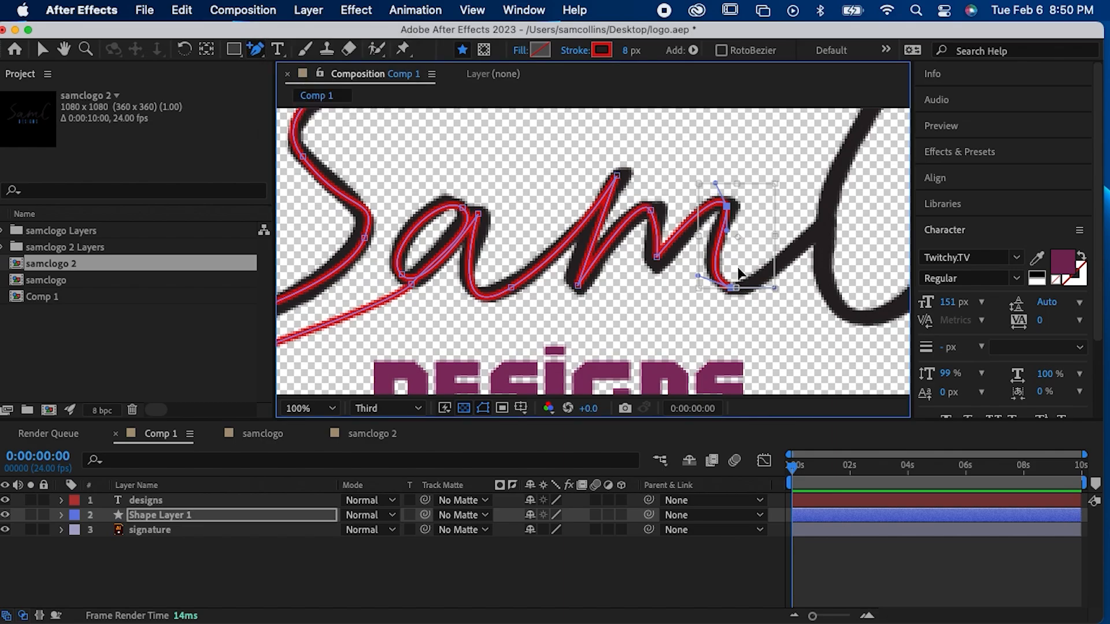
{"action": "key", "text": "v"}
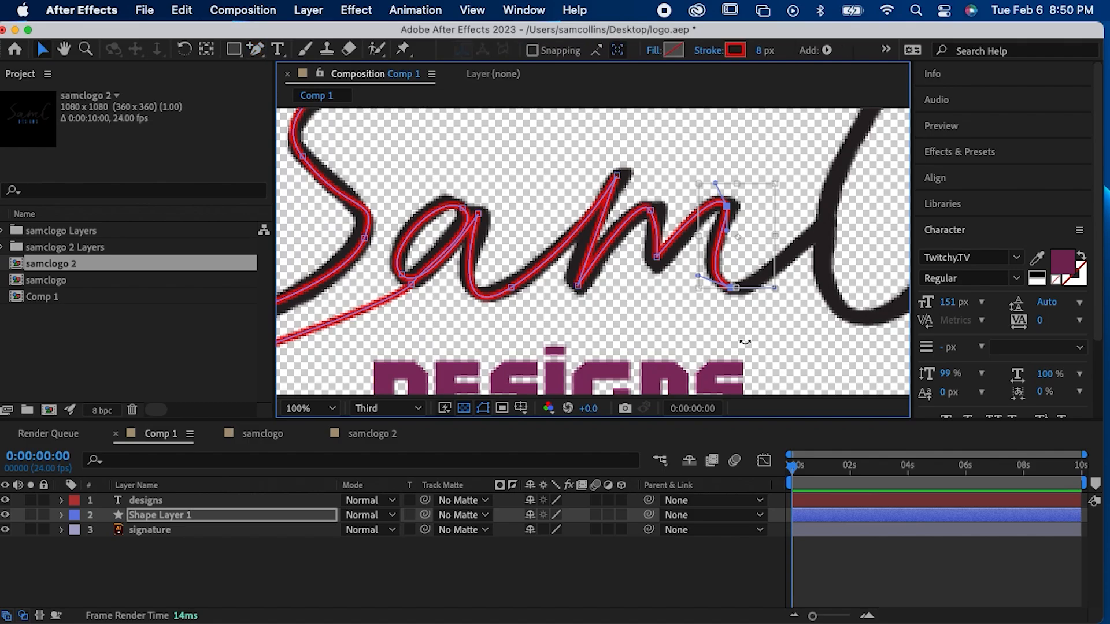
{"action": "left_click", "coordinate": [744, 342]}
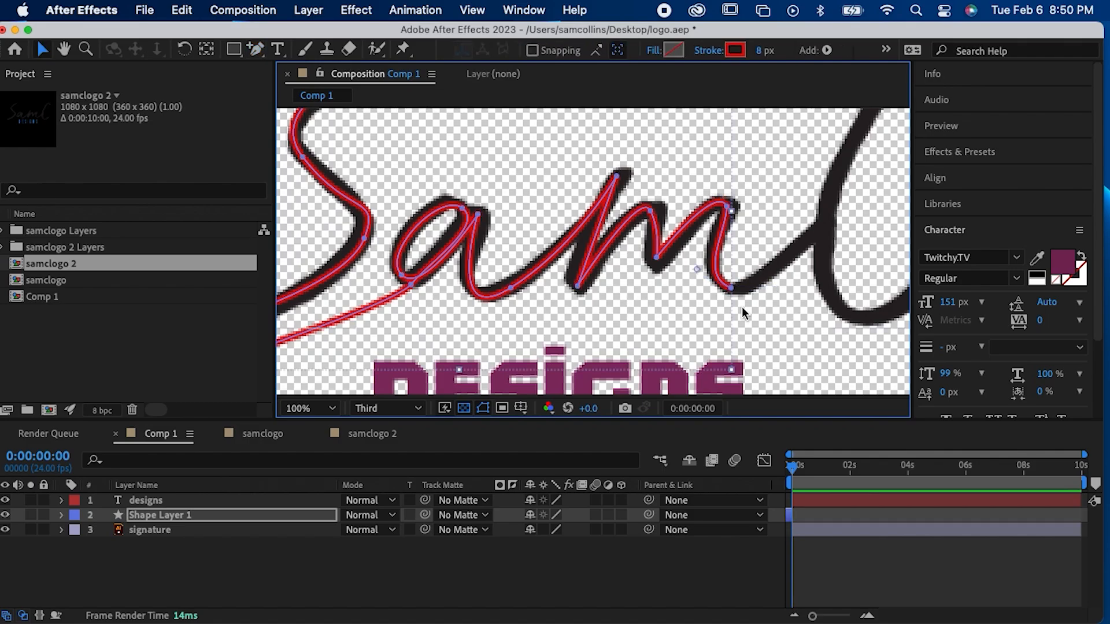
Step: Try again to connect the end point of the "m" to the stem of the "C", and undo the attempt
{"action": "key", "text": "g"}
{"action": "left_click", "coordinate": [732, 288], "text": "alt"}
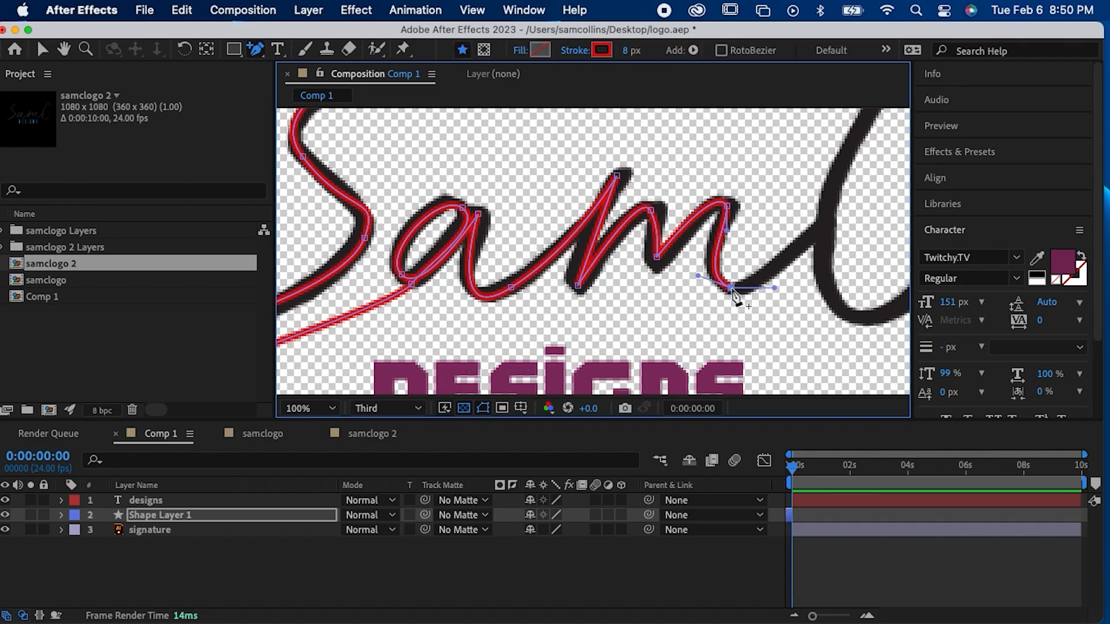
{"action": "left_click", "coordinate": [822, 226]}
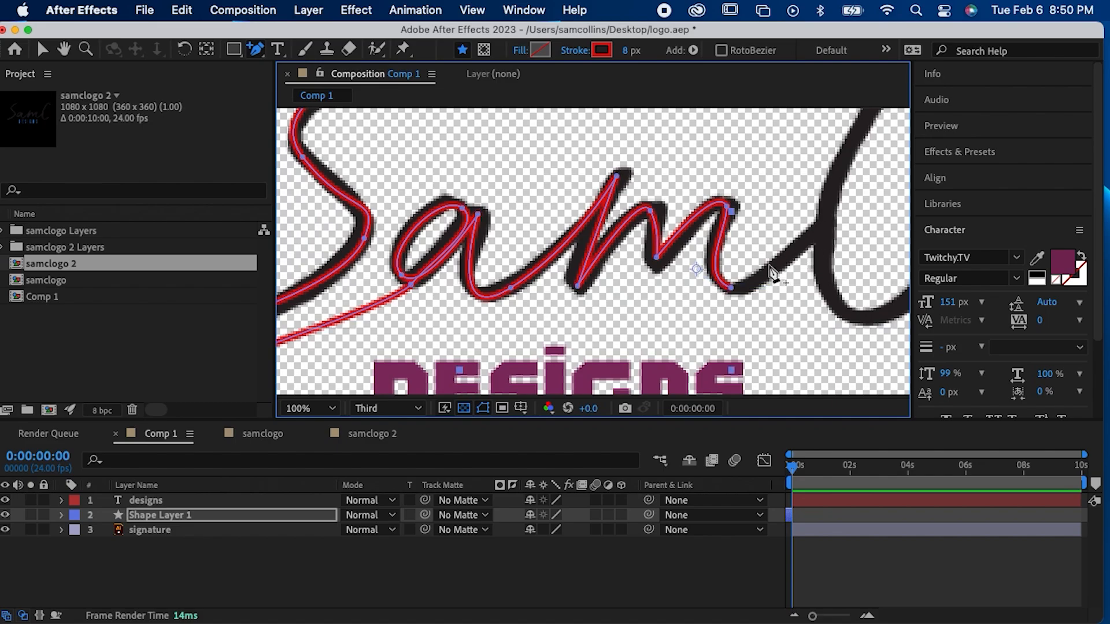
{"action": "left_click", "coordinate": [817, 224]}
{"action": "left_click", "coordinate": [817, 224]}
{"action": "key", "text": "super+z"}
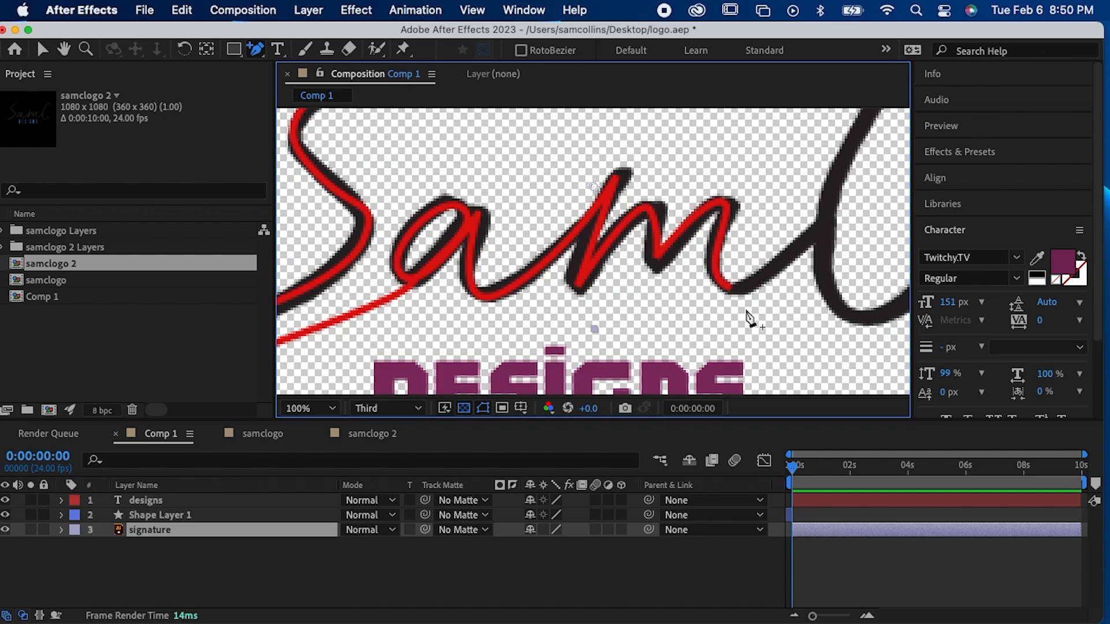
{"action": "key", "text": "v"}
{"action": "double_click", "coordinate": [725, 289]}
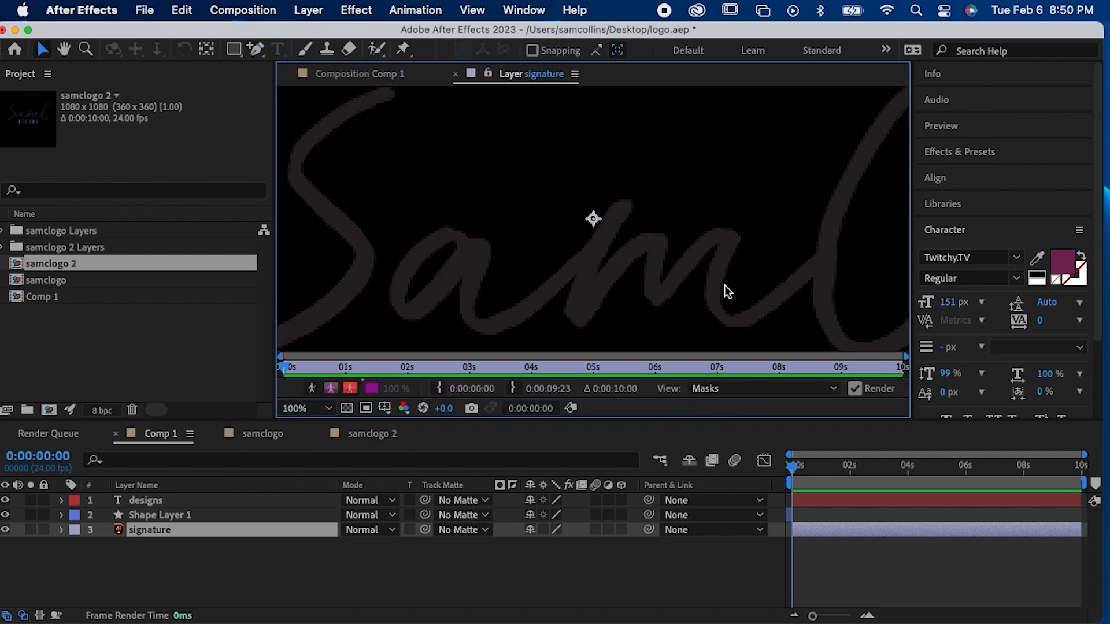
{"action": "left_click", "coordinate": [386, 75]}
{"action": "left_click_drag", "start_coordinate": [262, 52], "coordinate": [282, 73]}
{"action": "left_click", "coordinate": [304, 51]}
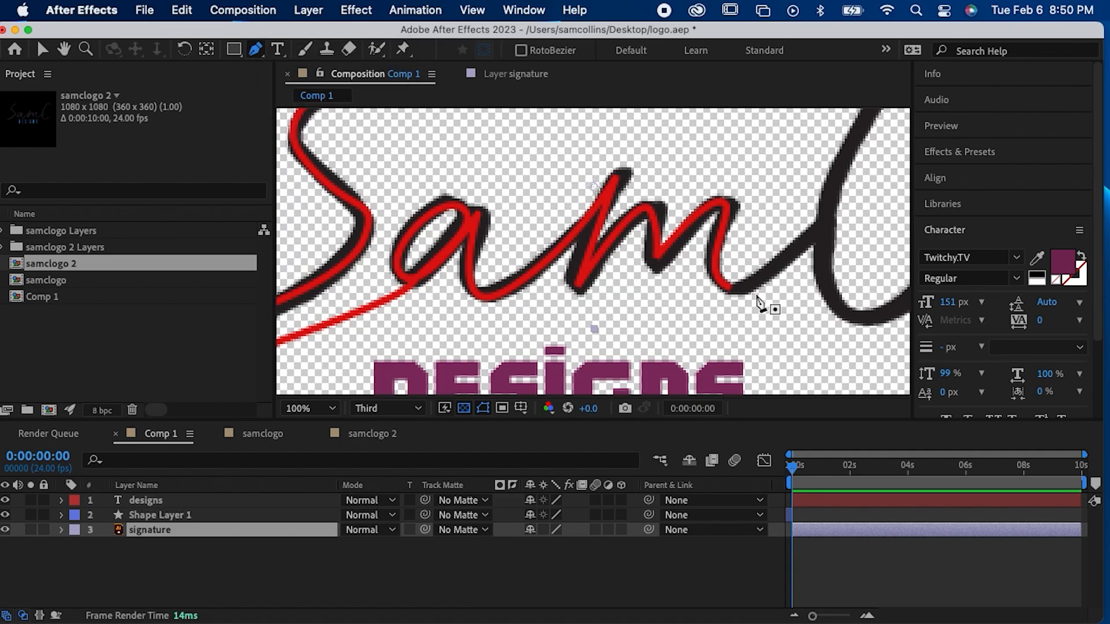
{"action": "key", "text": "v"}
{"action": "double_click", "coordinate": [720, 267]}
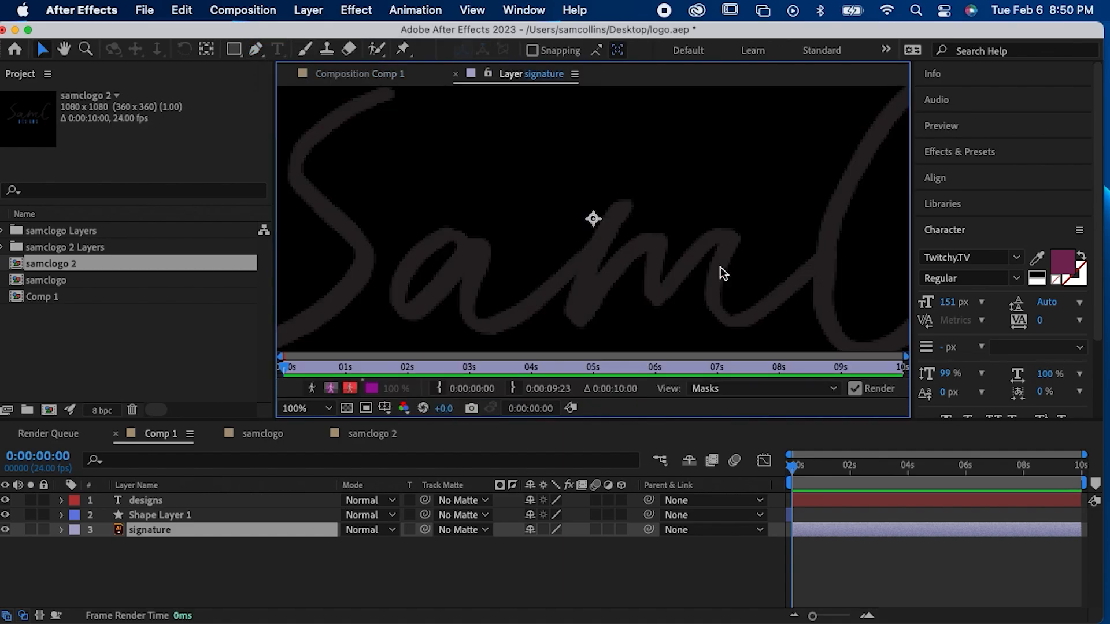
{"action": "left_click", "coordinate": [386, 76]}
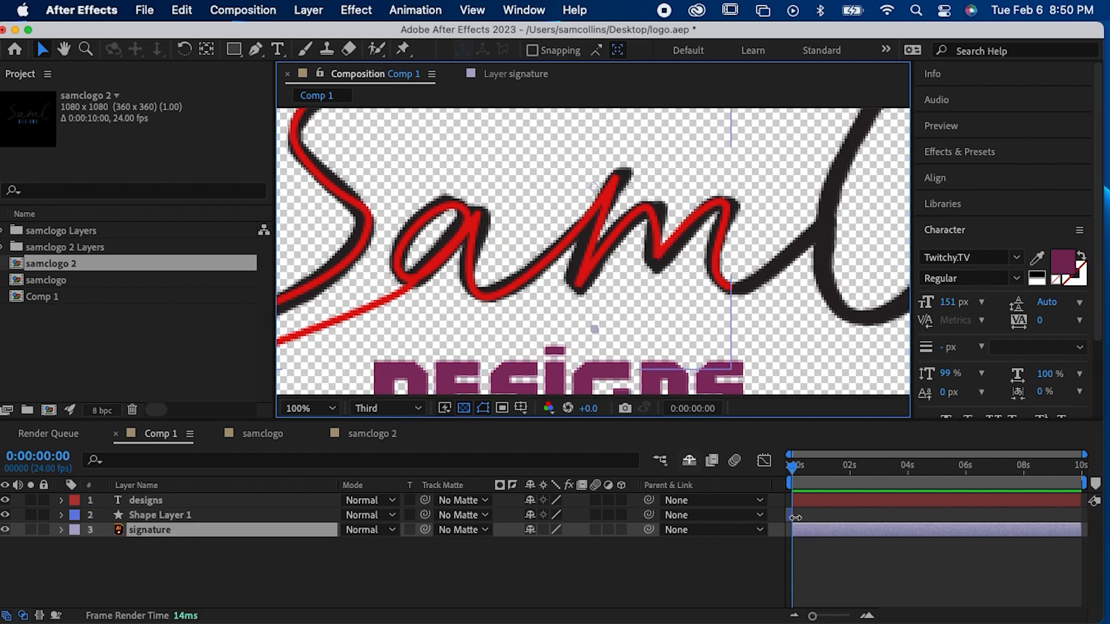
Step: Extend Shape Layer 1 to about 8 s and pick up the path's end point at the base of the "m" with the Pen tool
{"action": "left_click_drag", "start_coordinate": [795, 518], "coordinate": [989, 520]}
{"action": "left_click_drag", "start_coordinate": [877, 519], "coordinate": [920, 517]}
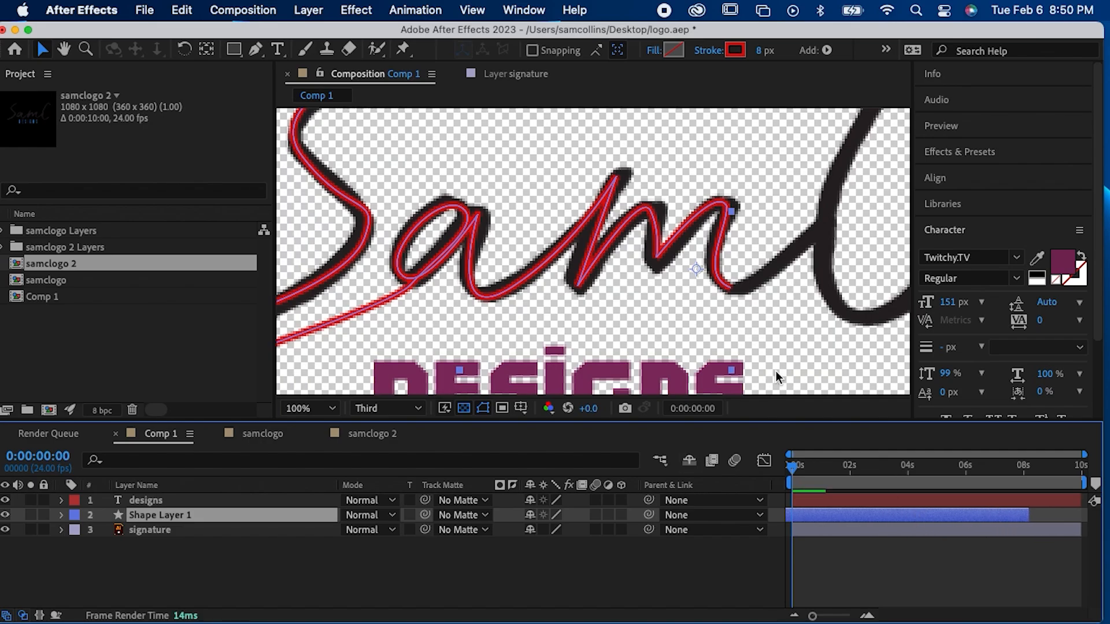
{"action": "key", "text": "g"}
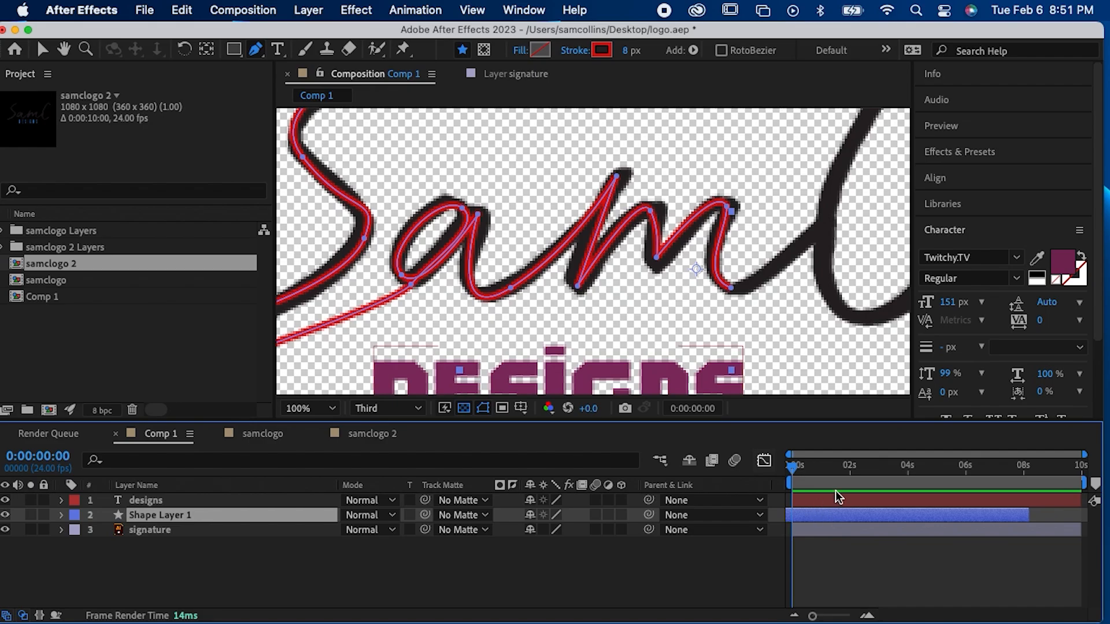
{"action": "left_click", "coordinate": [733, 287]}
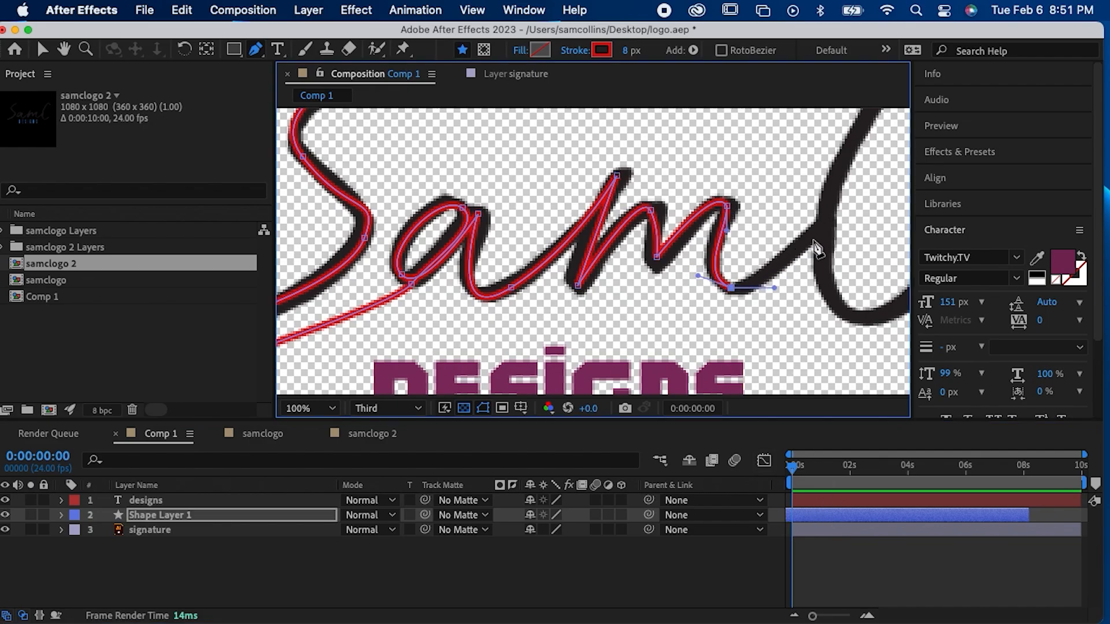
Step: Extend the path from the base of the "m" to the stem of the "C" and trace its upper curve to the tip
{"action": "left_click", "coordinate": [830, 225]}
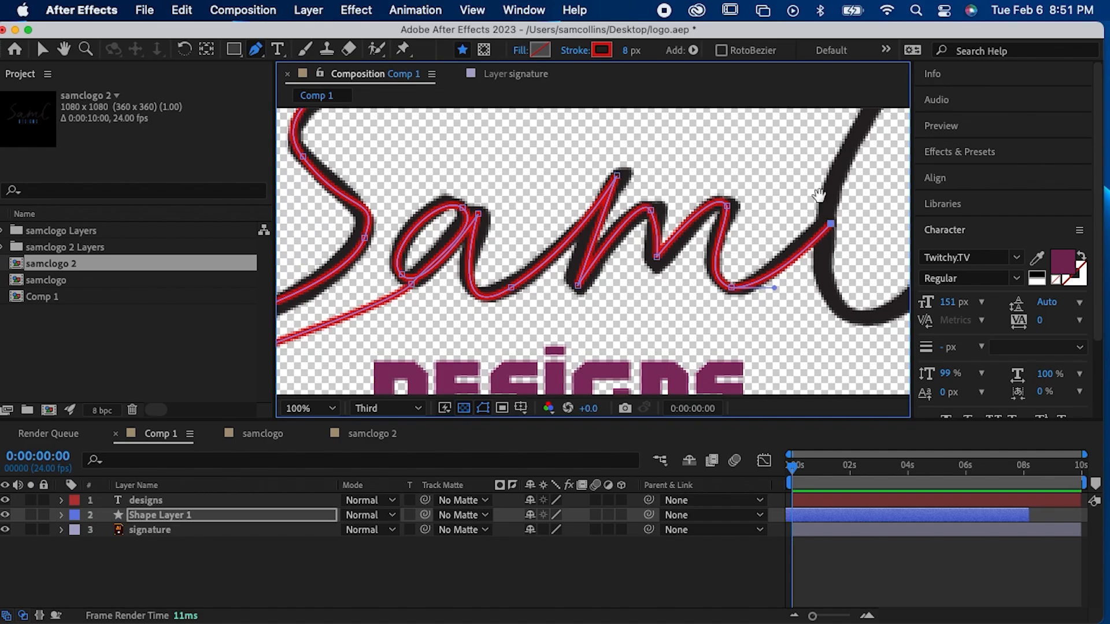
{"action": "key", "text": "h"}
{"action": "mouse_move", "coordinate": [823, 182]}
{"action": "left_mouse_down"}
{"action": "mouse_move", "coordinate": [670, 347]}
{"action": "mouse_move", "coordinate": [674, 299]}
{"action": "mouse_move", "coordinate": [716, 227]}
{"action": "mouse_move", "coordinate": [701, 250]}
{"action": "left_mouse_up"}
{"action": "key", "text": "g"}
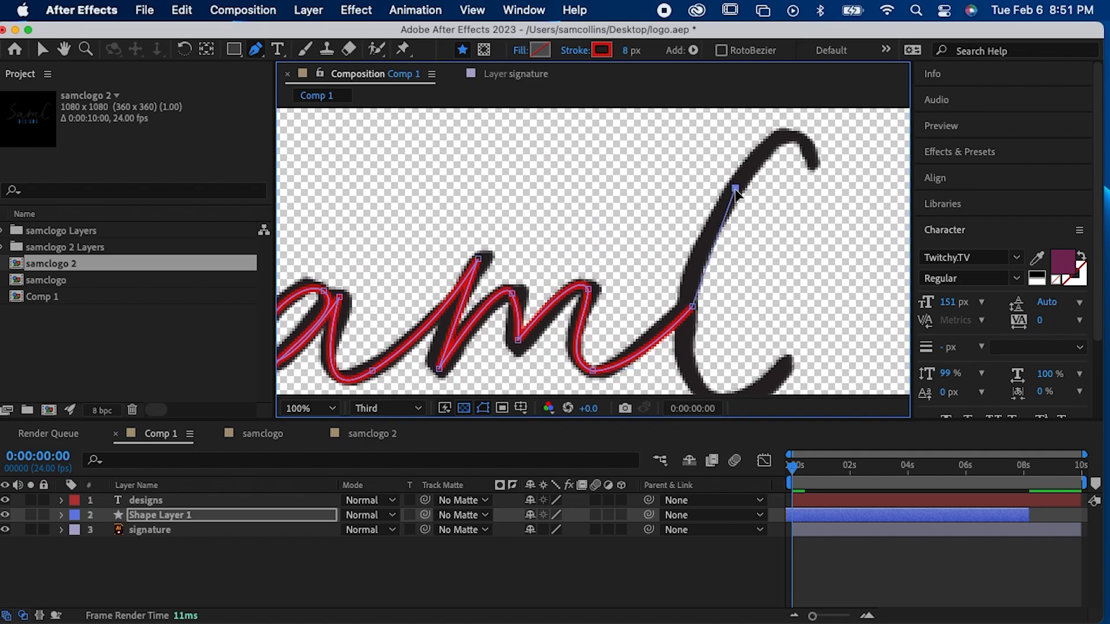
{"action": "left_click_drag", "start_coordinate": [725, 203], "coordinate": [752, 184]}
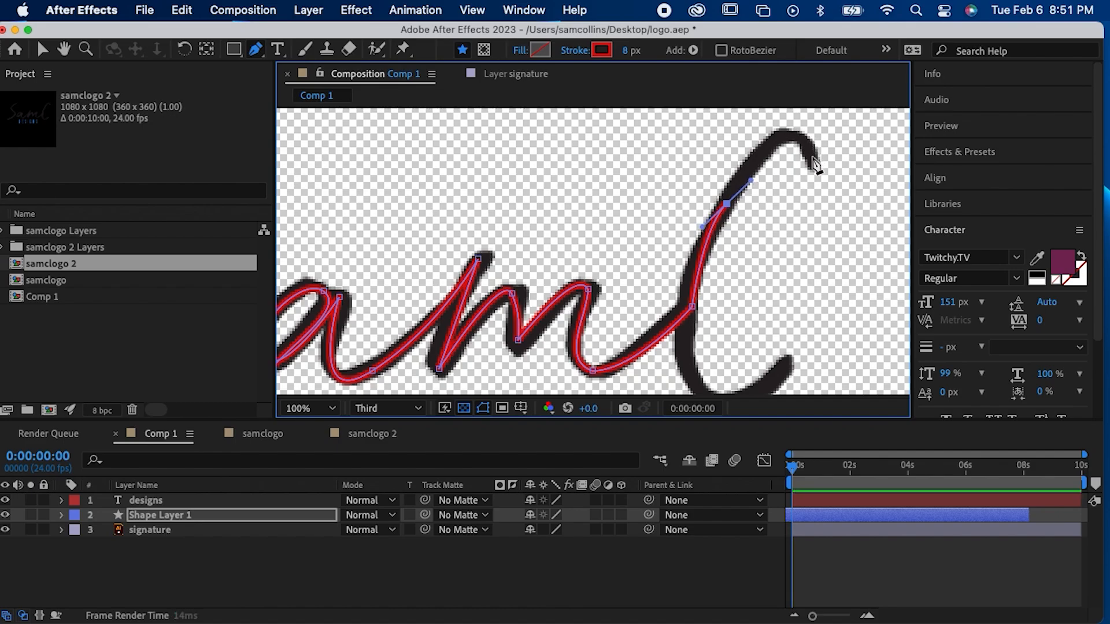
{"action": "left_click_drag", "start_coordinate": [811, 156], "coordinate": [828, 219]}
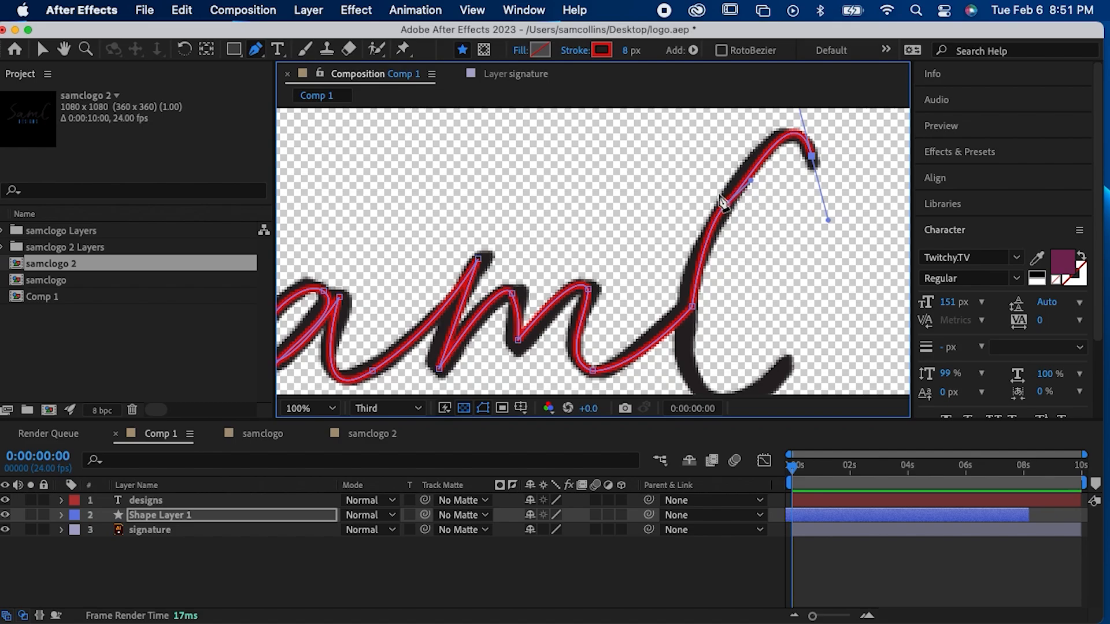
Step: Loop the path outside the tip of the "C", bring it back down the stem and trace the bottom curve past its lower end
{"action": "left_click", "coordinate": [675, 230]}
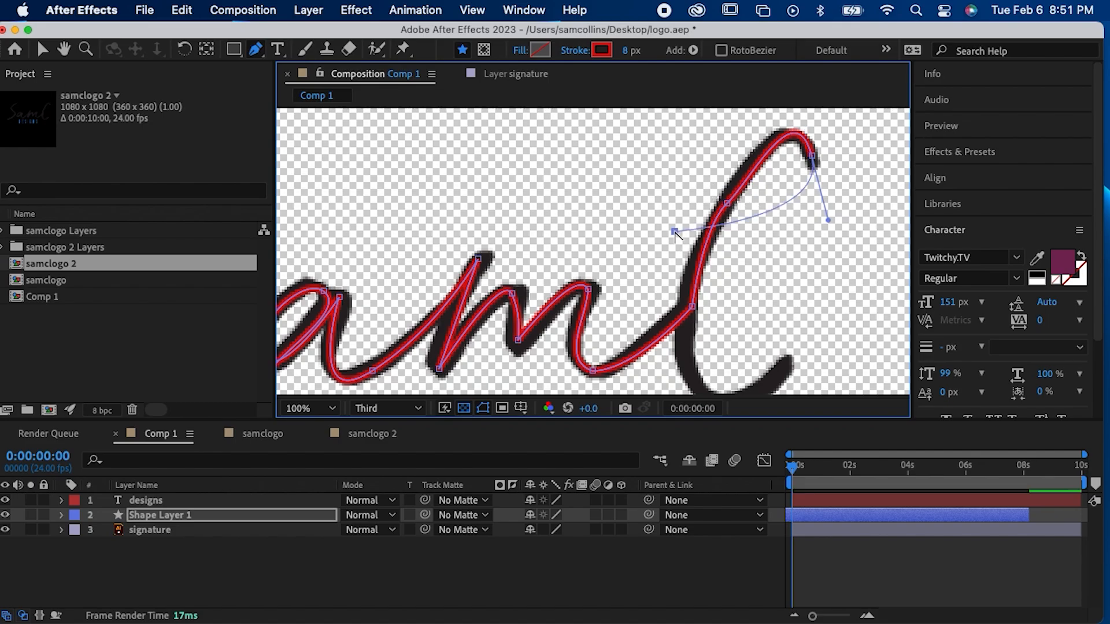
{"action": "key", "text": "super+z"}
{"action": "left_click_drag", "start_coordinate": [825, 129], "coordinate": [759, 105]}
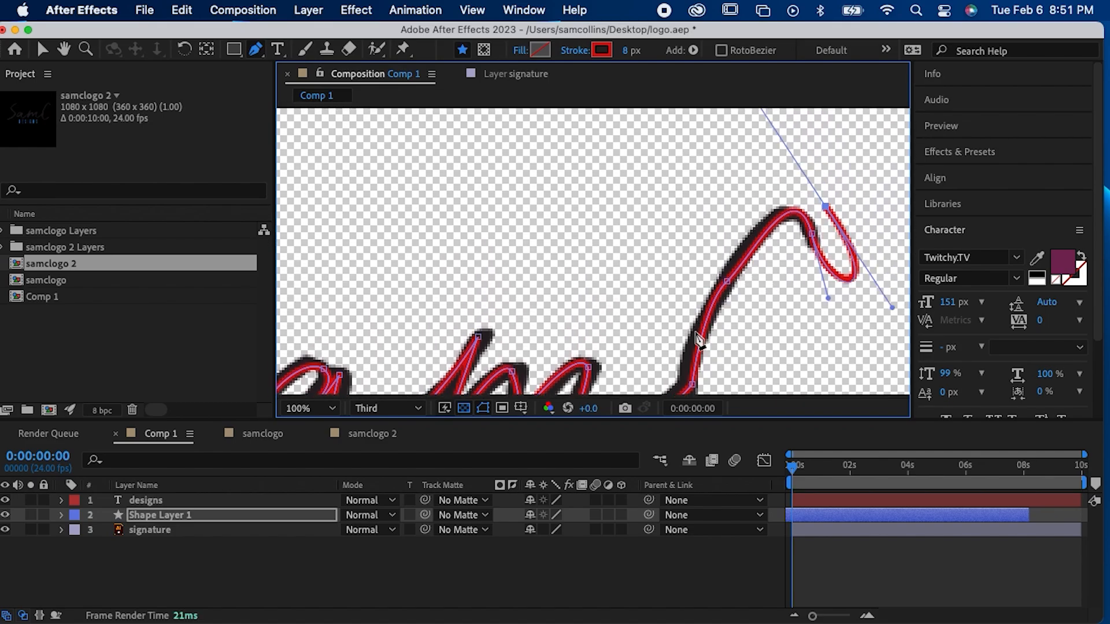
{"action": "mouse_move", "coordinate": [710, 214]}
{"action": "left_mouse_down"}
{"action": "mouse_move", "coordinate": [692, 289]}
{"action": "mouse_move", "coordinate": [690, 195]}
{"action": "left_mouse_up"}
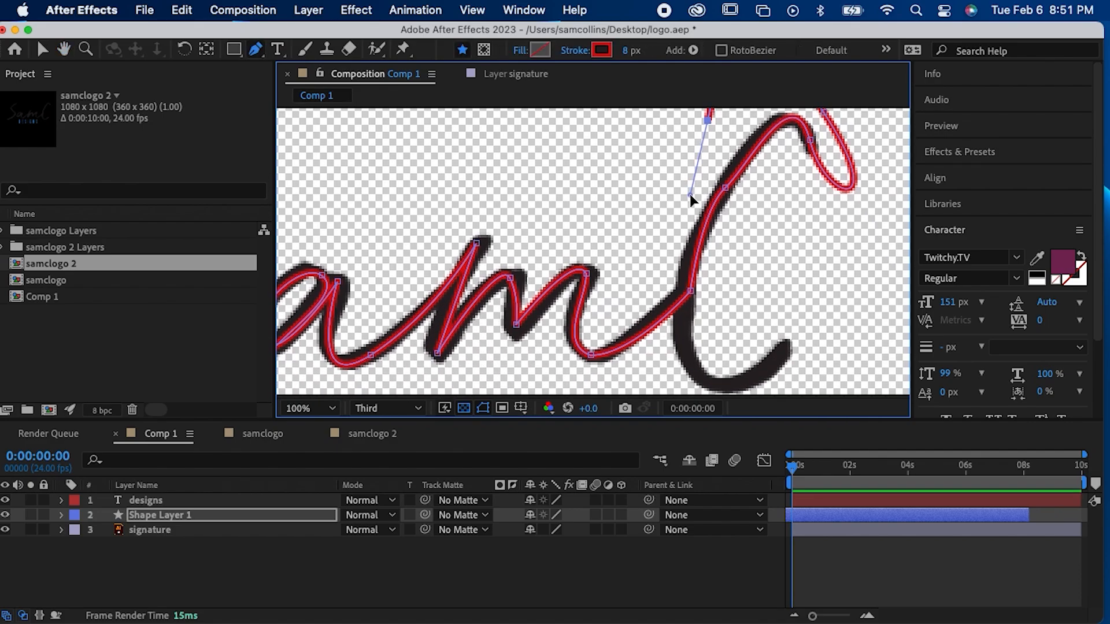
{"action": "left_click_drag", "start_coordinate": [718, 382], "coordinate": [775, 373]}
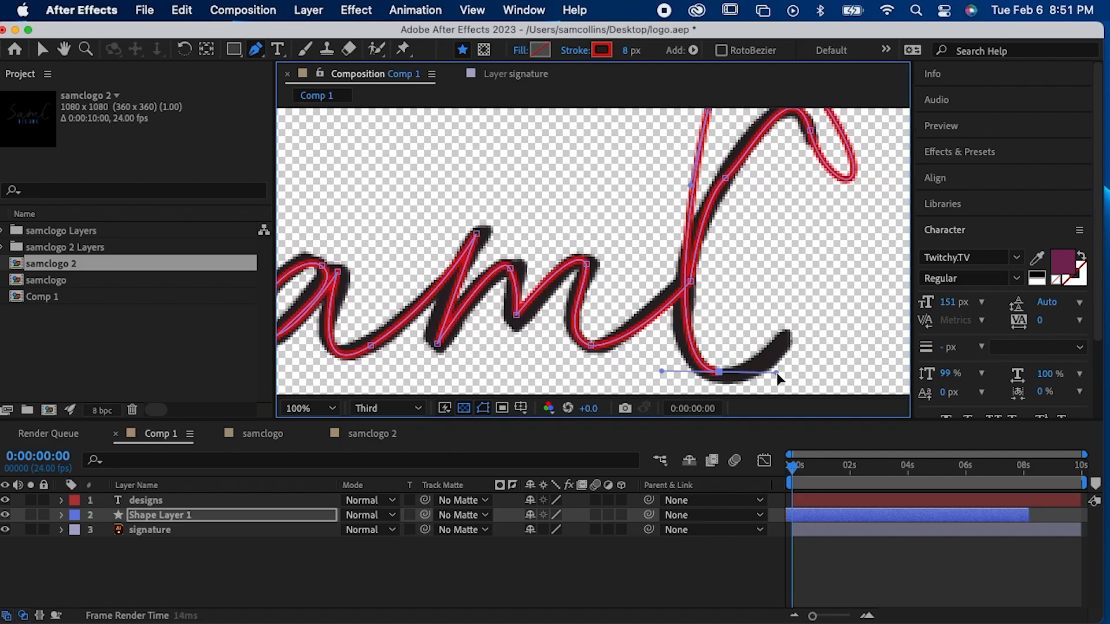
{"action": "left_click_drag", "start_coordinate": [809, 278], "coordinate": [803, 254]}
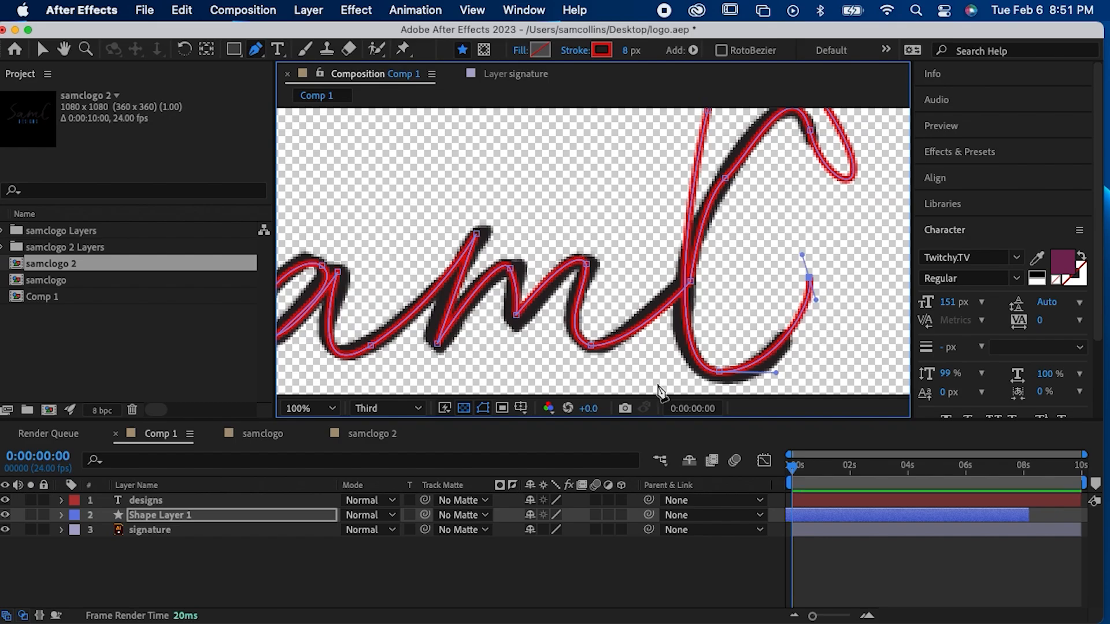
Step: Set the stroke width of Shape Layer 1 to 36 px so the traced path covers the signature
{"action": "left_click", "coordinate": [820, 515]}
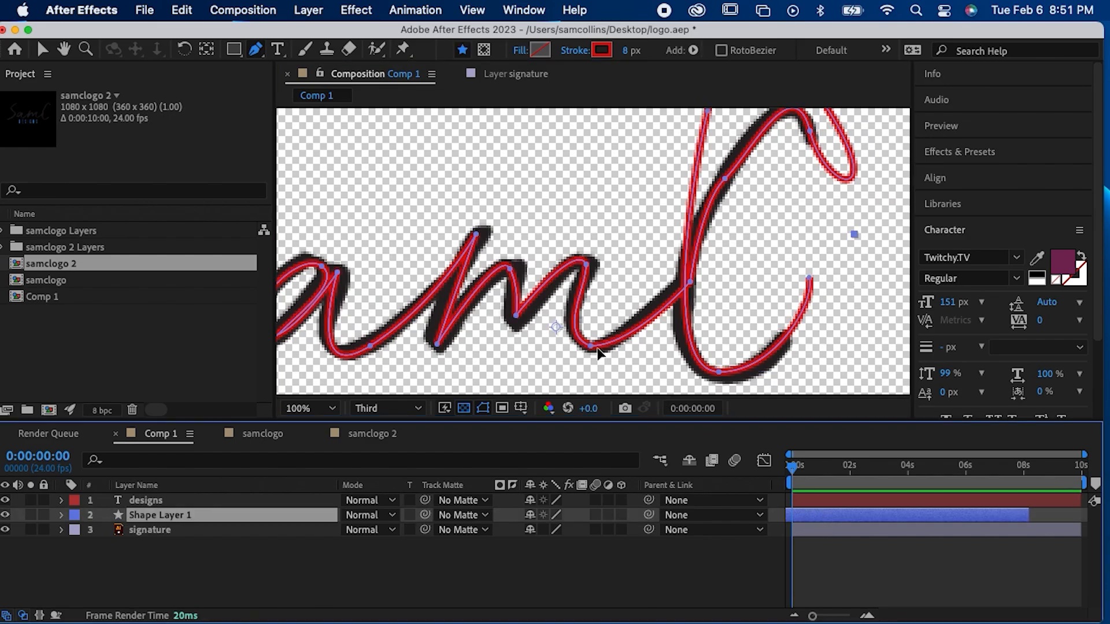
{"action": "key", "text": "z"}
{"action": "left_click", "coordinate": [568, 246], "text": "alt"}
{"action": "key", "text": "g"}
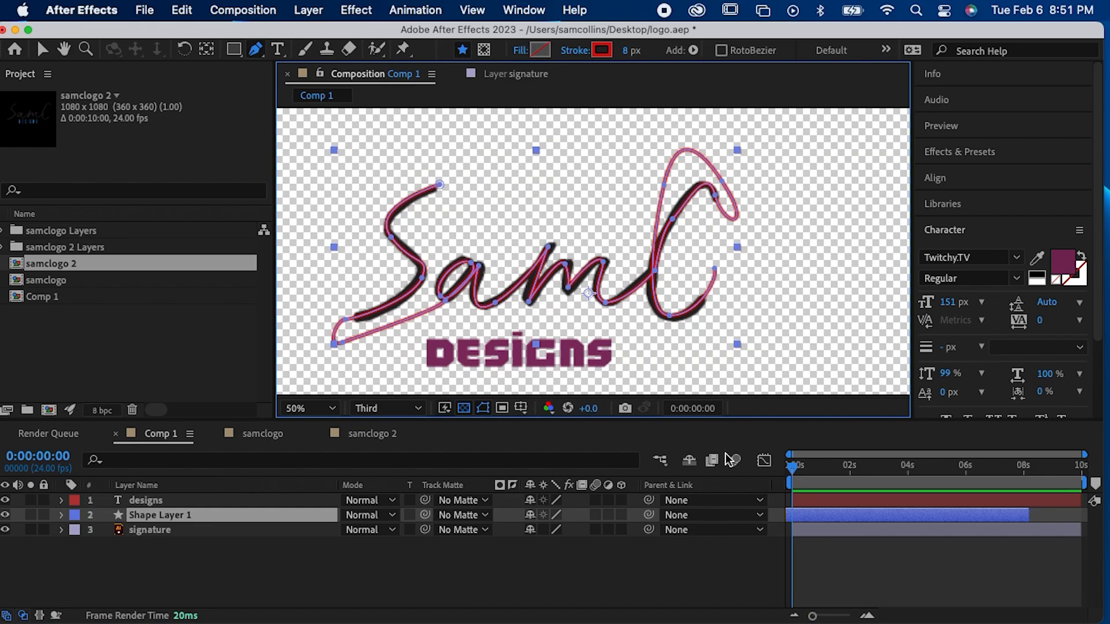
{"action": "left_click", "coordinate": [872, 579]}
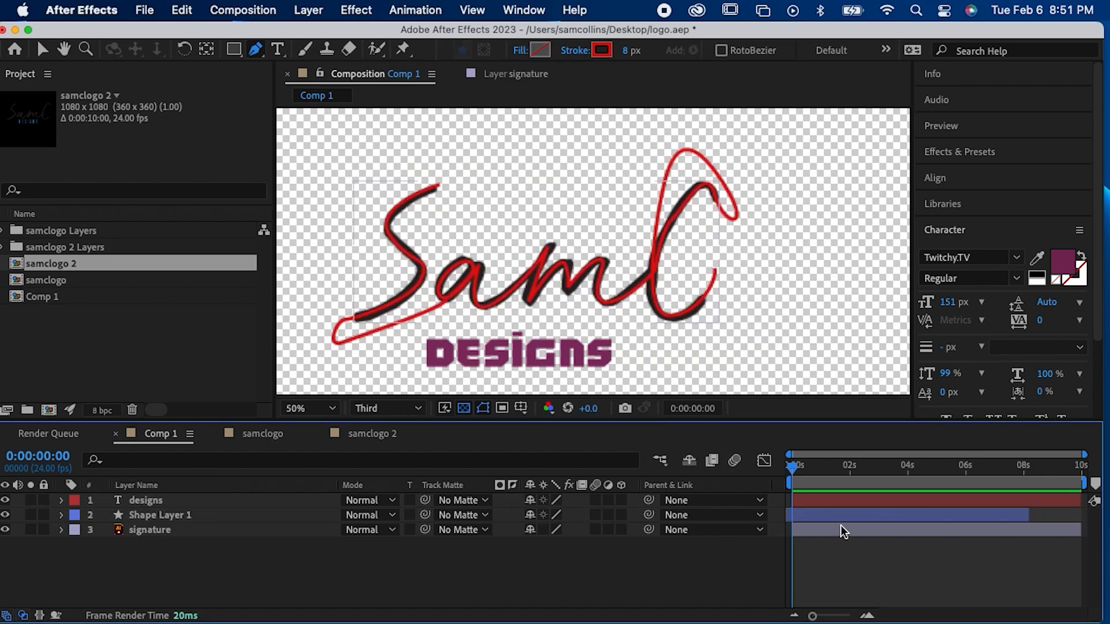
{"action": "left_click", "coordinate": [806, 514]}
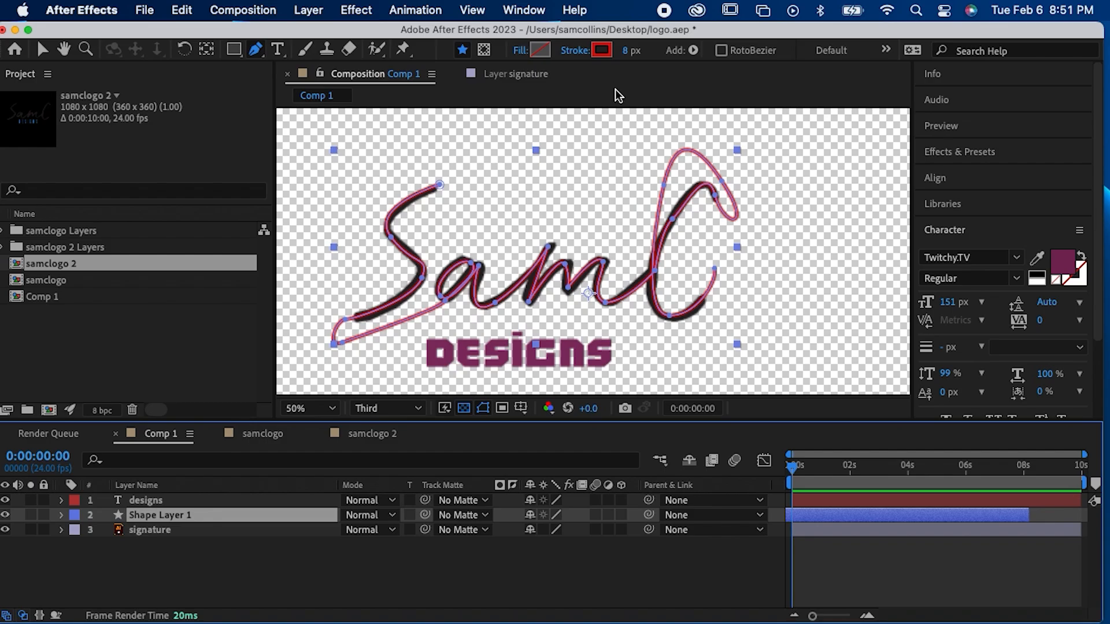
{"action": "left_click_drag", "start_coordinate": [630, 53], "coordinate": [657, 62]}
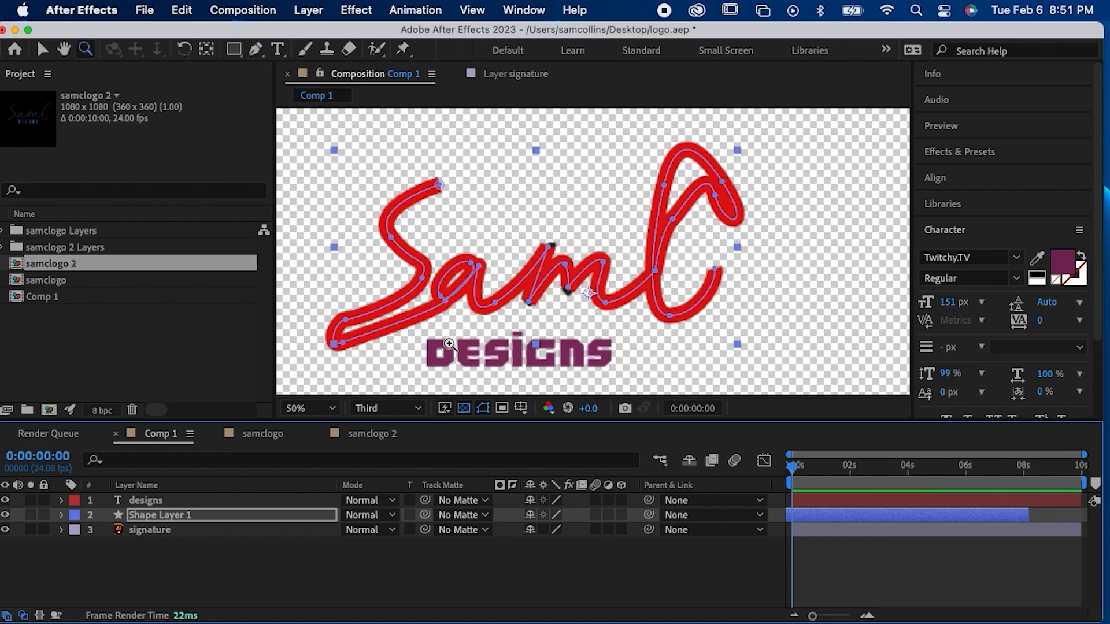
Step: Move the path points at the tip, inner valley and lower left end of the "m" outward to cover the lettering, and reselect Shape Layer 1
{"action": "scroll", "coordinate": [573, 289], "scroll_direction": "up", "scroll_amount": 2}
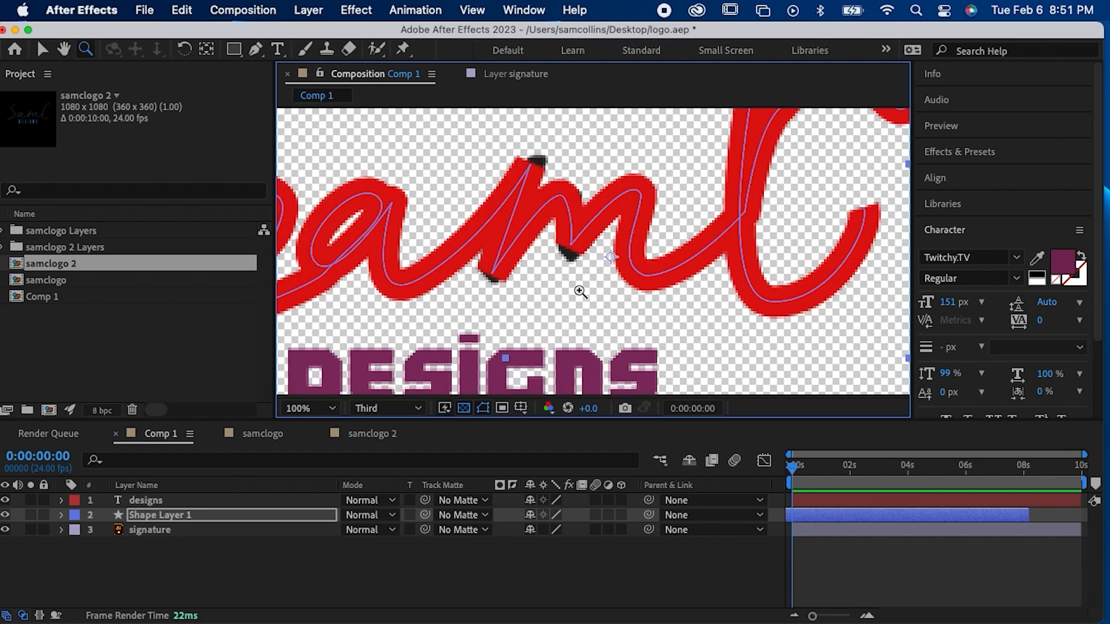
{"action": "left_click", "coordinate": [571, 246], "text": "super"}
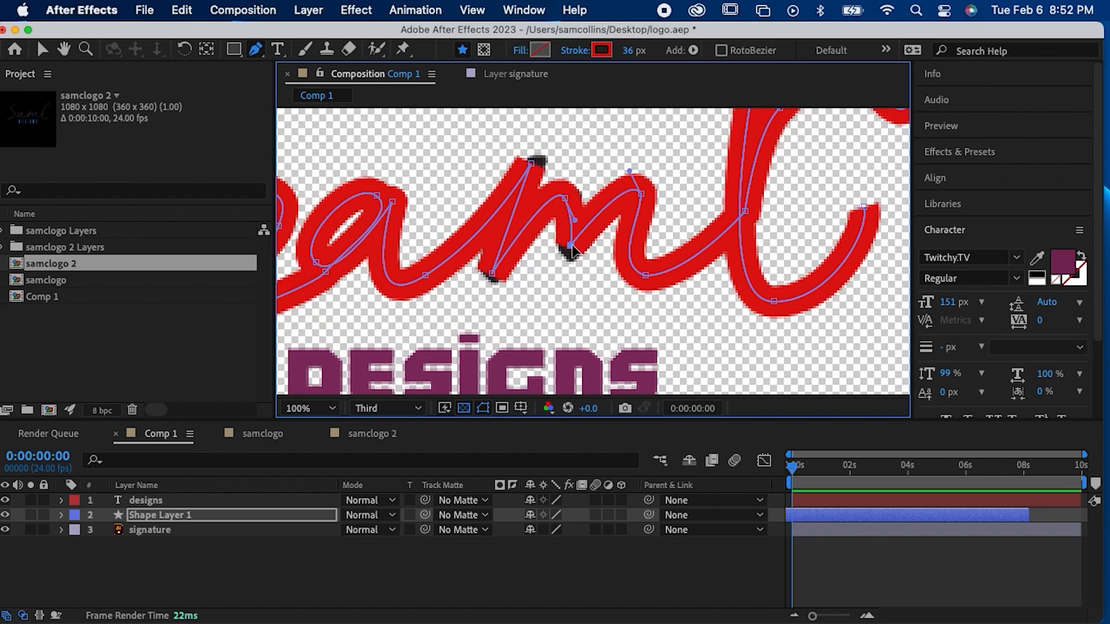
{"action": "left_click_drag", "start_coordinate": [571, 246], "coordinate": [569, 258]}
{"action": "left_click", "coordinate": [531, 163], "text": "super"}
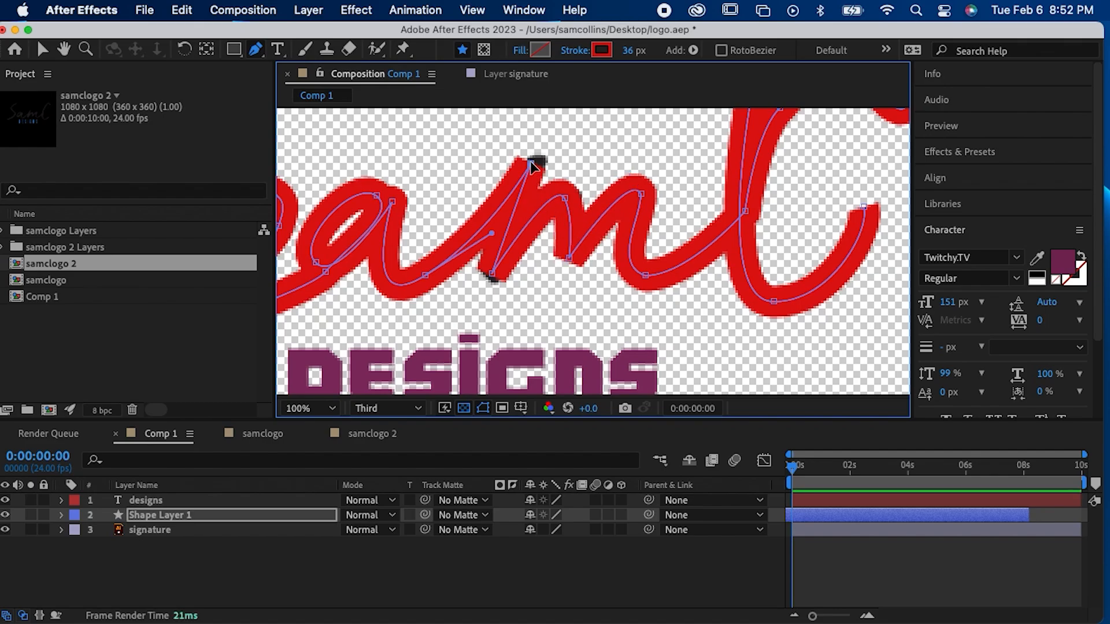
{"action": "left_click_drag", "start_coordinate": [529, 161], "coordinate": [543, 148]}
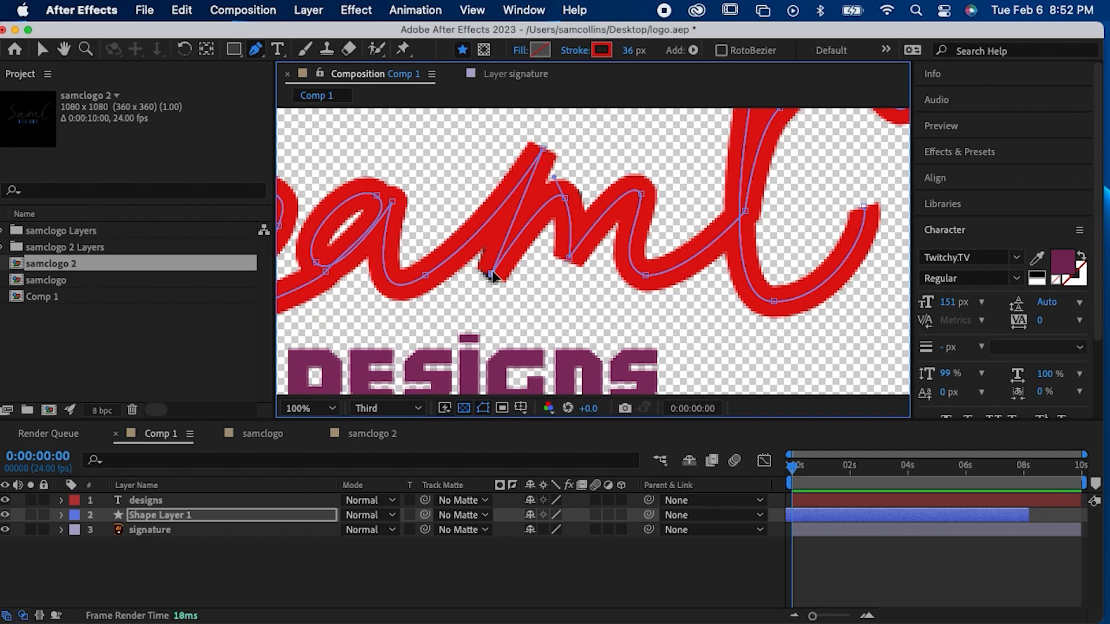
{"action": "left_click_drag", "start_coordinate": [493, 276], "coordinate": [484, 284]}
{"action": "key", "text": "z"}
{"action": "left_click", "coordinate": [645, 264], "text": "alt"}
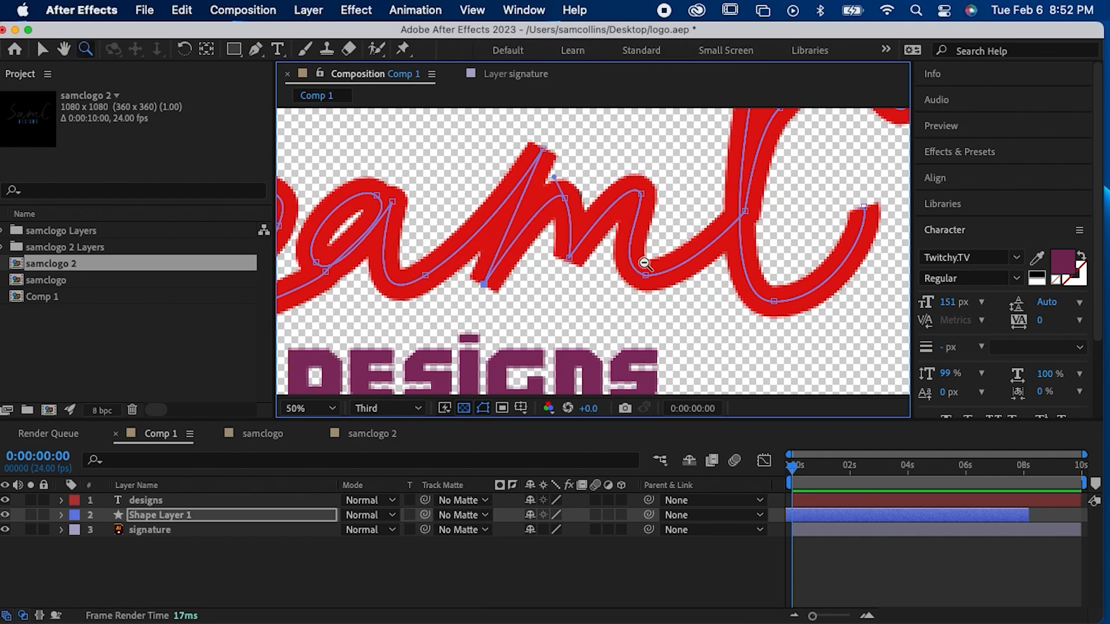
{"action": "key", "text": "g"}
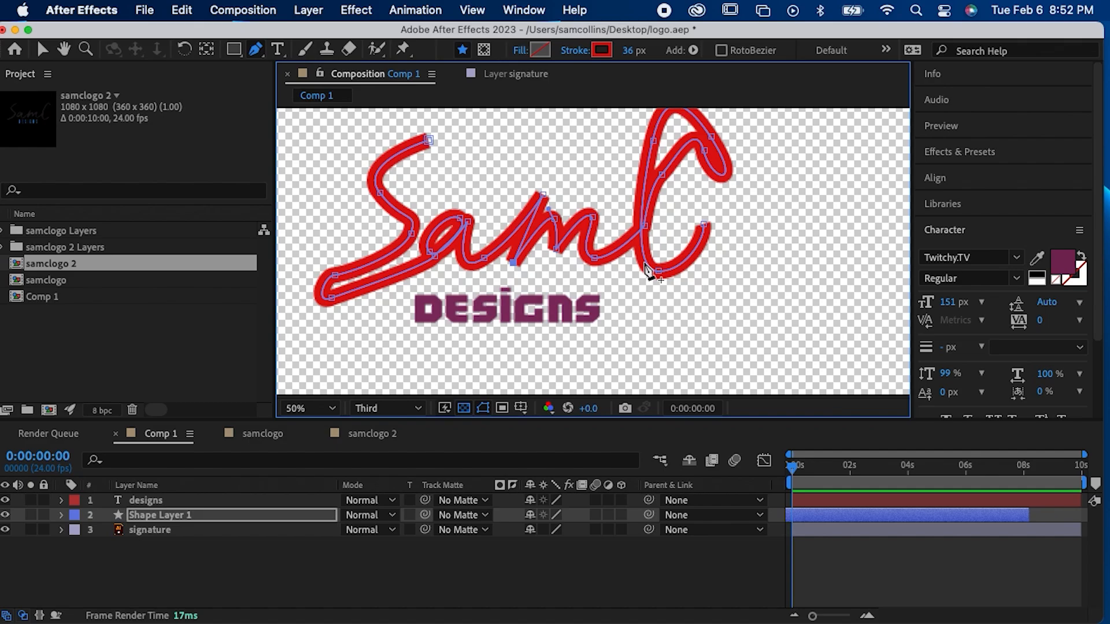
{"action": "left_click", "coordinate": [885, 532]}
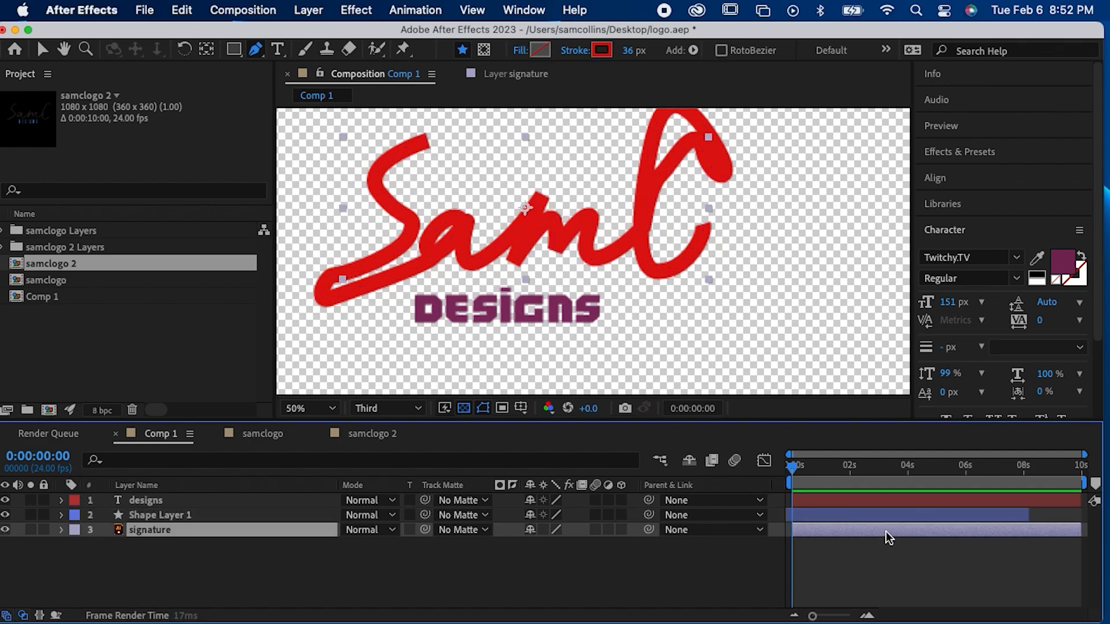
{"action": "left_click", "coordinate": [886, 516]}
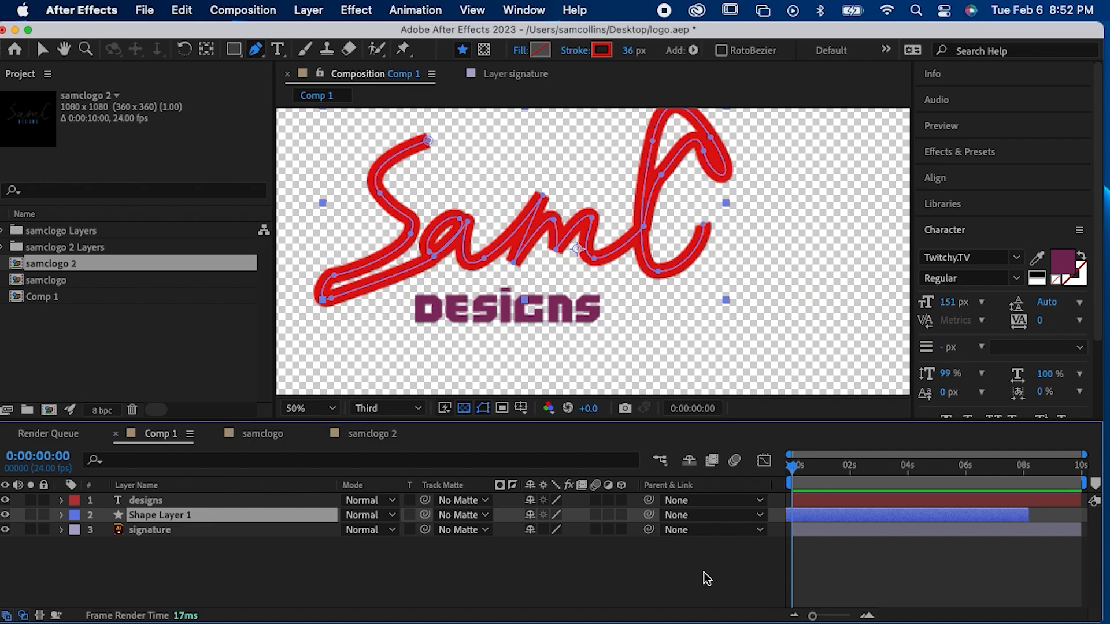
Step: Add a Trim Paths operator to Shape Layer 1
{"action": "left_click", "coordinate": [62, 516]}
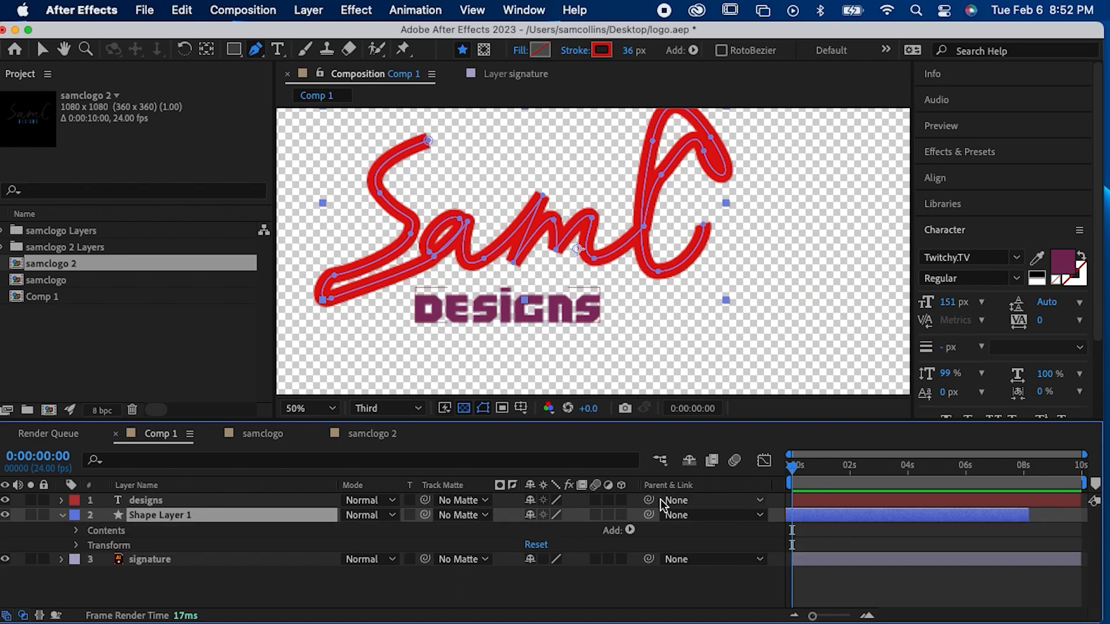
{"action": "left_click", "coordinate": [631, 530]}
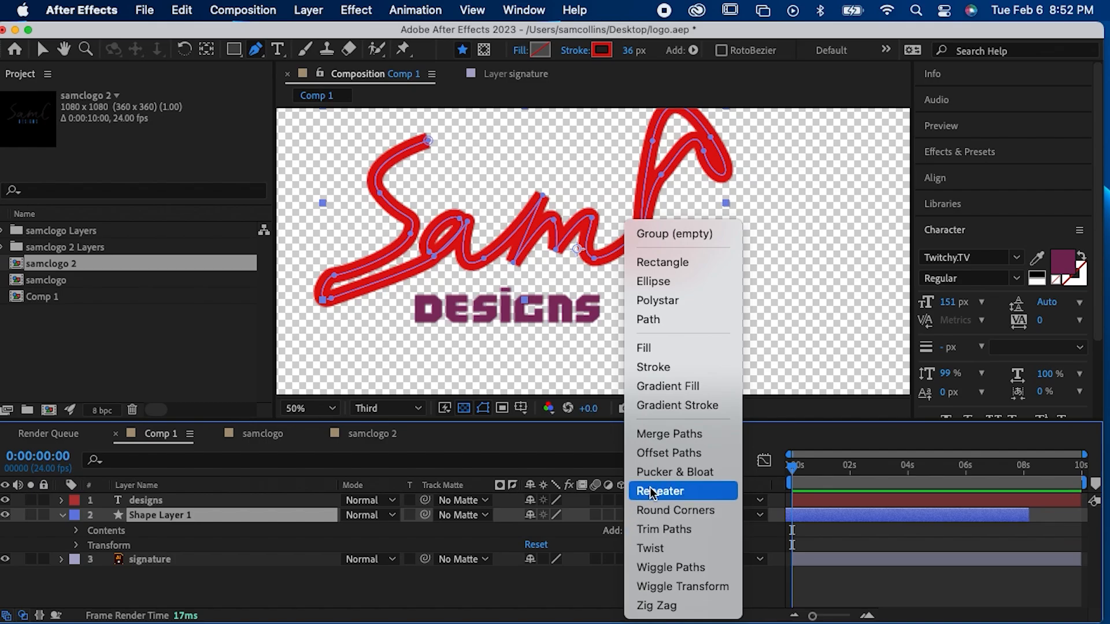
{"action": "left_click", "coordinate": [665, 530]}
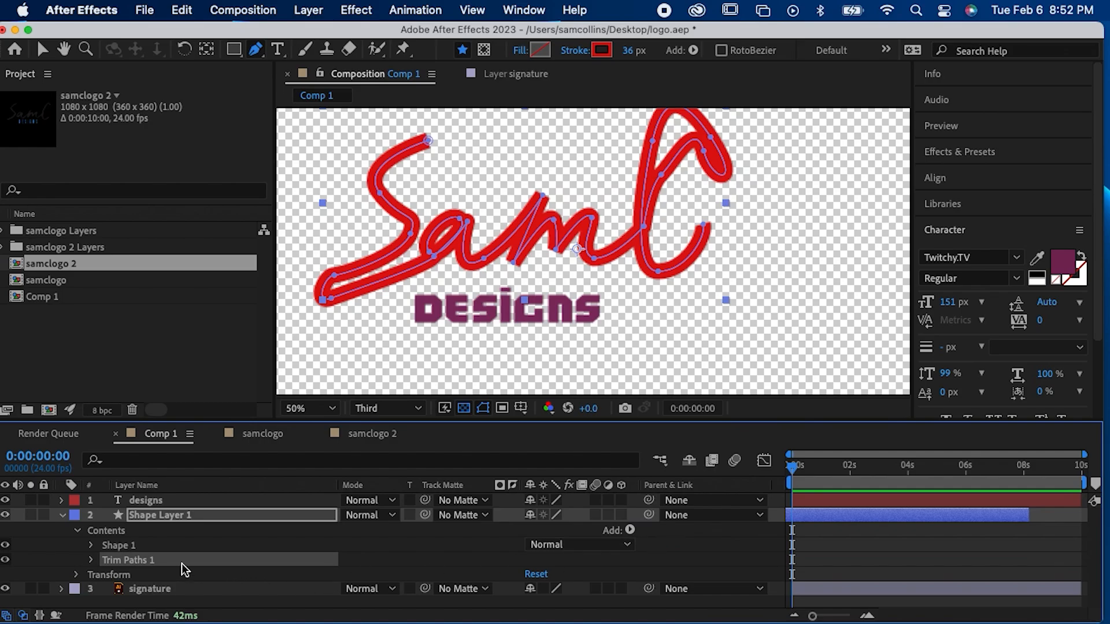
Step: Set the Trim Paths End value to 0% and enable keyframing for it at 0:00:00:00
{"action": "left_click", "coordinate": [92, 560]}
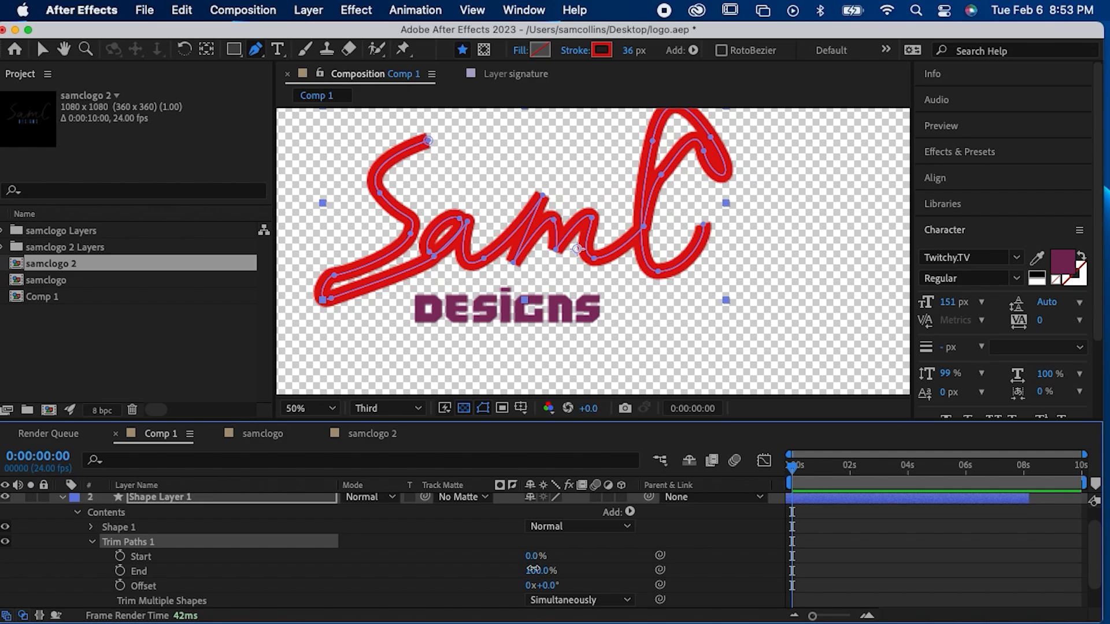
{"action": "mouse_move", "coordinate": [538, 571]}
{"action": "left_mouse_down"}
{"action": "mouse_move", "coordinate": [462, 578]}
{"action": "mouse_move", "coordinate": [560, 587]}
{"action": "mouse_move", "coordinate": [469, 584]}
{"action": "left_mouse_up"}
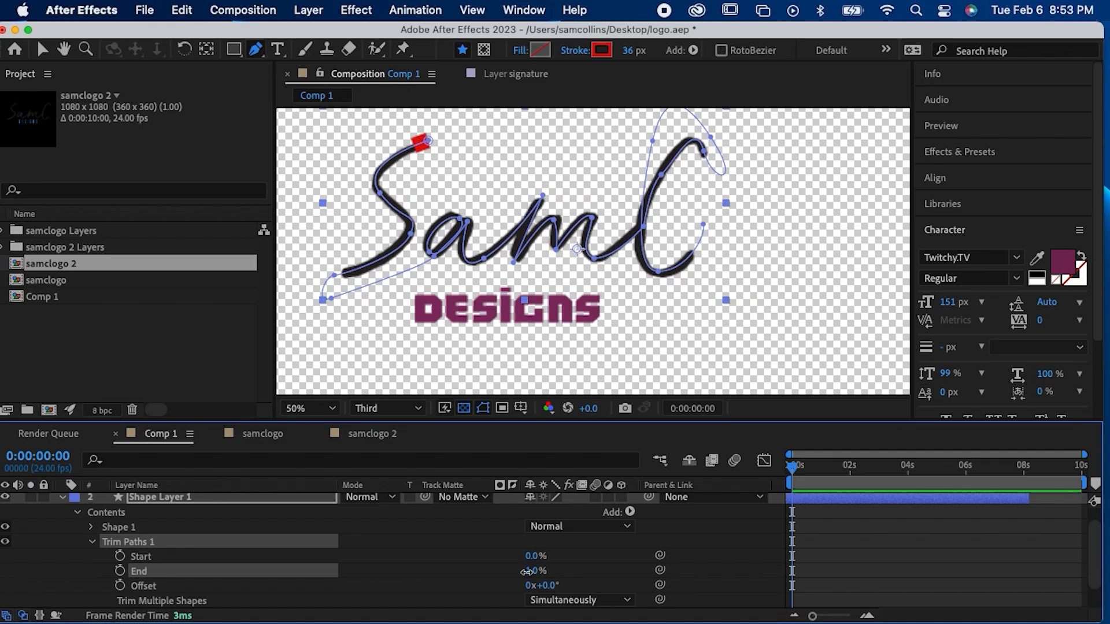
{"action": "left_click_drag", "start_coordinate": [521, 574], "coordinate": [518, 572]}
{"action": "left_click", "coordinate": [119, 571]}
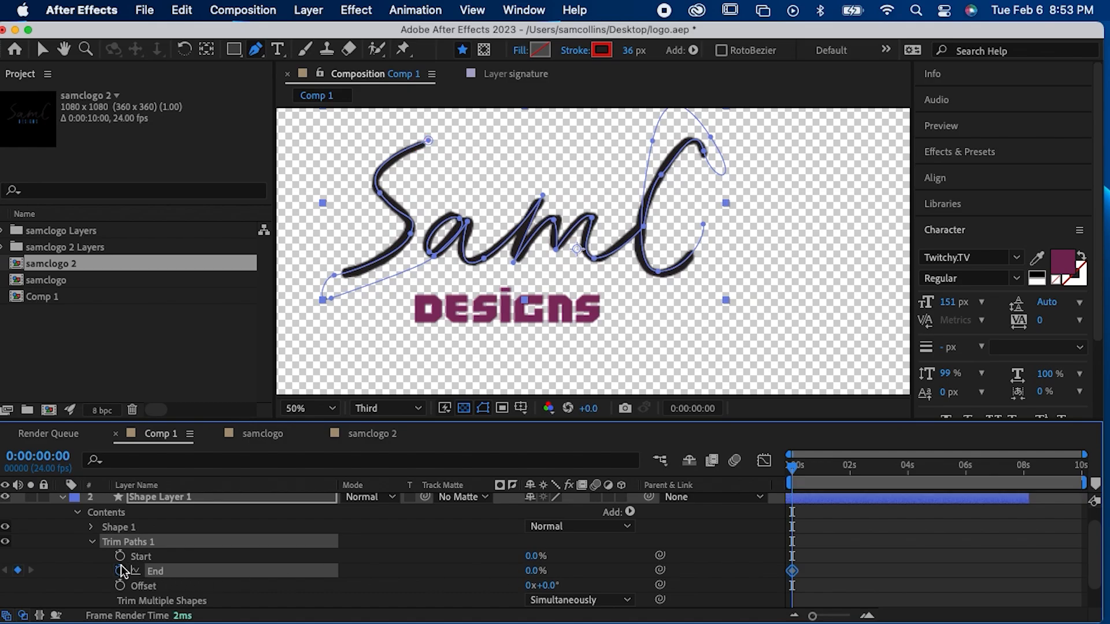
Step: Keyframe the Trim Paths End at 100% at 0:00:03:01 and preview the stroke drawing on from the start
{"action": "left_click_drag", "start_coordinate": [828, 469], "coordinate": [881, 470]}
{"action": "left_click", "coordinate": [530, 571]}
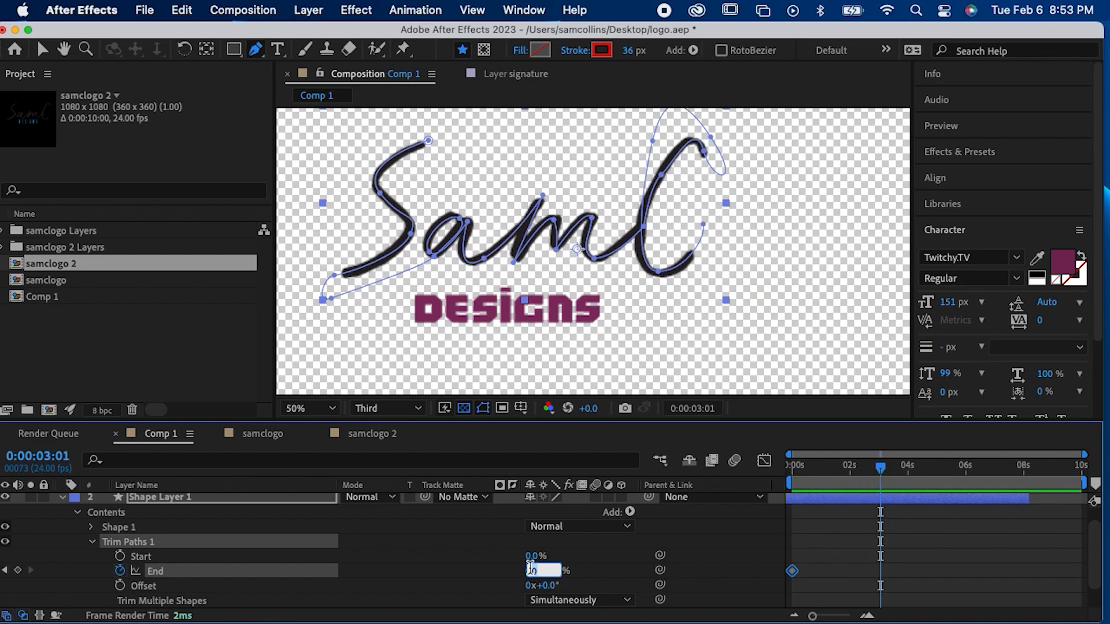
{"action": "type", "text": "100"}
{"action": "key", "text": "Return"}
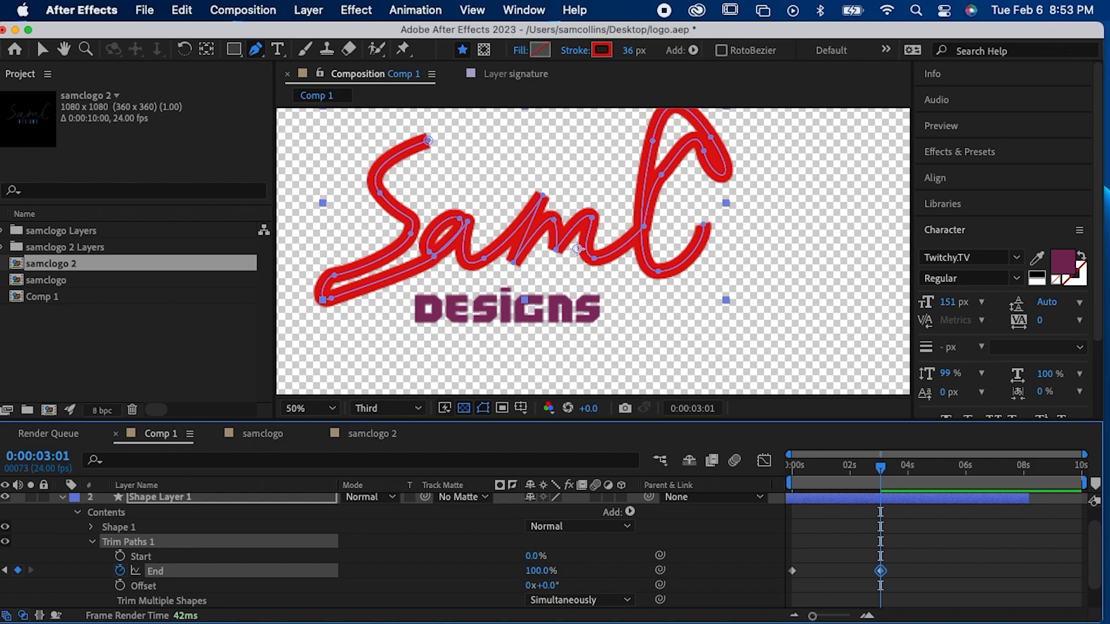
{"action": "left_click_drag", "start_coordinate": [820, 467], "coordinate": [761, 460]}
{"action": "key", "text": "space"}
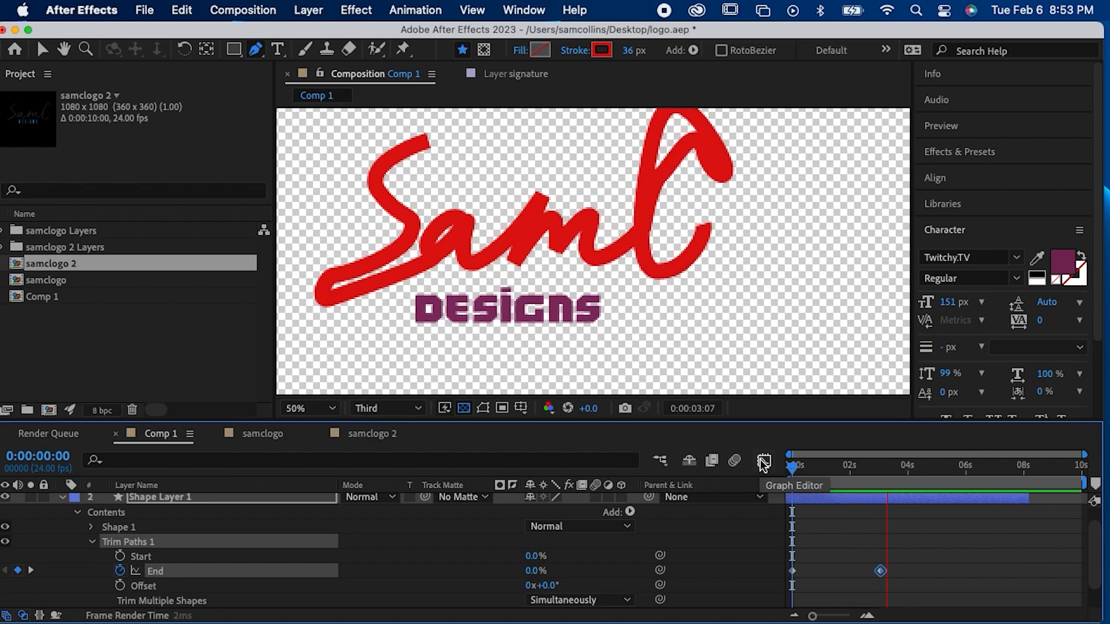
{"action": "key", "text": "space"}
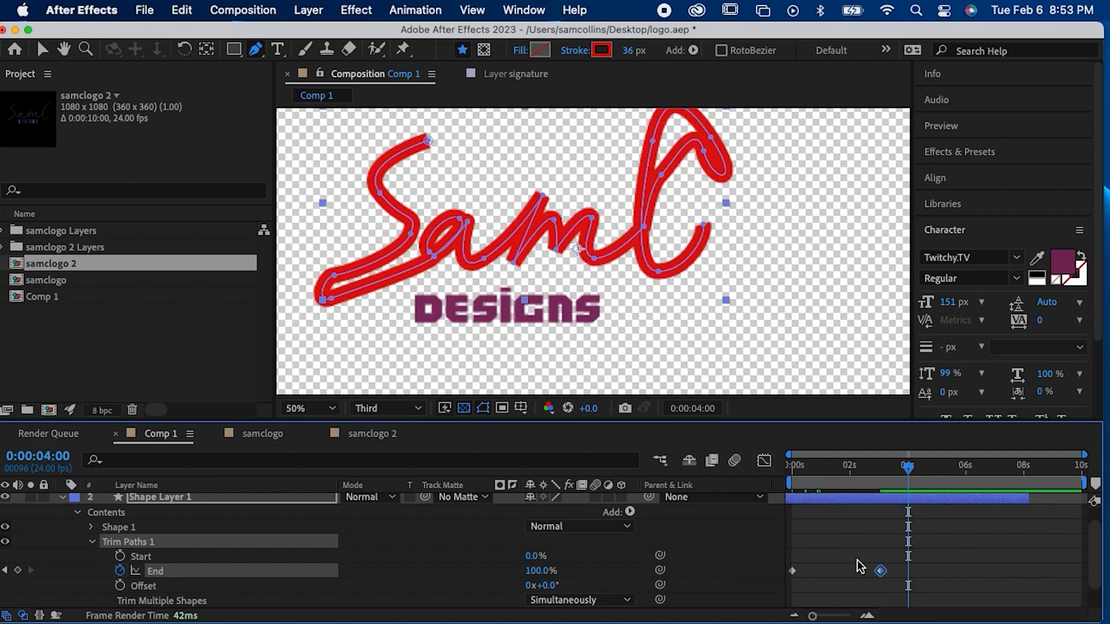
Step: Collapse Shape Layer 1 and use it as the track matte for the signature layer
{"action": "scroll", "coordinate": [858, 560], "scroll_direction": "up", "scroll_amount": 1}
{"action": "scroll", "coordinate": [128, 534], "scroll_direction": "down", "scroll_amount": 3}
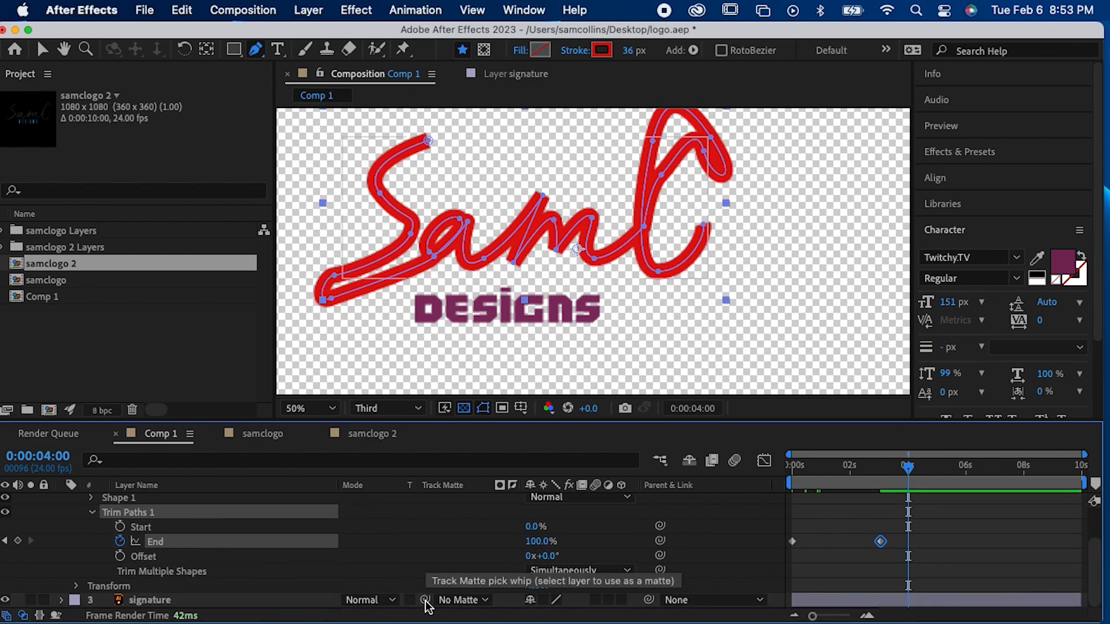
{"action": "scroll", "coordinate": [426, 605], "scroll_direction": "up", "scroll_amount": 1}
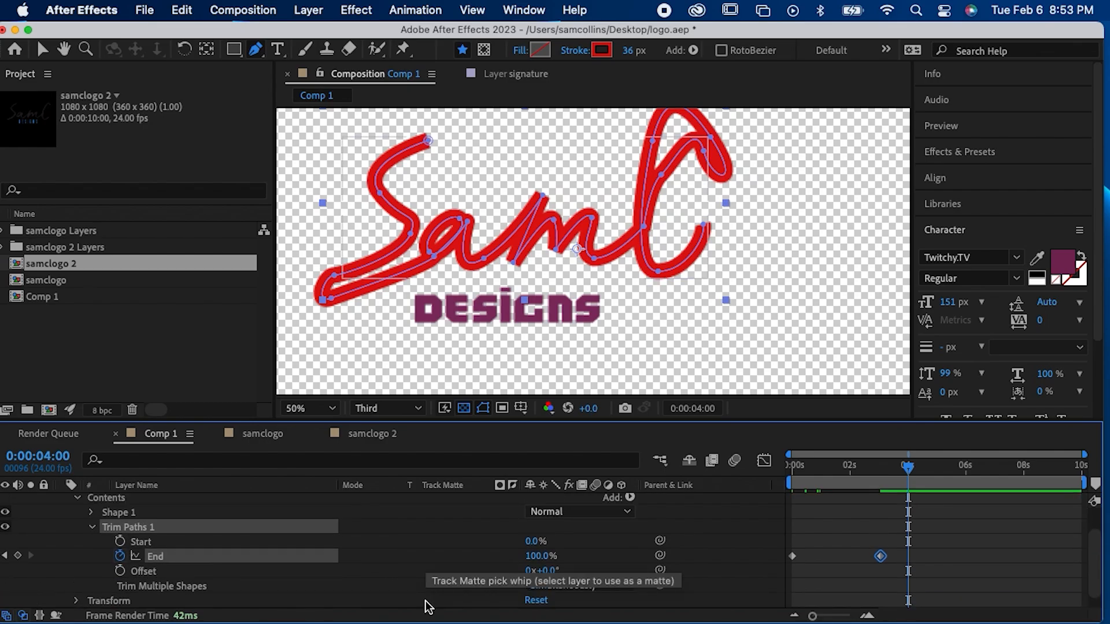
{"action": "scroll", "coordinate": [425, 603], "scroll_direction": "down", "scroll_amount": 1}
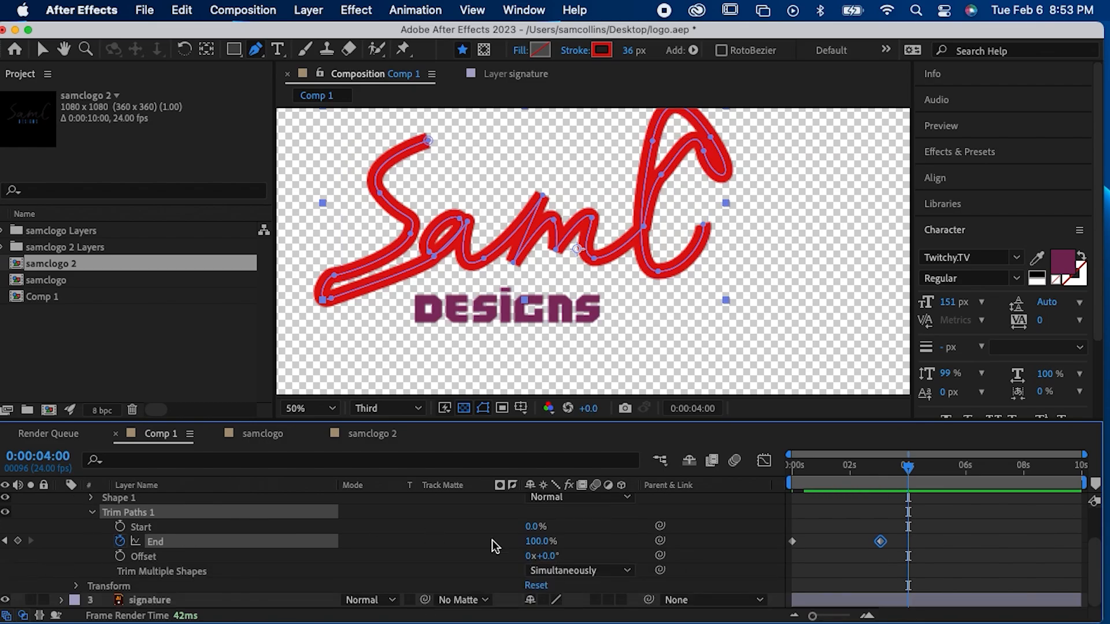
{"action": "scroll", "coordinate": [495, 543], "scroll_direction": "up", "scroll_amount": 3}
{"action": "left_click", "coordinate": [61, 515]}
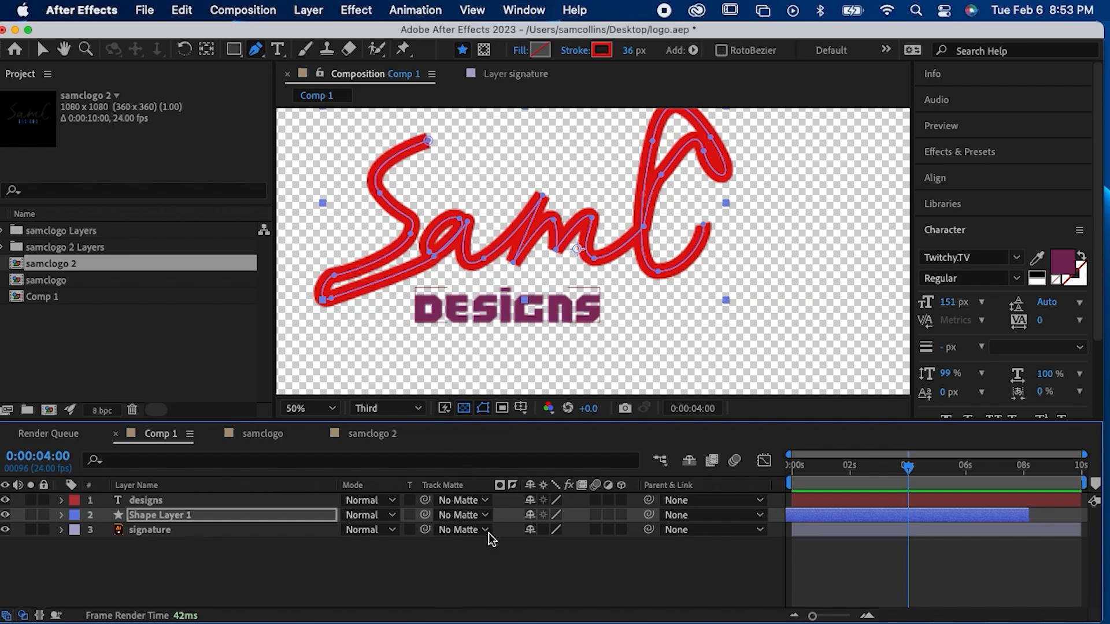
{"action": "left_click", "coordinate": [209, 535]}
{"action": "left_click", "coordinate": [449, 532]}
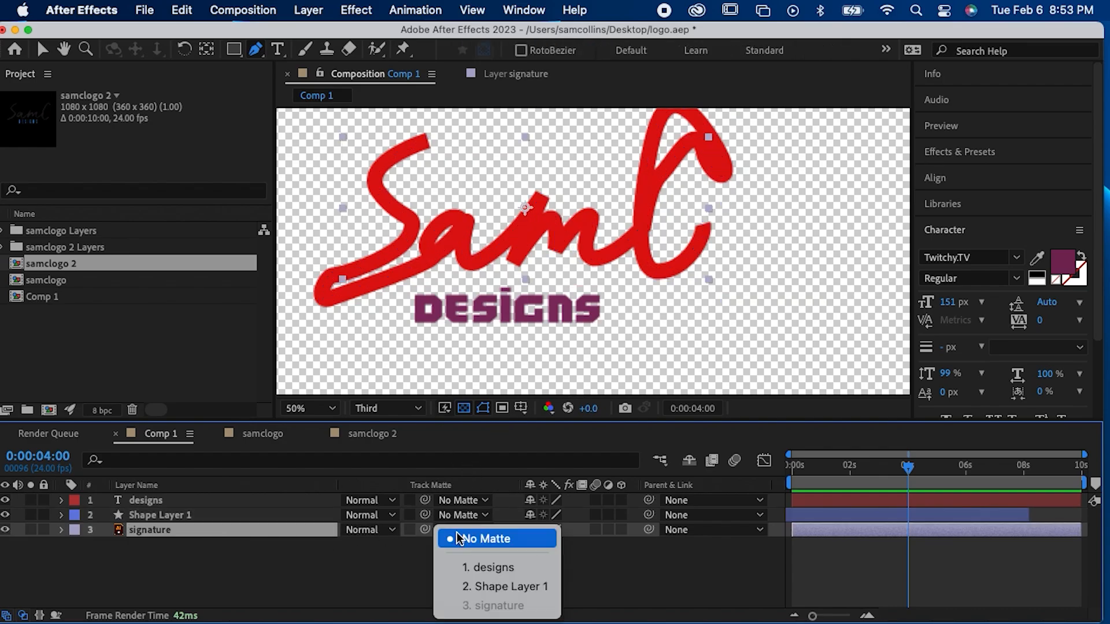
{"action": "left_click", "coordinate": [476, 586]}
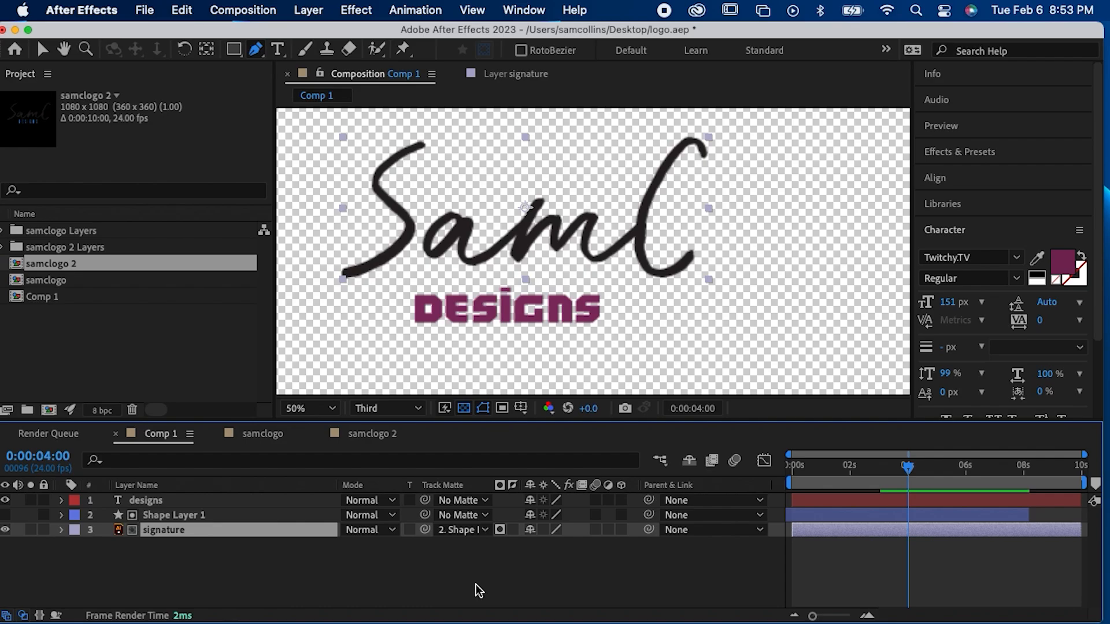
Step: Preview the signature reveal from the start, briefly show and hide Shape Layer 1 for comparison, and play it again
{"action": "left_click_drag", "start_coordinate": [844, 467], "coordinate": [738, 470]}
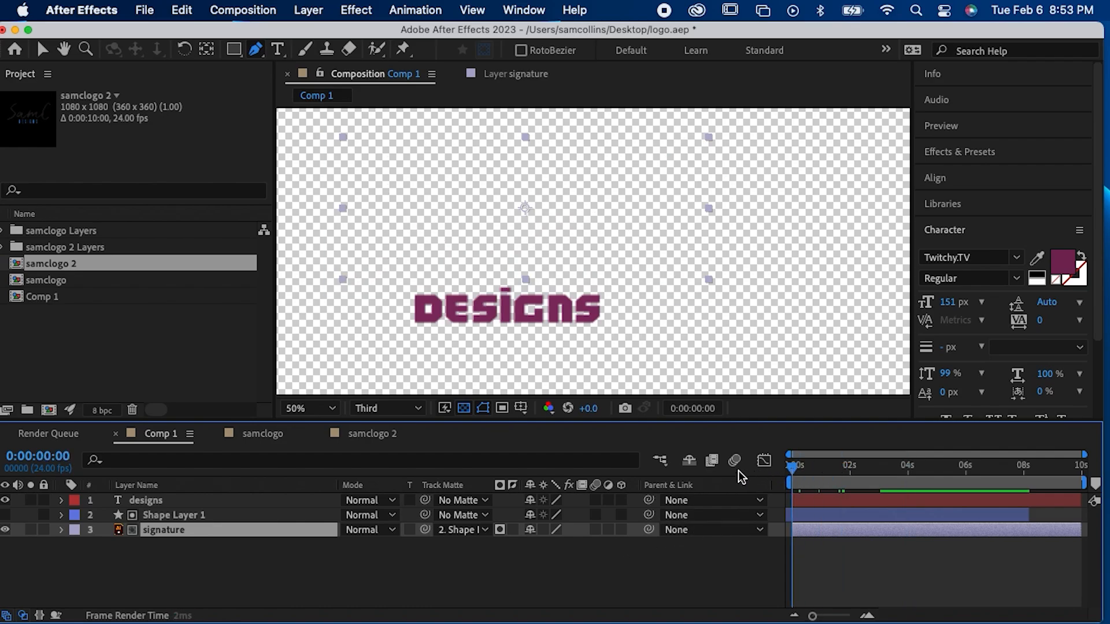
{"action": "key", "text": "space"}
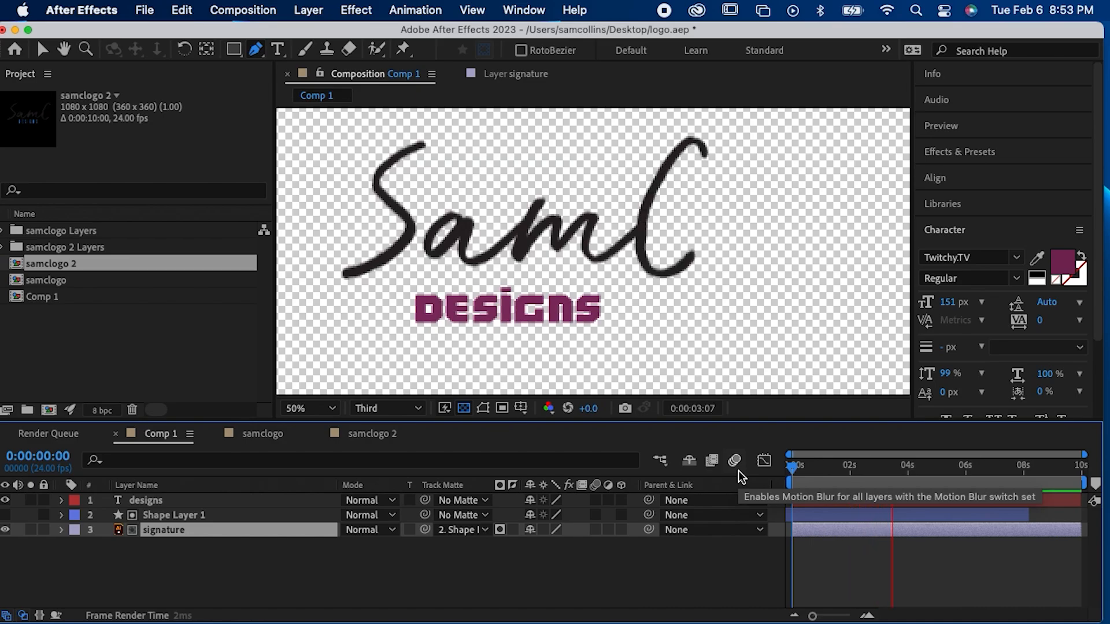
{"action": "key", "text": "space"}
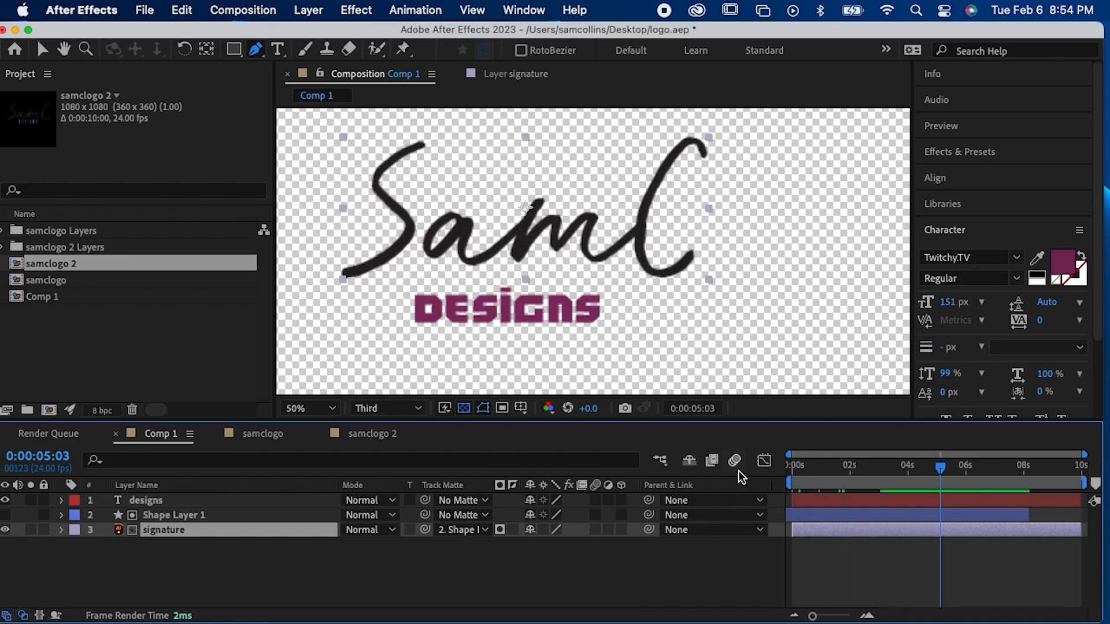
{"action": "left_click", "coordinate": [6, 515]}
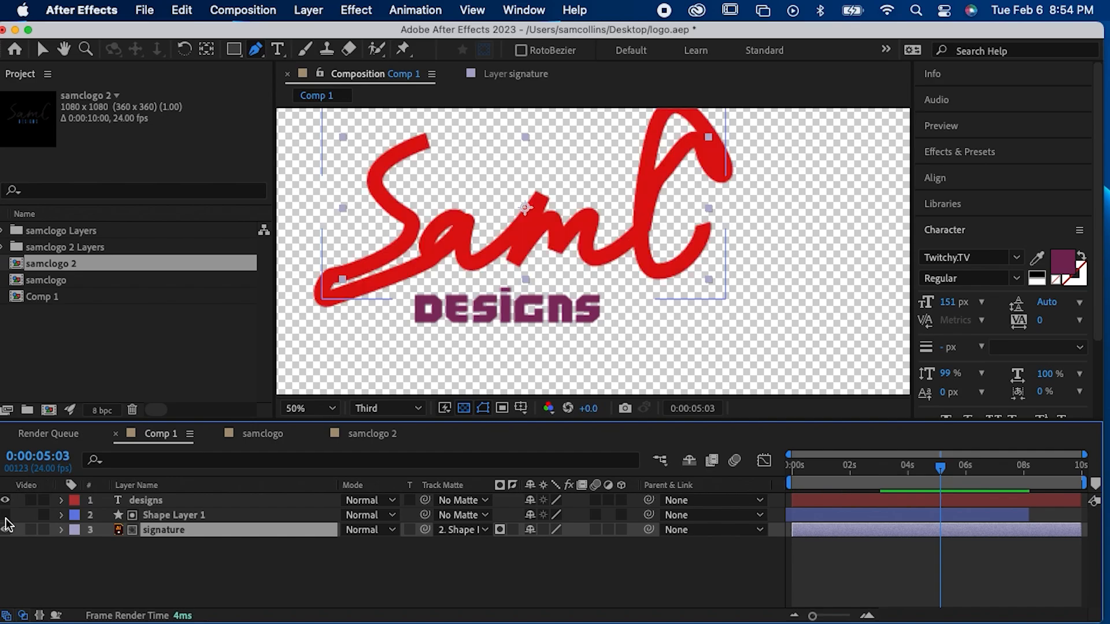
{"action": "left_click", "coordinate": [5, 515]}
{"action": "left_click_drag", "start_coordinate": [921, 471], "coordinate": [755, 483]}
{"action": "key", "text": "space"}
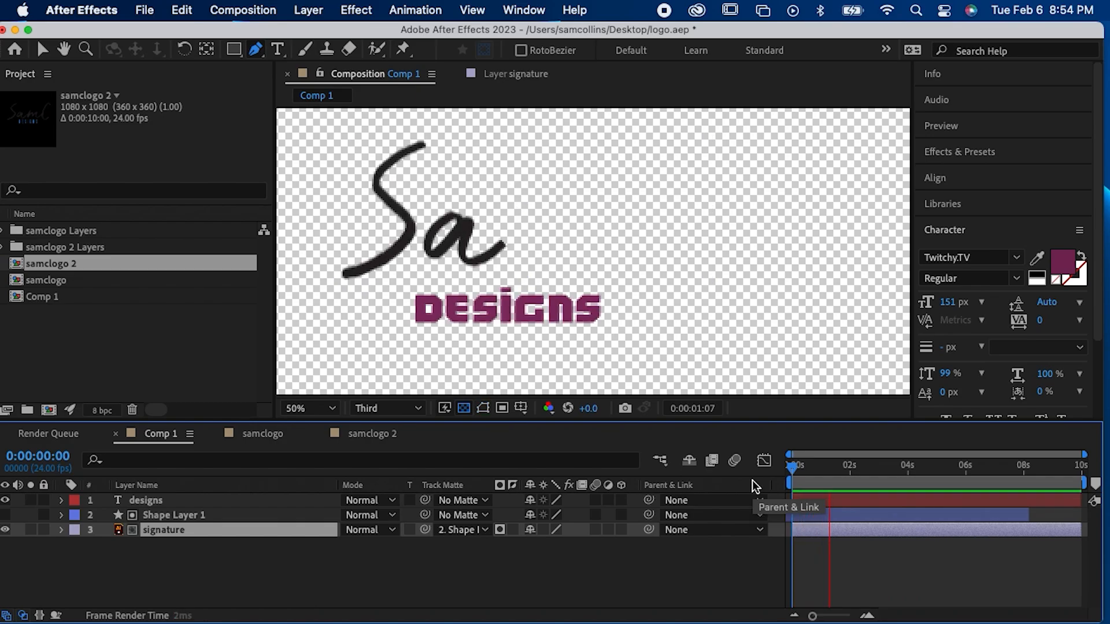
{"action": "key", "text": "space"}
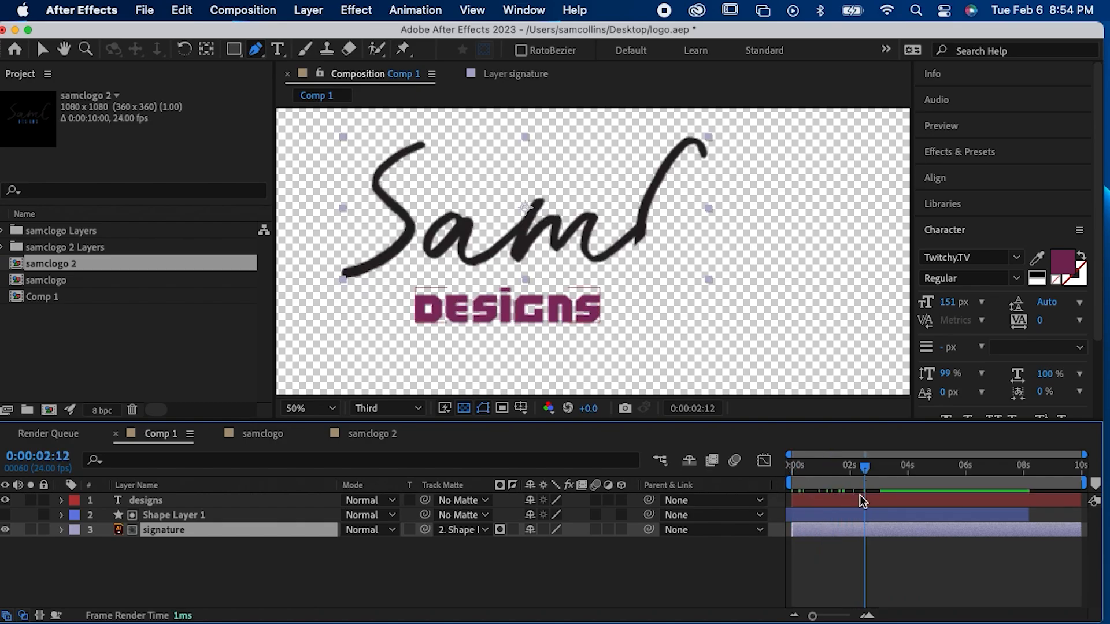
Step: Show Shape Layer 1's keyframes and shift the 100% End keyframe earlier, to about 1.4 seconds, to speed up the reveal
{"action": "left_click", "coordinate": [848, 512]}
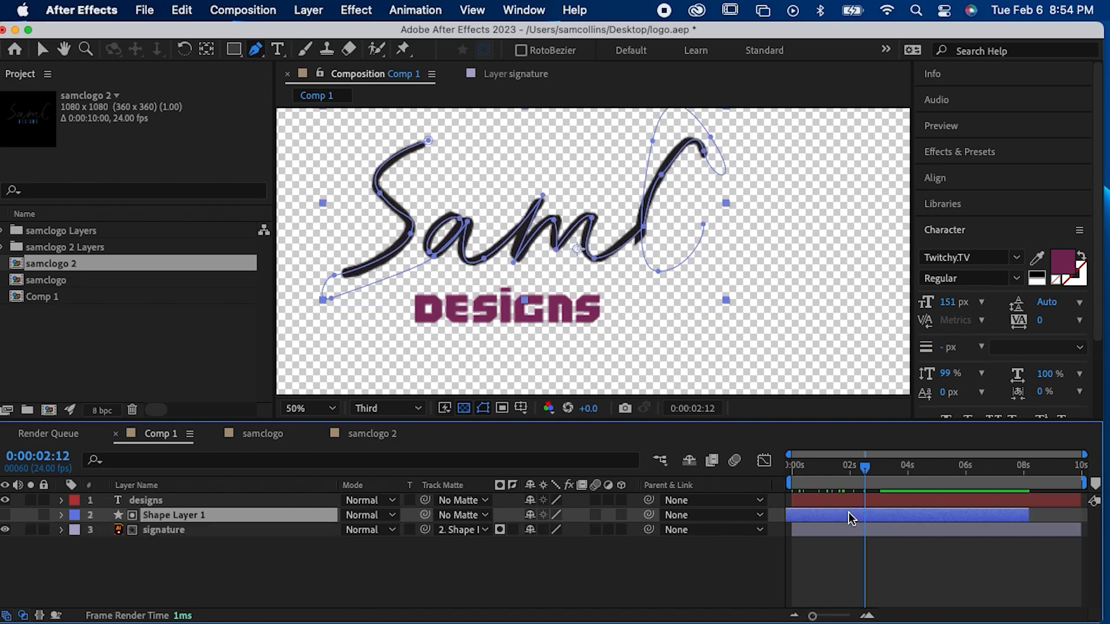
{"action": "key", "text": "u"}
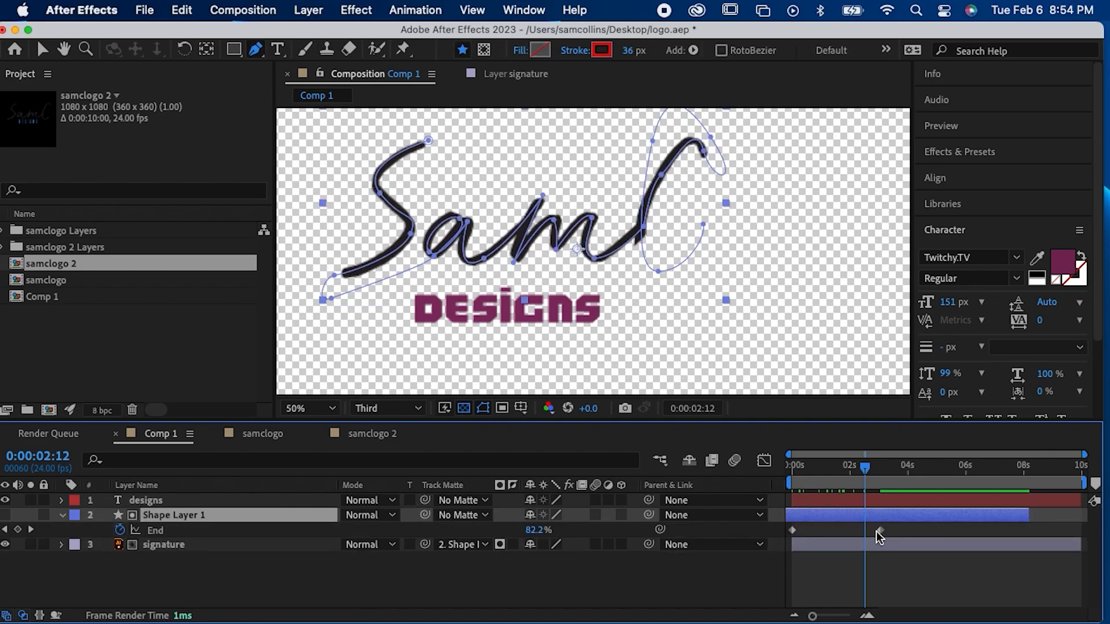
{"action": "left_click_drag", "start_coordinate": [876, 530], "coordinate": [831, 535]}
{"action": "left_click", "coordinate": [823, 585]}
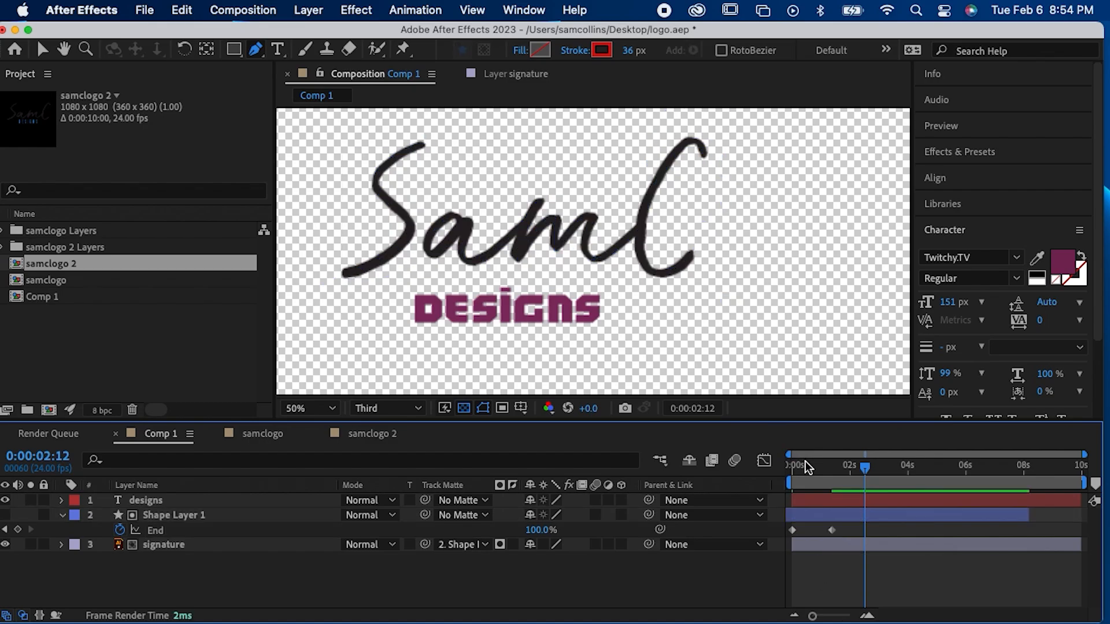
Step: Return to the start of the timeline and add an Opacity text animator to the designs layer
{"action": "left_click_drag", "start_coordinate": [805, 462], "coordinate": [791, 462]}
{"action": "key", "text": "v"}
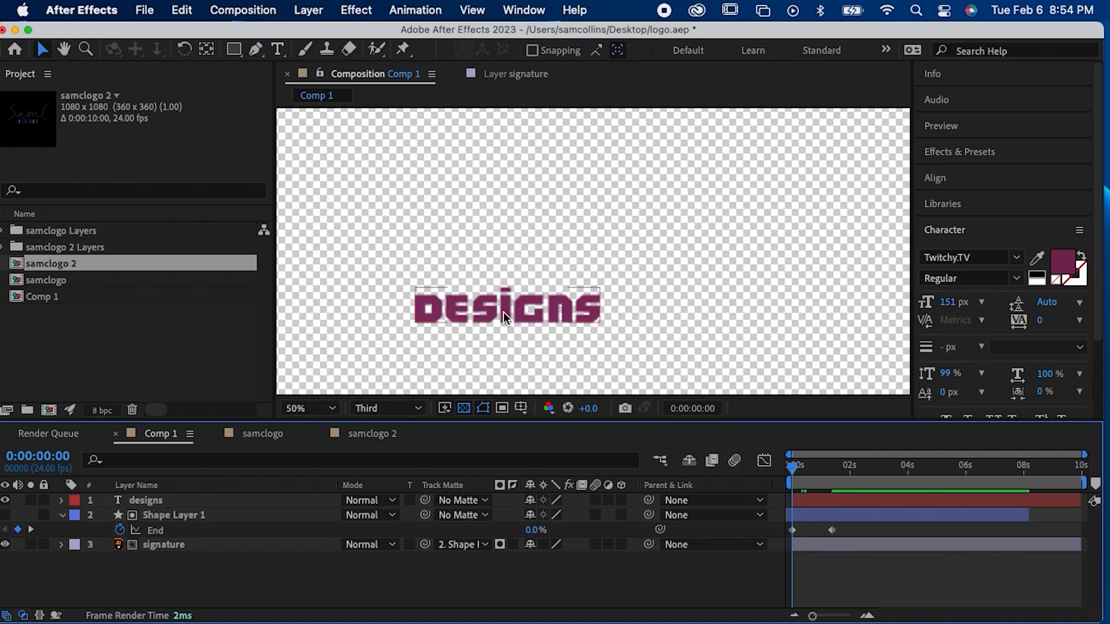
{"action": "left_click", "coordinate": [504, 312]}
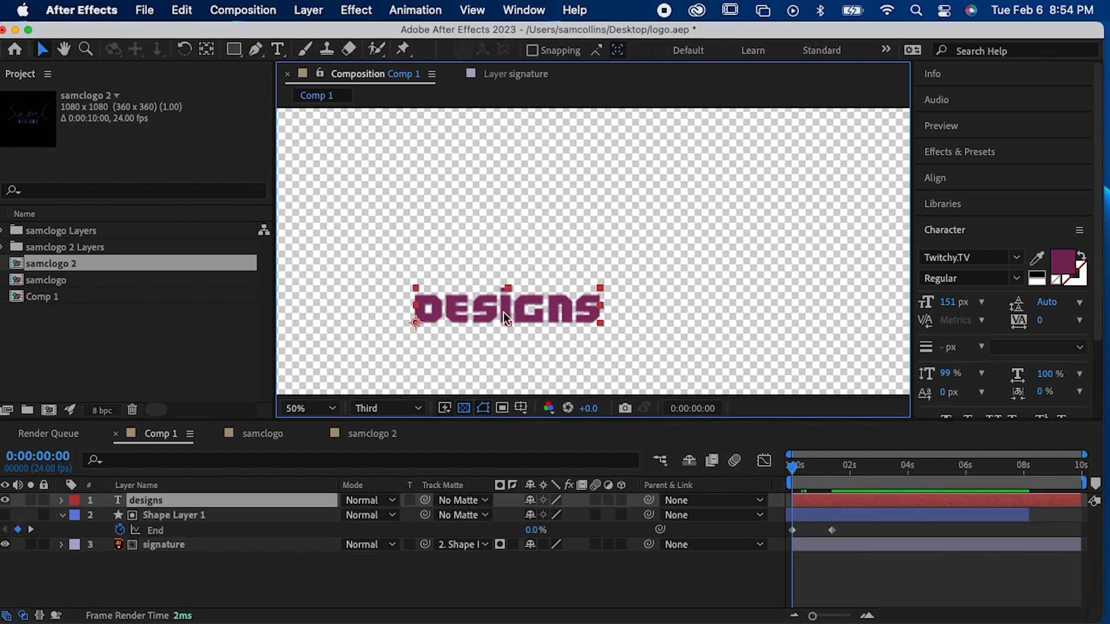
{"action": "left_click", "coordinate": [61, 501]}
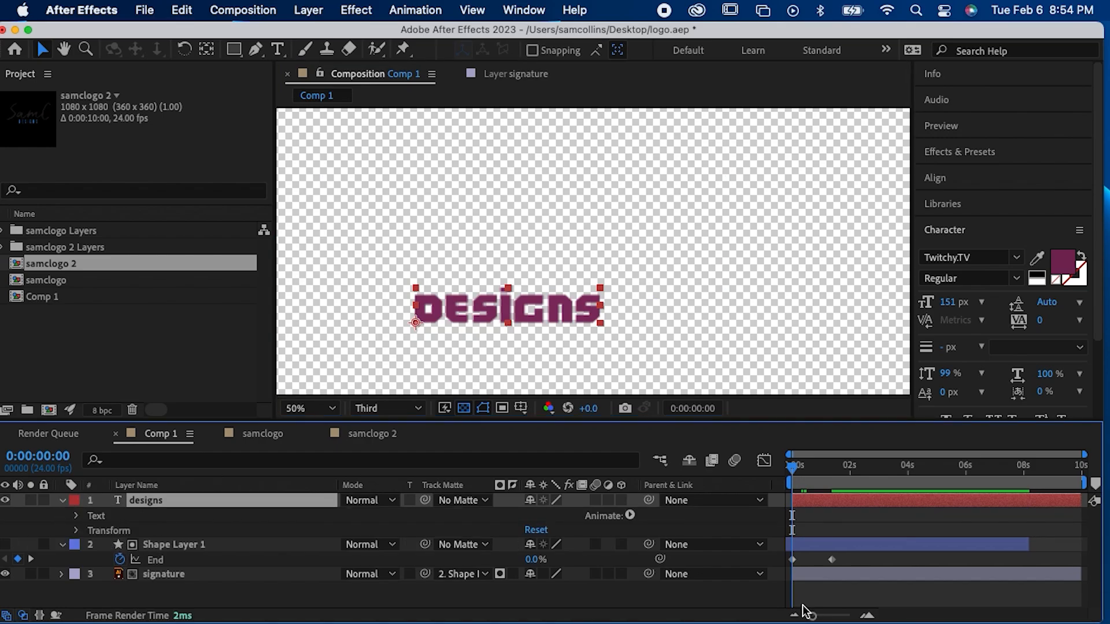
{"action": "left_click", "coordinate": [630, 516]}
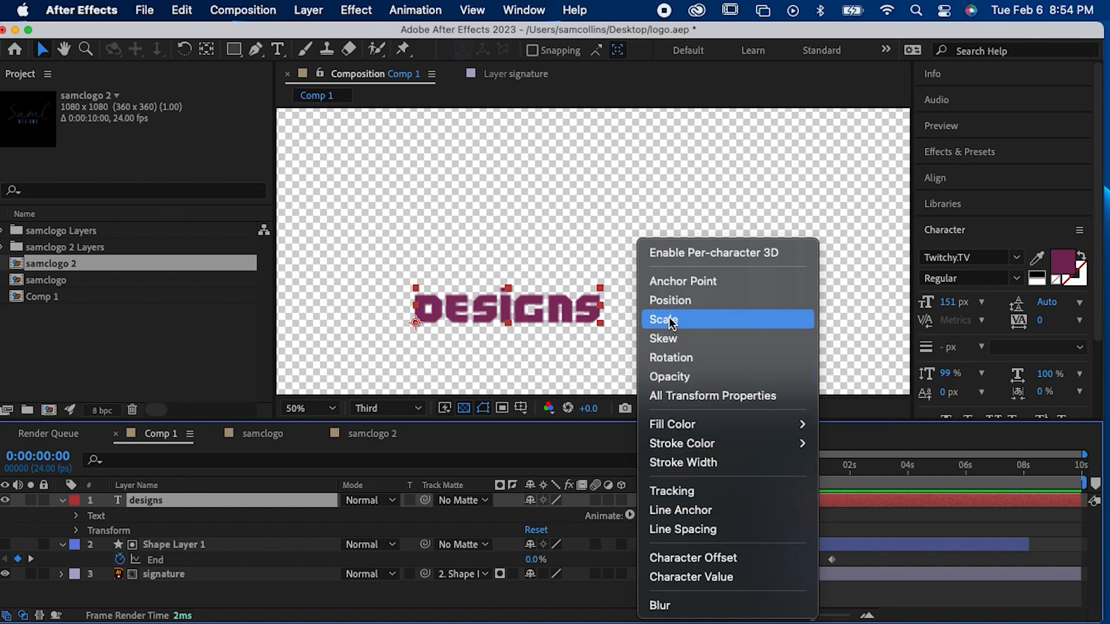
{"action": "left_click", "coordinate": [674, 376]}
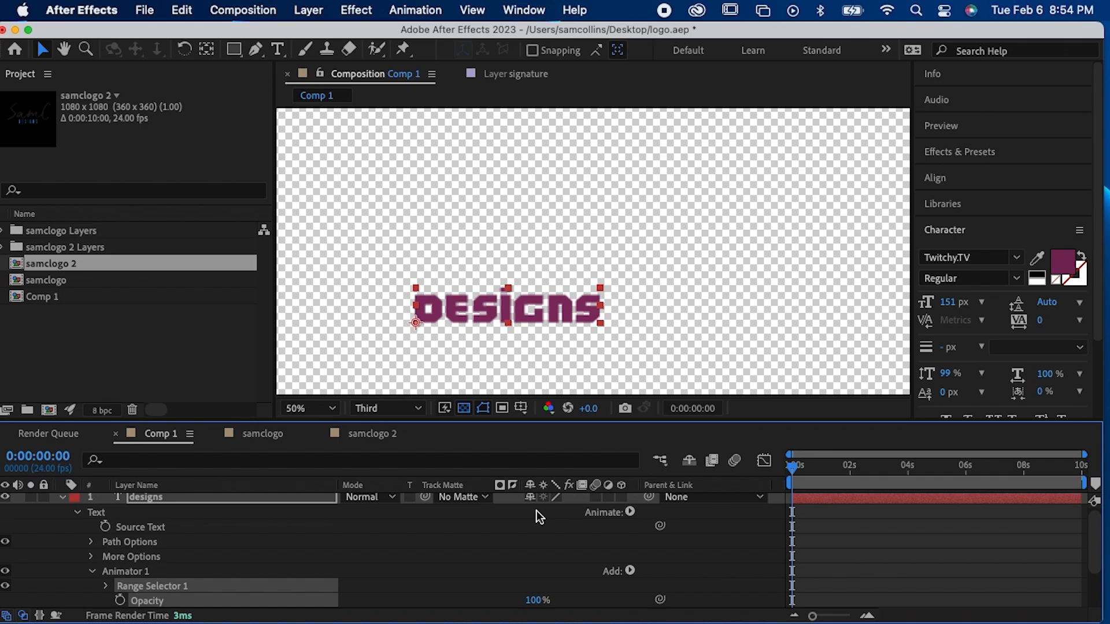
Step: Expand Range Selector 1 and its Advanced options under Animator 1 of the designs layer
{"action": "scroll", "coordinate": [537, 511], "scroll_direction": "down", "scroll_amount": 3}
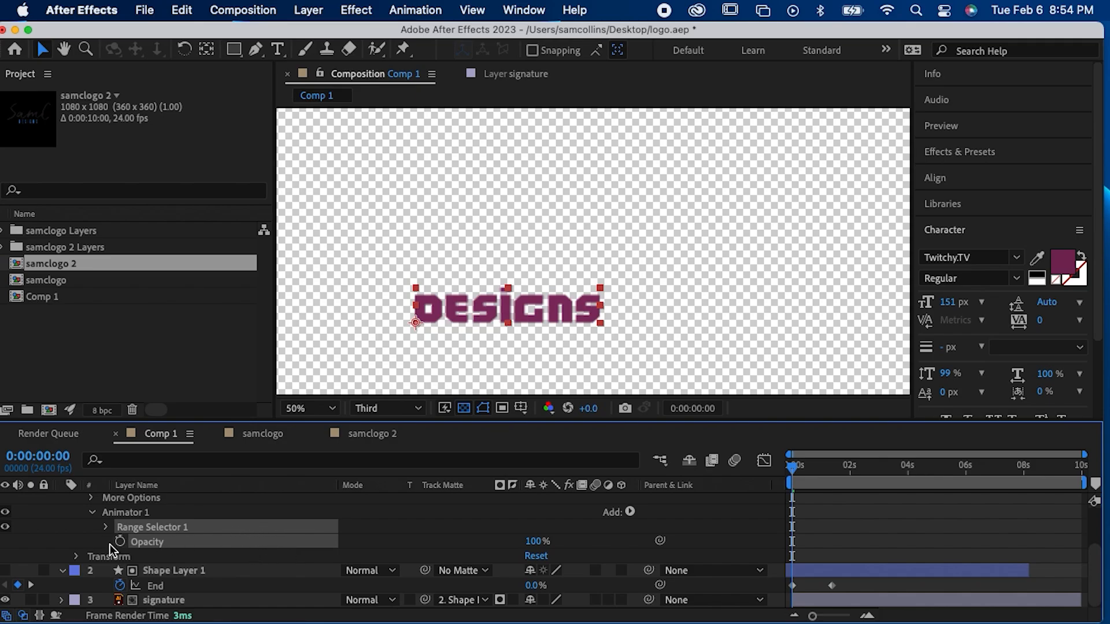
{"action": "left_click", "coordinate": [107, 528]}
{"action": "scroll", "coordinate": [101, 549], "scroll_direction": "down", "scroll_amount": 2}
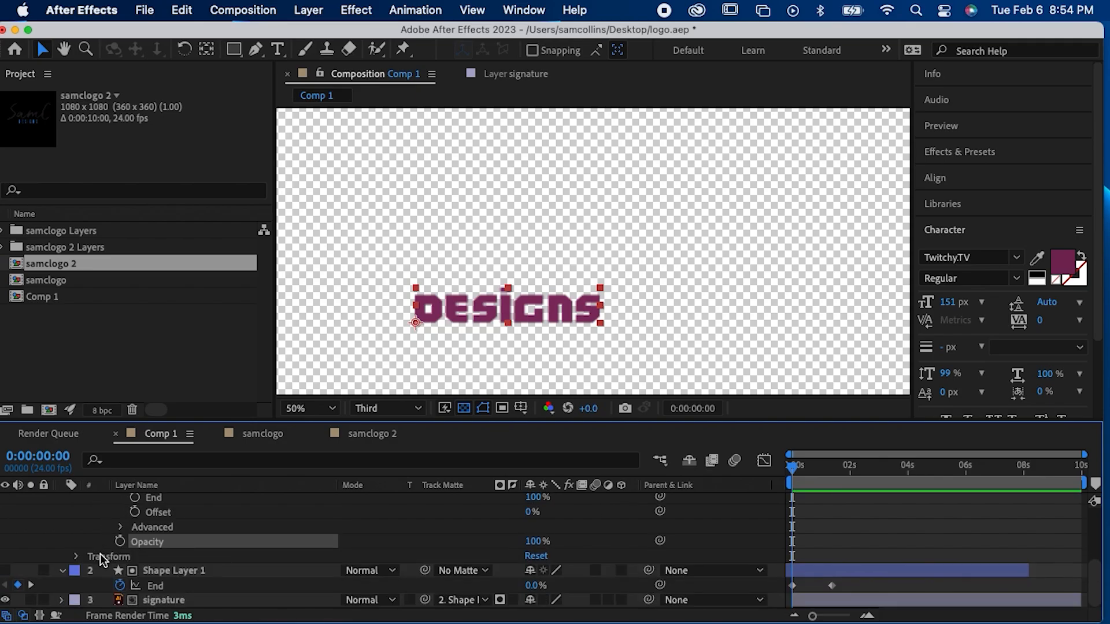
{"action": "left_click", "coordinate": [120, 526]}
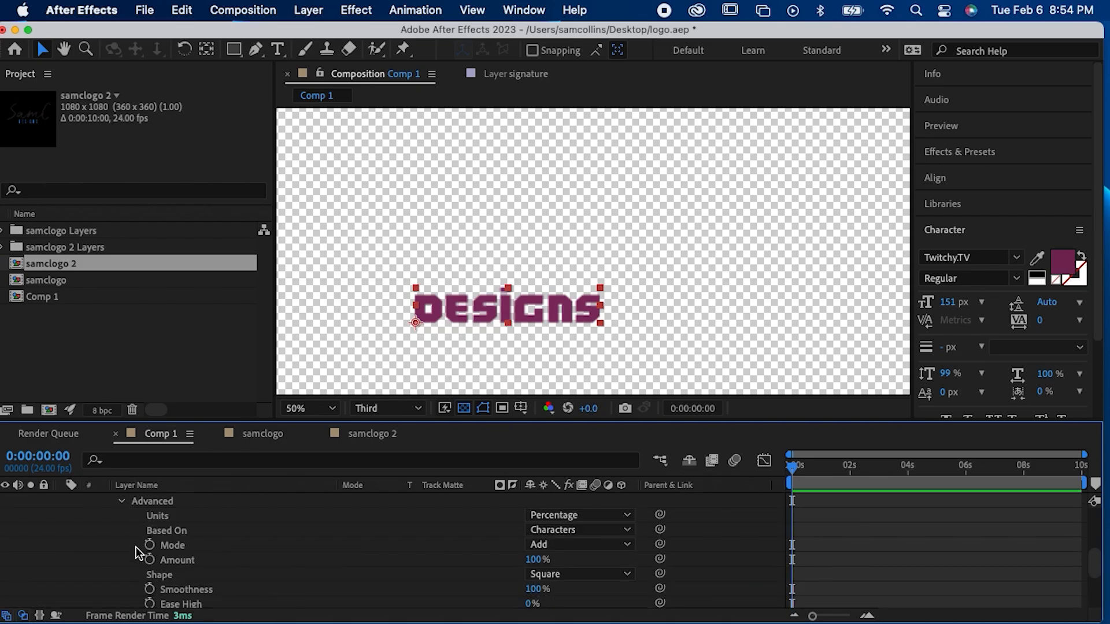
{"action": "scroll", "coordinate": [138, 552], "scroll_direction": "down", "scroll_amount": 1}
{"action": "left_click", "coordinate": [579, 532]}
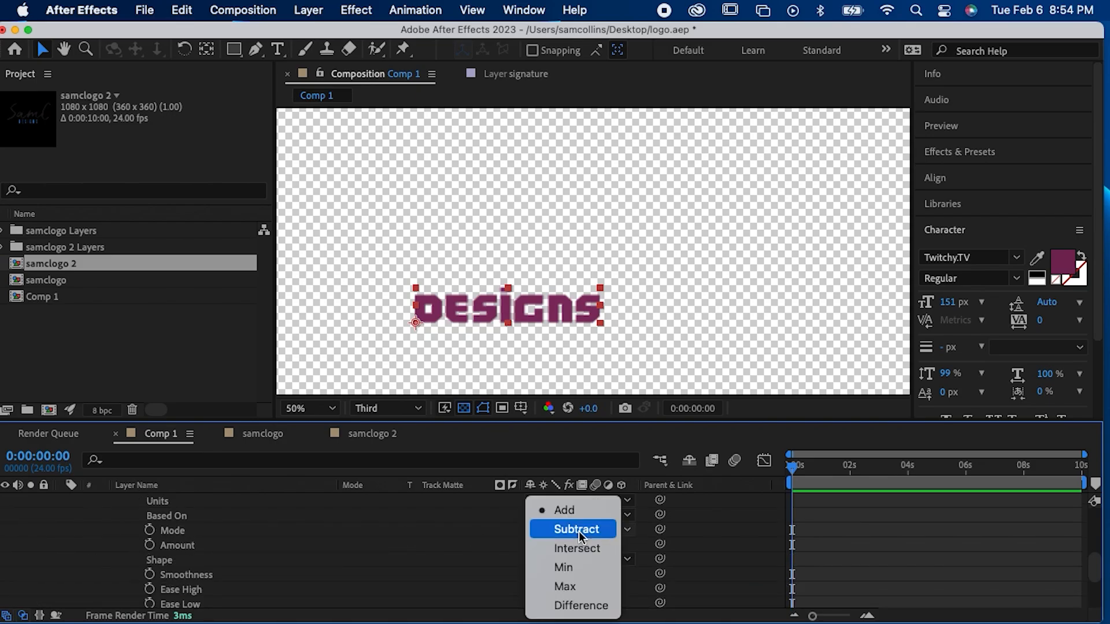
{"action": "left_click", "coordinate": [413, 550]}
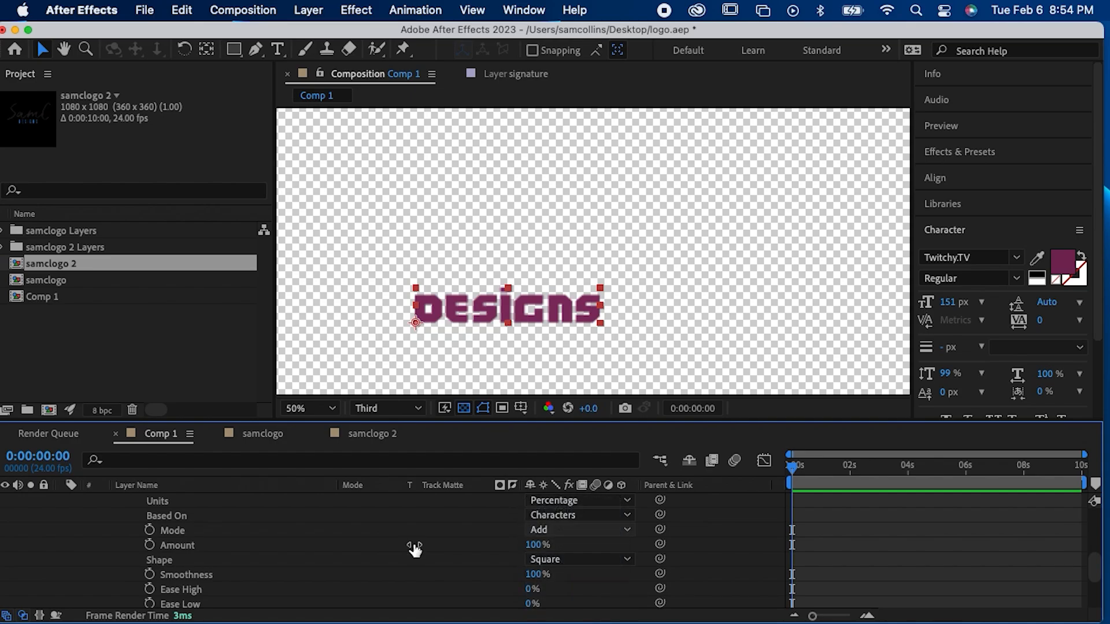
{"action": "scroll", "coordinate": [414, 549], "scroll_direction": "up", "scroll_amount": 2}
{"action": "scroll", "coordinate": [415, 549], "scroll_direction": "up", "scroll_amount": 4}
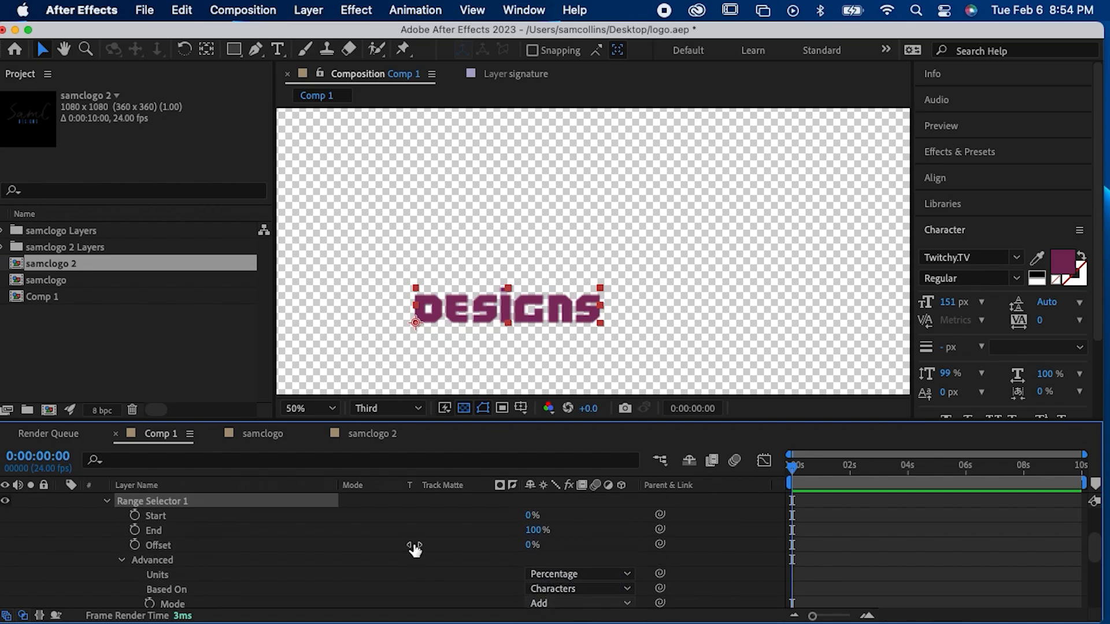
{"action": "scroll", "coordinate": [415, 550], "scroll_direction": "down", "scroll_amount": 4}
{"action": "scroll", "coordinate": [415, 549], "scroll_direction": "down", "scroll_amount": 5}
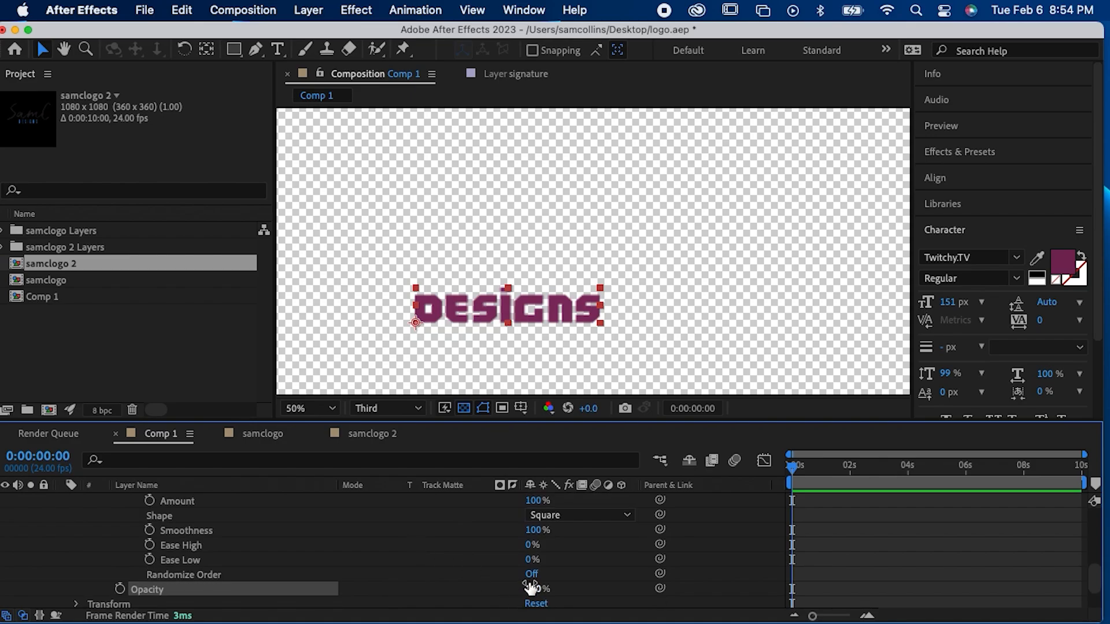
Step: Turn on Randomize Order for Range Selector 1 of the designs text and collapse its Advanced options
{"action": "left_click", "coordinate": [531, 573]}
{"action": "scroll", "coordinate": [428, 581], "scroll_direction": "down", "scroll_amount": 2}
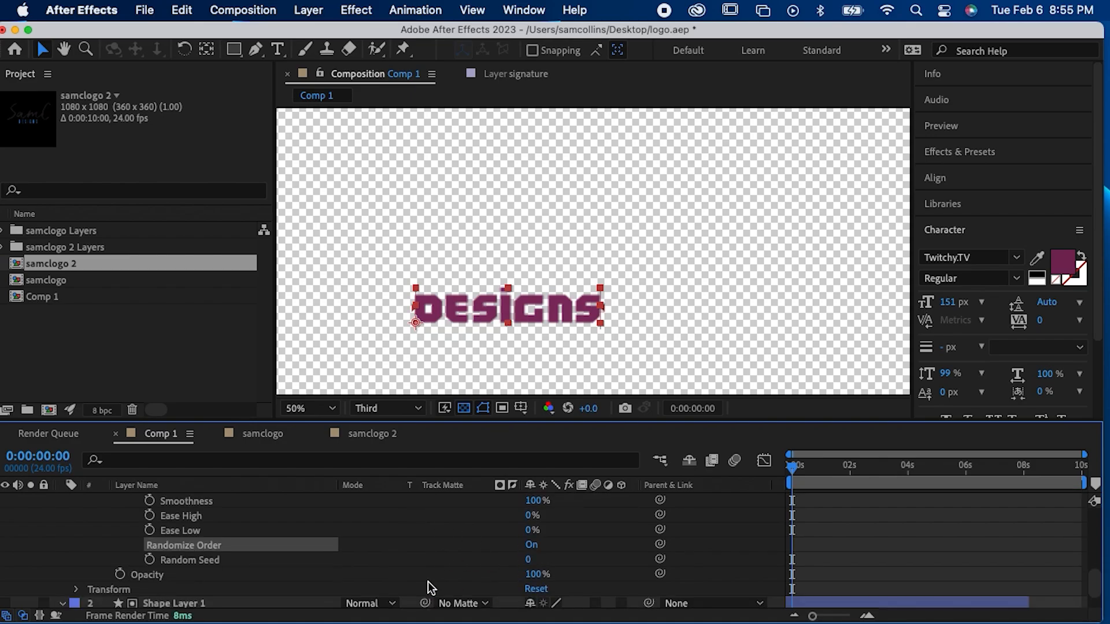
{"action": "scroll", "coordinate": [428, 582], "scroll_direction": "up", "scroll_amount": 6}
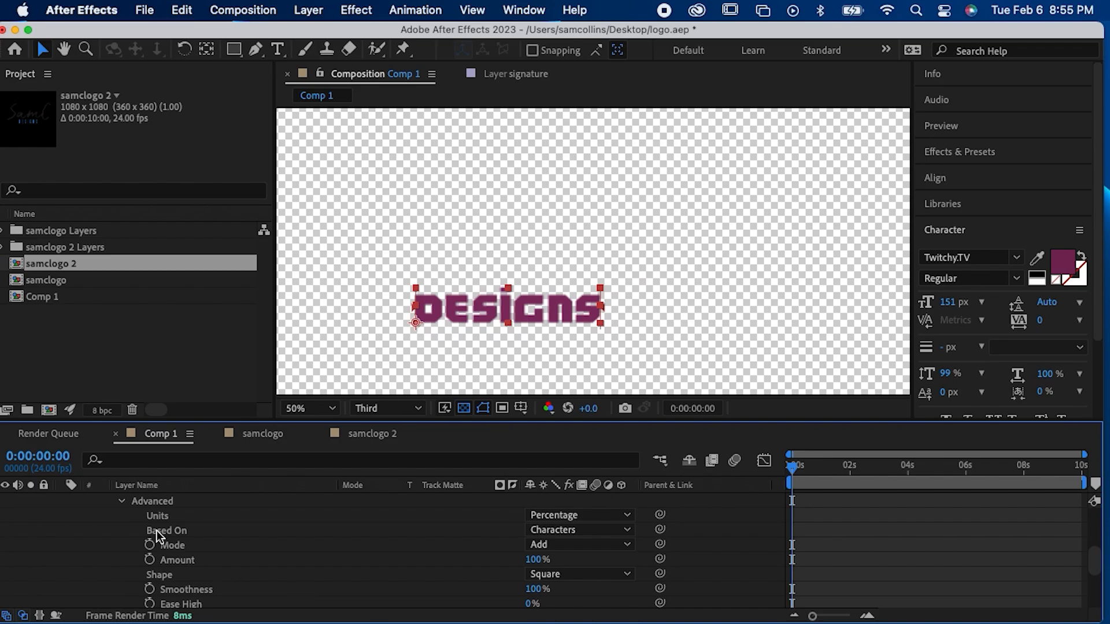
{"action": "scroll", "coordinate": [157, 530], "scroll_direction": "up", "scroll_amount": 4}
{"action": "left_click", "coordinate": [121, 560]}
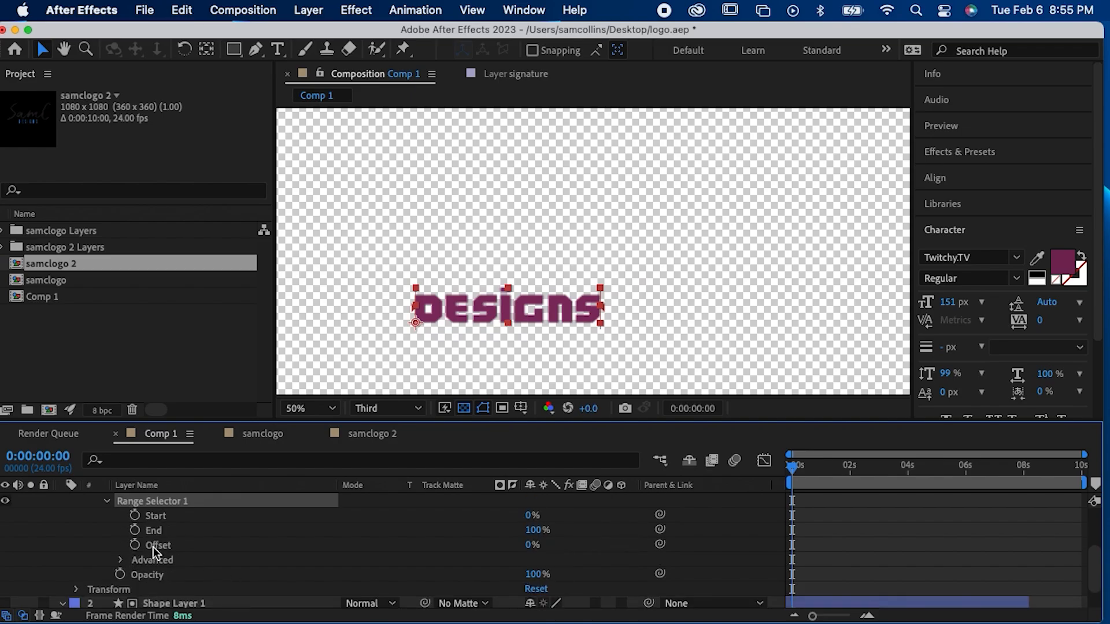
Step: Set a starting keyframe on Range Selector 1's Offset at the start of the timeline and set the animator's Opacity to 0%
{"action": "left_click", "coordinate": [134, 545]}
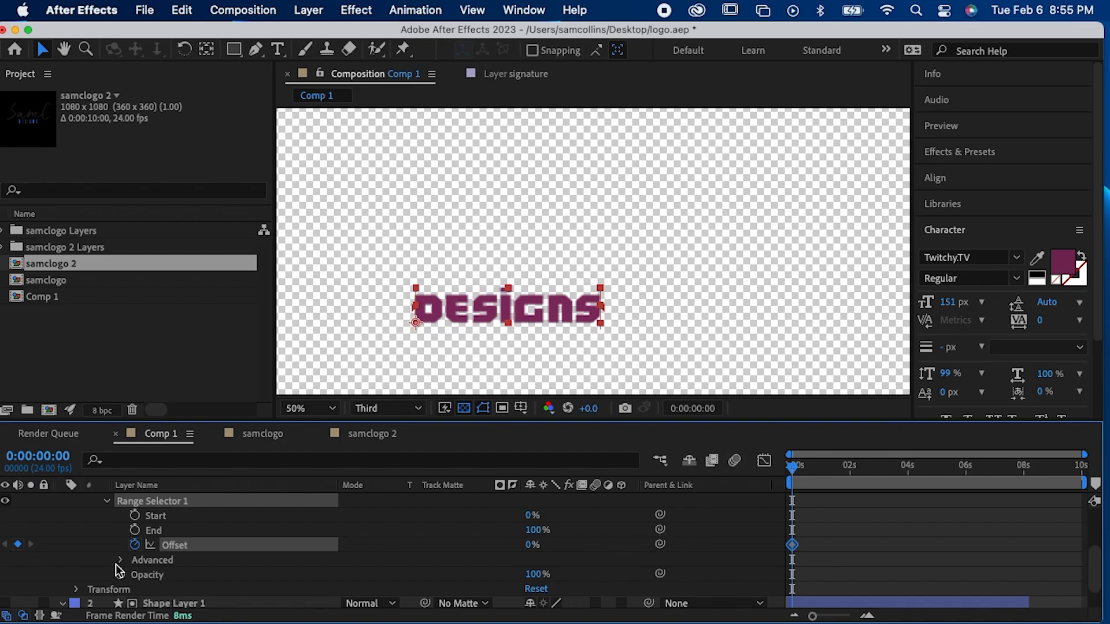
{"action": "left_click_drag", "start_coordinate": [537, 576], "coordinate": [383, 591]}
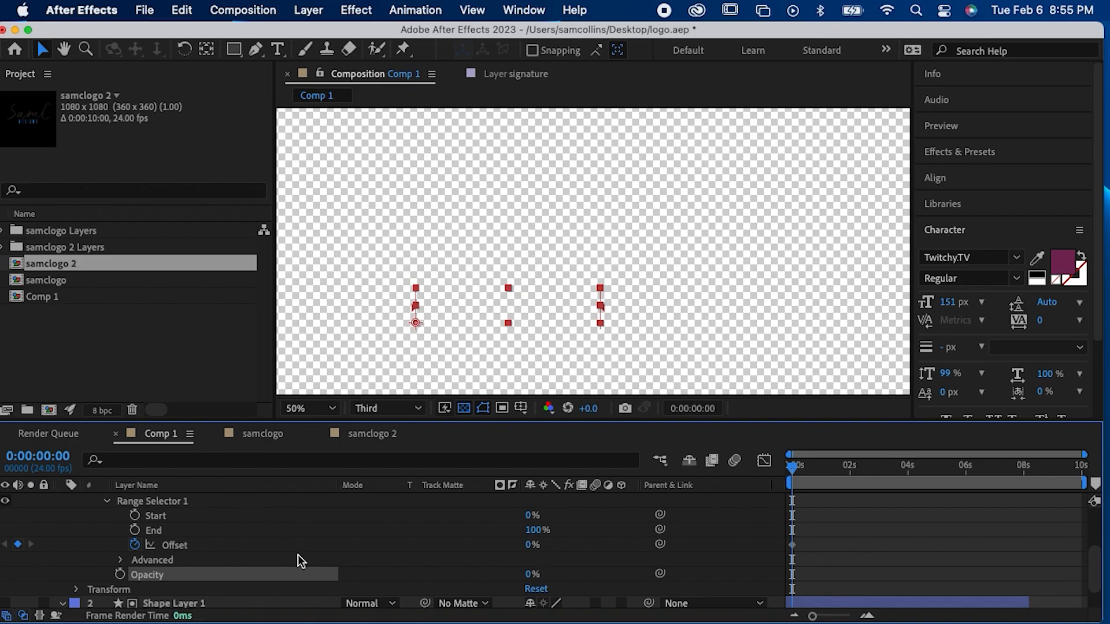
Step: Add a second Offset keyframe of 100% at 0:00:01:11 for Range Selector 1
{"action": "left_click", "coordinate": [792, 545]}
{"action": "left_click_drag", "start_coordinate": [792, 467], "coordinate": [833, 473]}
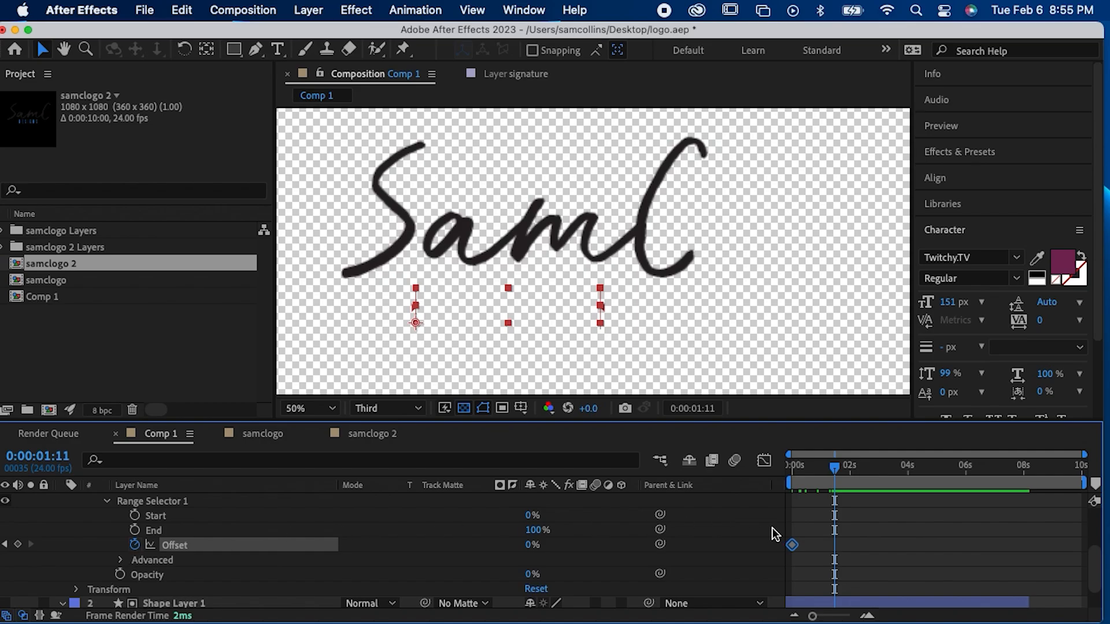
{"action": "left_click", "coordinate": [532, 544]}
{"action": "type", "text": "100"}
{"action": "key", "text": "Return"}
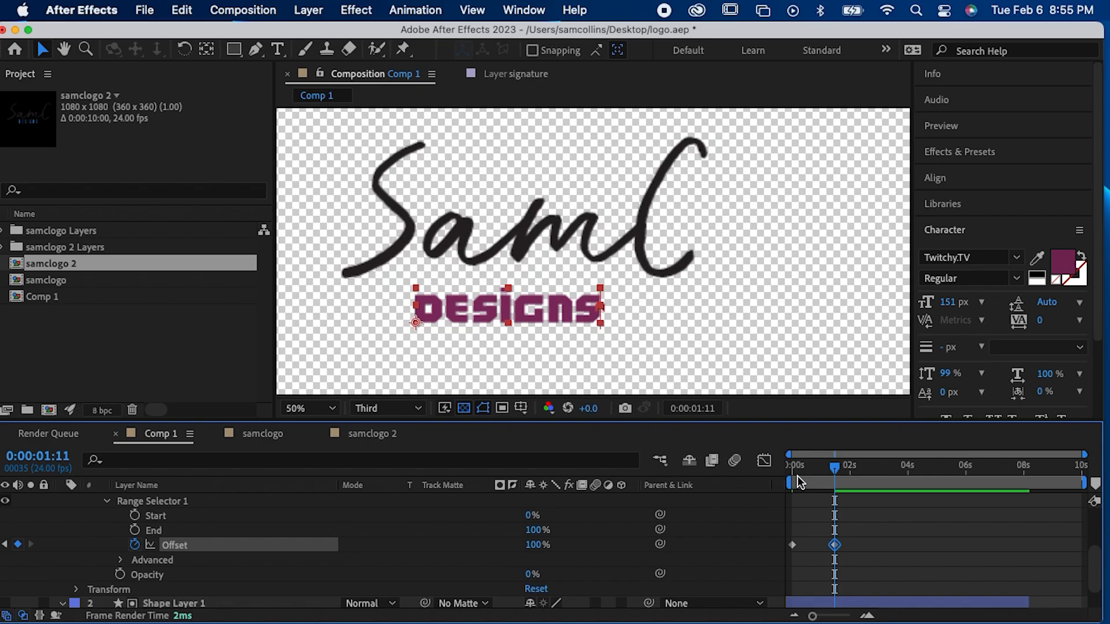
Step: Return to the start, review Range Selector 1's Advanced options, and preview the signature and designs animation
{"action": "left_click_drag", "start_coordinate": [797, 477], "coordinate": [788, 476]}
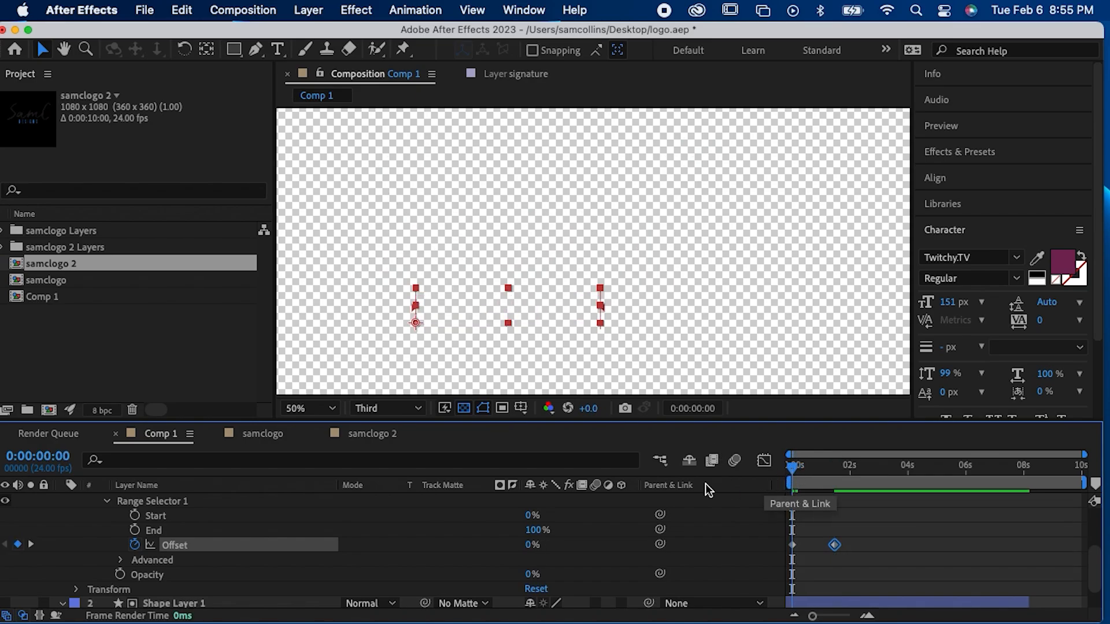
{"action": "left_click", "coordinate": [119, 559]}
{"action": "scroll", "coordinate": [125, 564], "scroll_direction": "down", "scroll_amount": 3}
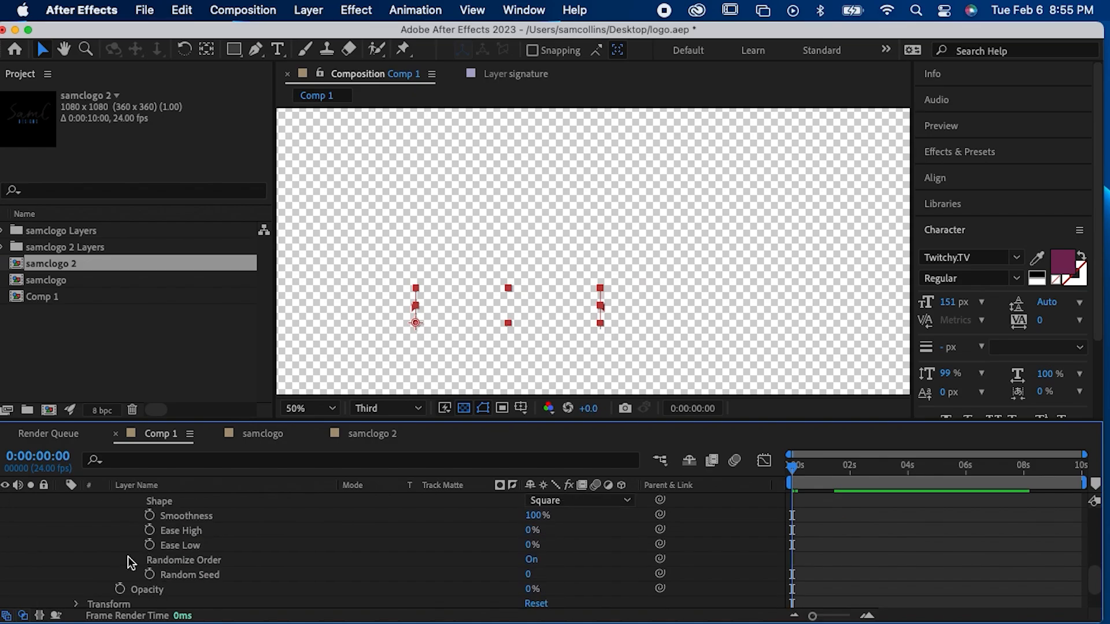
{"action": "scroll", "coordinate": [131, 564], "scroll_direction": "up", "scroll_amount": 1}
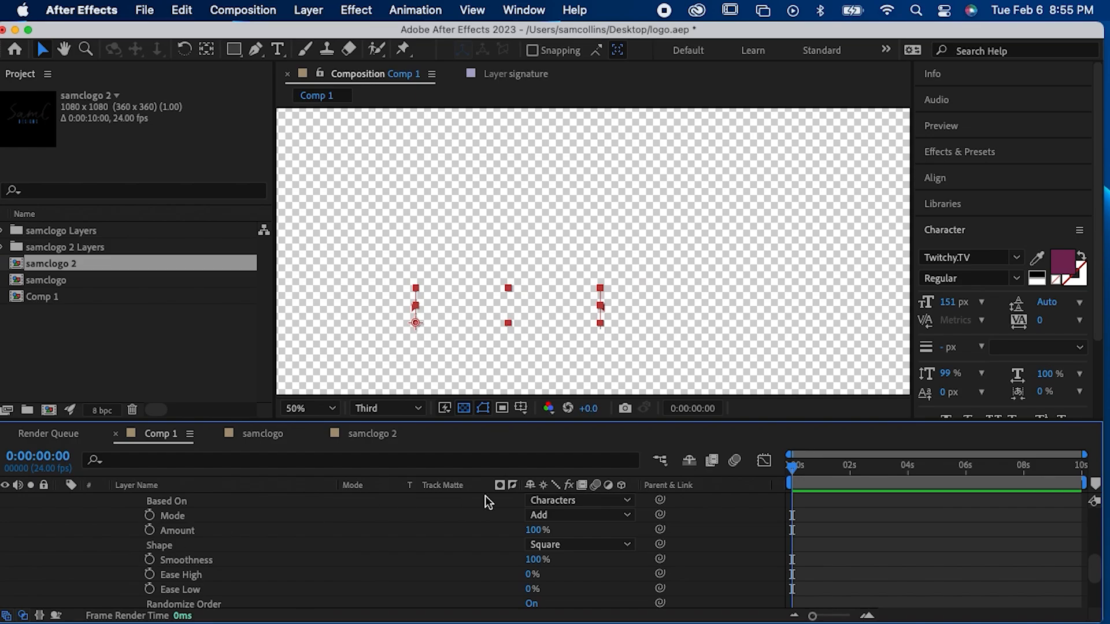
{"action": "key", "text": "space"}
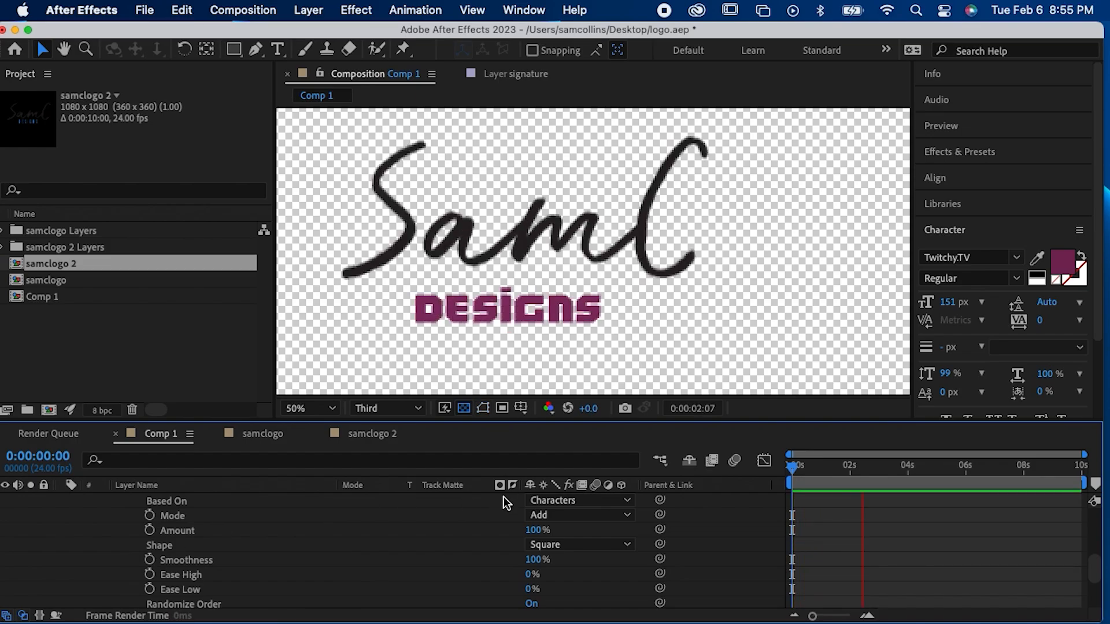
{"action": "key", "text": "space"}
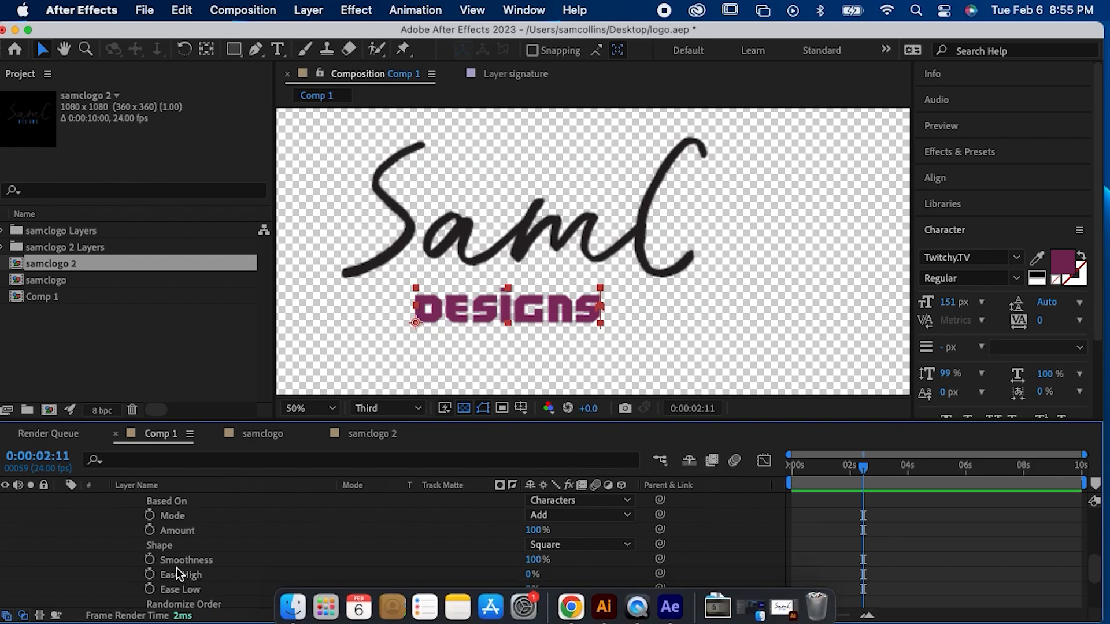
Step: Collapse the designs layer's Advanced options and Animator 1, and play the logo animation again from the start
{"action": "scroll", "coordinate": [175, 564], "scroll_direction": "up", "scroll_amount": 3}
{"action": "left_click", "coordinate": [121, 546]}
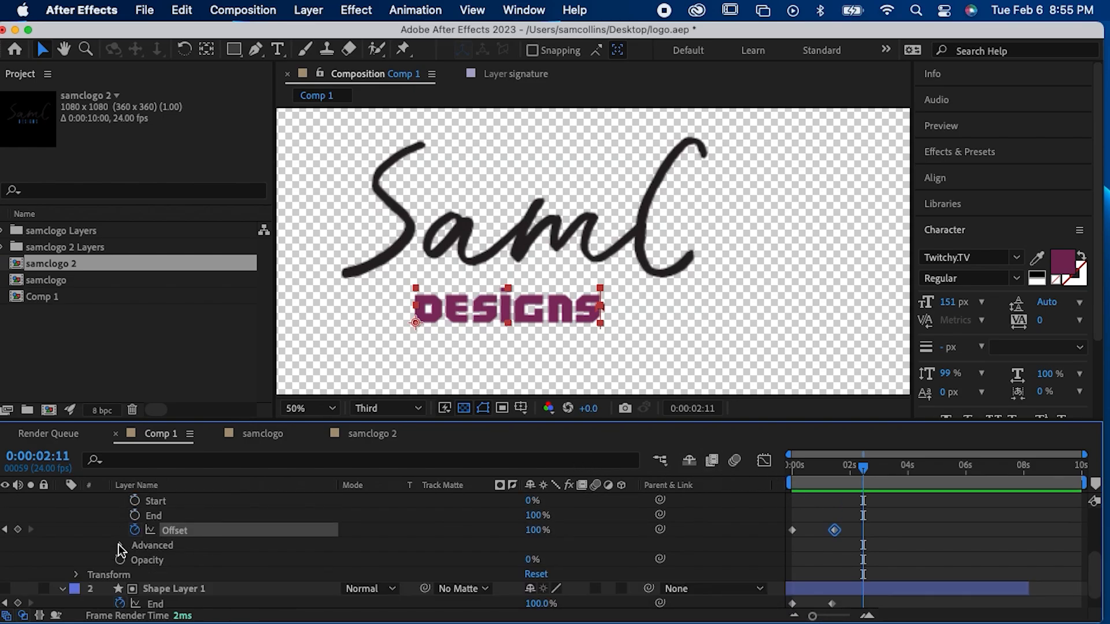
{"action": "scroll", "coordinate": [134, 543], "scroll_direction": "up", "scroll_amount": 2}
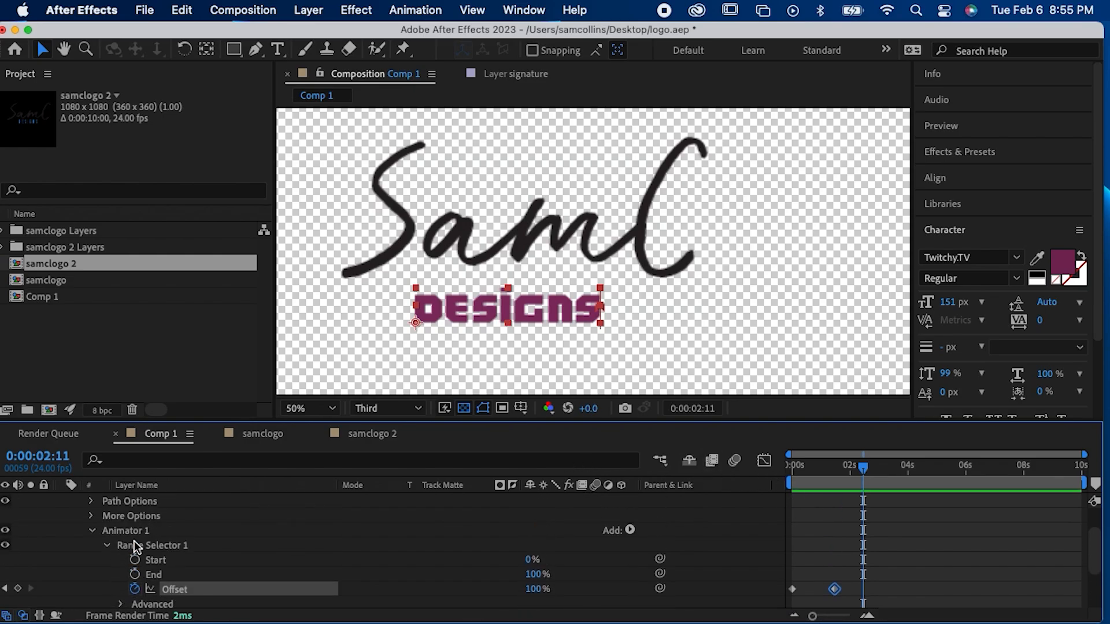
{"action": "left_click", "coordinate": [91, 538]}
{"action": "left_click_drag", "start_coordinate": [810, 473], "coordinate": [730, 472]}
{"action": "key", "text": "space"}
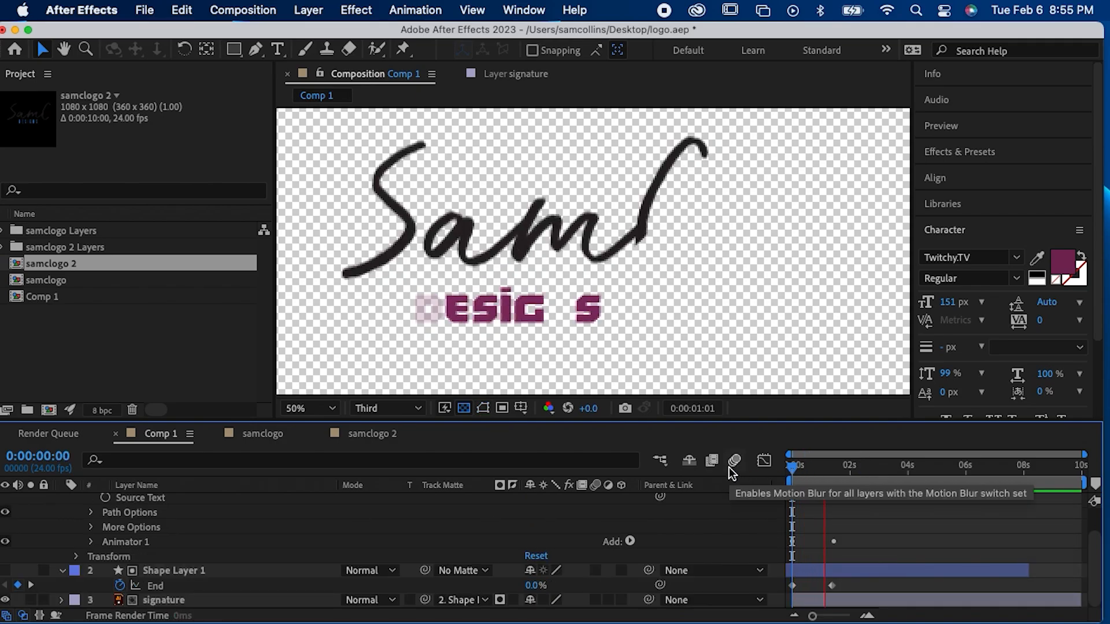
{"action": "key", "text": "space"}
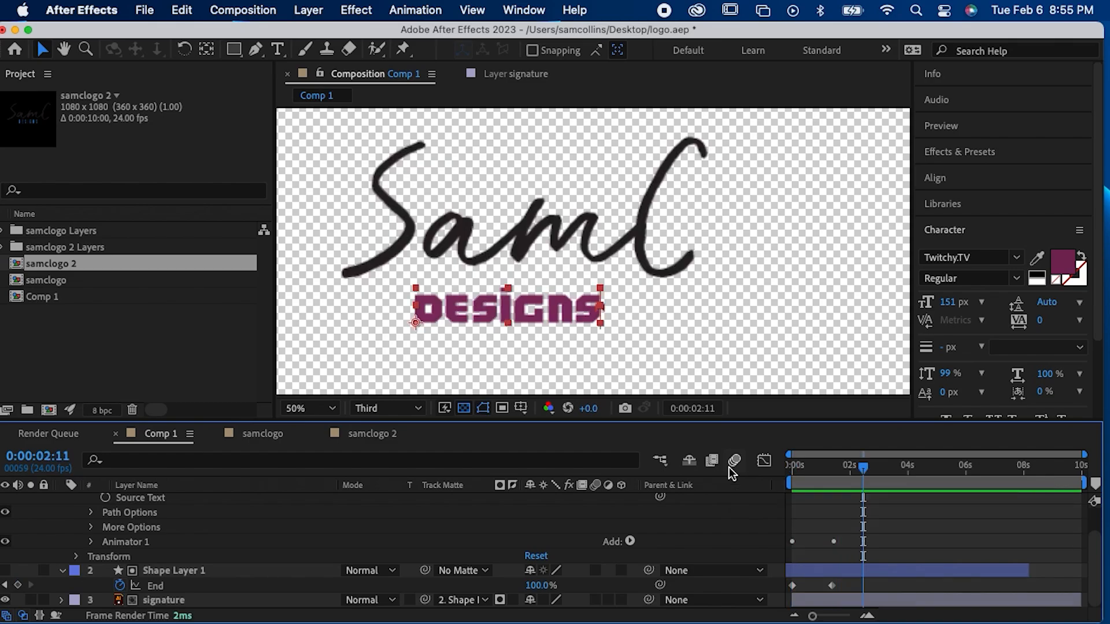